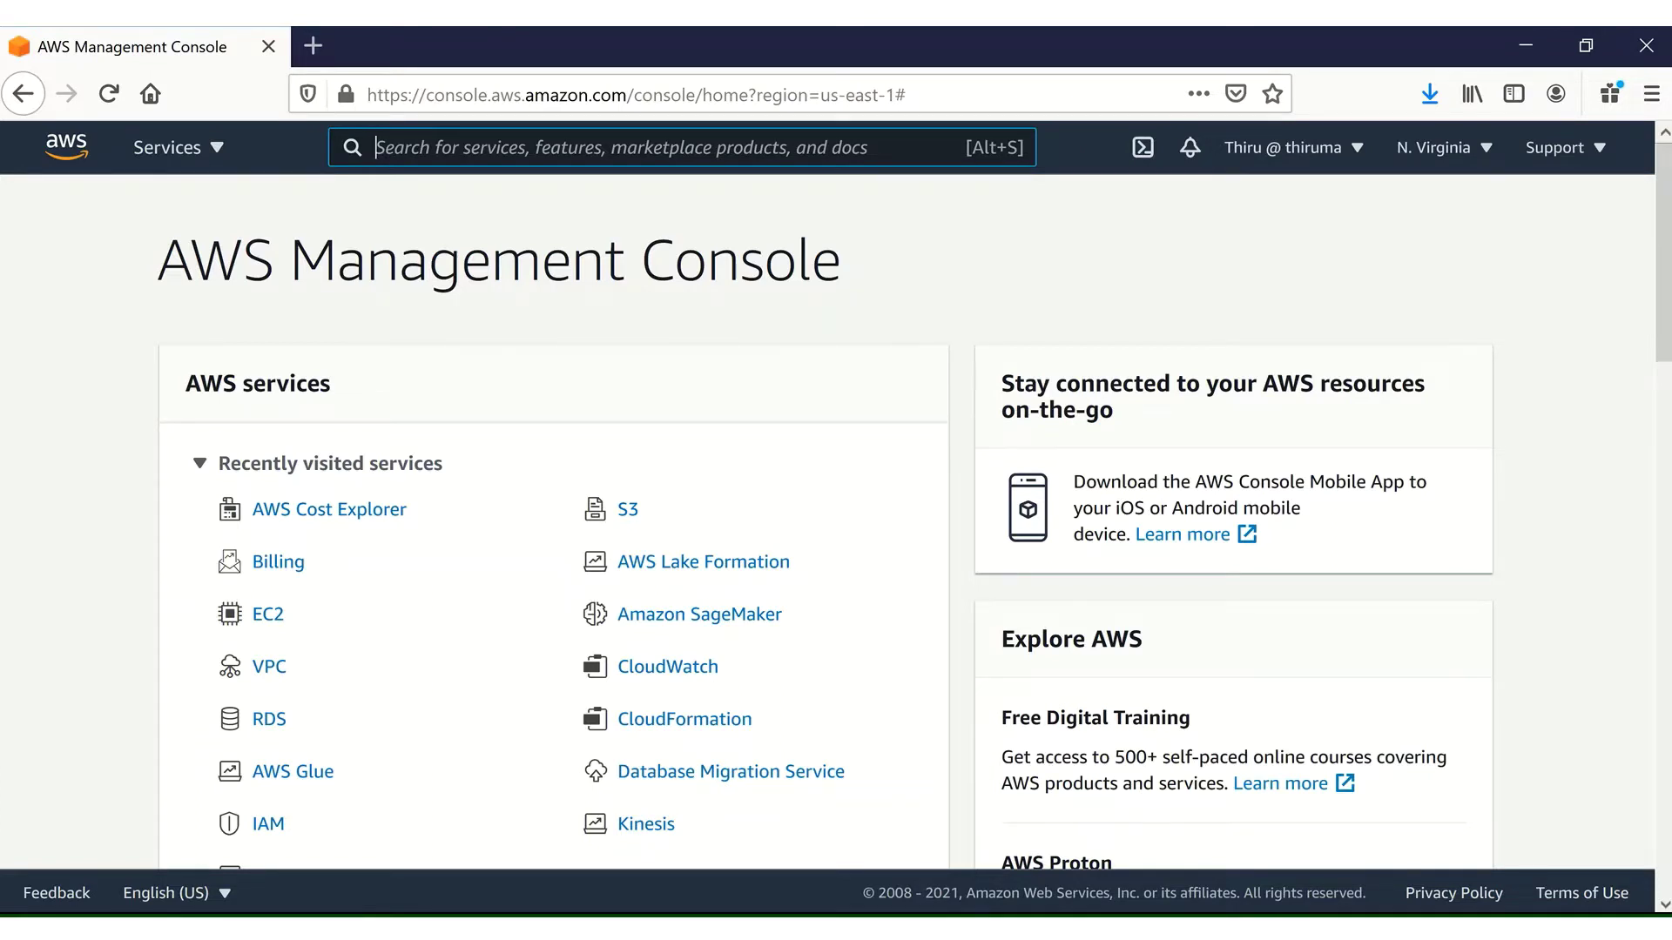
Open the VPC service in a separate browser tab and show the list of existing VPCs
middle_click(273, 668)
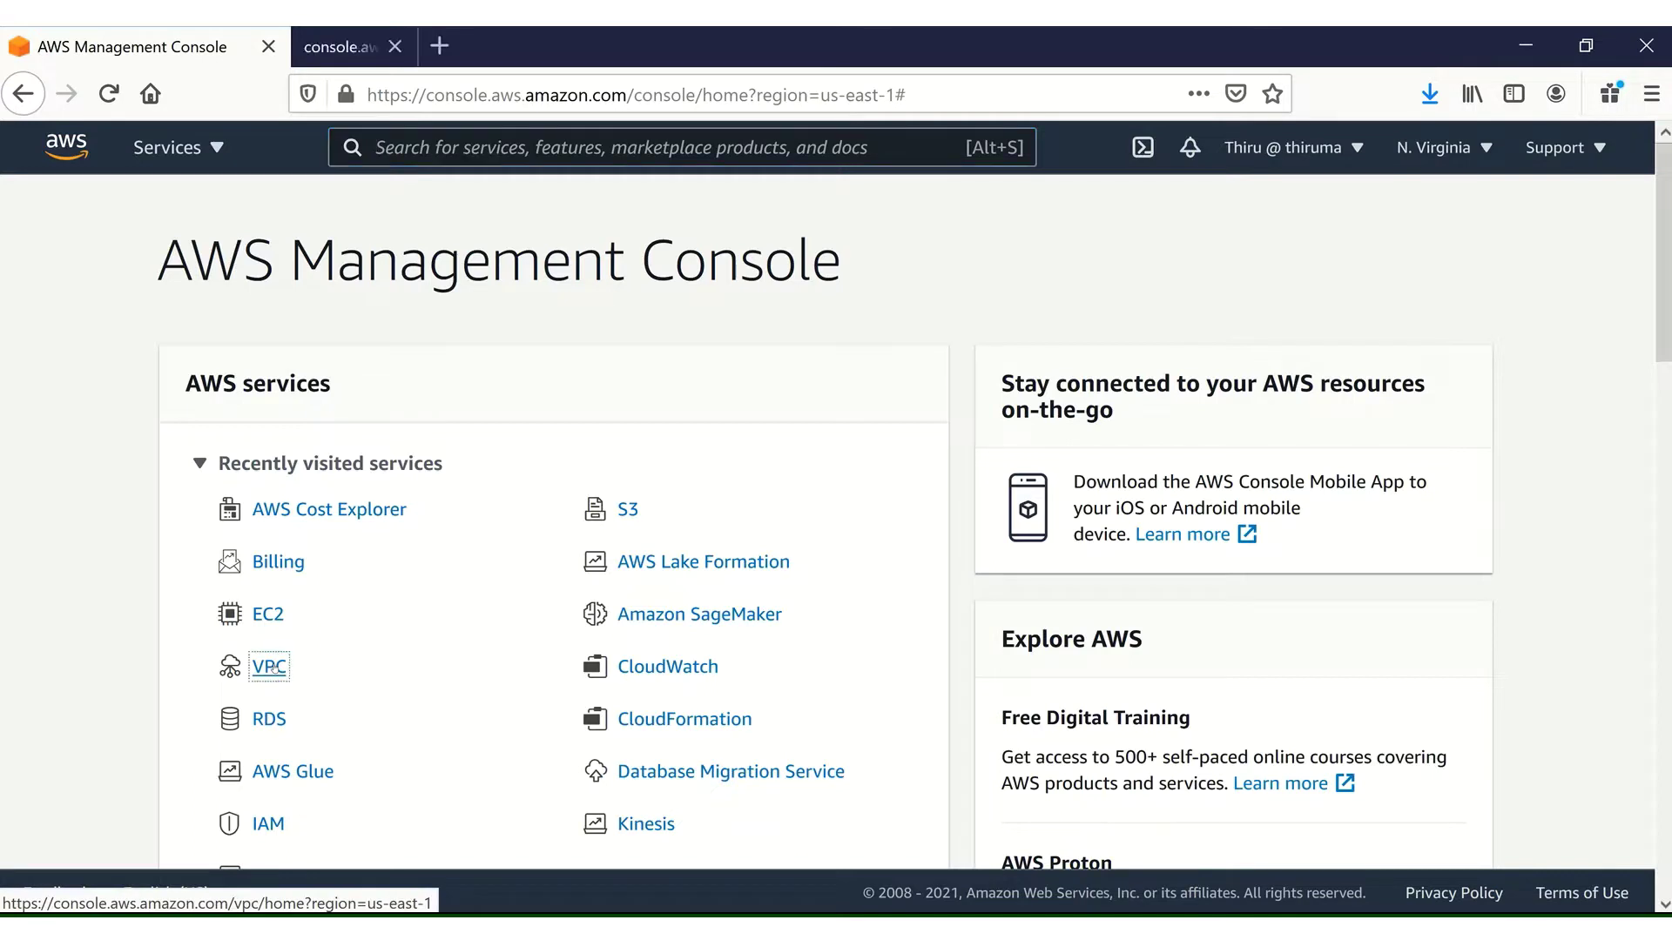
click(464, 47)
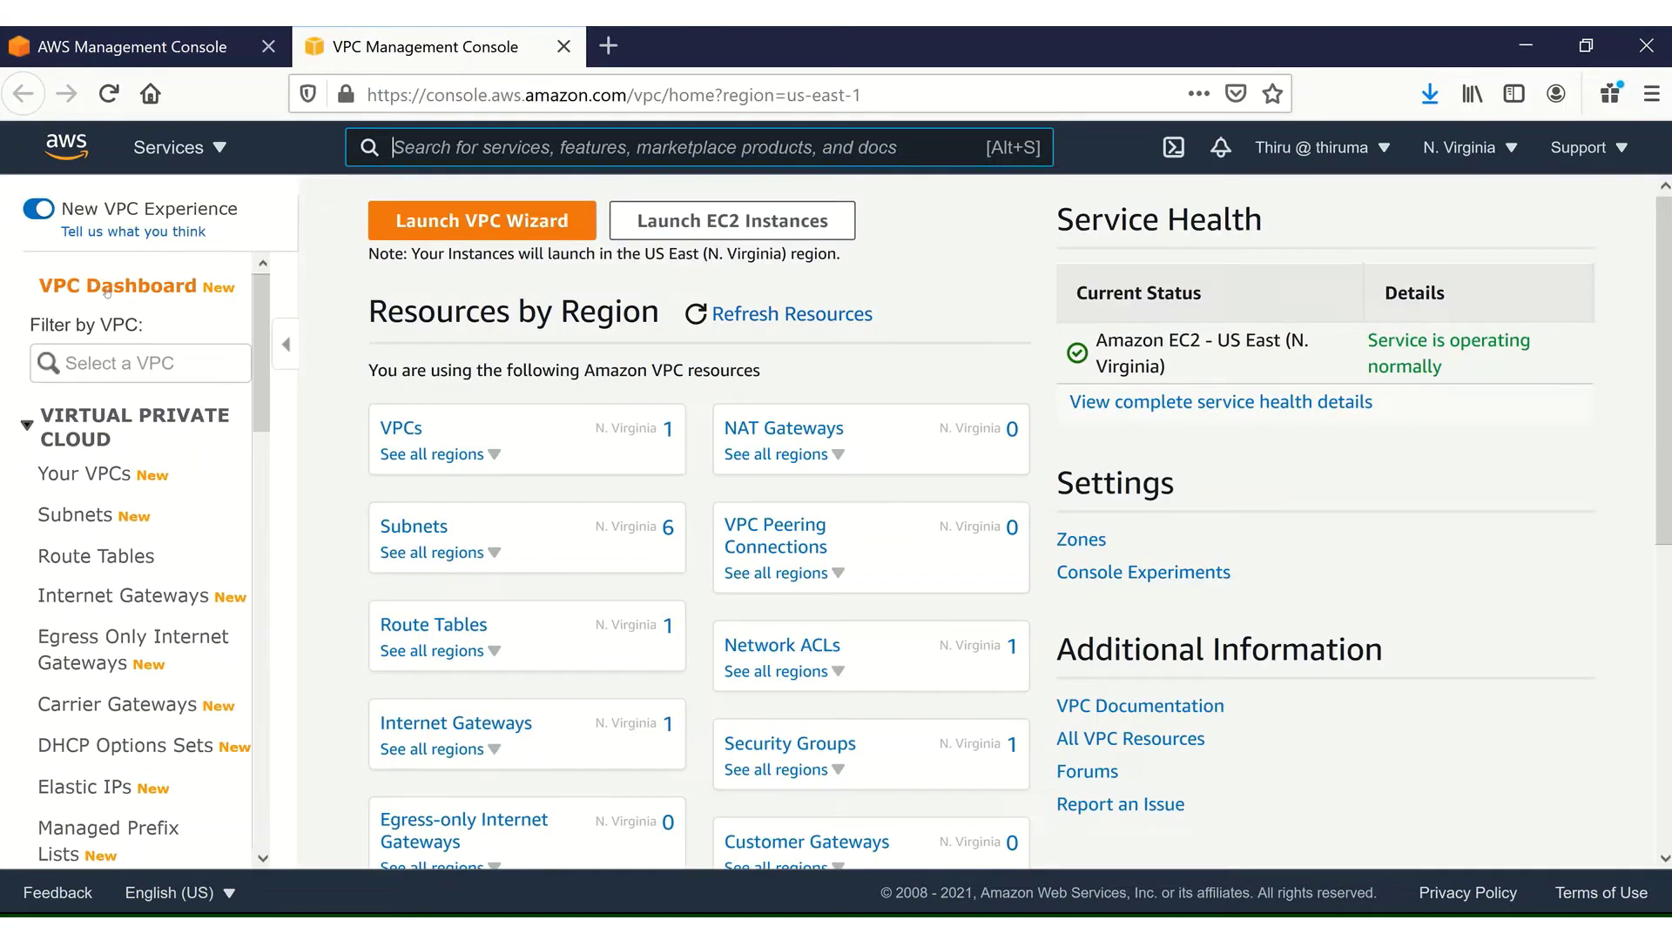
click(100, 285)
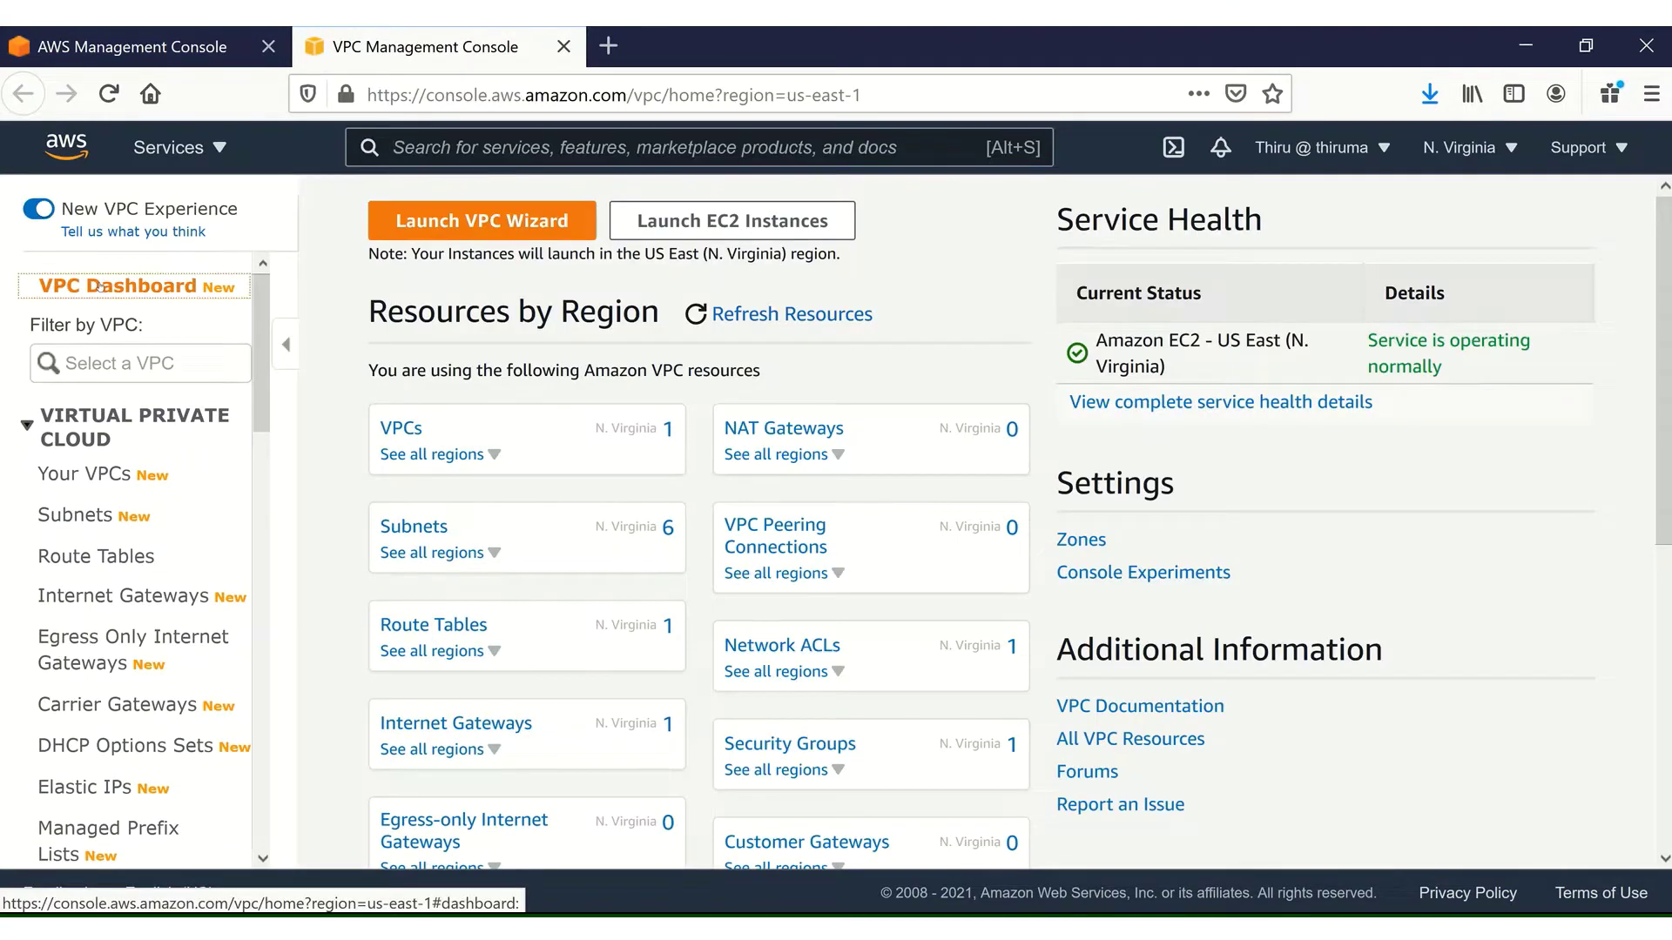
click(68, 473)
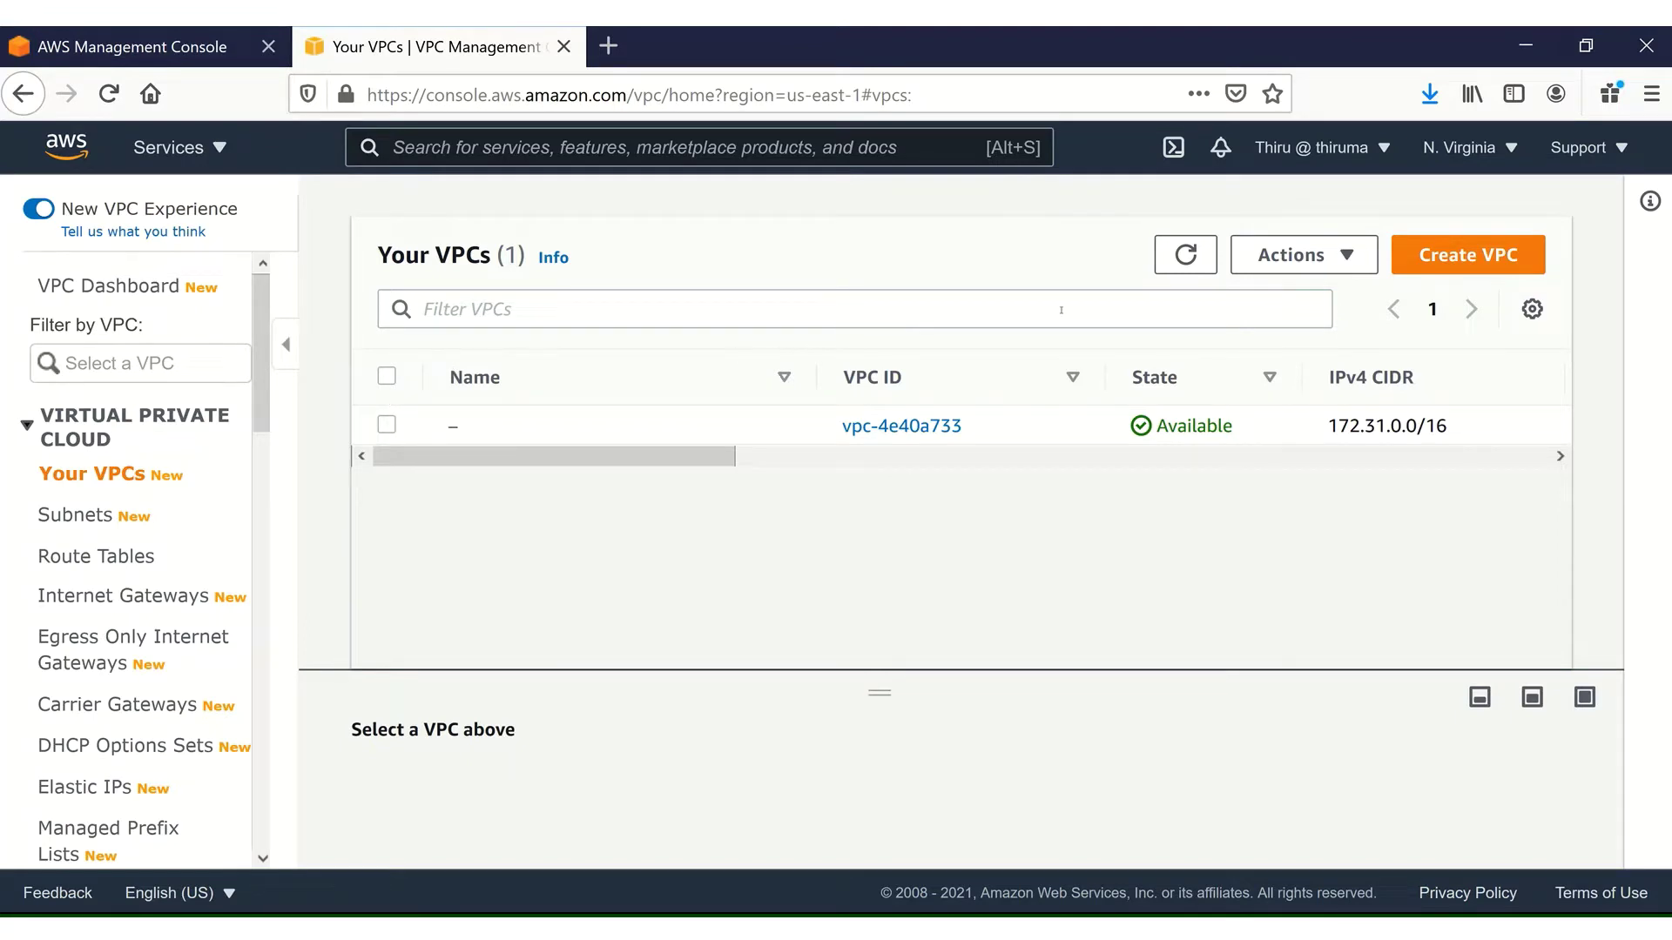
Create a VPC named VPC1 with the IPv4 CIDR block 10.1.0.0/16 and select it in the VPC list
click(1499, 260)
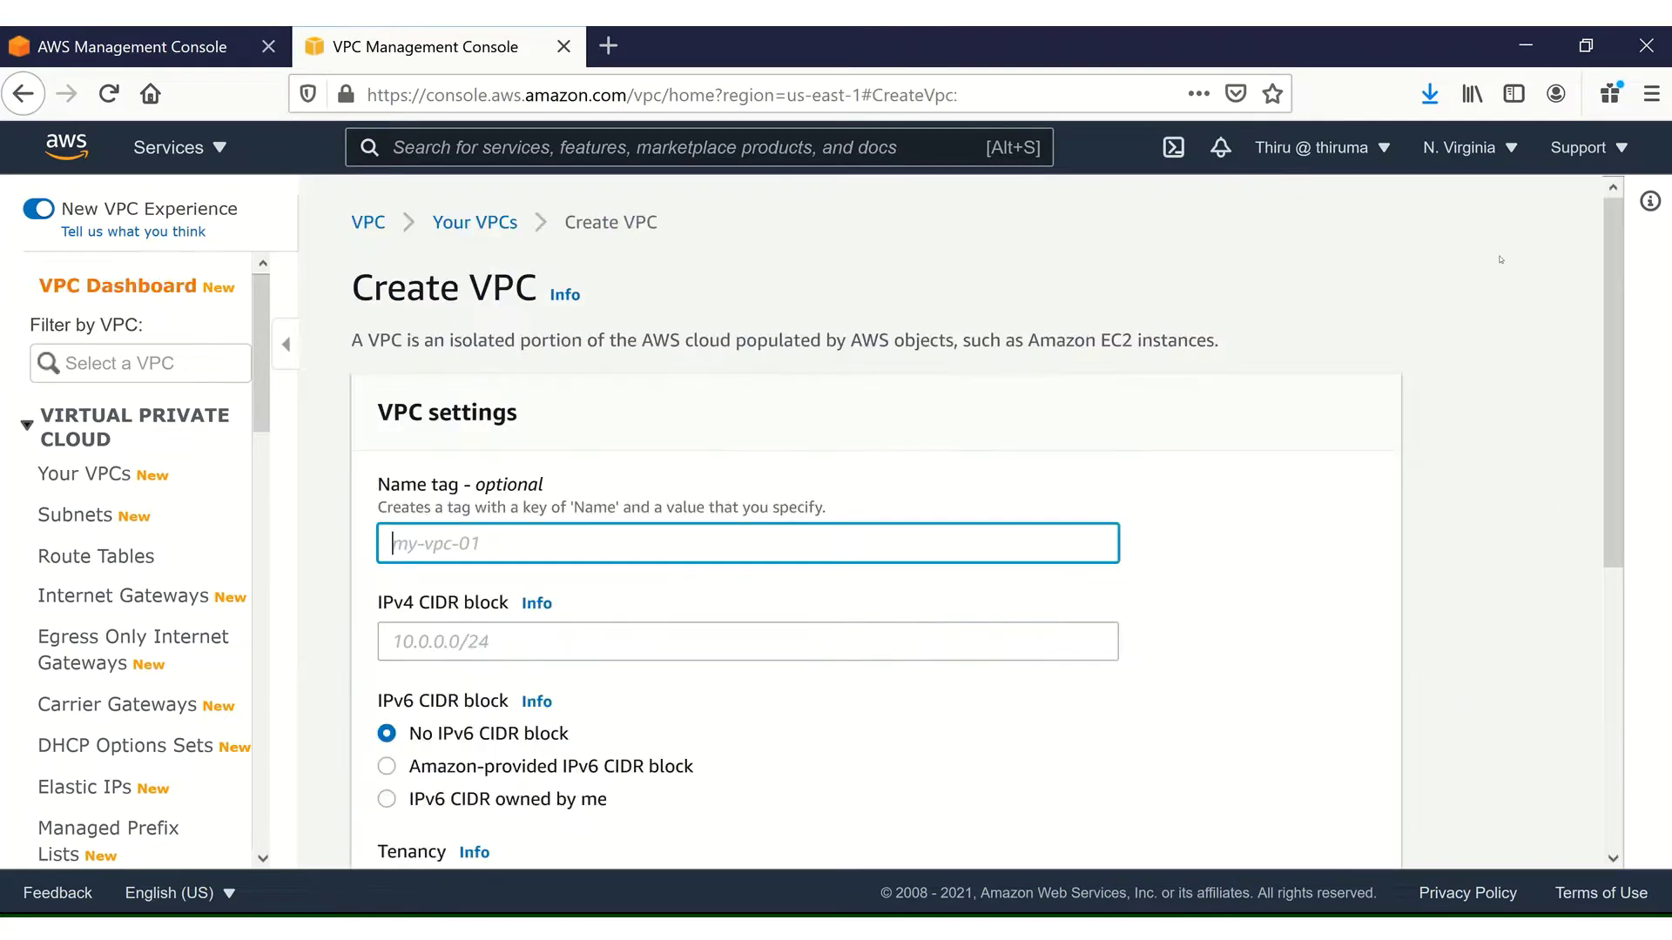
click(384, 542)
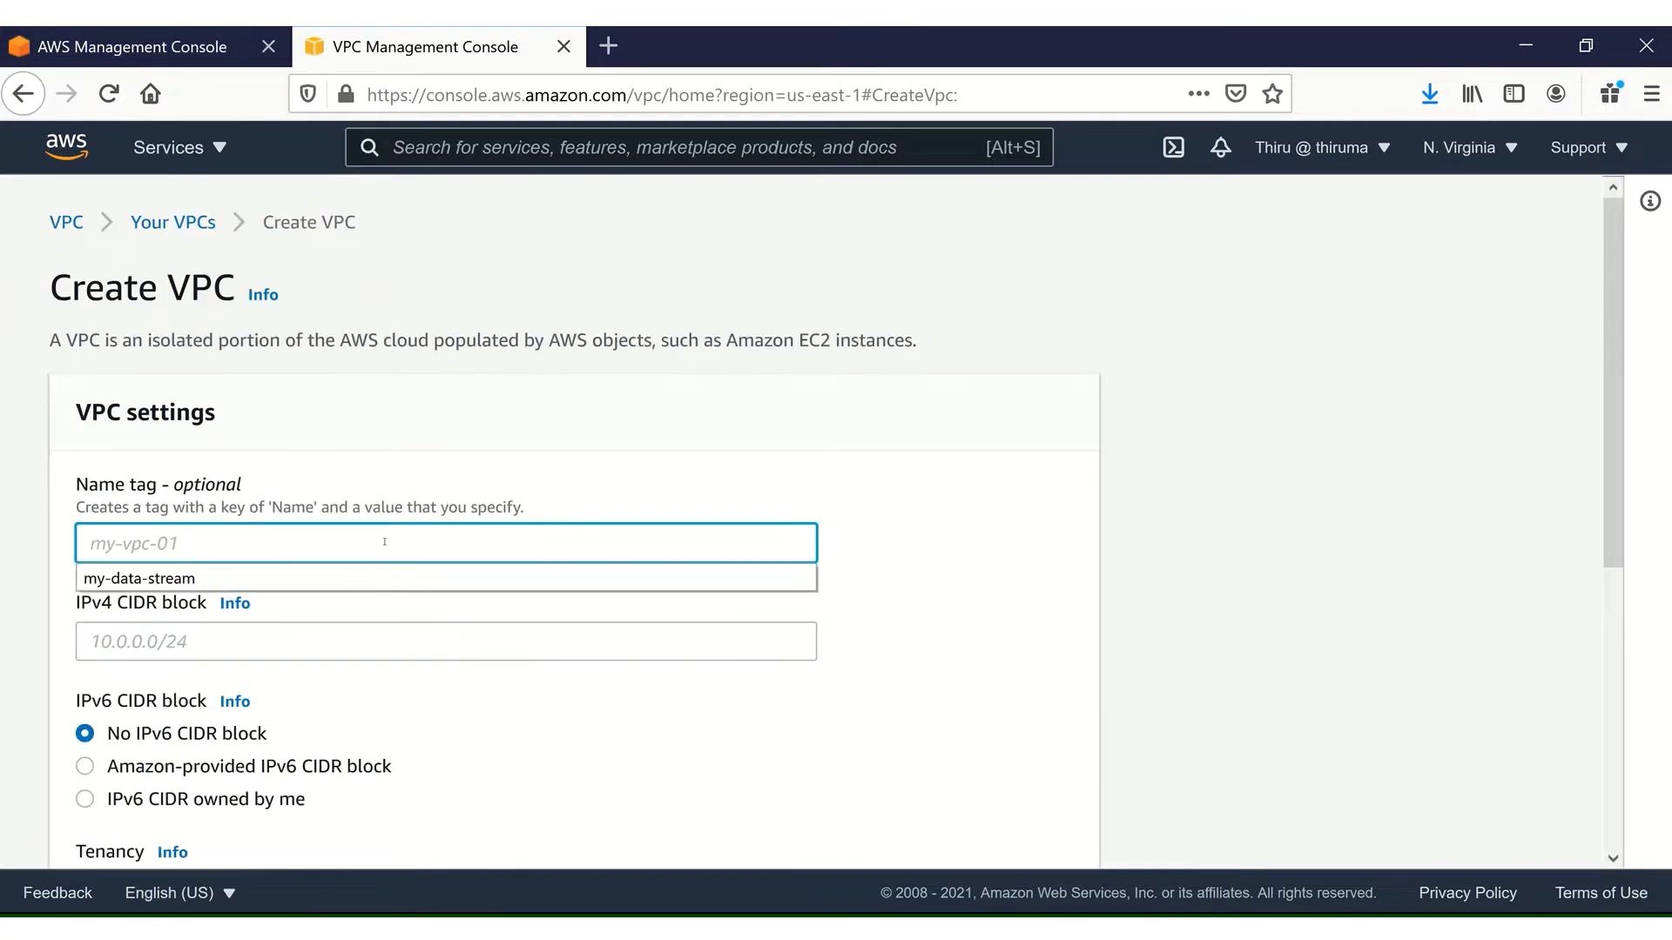
text(VPC1)
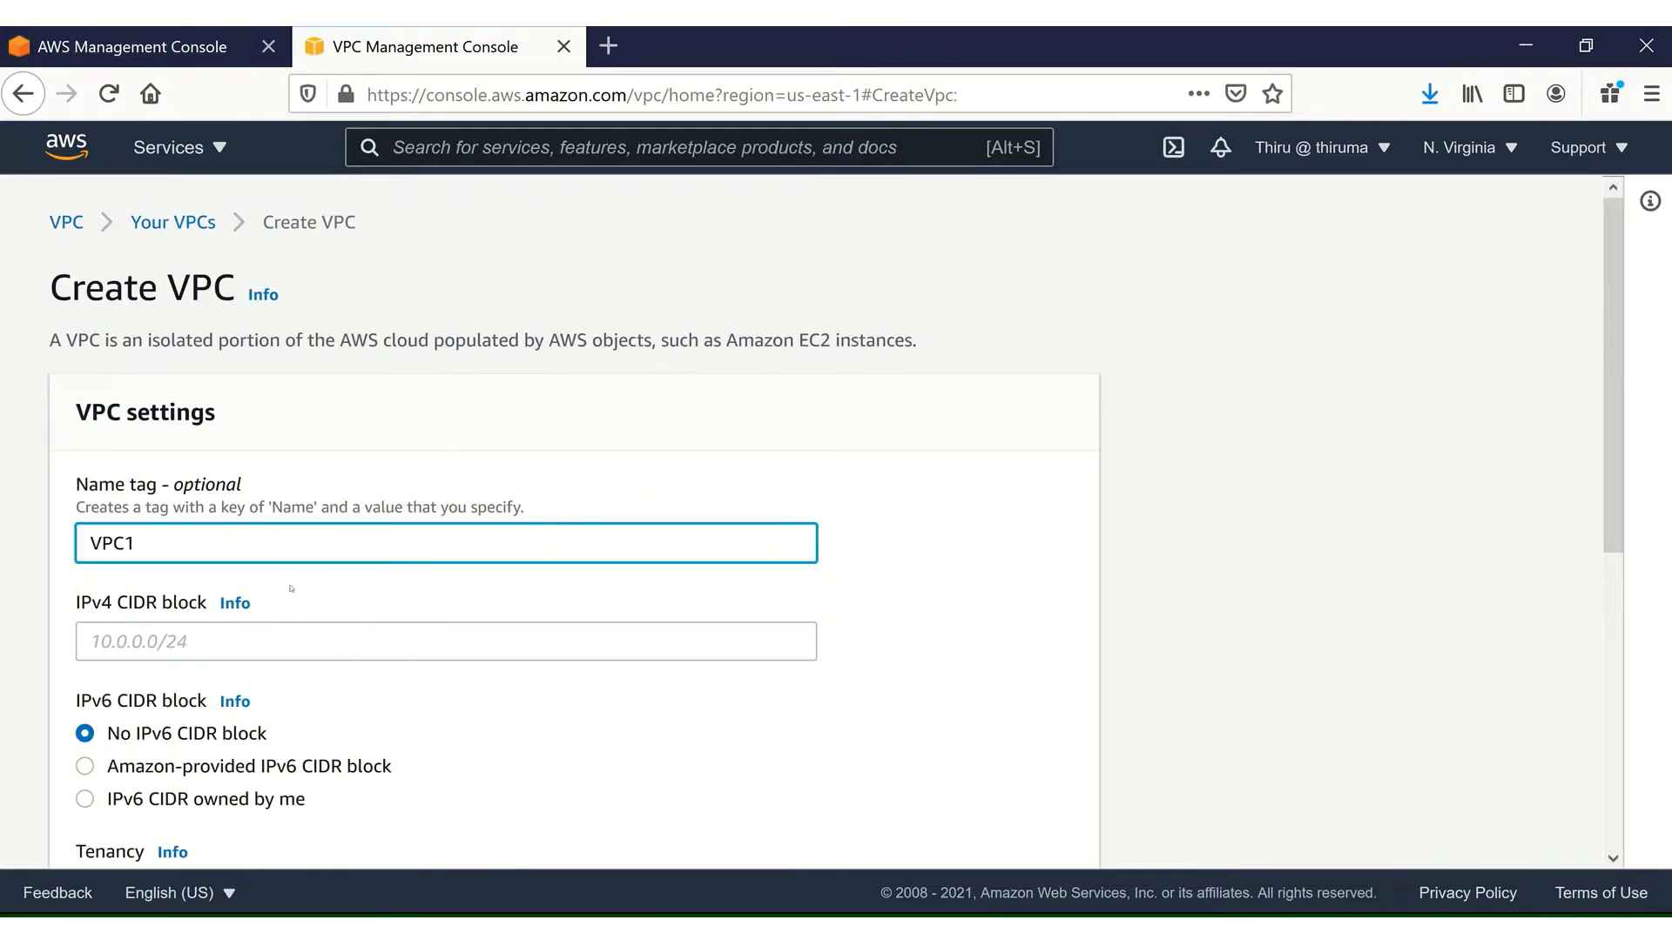
click(149, 642)
text(10)
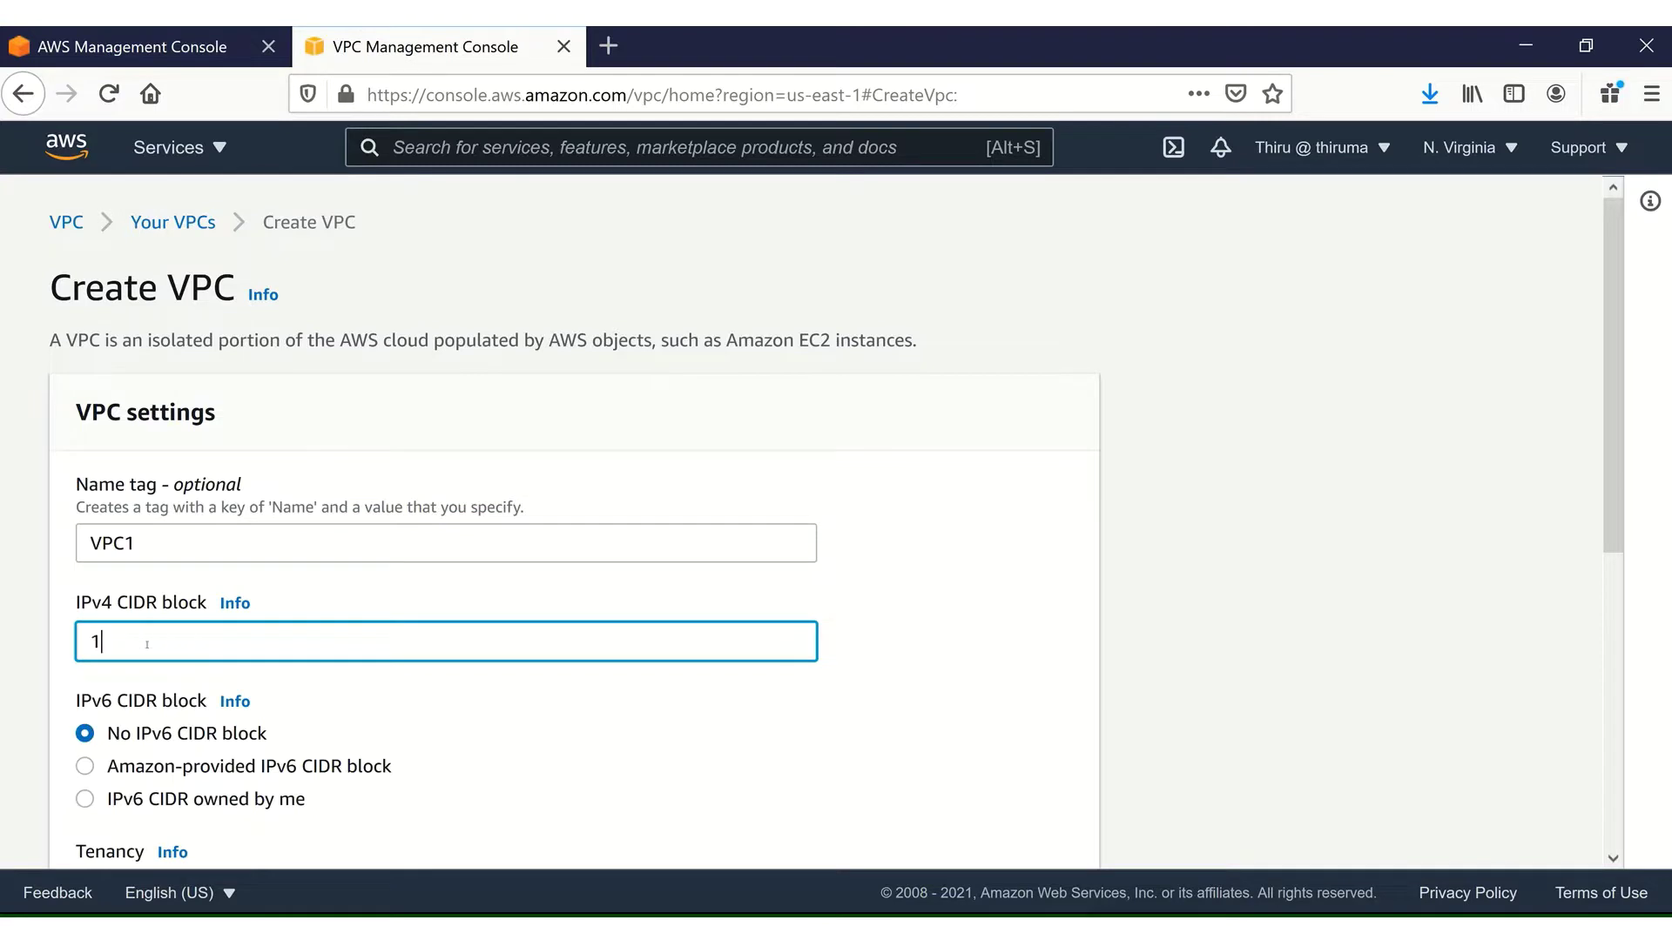
text(.1.0.0/16)
drag(1609, 515, 1620, 832)
click(1021, 826)
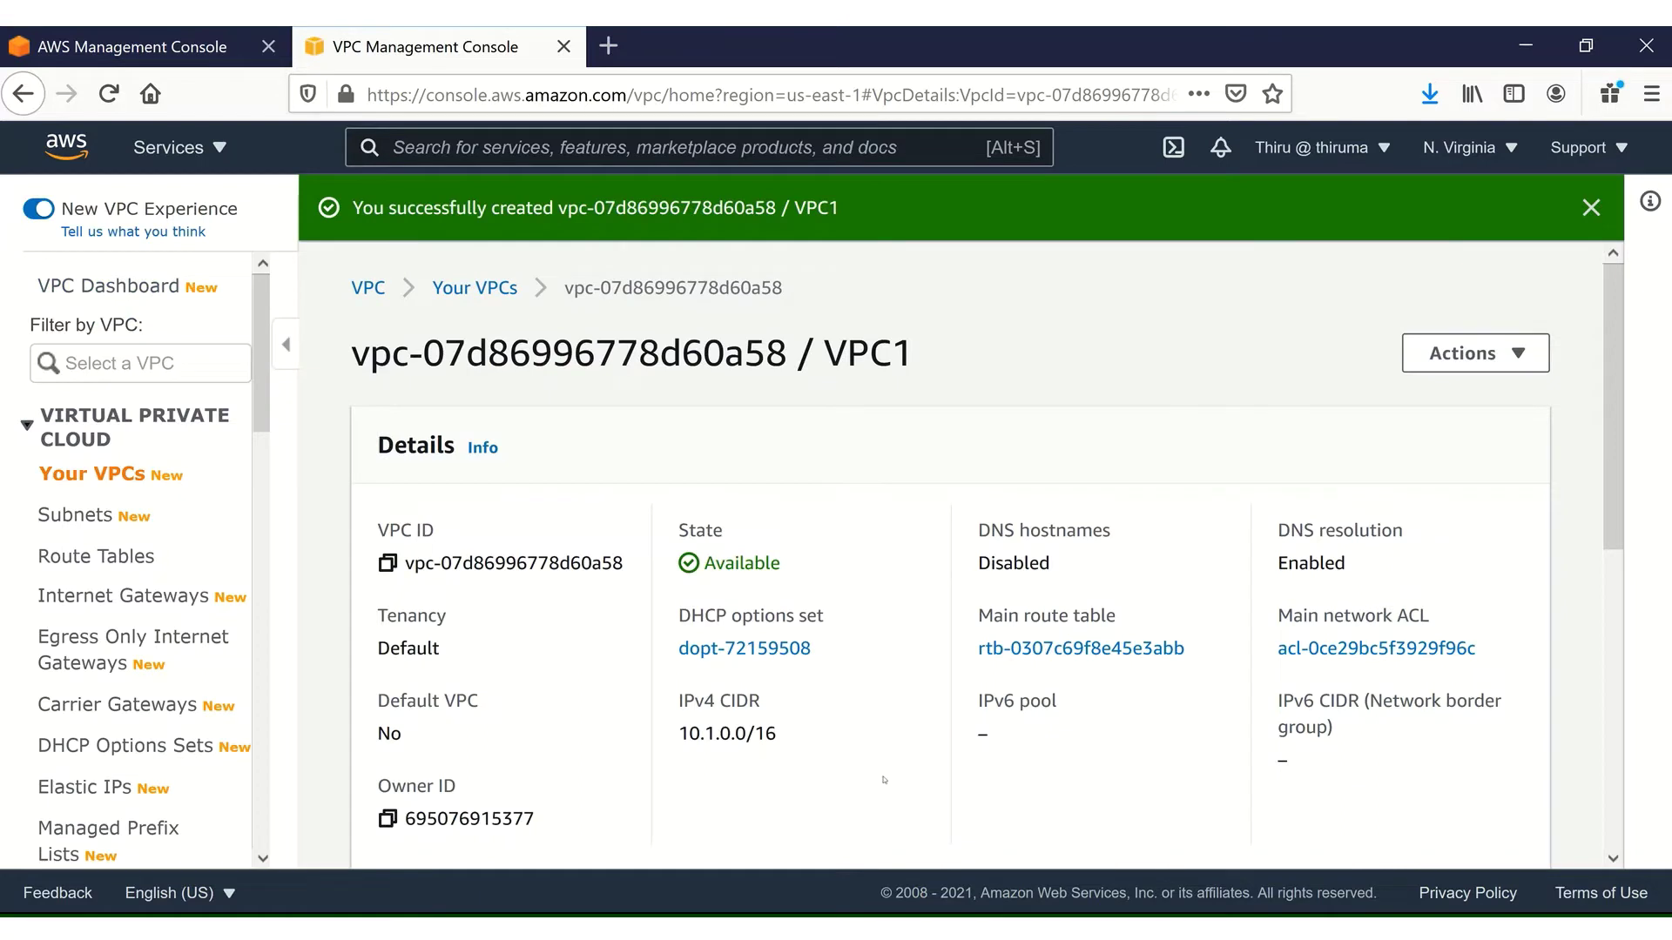
click(92, 473)
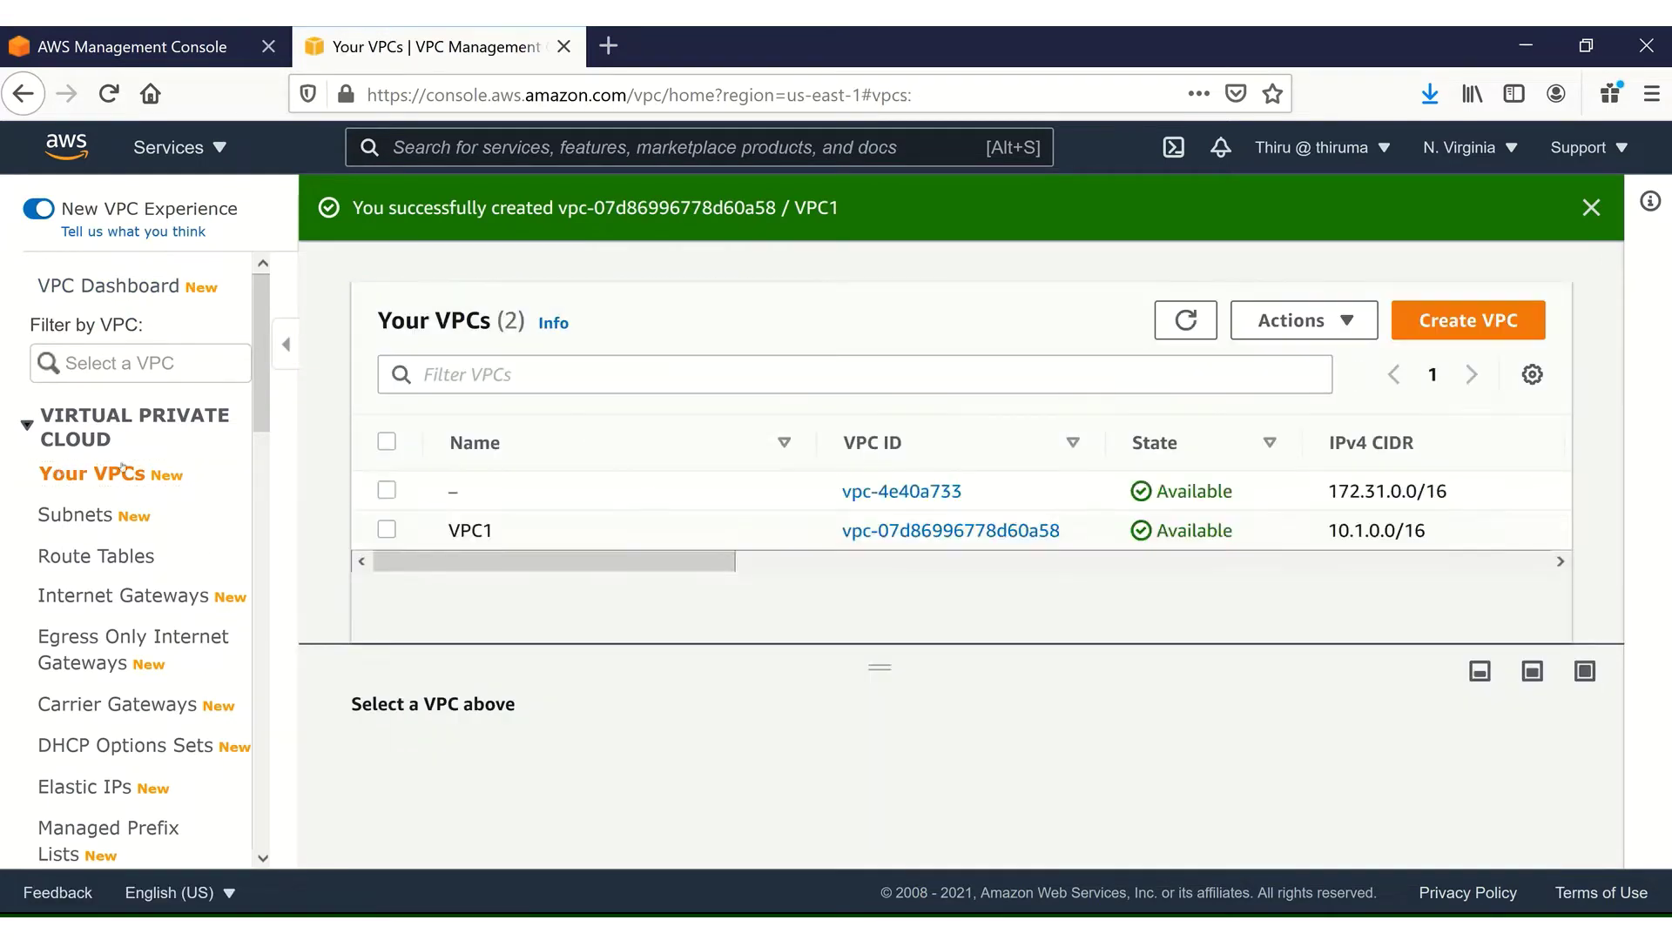
click(387, 531)
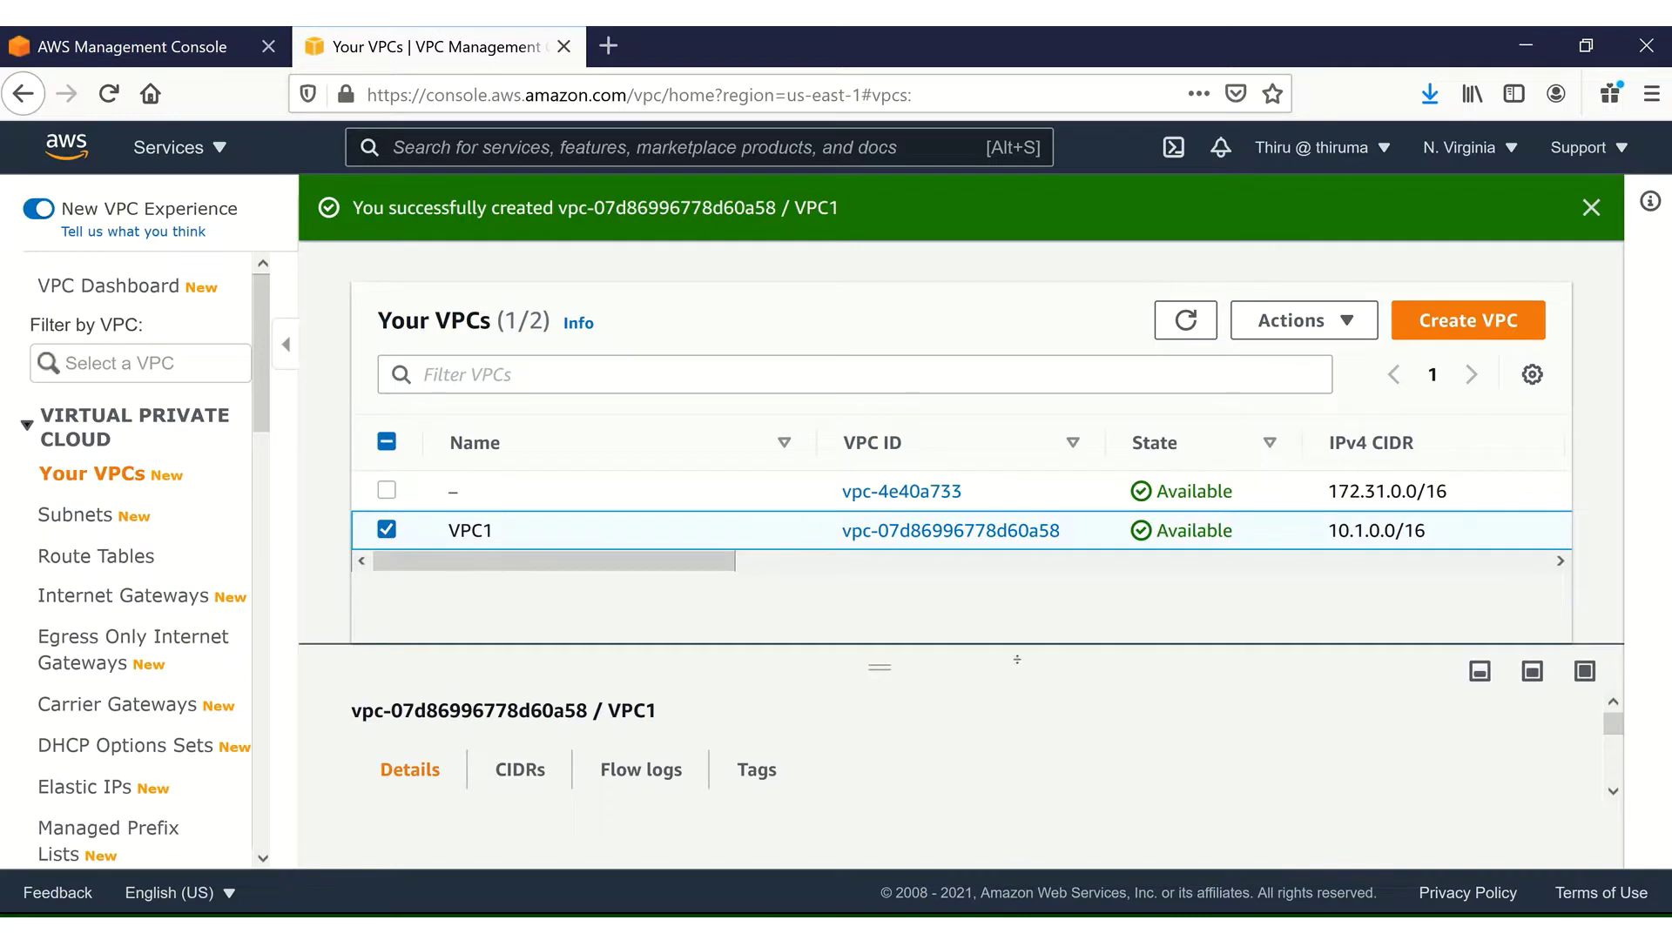
Start creating a subnet and choose VPC1 as the VPC it belongs to
click(76, 514)
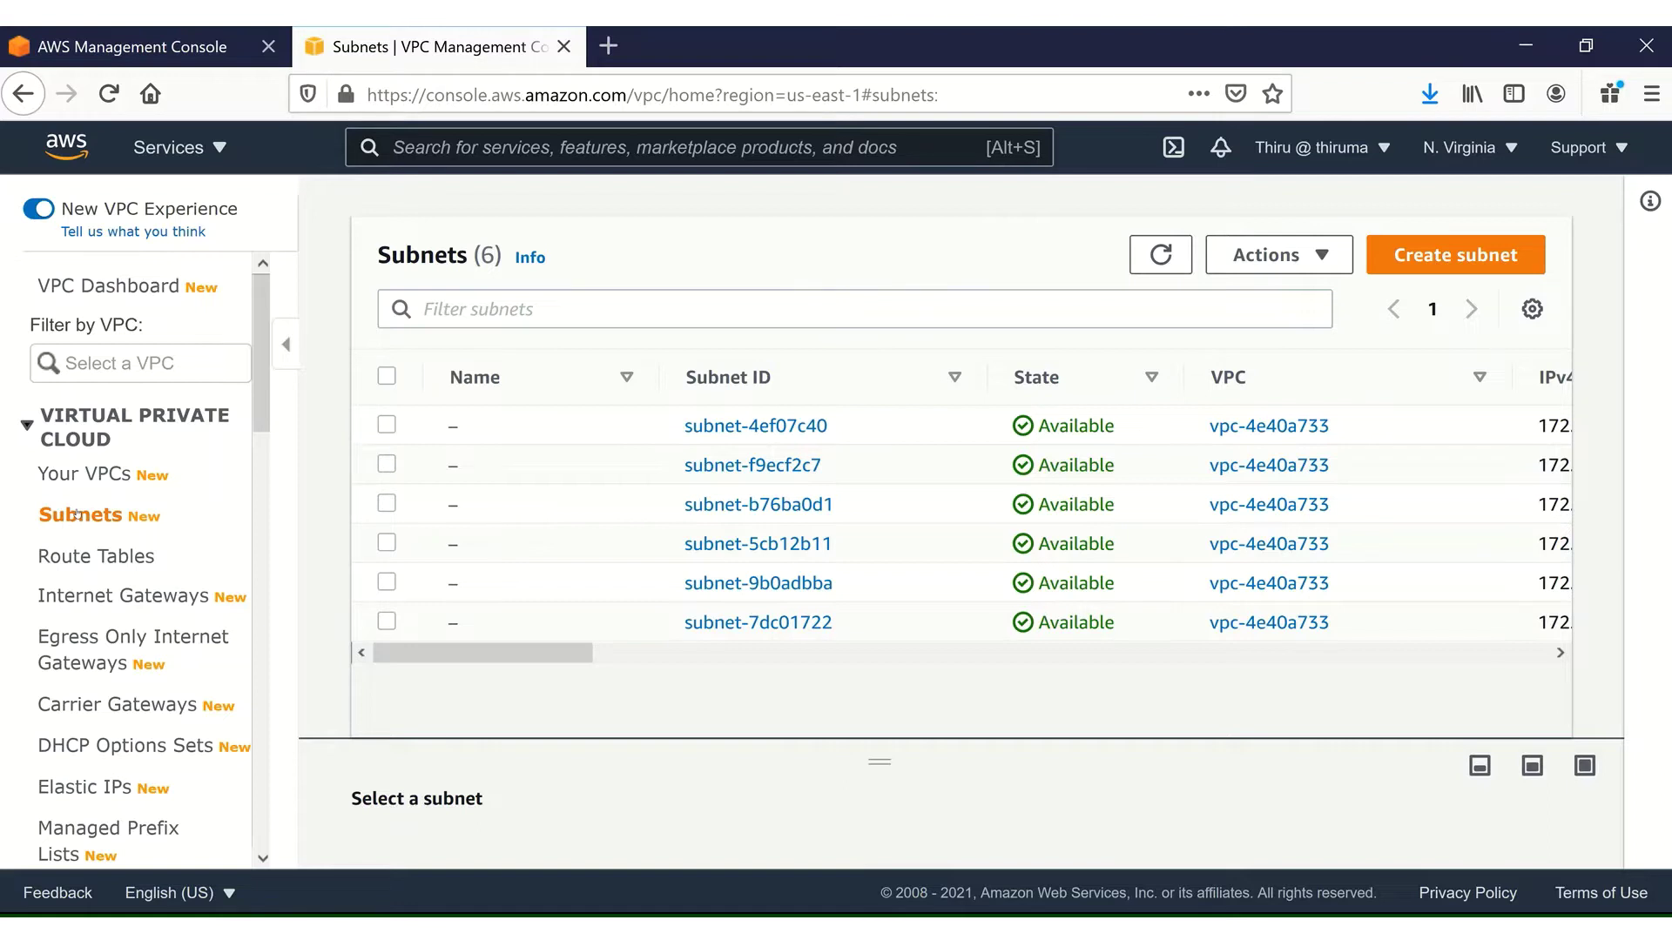
click(1404, 270)
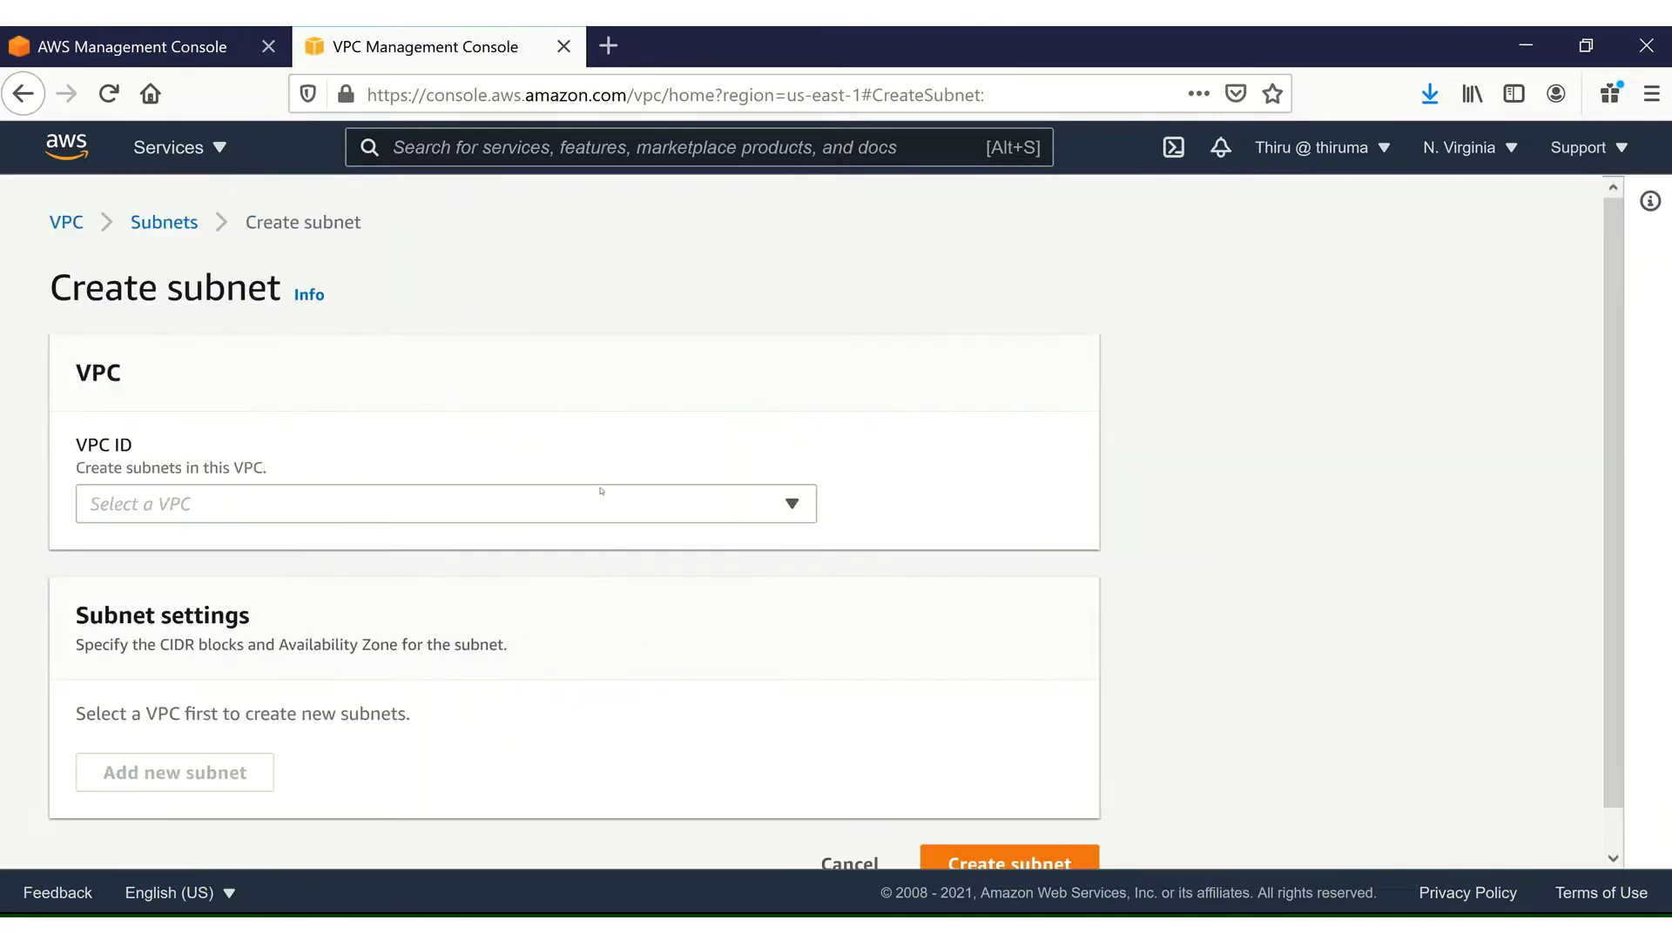
click(416, 503)
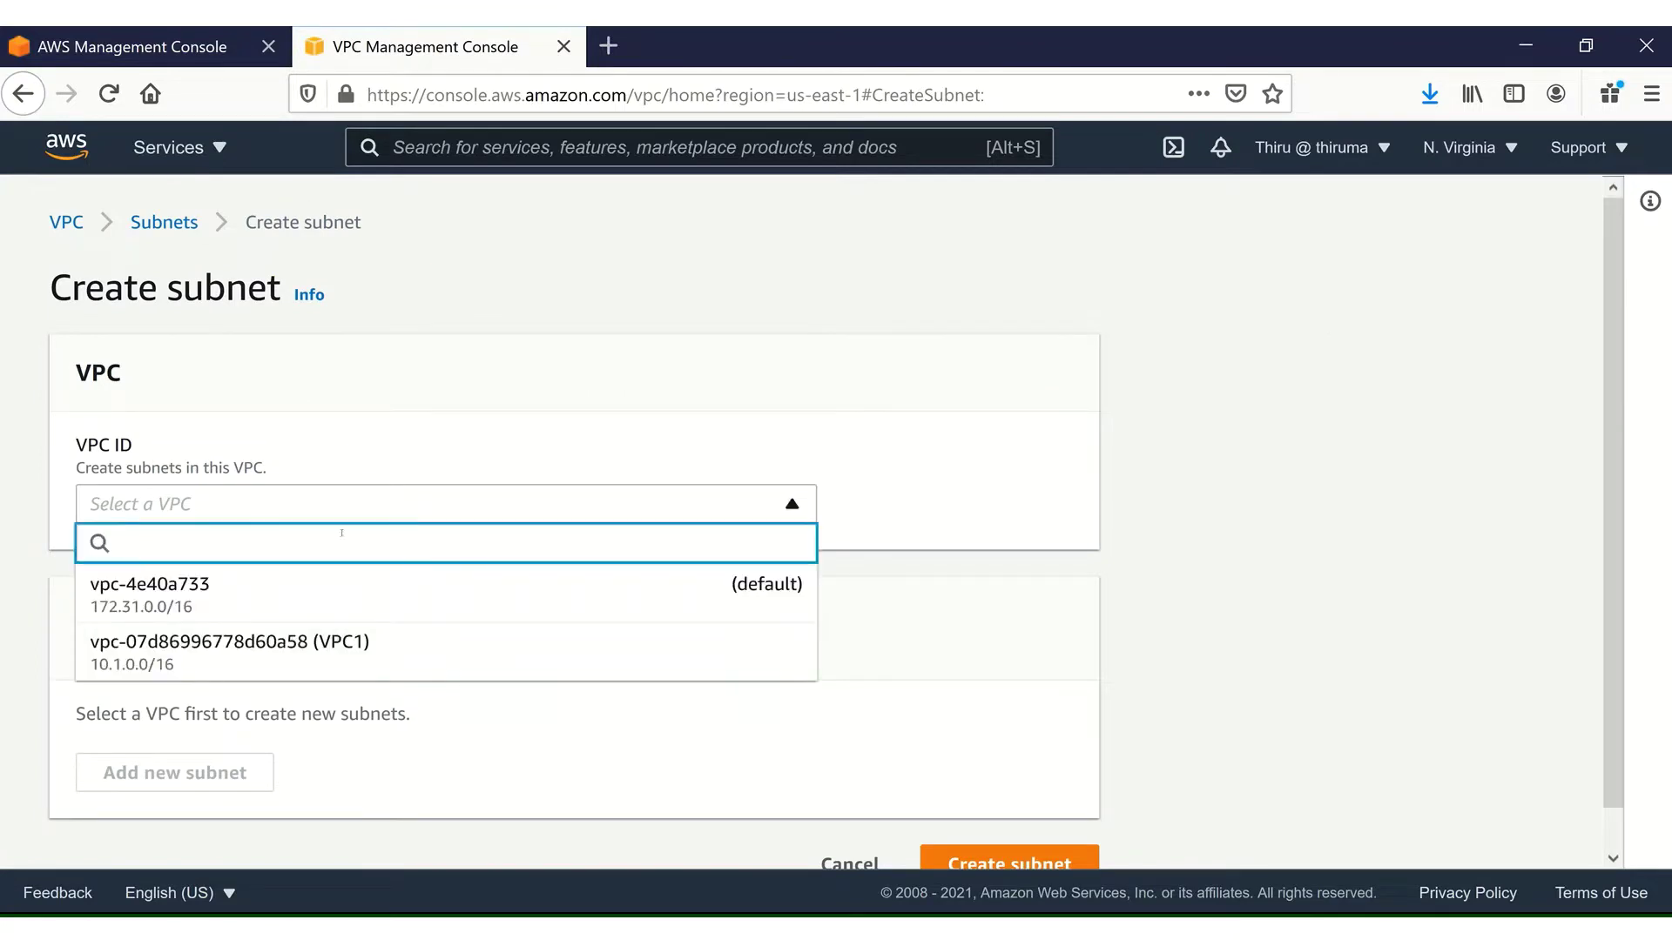
click(132, 652)
Name the first subnet public-subnet-az1 and place it in the US East (N. Virginia) / us-east-1a availability zone
drag(1615, 477, 1652, 728)
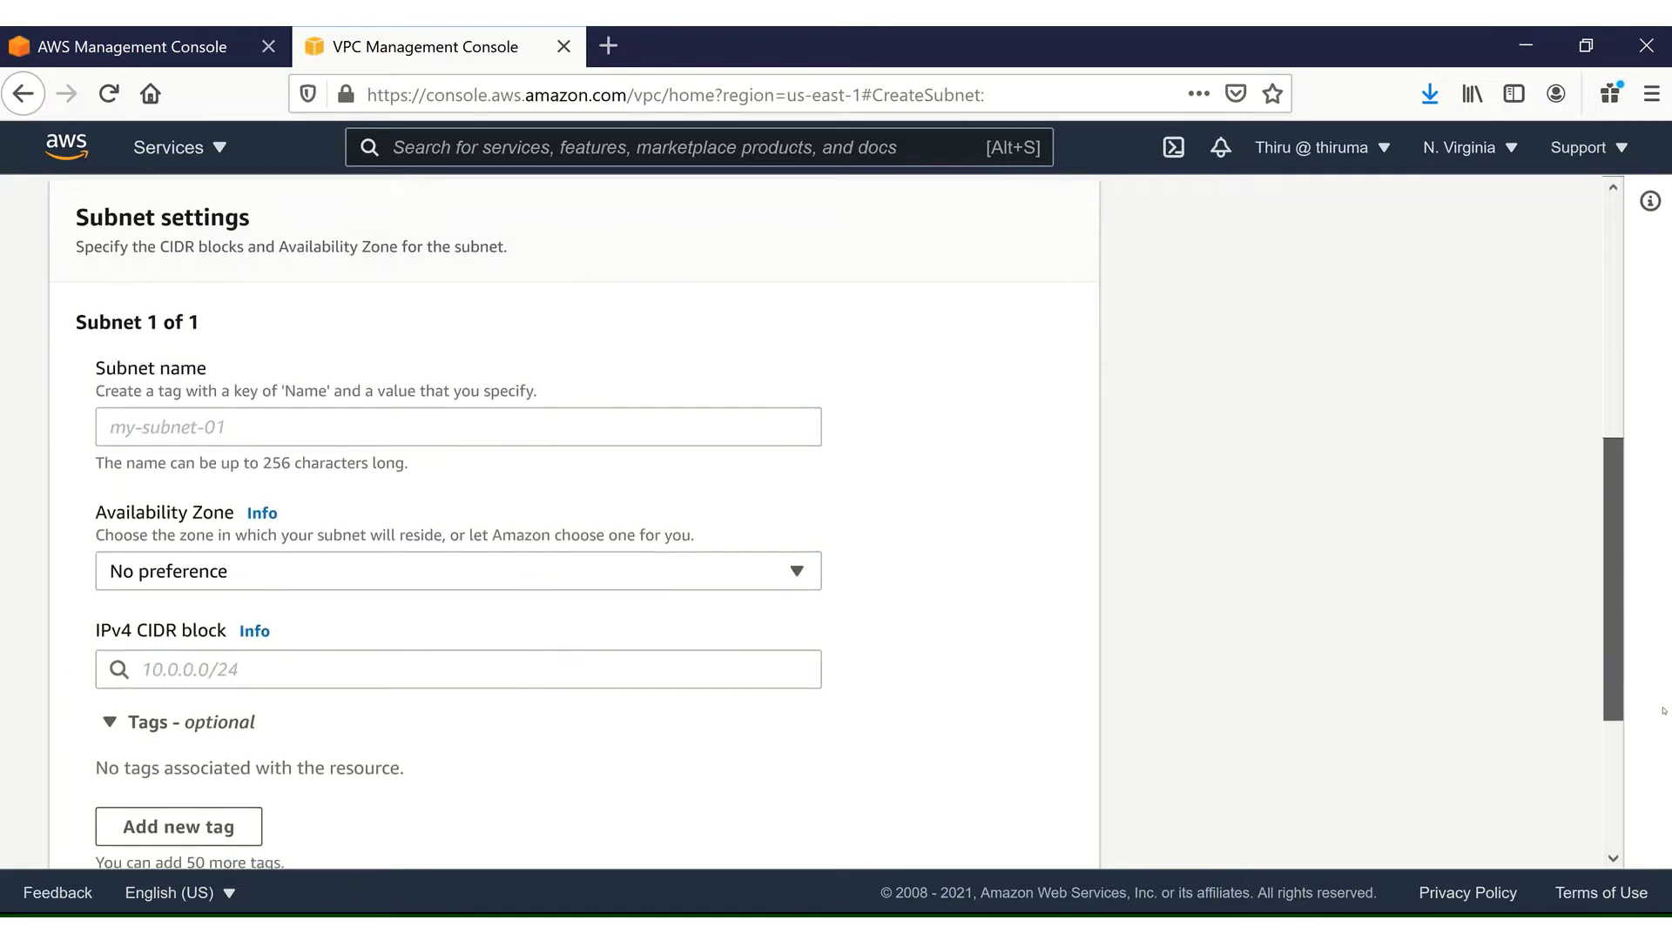
click(374, 434)
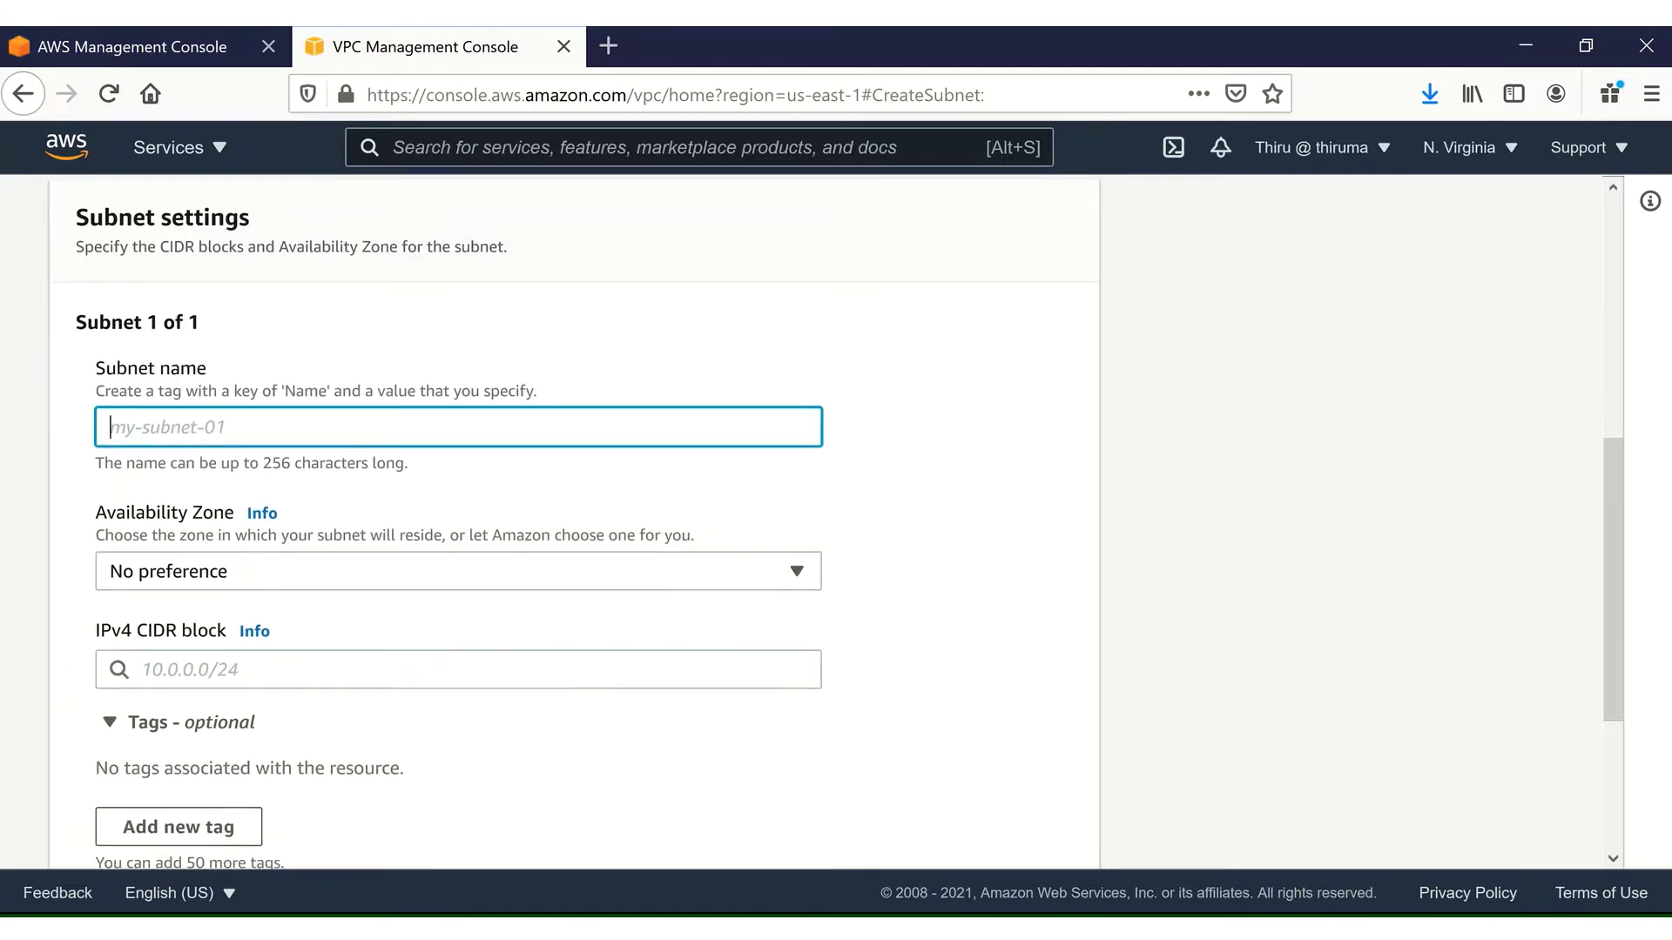
key(alt+Tab)
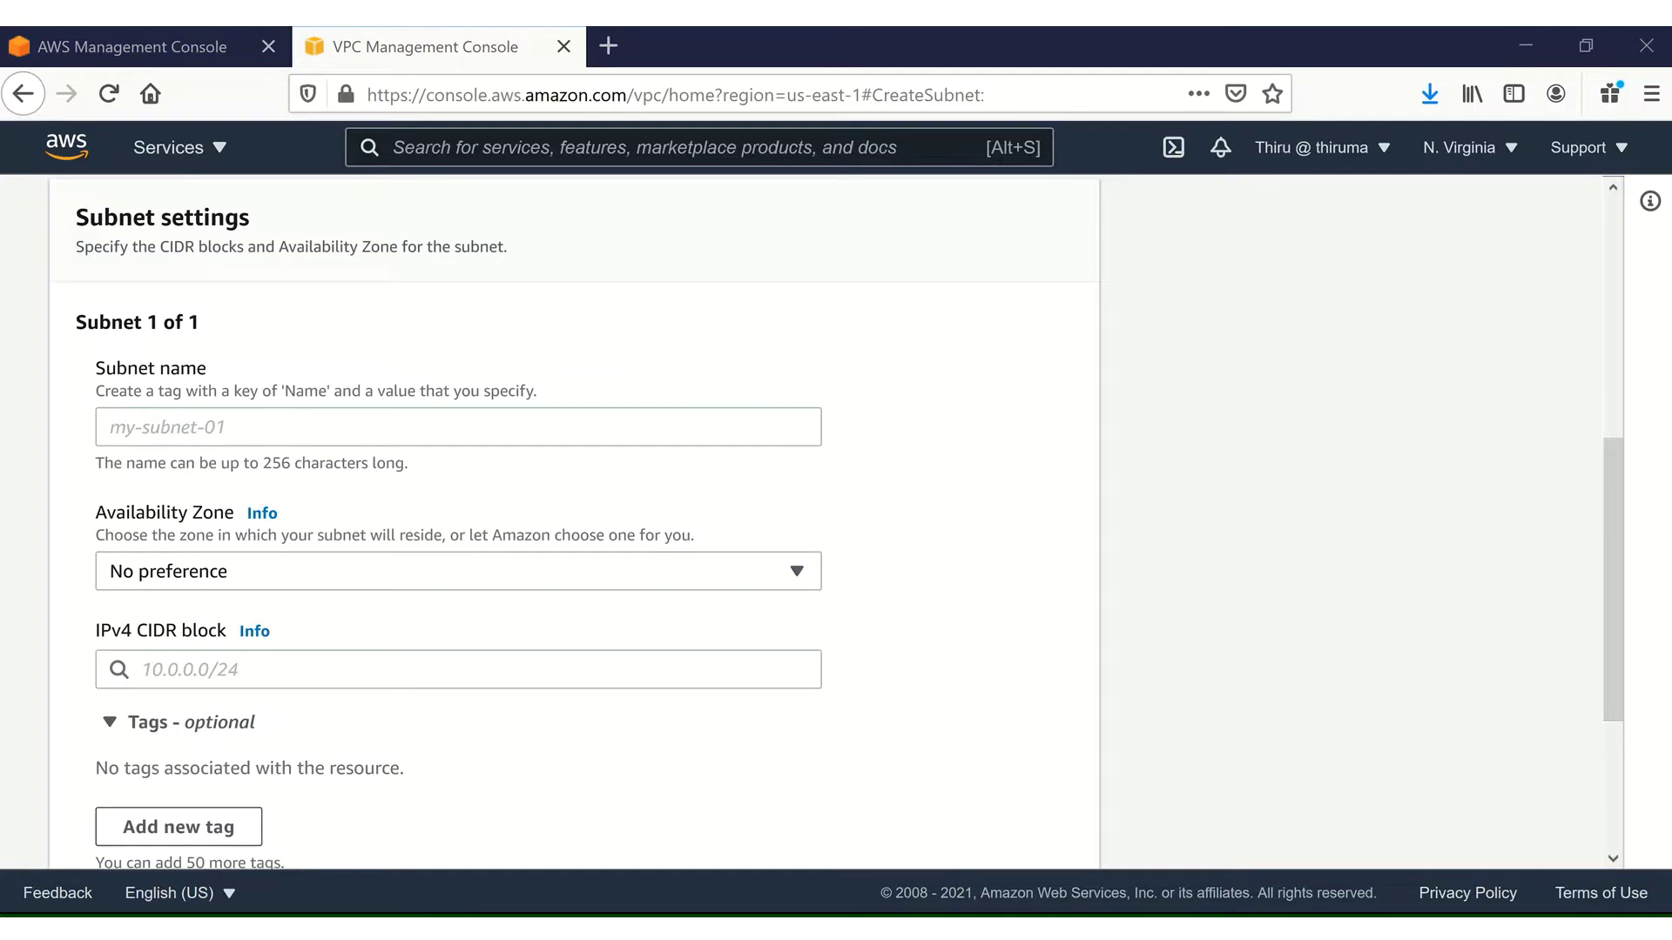
click(249, 427)
text(public-subnet-az1)
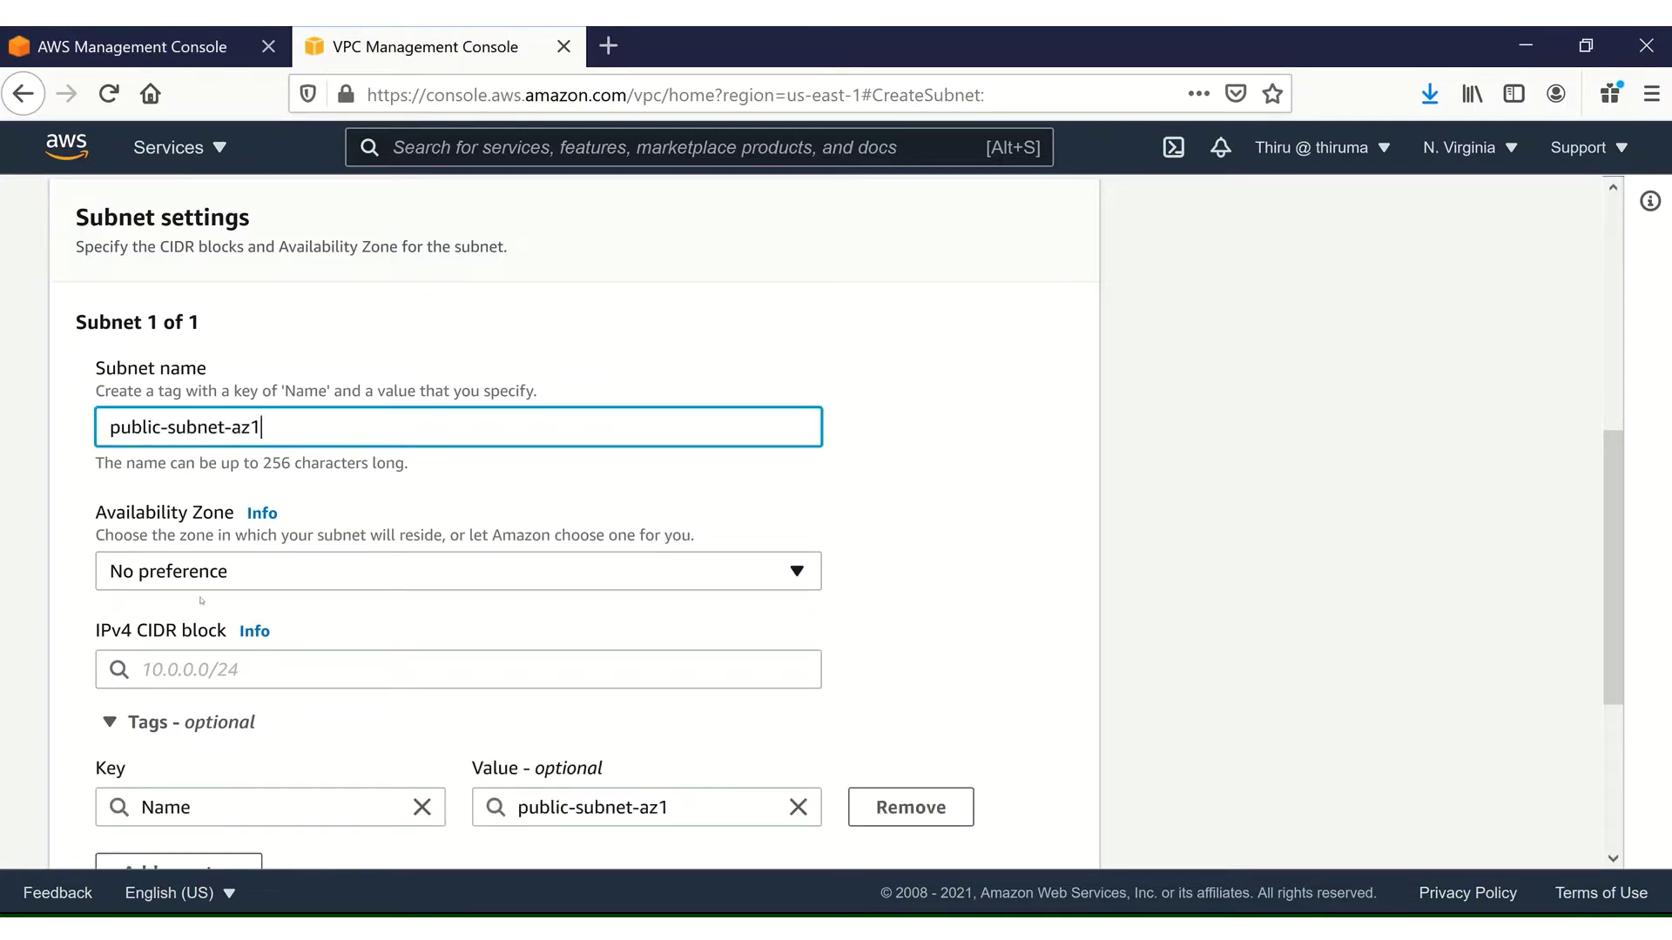
click(187, 571)
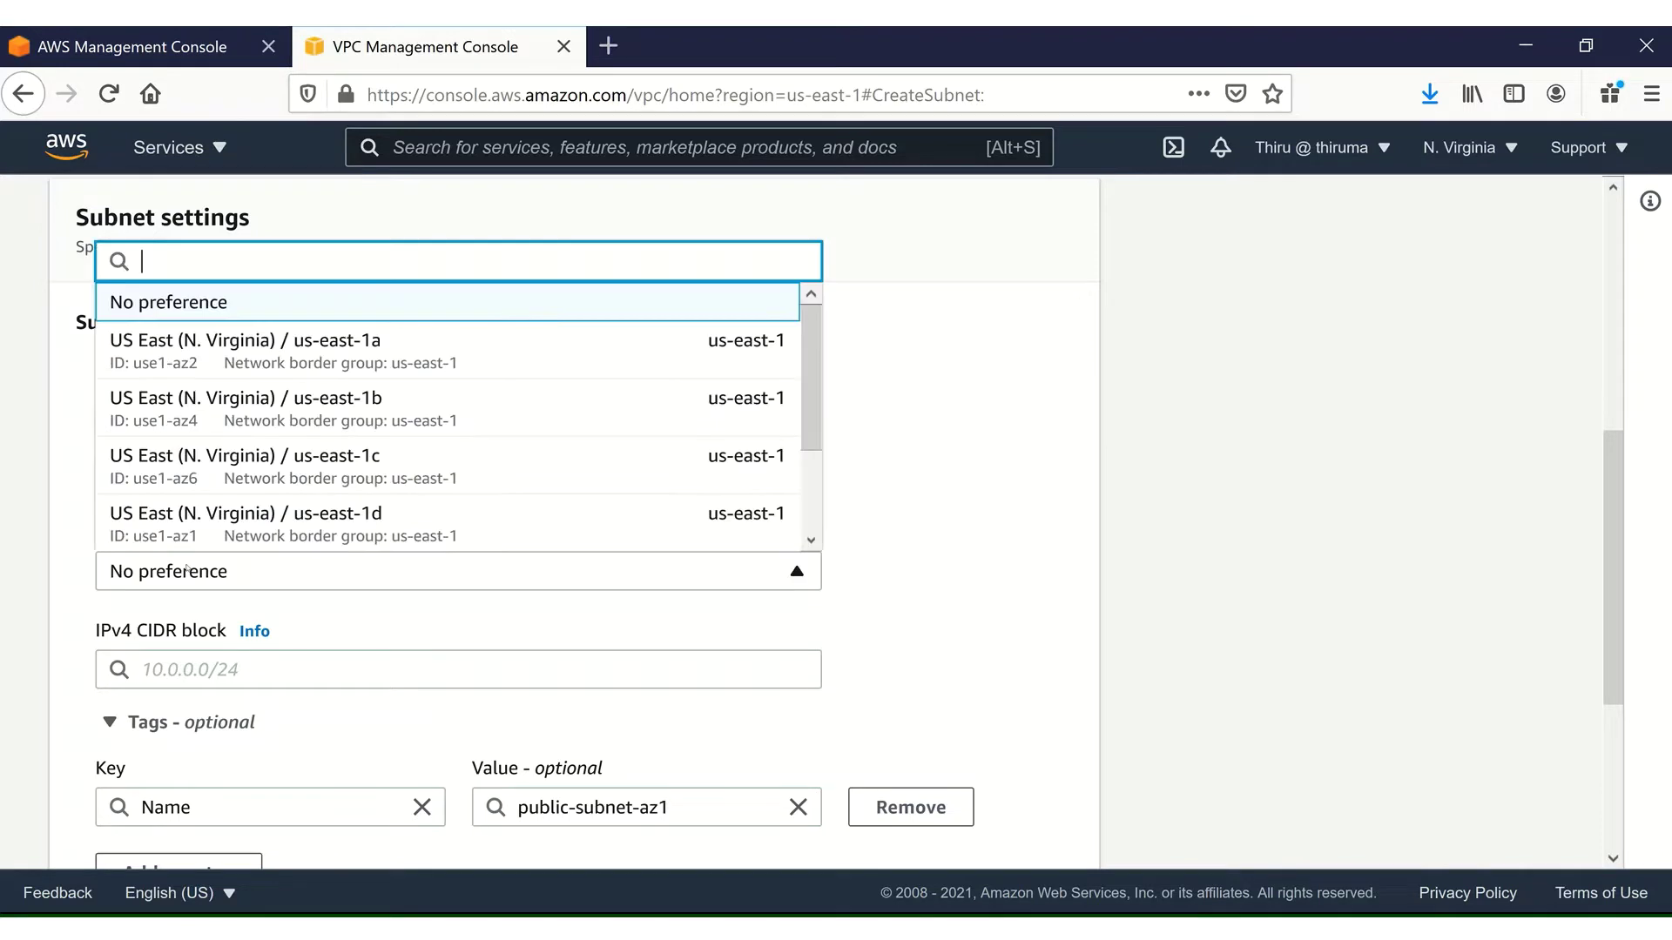
click(375, 347)
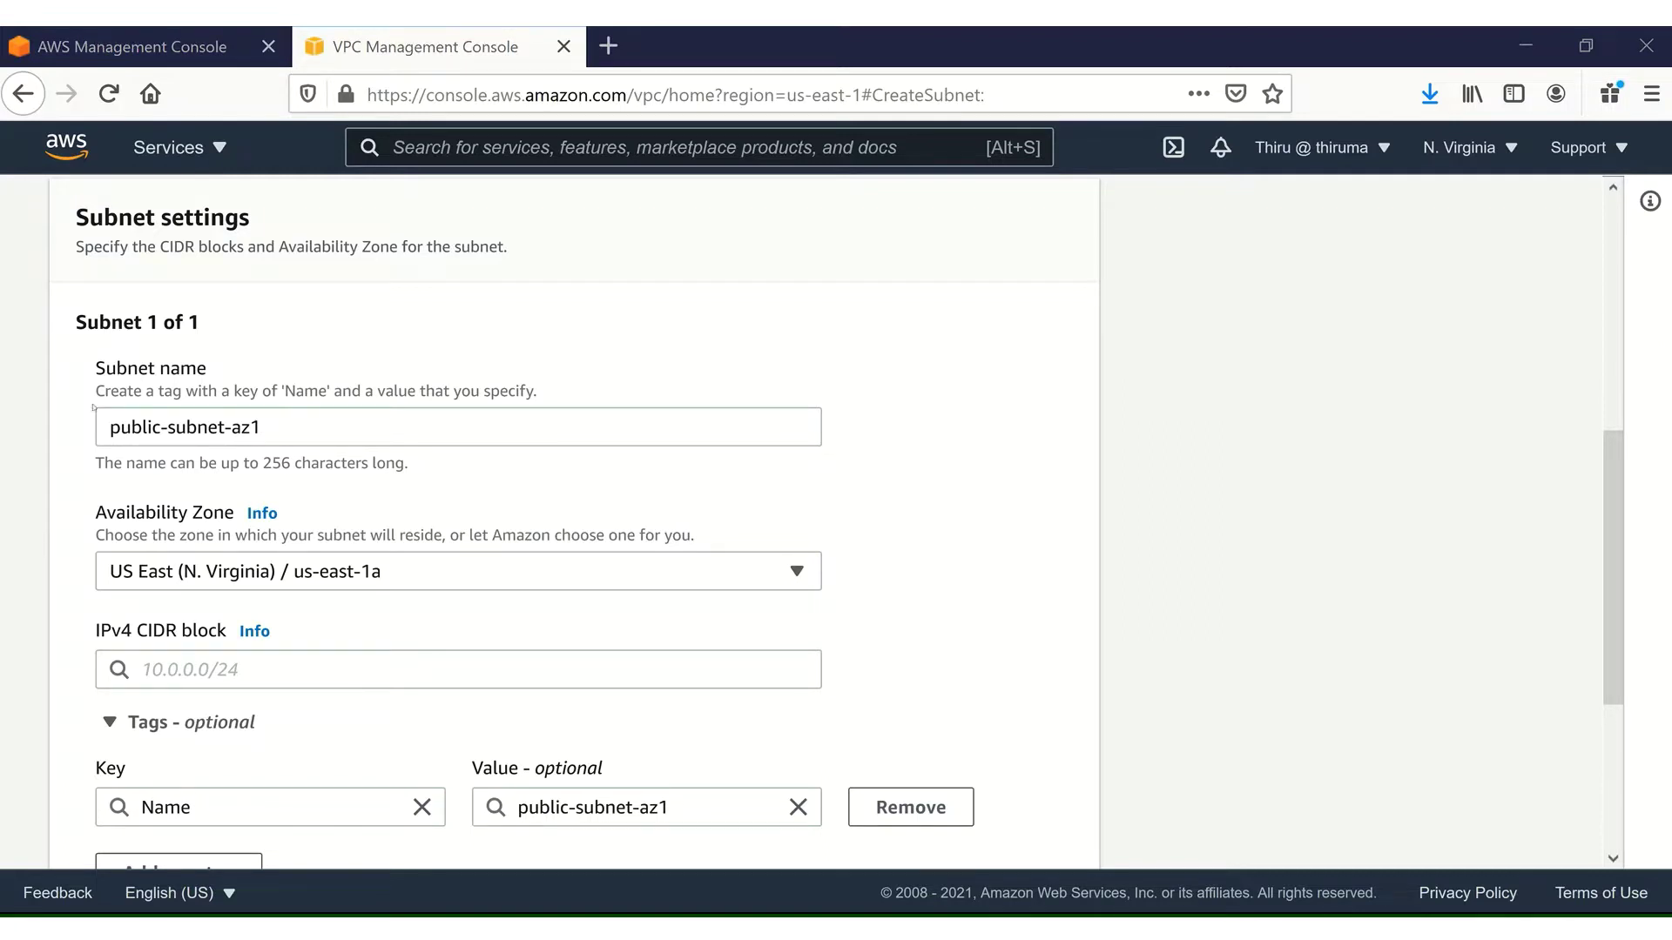
Set the IPv4 CIDR block of public-subnet-az1 to 10.1.1.0/24
click(217, 674)
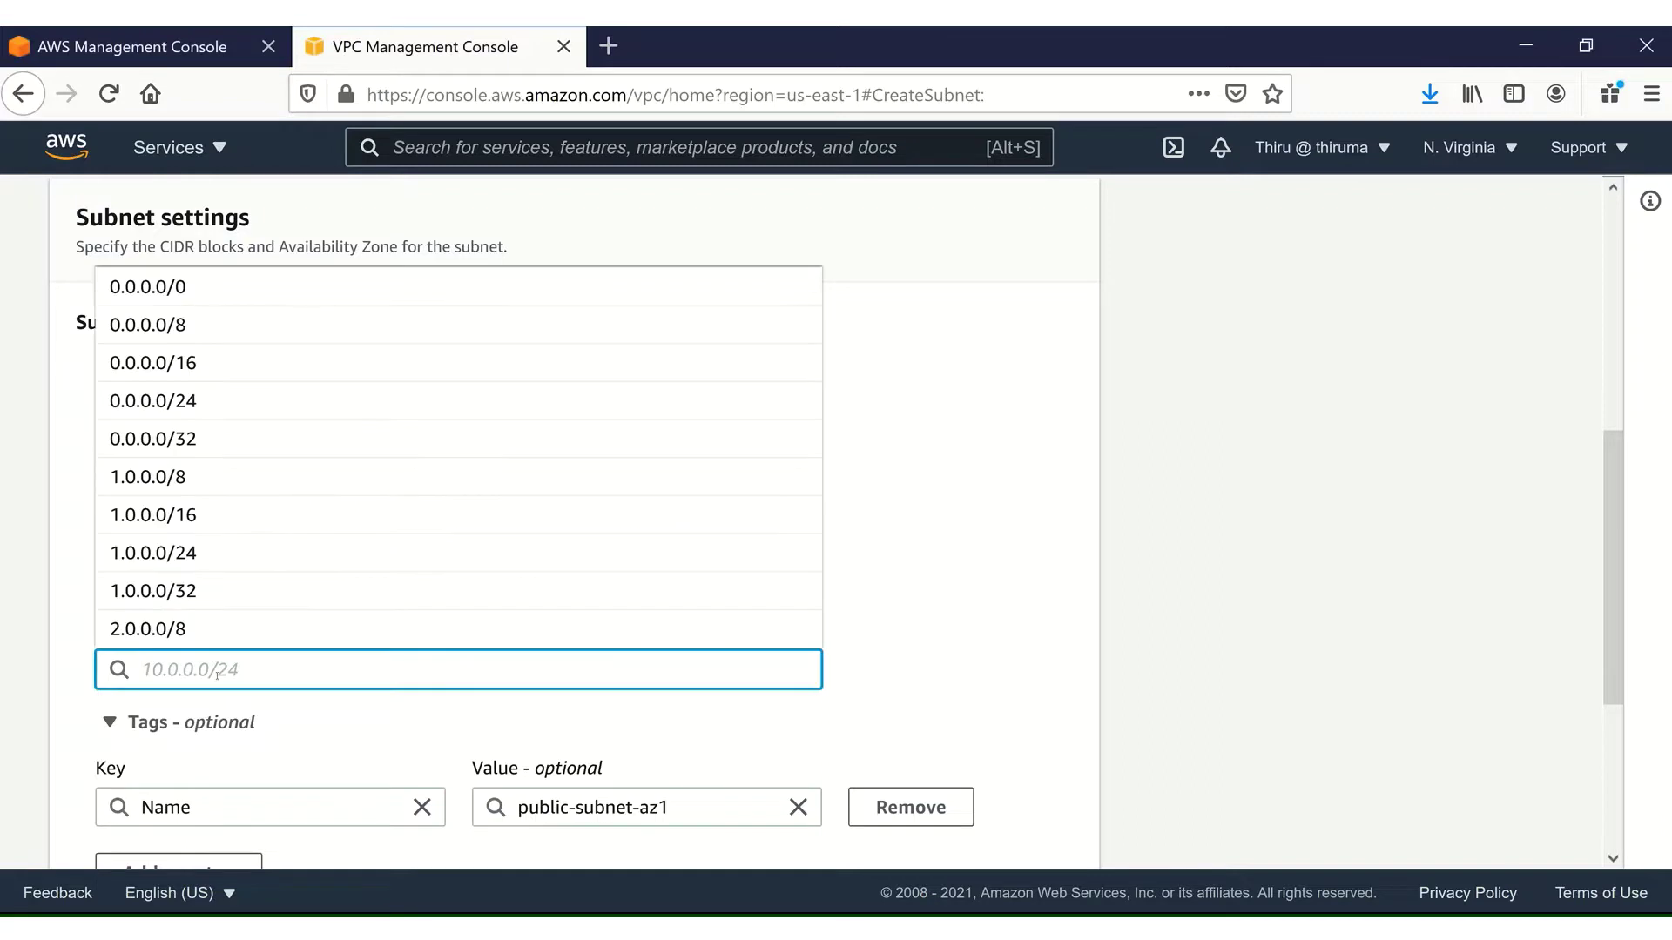
text(10.1.1.0/24)
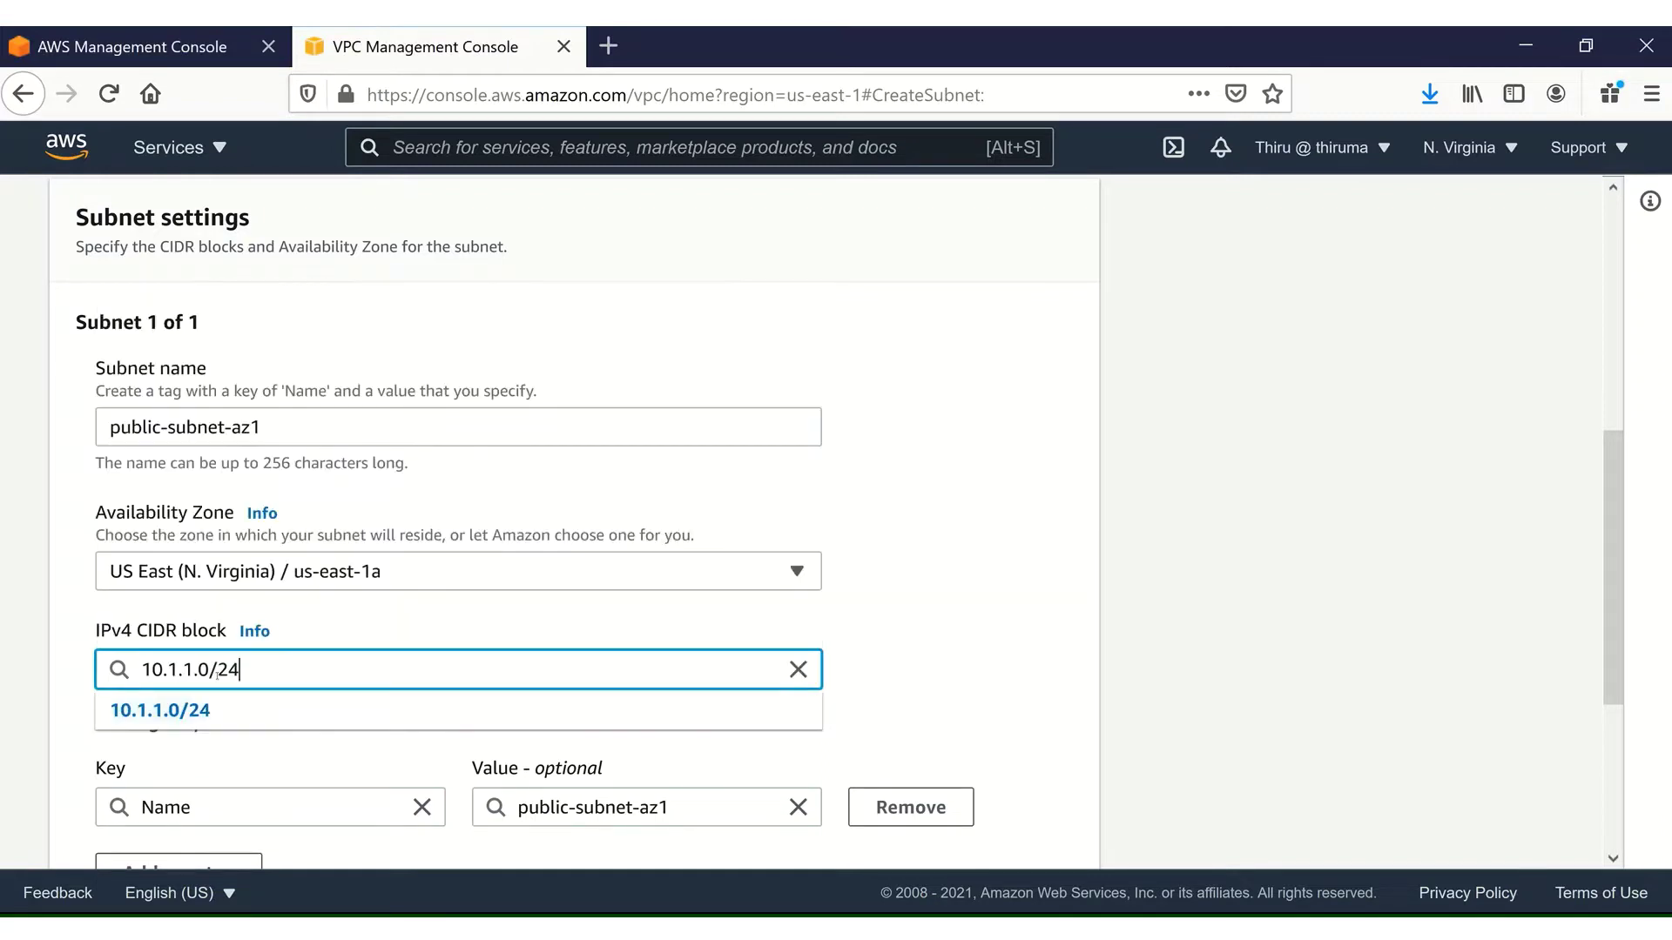
click(1182, 669)
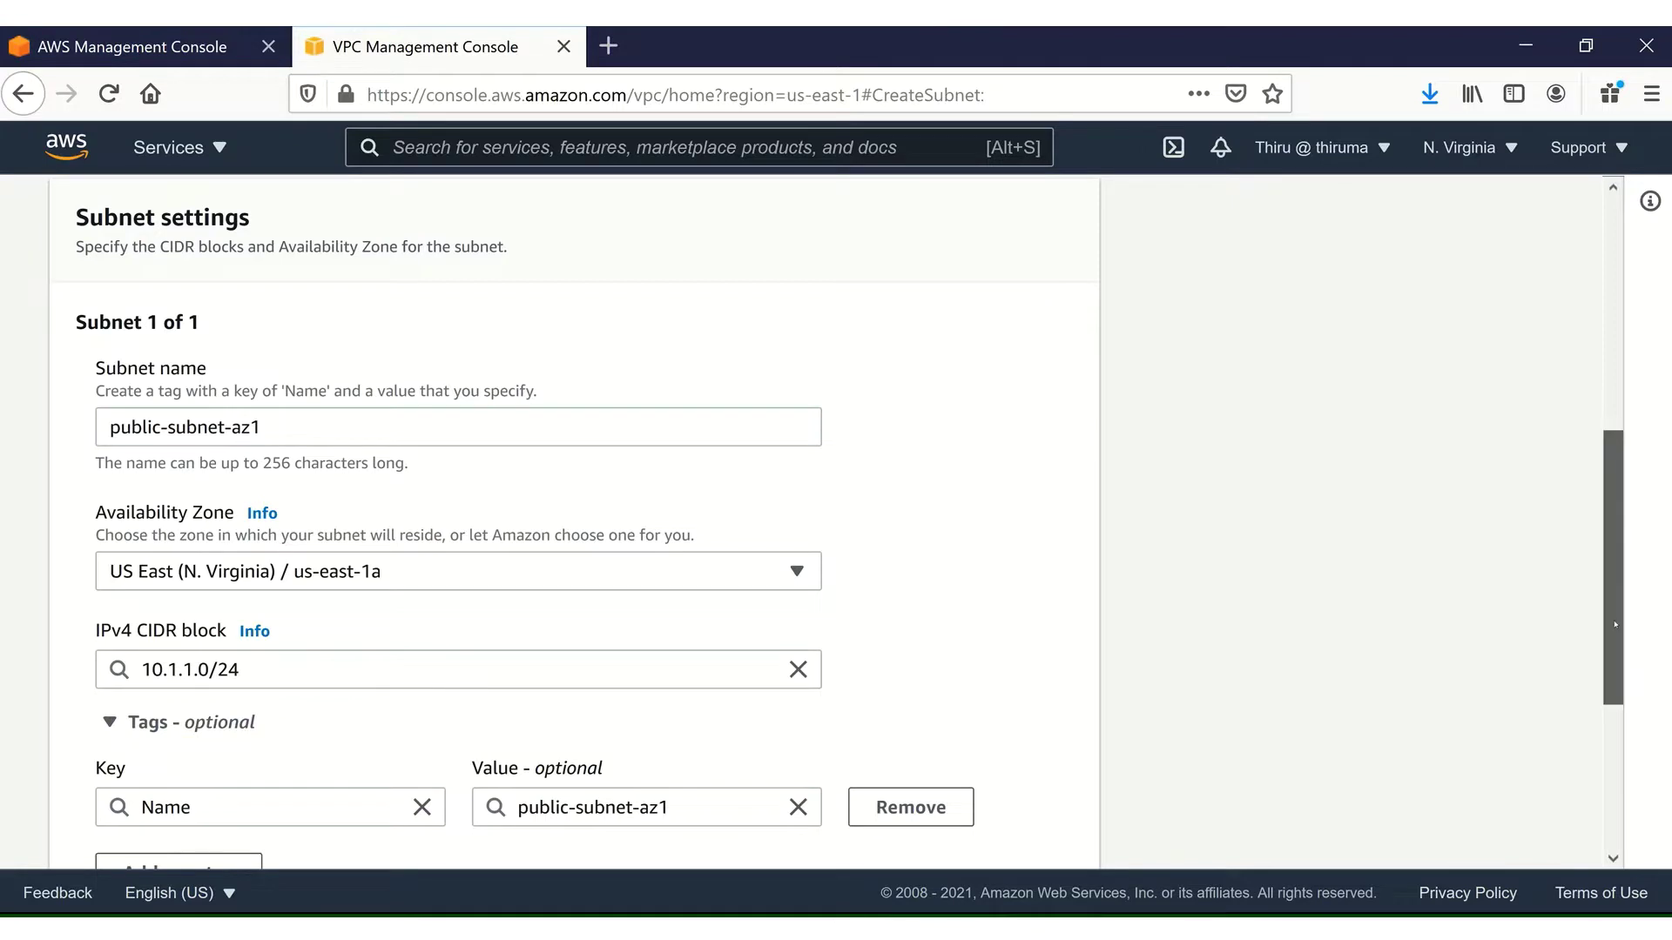
Add a second subnet named public-subnet-az2 in the US East (N. Virginia) / us-east-1b availability zone
drag(1623, 610, 1625, 751)
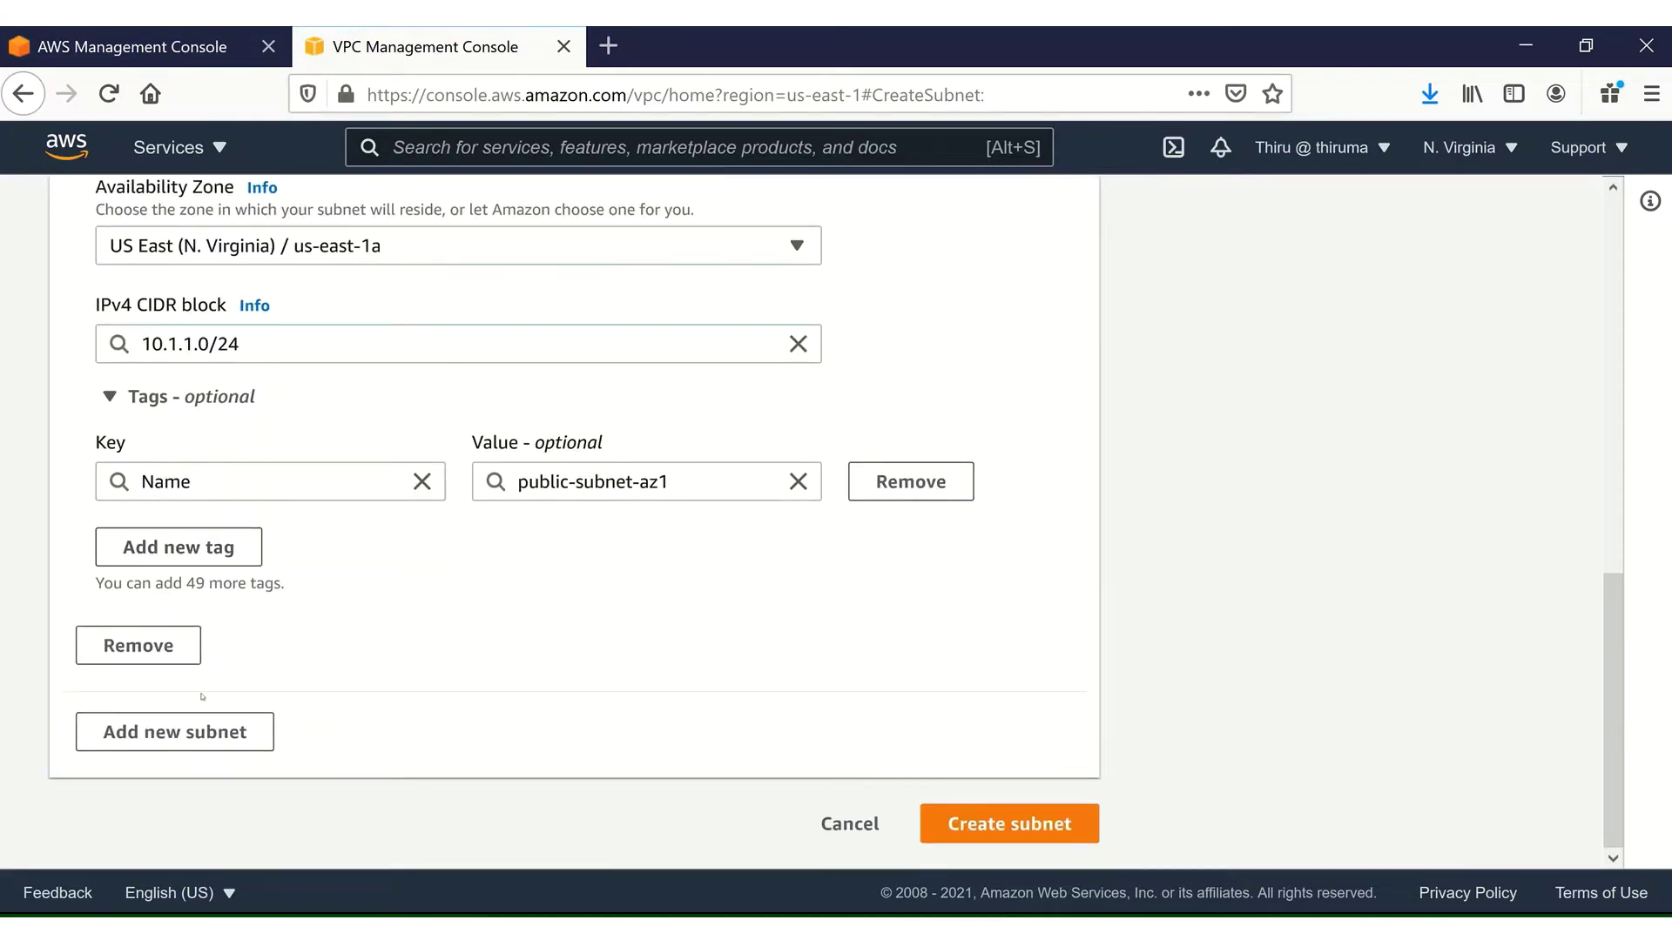
click(193, 737)
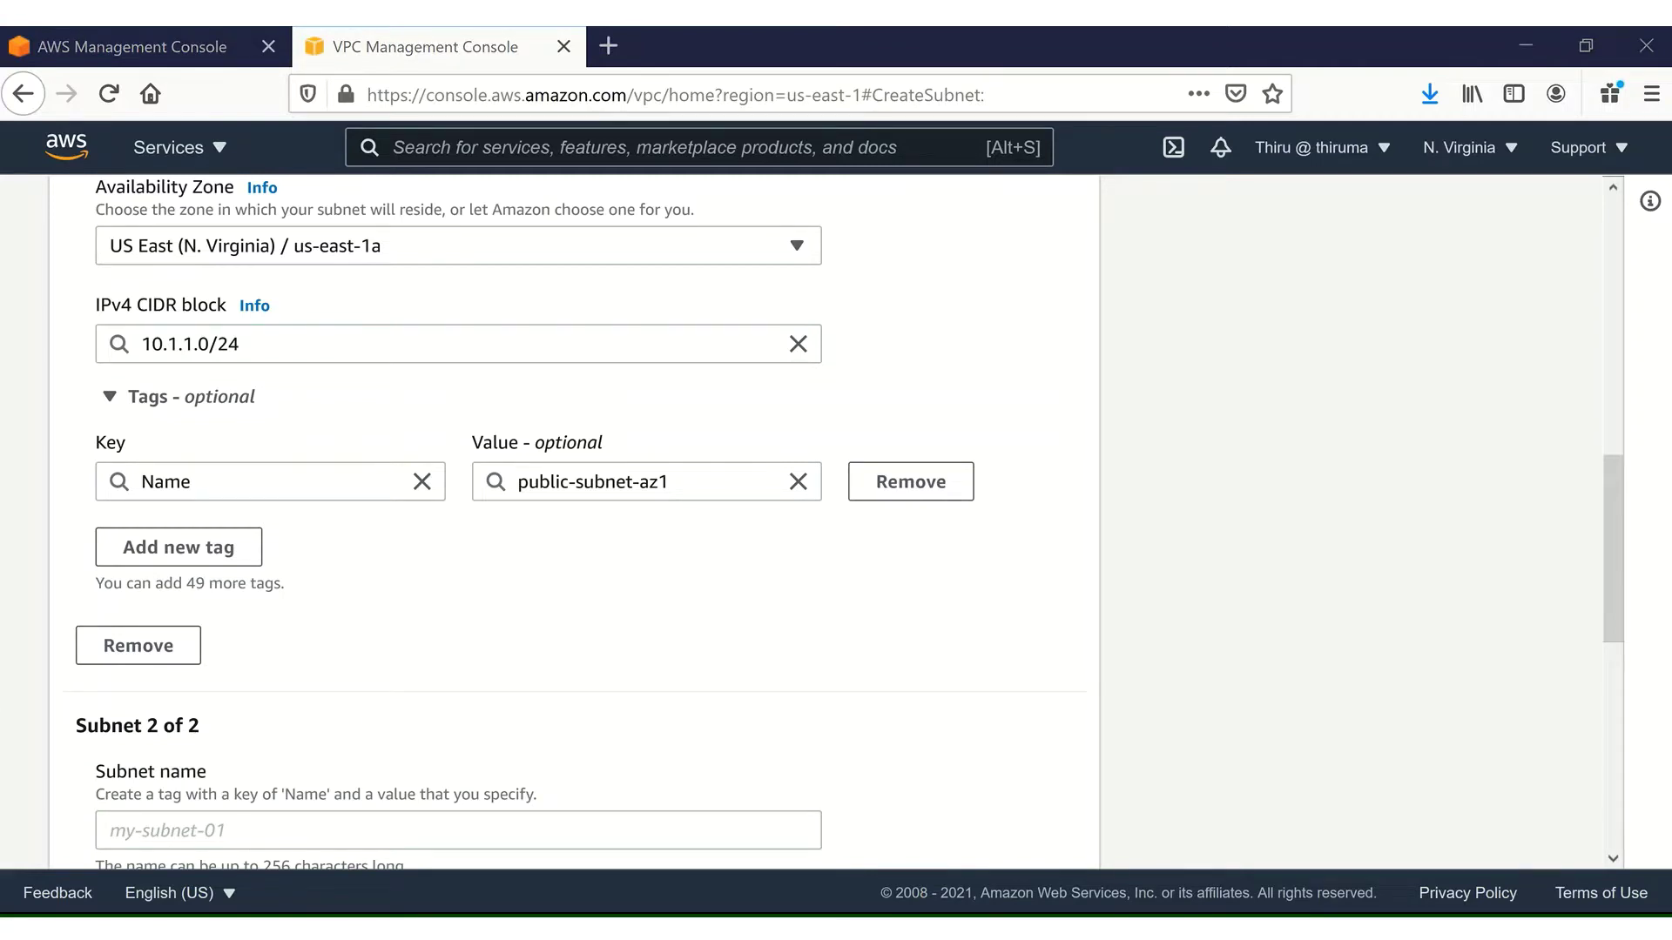
click(229, 834)
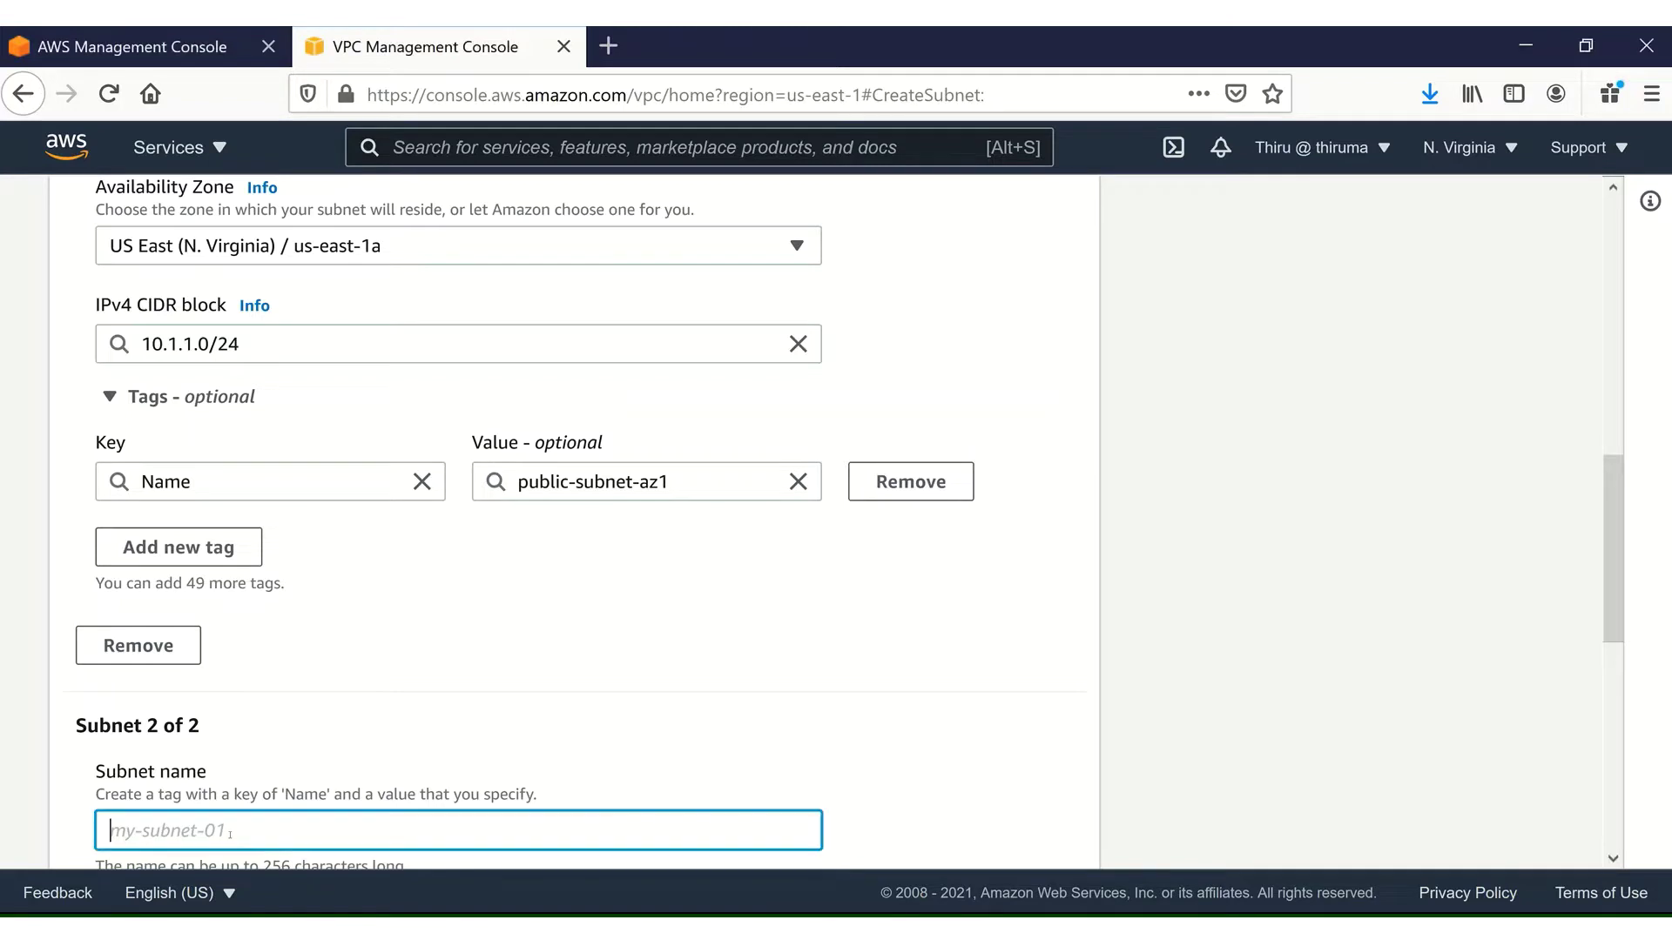
text(public-subnet-az2)
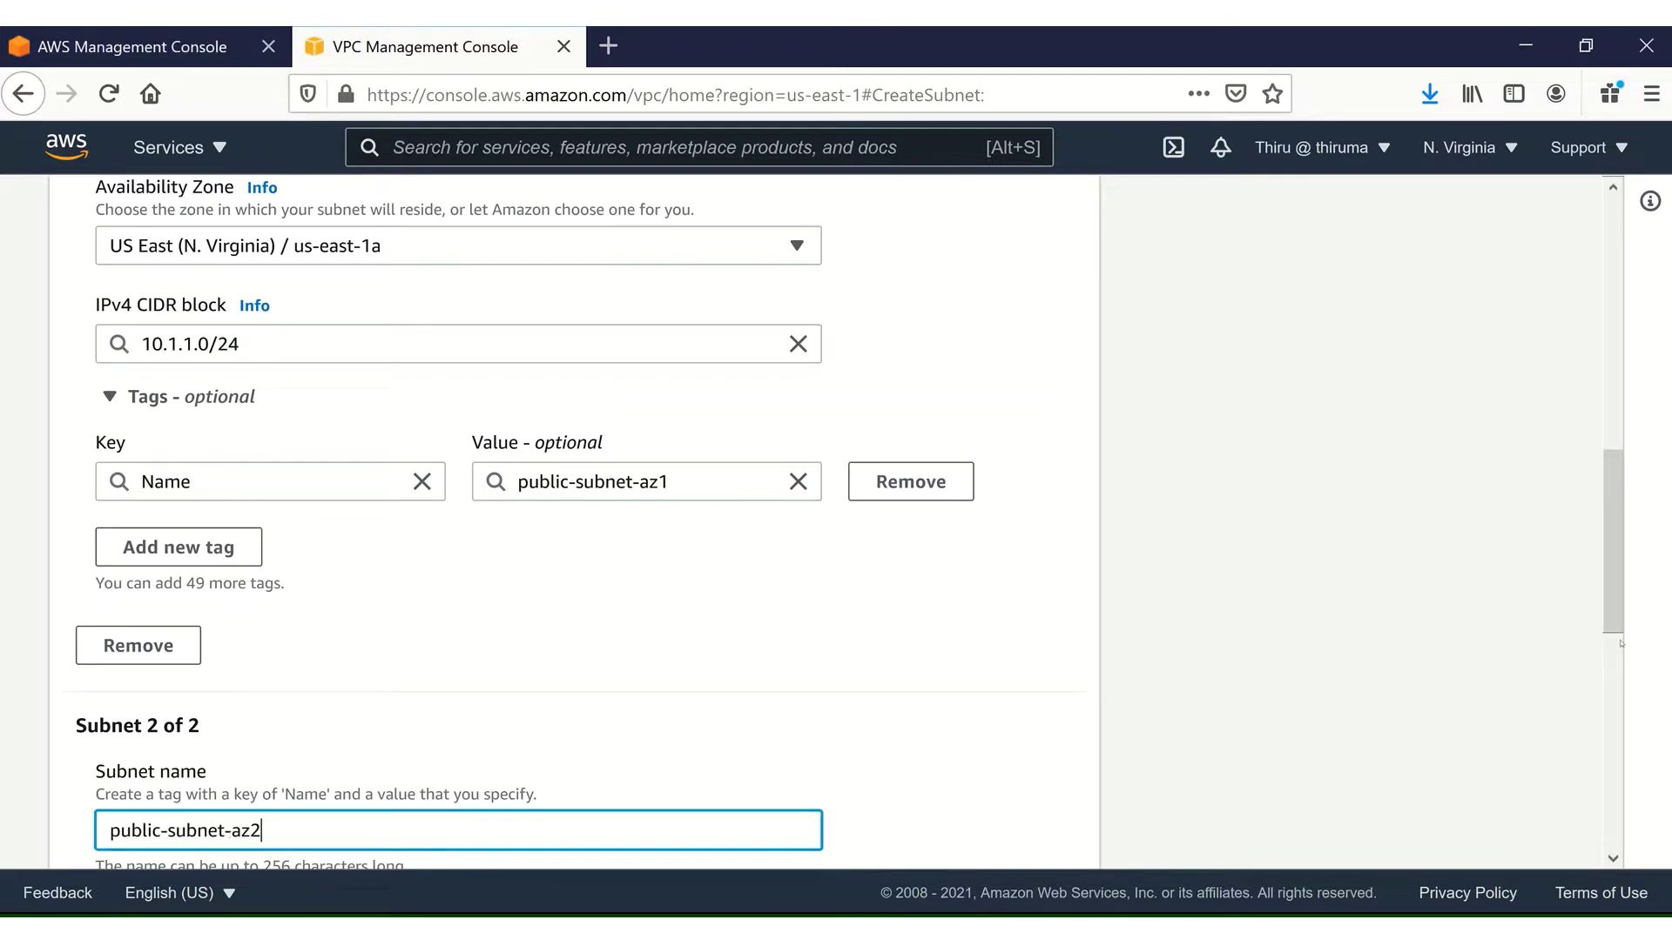
scroll(1623, 669, down, 1)
scroll(1624, 668, down, 4)
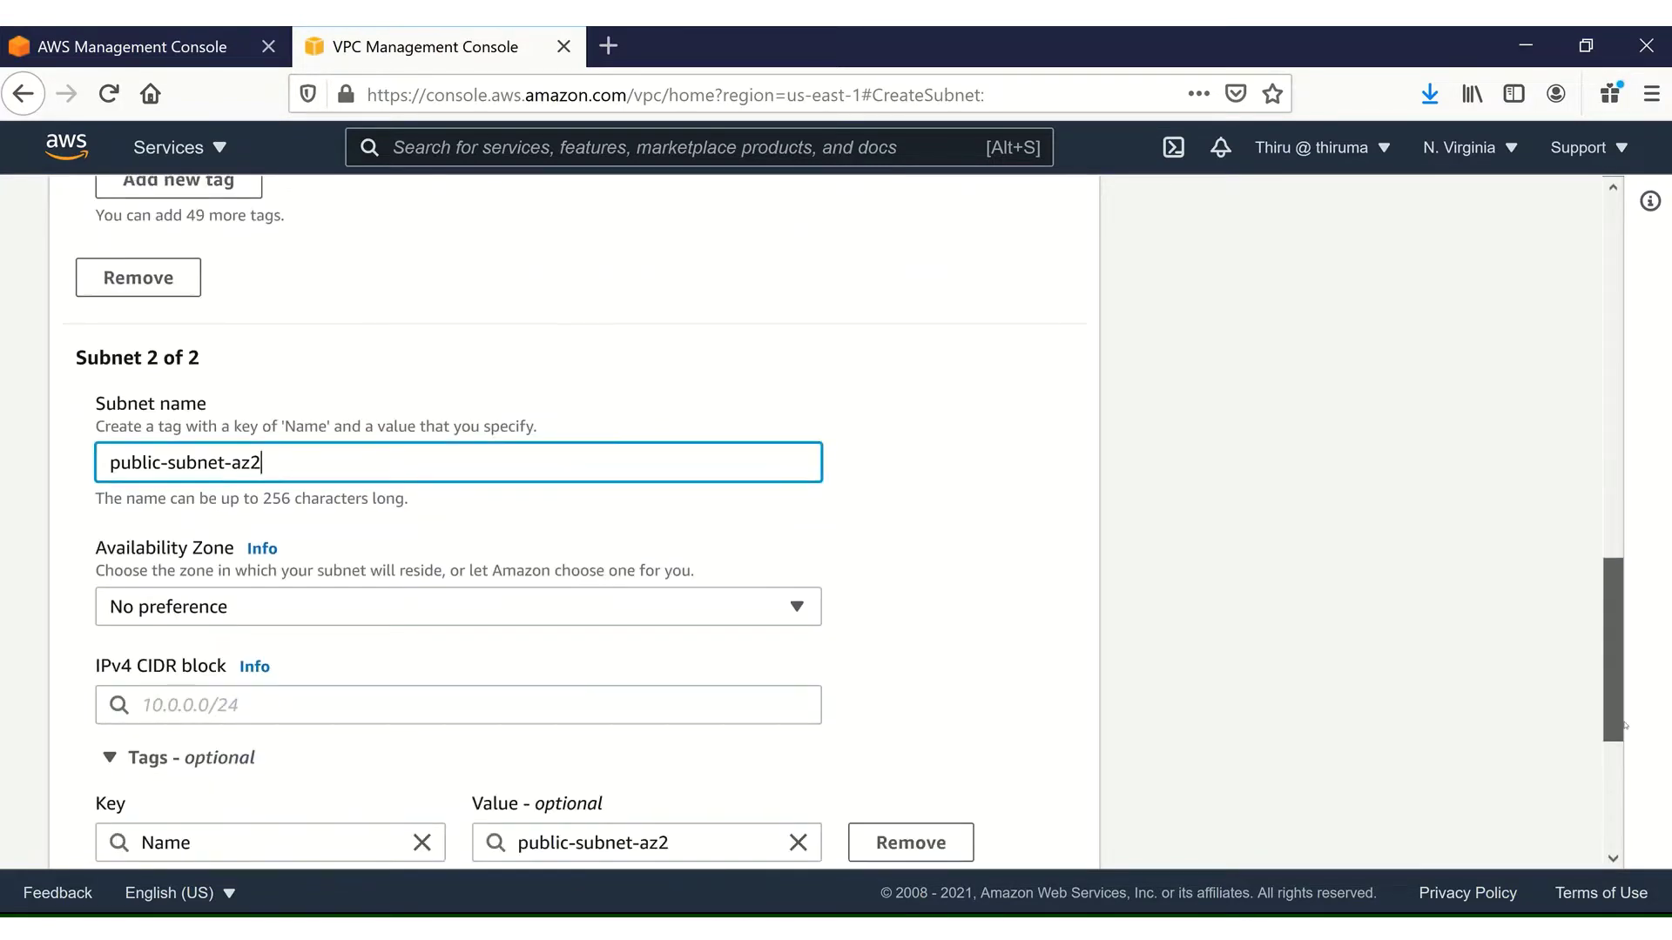
click(758, 597)
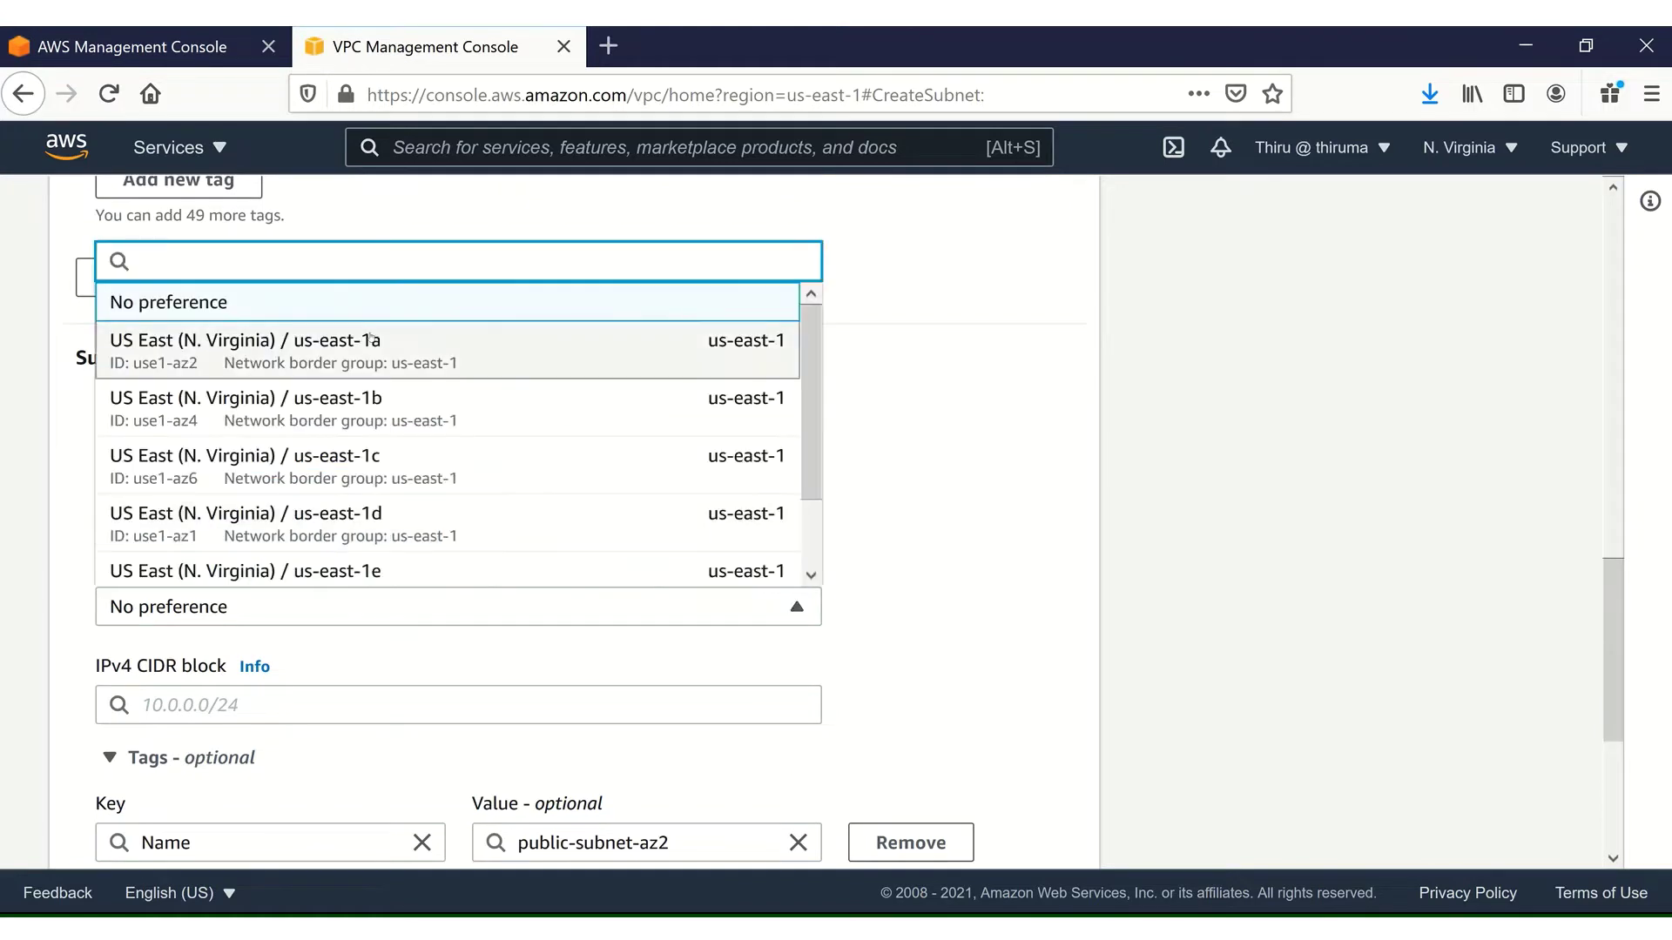
click(283, 398)
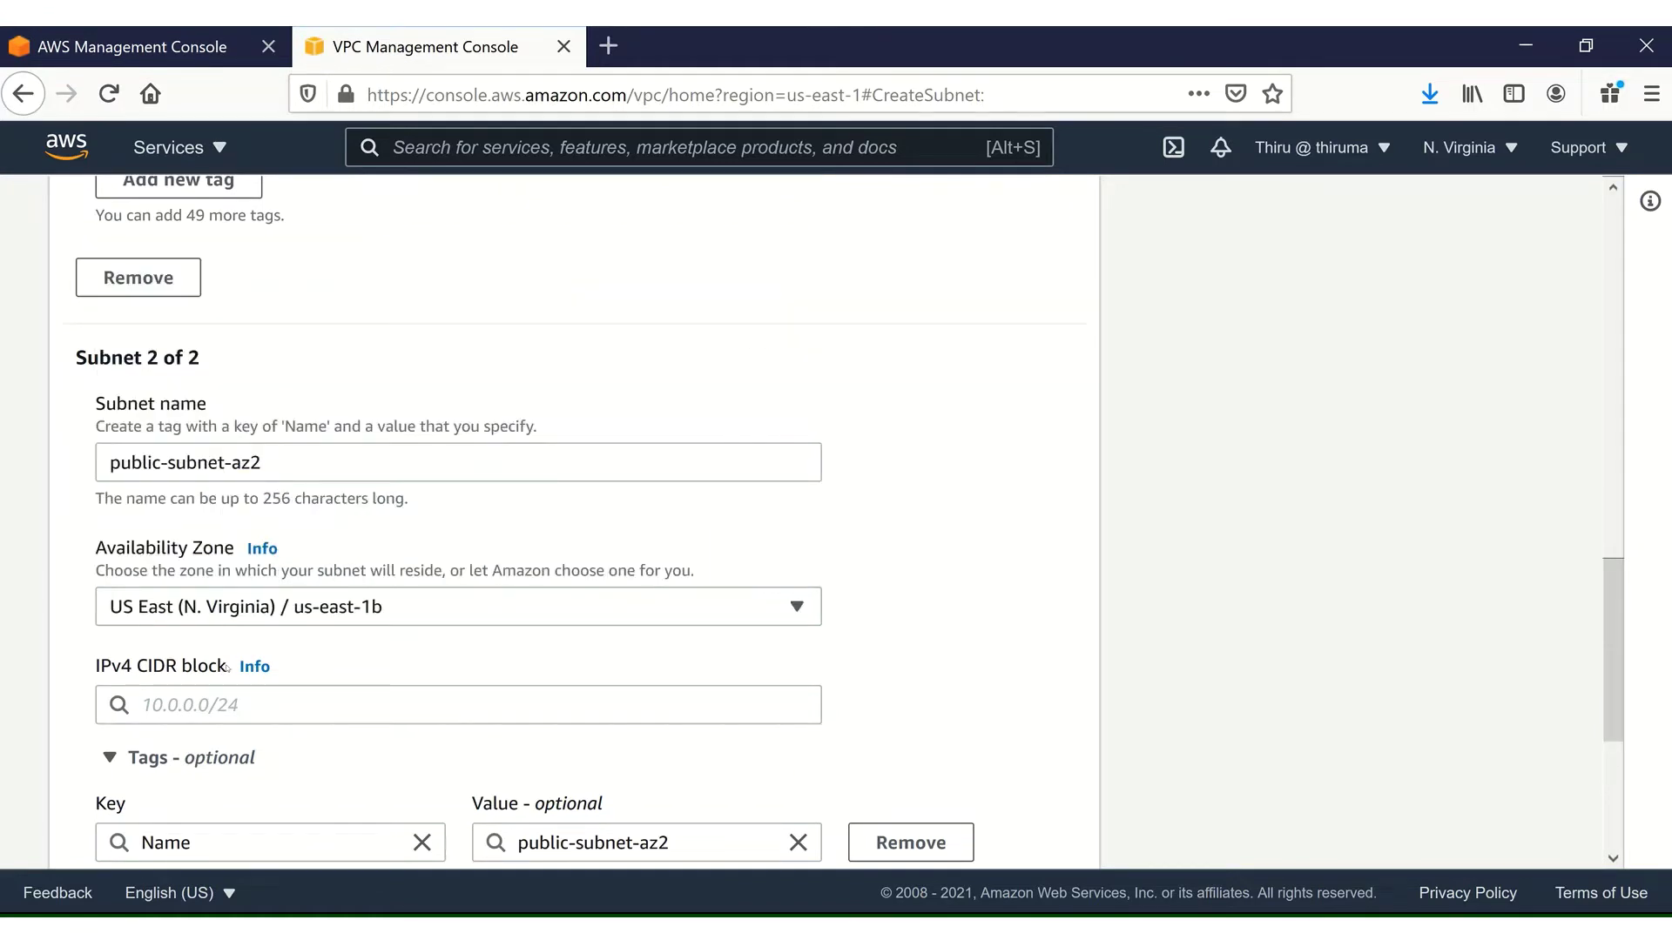
Set the IPv4 CIDR block of public-subnet-az2 to 10.1.2.0/24
click(198, 708)
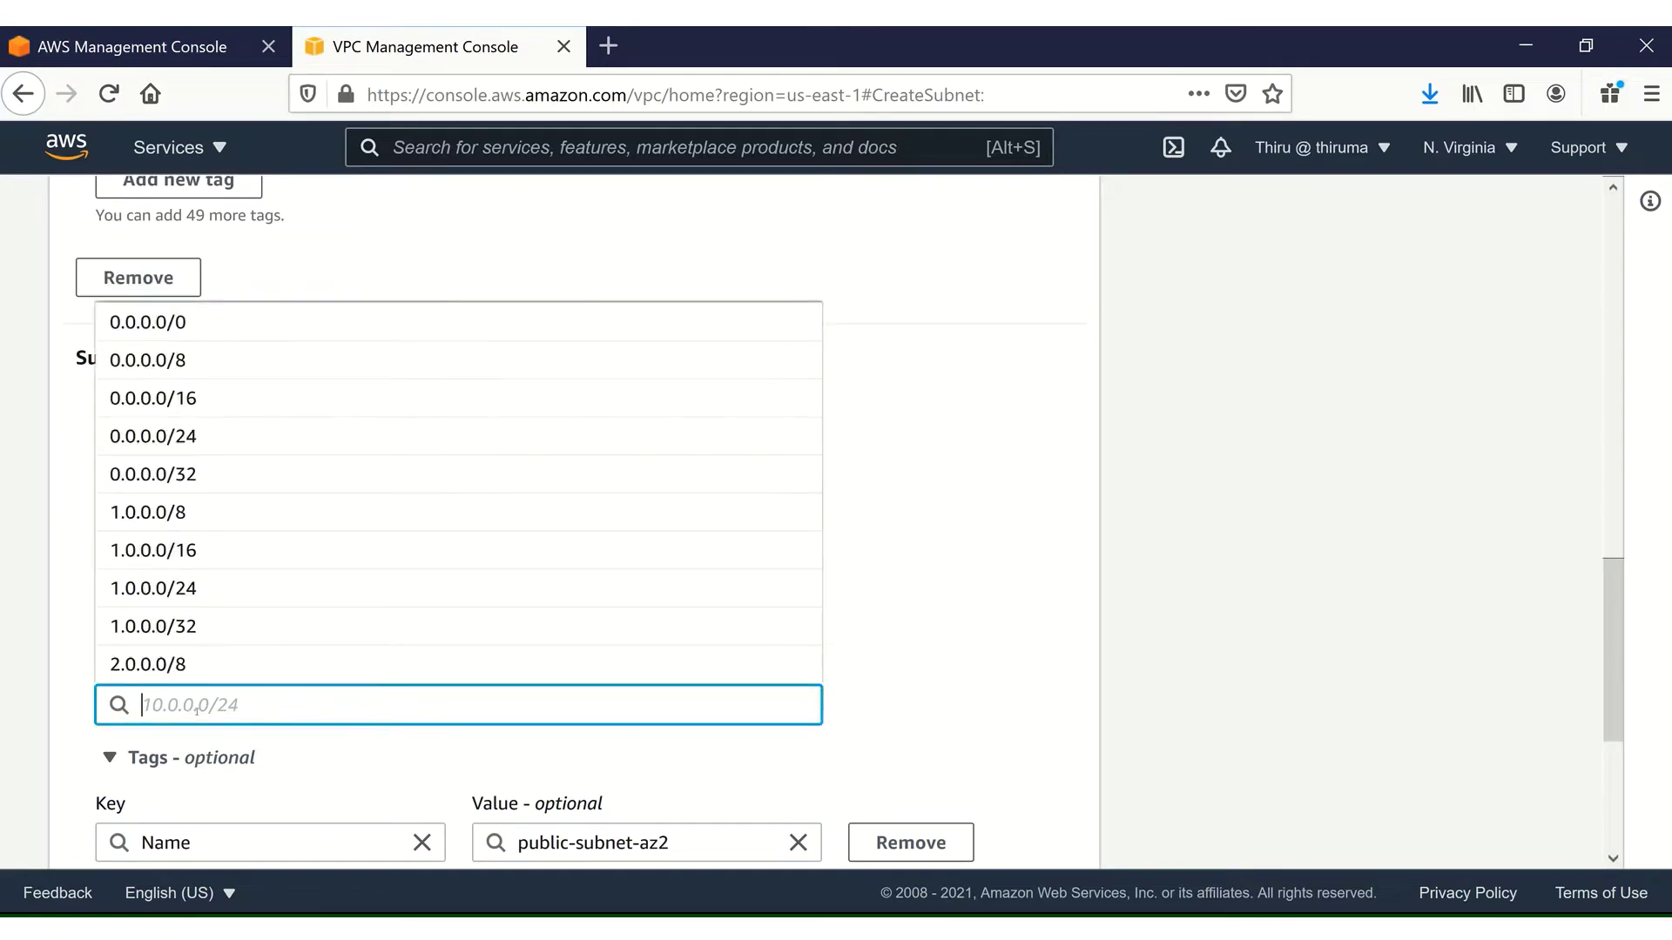
text(10.1.)
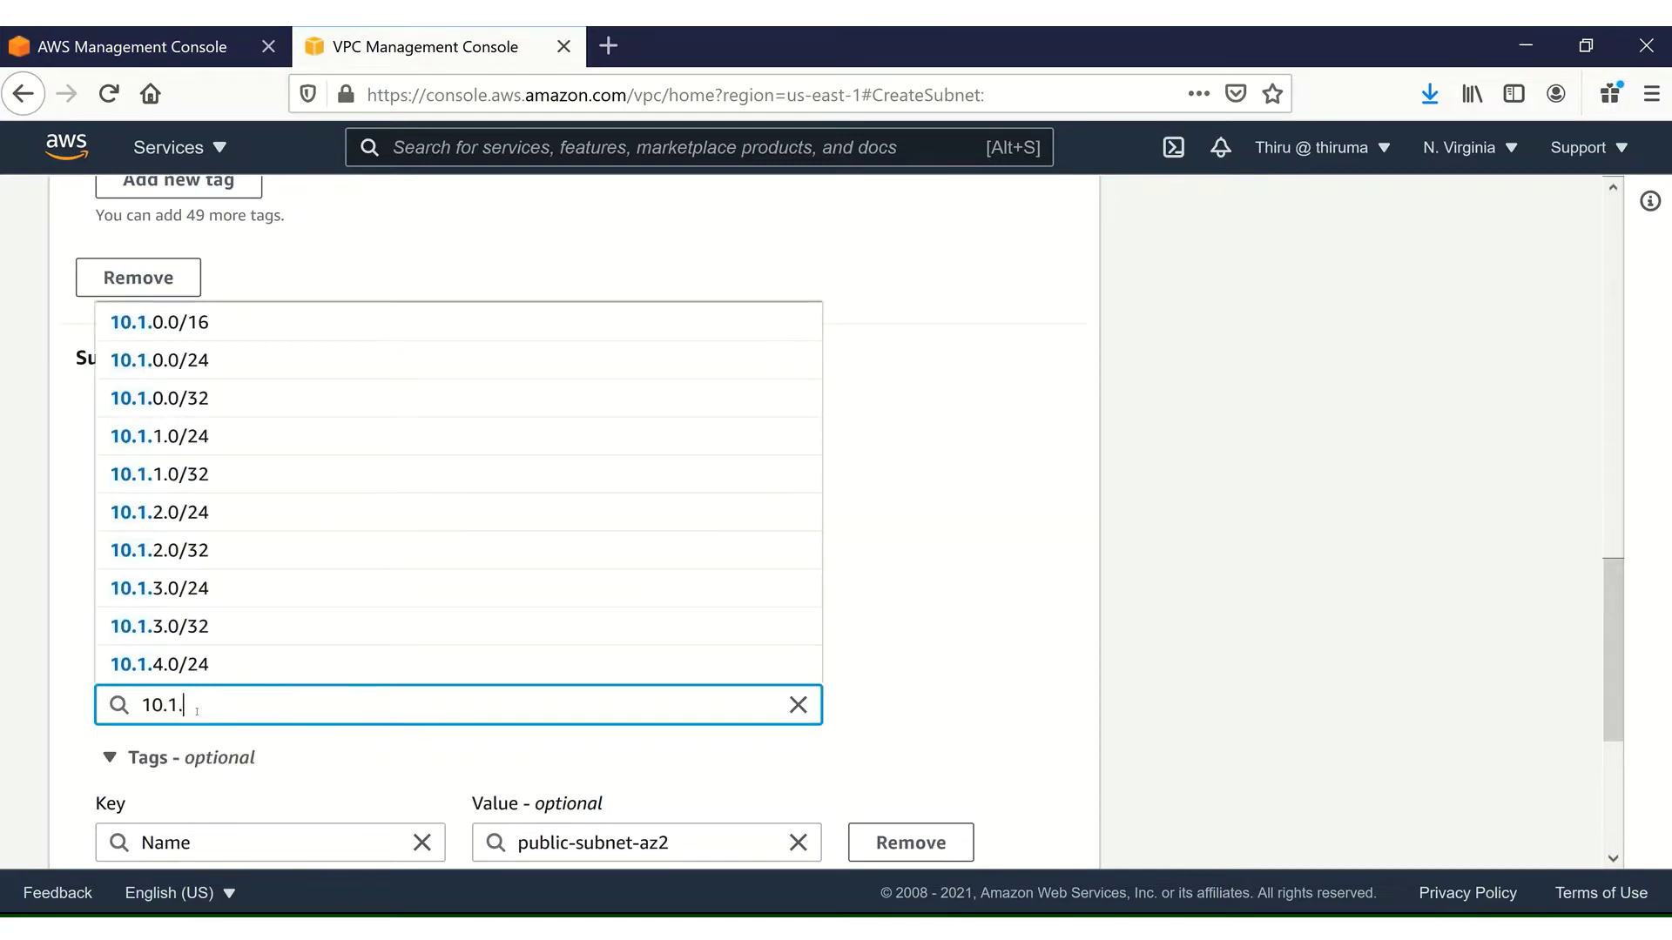
text(0)
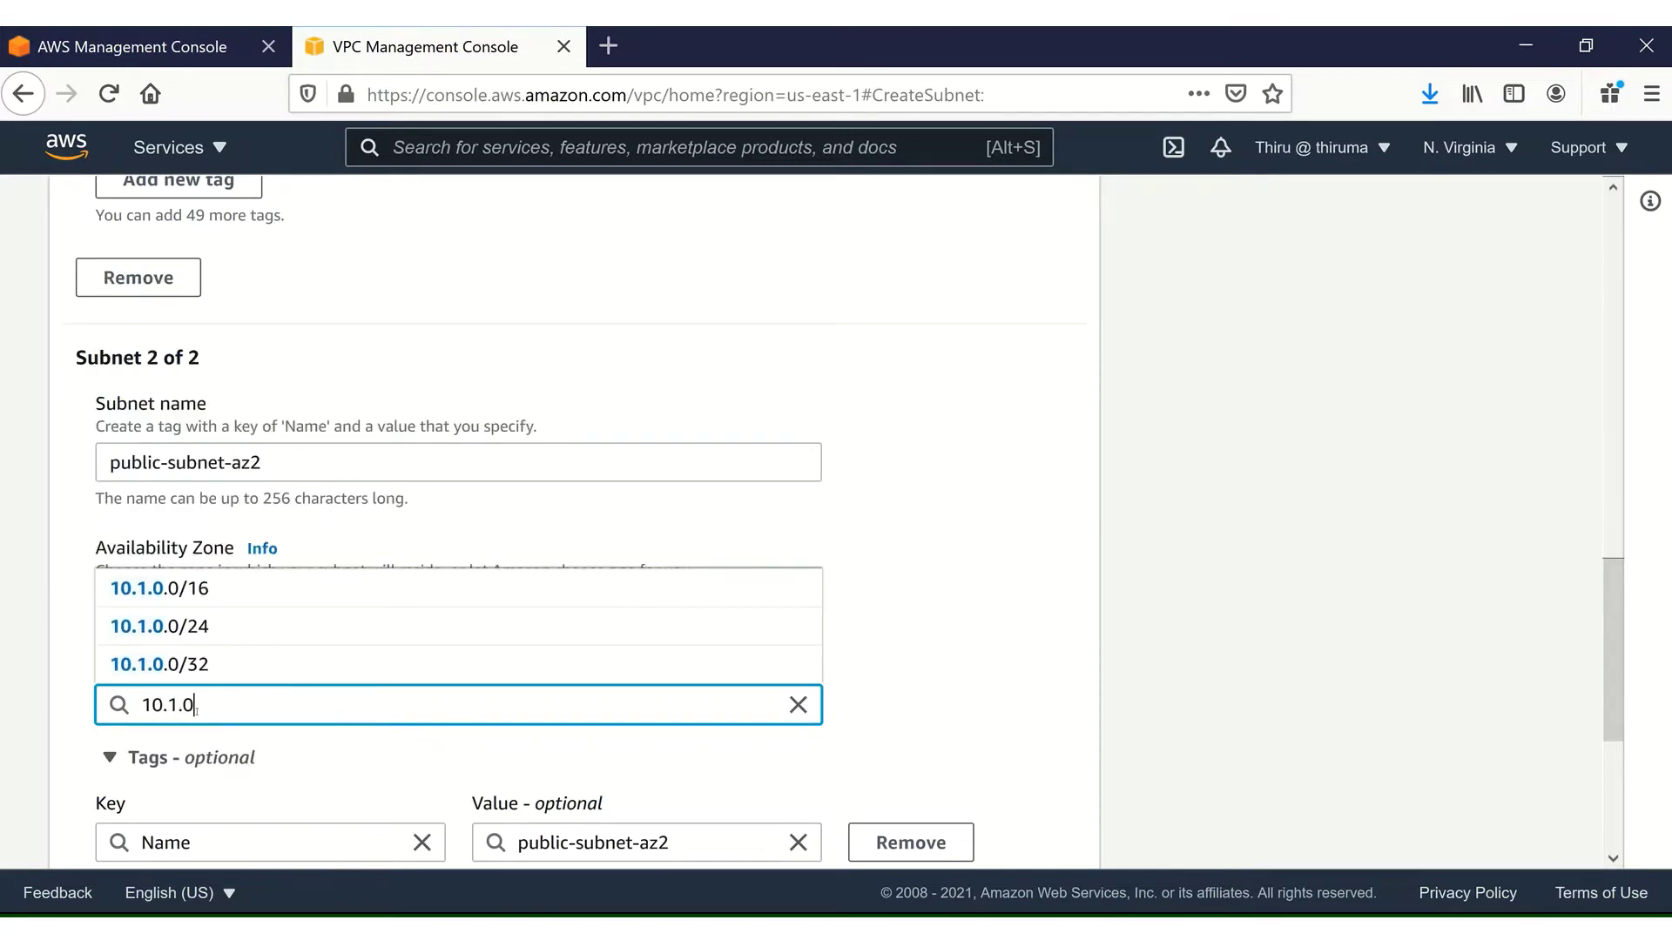
key(BackSpace)
text(2.0/2)
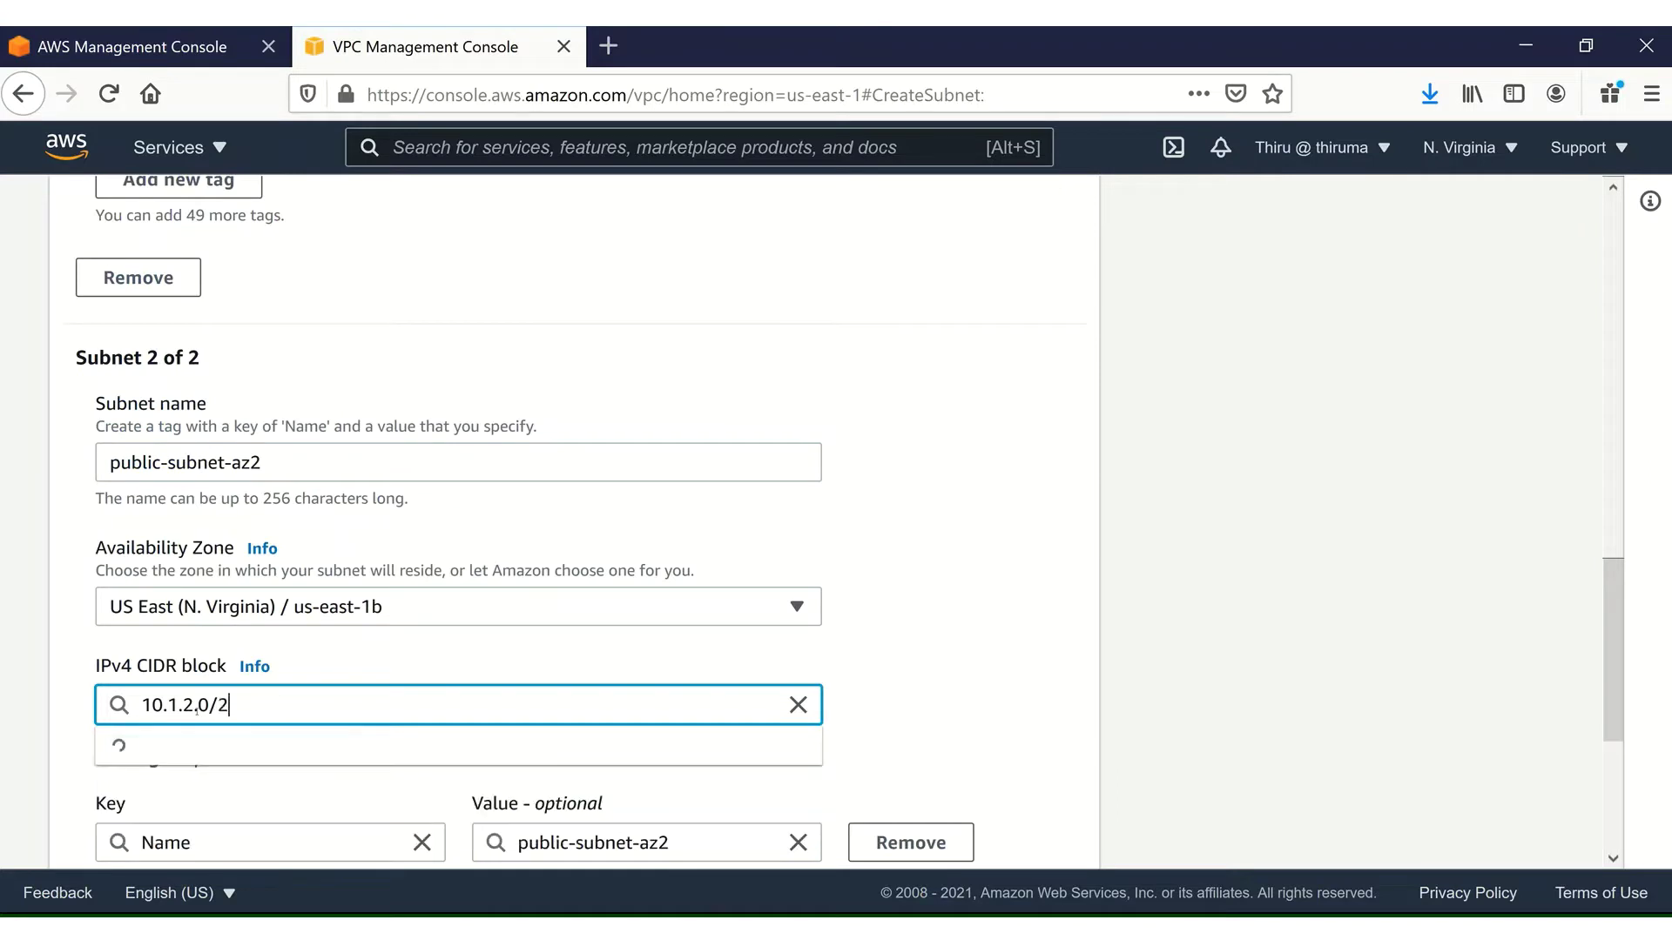
text(4)
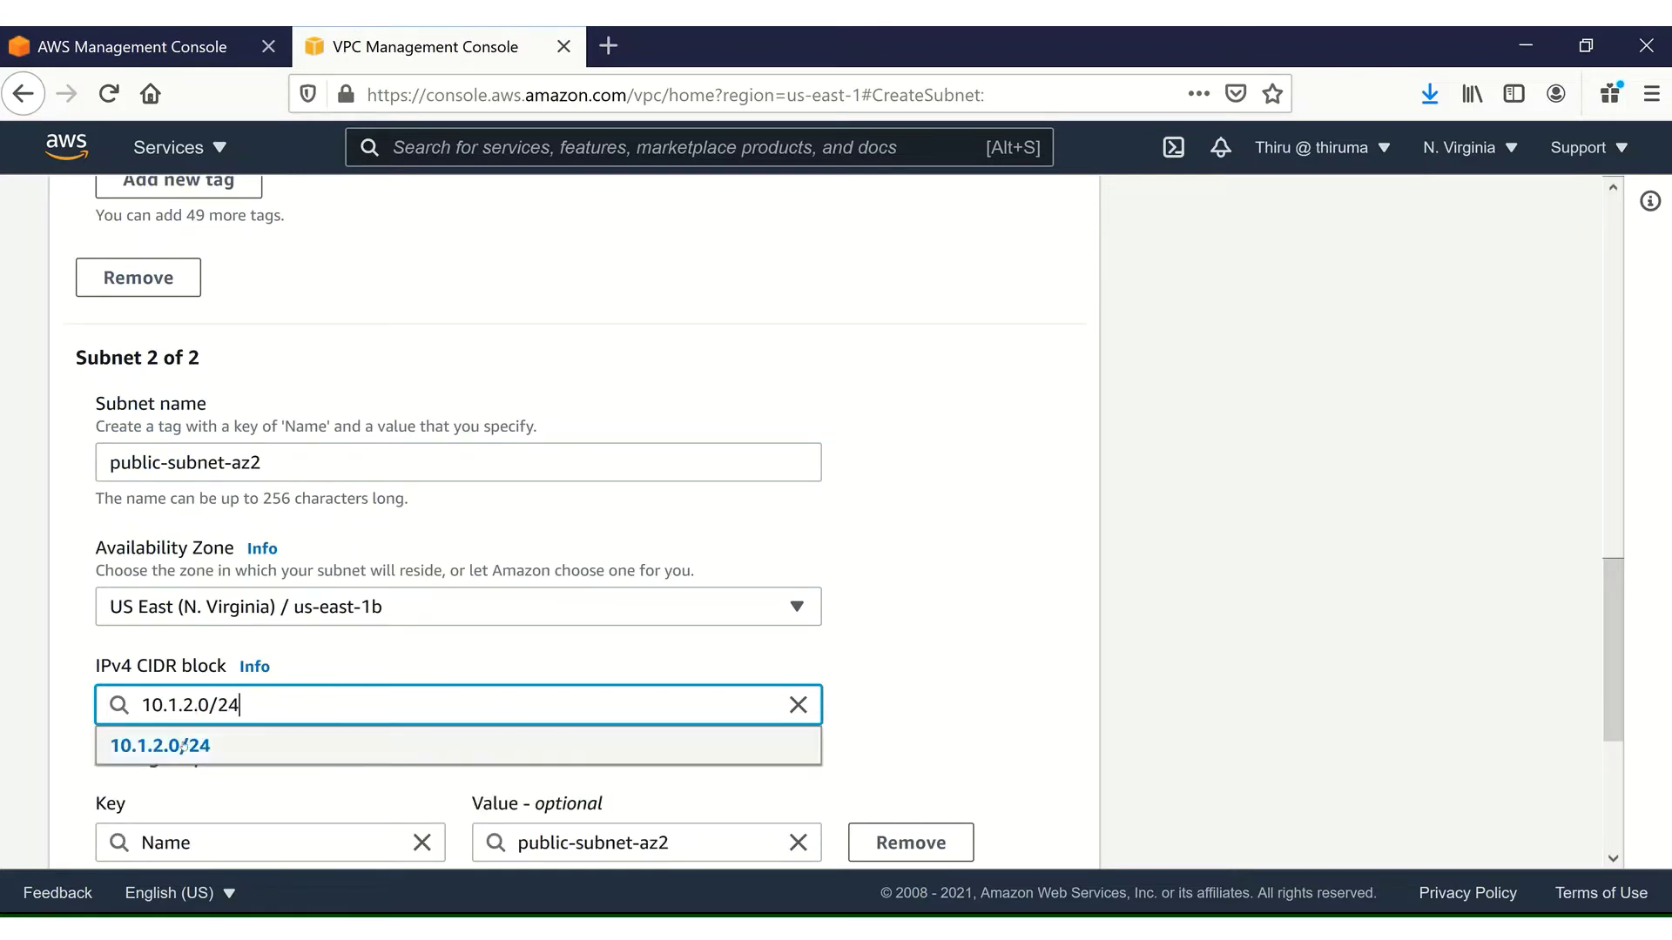
Accept the 10.1.2.0/24 block and add a third subnet named private-subnet1-az1-al in the US East (N. Virginia) / us-east-1a availability zone
click(181, 746)
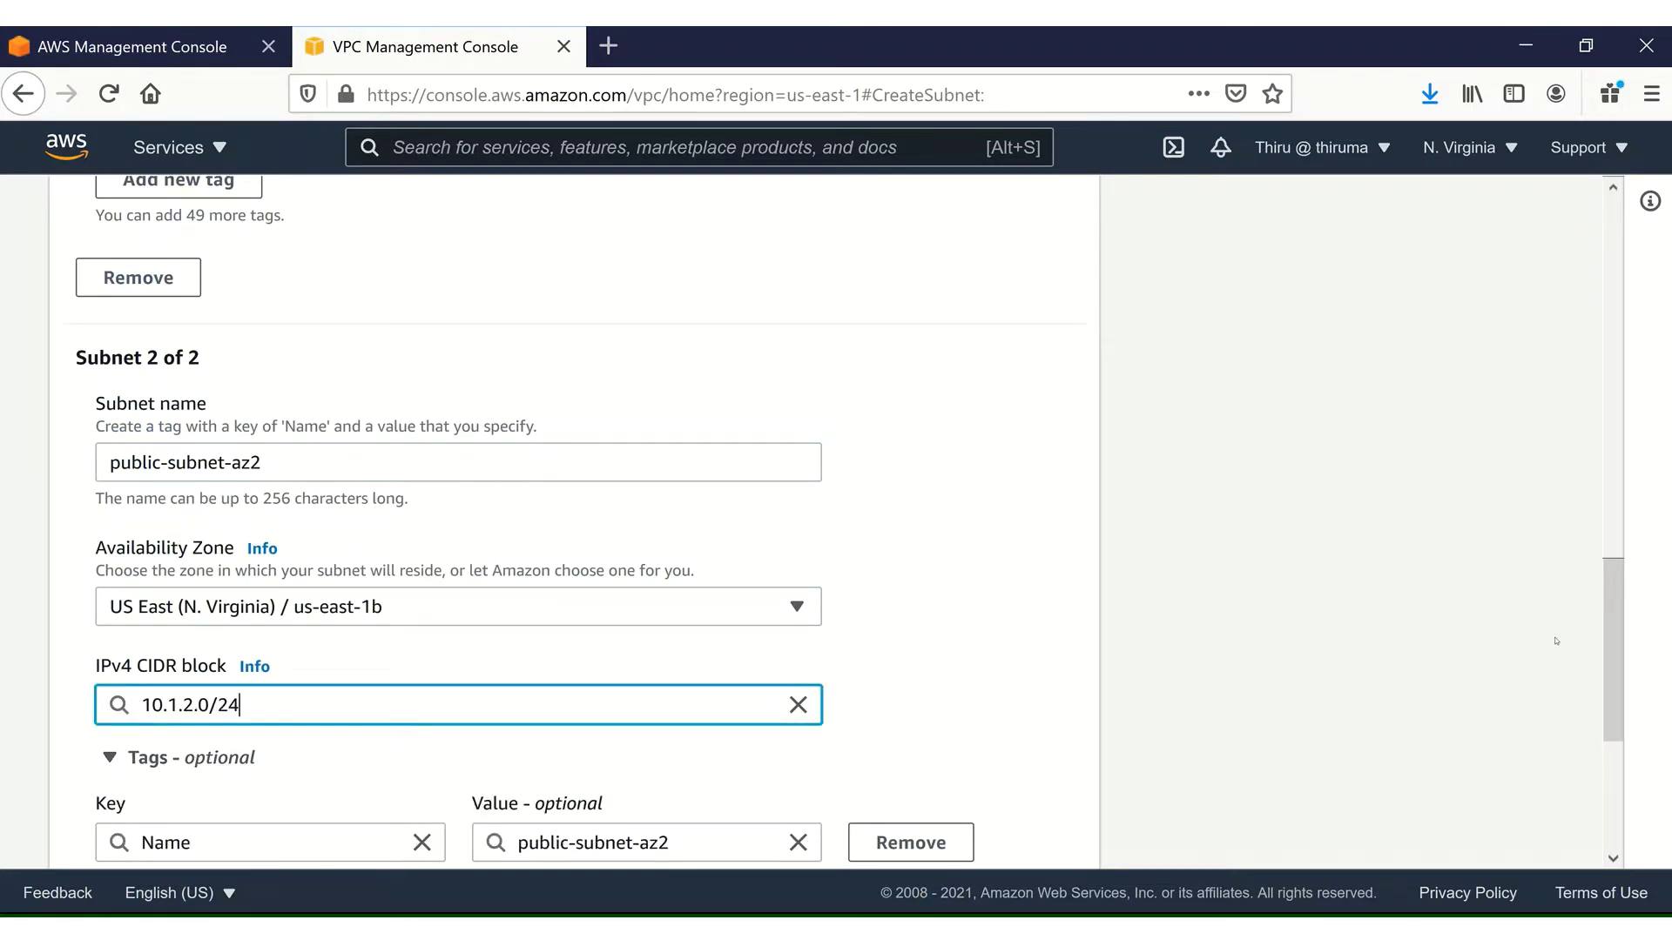
scroll(1612, 662, down, 4)
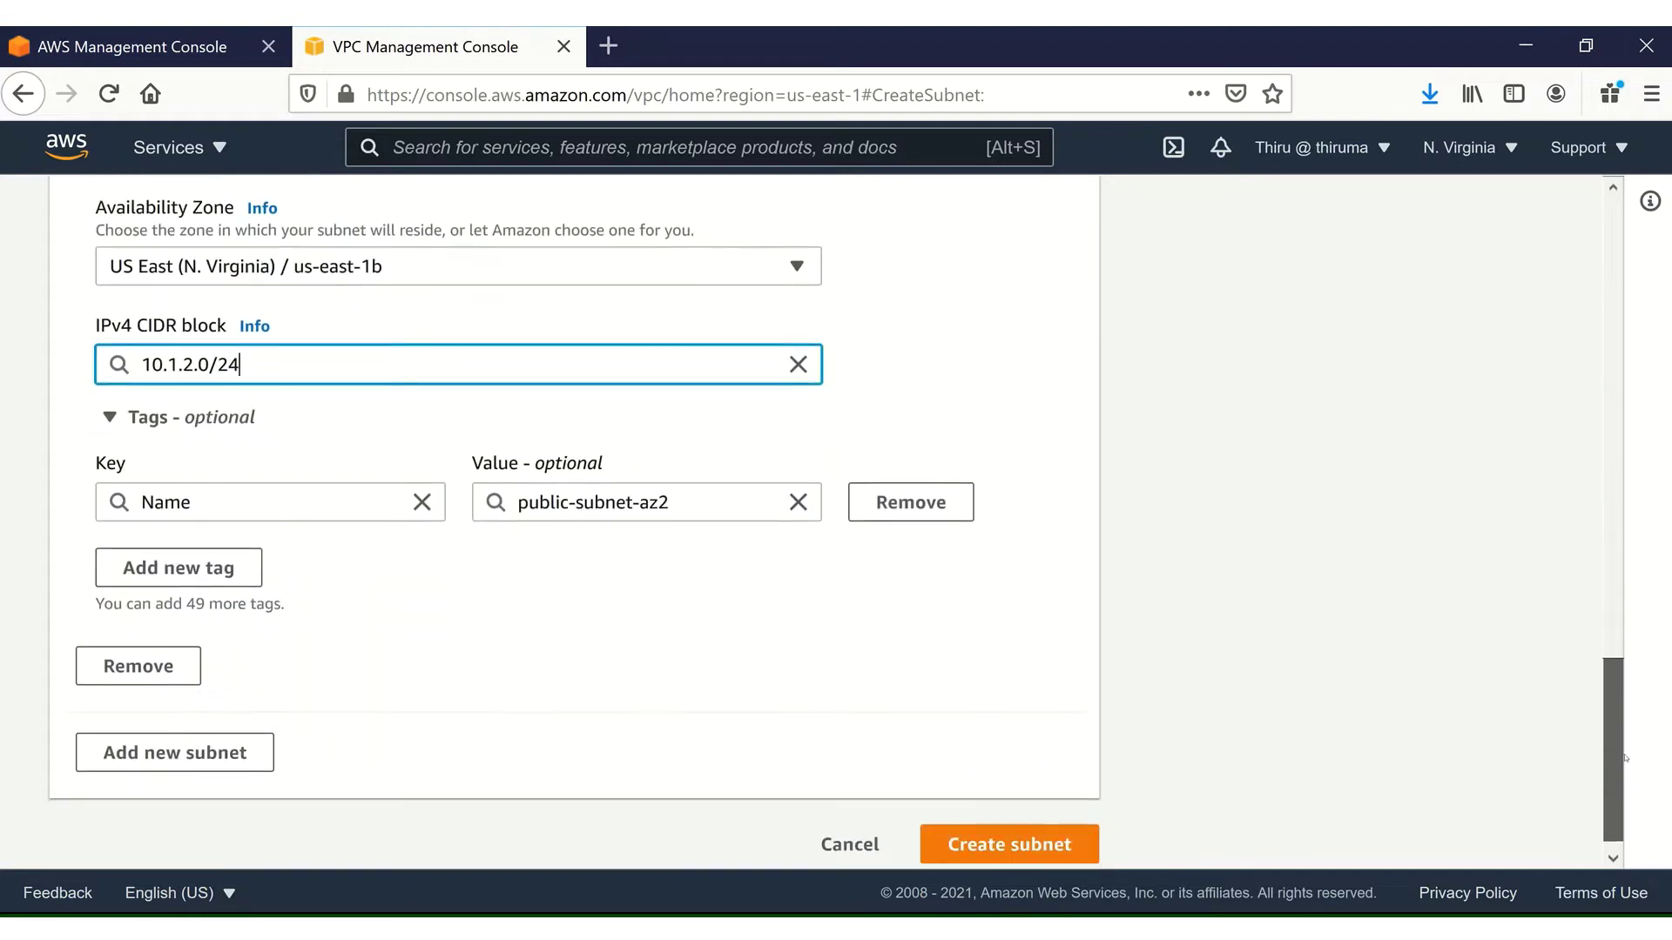
click(210, 738)
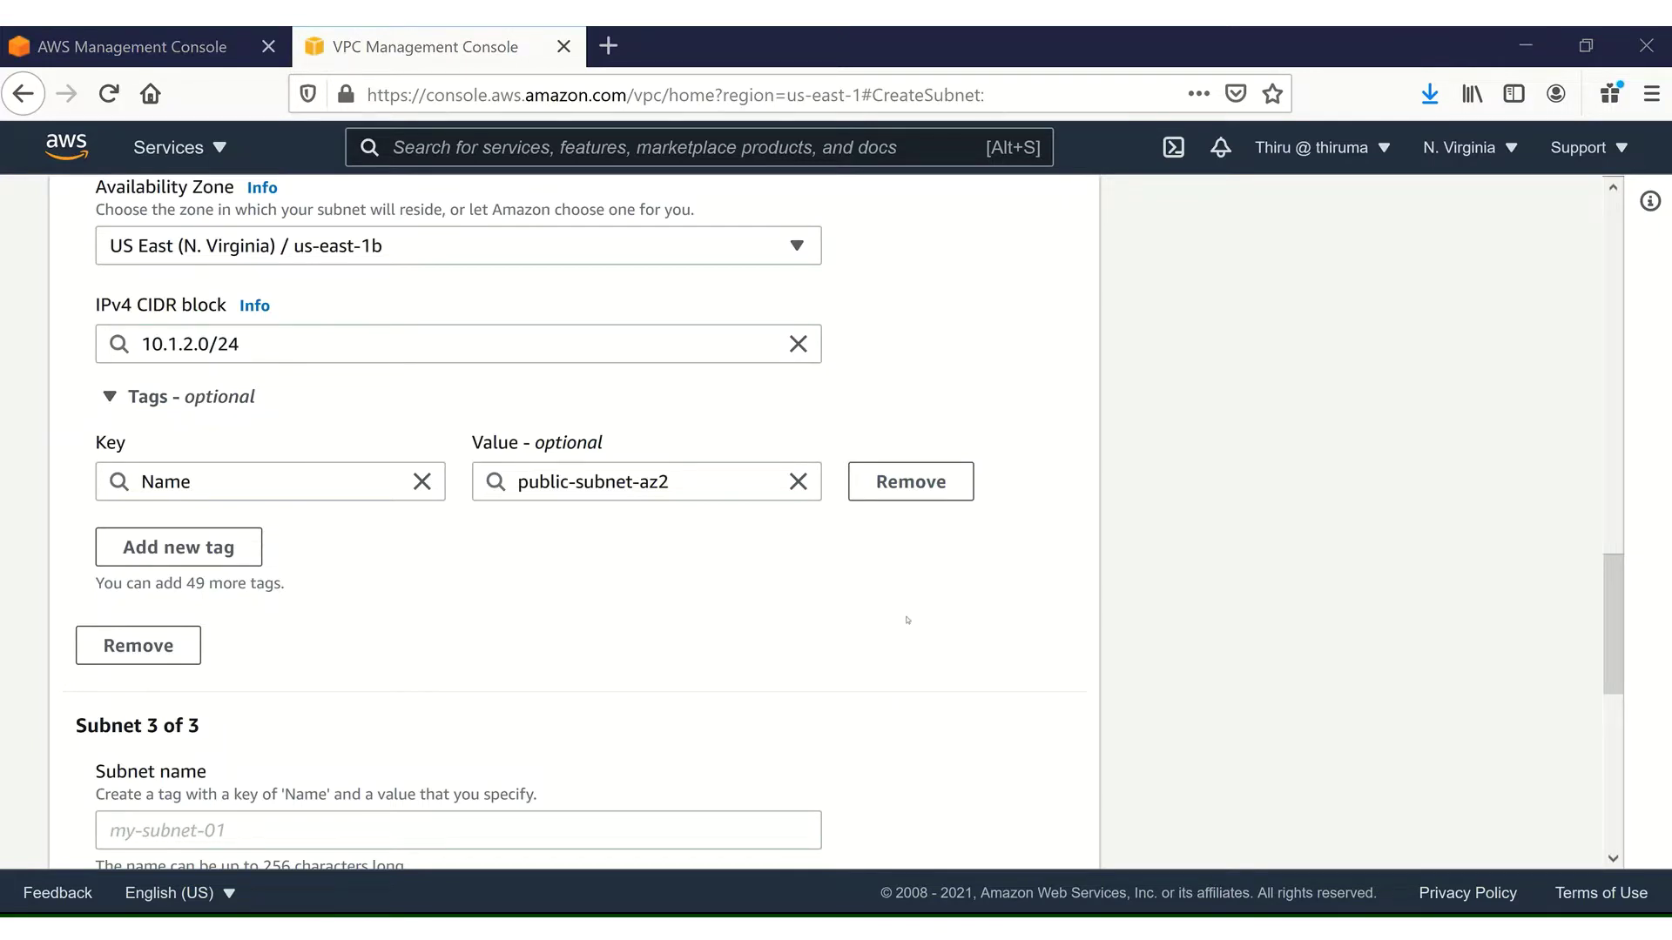
click(601, 838)
text(private-subnet1-az1-al)
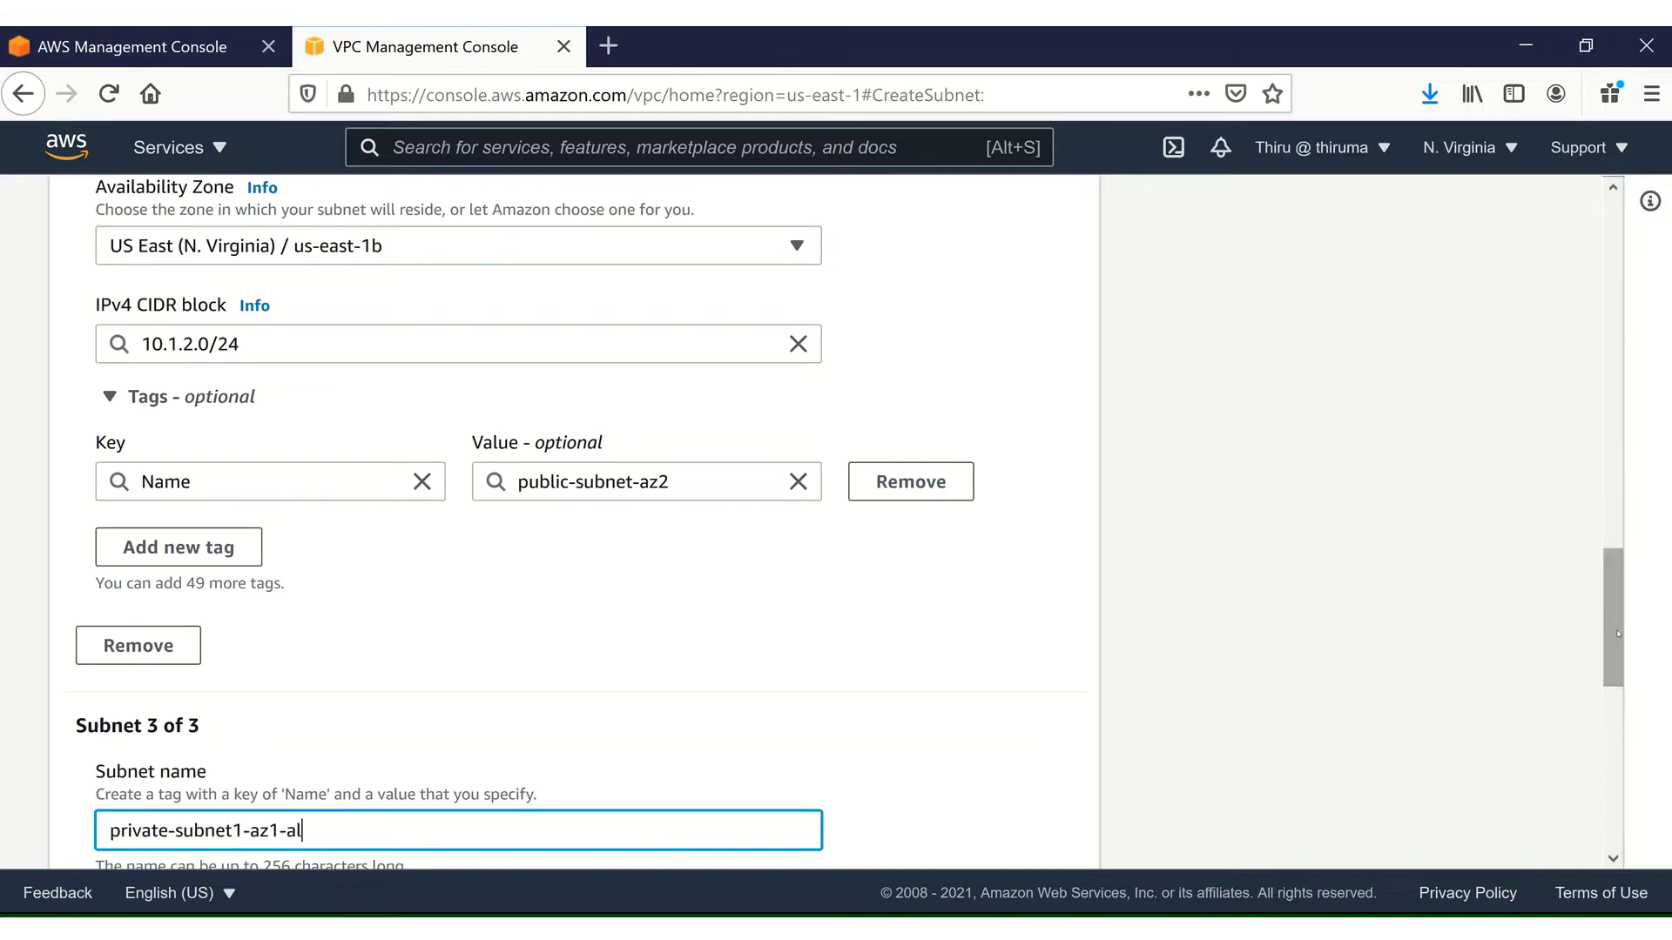
scroll(1621, 664, down, 1)
scroll(1621, 664, down, 4)
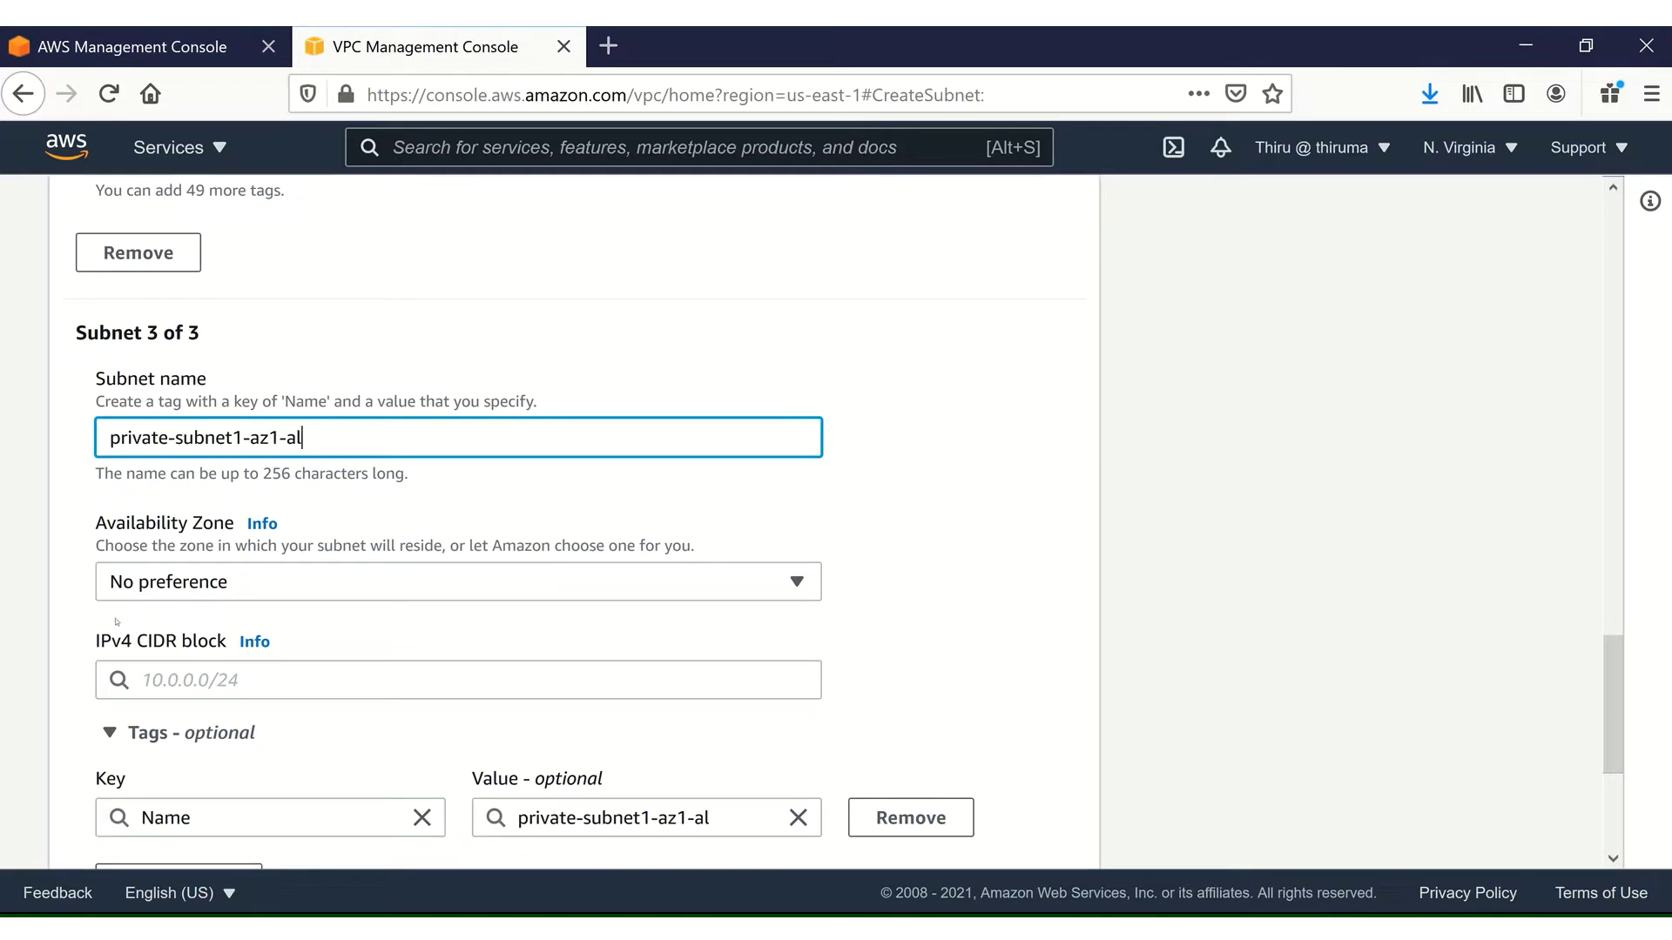
click(131, 584)
click(337, 350)
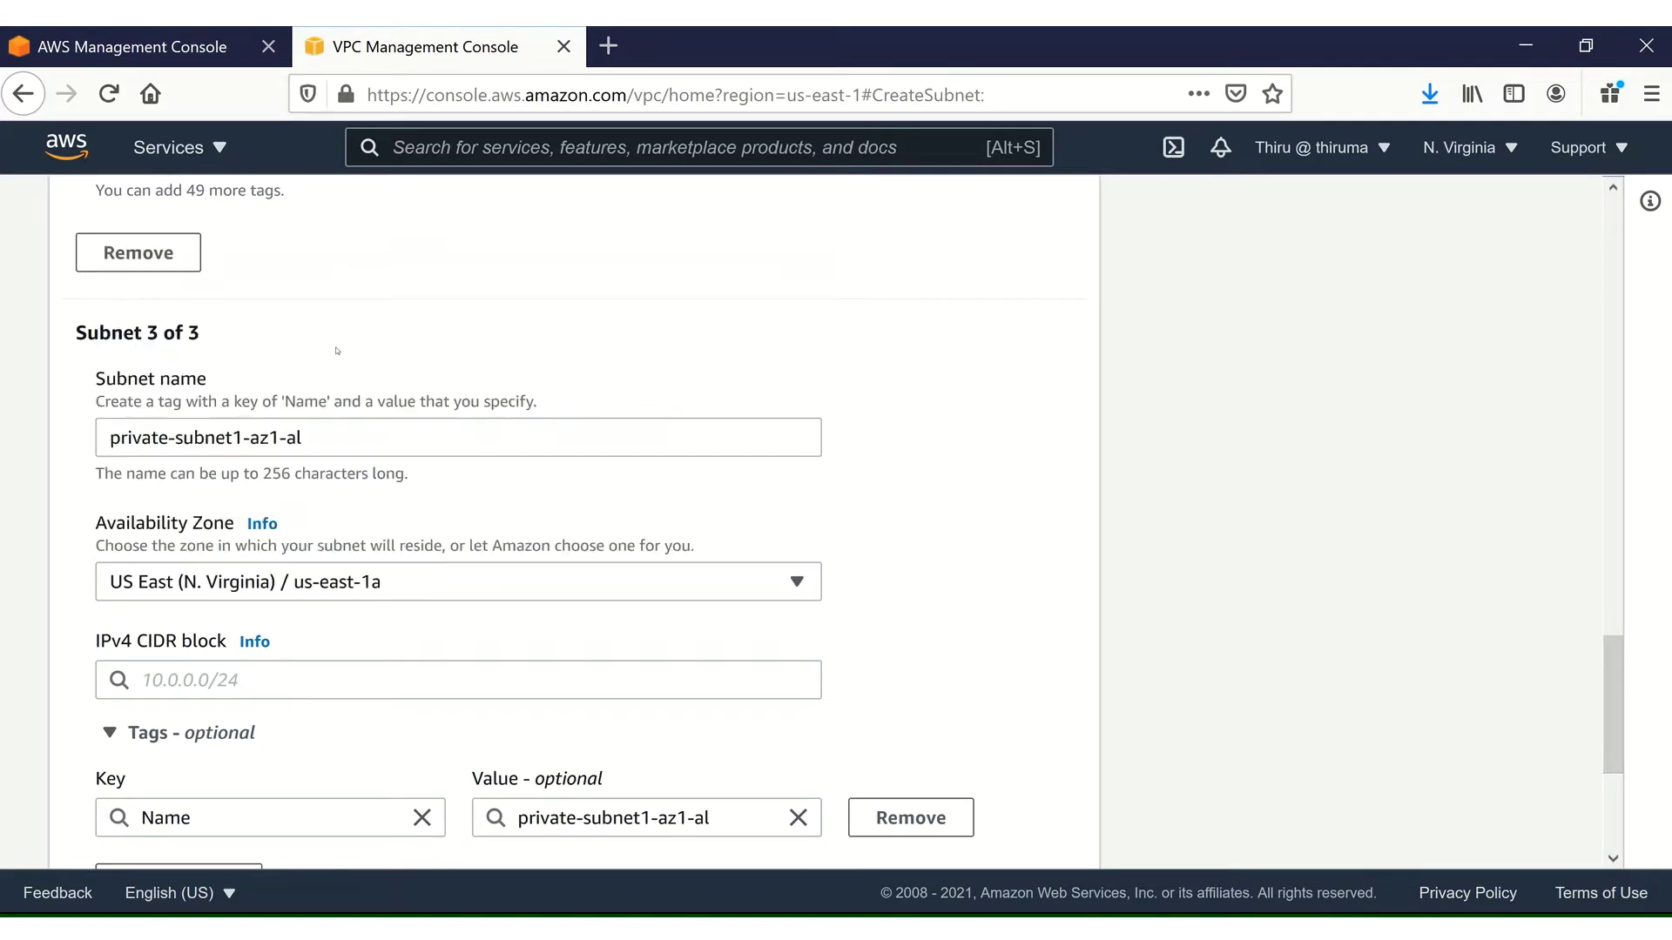
Set the IPv4 CIDR block of private-subnet1-az1-al to 10.1.3.0/24
click(207, 679)
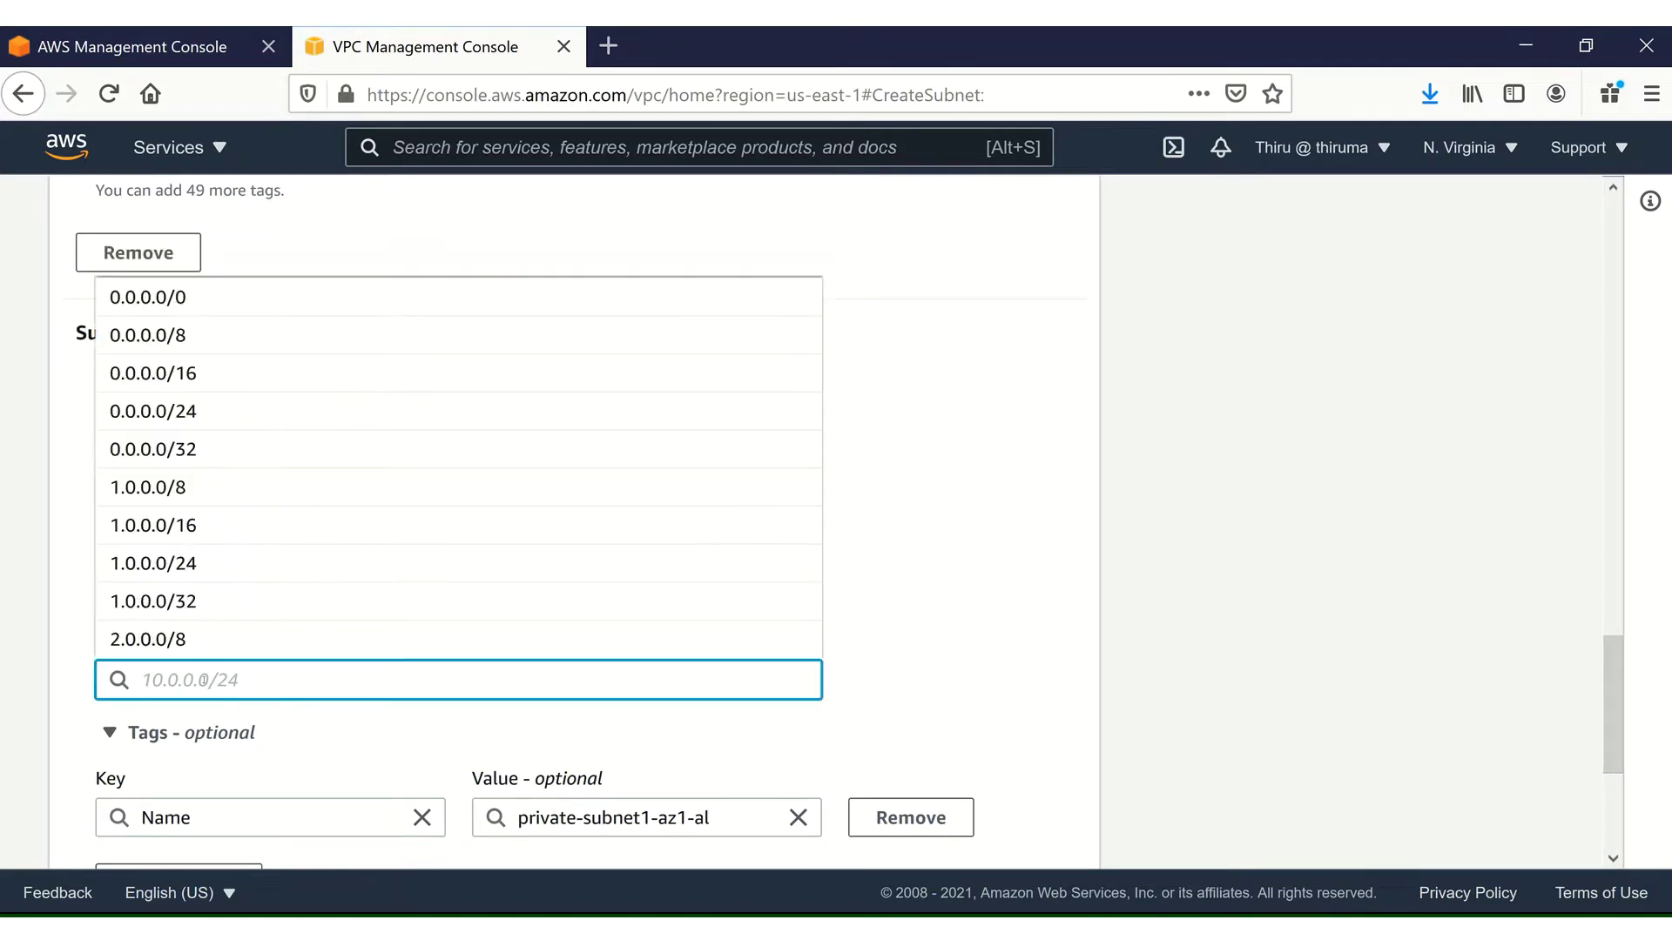
text(10.)
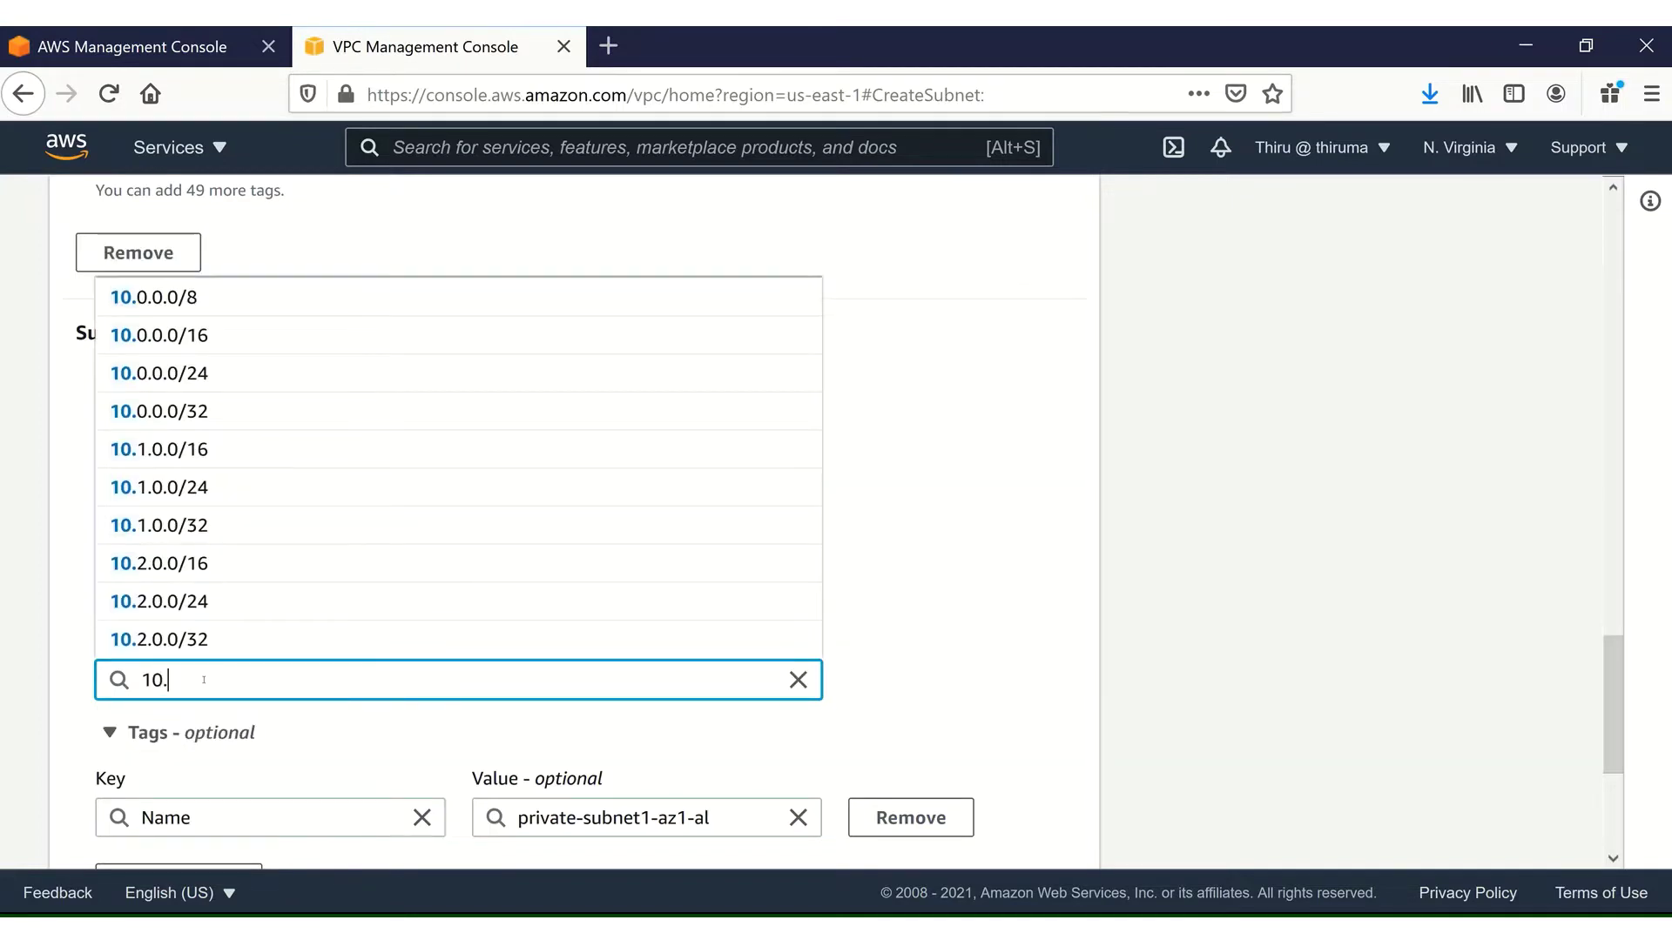
text(1.3.0)
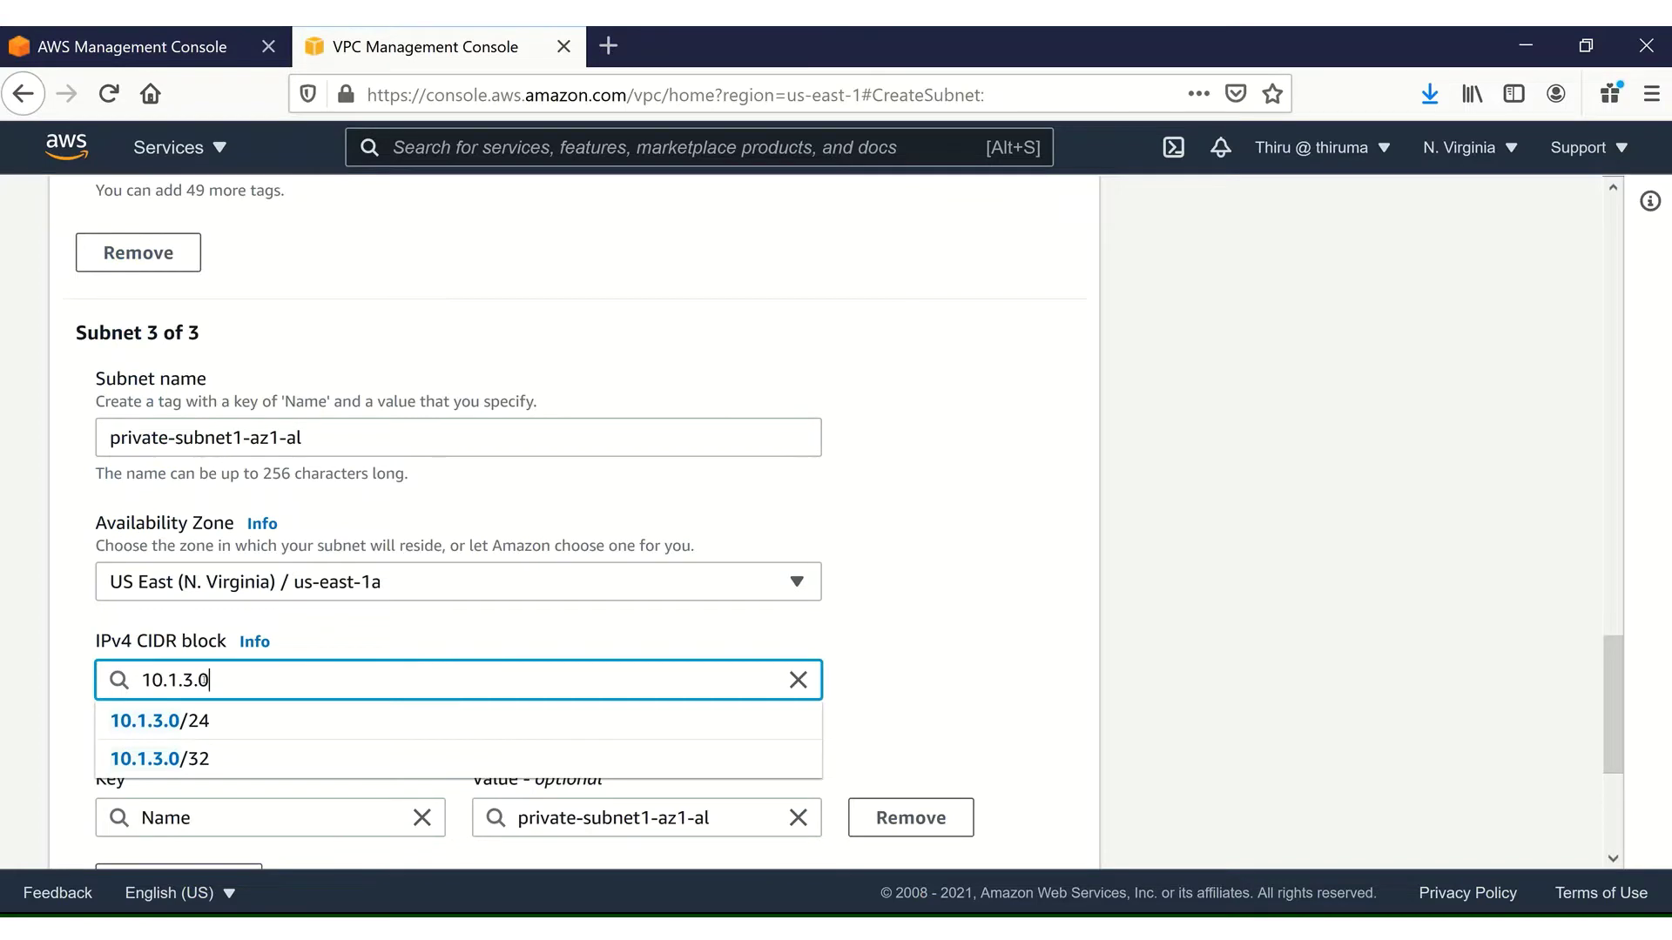
text(/24)
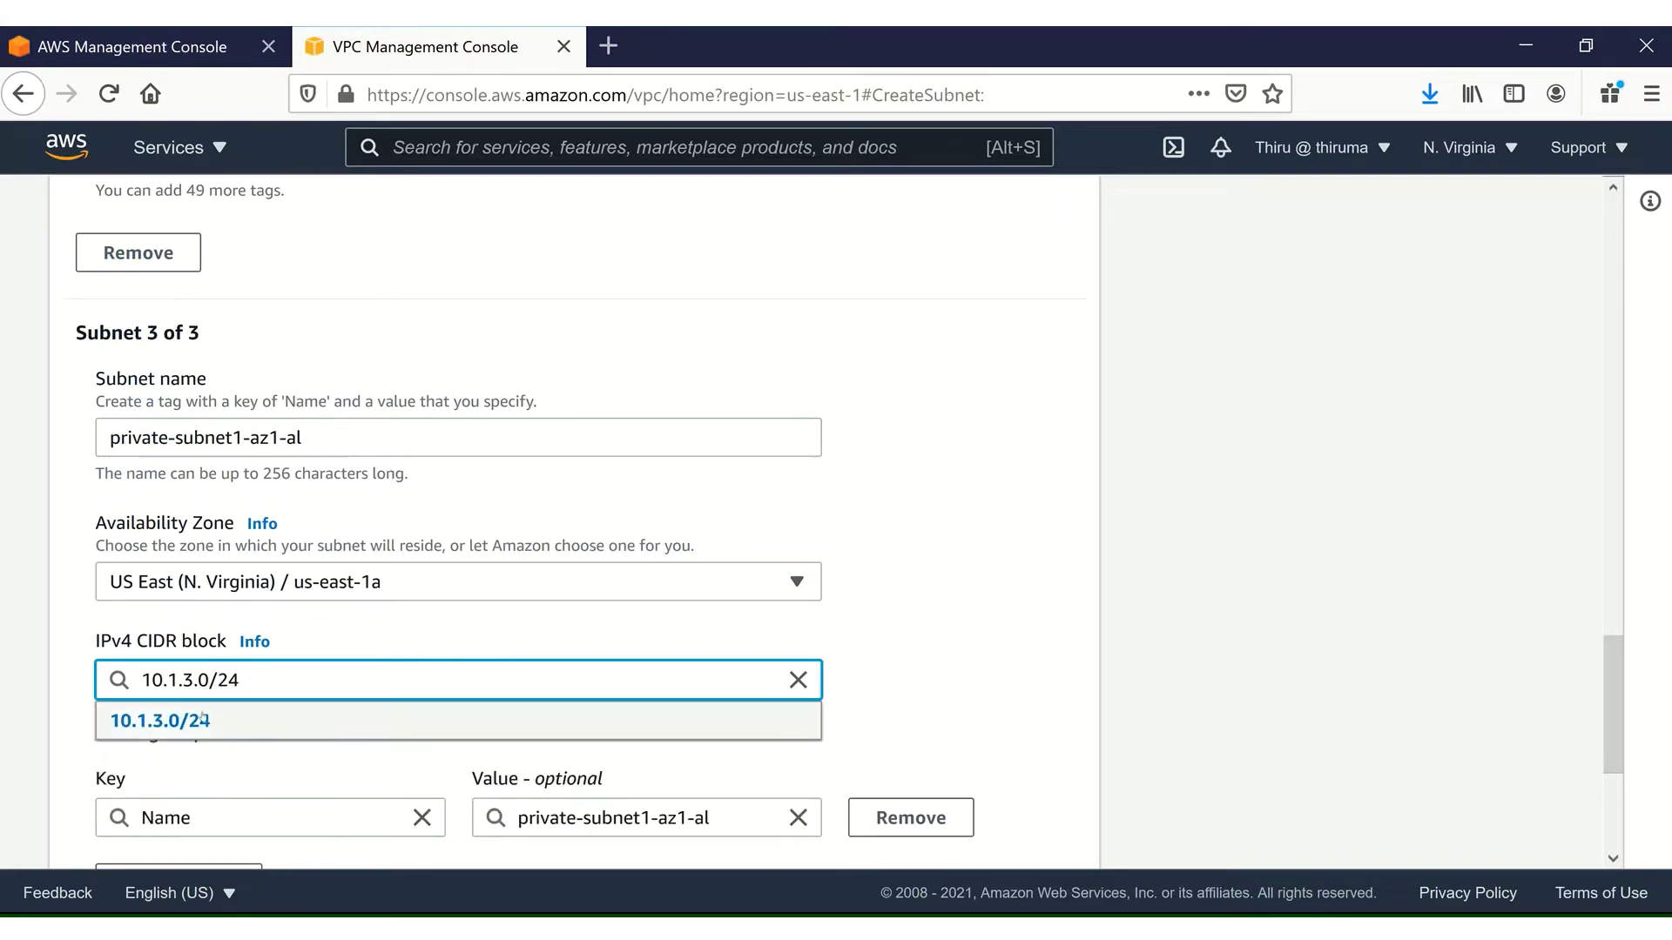
click(203, 716)
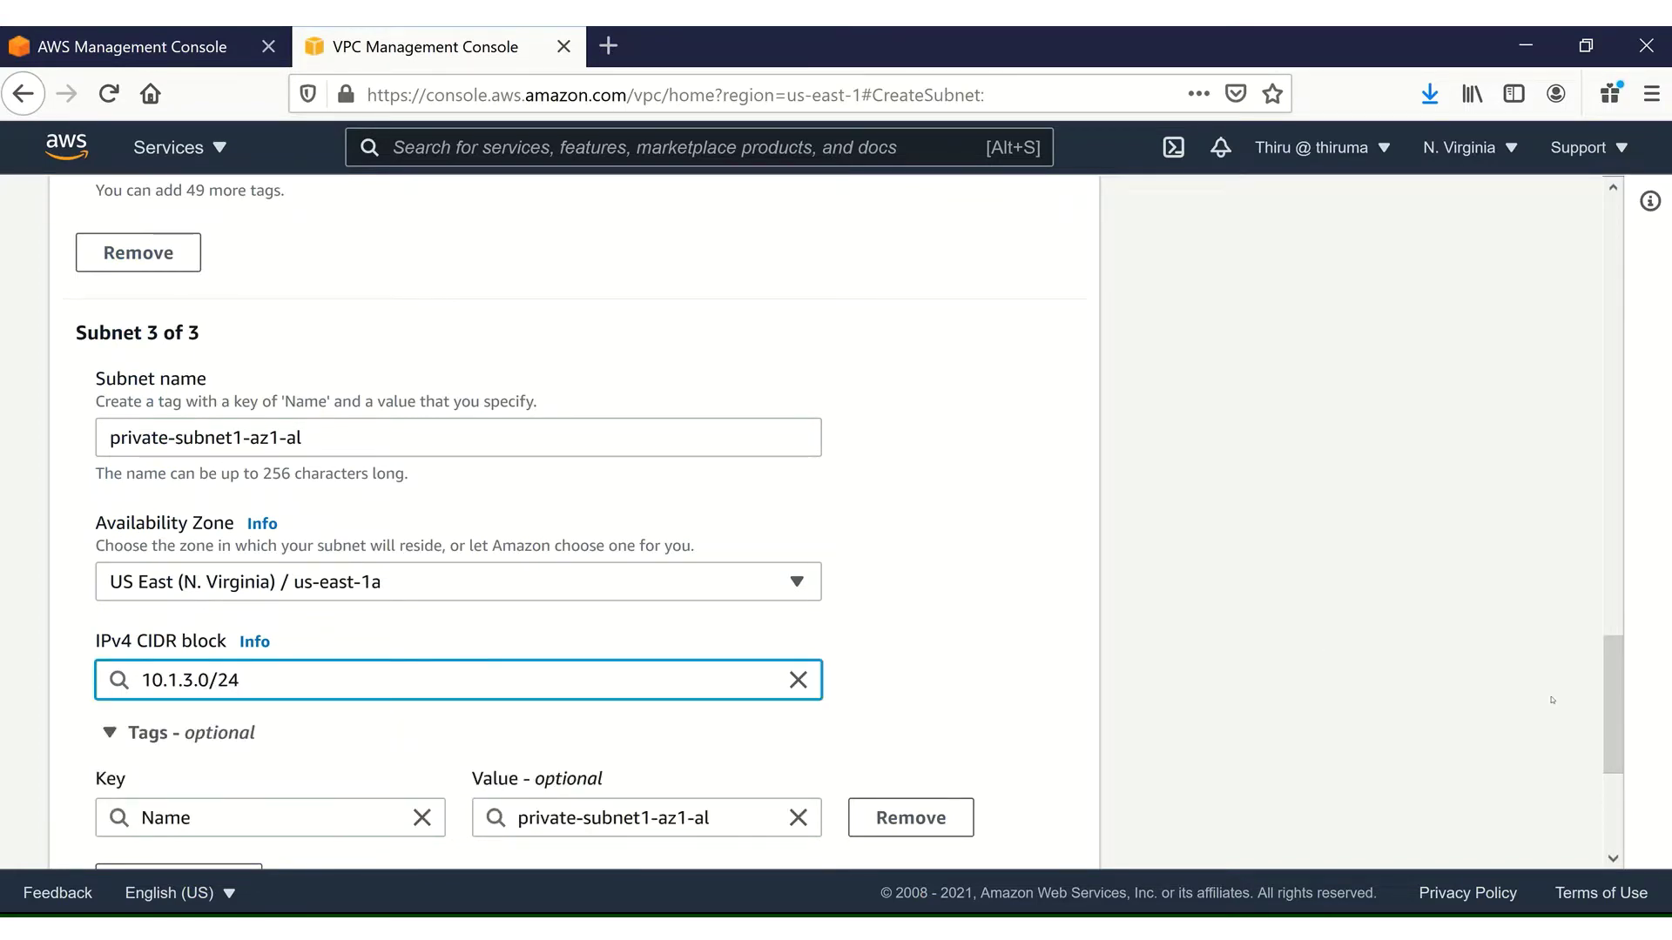
Add a fourth subnet named private-subnet1-az2-al in the US East (N. Virginia) / us-east-1b availability zone
drag(1617, 716, 1621, 793)
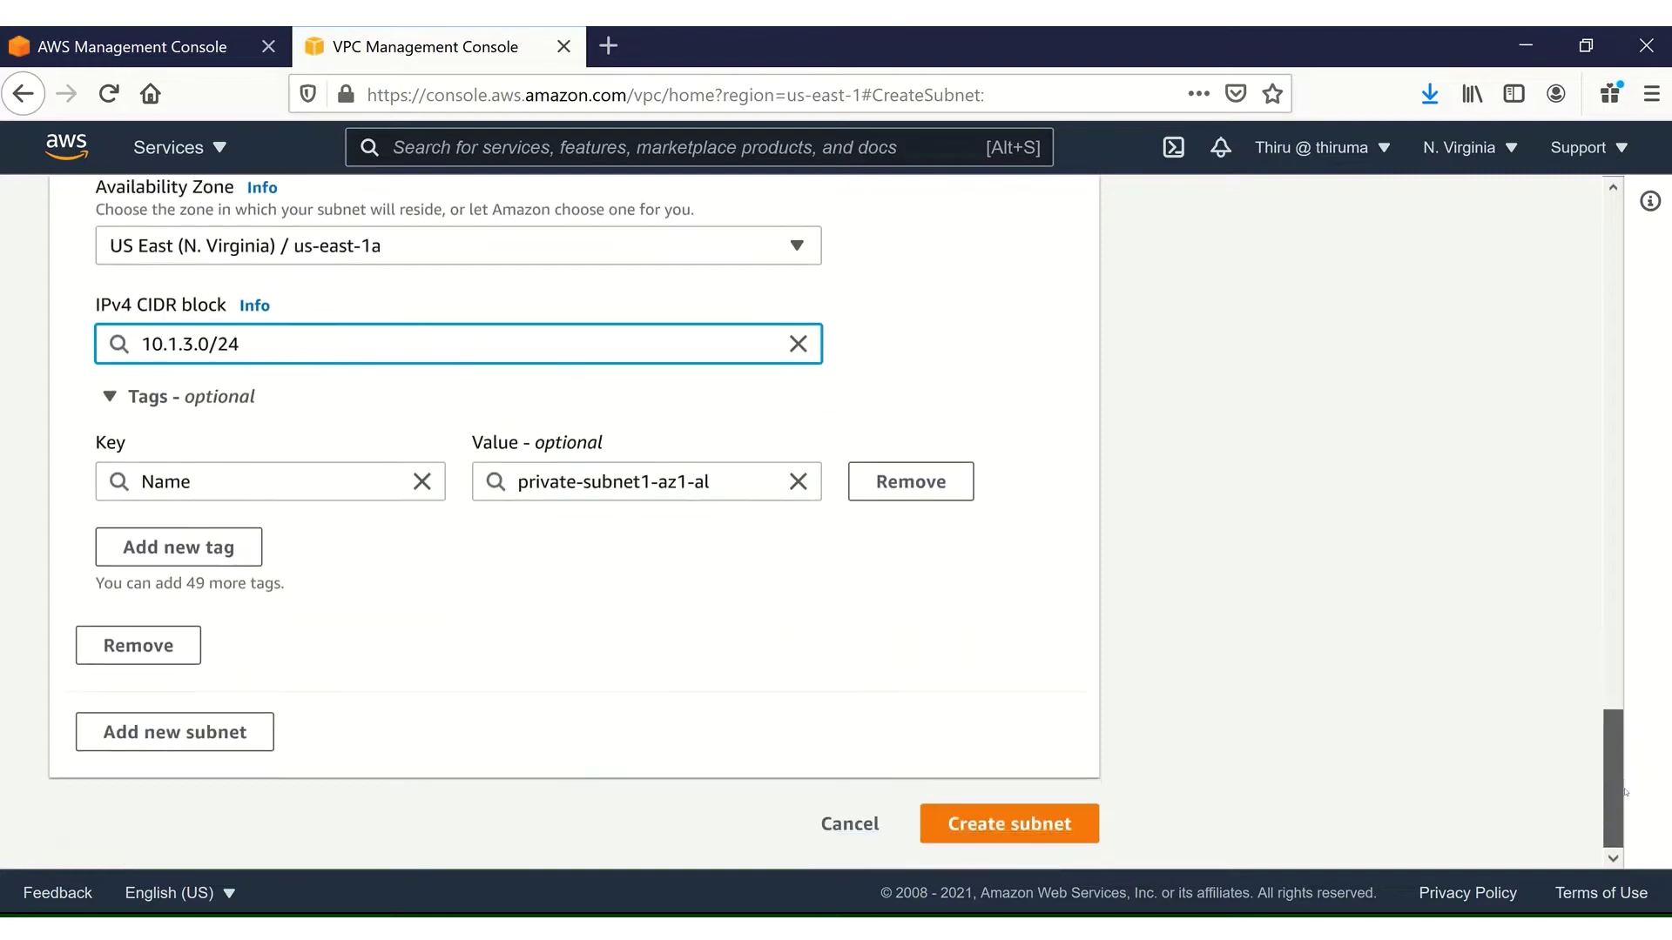
click(191, 727)
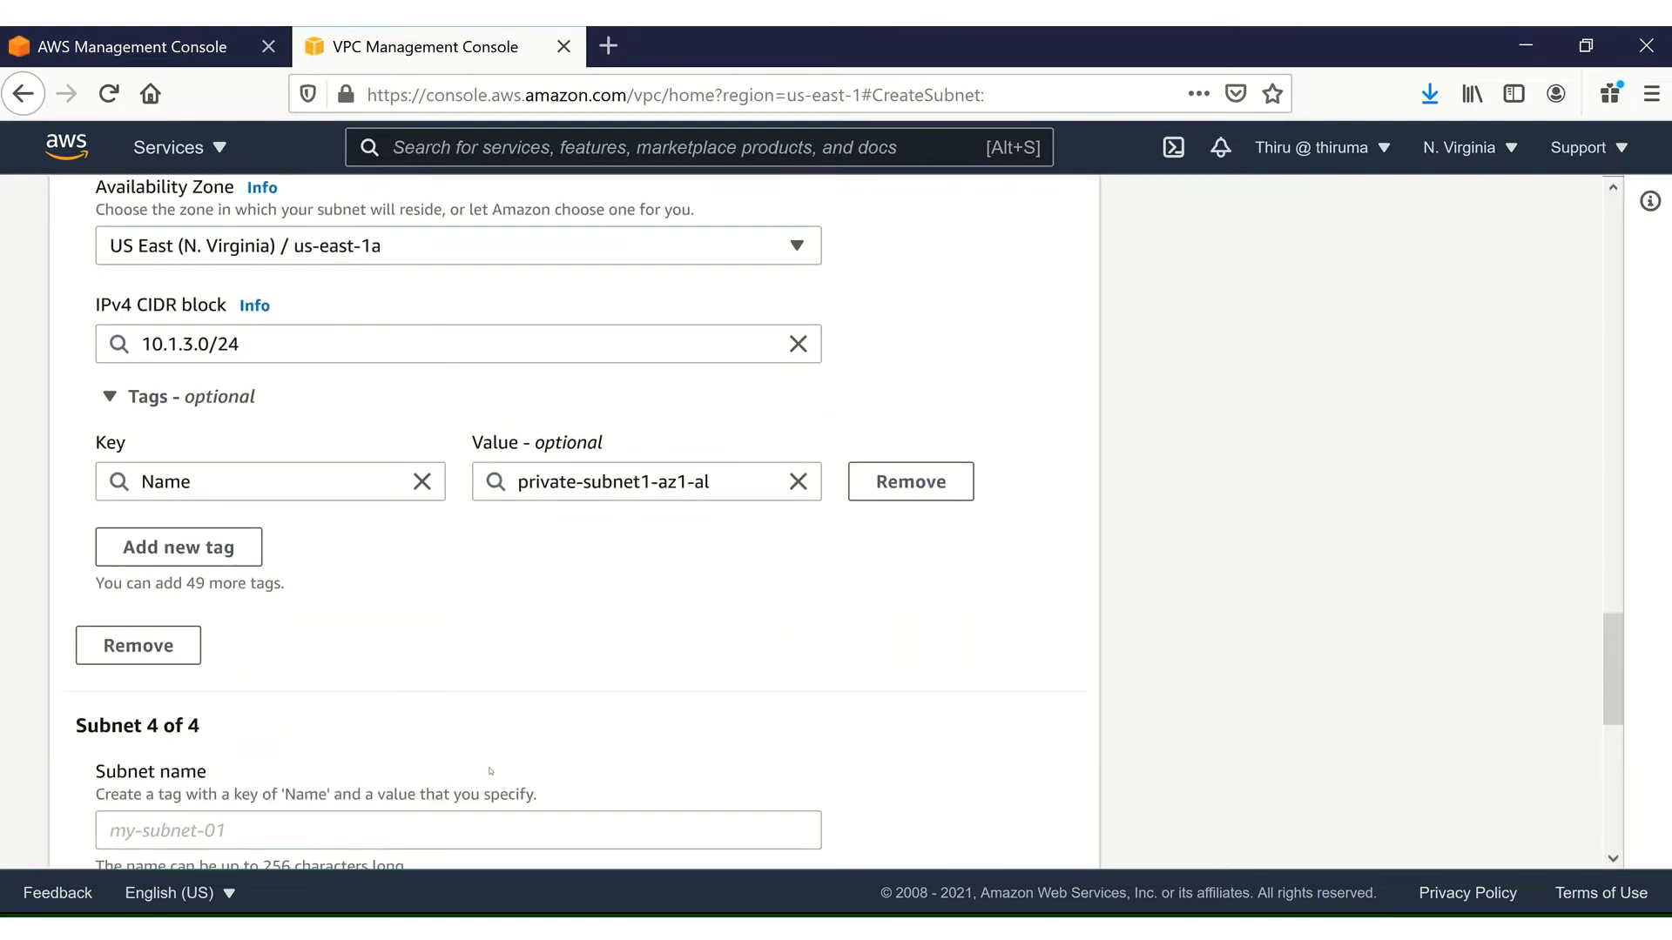
click(455, 832)
text(private-subnet1-az1-al)
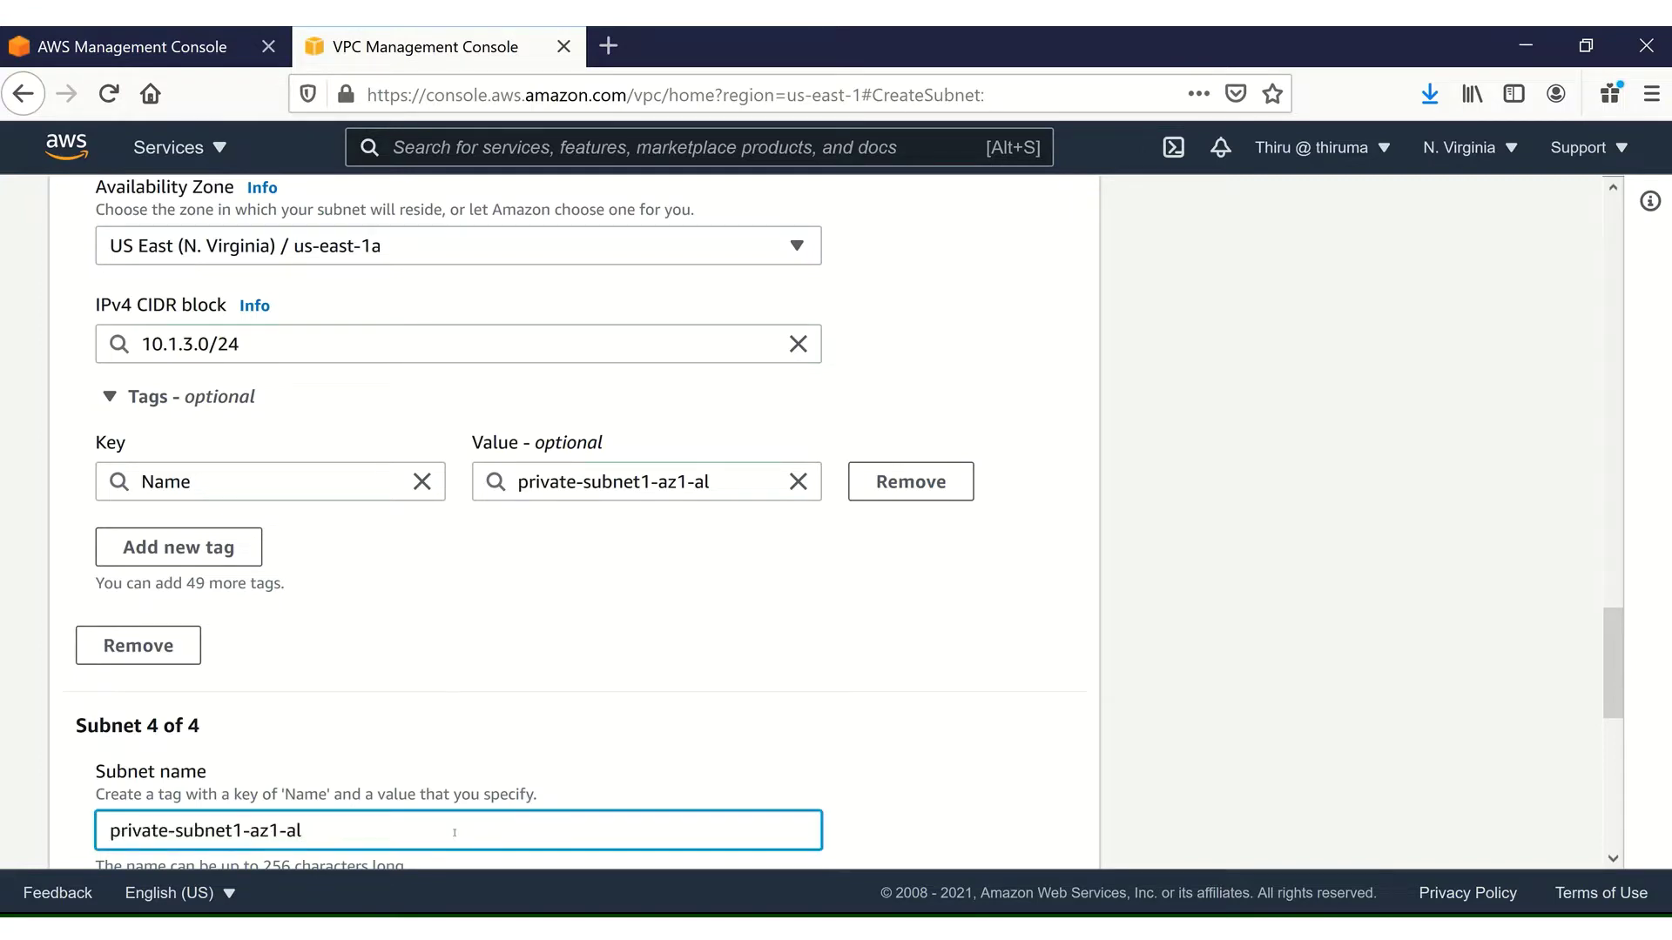
click(282, 829)
key(BackSpace)
text(2)
drag(1627, 662, 1633, 752)
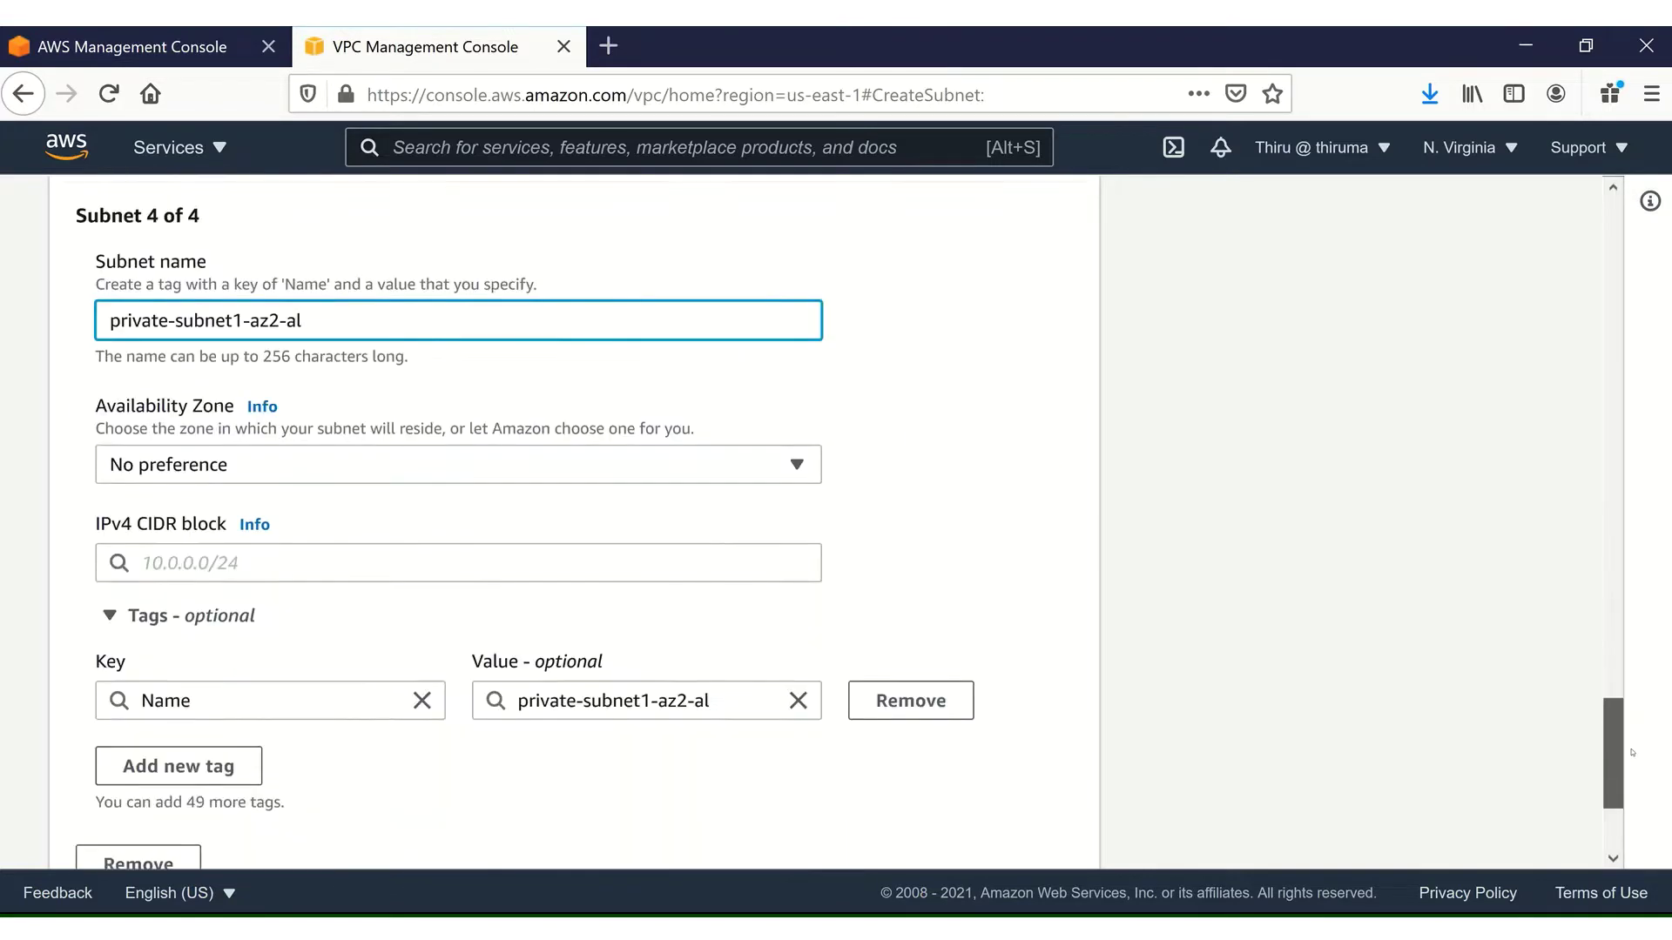
click(192, 463)
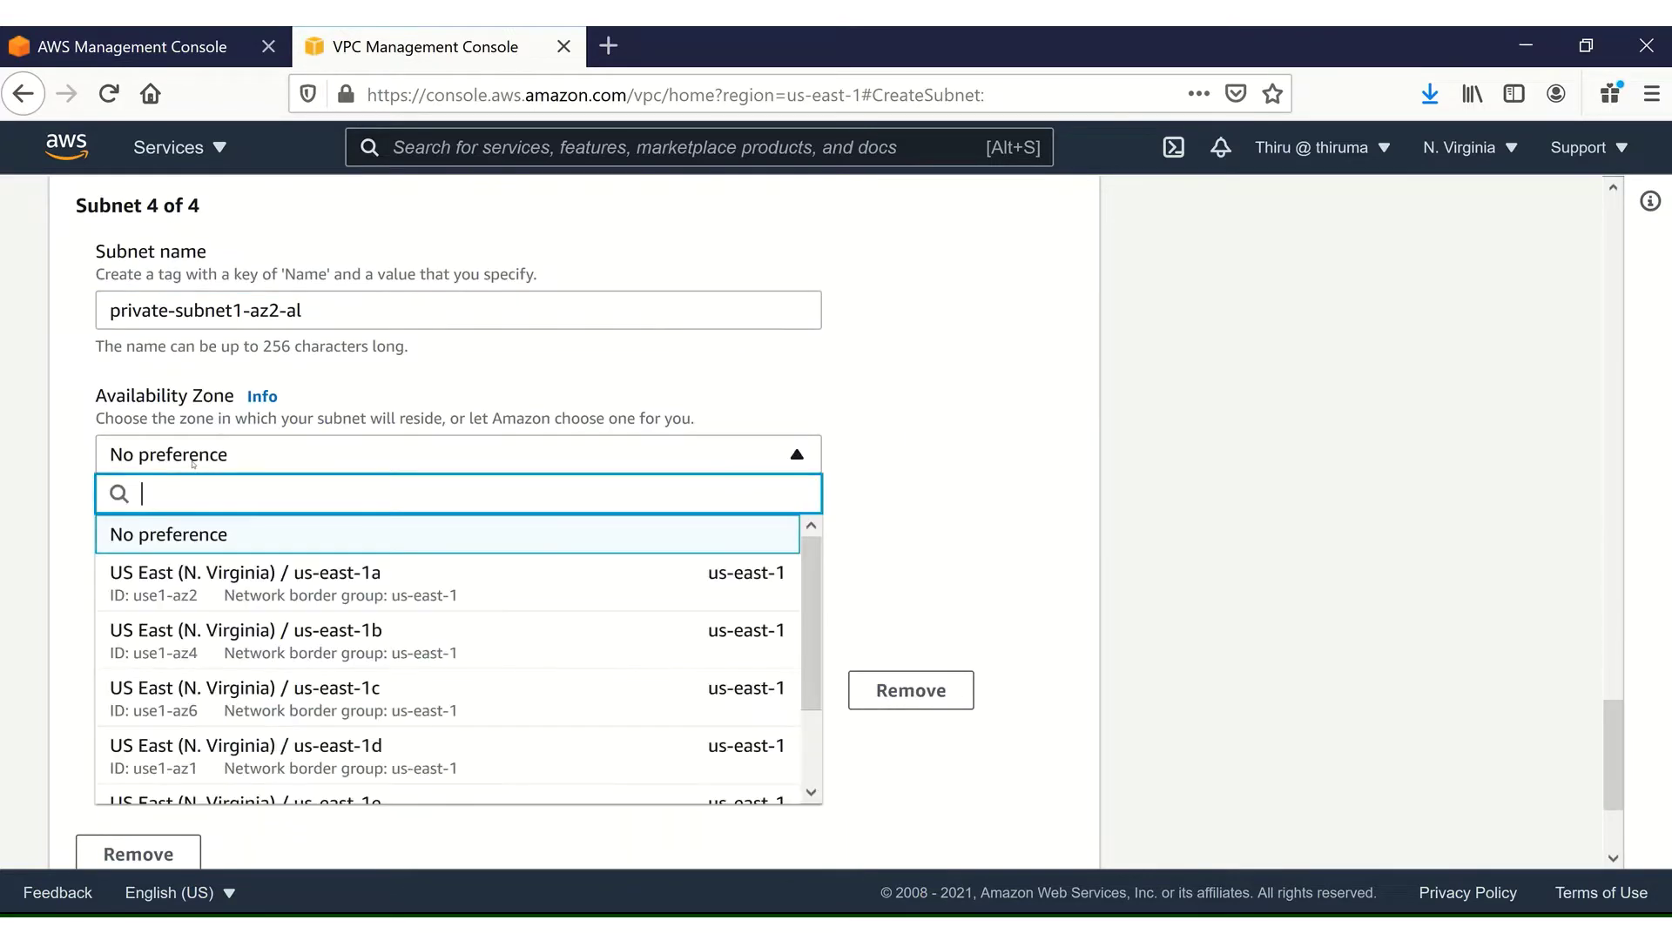
click(294, 640)
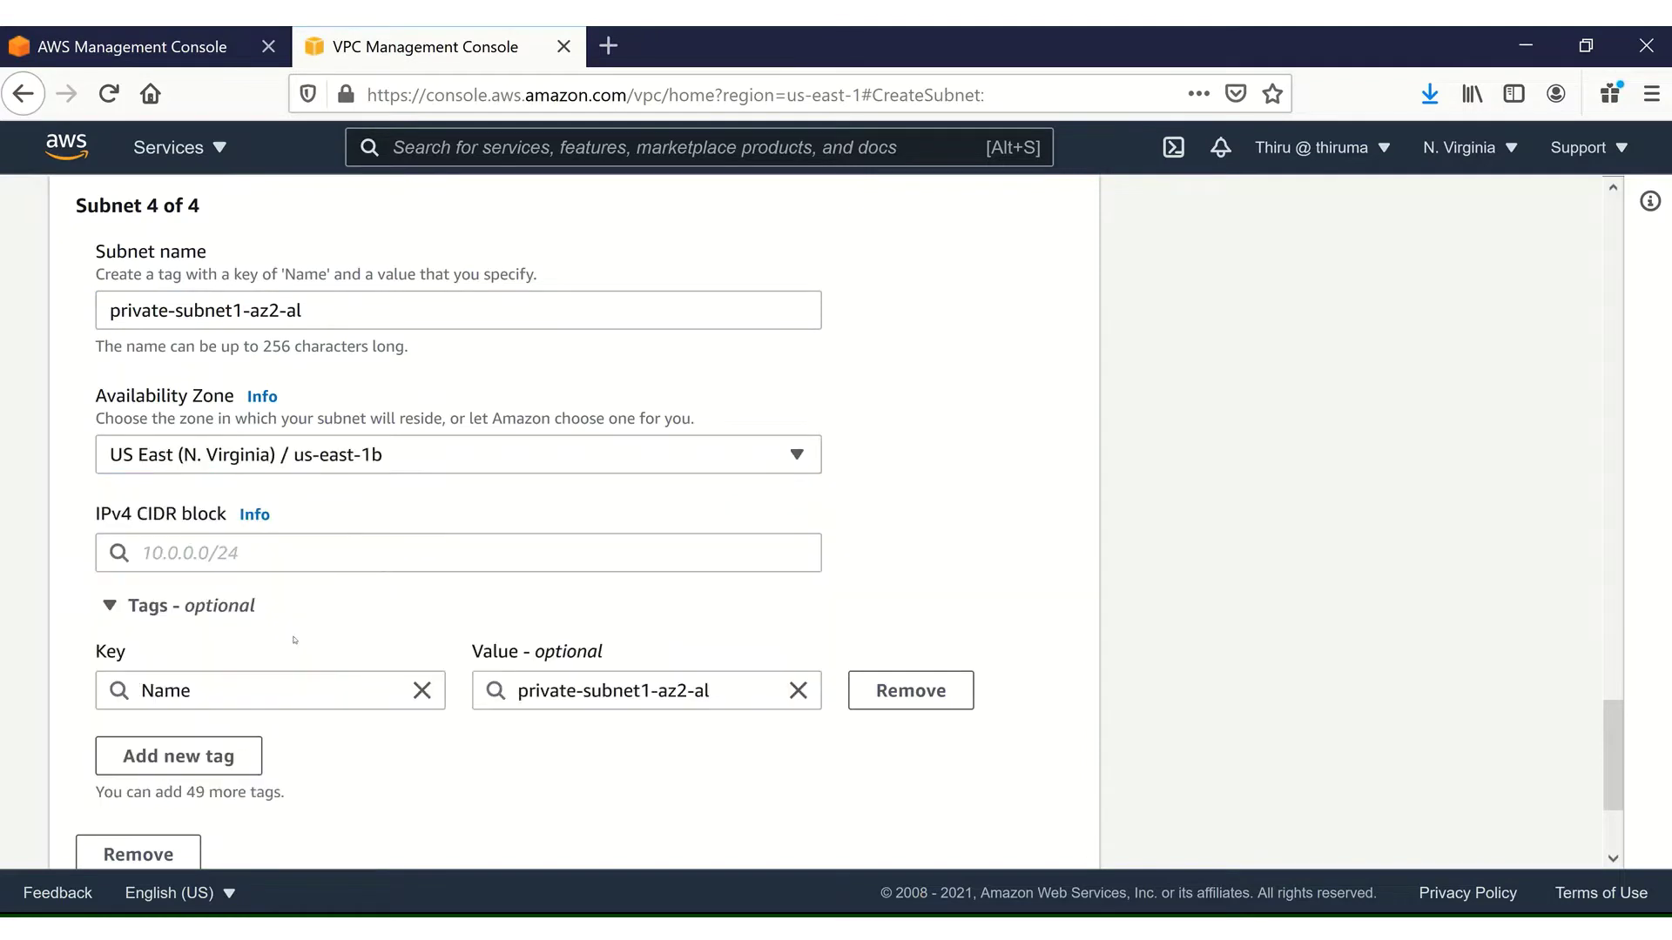
Set the IPv4 CIDR block of private-subnet1-az2-al to 10.1.4.0/24
click(284, 548)
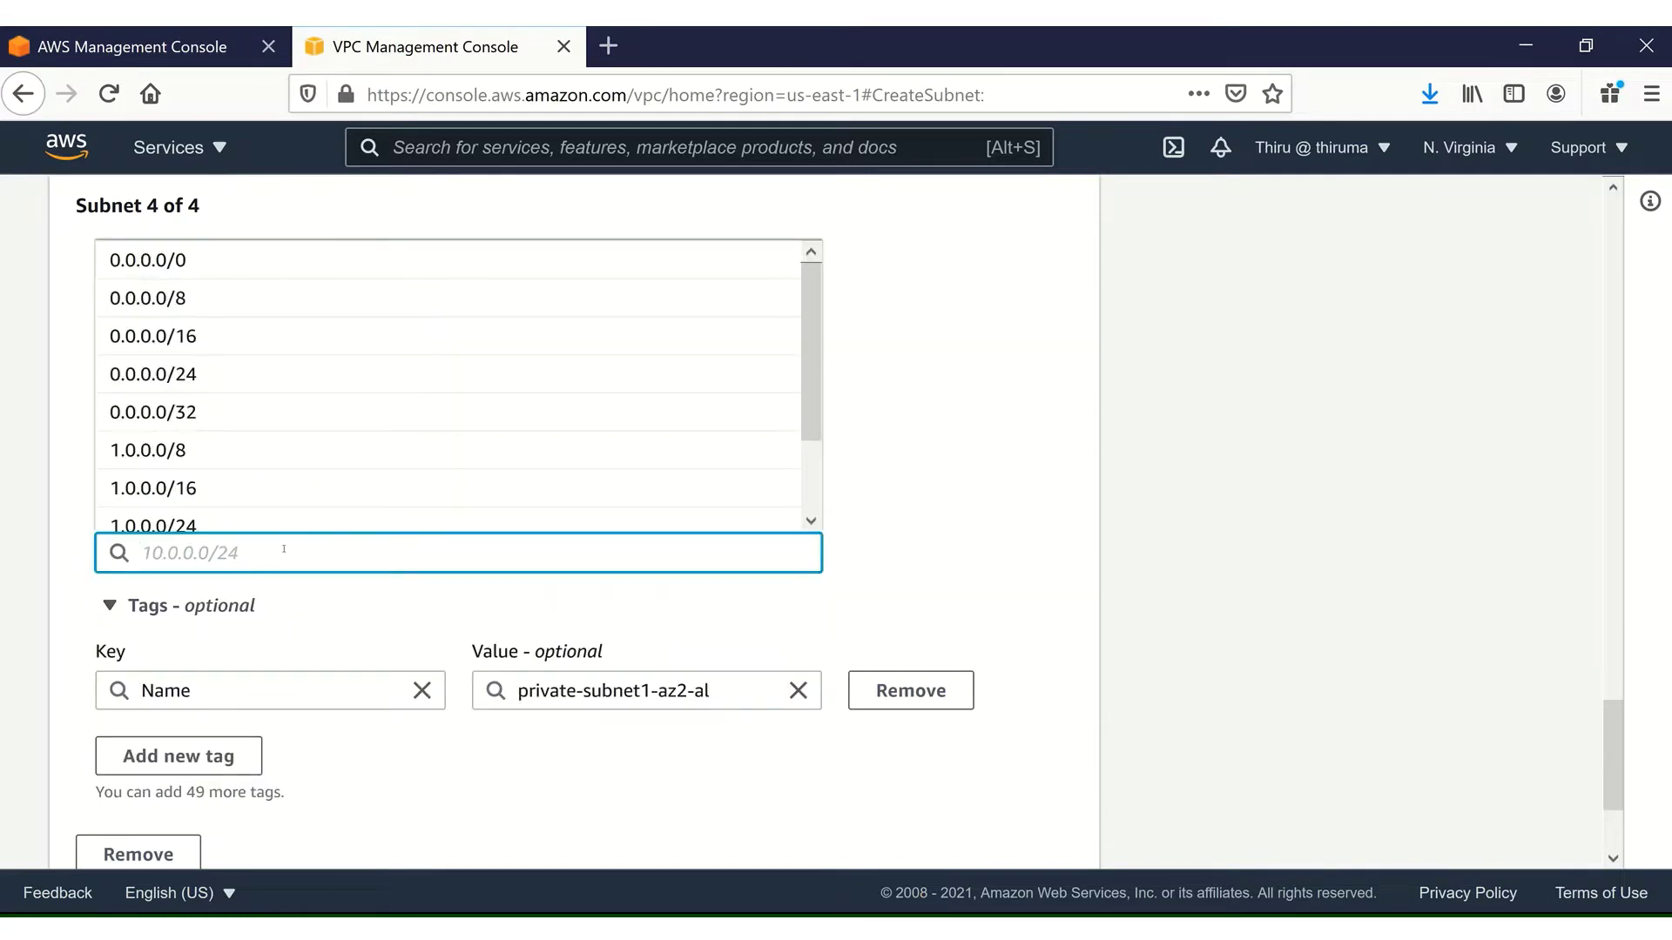
text(10.1.4)
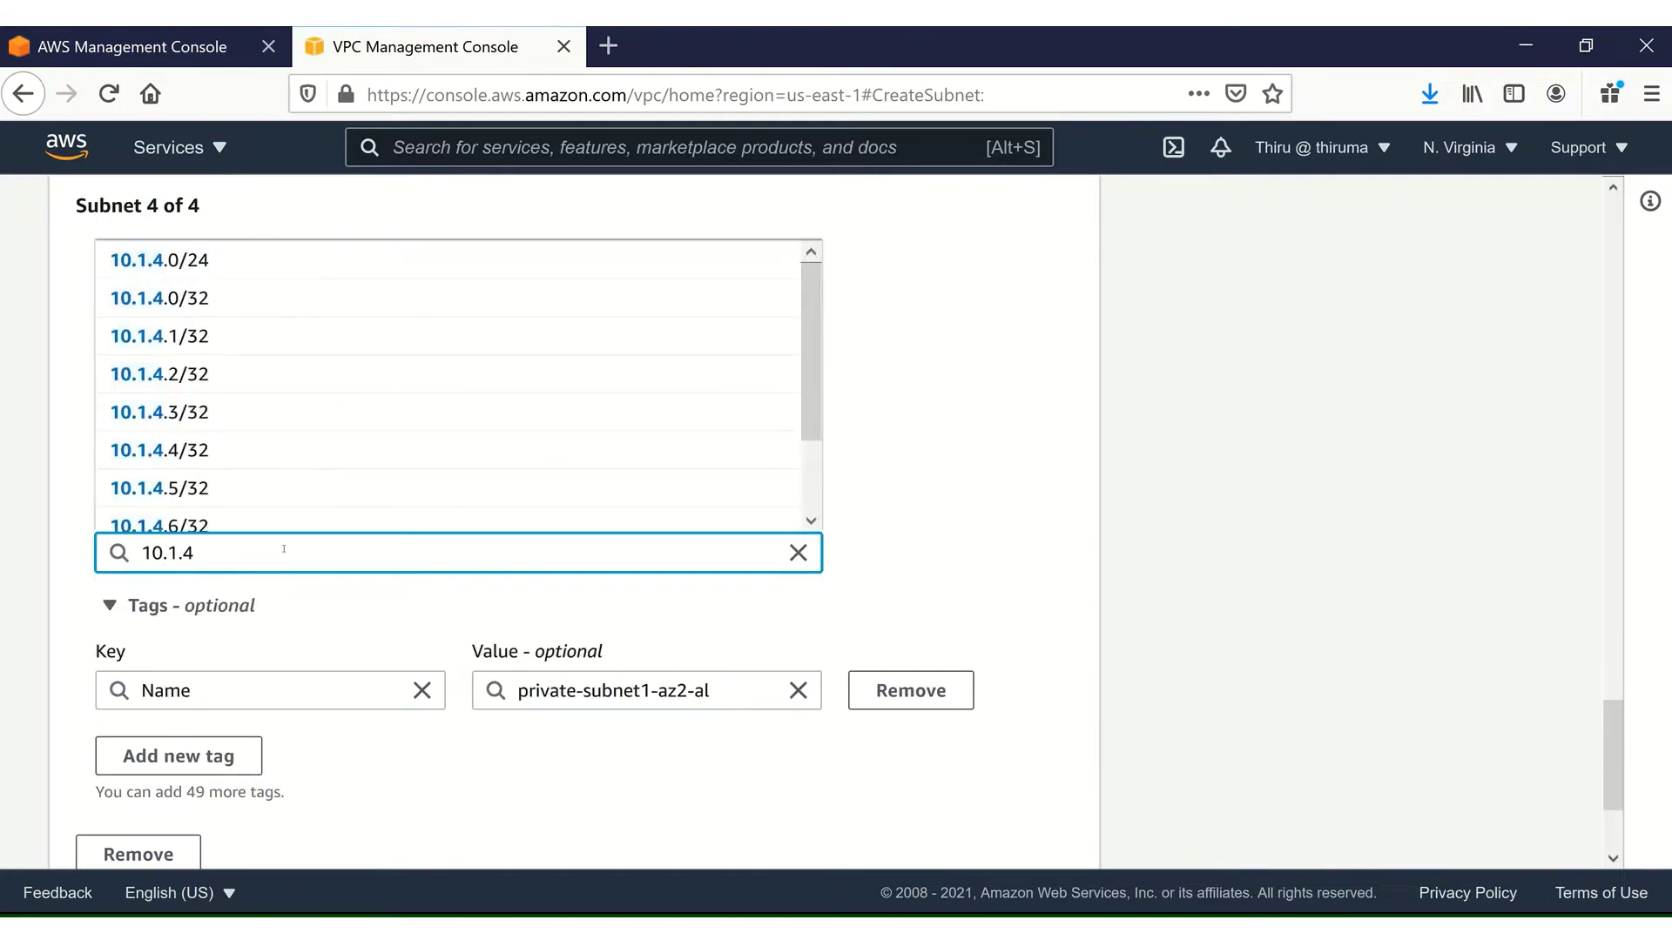
text(.0/24)
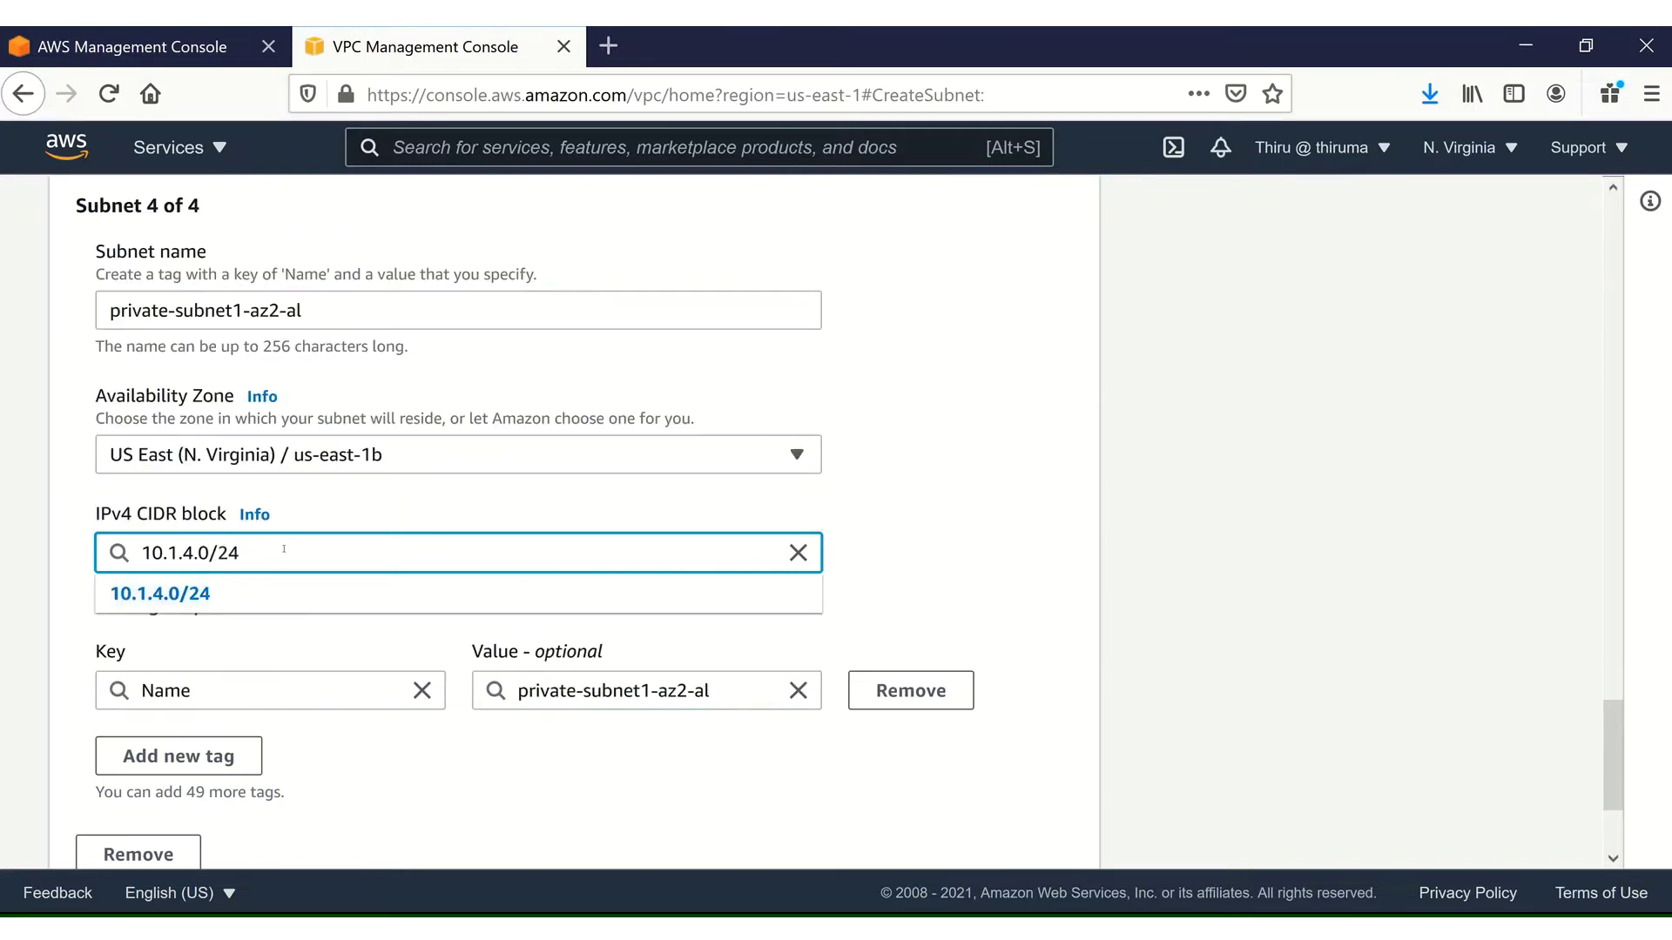
click(155, 593)
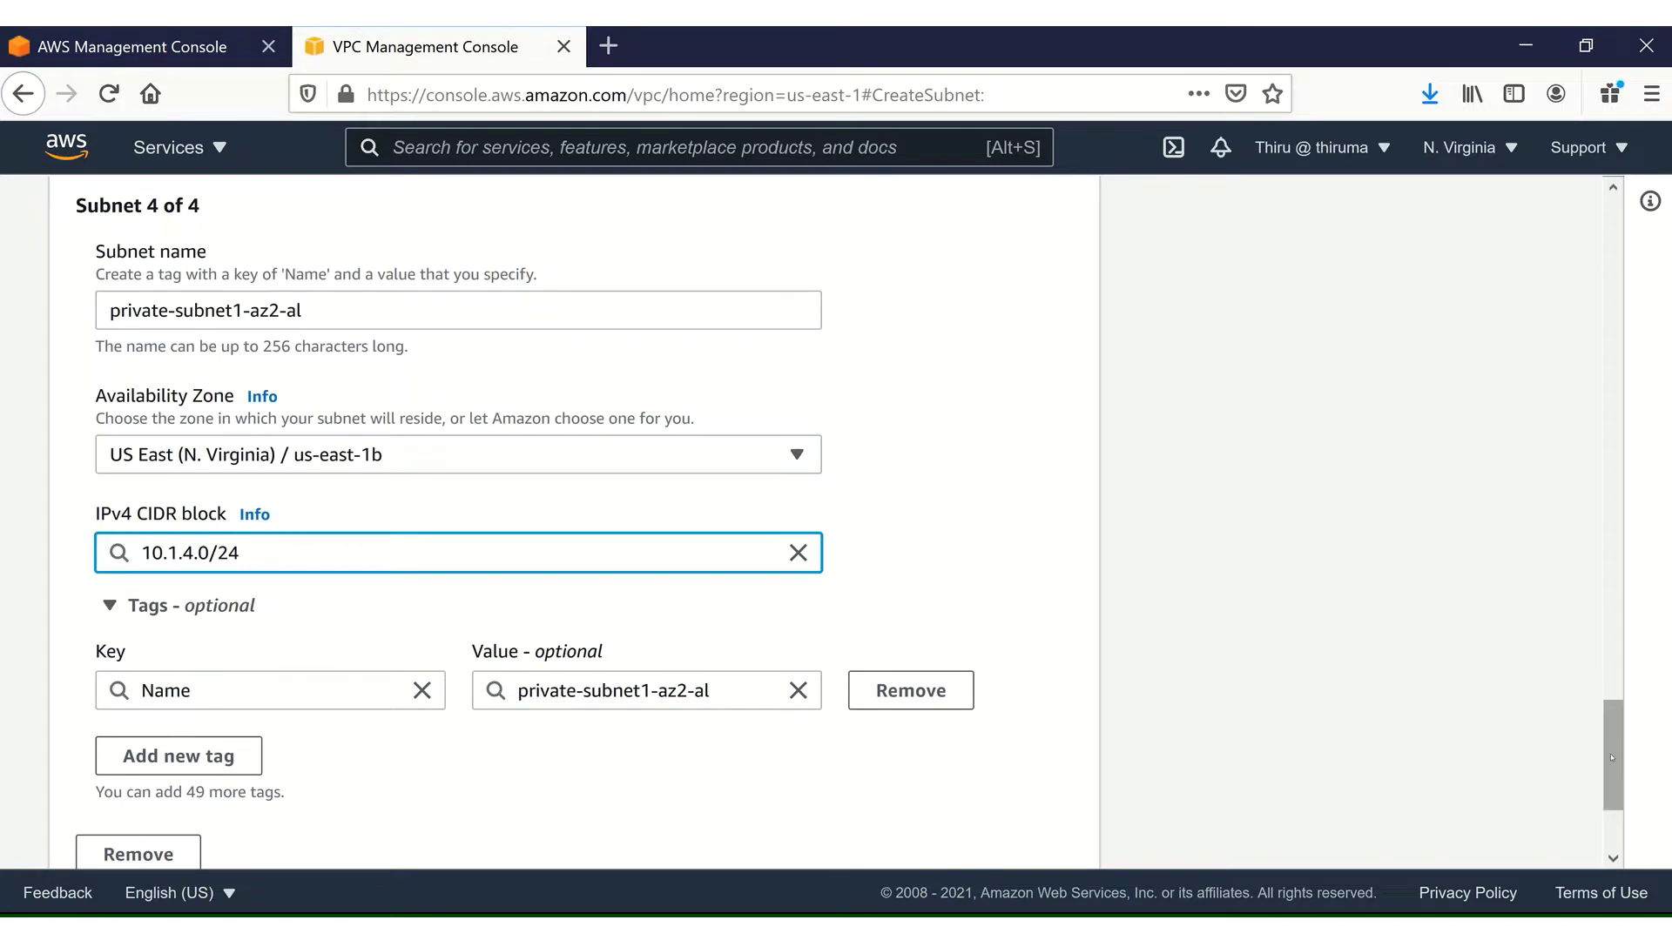
Add a fifth subnet named private-subnet2-az1-dl in the US East (N. Virginia) / us-east-1a availability zone
scroll(1606, 757, down, 3)
click(193, 721)
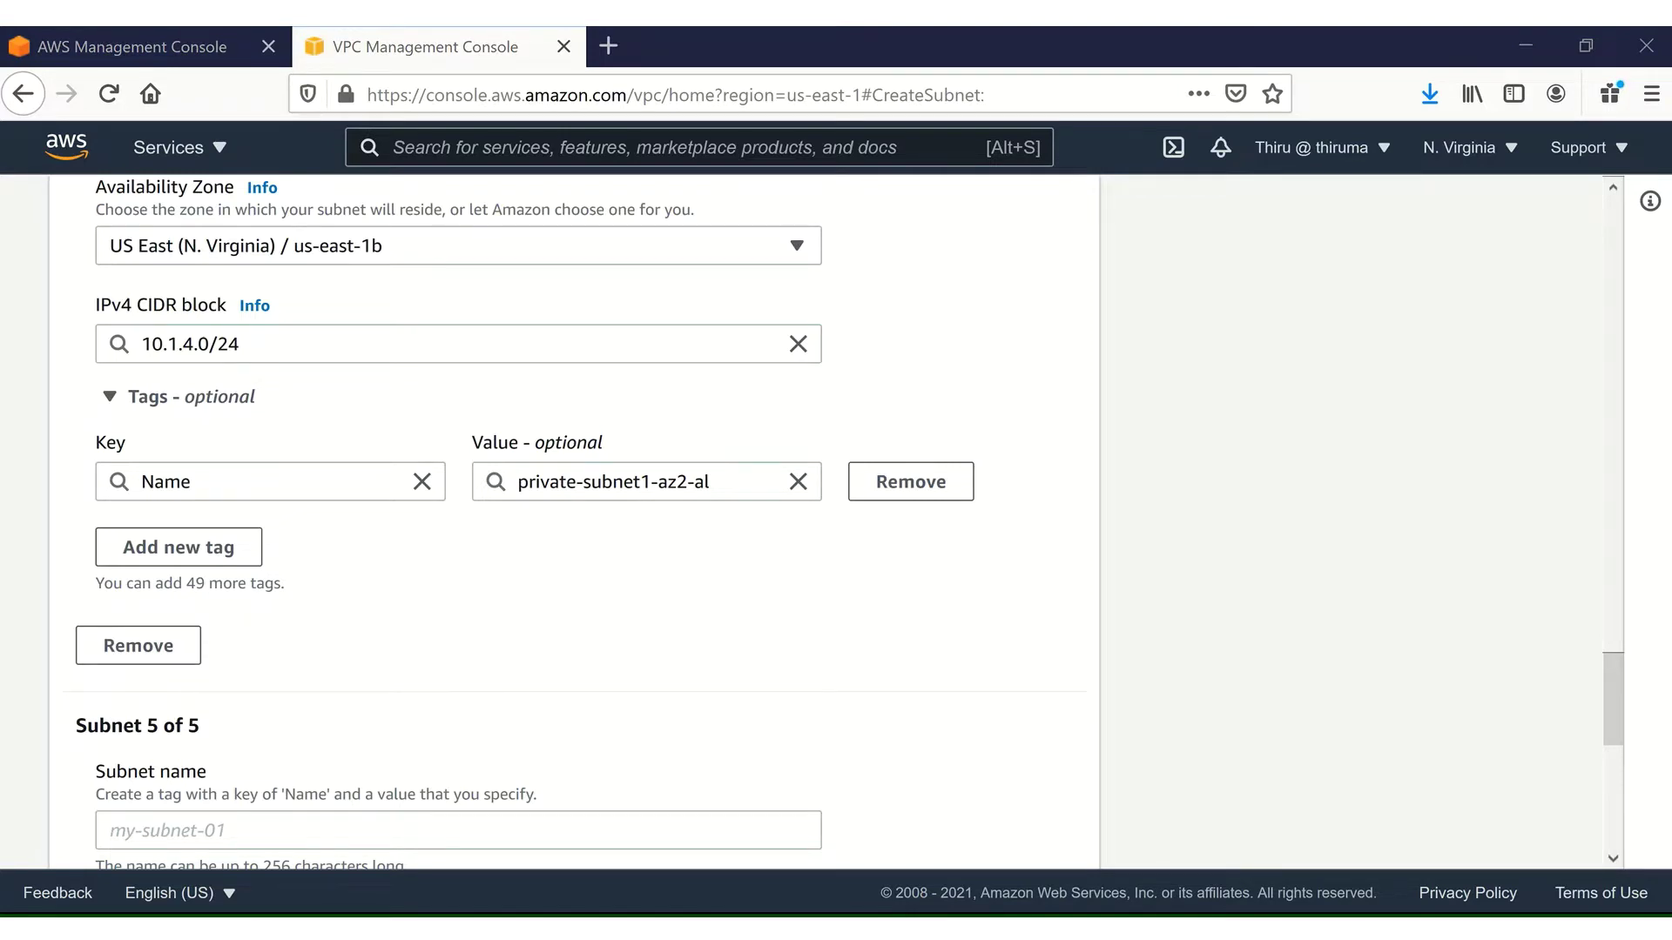
click(281, 825)
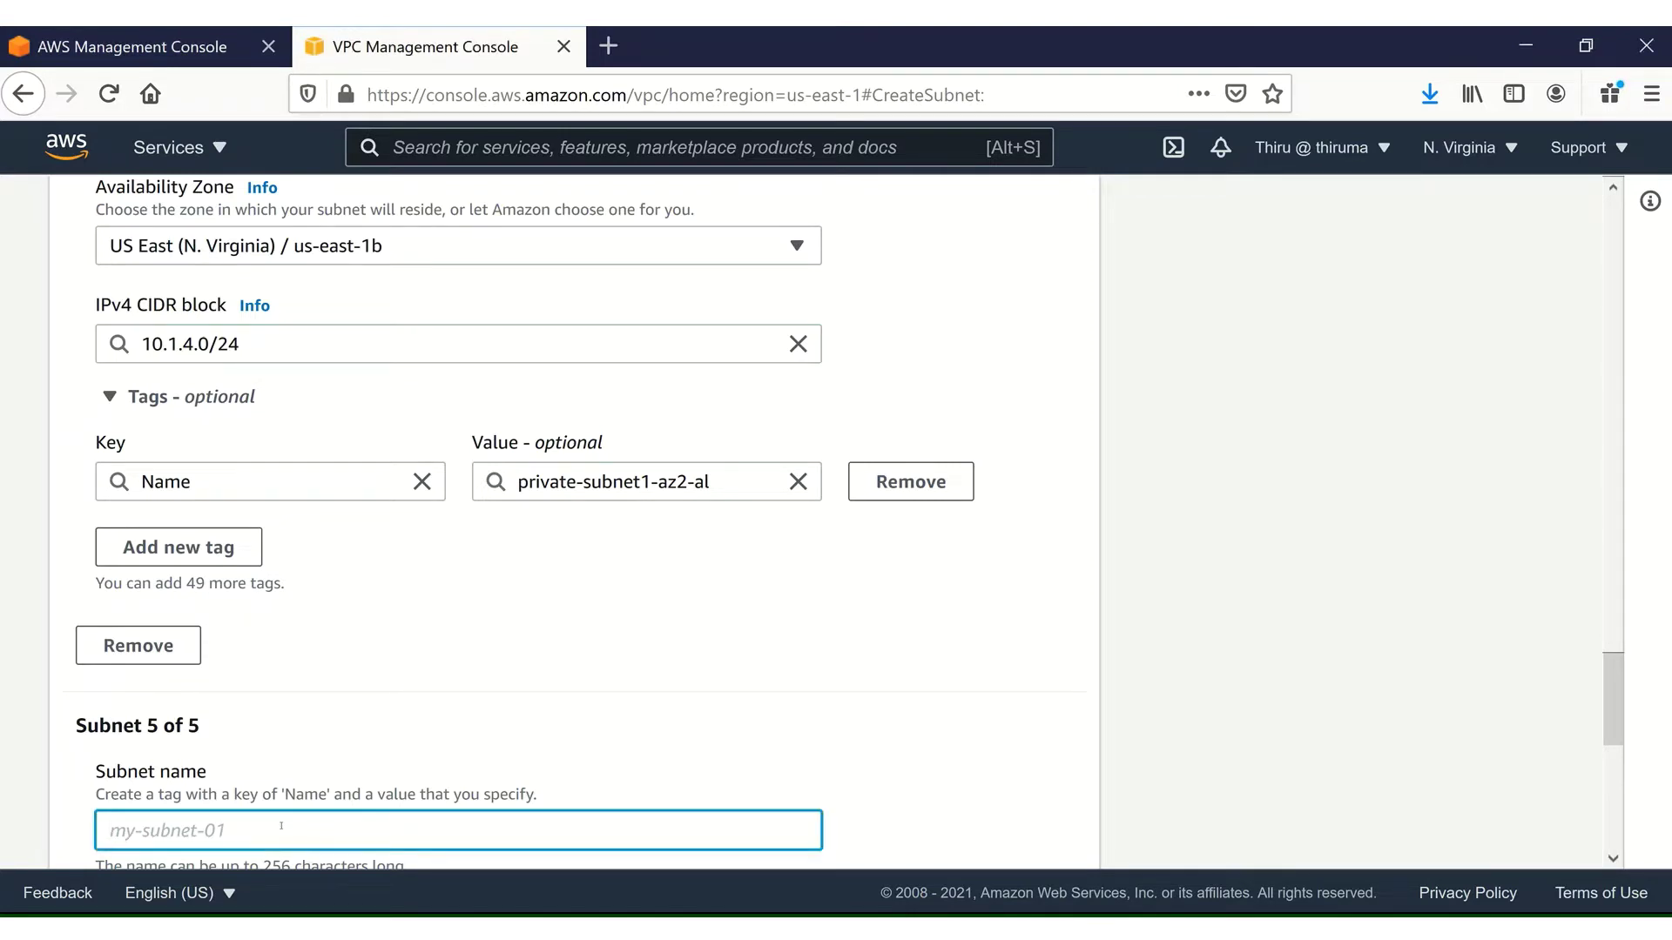
text(private-subnet2-az1-dl)
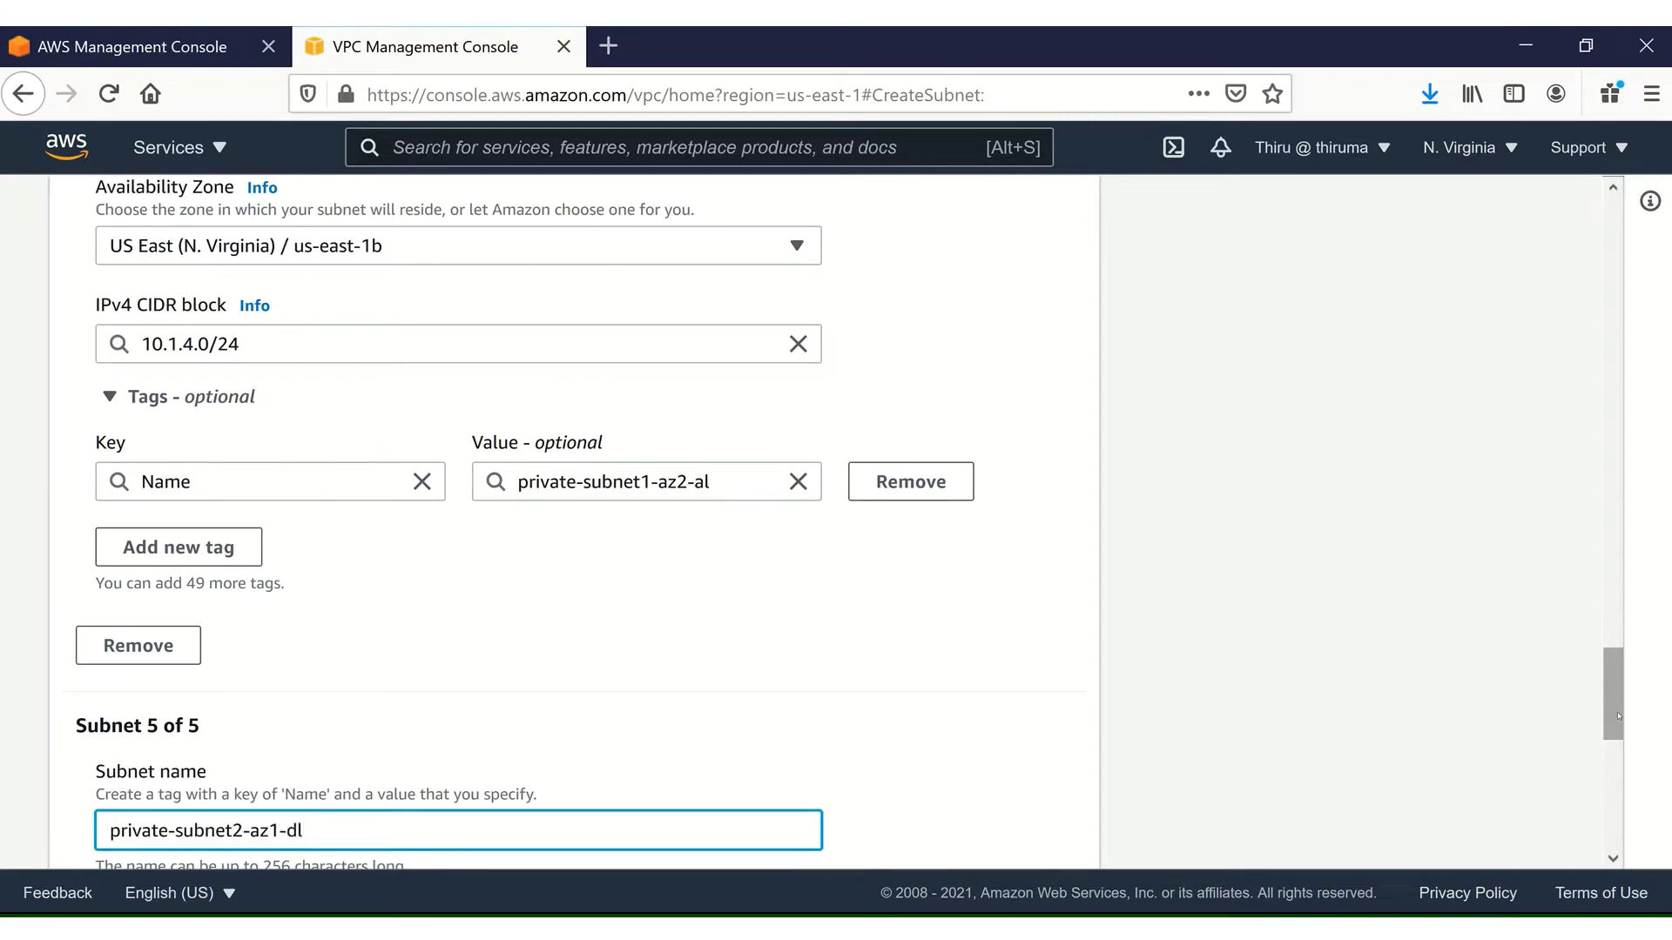
drag(1618, 715, 1624, 794)
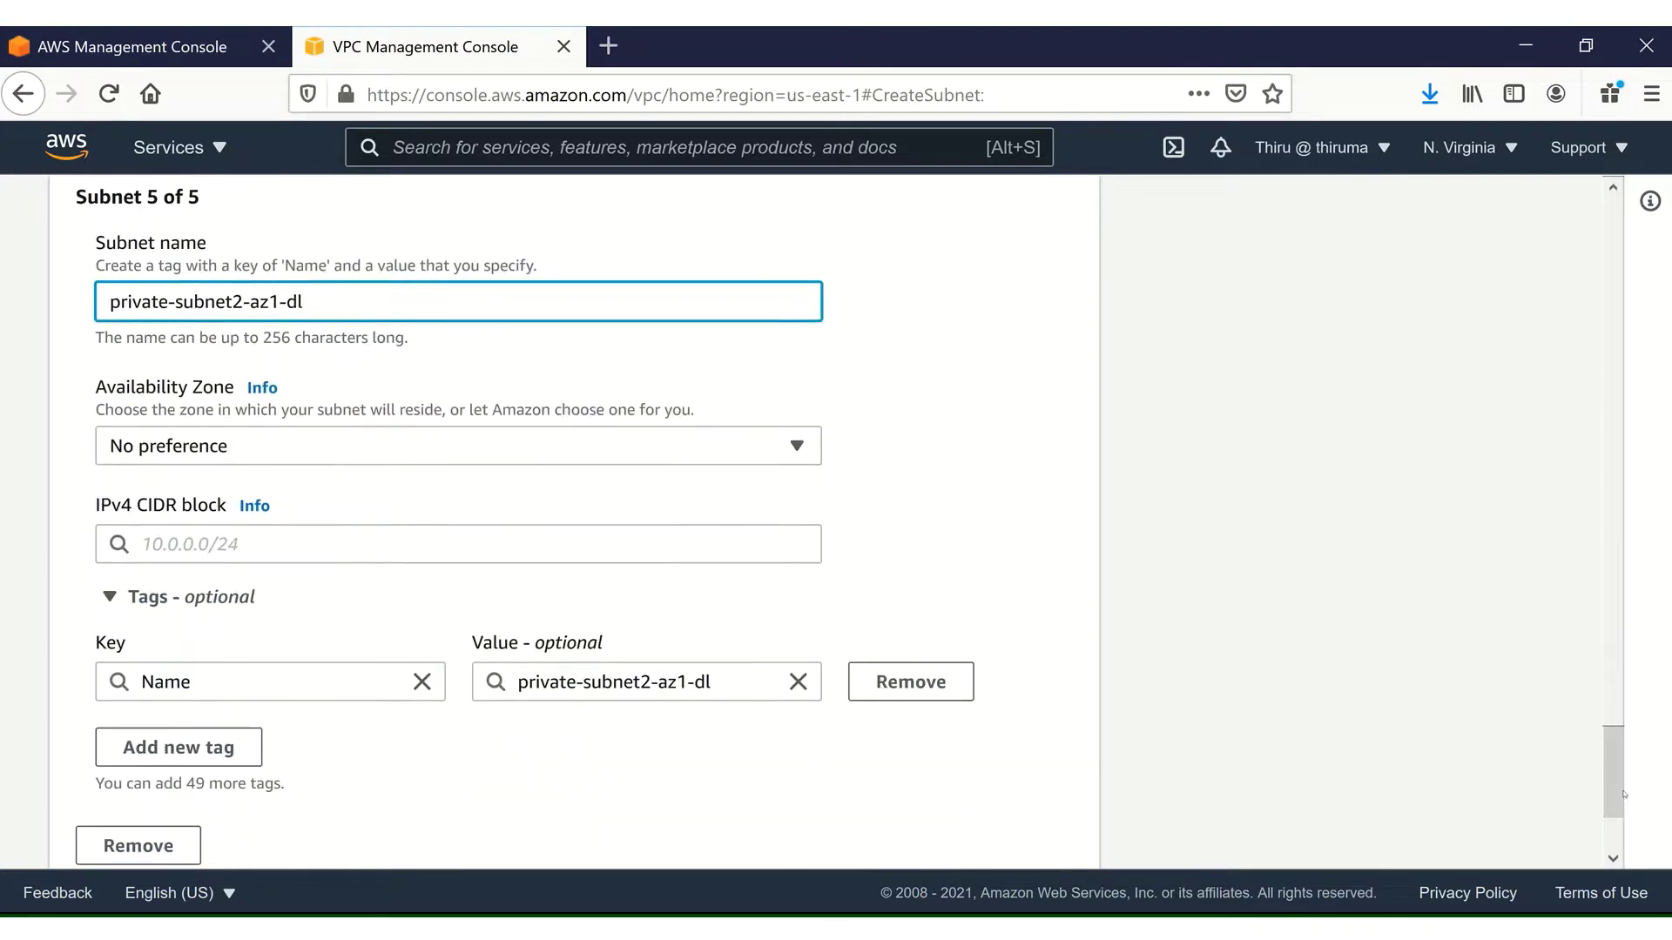
click(159, 447)
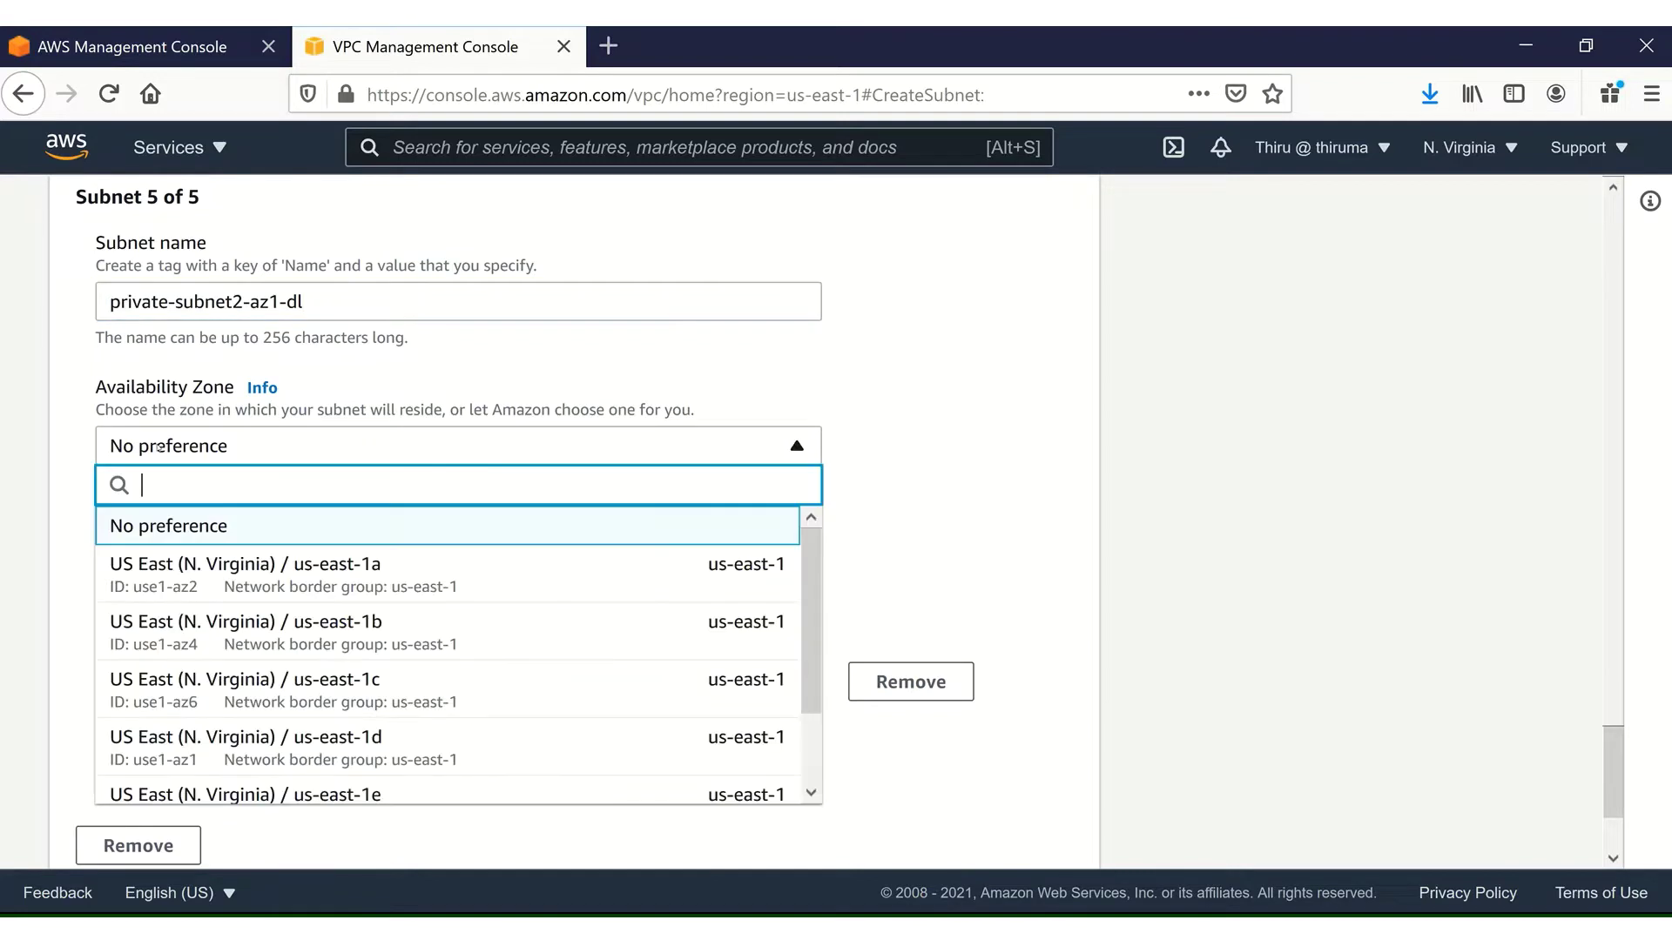
click(217, 577)
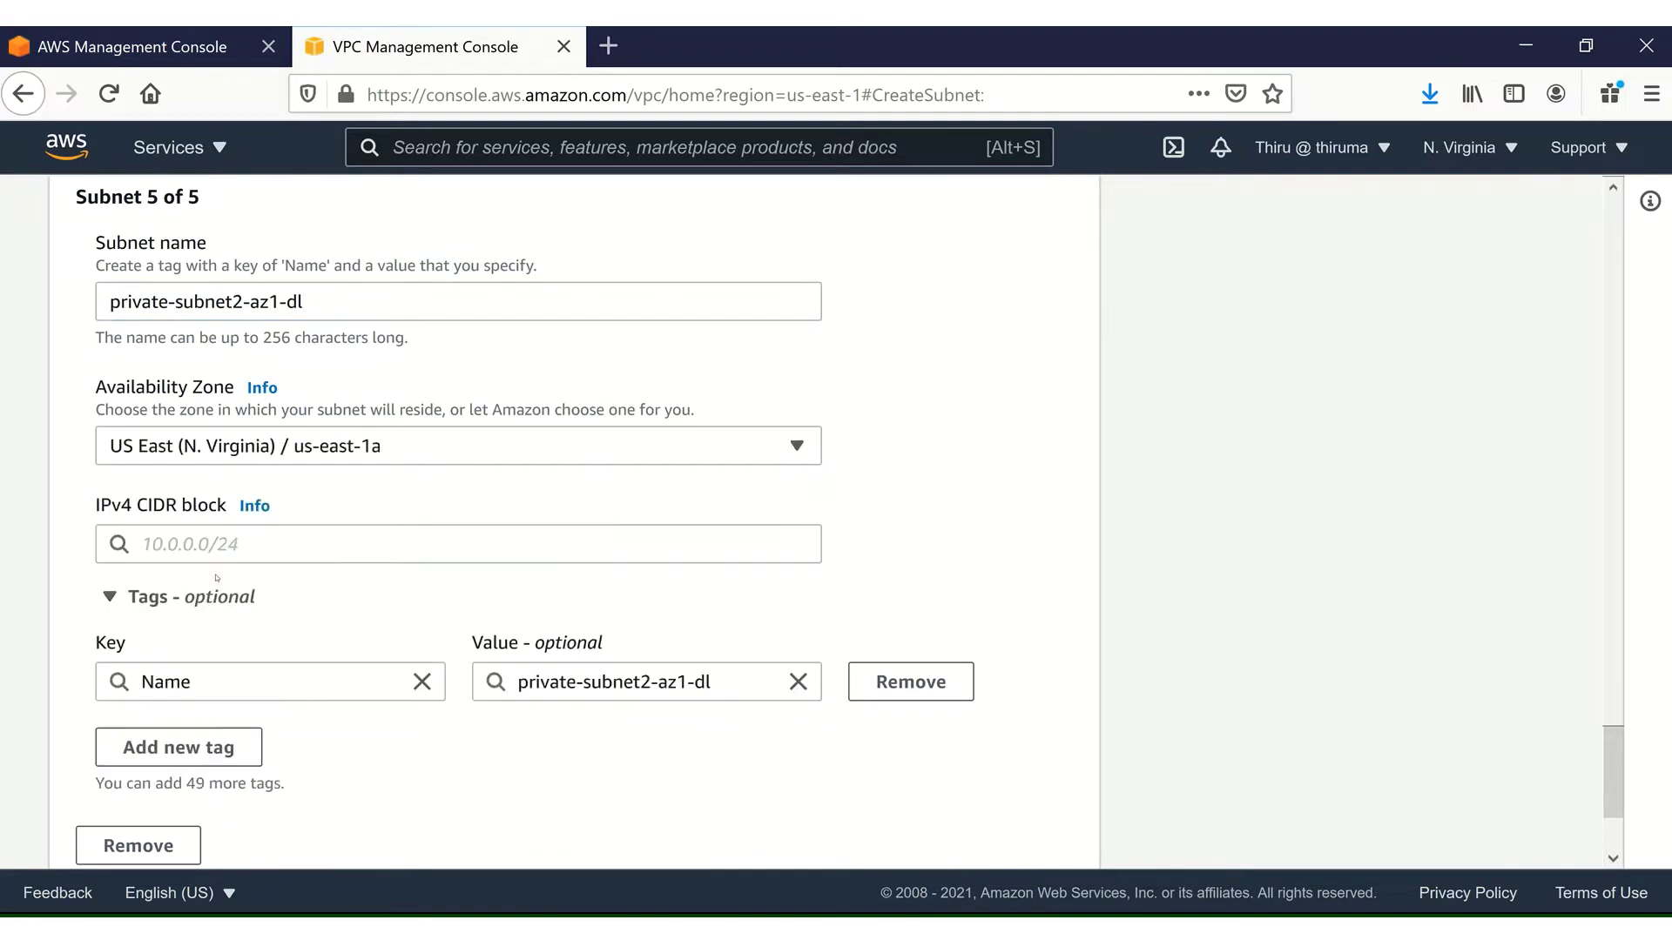
Set the IPv4 CIDR block of private-subnet2-az1-dl to 10.1.5.0/24
click(214, 545)
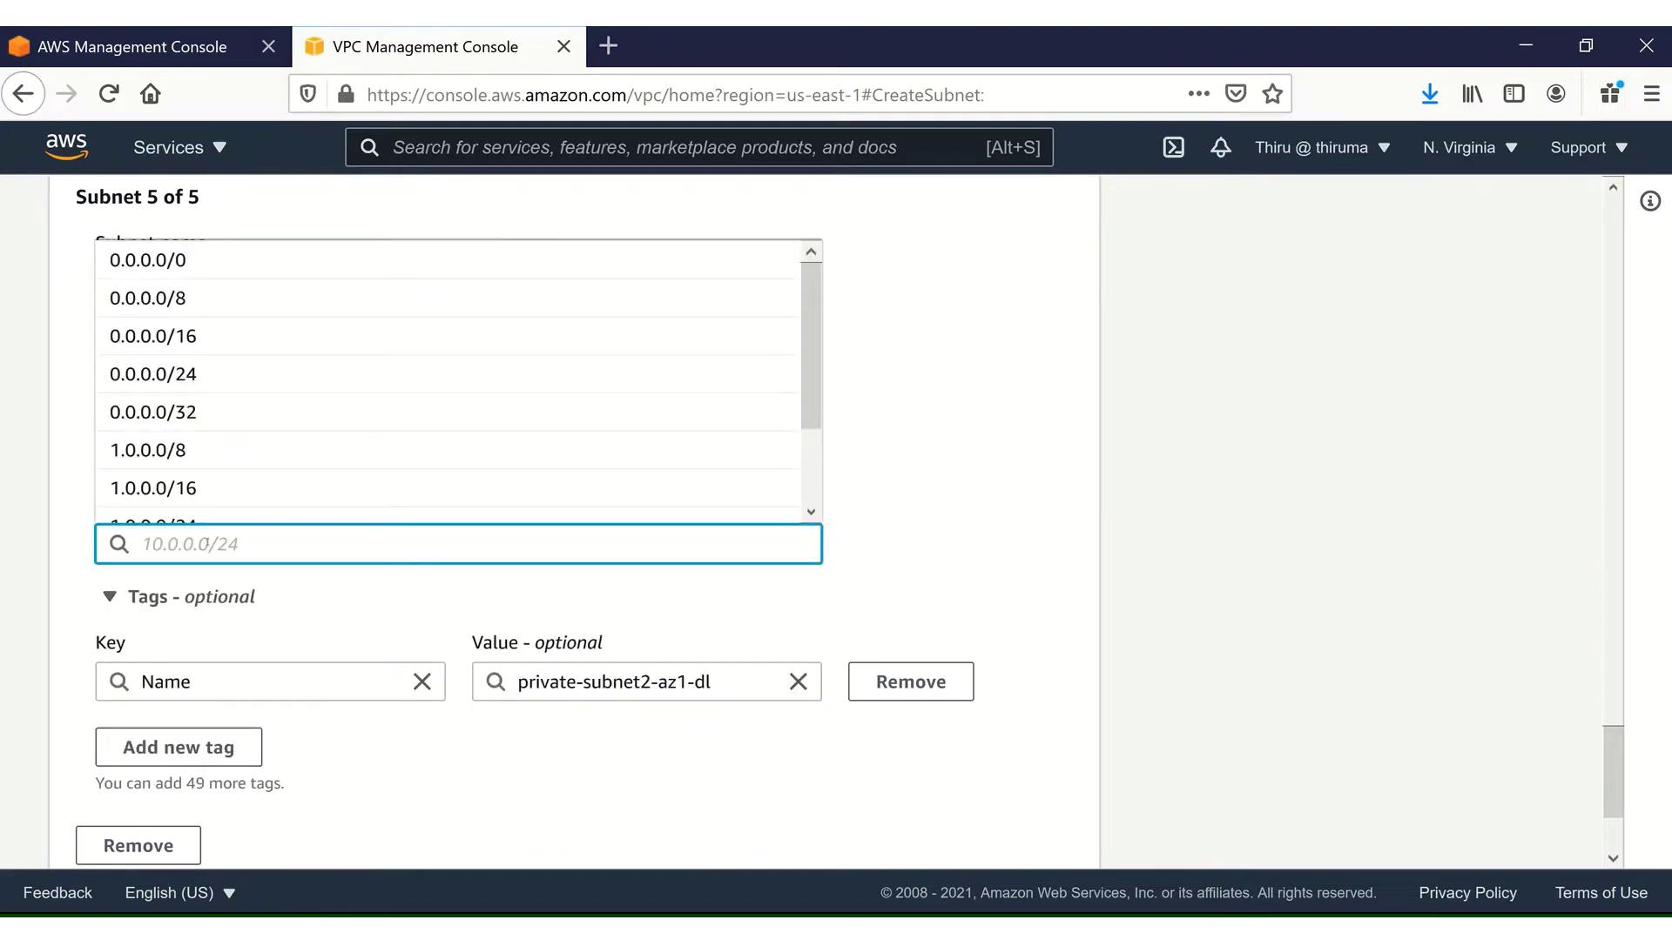
text(10.1.)
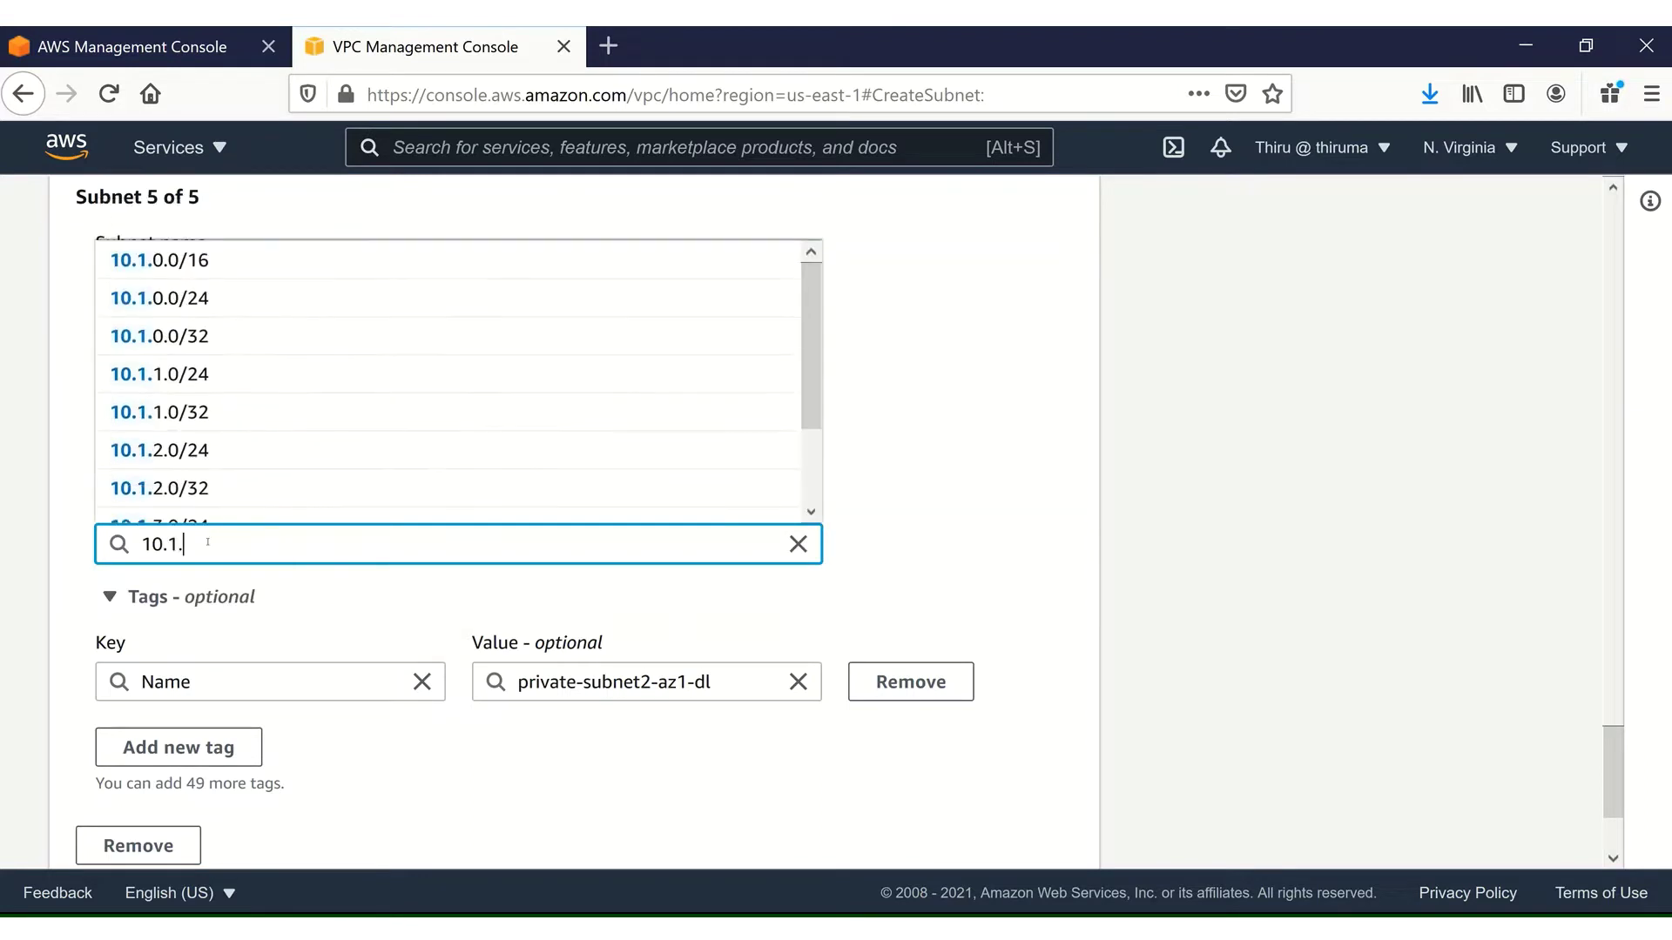
text(5.0)
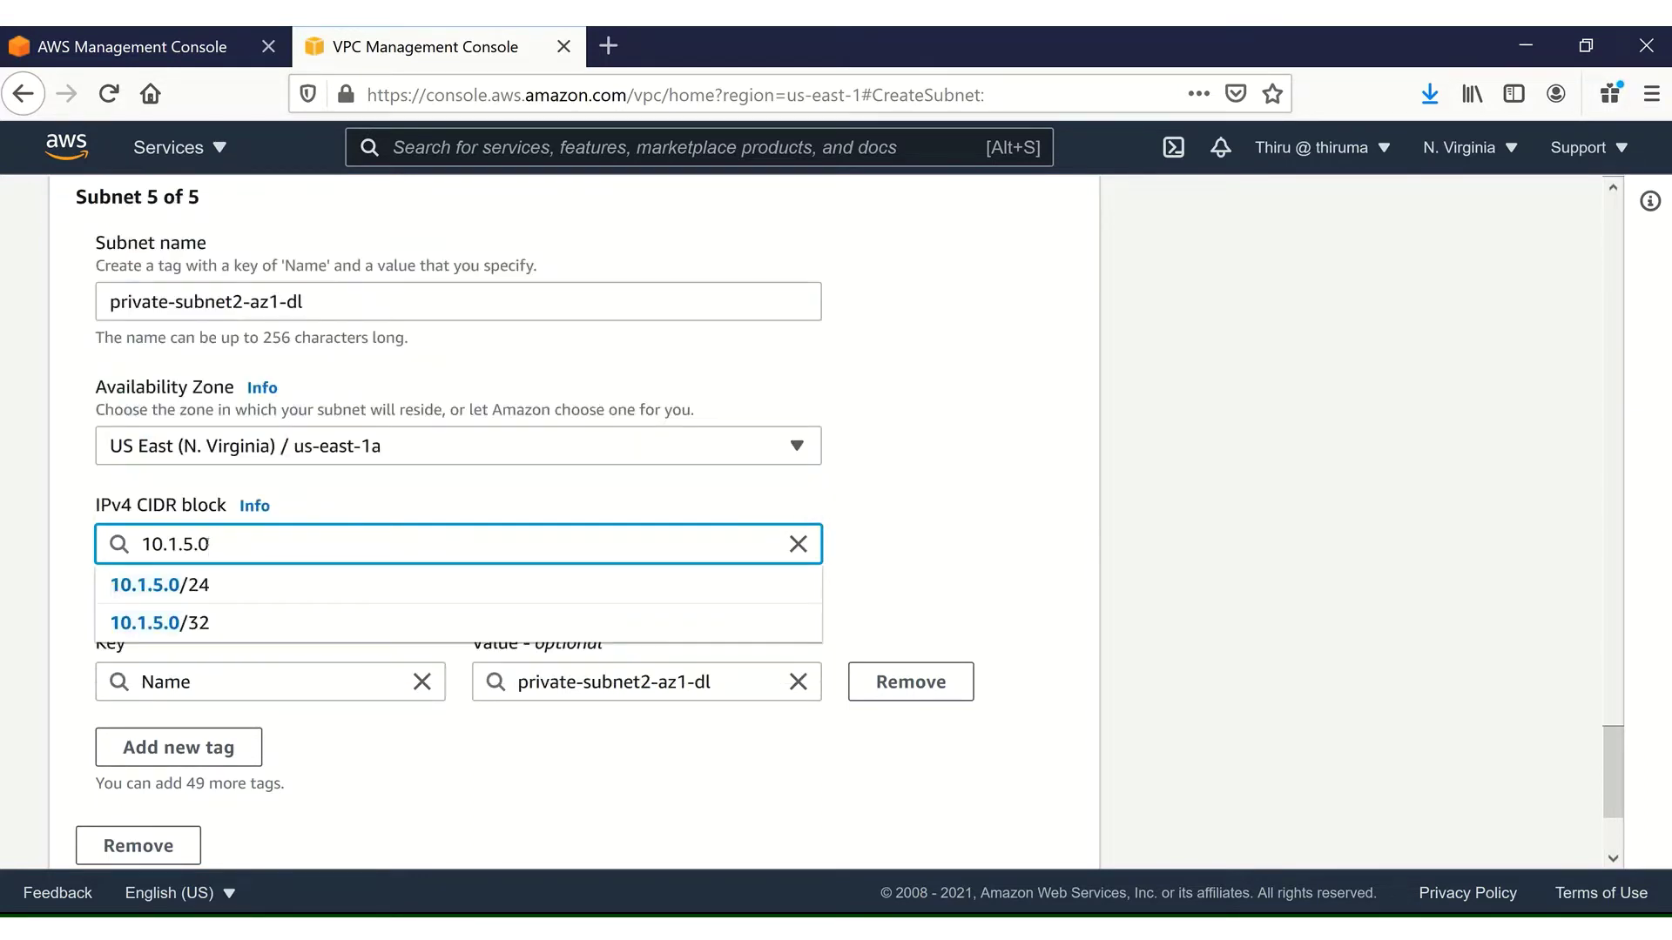
text(/24)
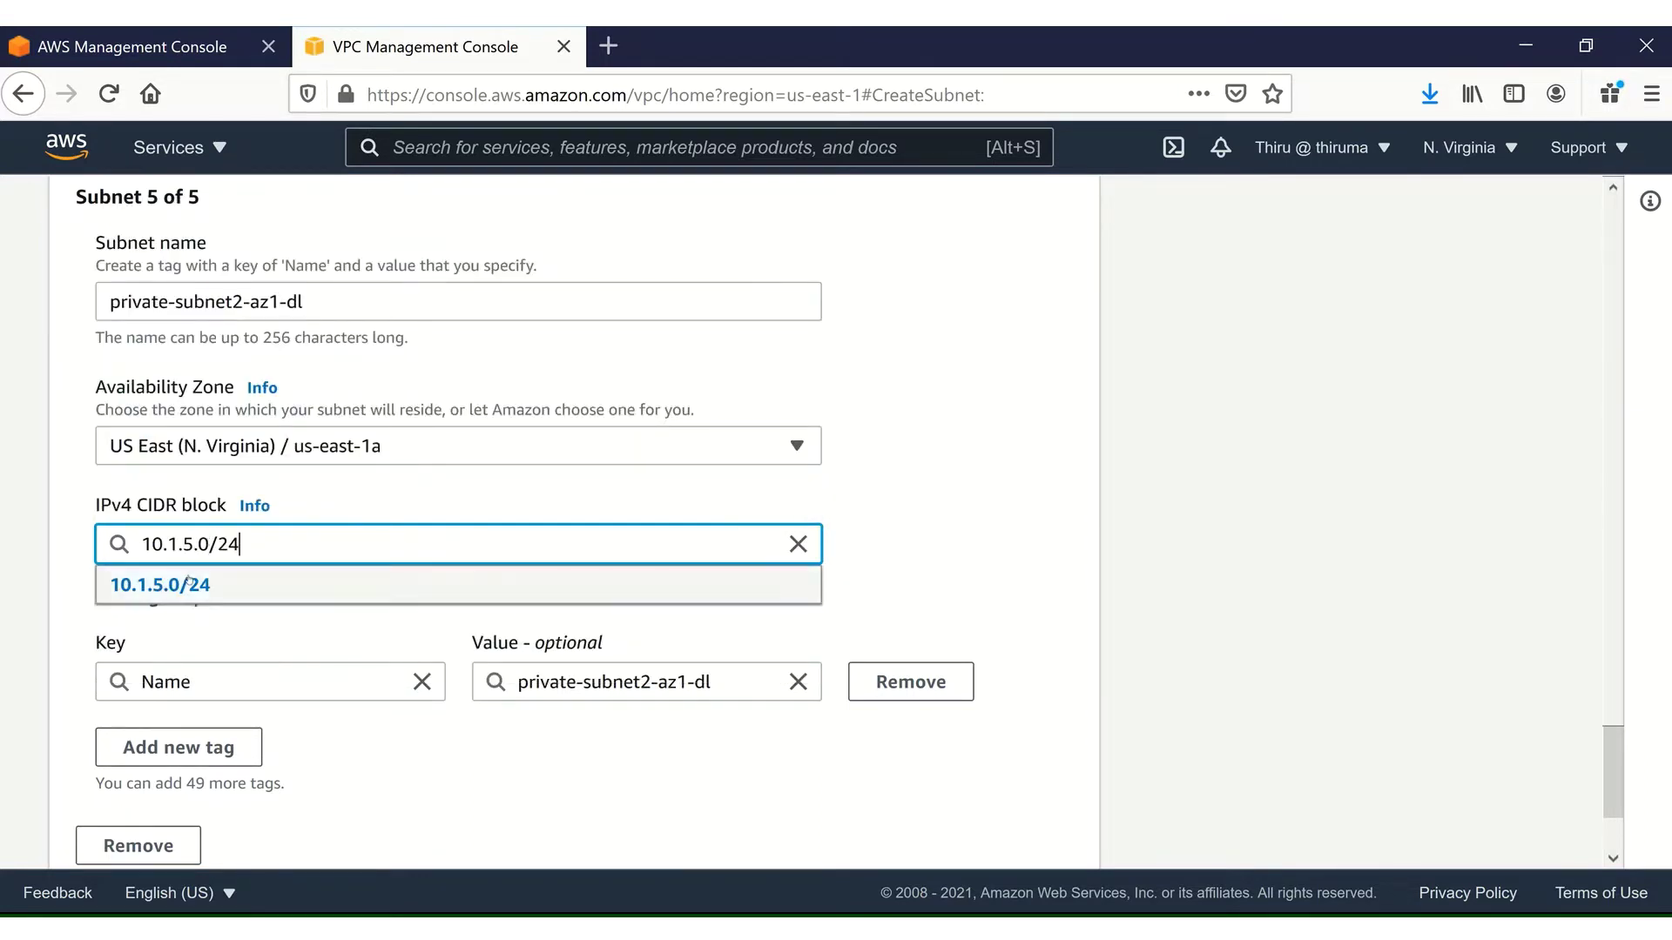
click(188, 584)
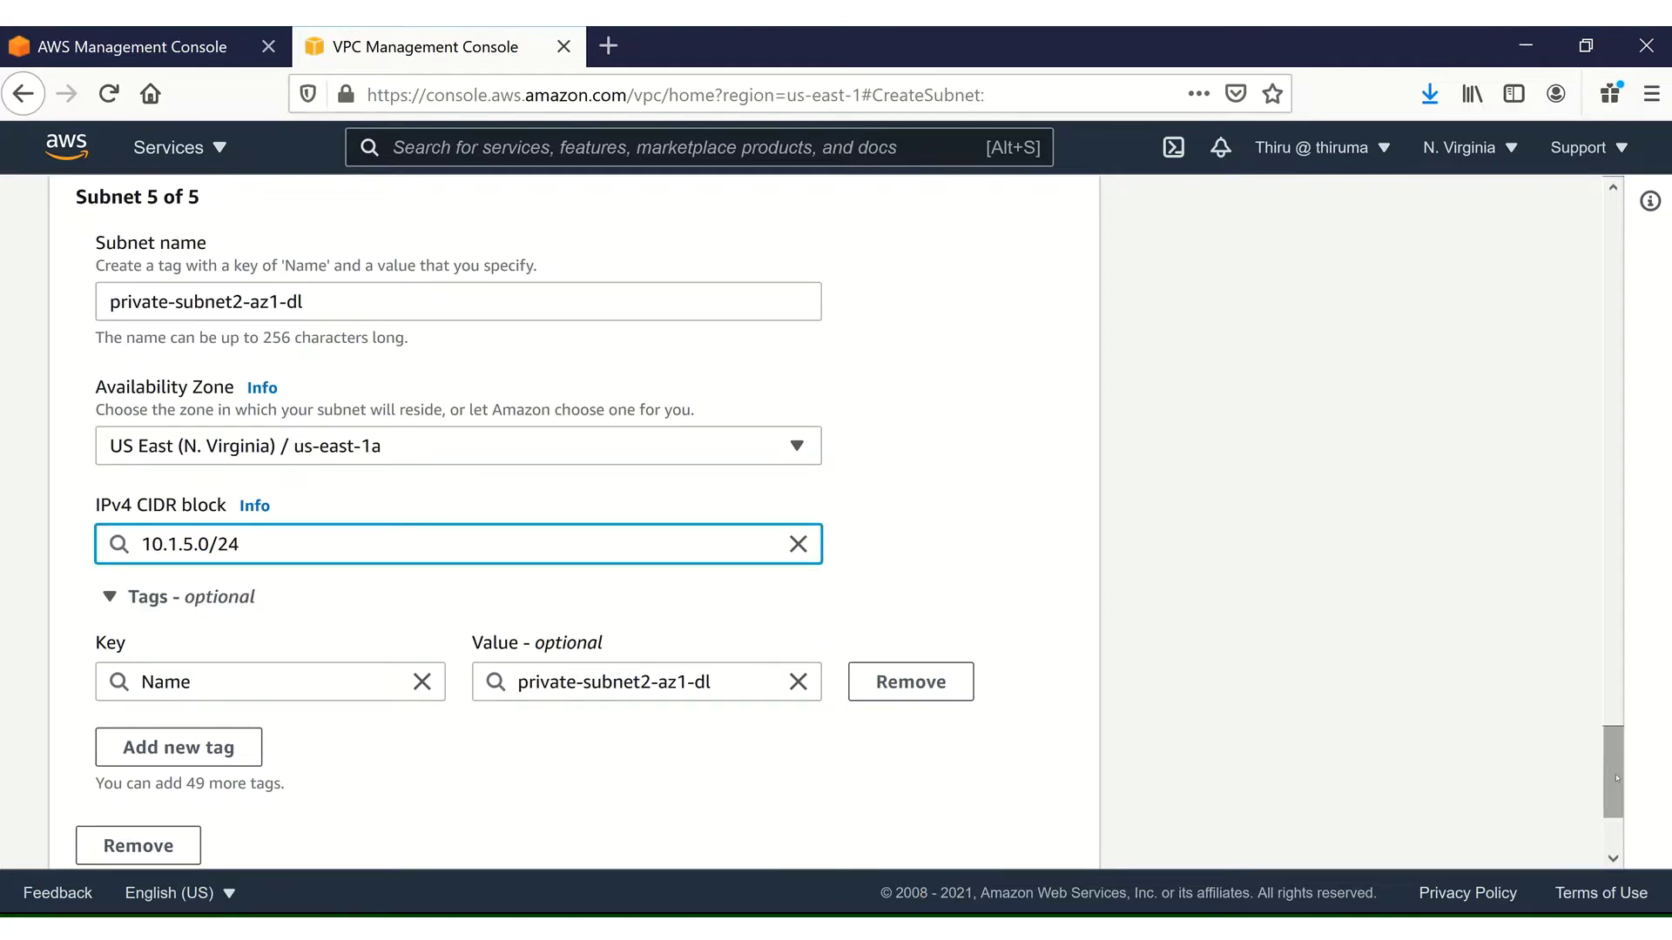
Add a sixth subnet named private-subnet2-az2-dl in the US East (N. Virginia) / us-east-1b availability zone
scroll(1615, 777, down, 3)
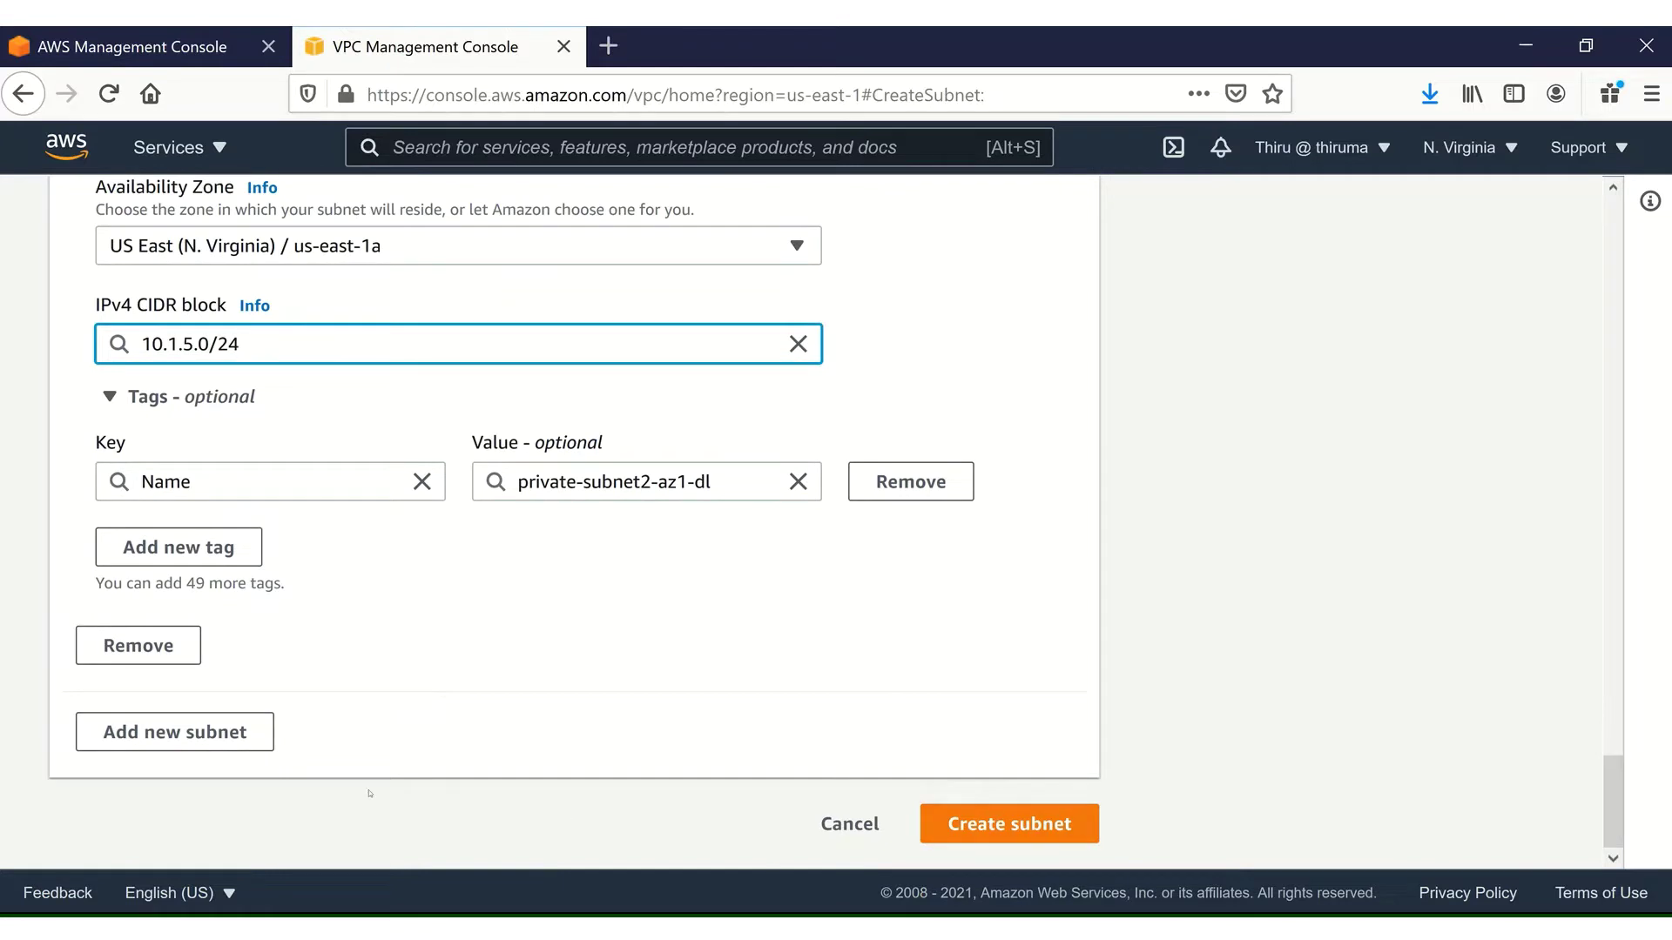
click(235, 749)
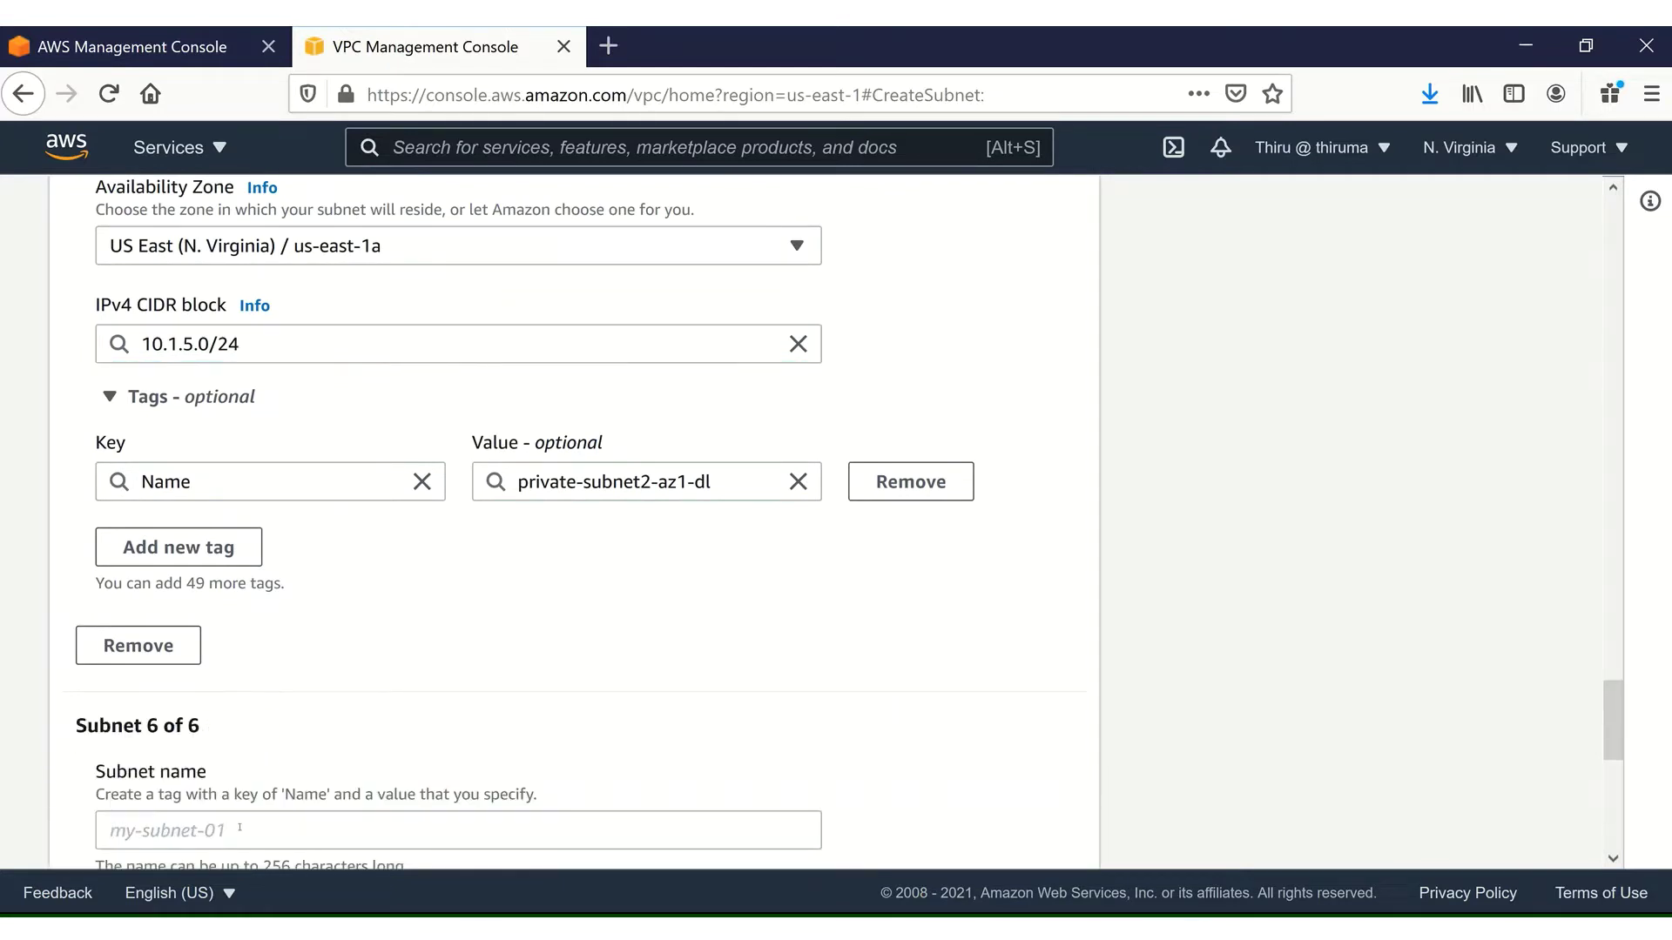
click(239, 827)
text(private-subnet2-az1-dl)
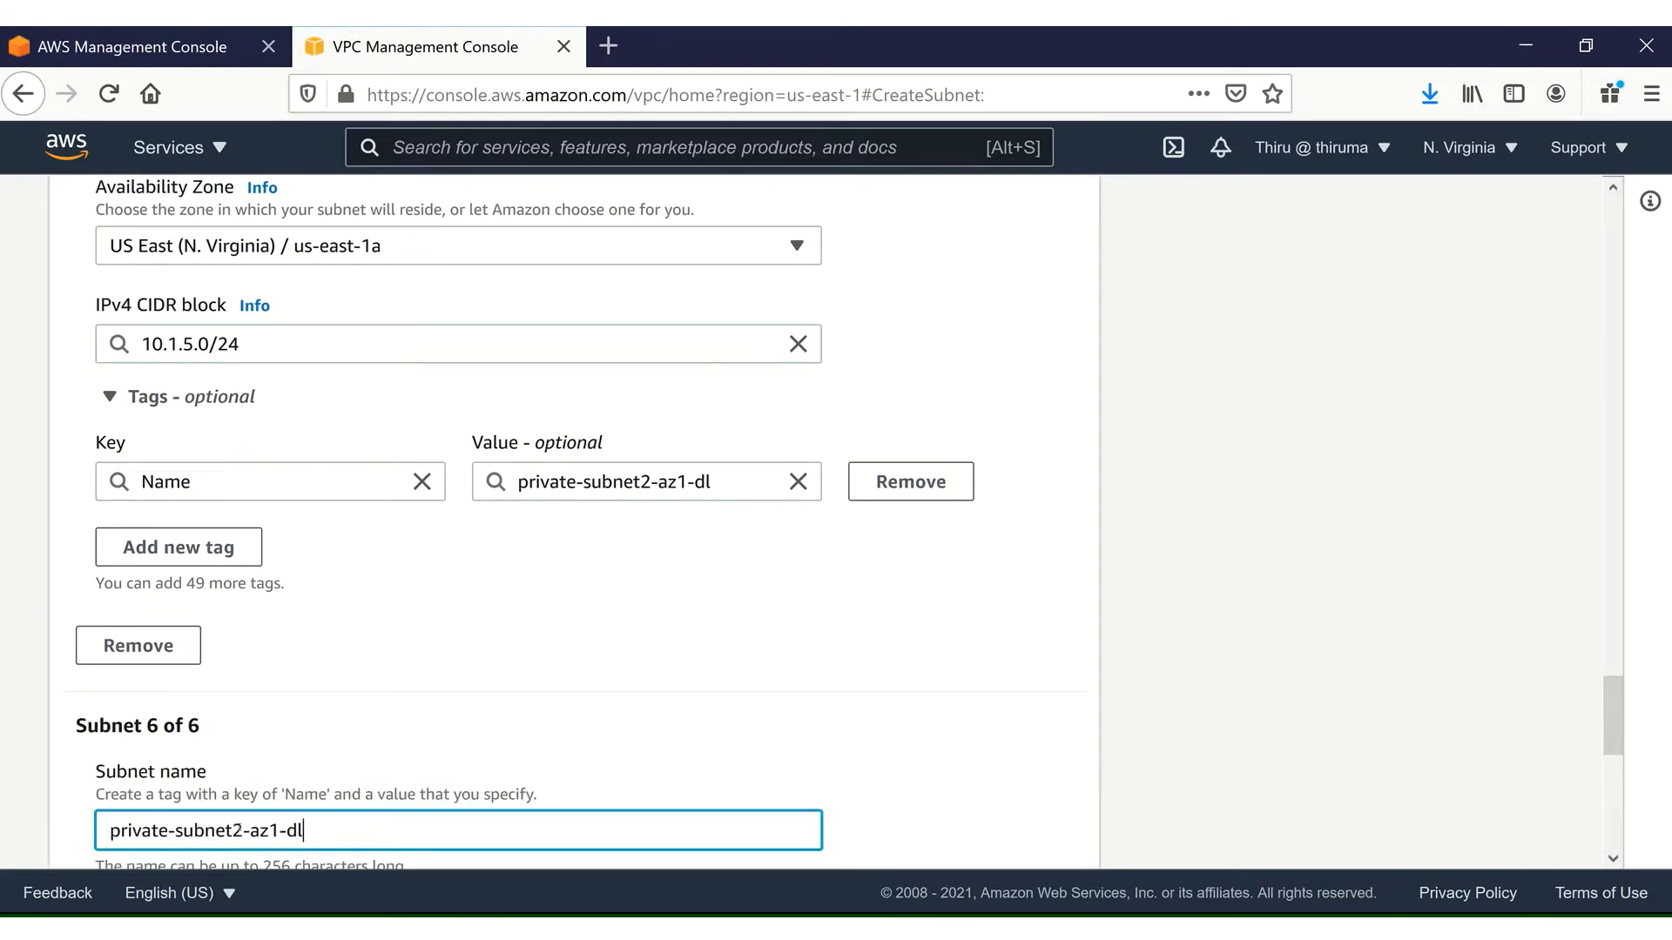
key(Left)
key(Left)
key(Left)
key(BackSpace)
text(2)
drag(1613, 729, 1613, 802)
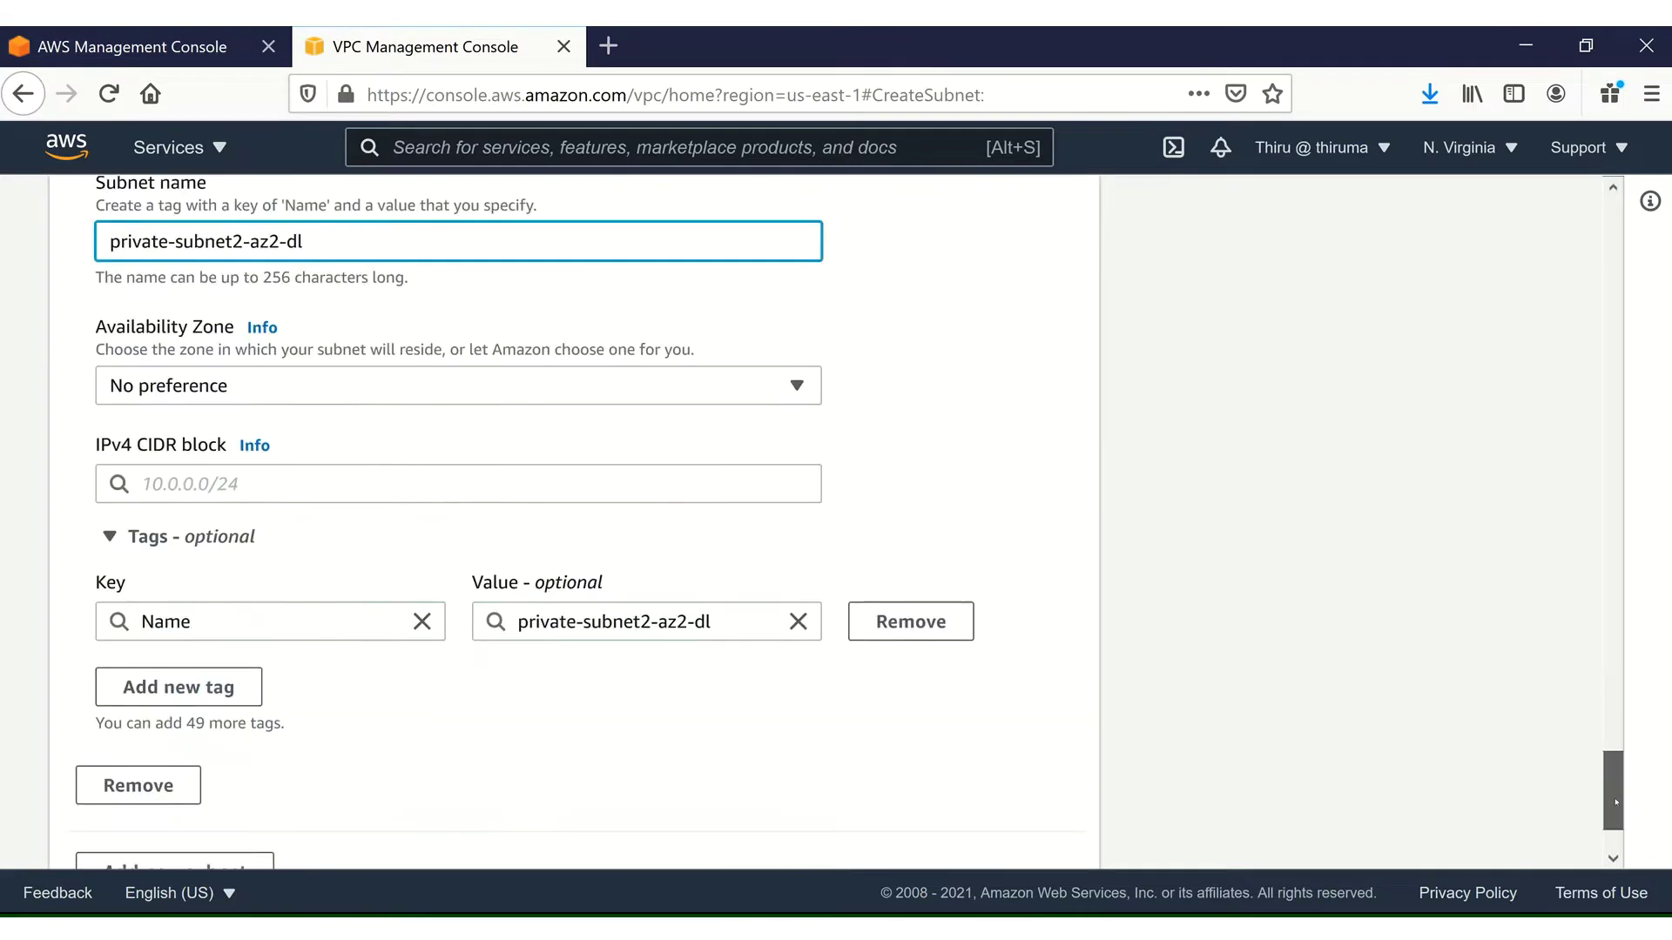
click(183, 380)
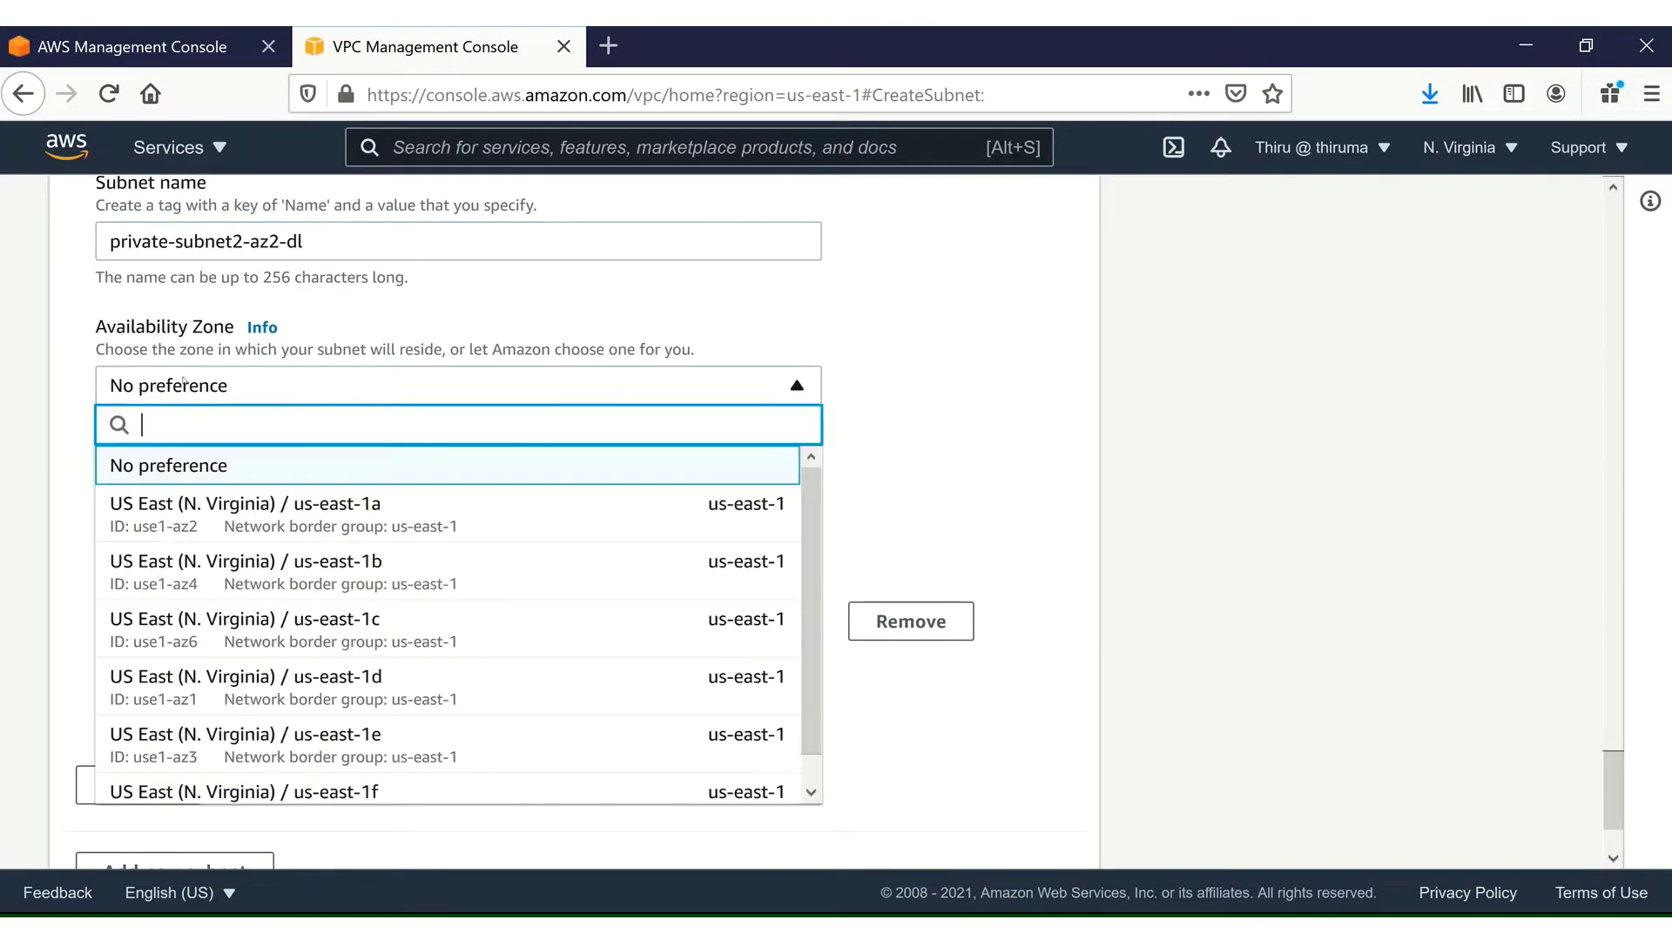
click(266, 568)
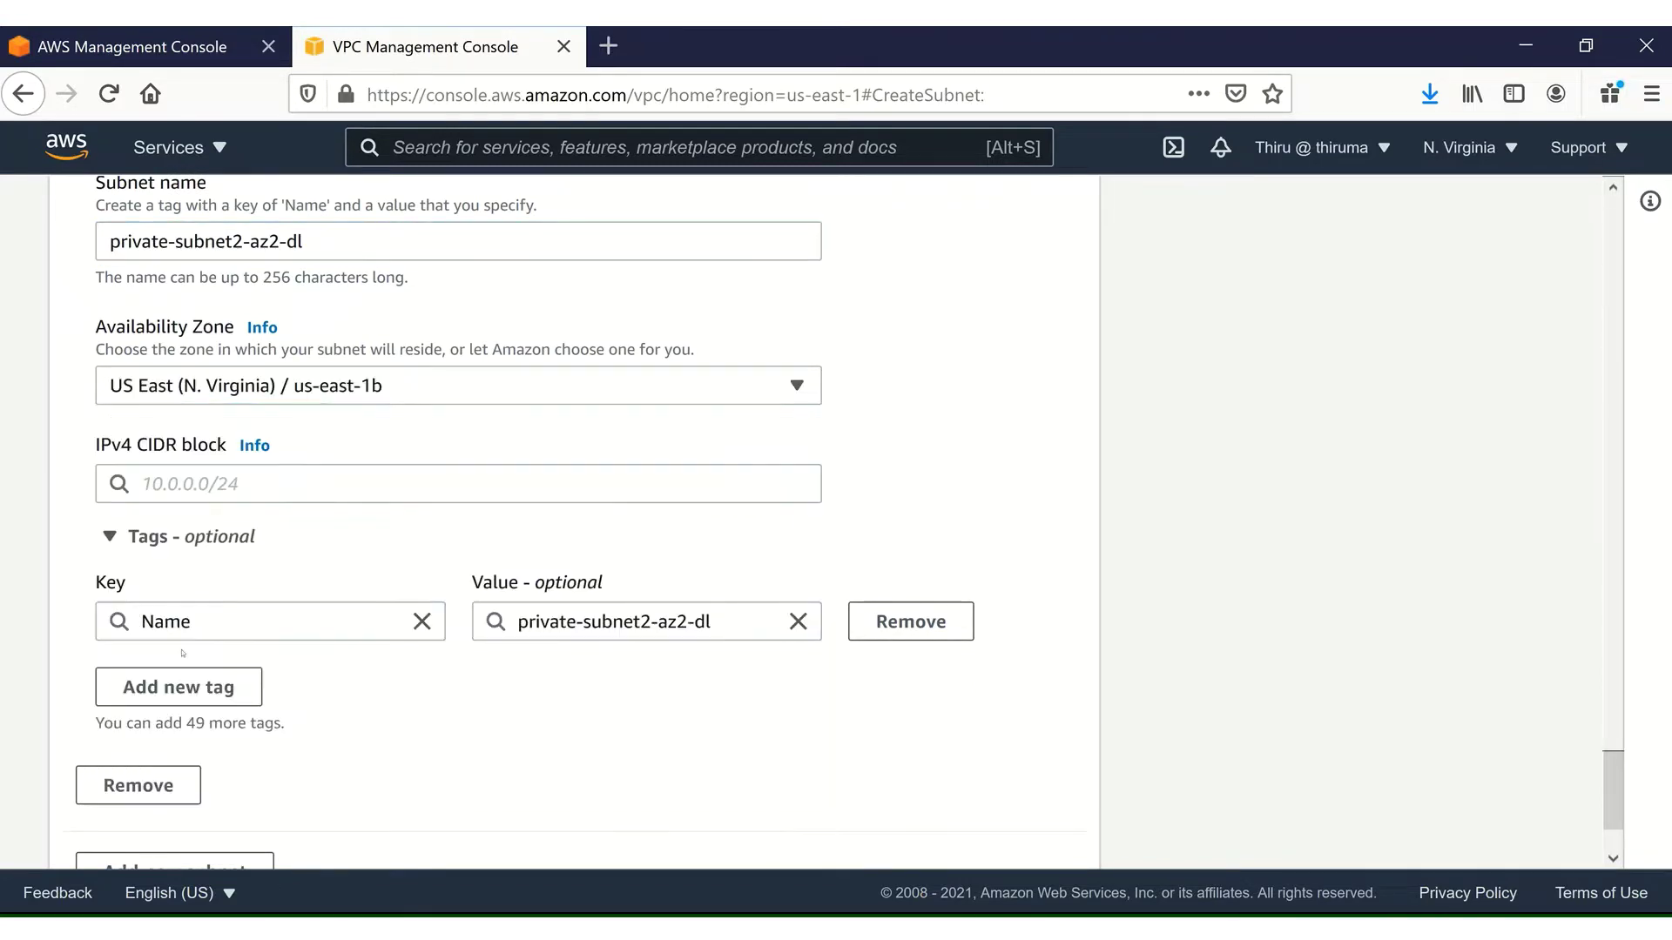
Set the IPv4 CIDR block of private-subnet2-az2-dl to 10.1.6.0/24 and create all the defined subnets
click(146, 484)
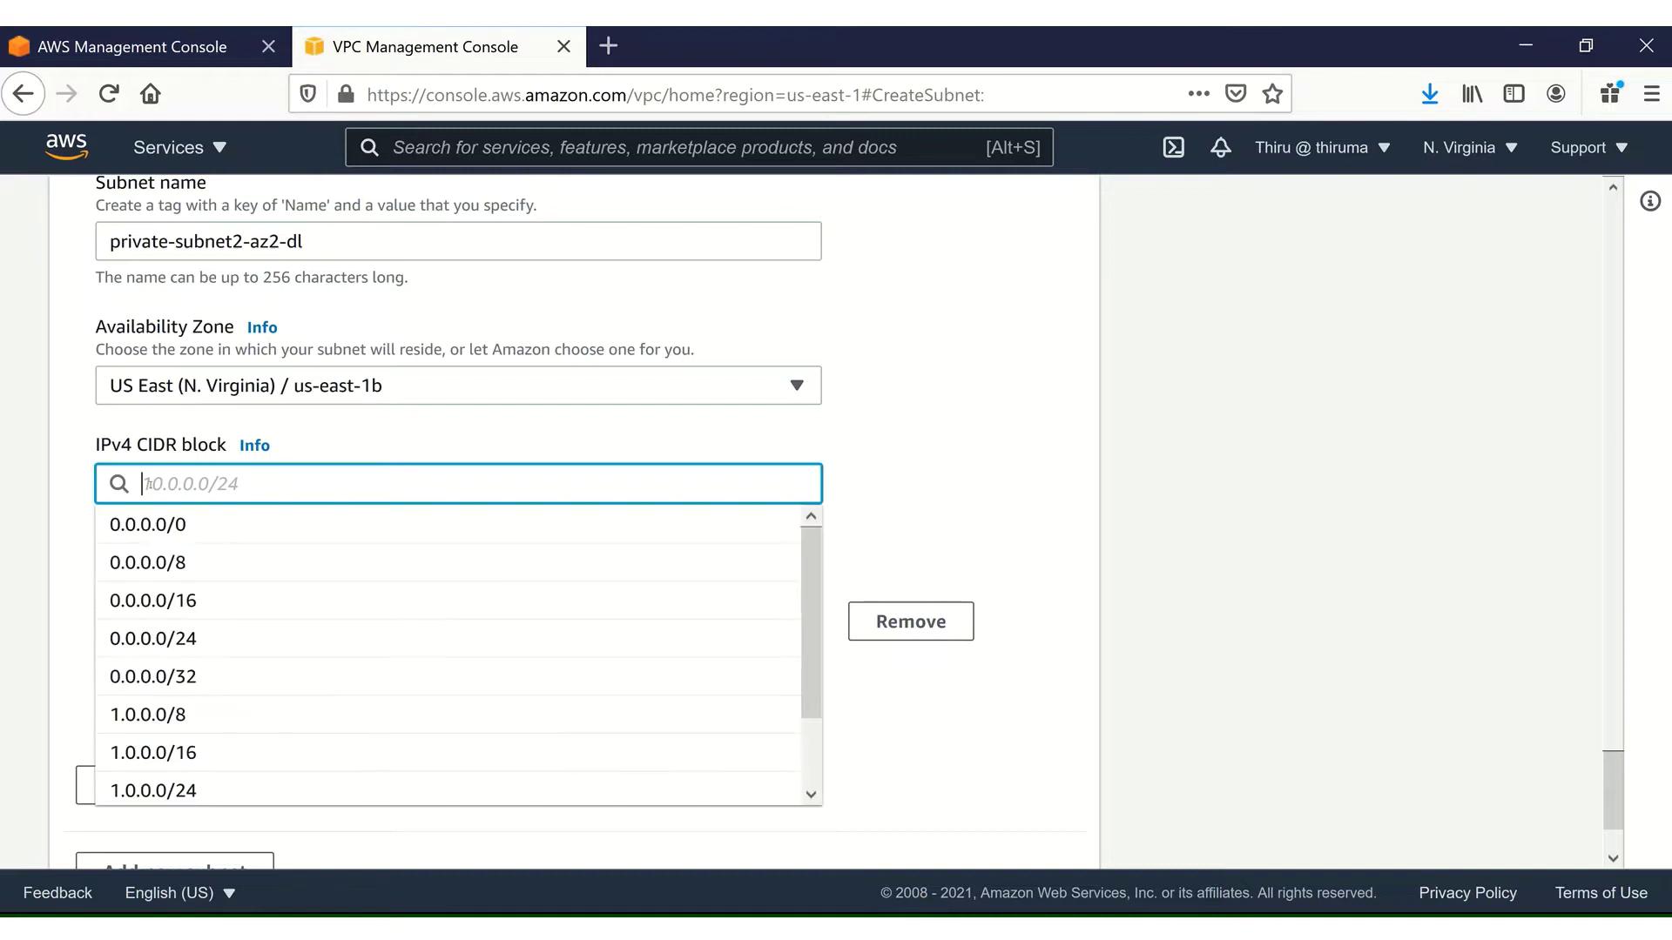
text(10.1.)
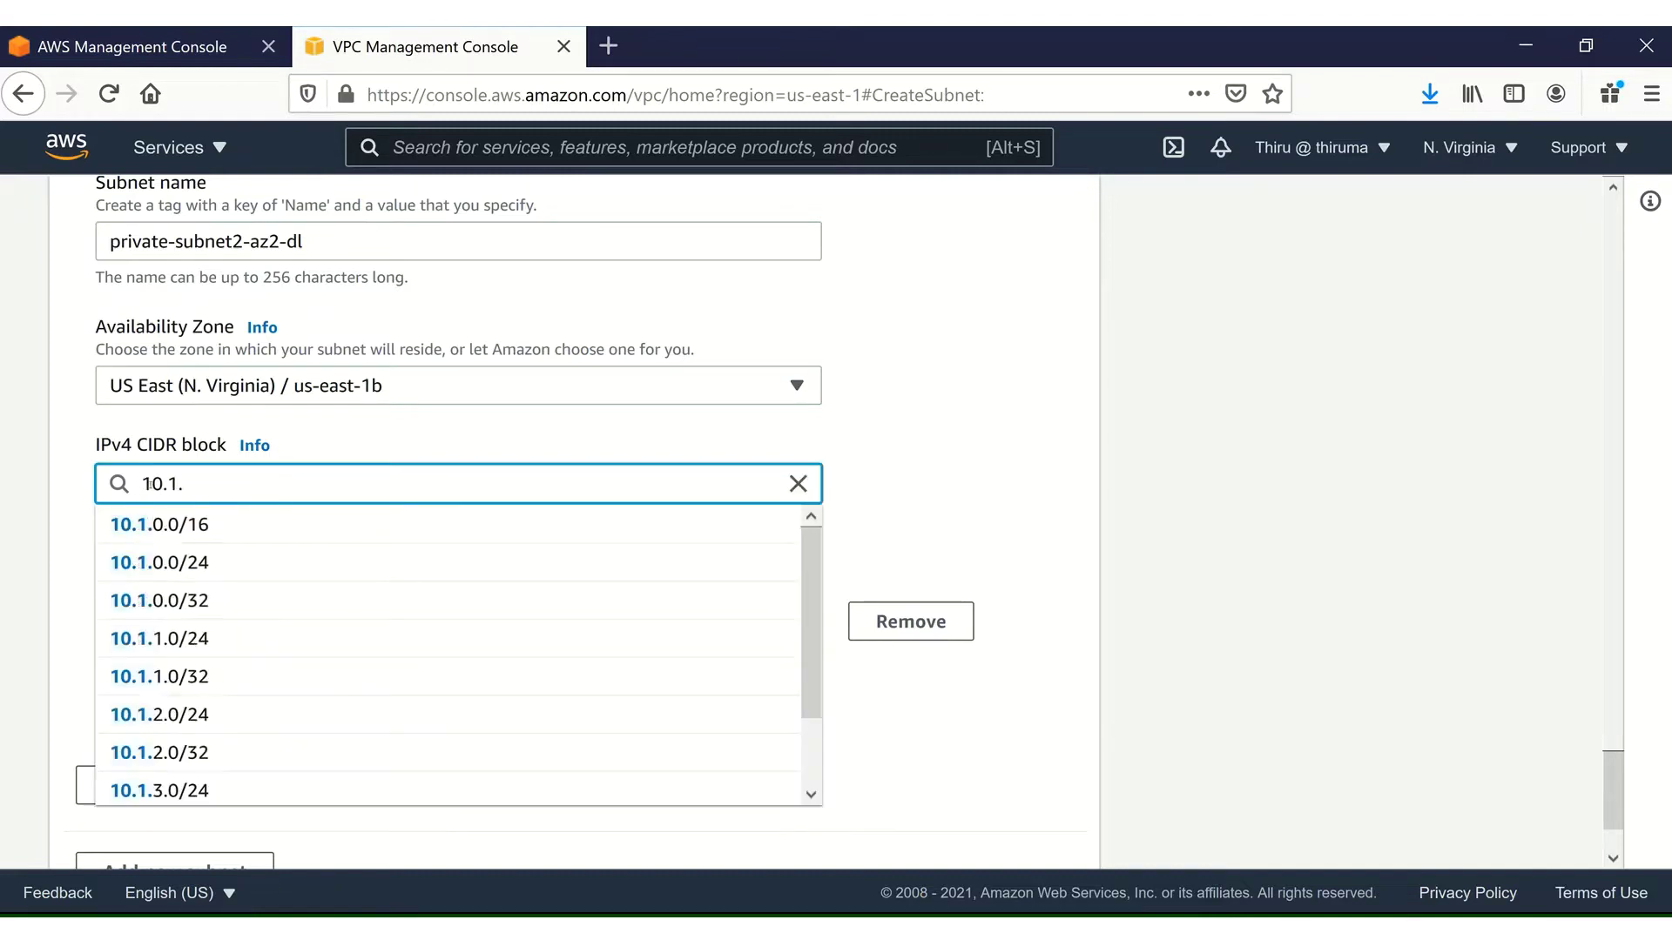
text(6)
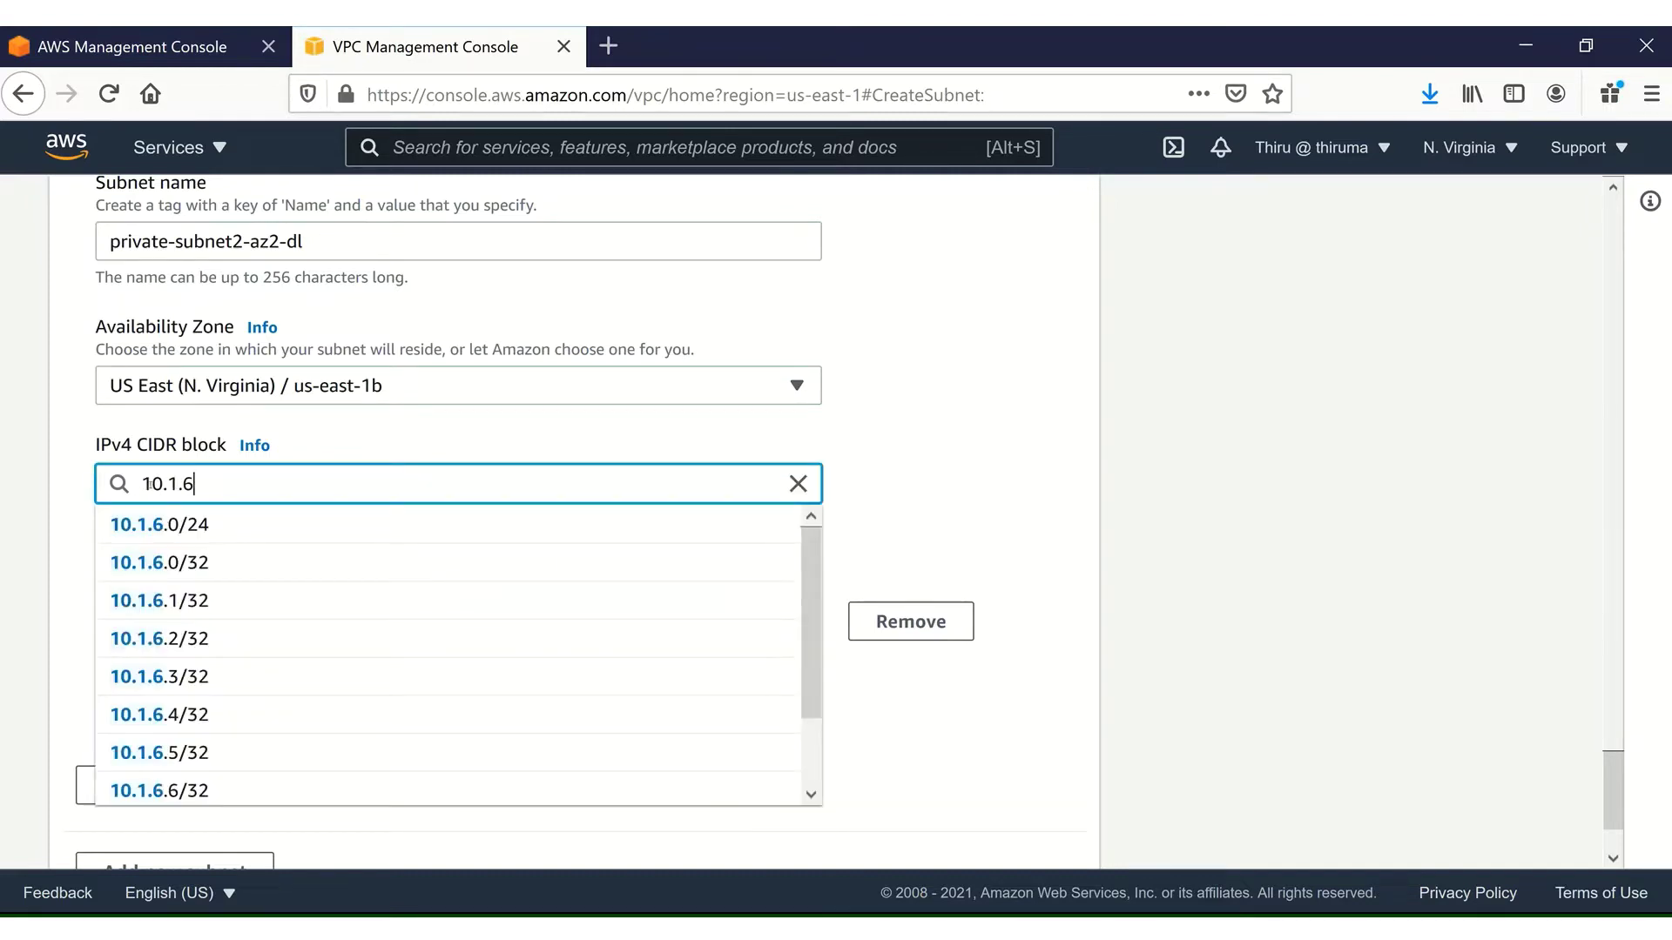
click(146, 523)
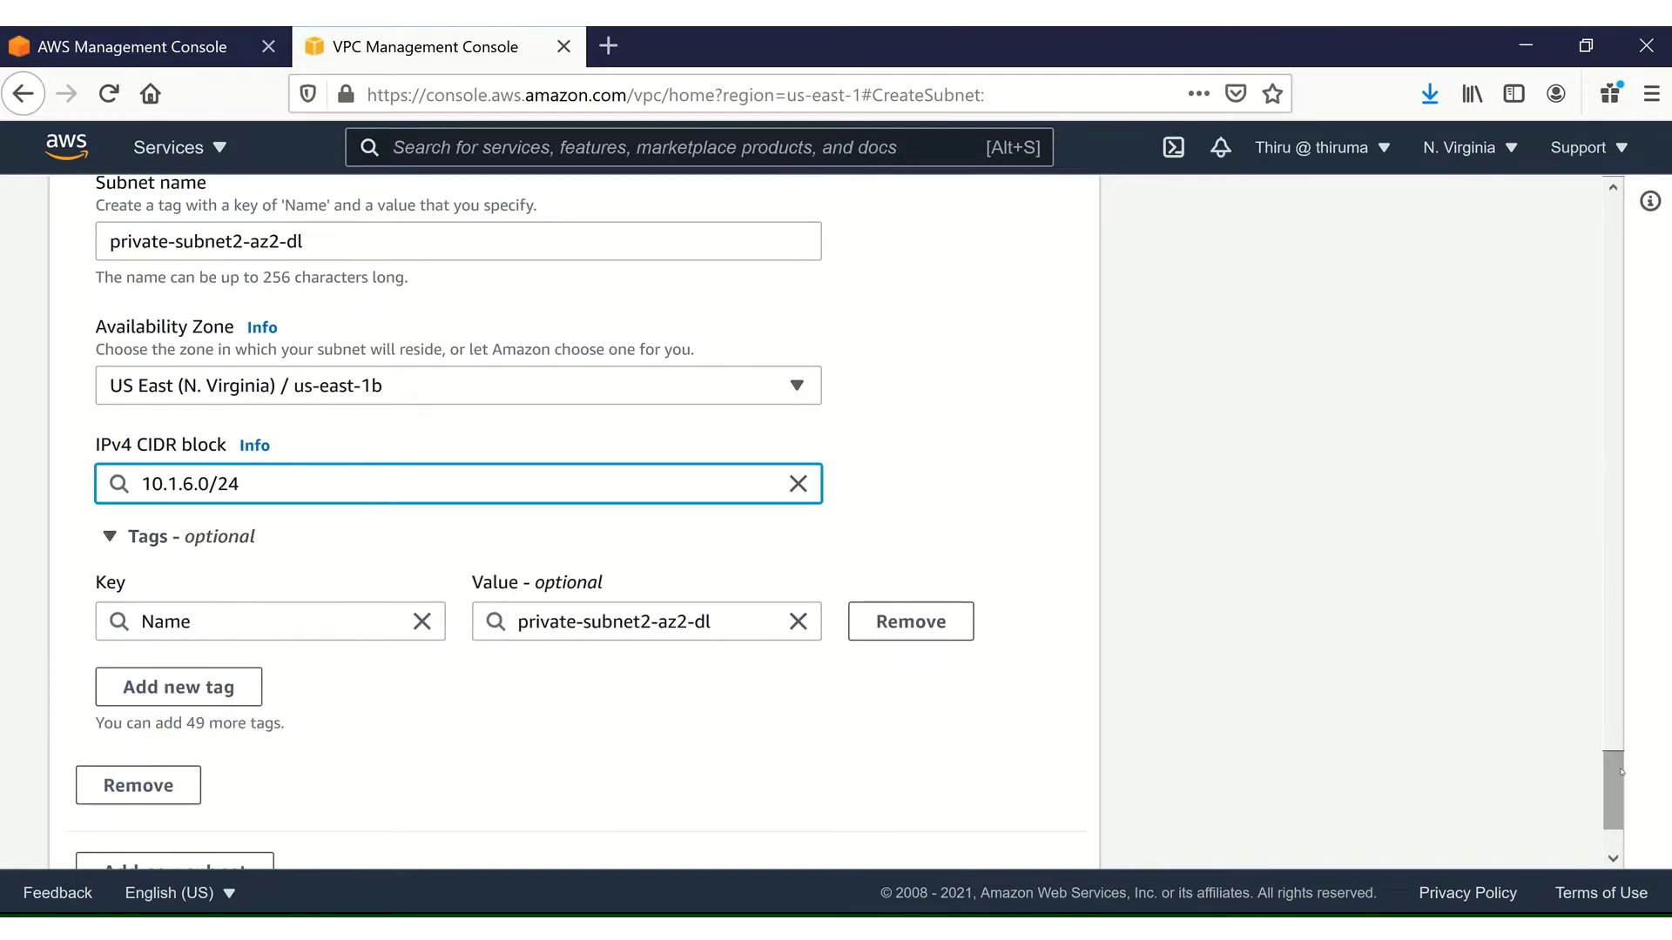
scroll(1393, 819, down, 2)
click(1028, 825)
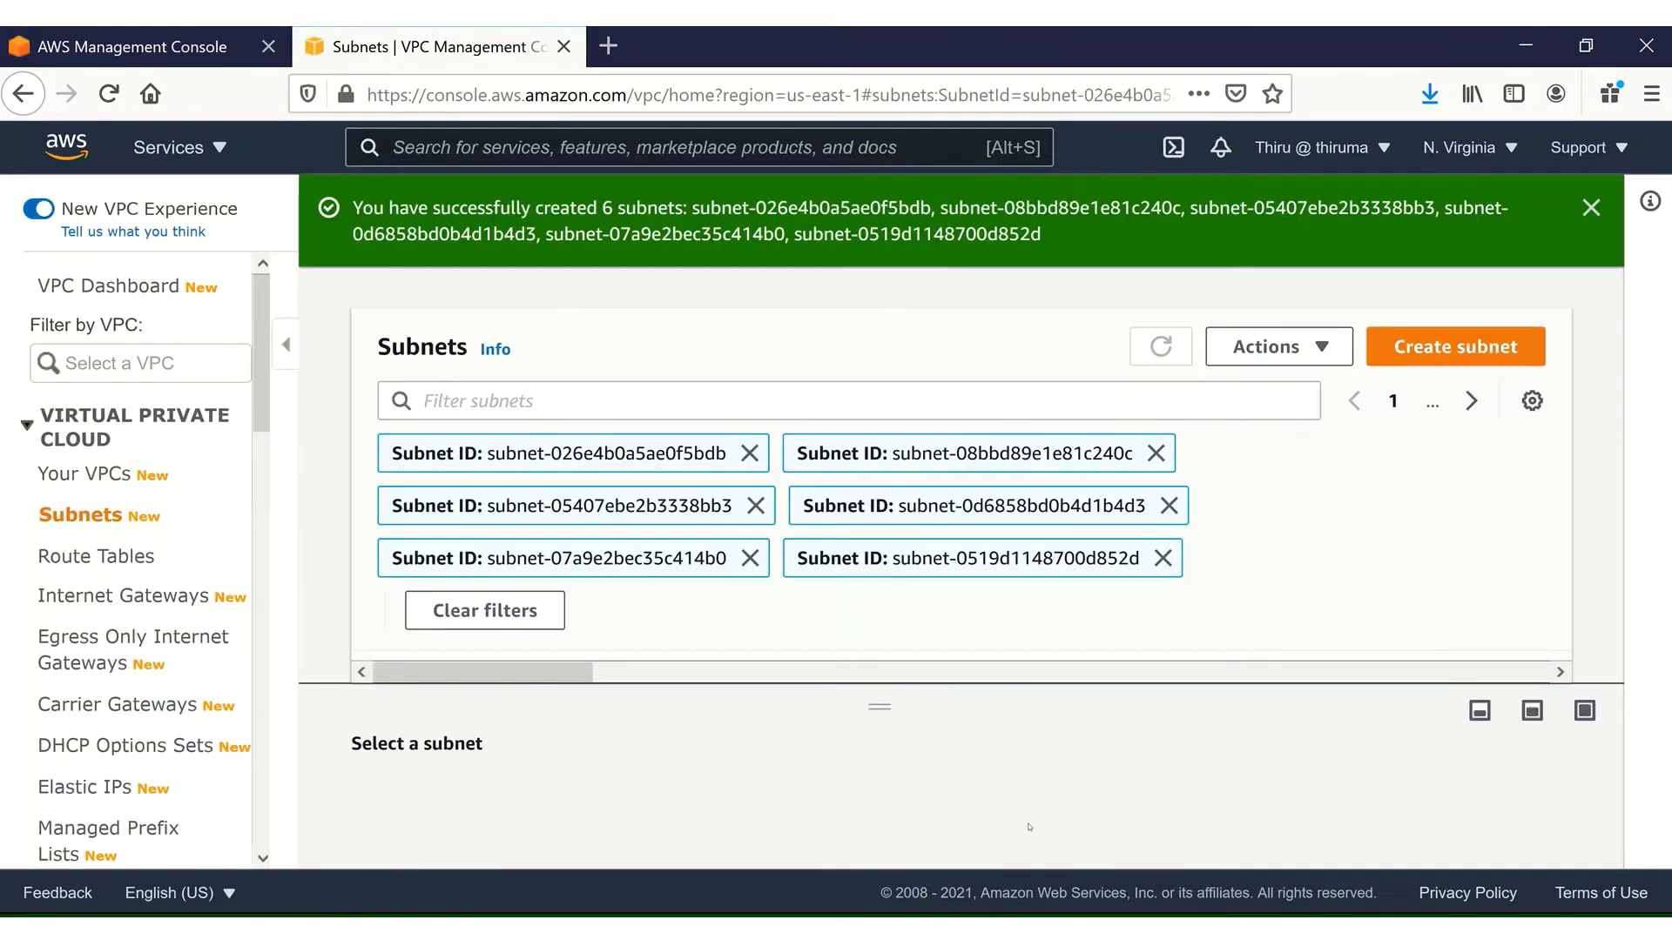
Show the full subnet list without ID filters and sort it by name in descending order to review the new subnets
click(83, 519)
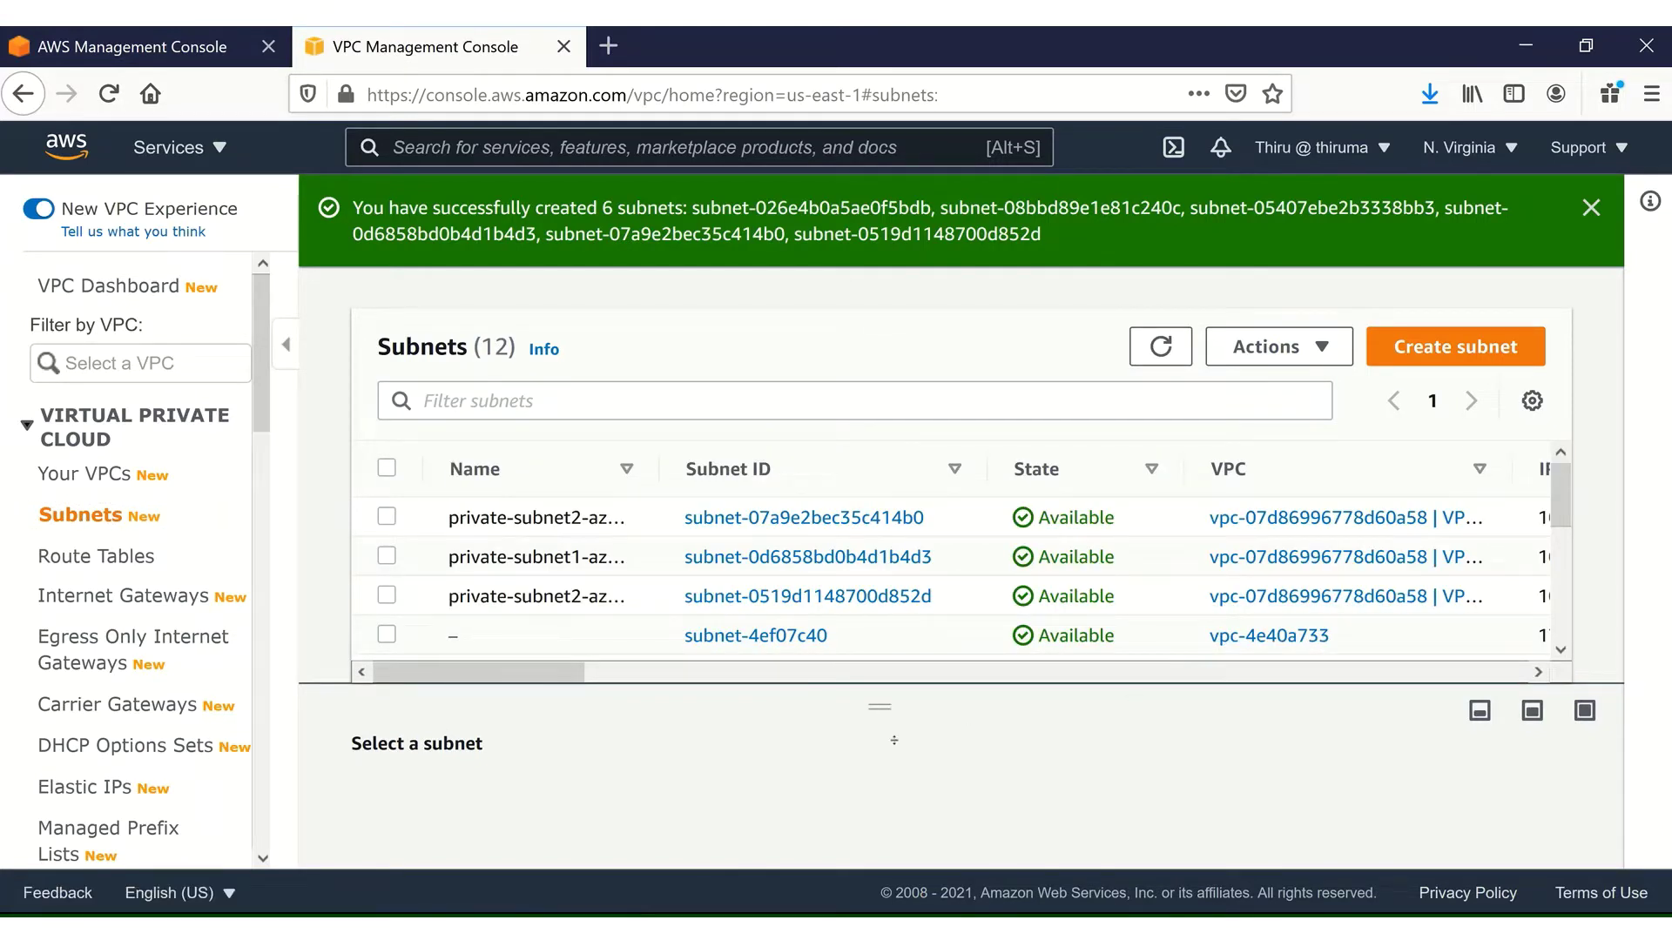
drag(894, 740, 894, 806)
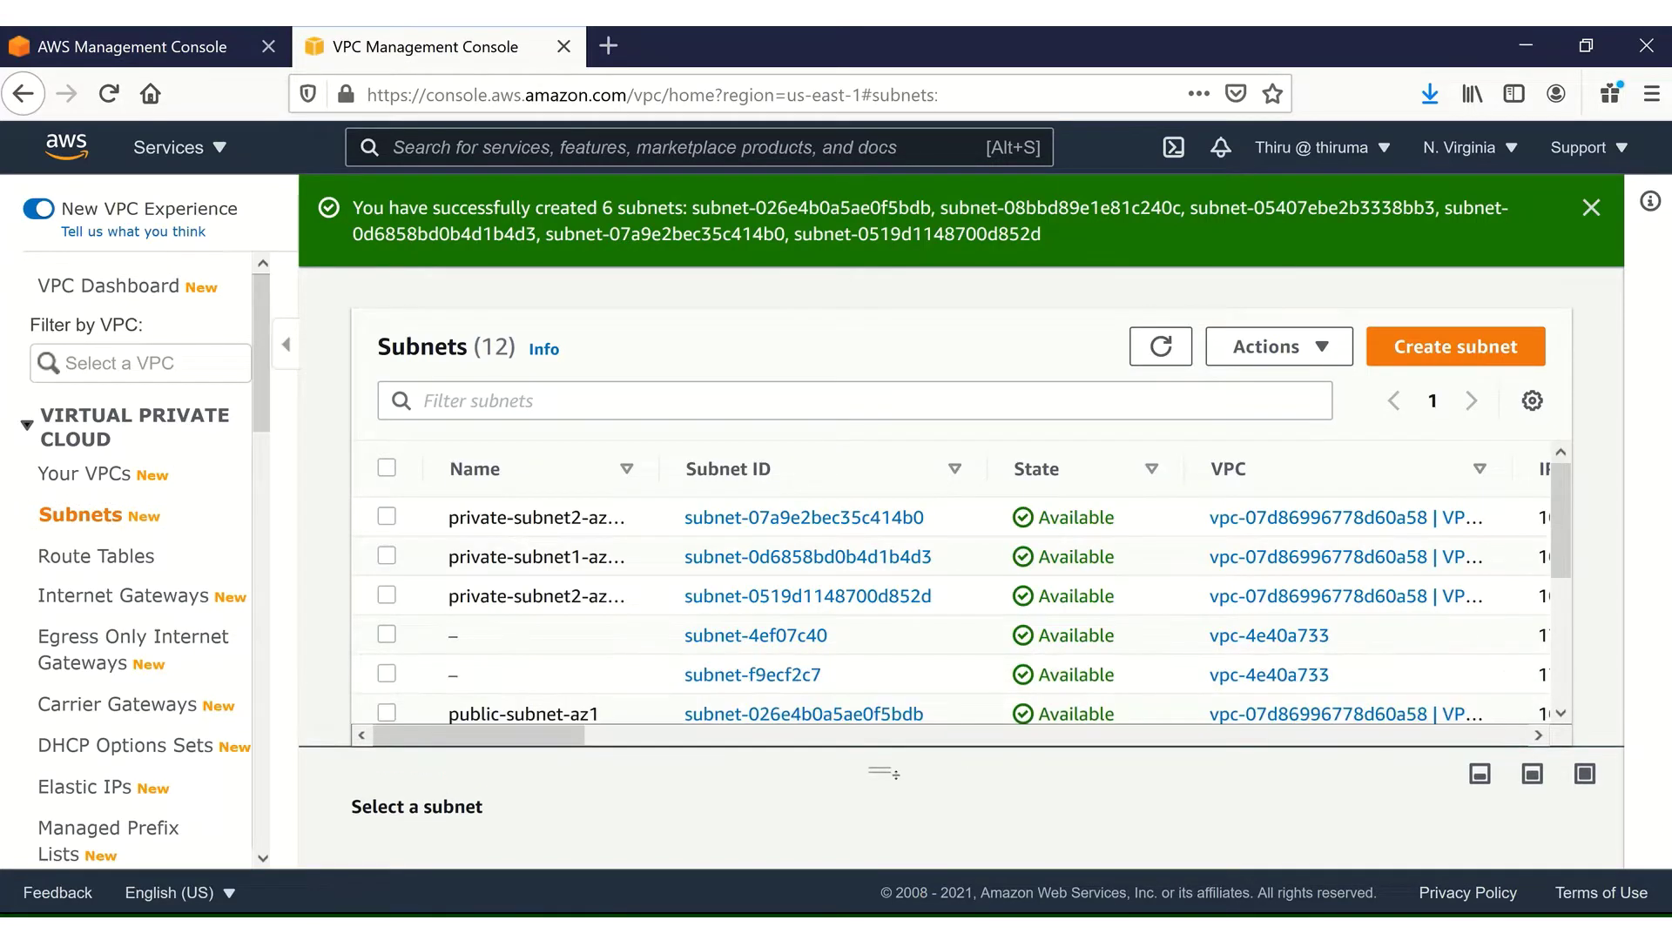
click(546, 470)
click(546, 470)
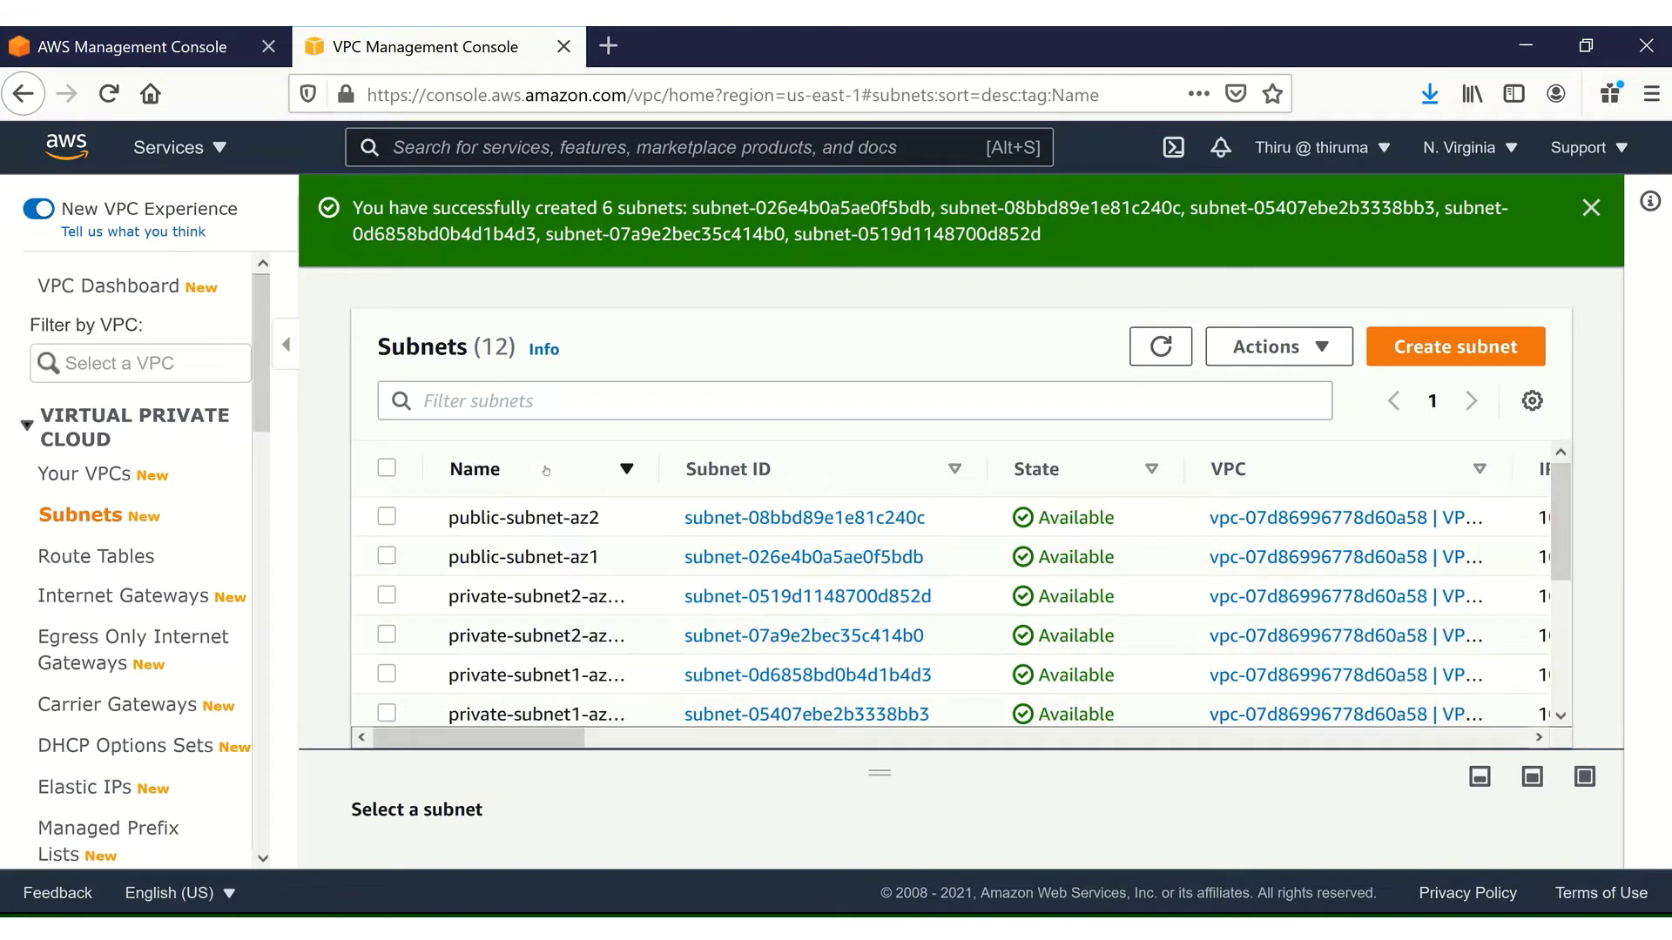
drag(873, 776, 881, 813)
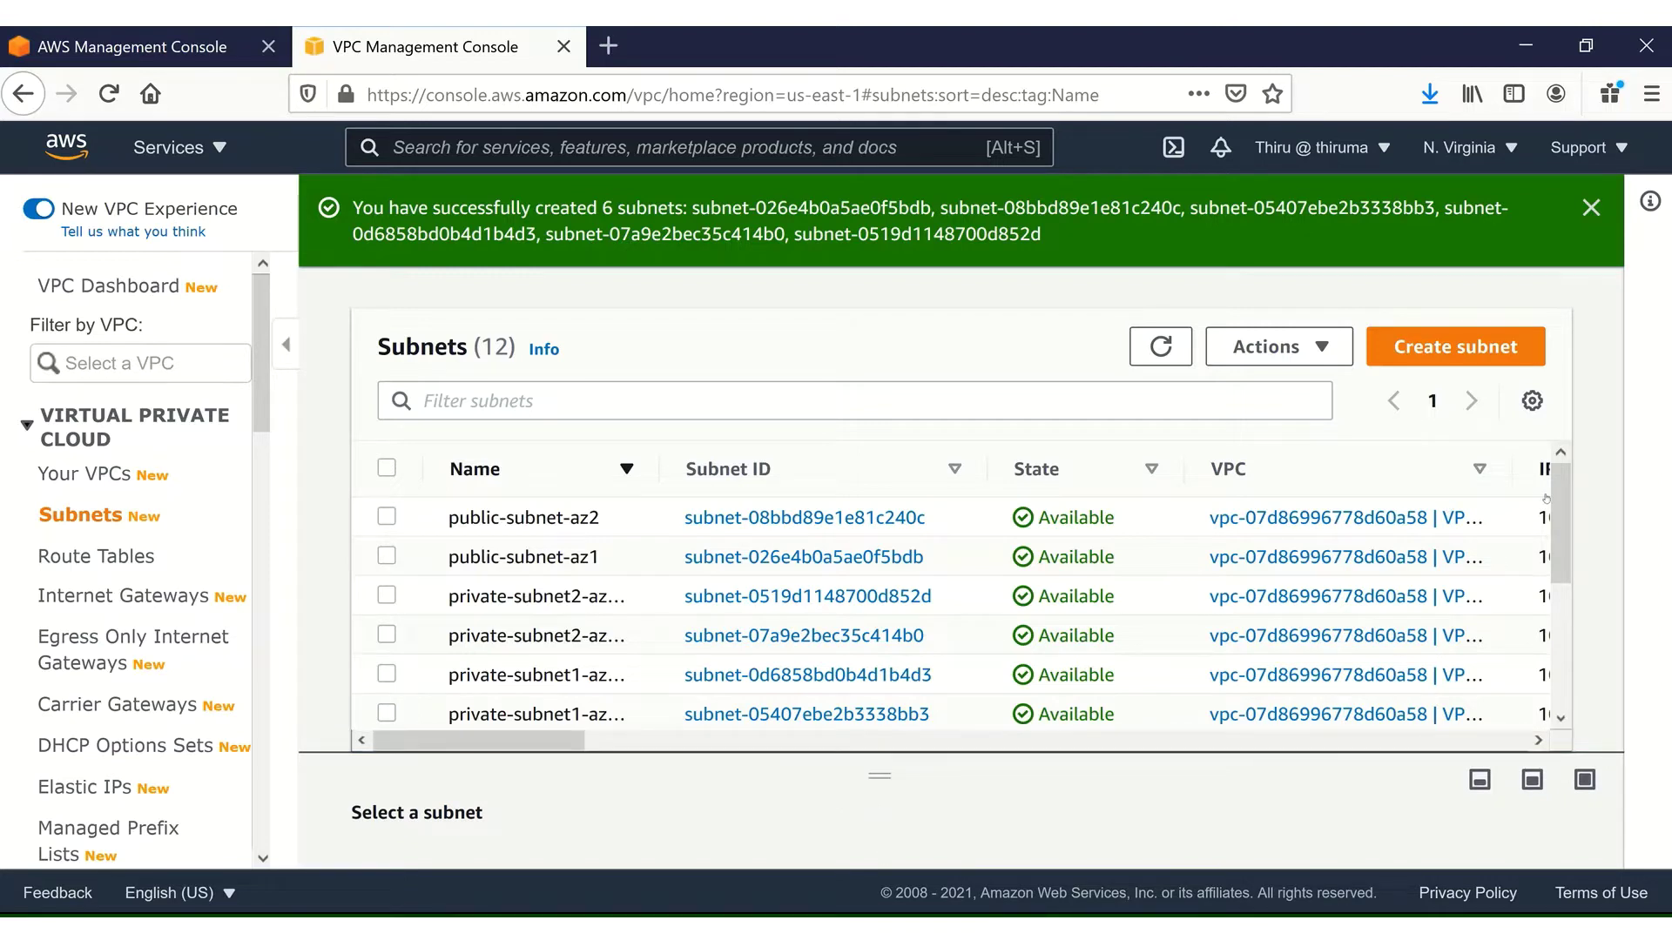
mouse_move(1565, 498)
mouse_down()
mouse_move(1567, 551)
mouse_move(1572, 484)
mouse_up()
Create an internet gateway with the name tag igw-vpc1
click(96, 589)
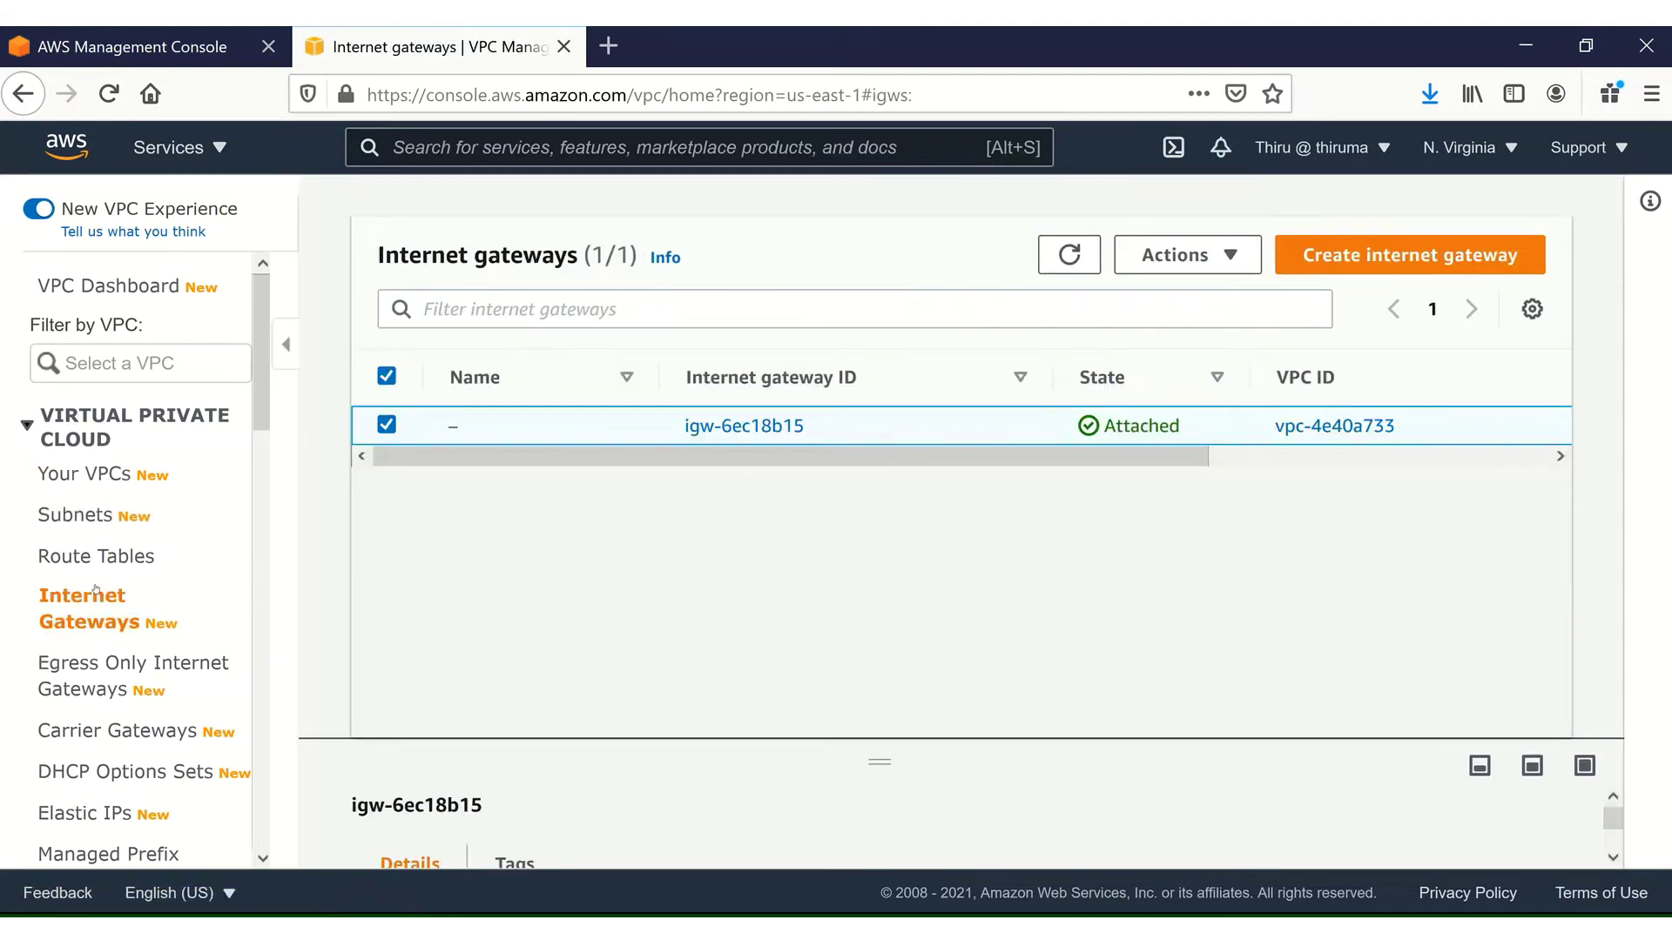
click(1369, 262)
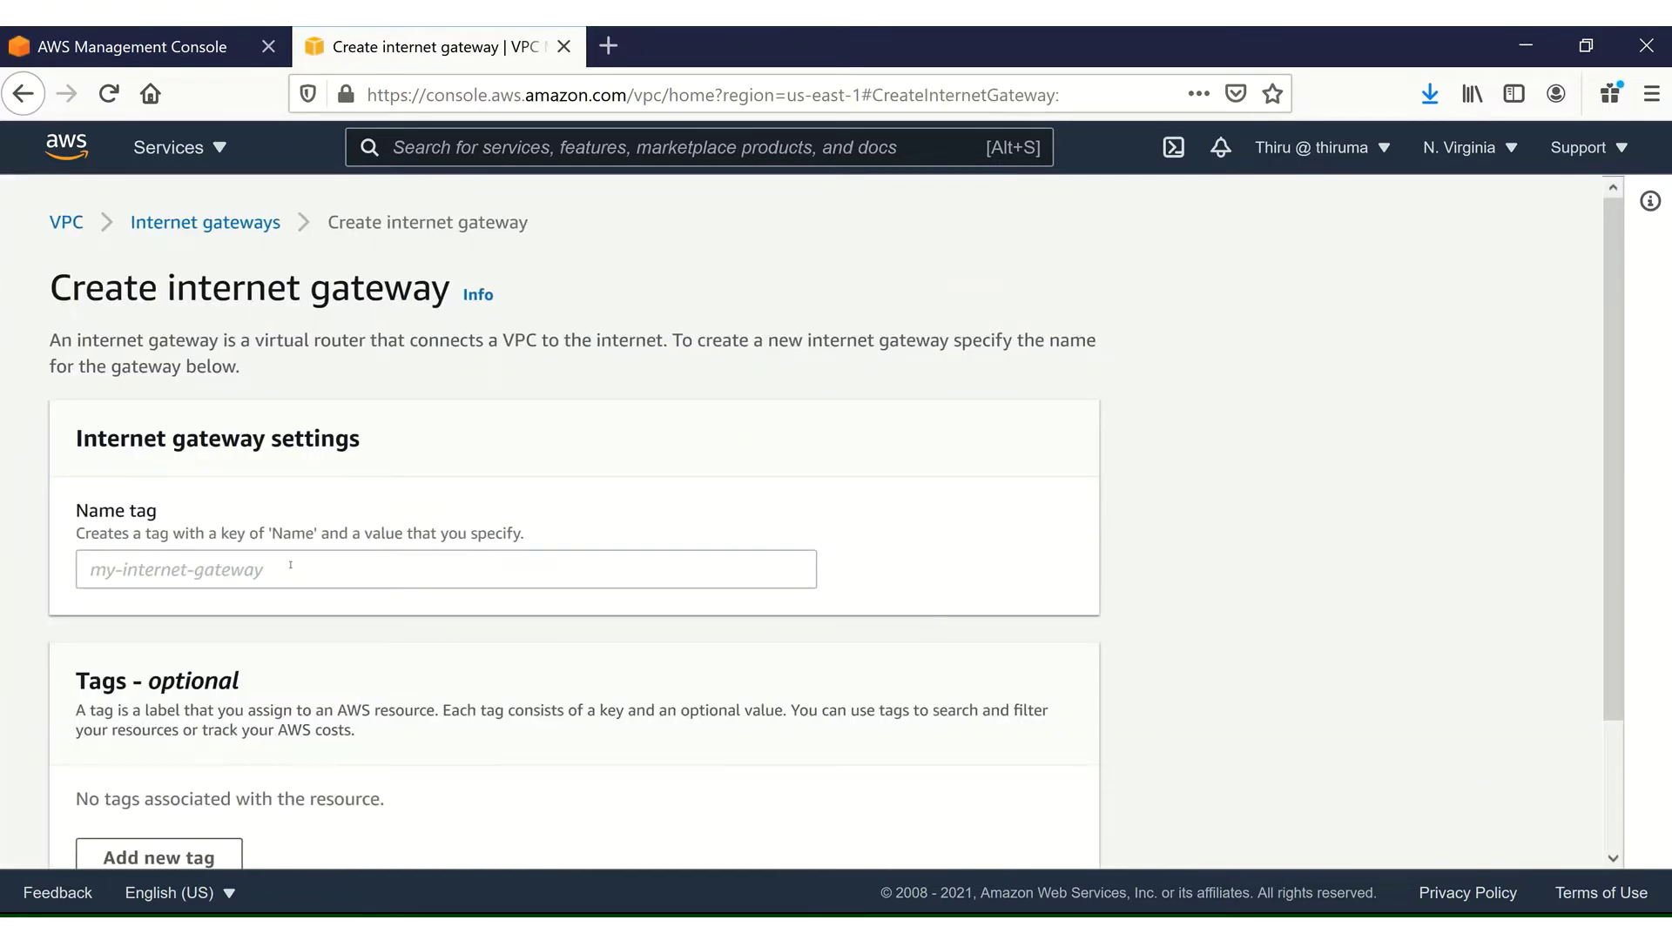
click(290, 565)
text(ig)
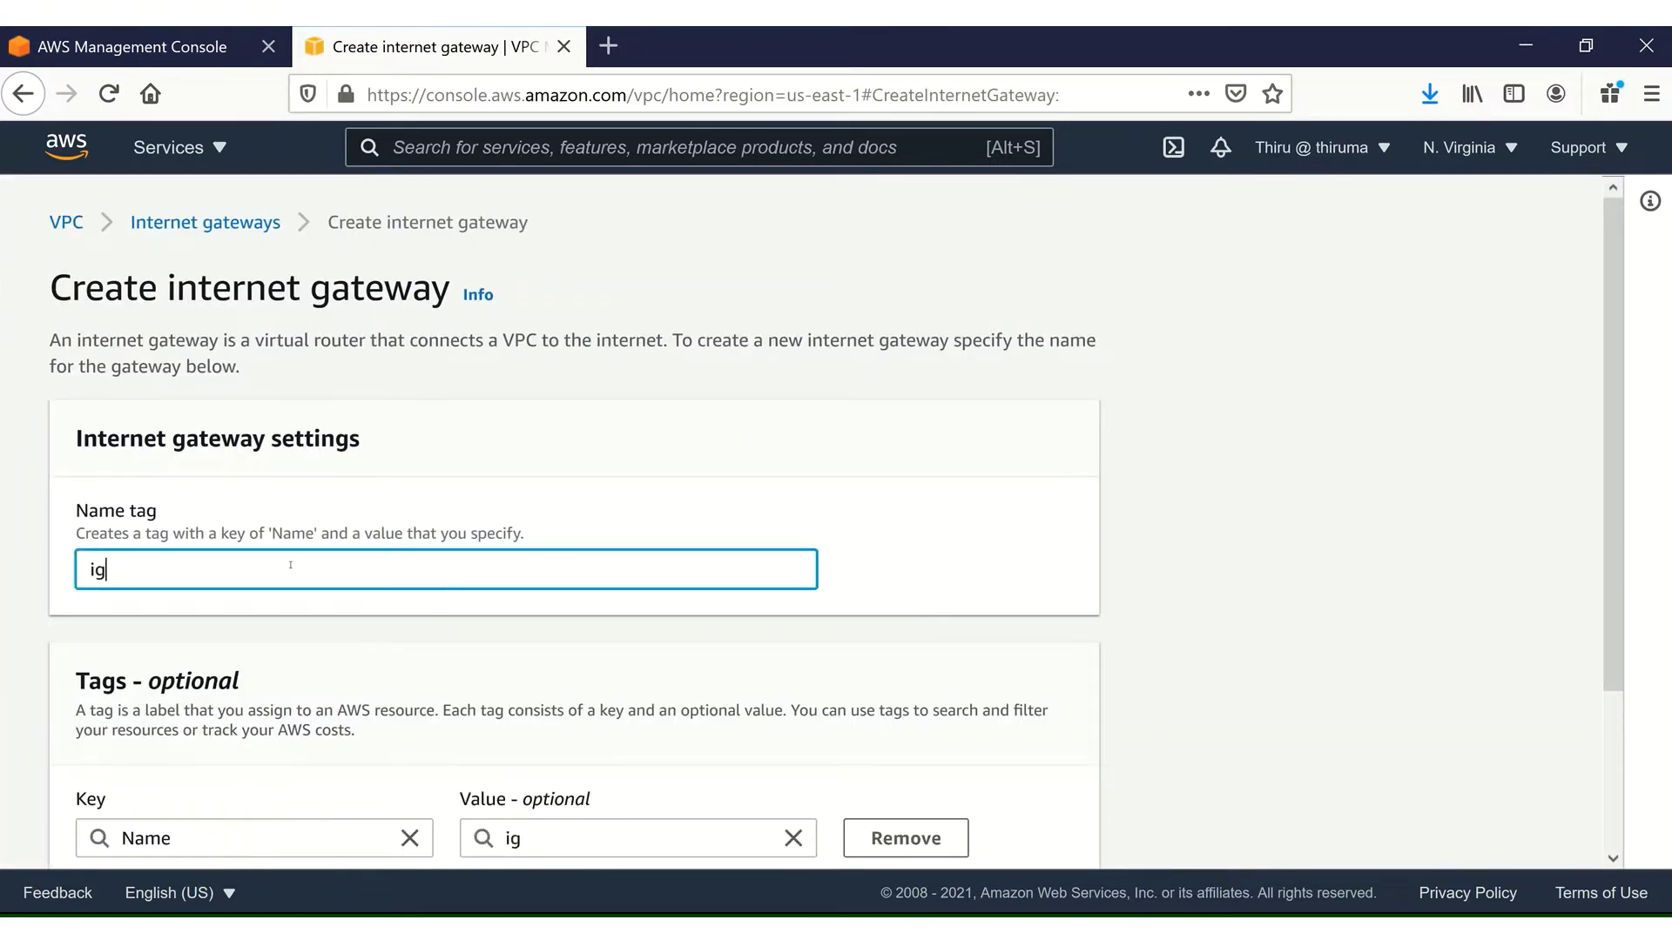
text(w1-vpc1)
click(132, 572)
key(BackSpace)
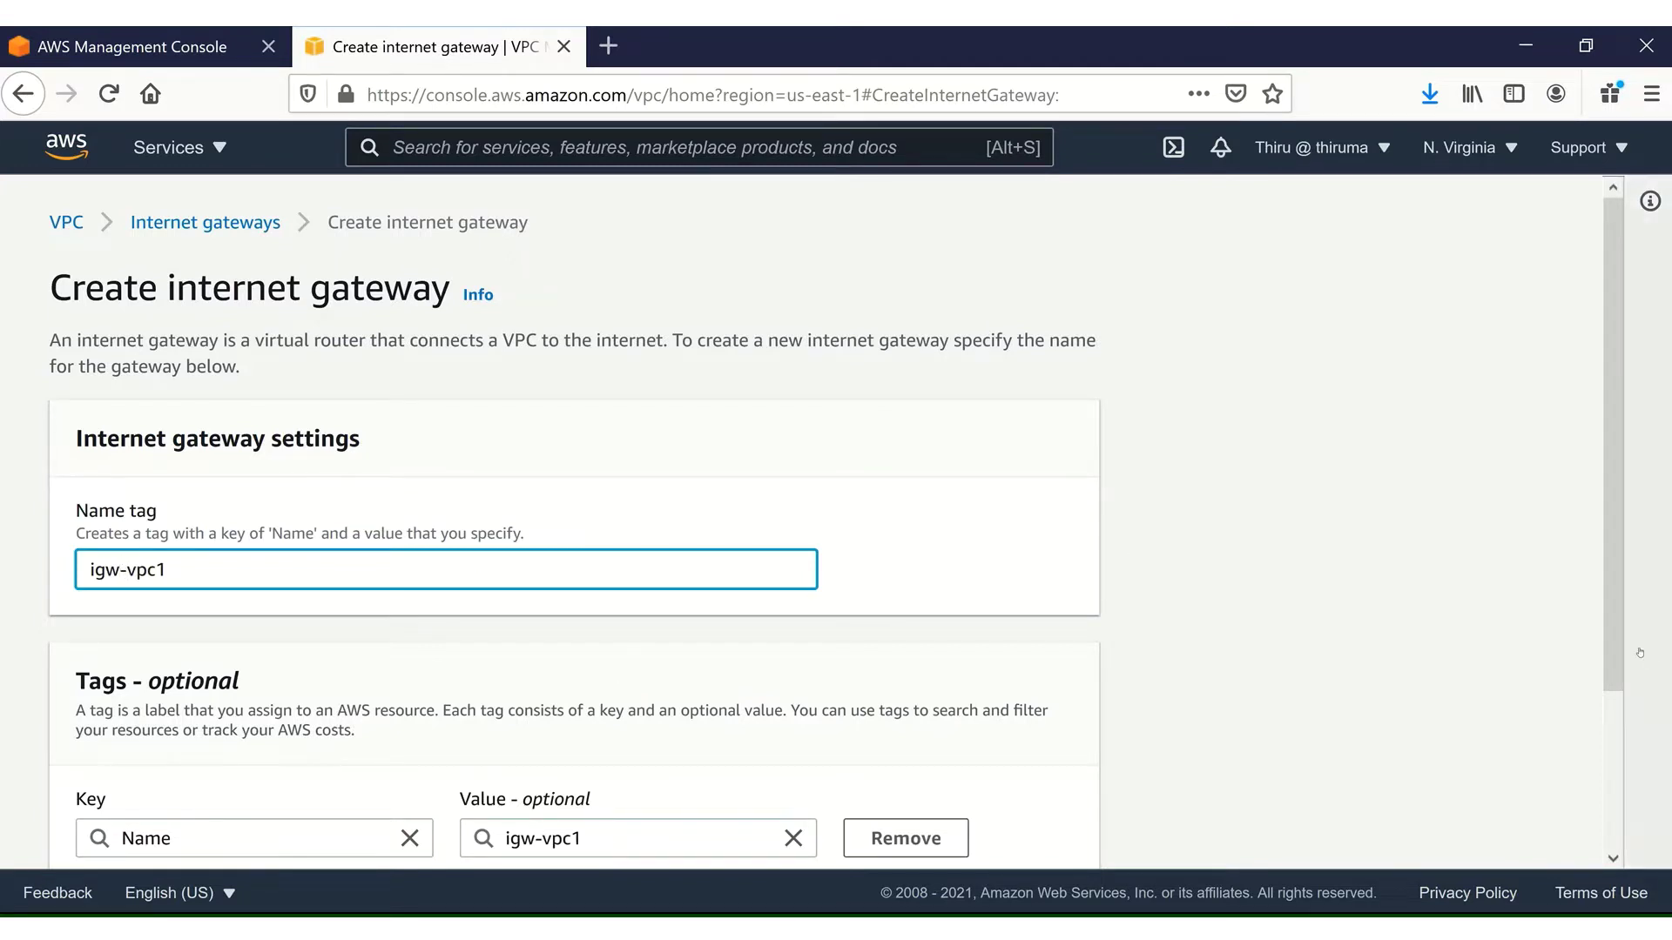
drag(1615, 653, 1648, 852)
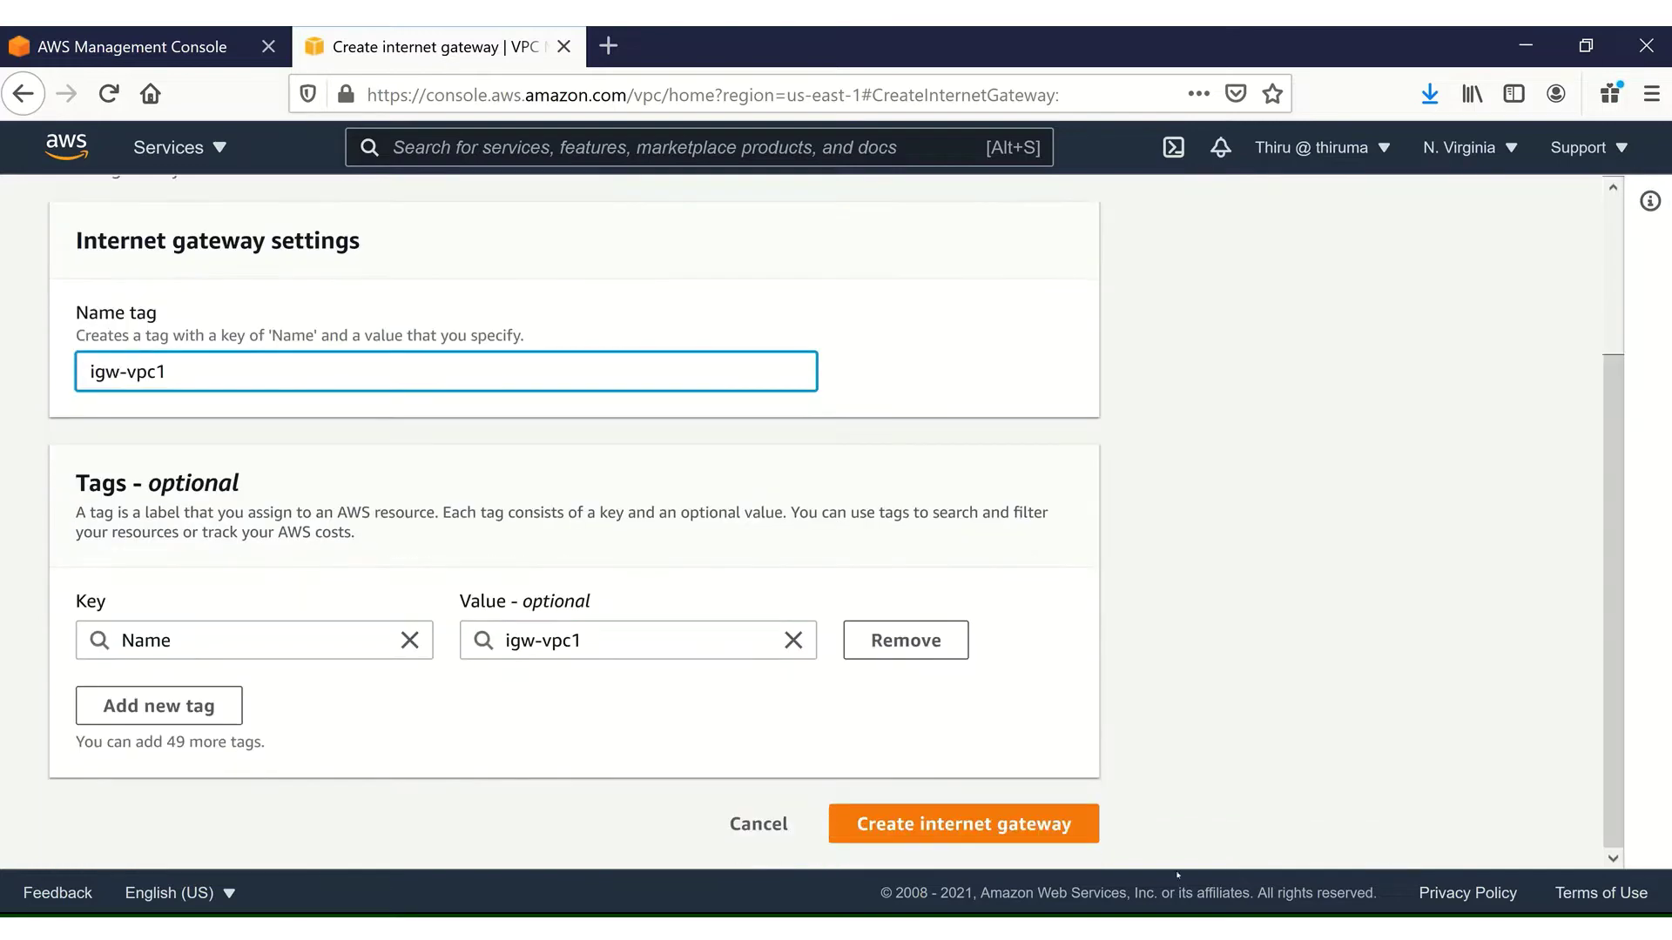
click(1002, 831)
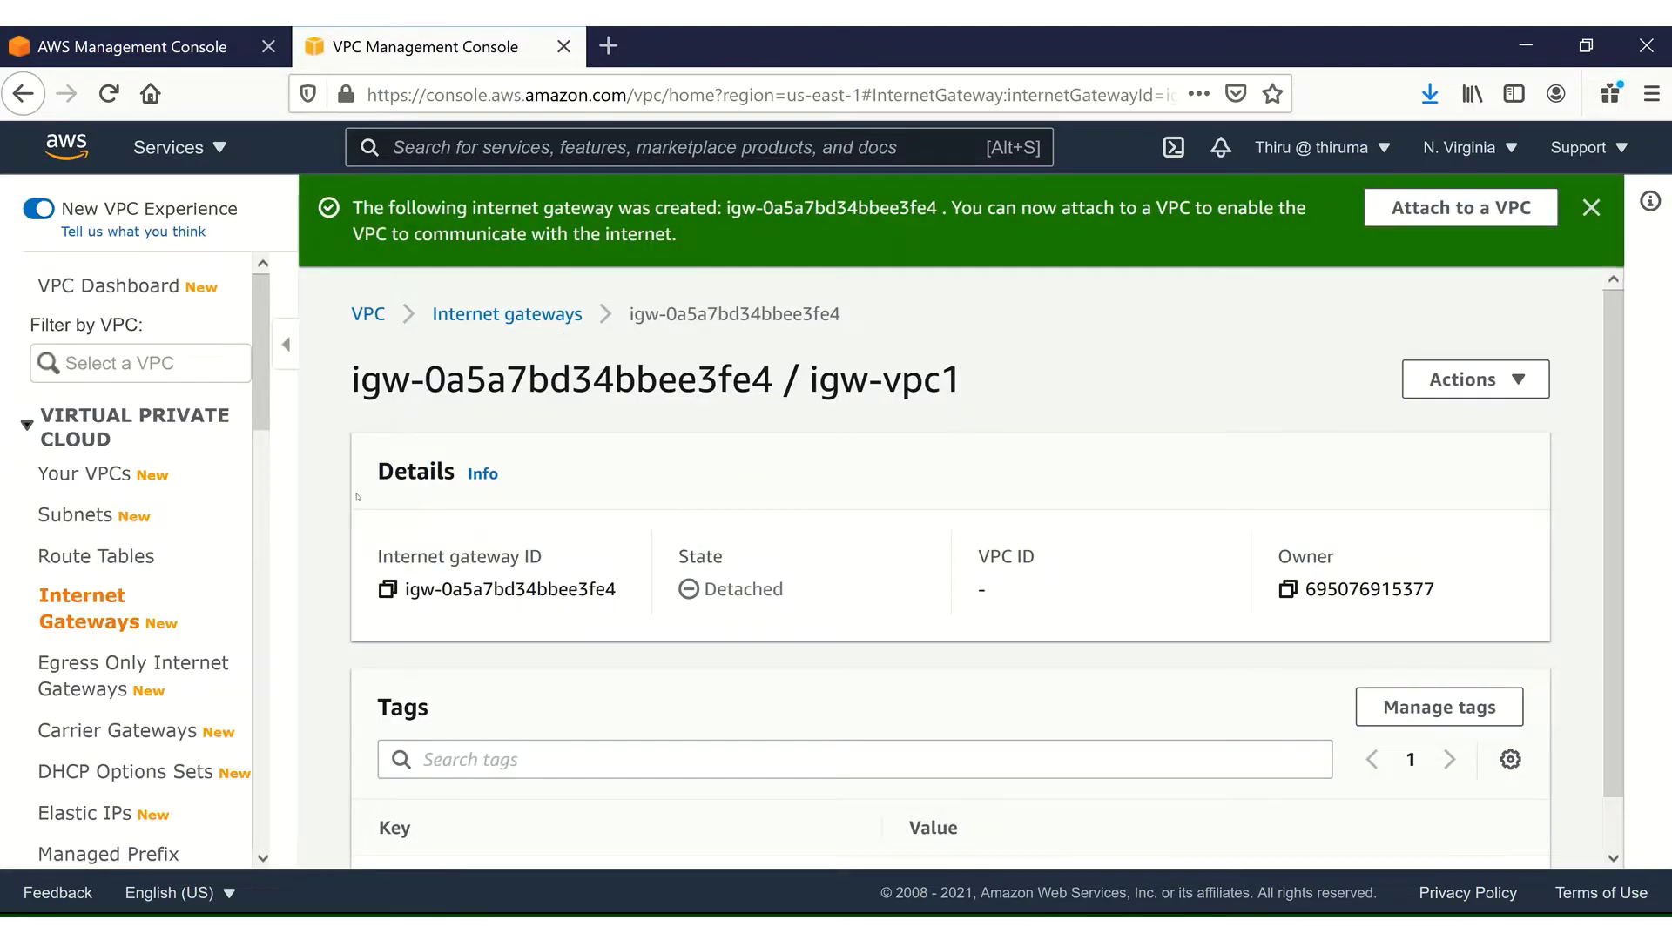
Attach the internet gateway igw-vpc1 to VPC1 (vpc-07d86996778d60a58)
click(512, 314)
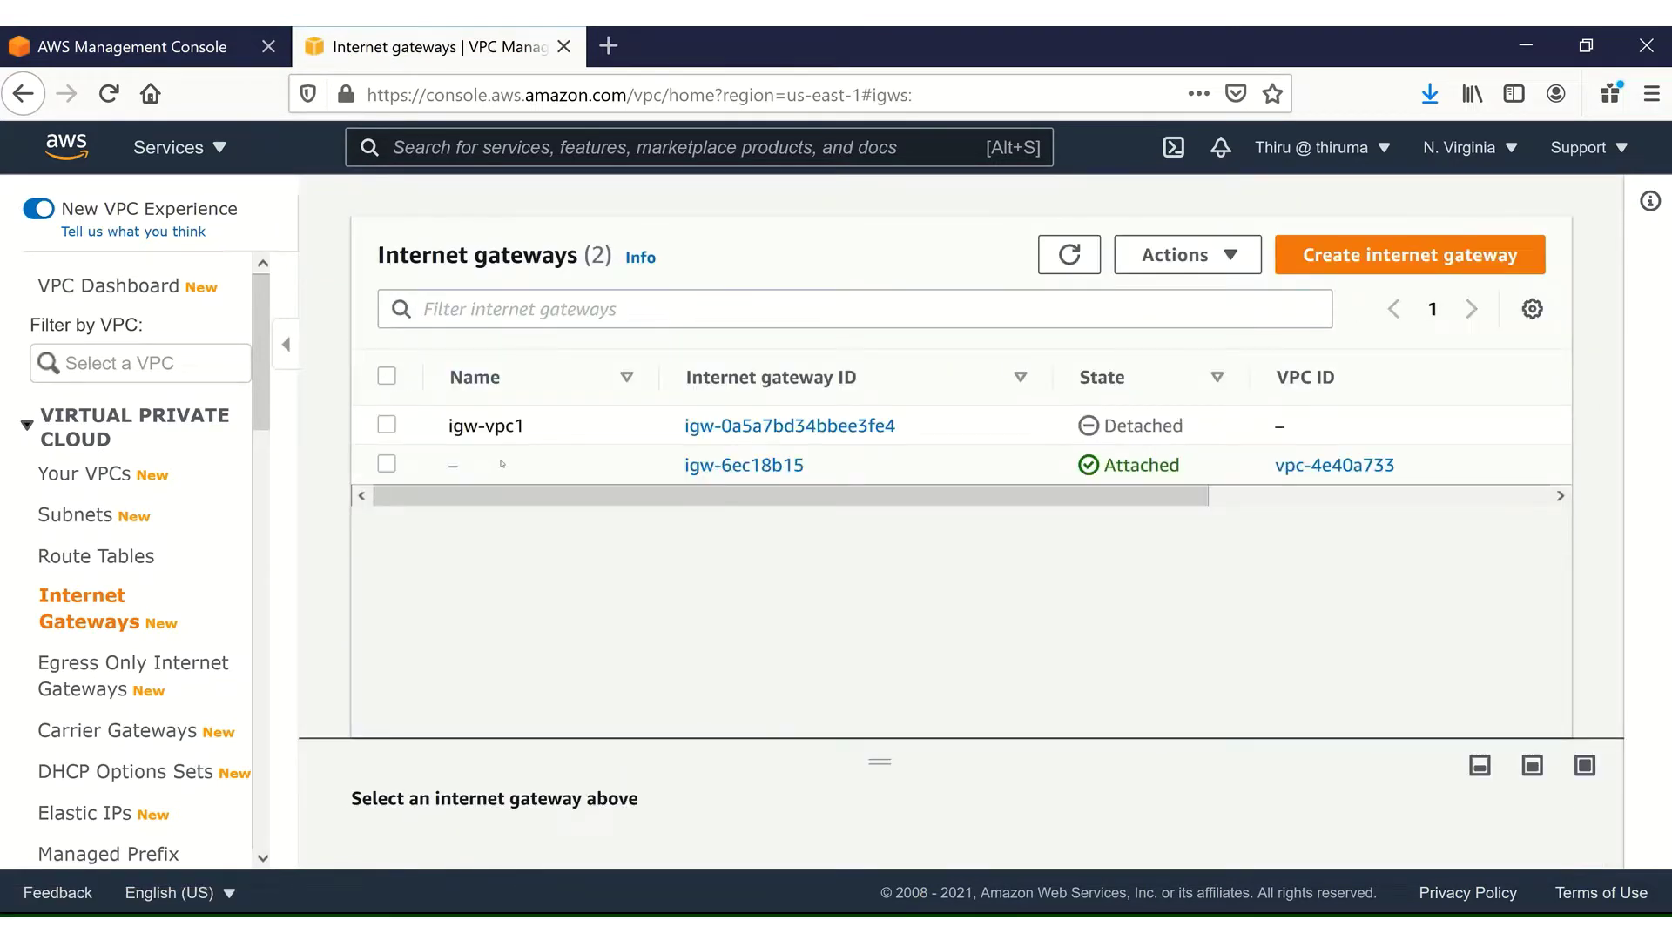
click(386, 425)
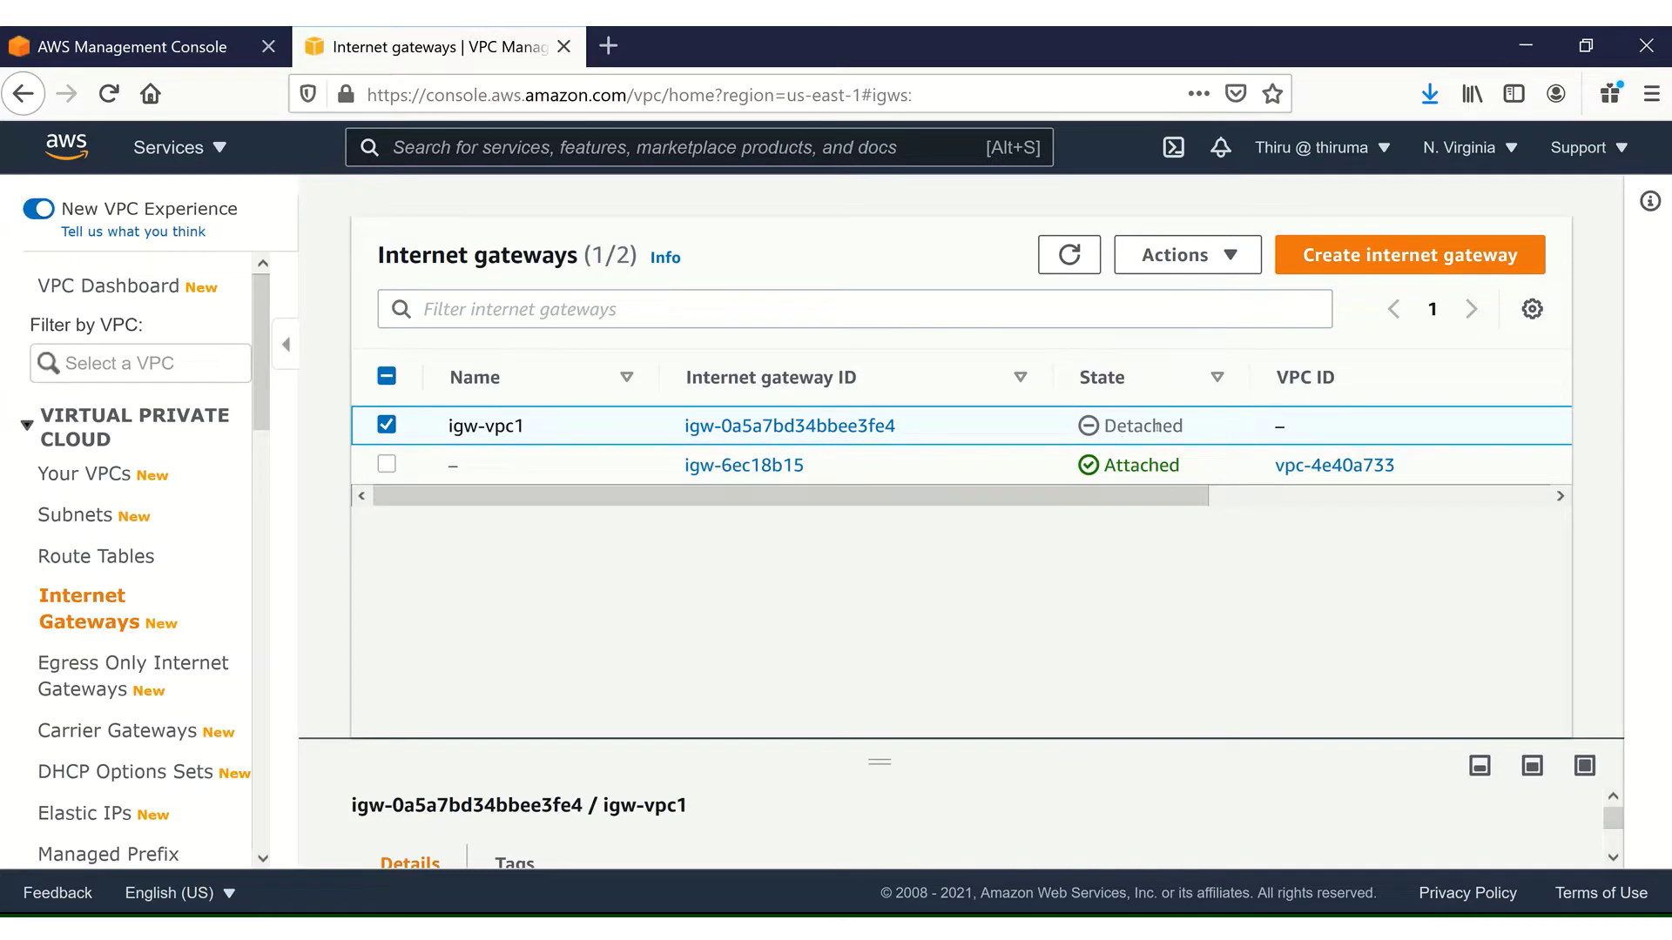
click(1212, 257)
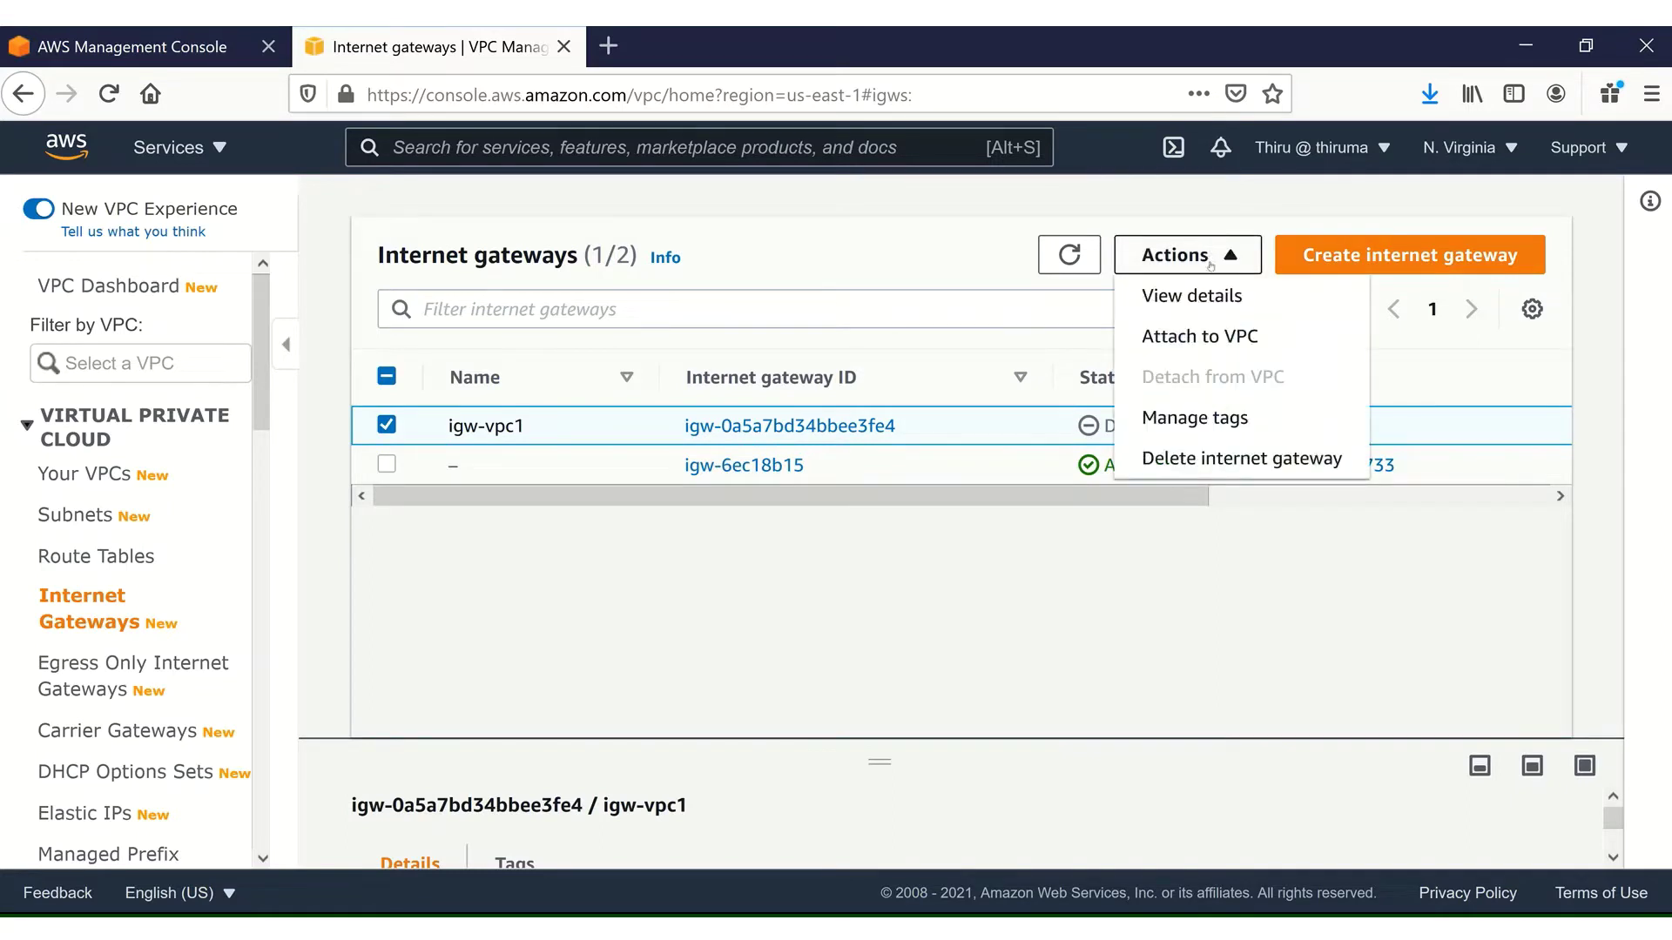
click(1214, 335)
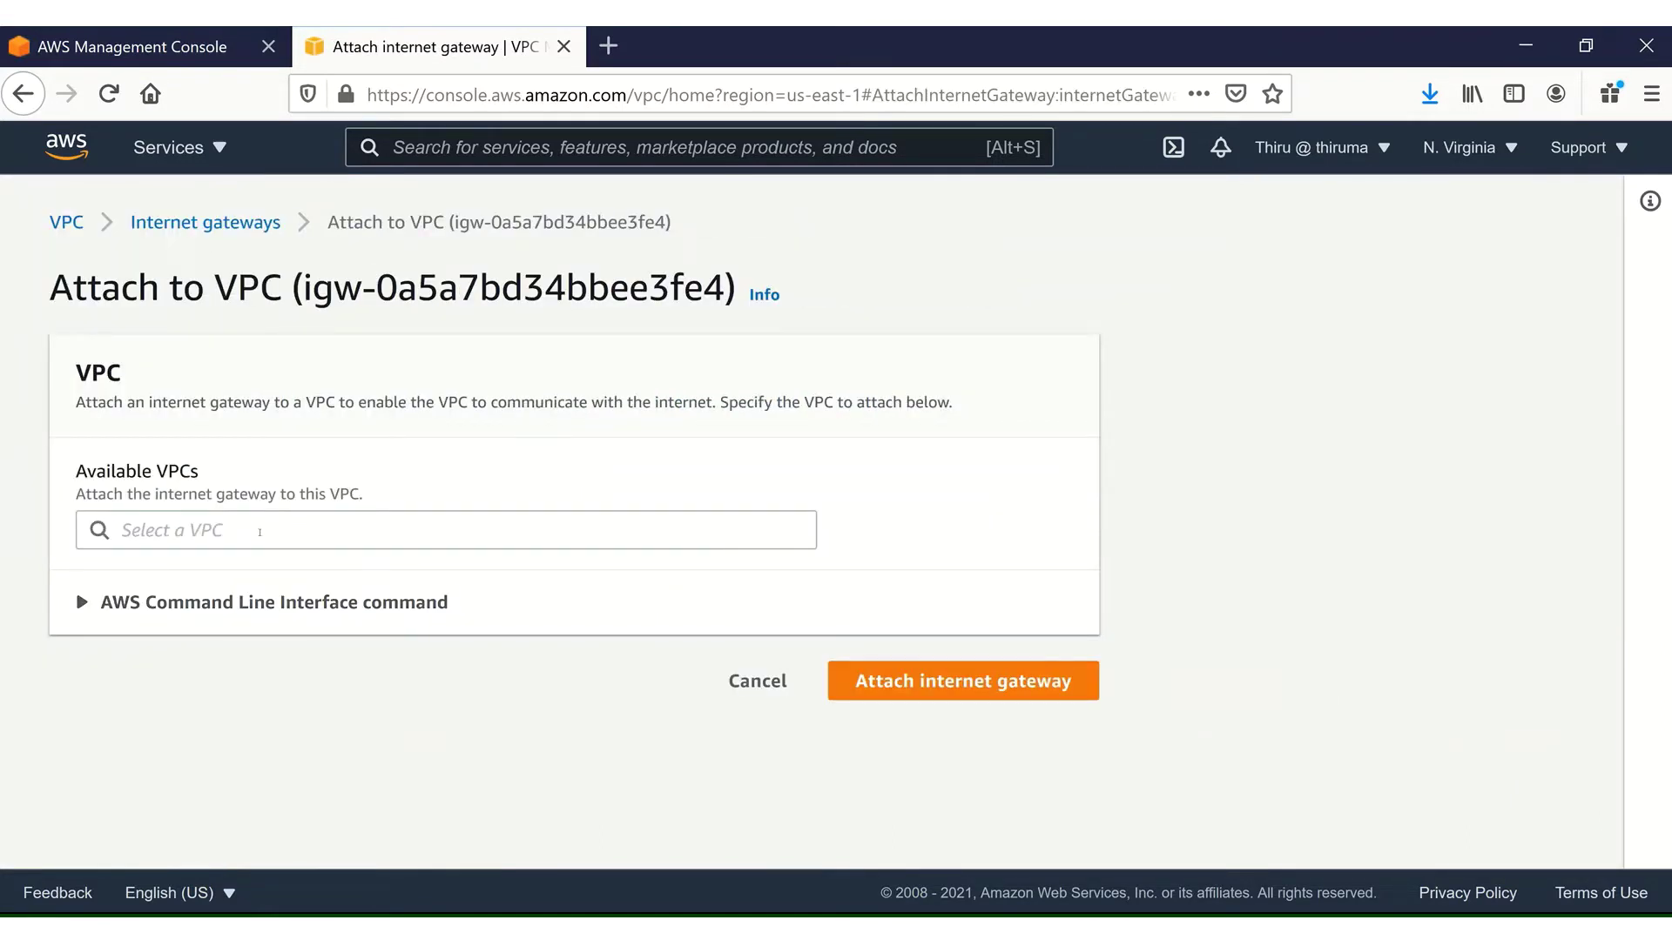
click(228, 531)
click(220, 570)
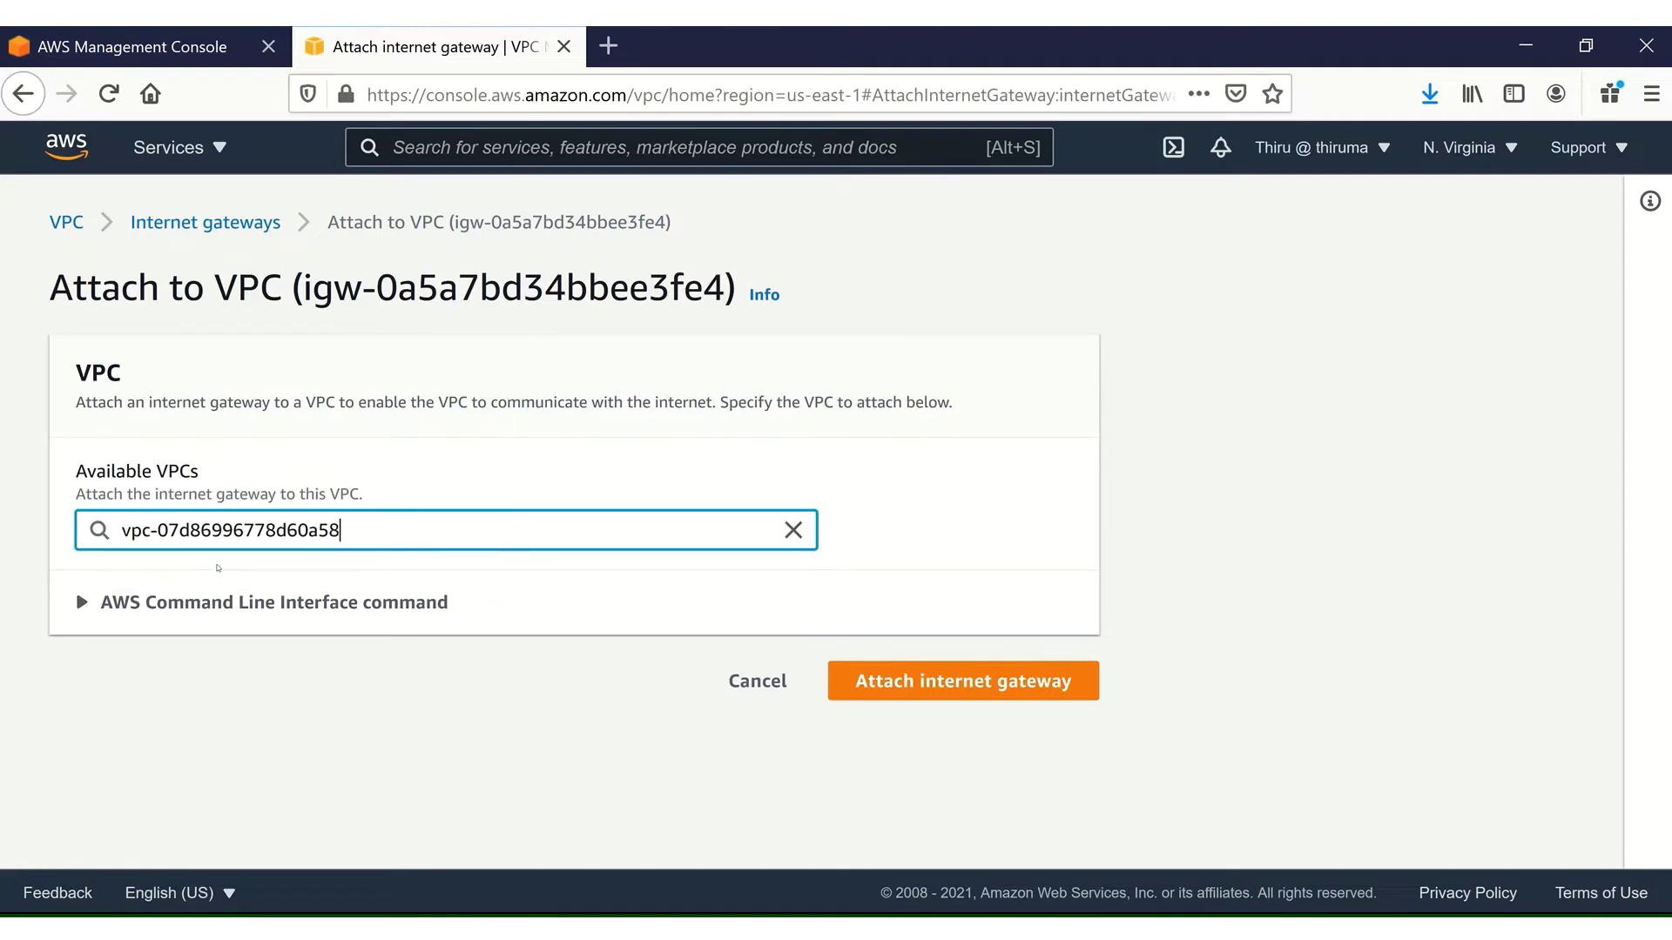
click(984, 691)
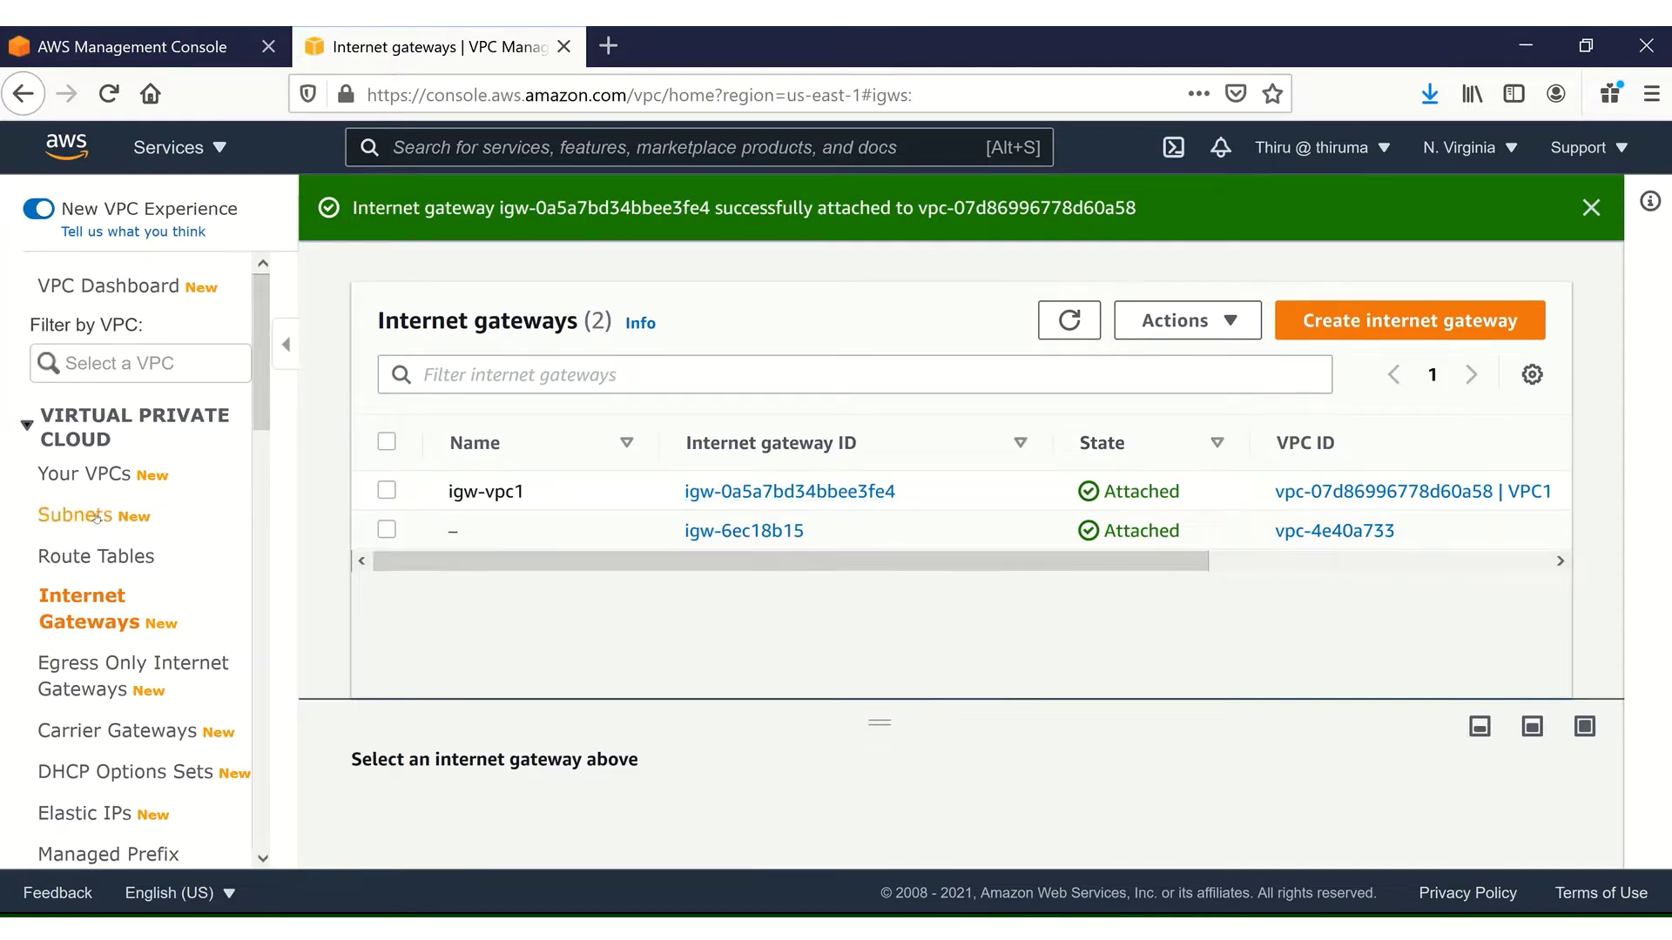
Examine the subnet associations of VPC1's main route table, rtb-0307c69f8e45e3abb
click(93, 558)
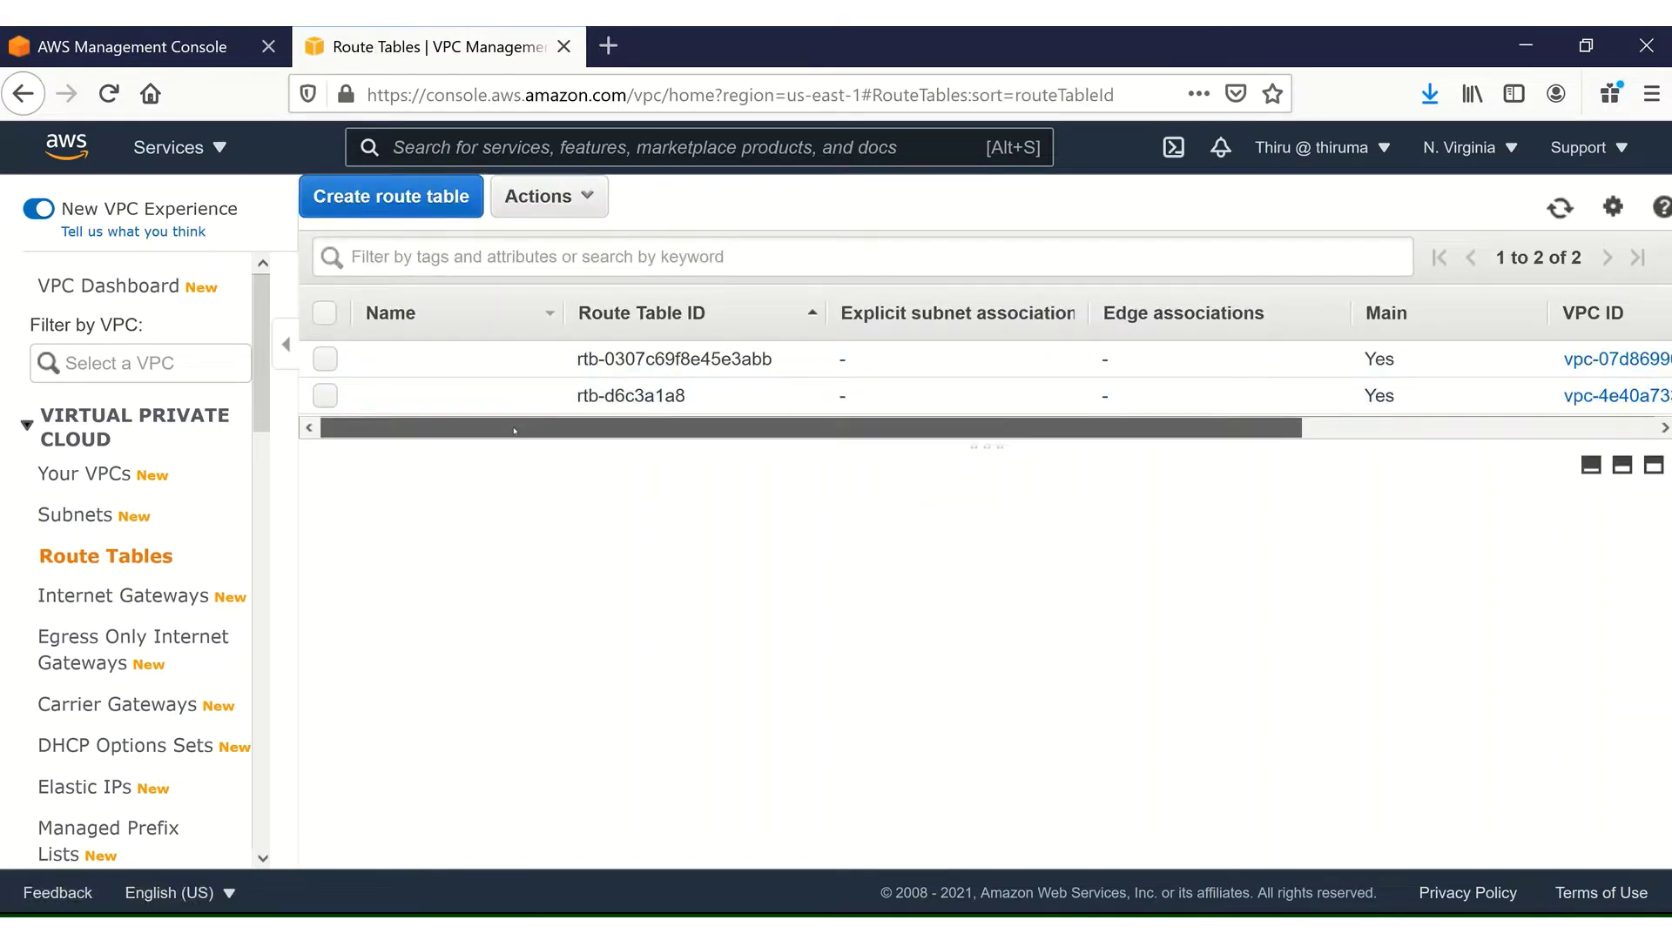
drag(558, 429, 513, 433)
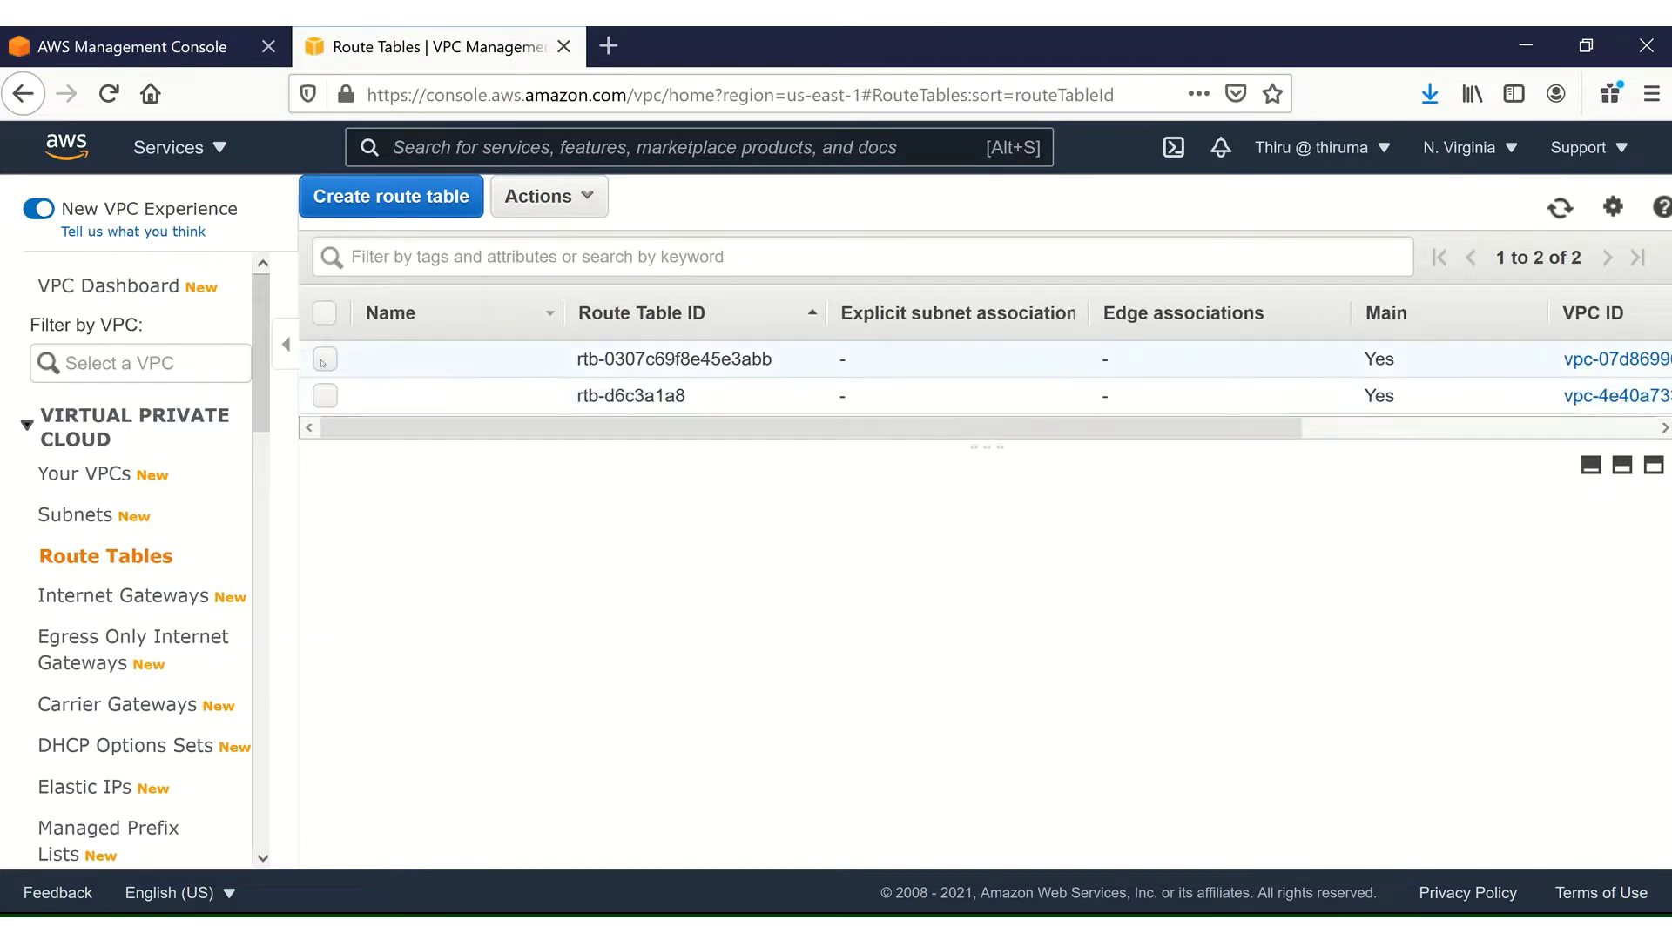
click(323, 359)
click(735, 528)
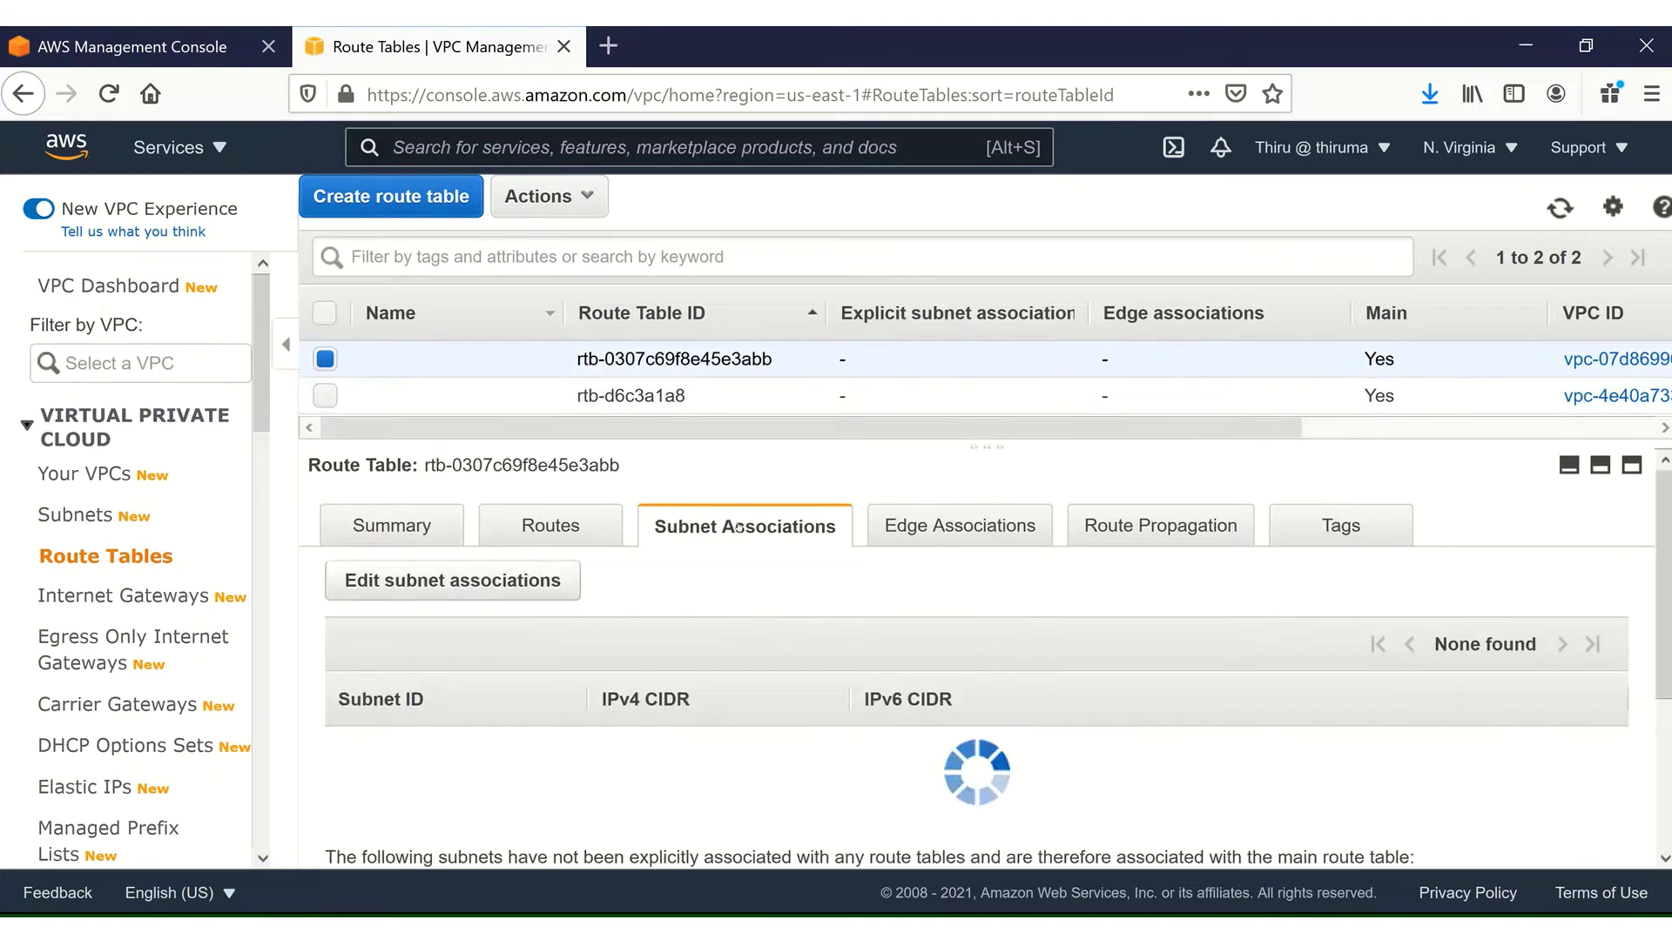
drag(1663, 669, 1663, 592)
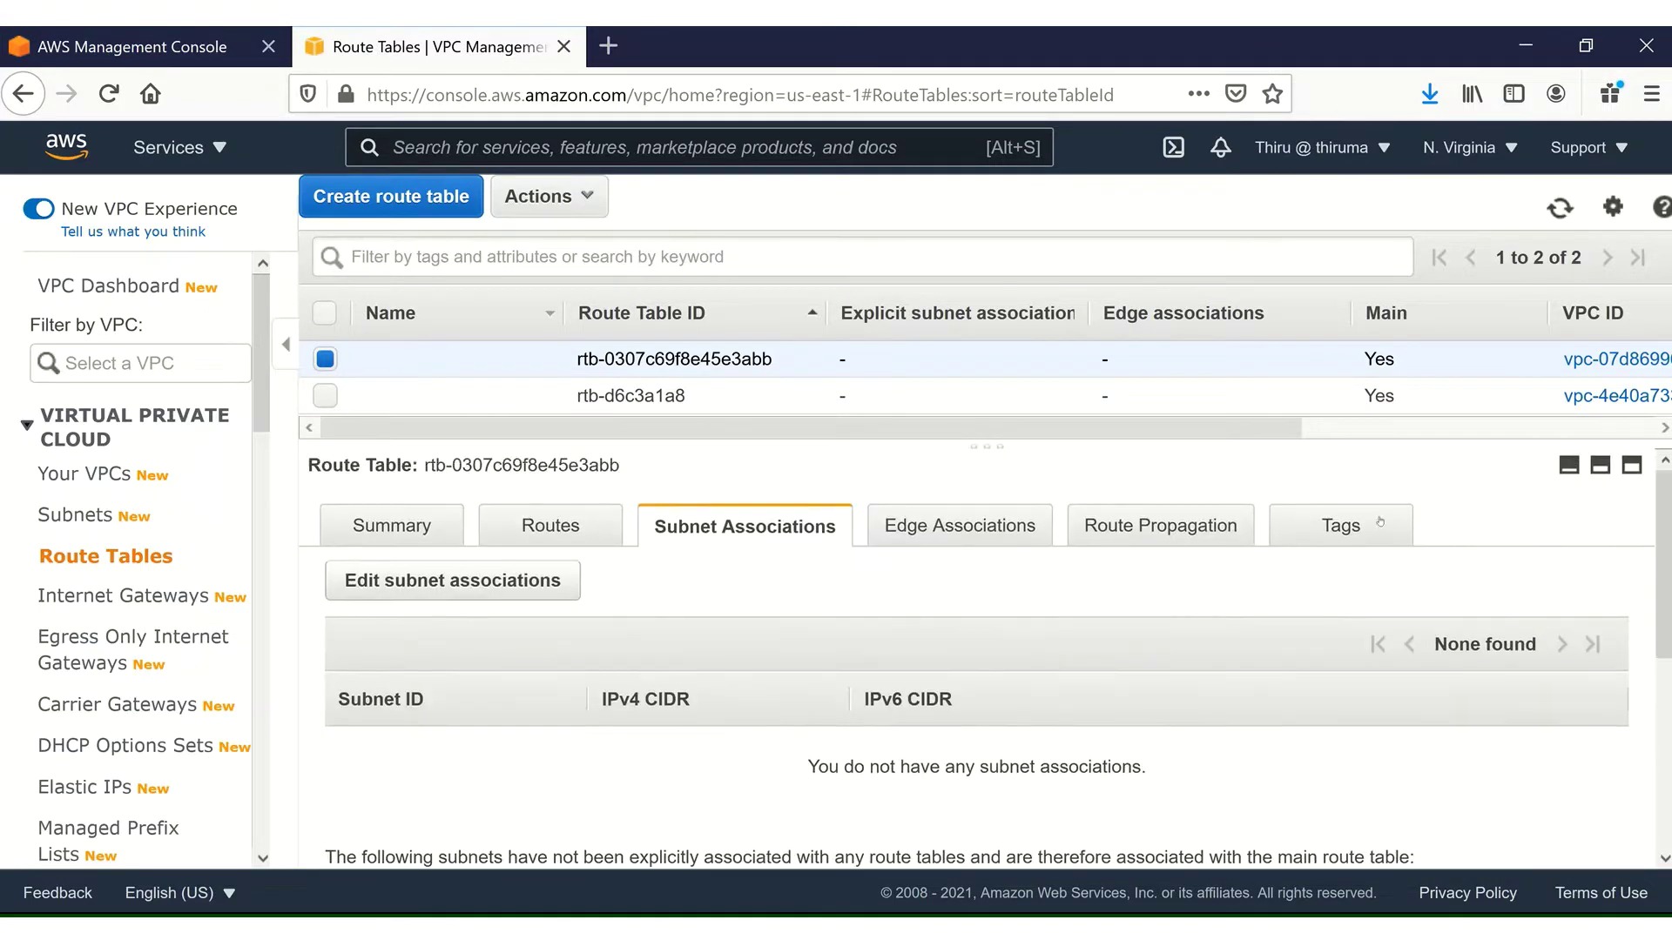
click(325, 360)
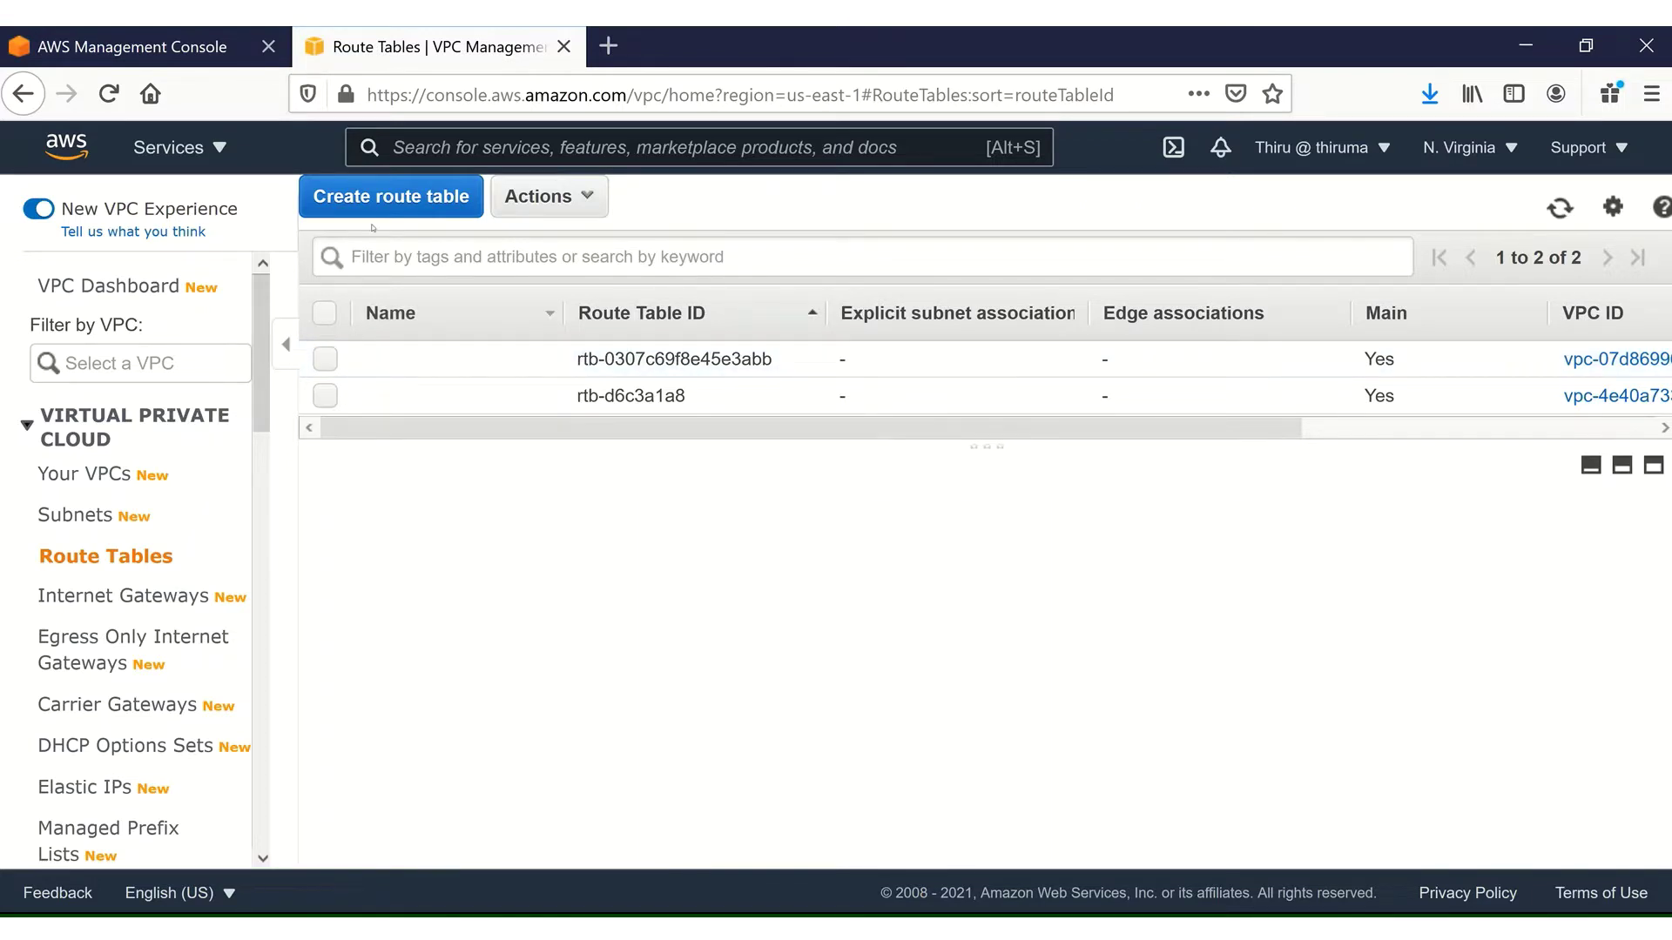
Create a route table with the name tag Public_RT in VPC1 (vpc-07d86996778d60a58)
click(380, 193)
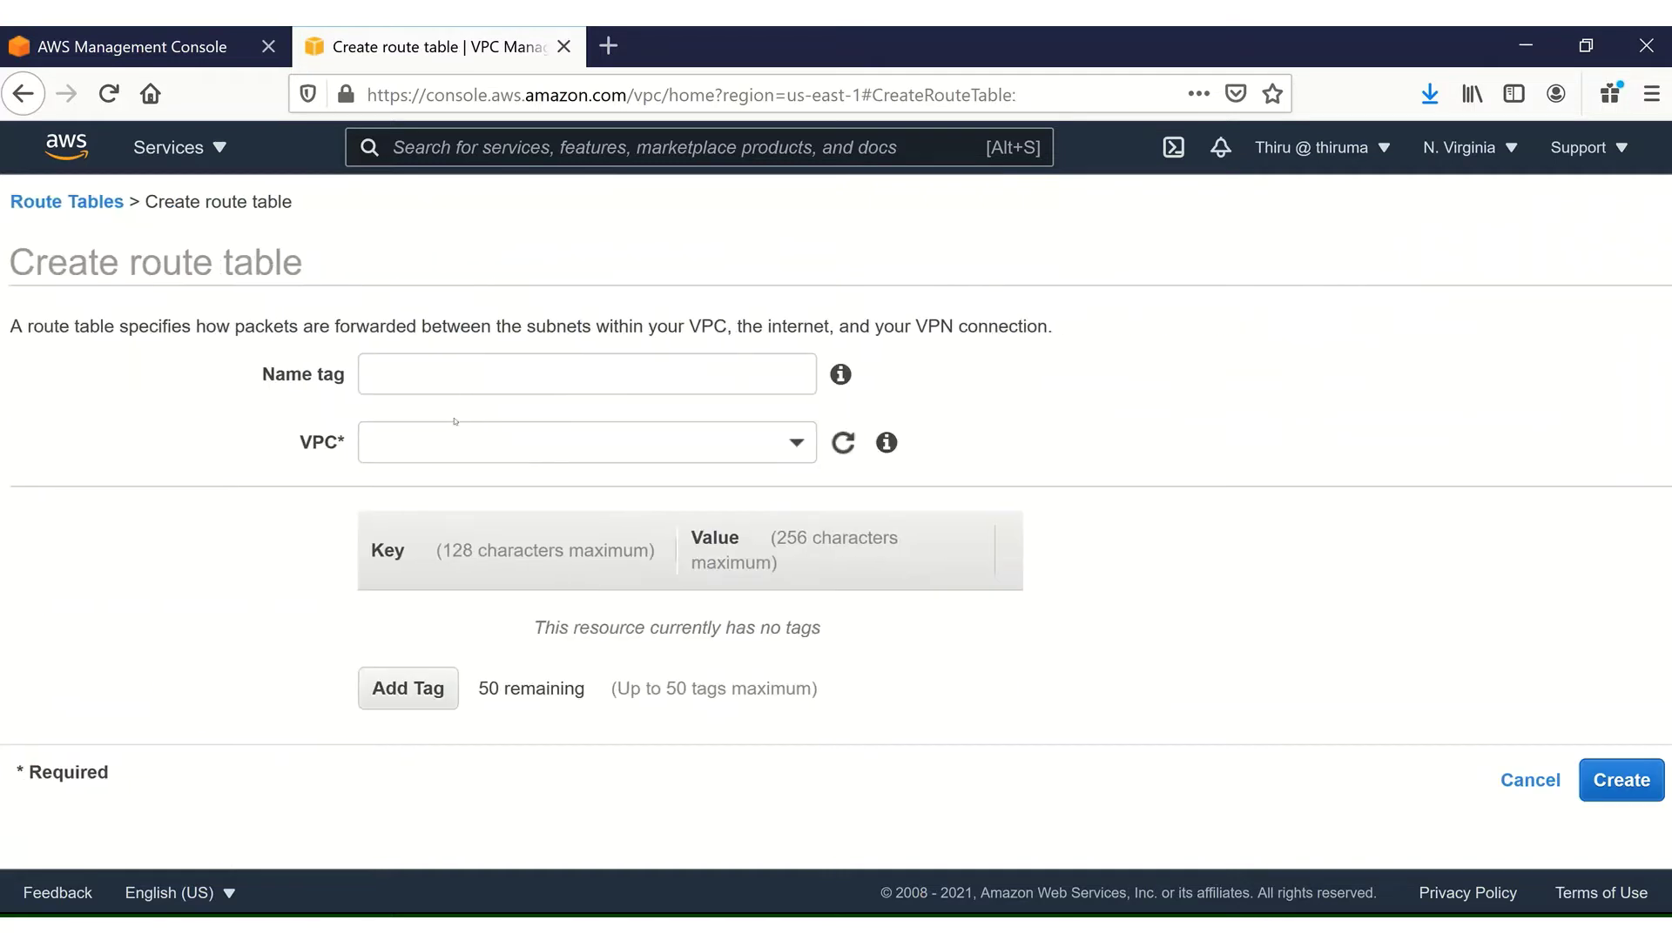
click(423, 372)
text(Public)
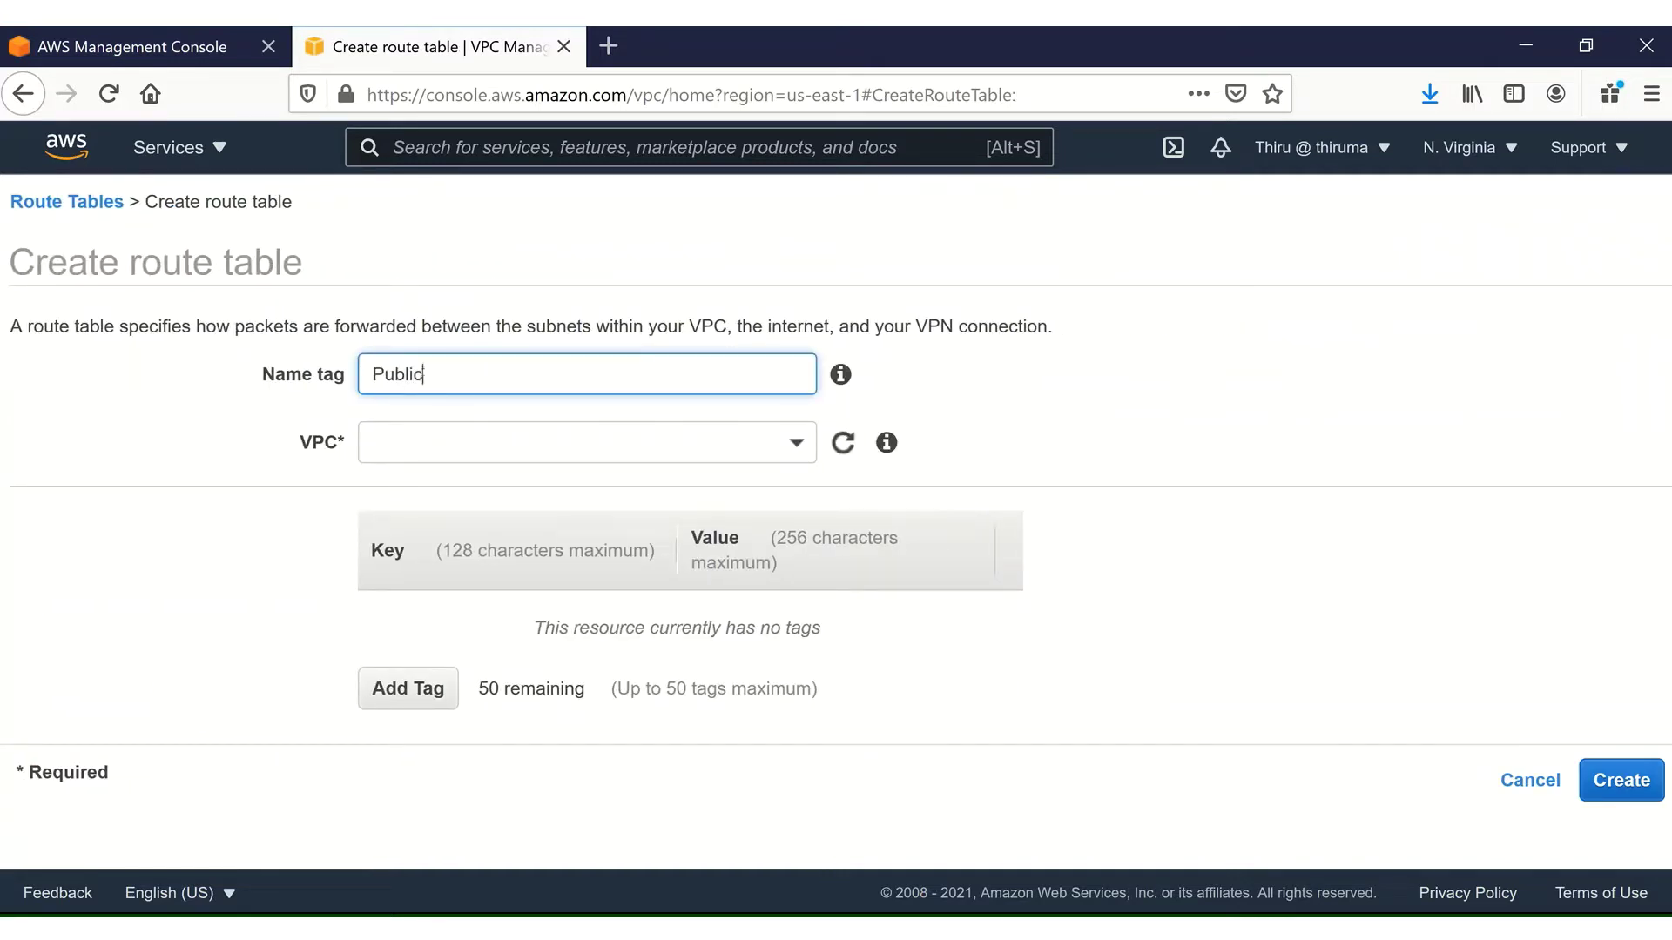
text(_RT)
click(415, 451)
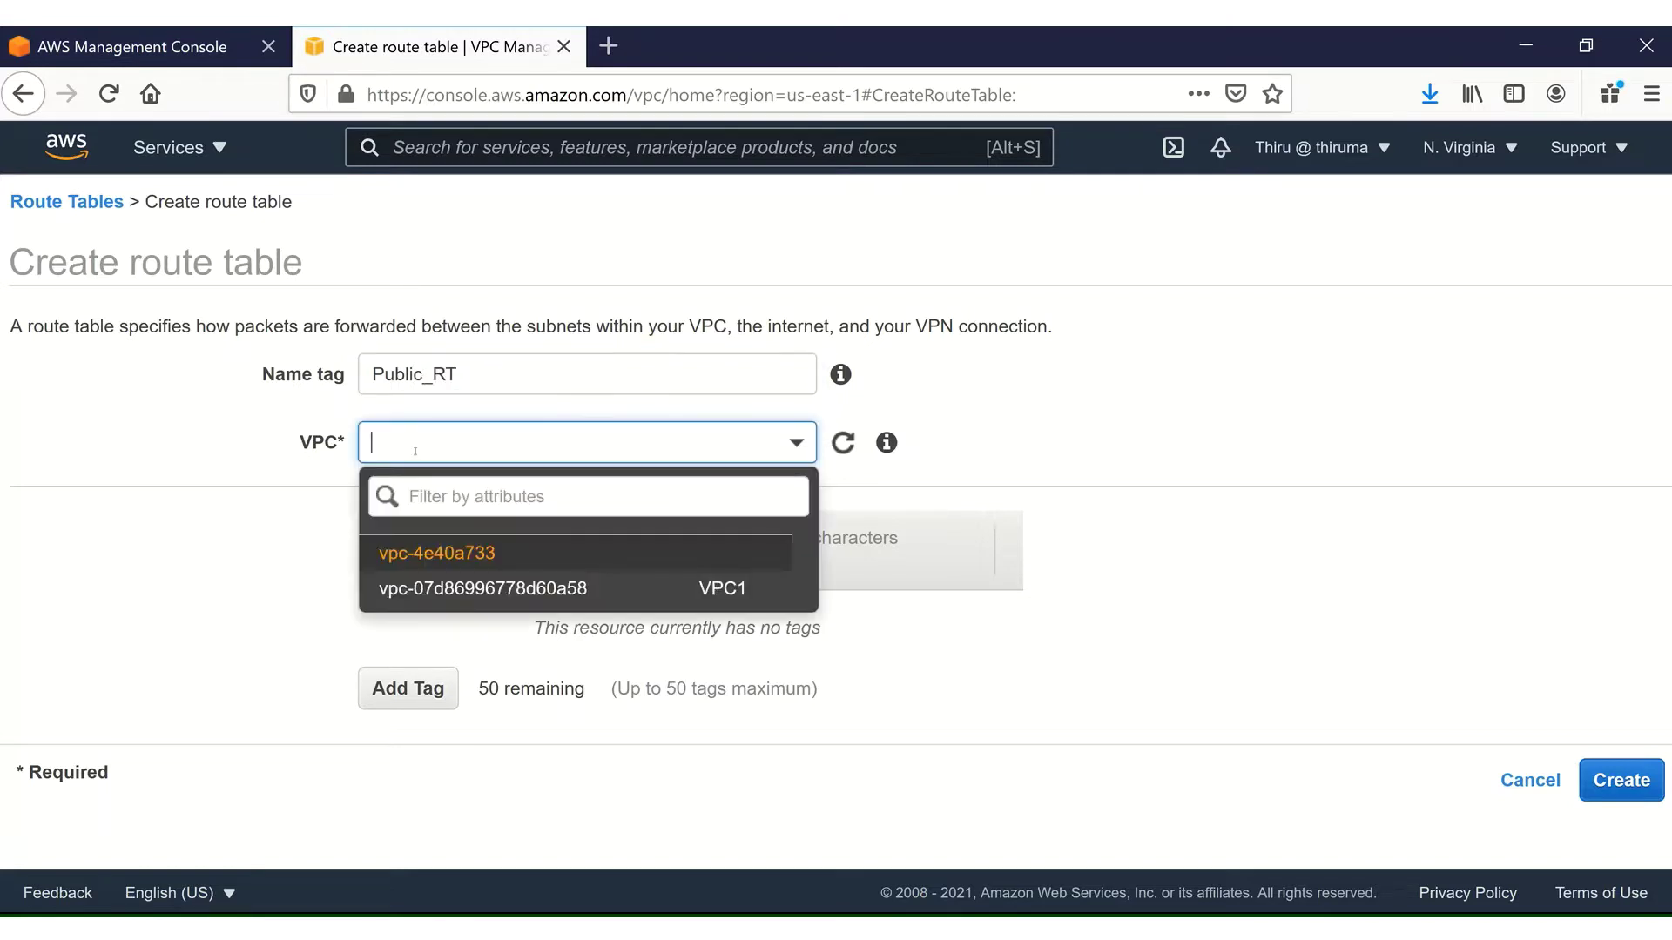
click(448, 581)
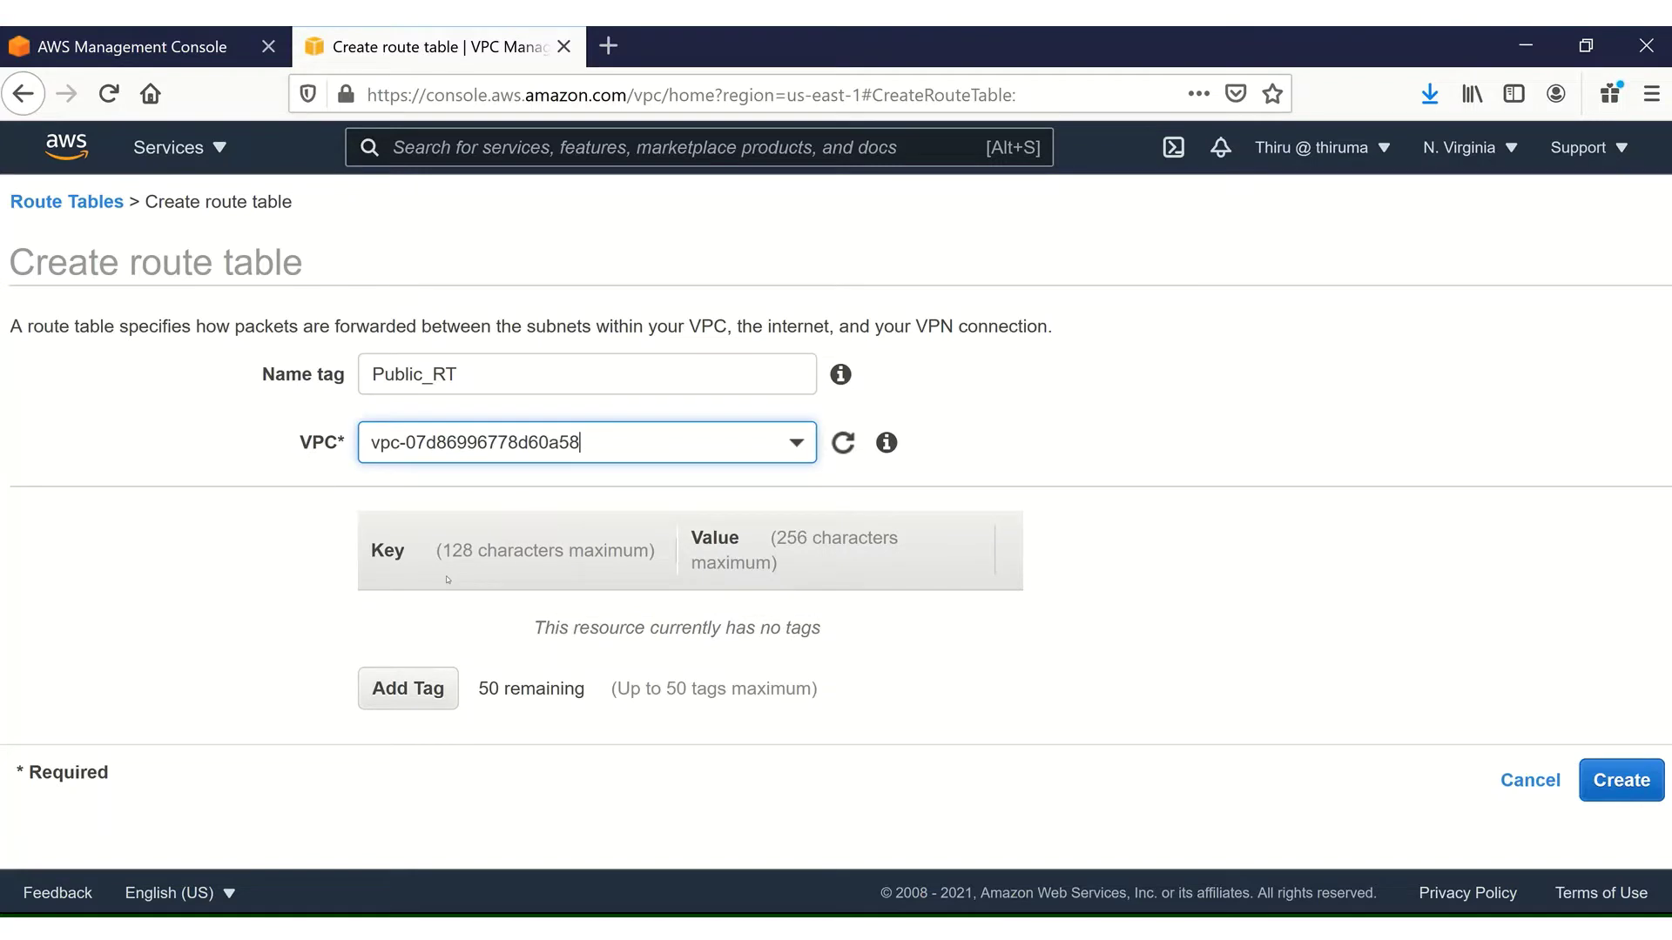
click(1617, 776)
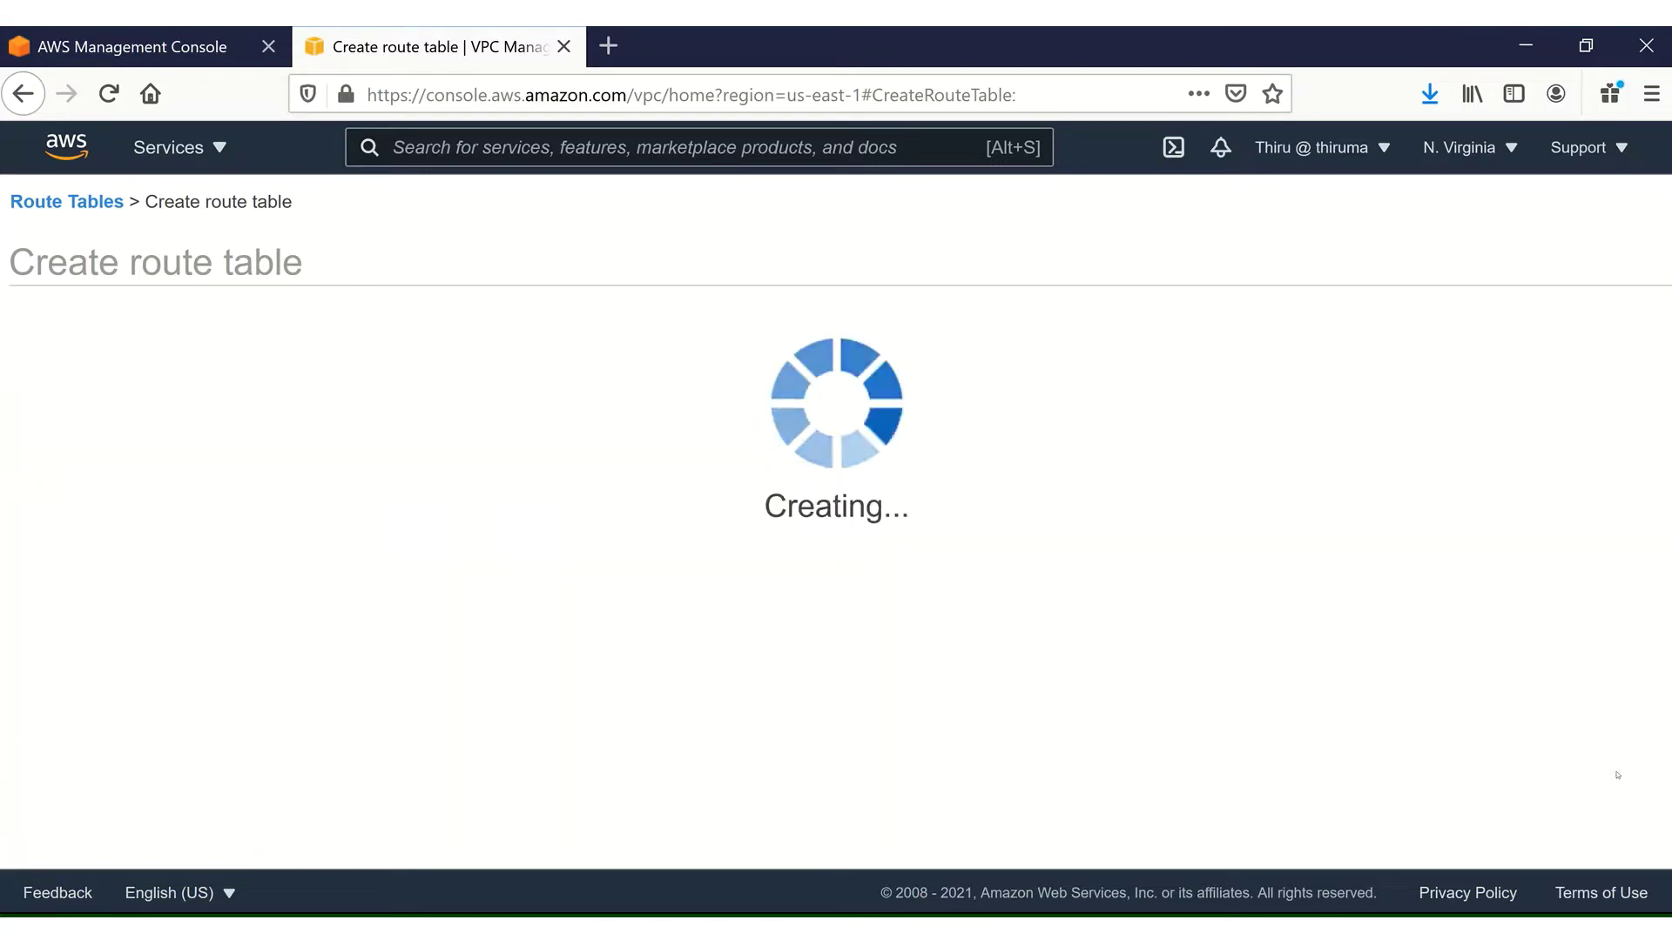
click(1211, 496)
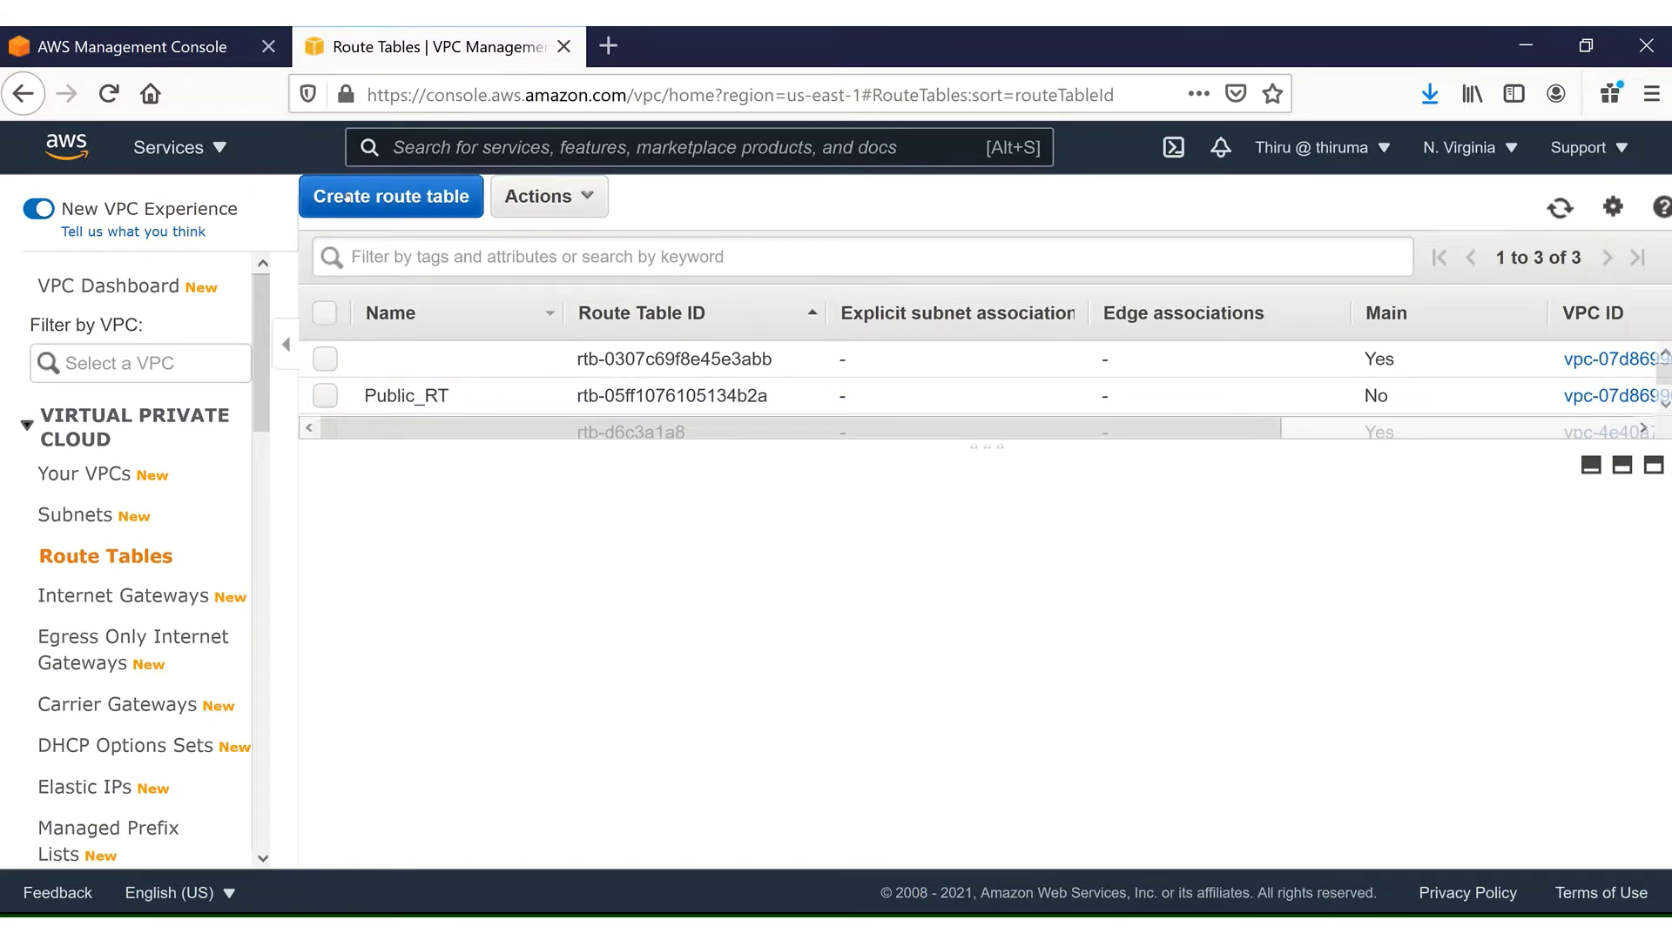
Create a route table with the name tag Private-RT1 in VPC1 (vpc-07d86996778d60a58)
click(347, 198)
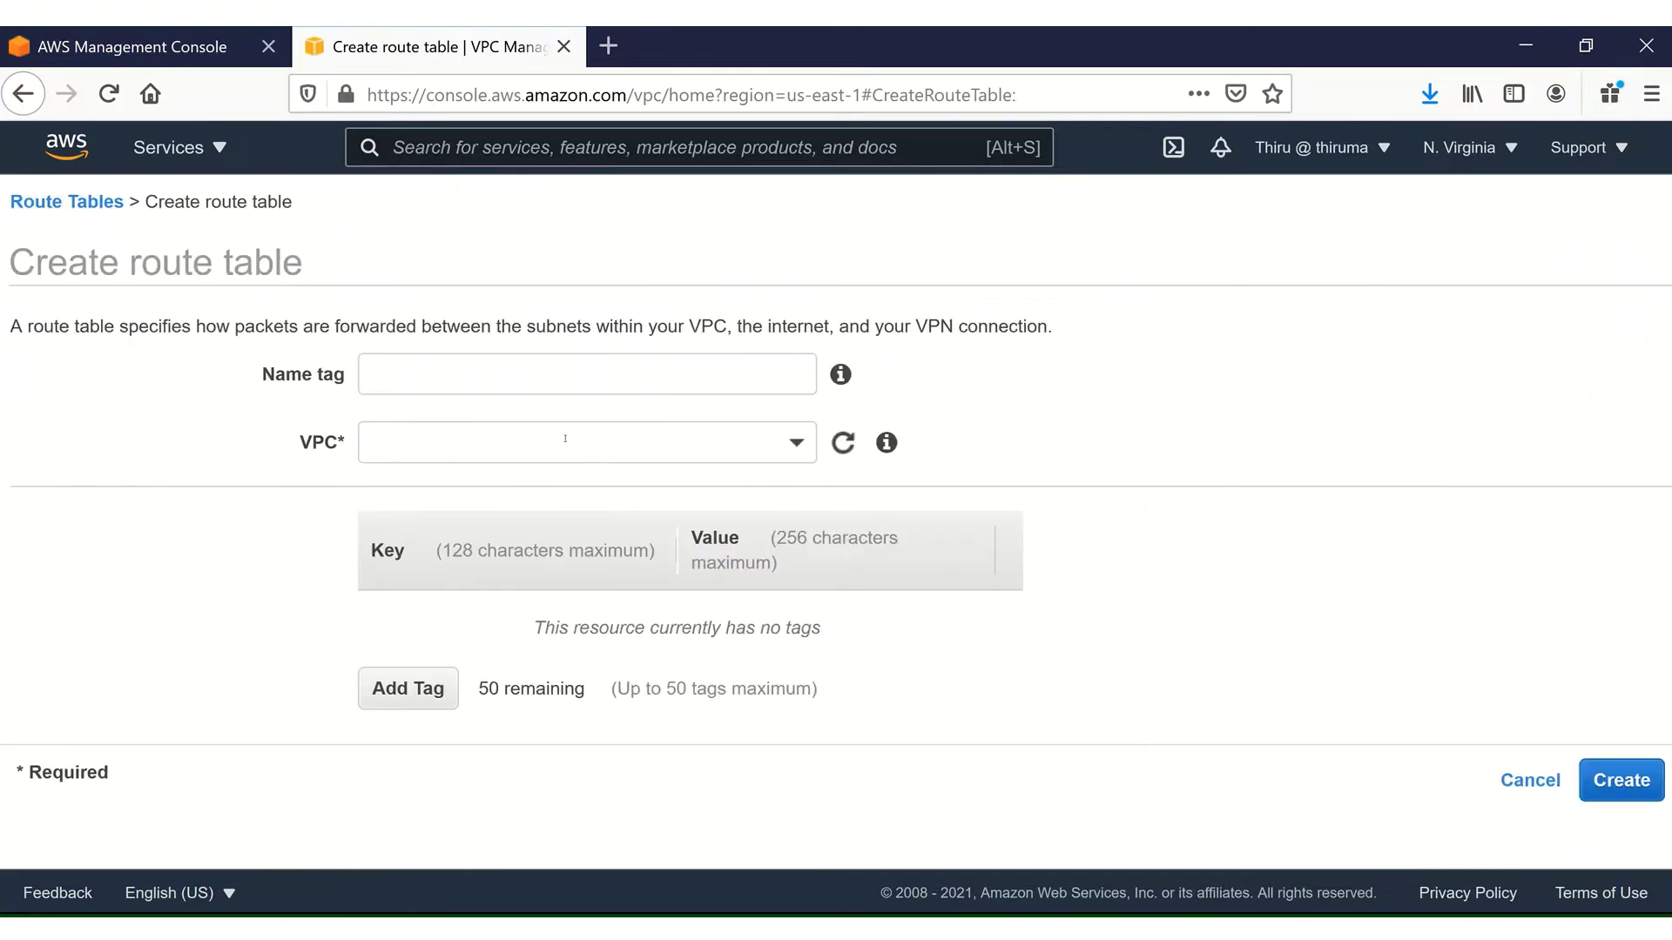
click(442, 375)
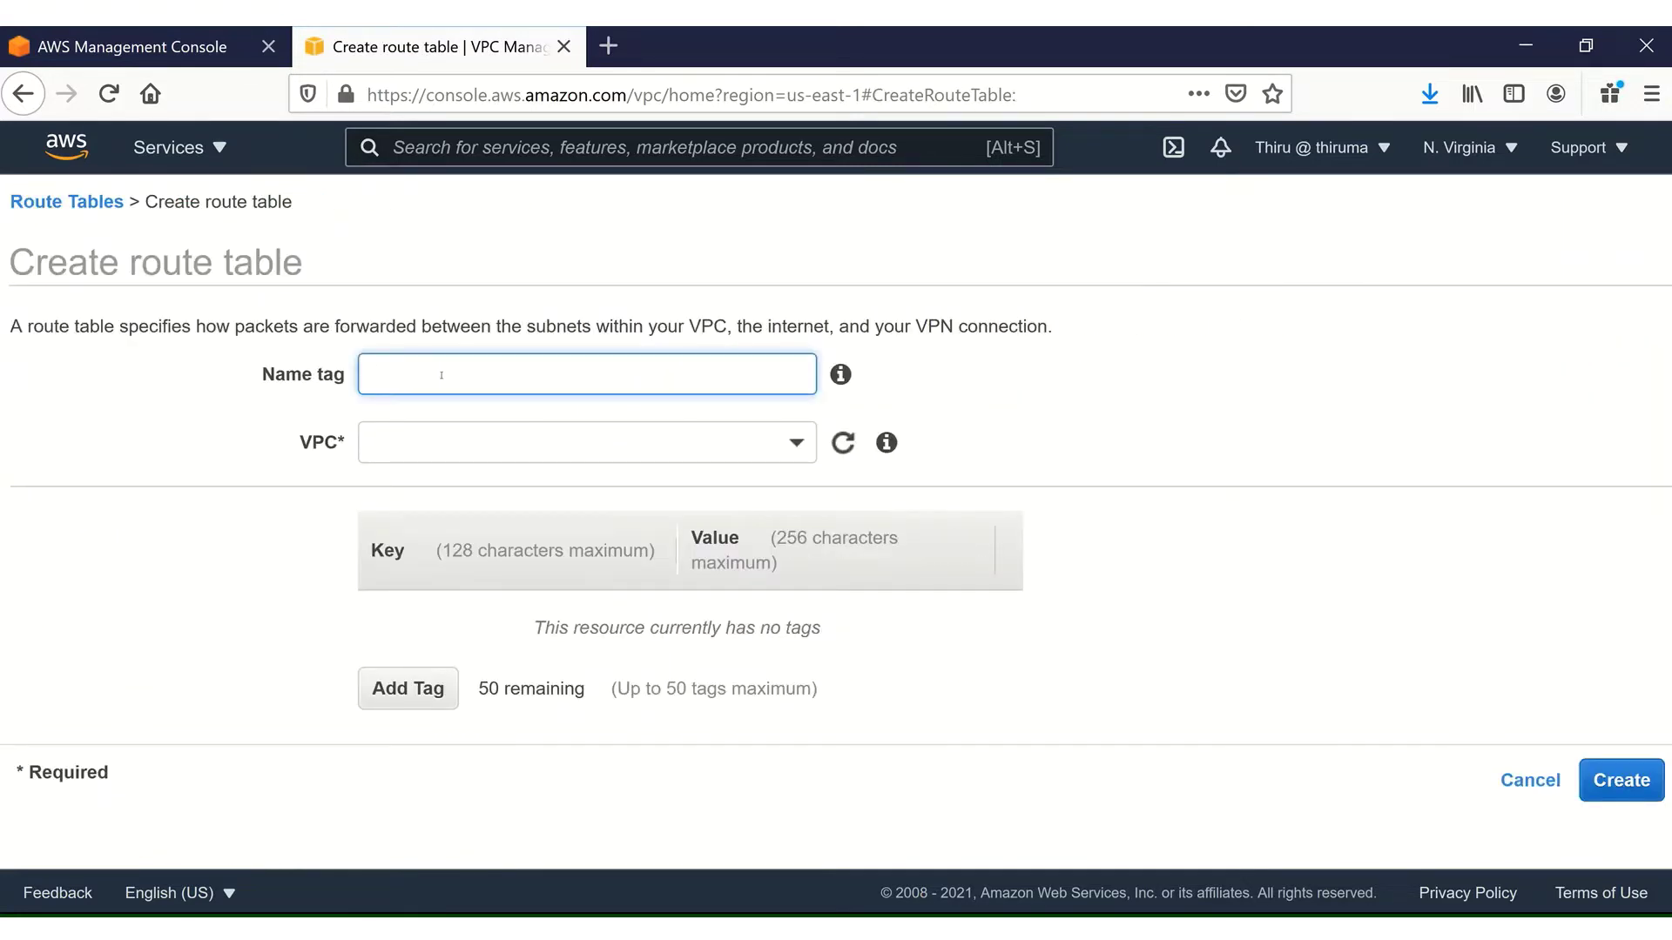
text(Private-RT1)
click(405, 439)
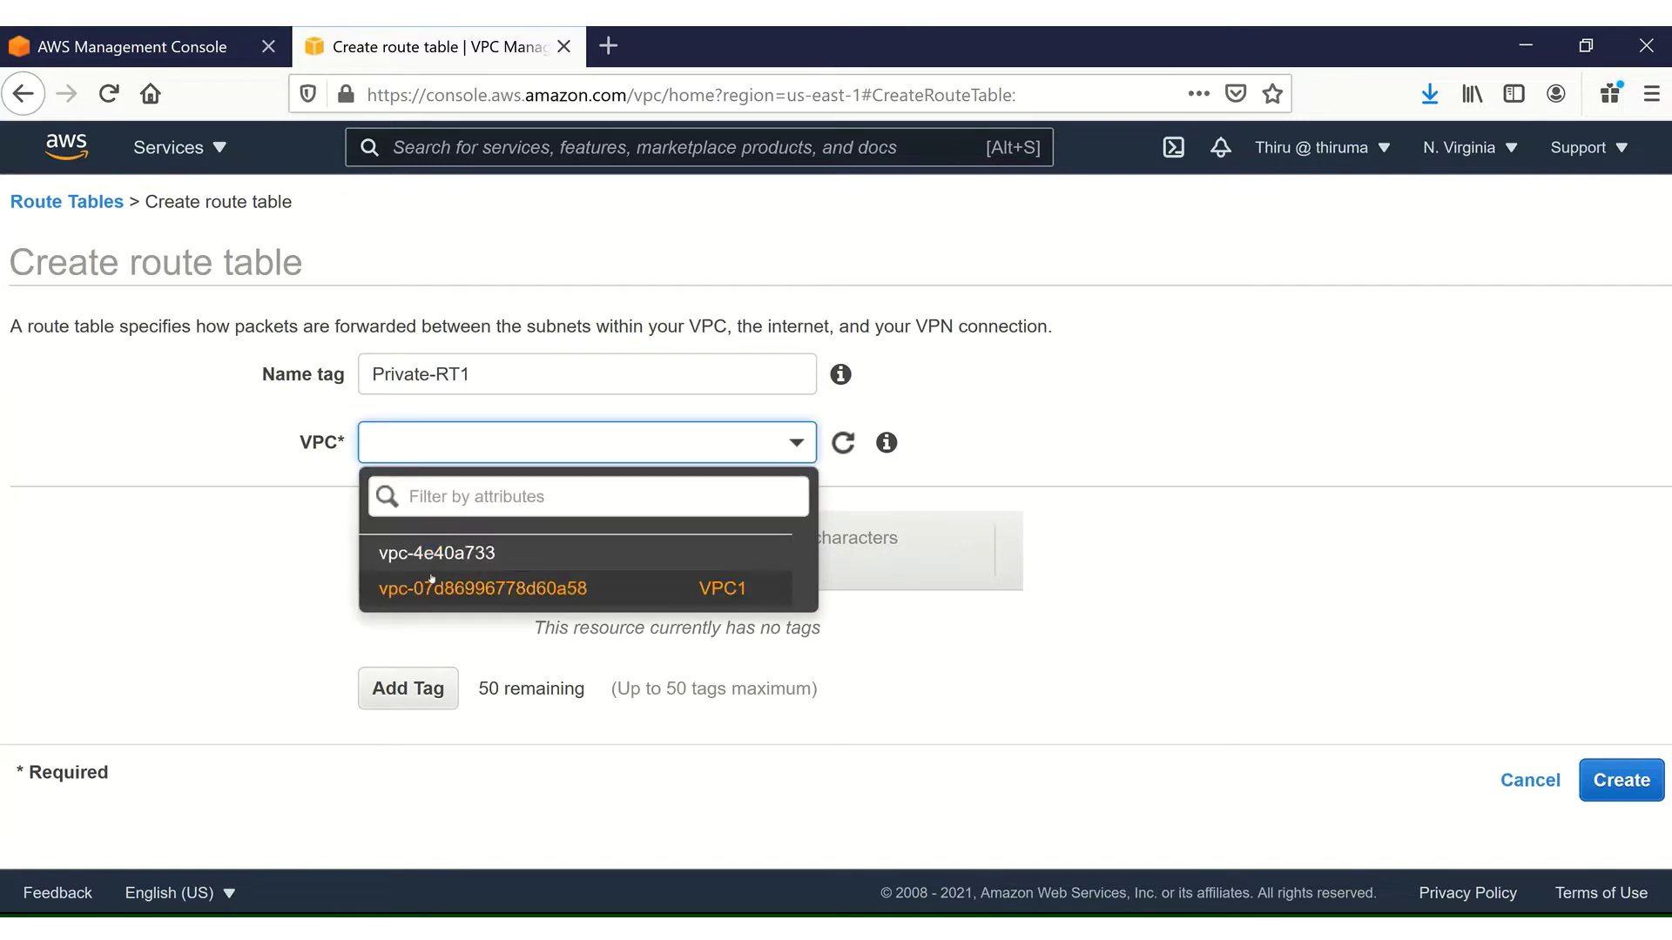
click(409, 588)
click(1589, 782)
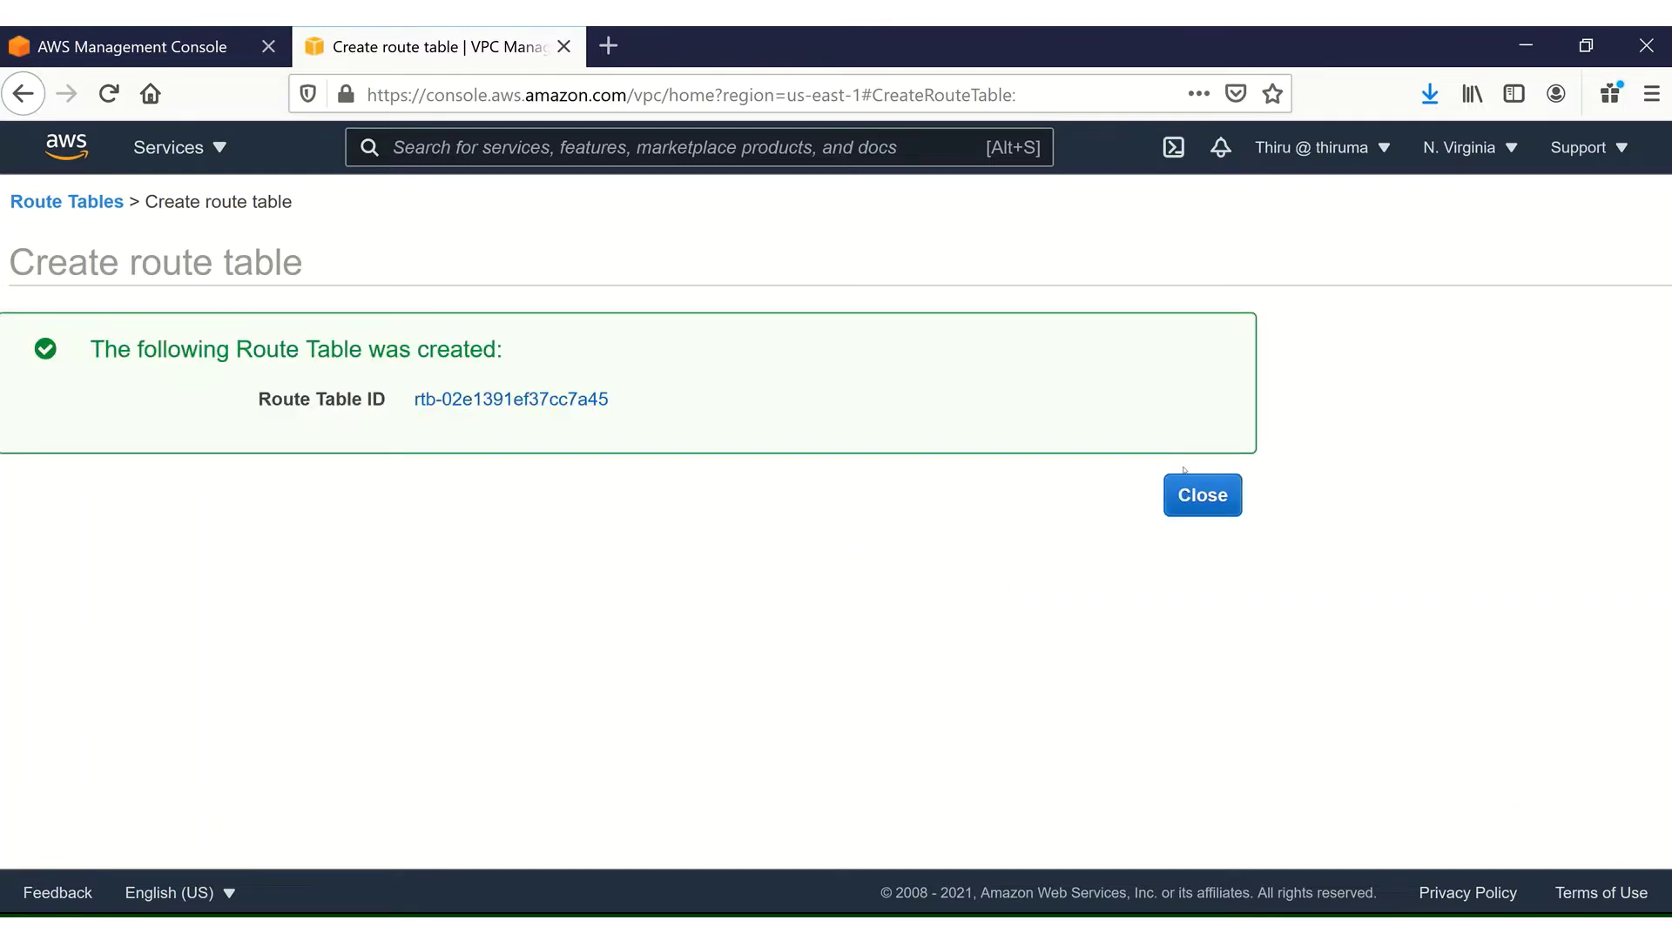
click(1191, 493)
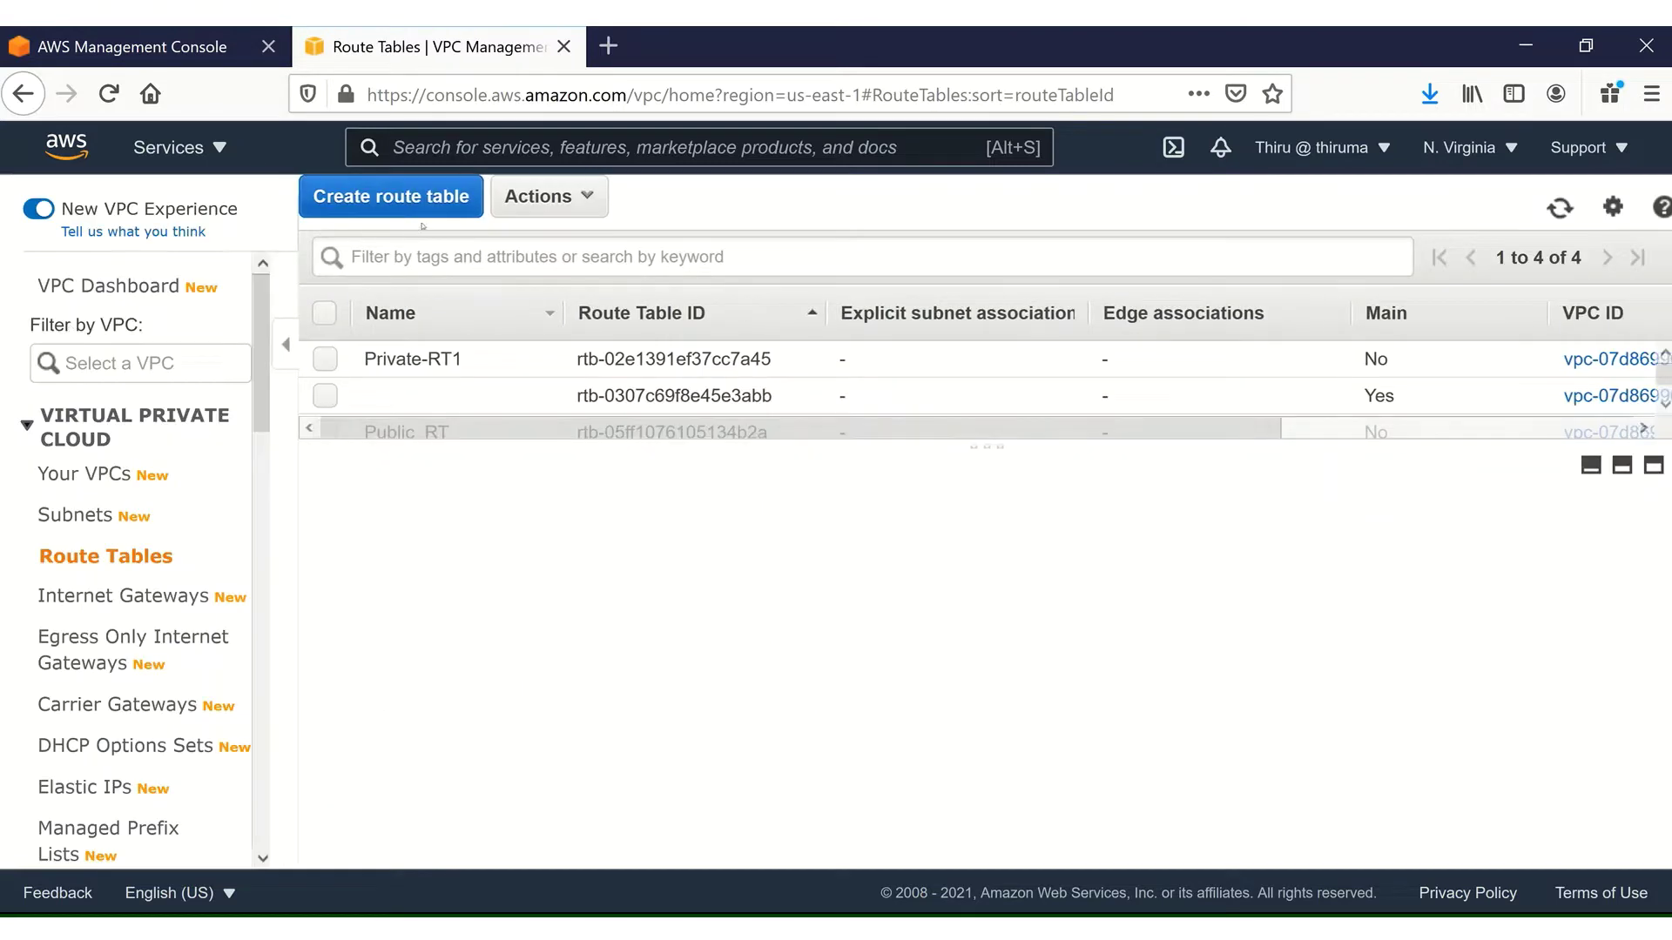
Create a route table with the name tag Private-RT2-DL in VPC1 (vpc-07d86996778d60a58)
click(426, 205)
click(467, 381)
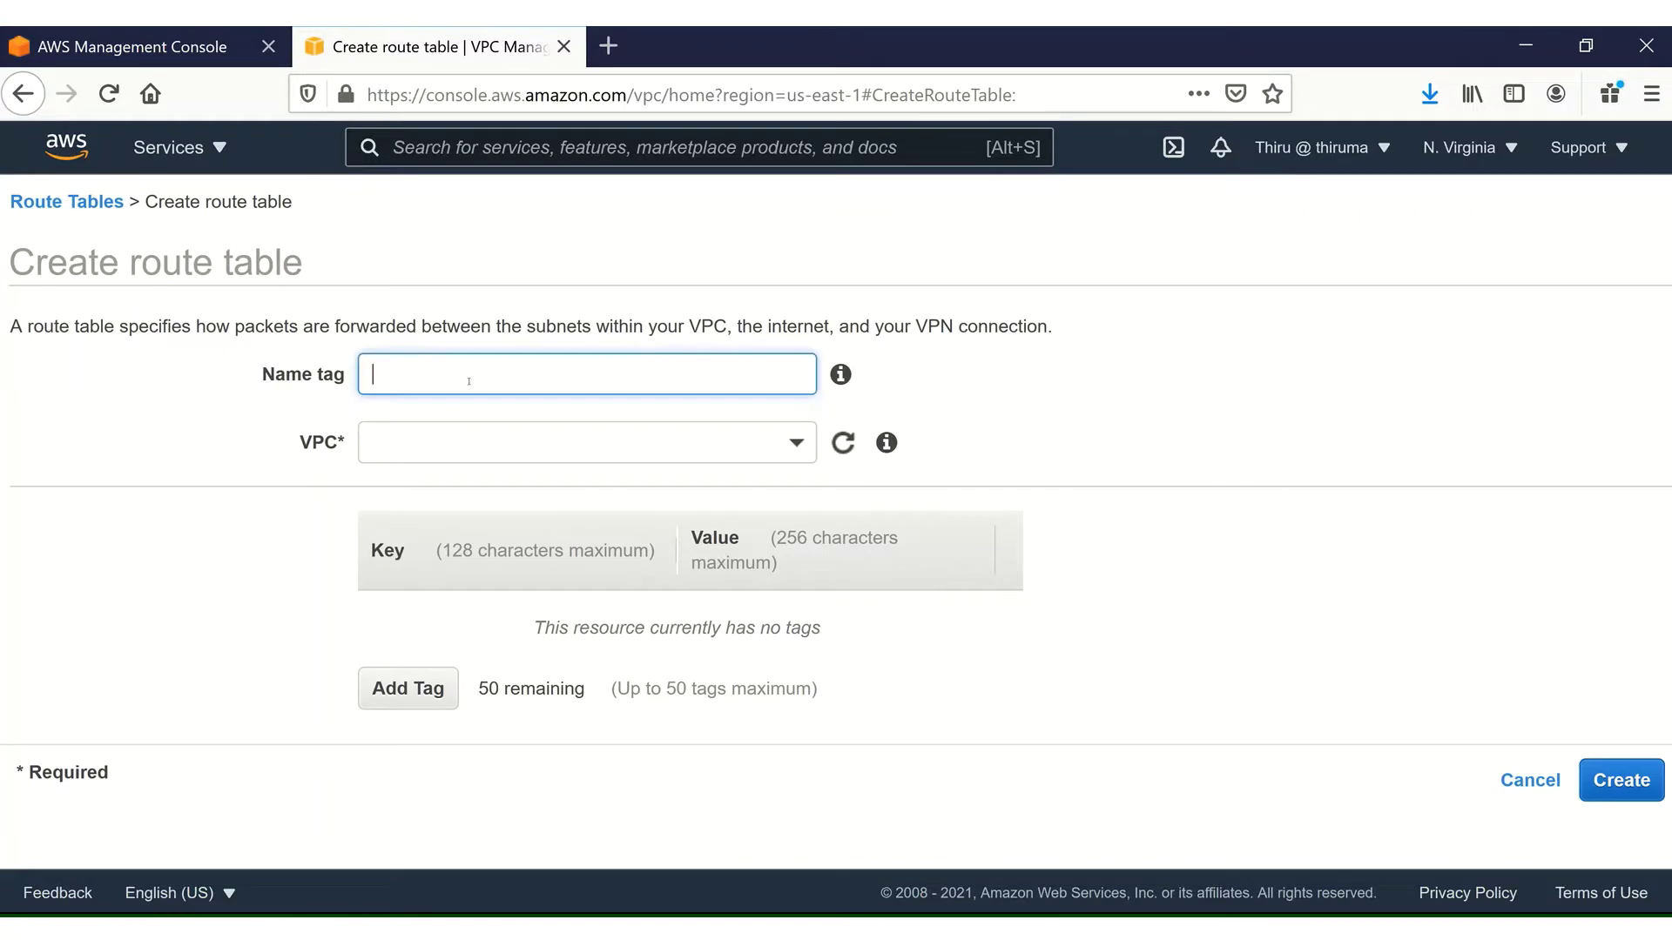
text(Private-RT2-DL)
click(432, 430)
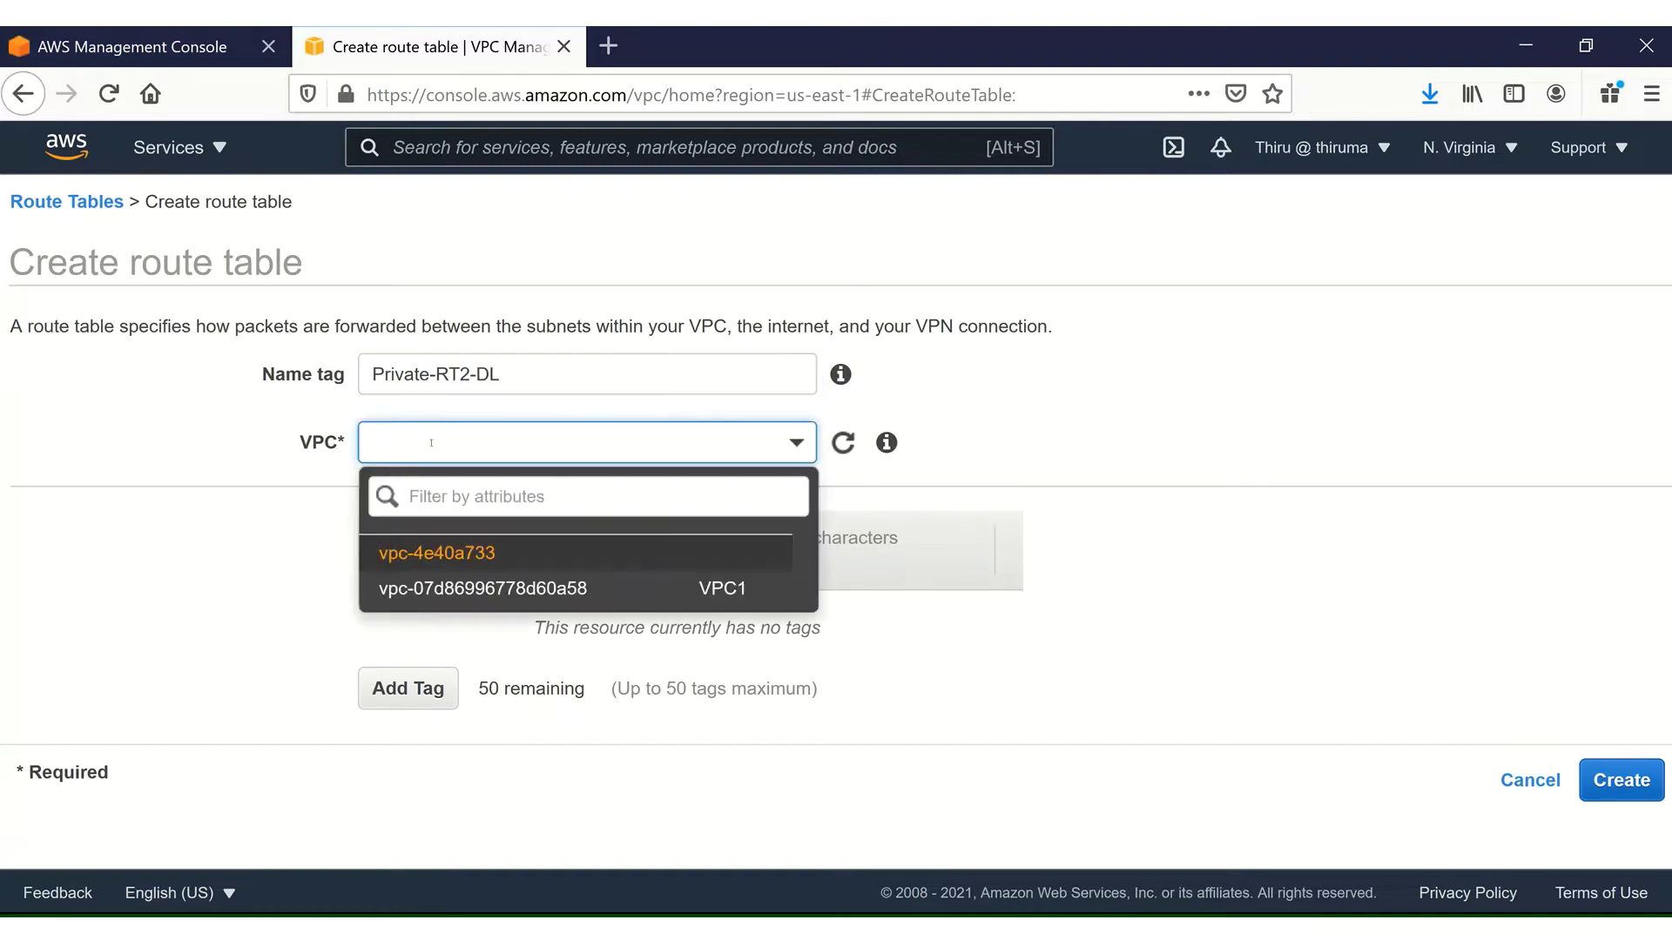
click(418, 588)
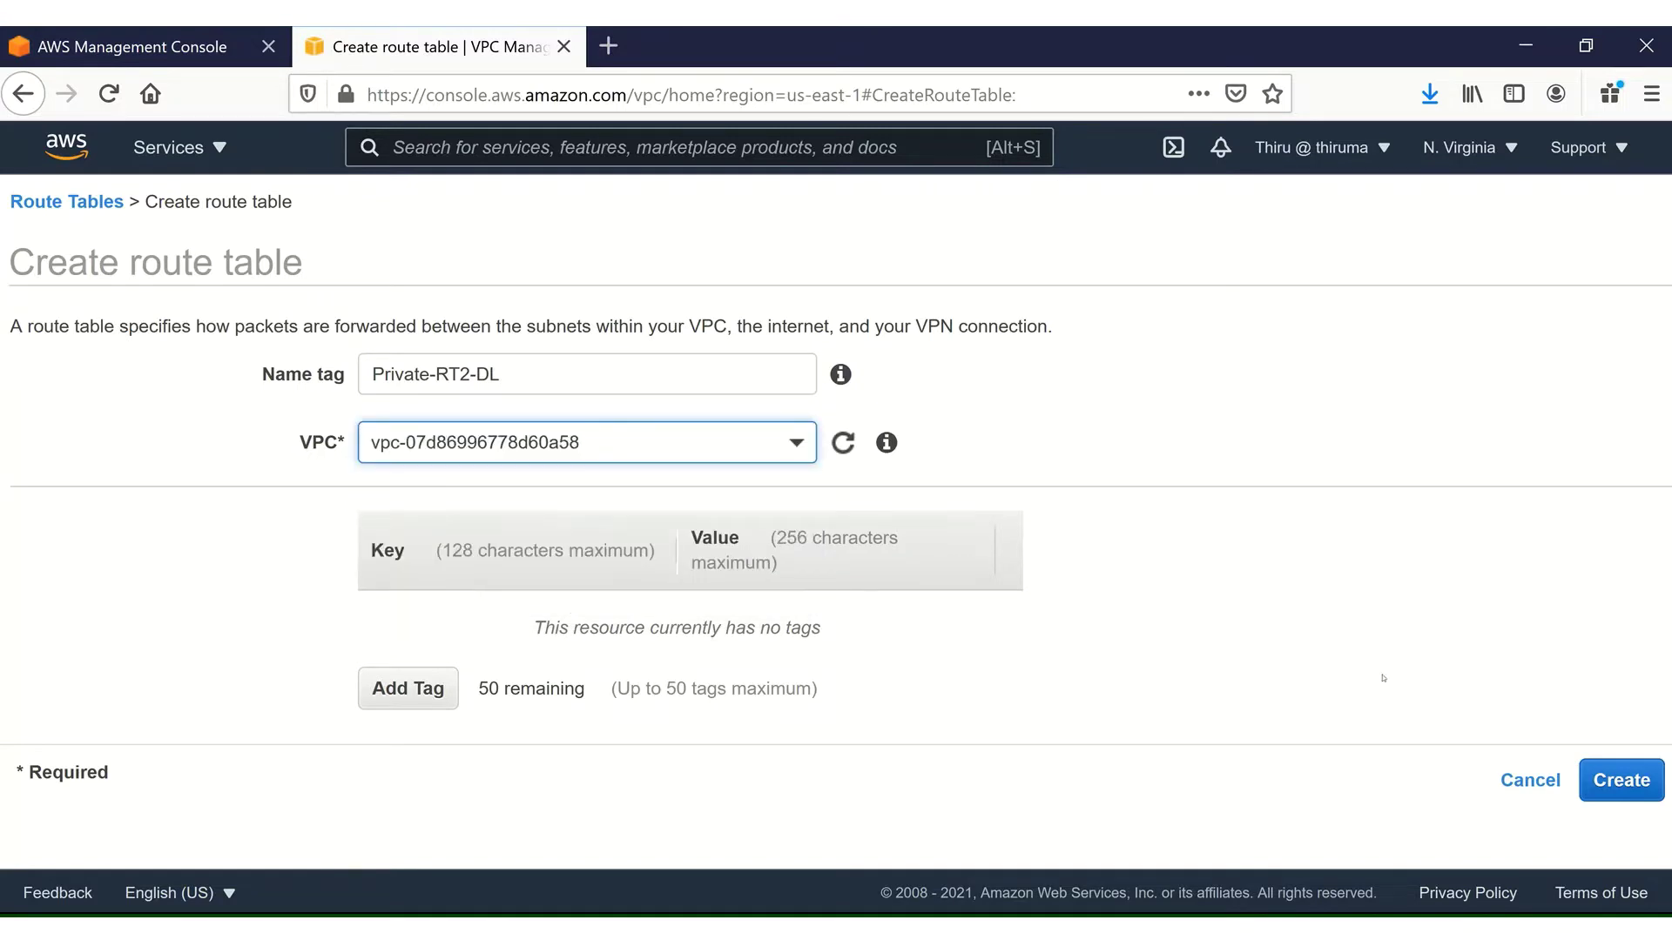
click(1628, 781)
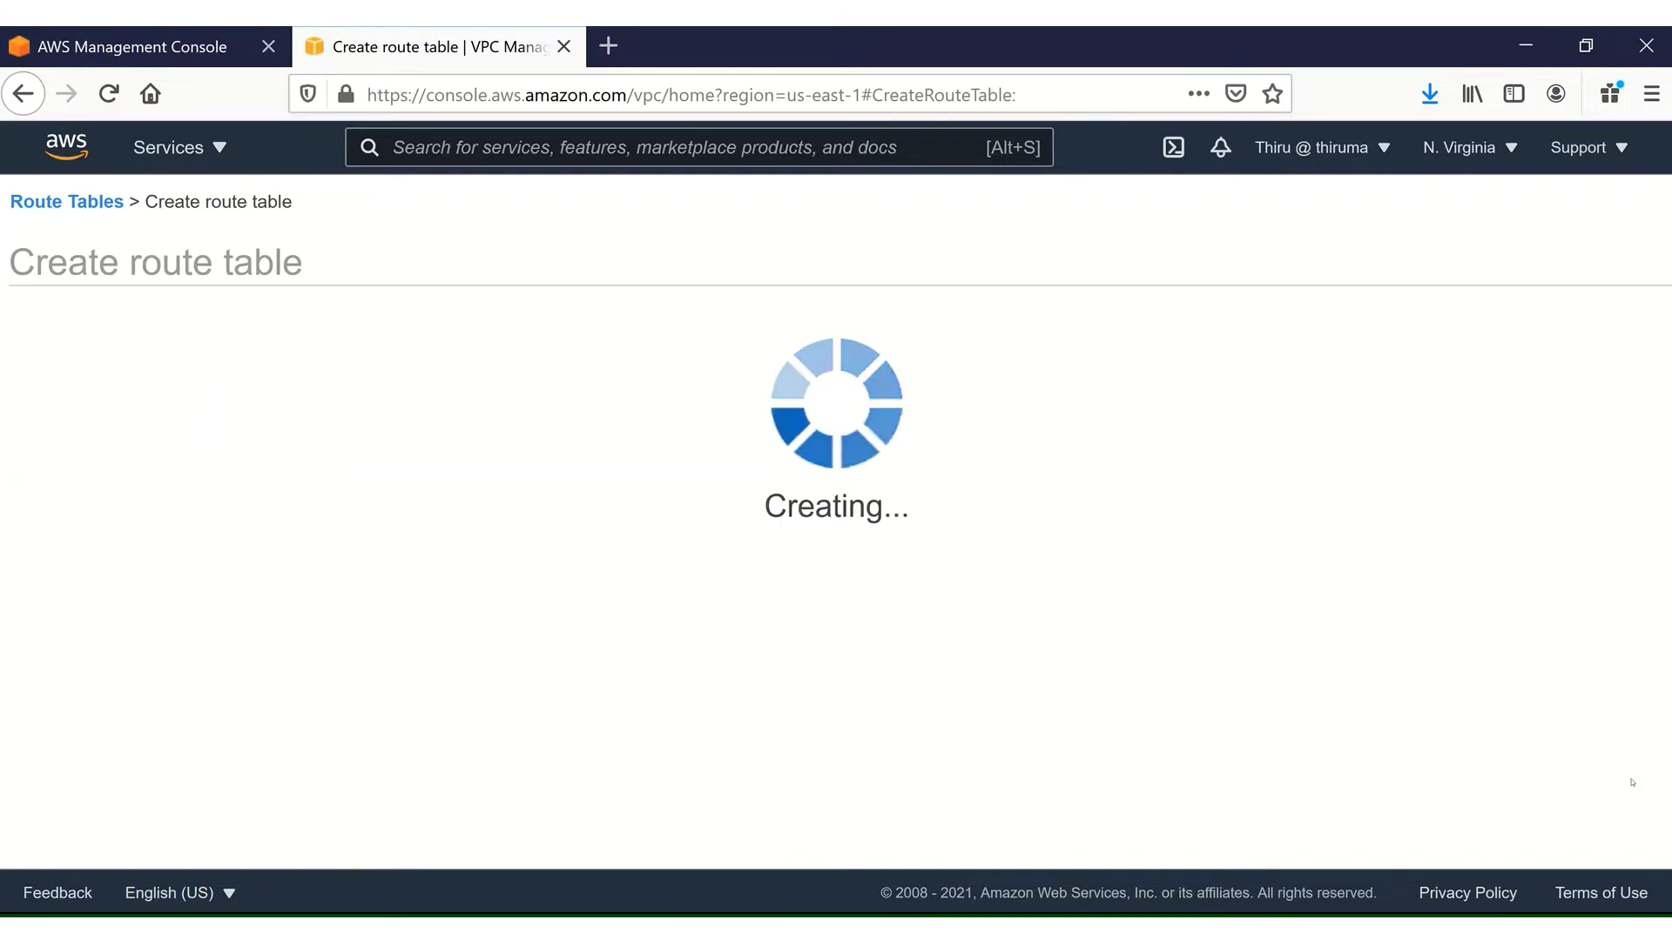
click(1241, 495)
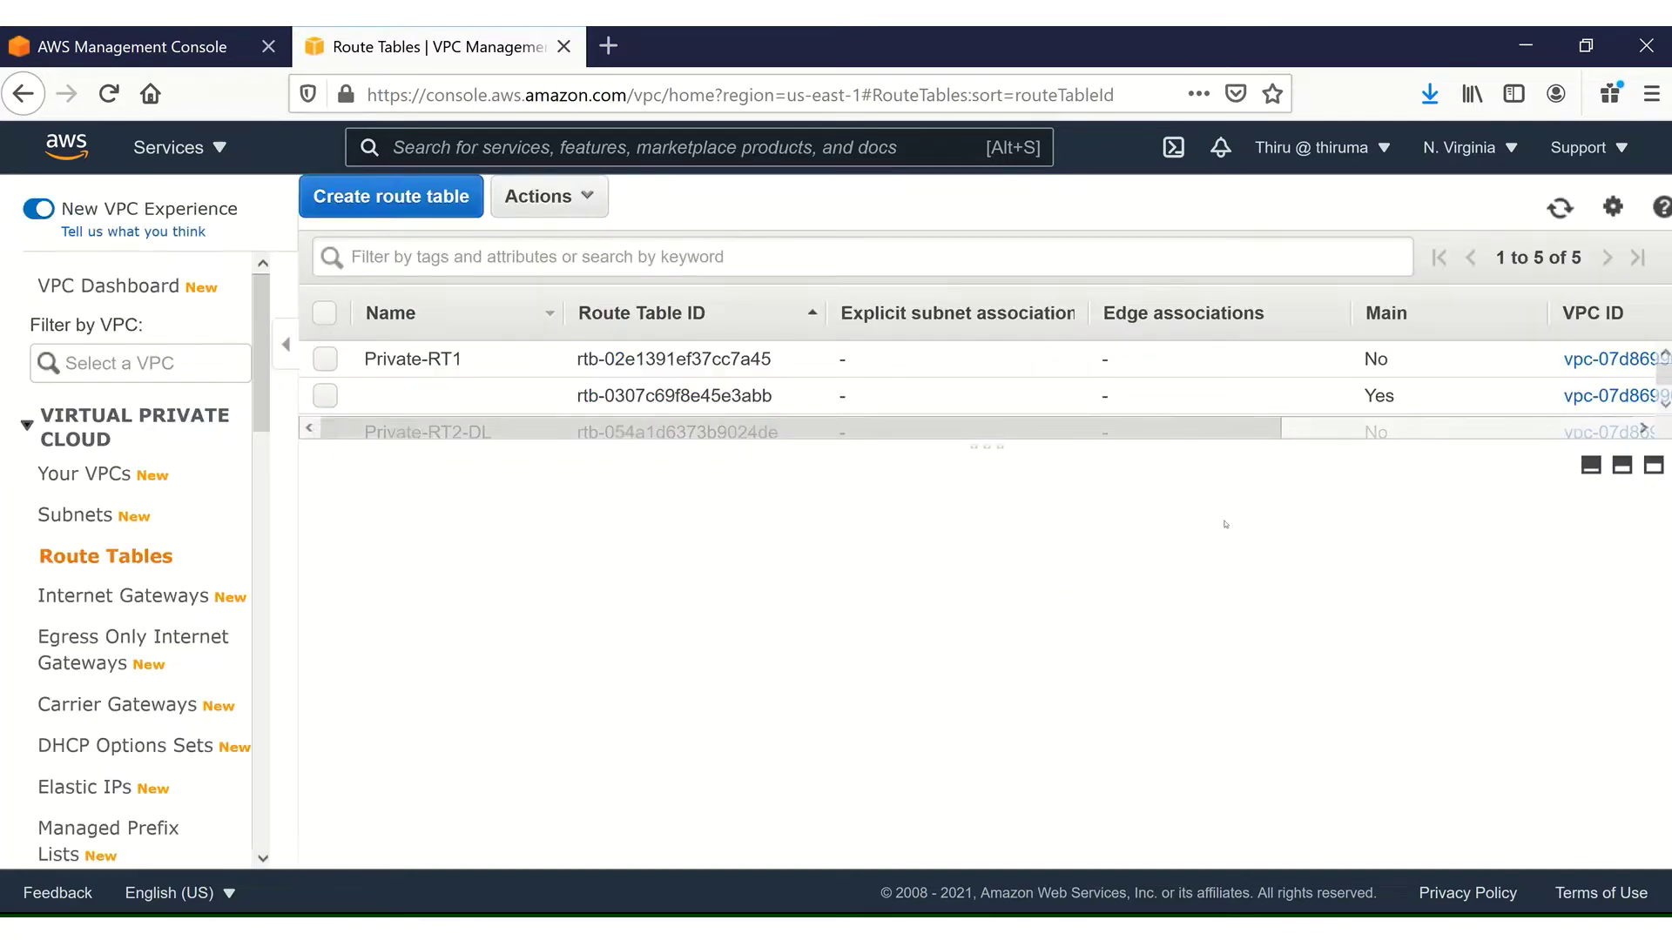
Associate the two public subnets, 10.1.1.0/24 and 10.1.2.0/24, with the Public_RT route table and review its subnet associations
drag(983, 447, 996, 596)
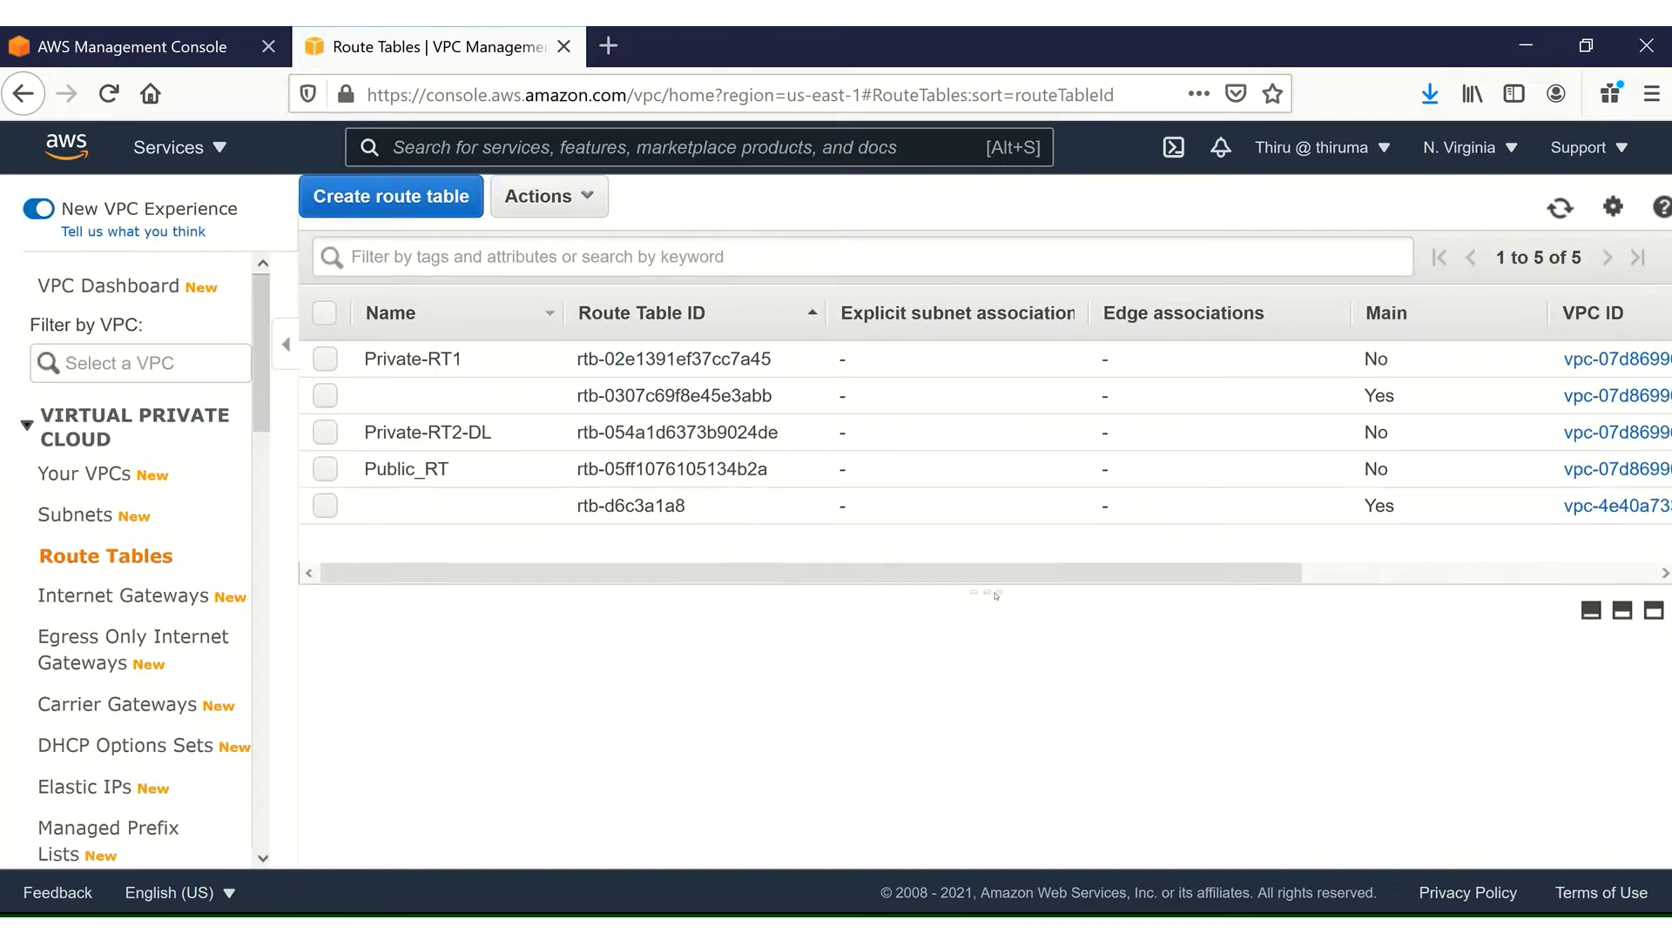
click(324, 470)
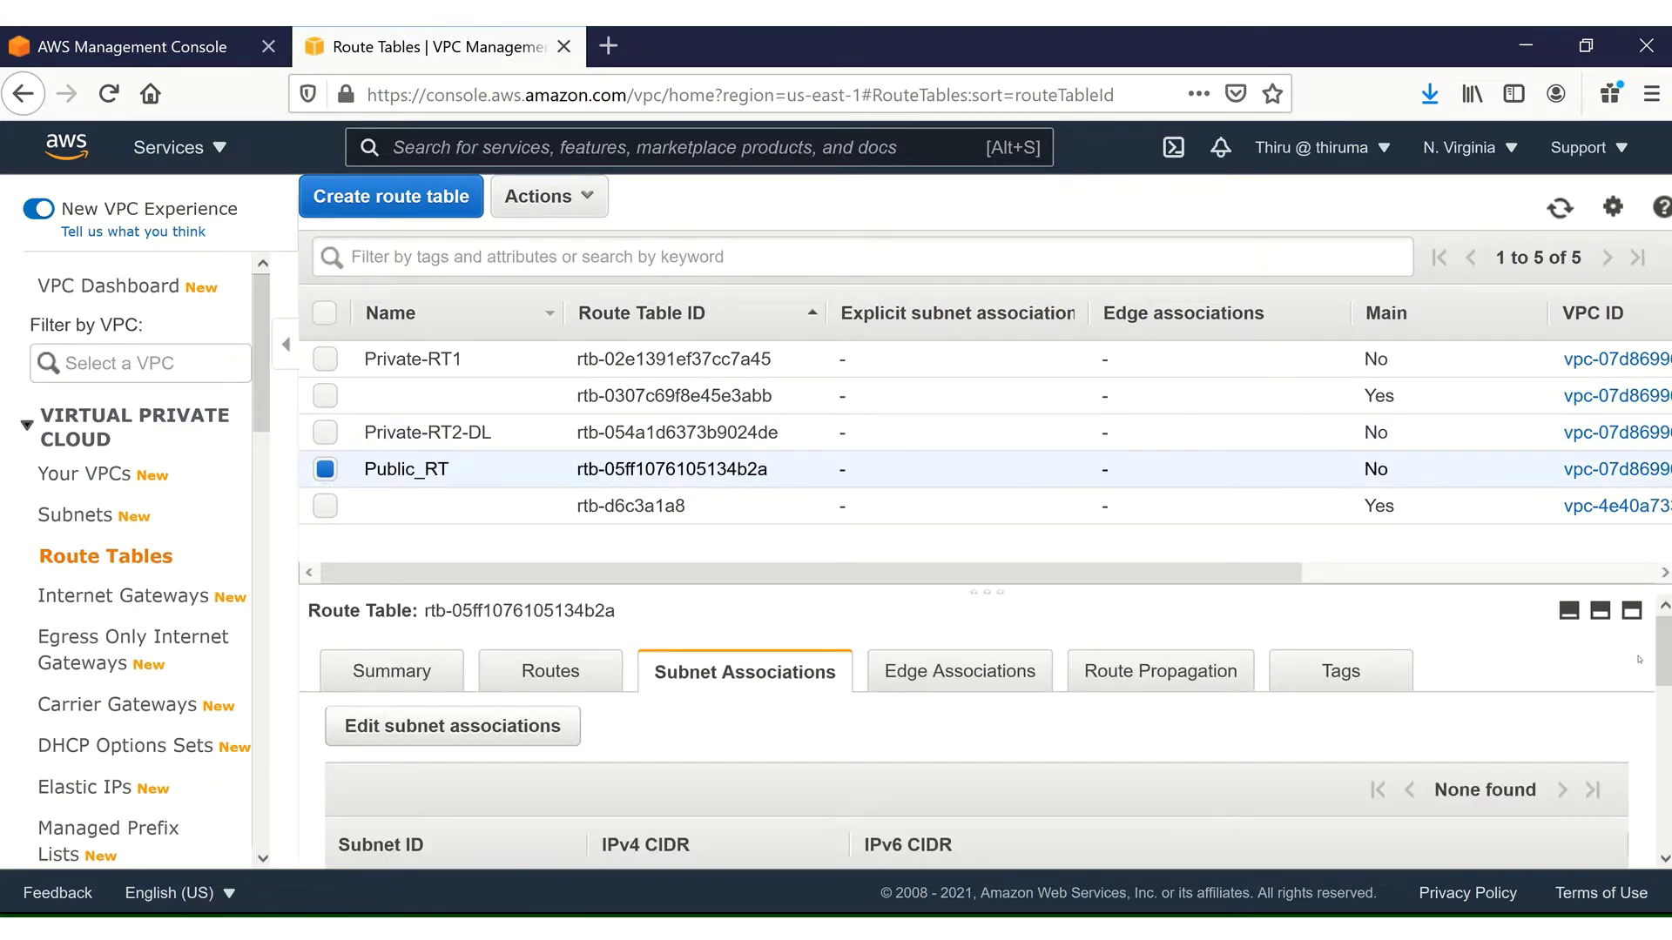
drag(1664, 653, 1665, 802)
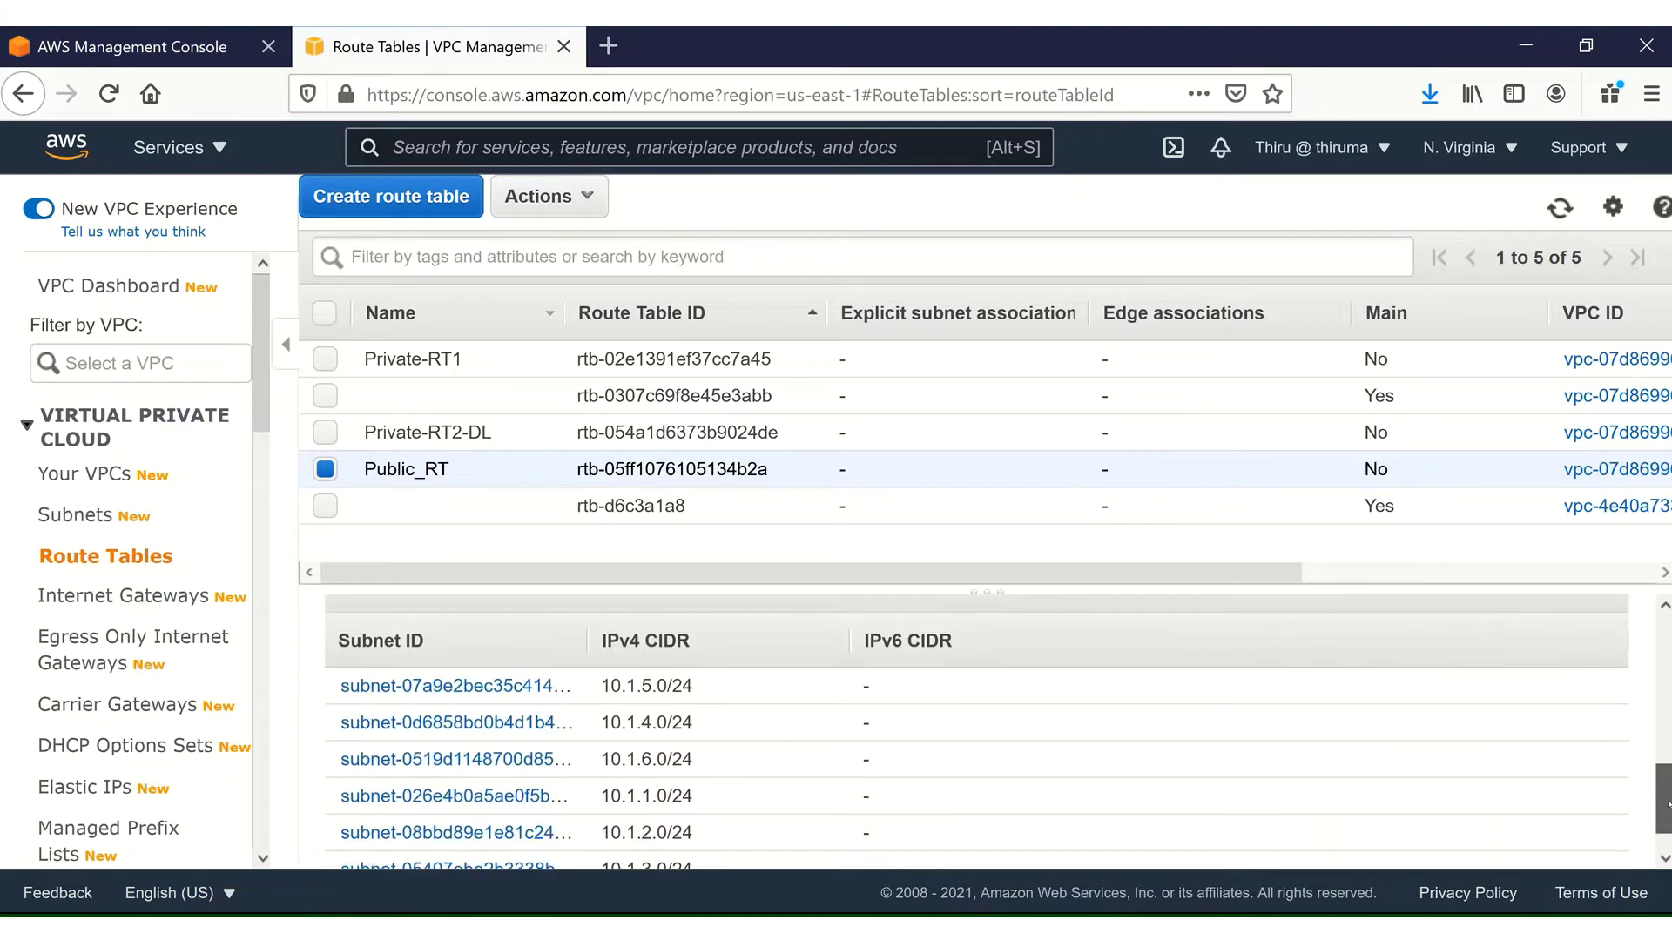
scroll(589, 761, up, 5)
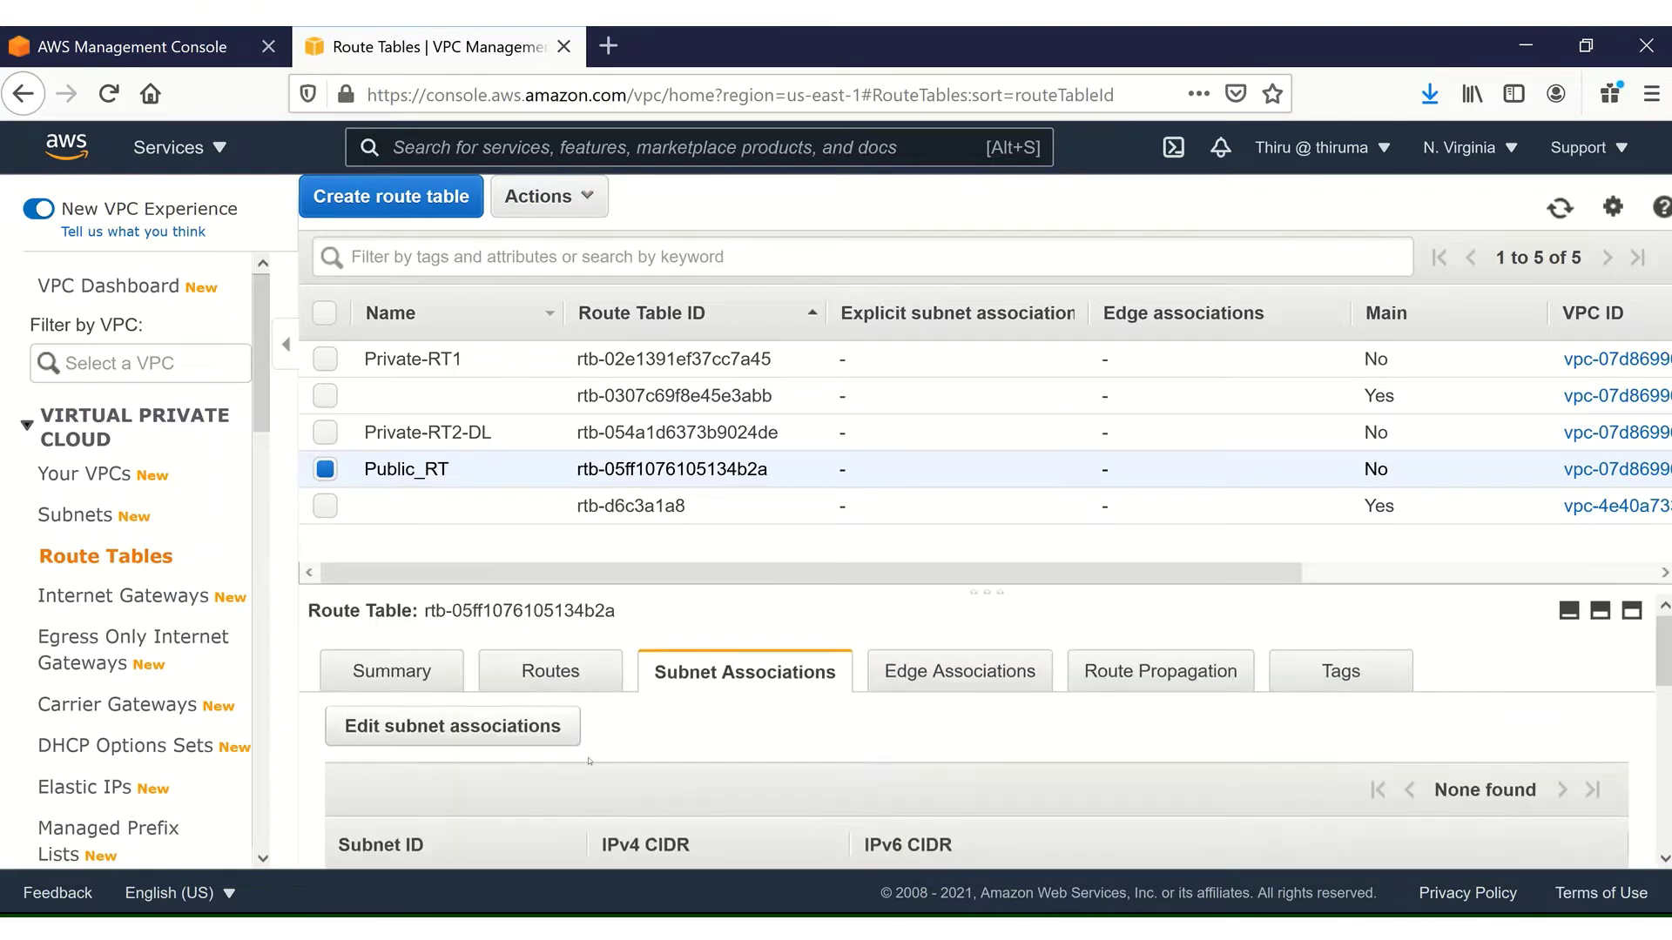
click(498, 736)
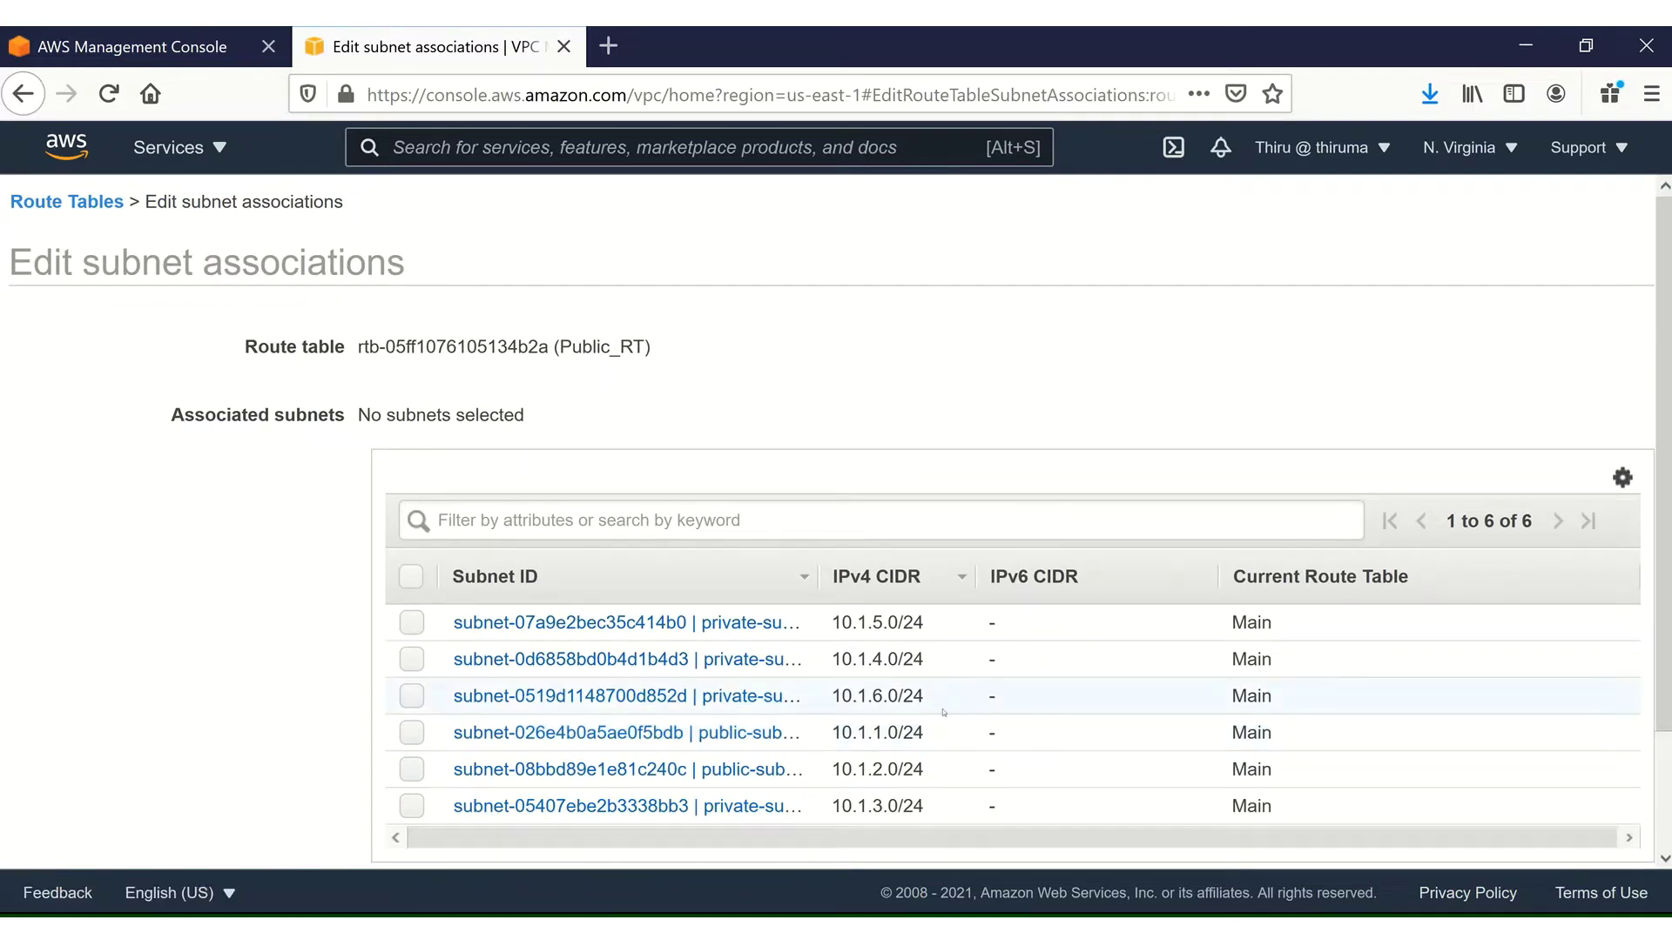
click(412, 771)
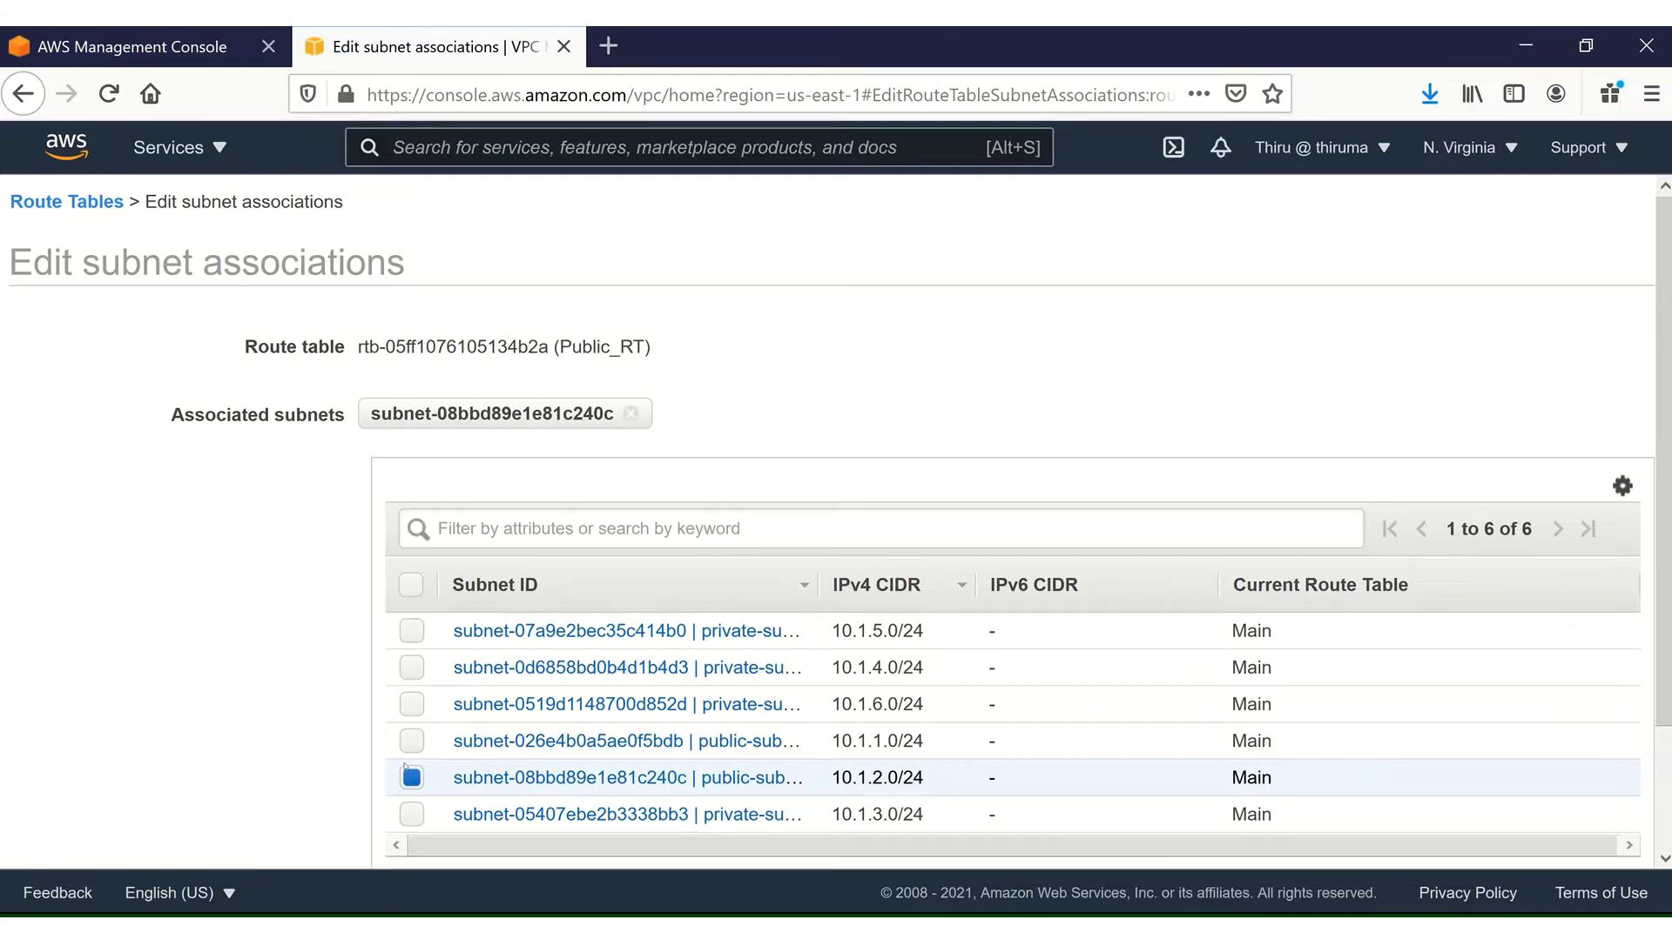
click(411, 741)
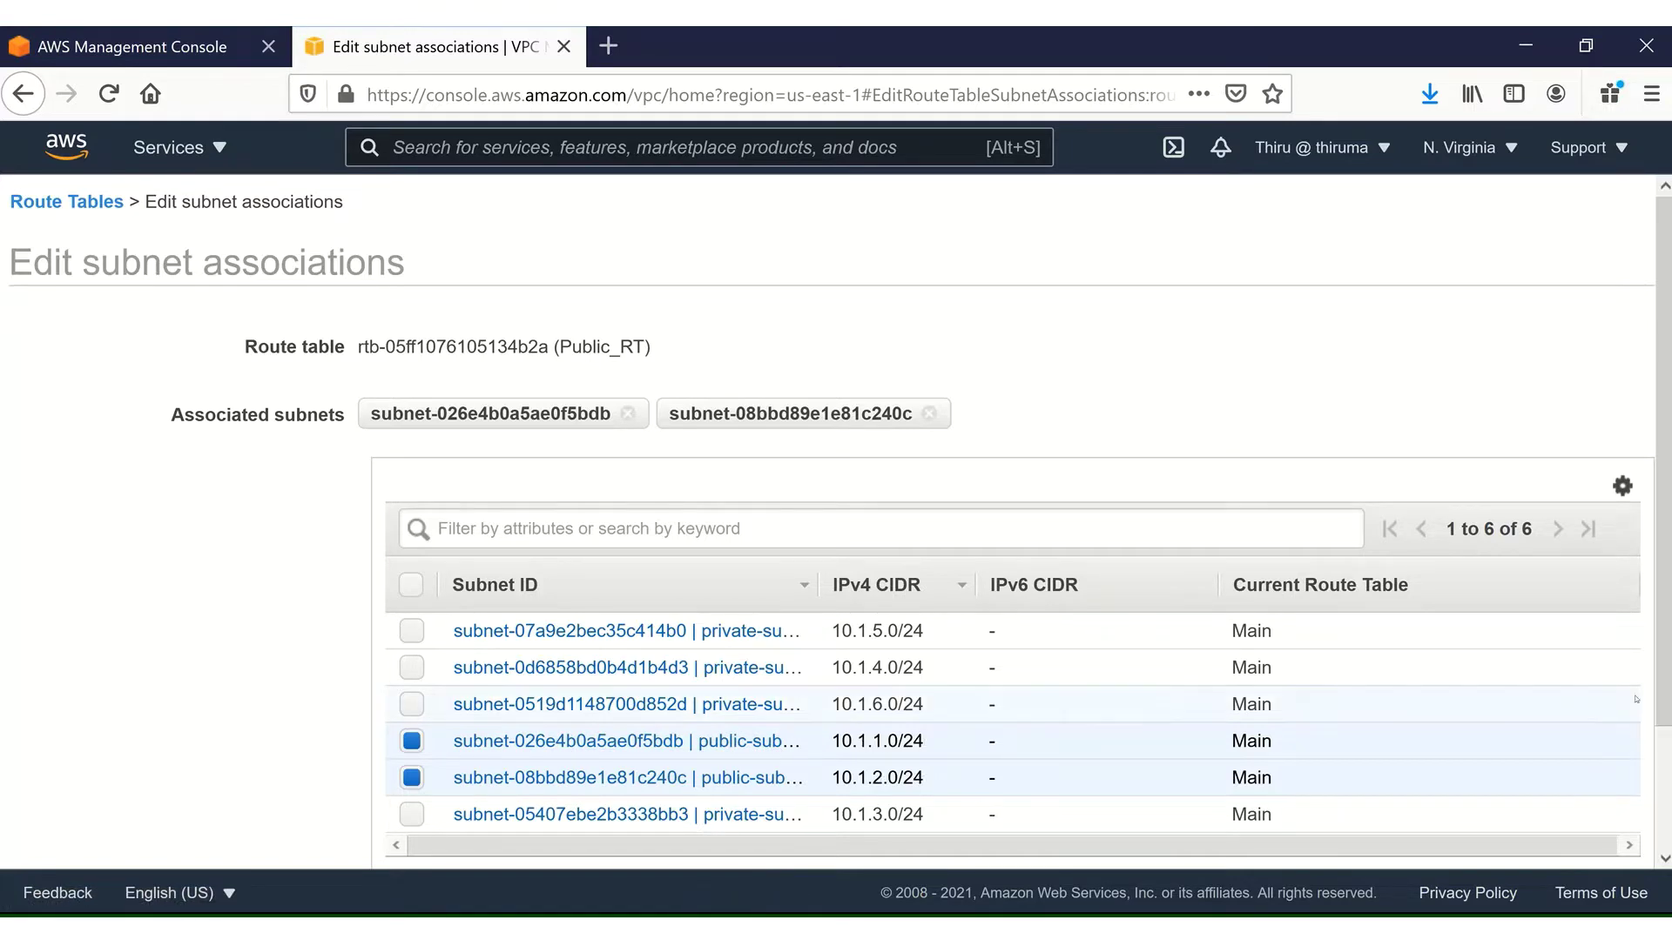
scroll(1665, 834, down, 3)
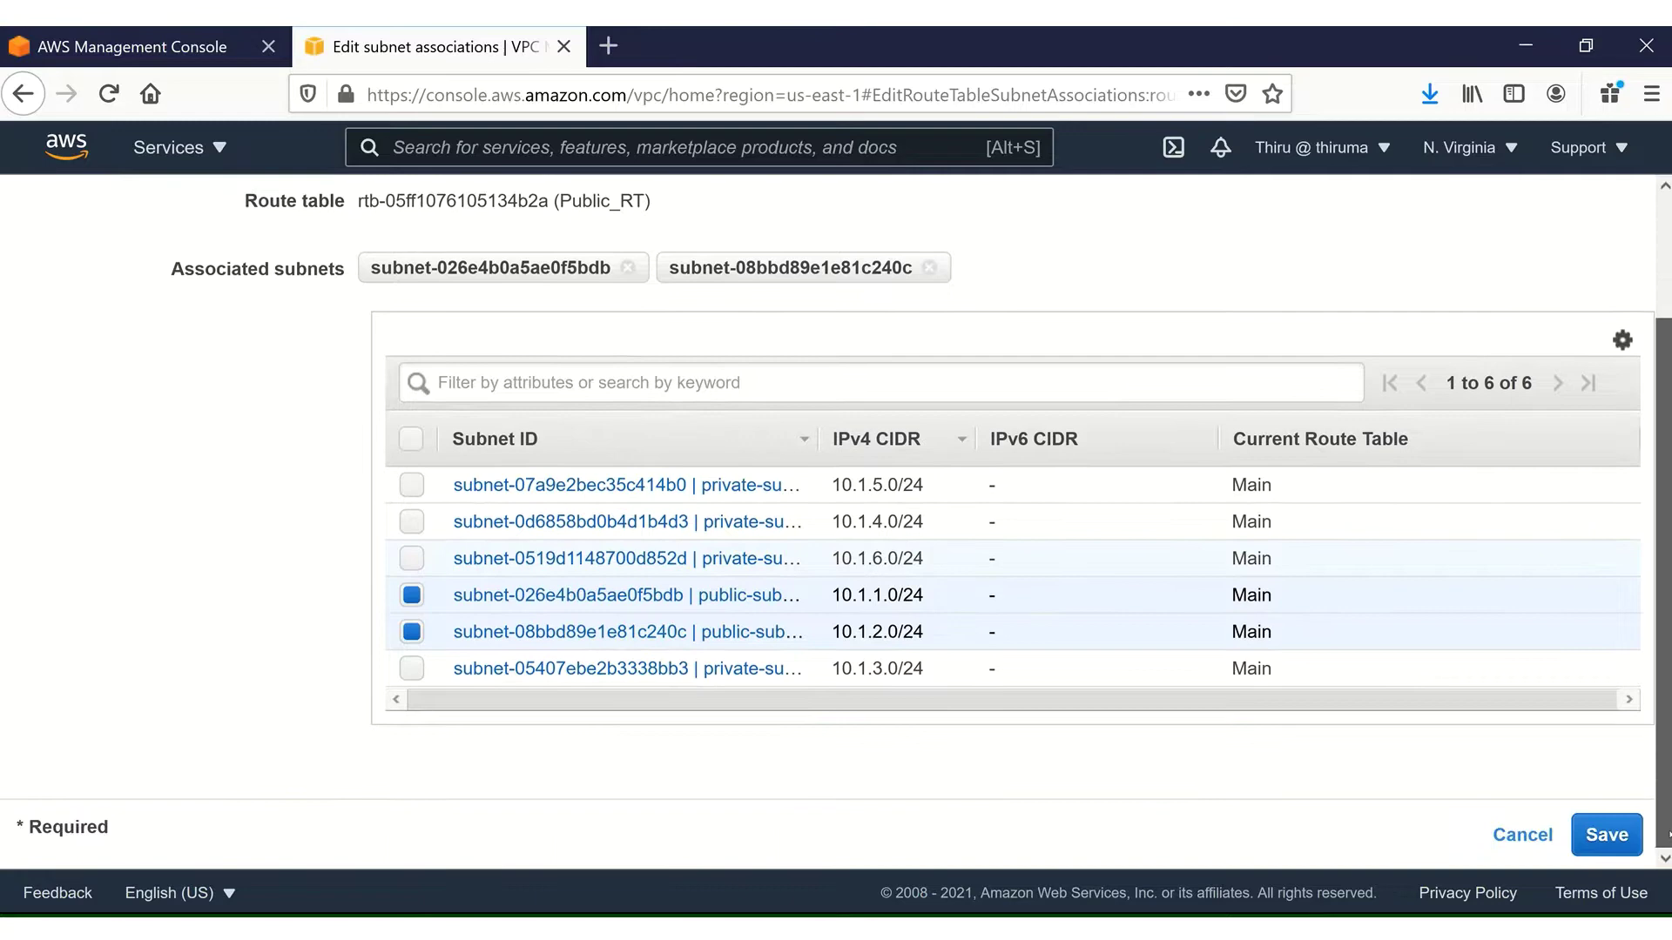
click(1606, 838)
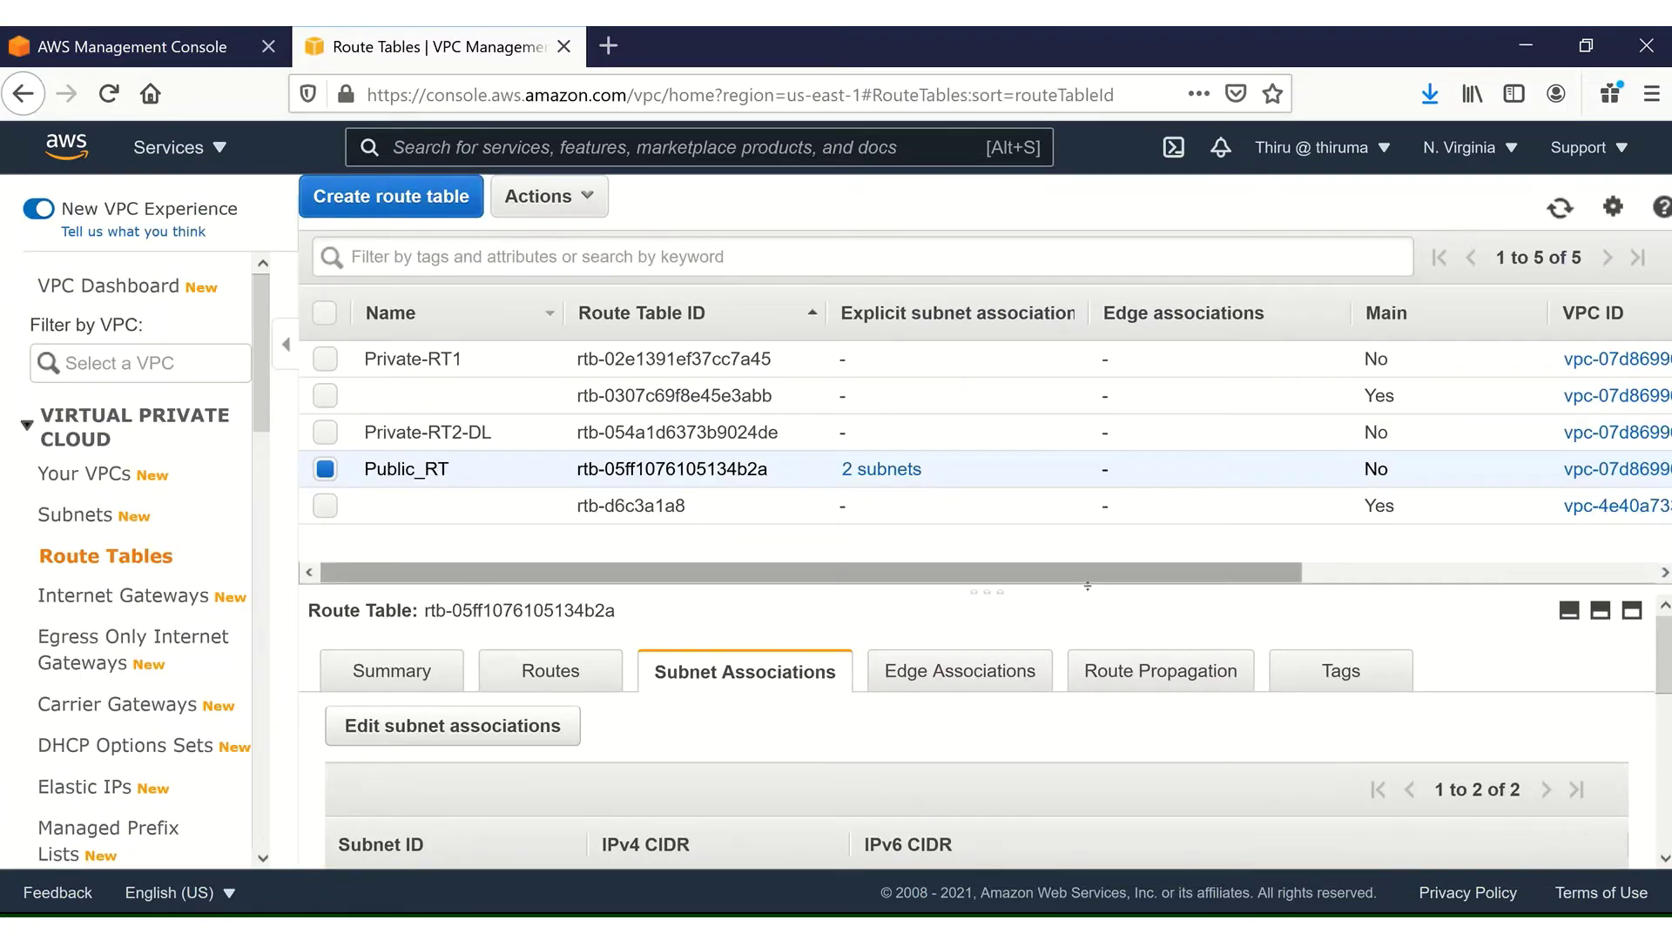
scroll(1663, 659, down, 4)
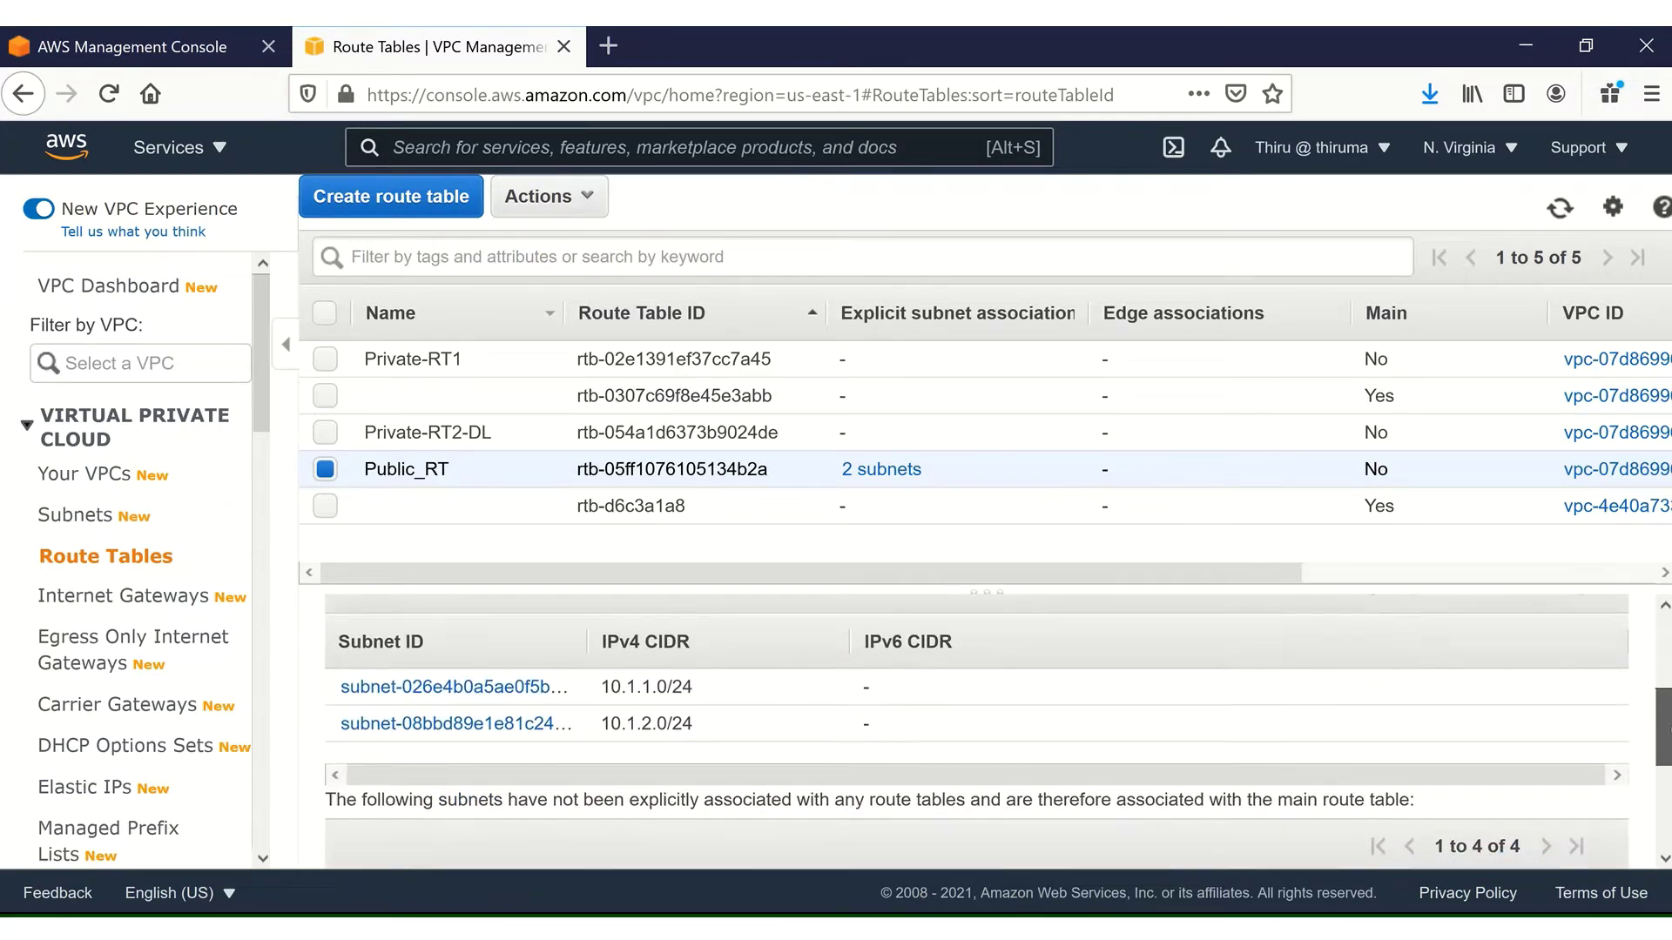
scroll(730, 696, up, 4)
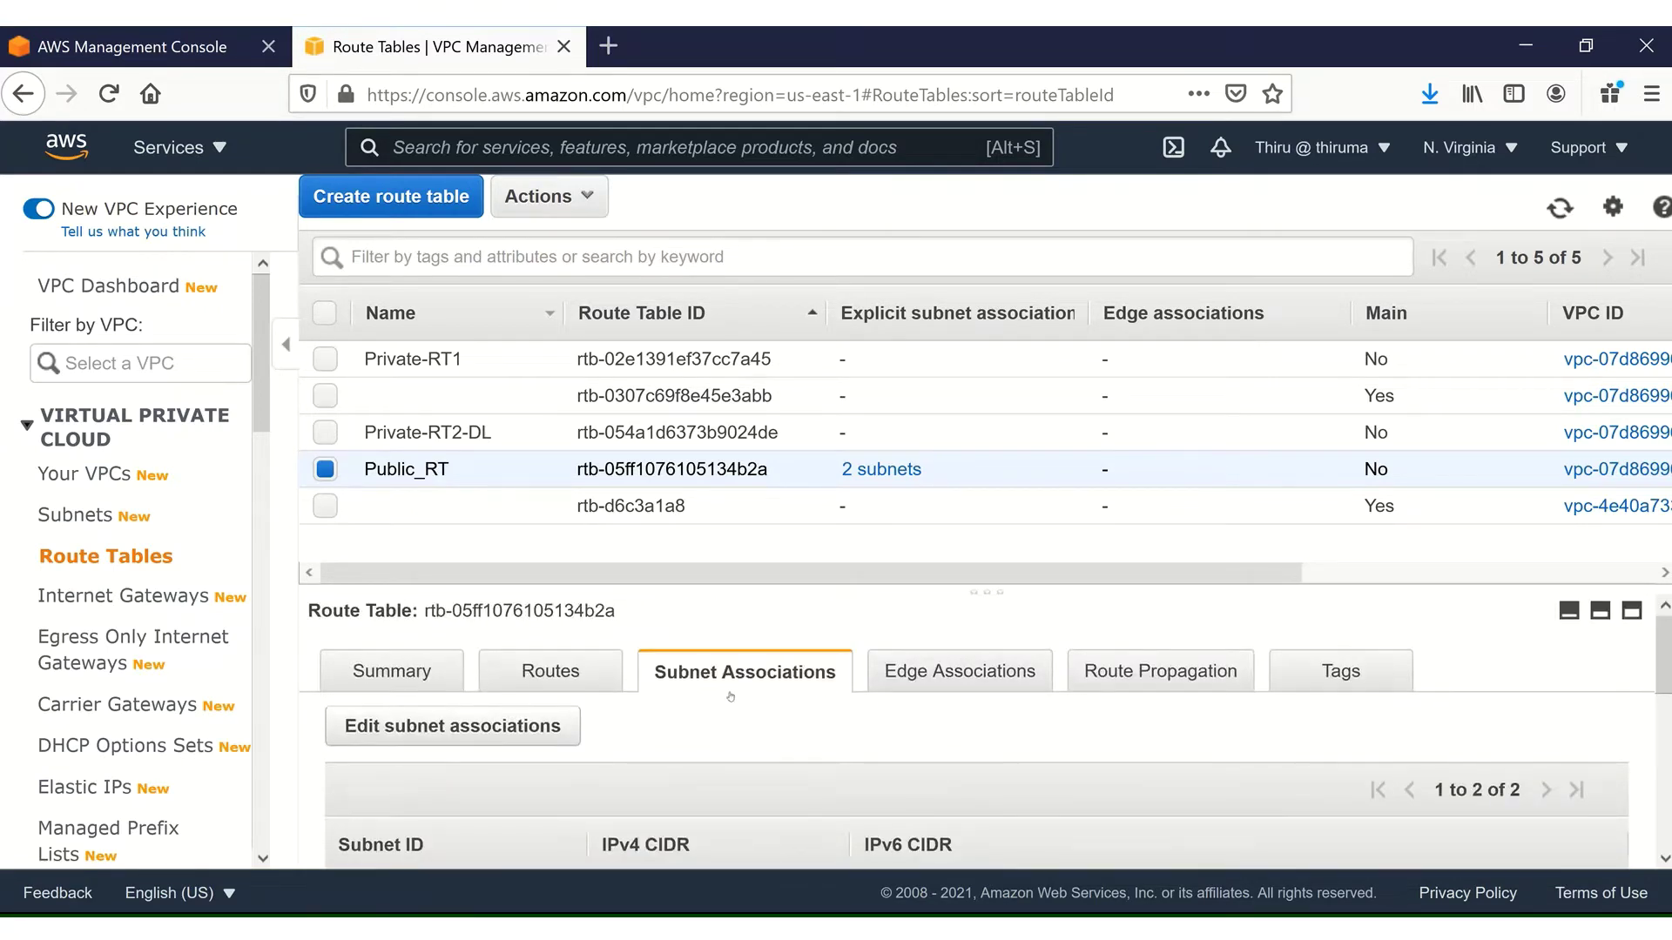
Add a route to the Public_RT route table with destination 0.0.0.0/0 targeting the internet gateway igw-vpc1, and save it
click(526, 672)
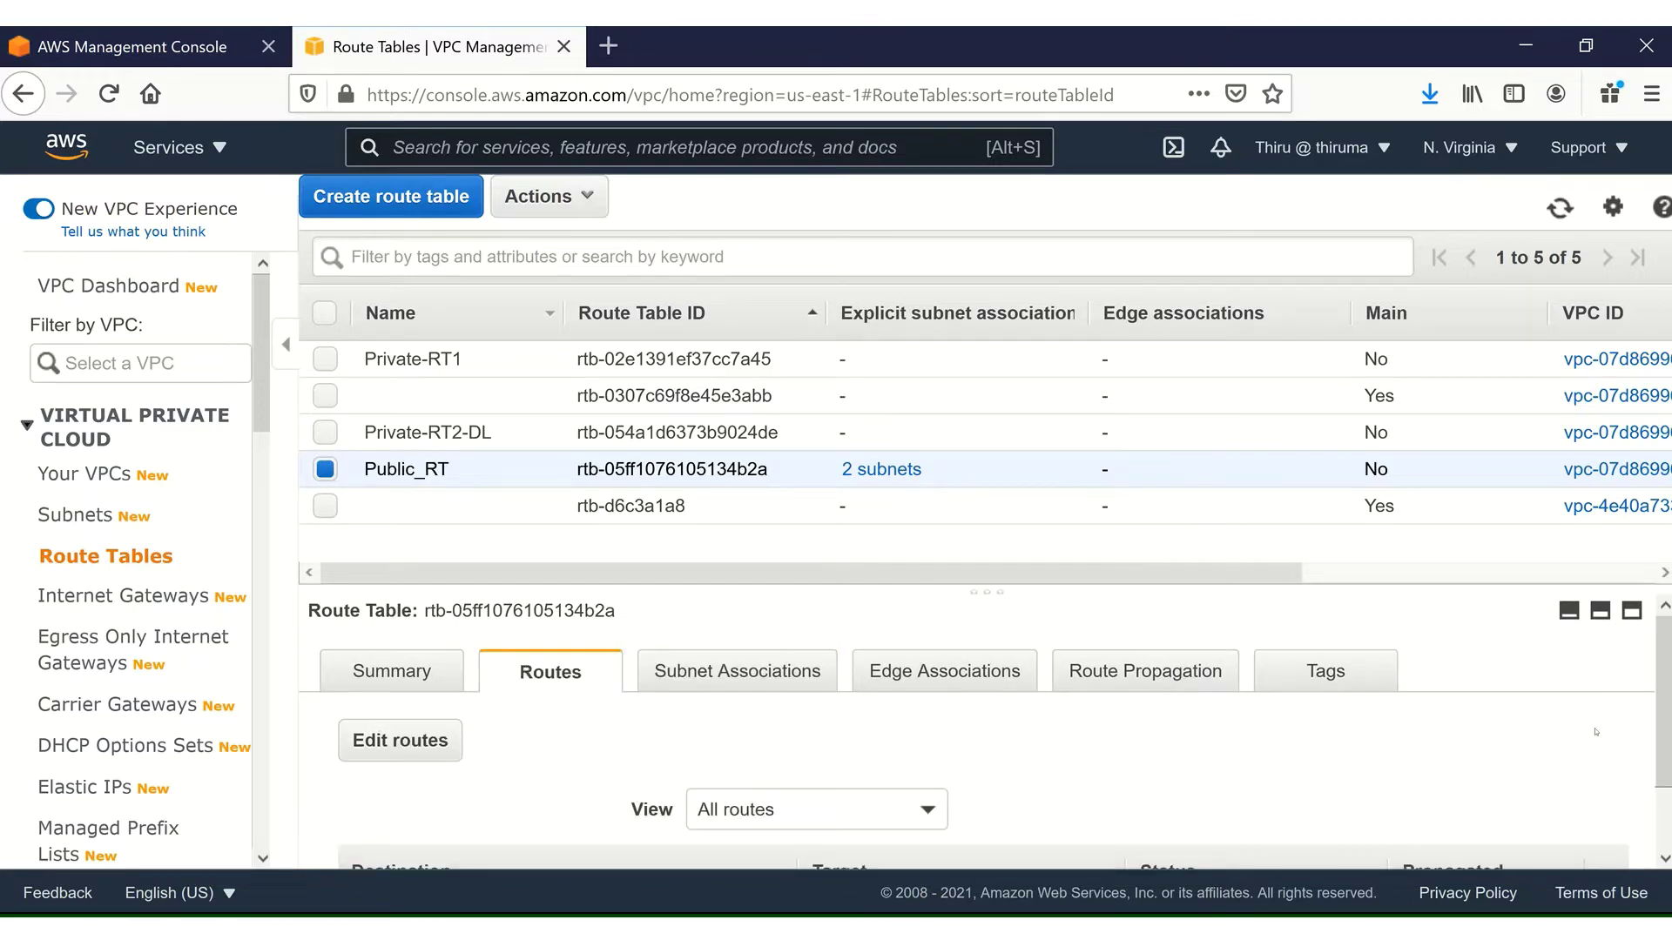
drag(1658, 729, 1663, 843)
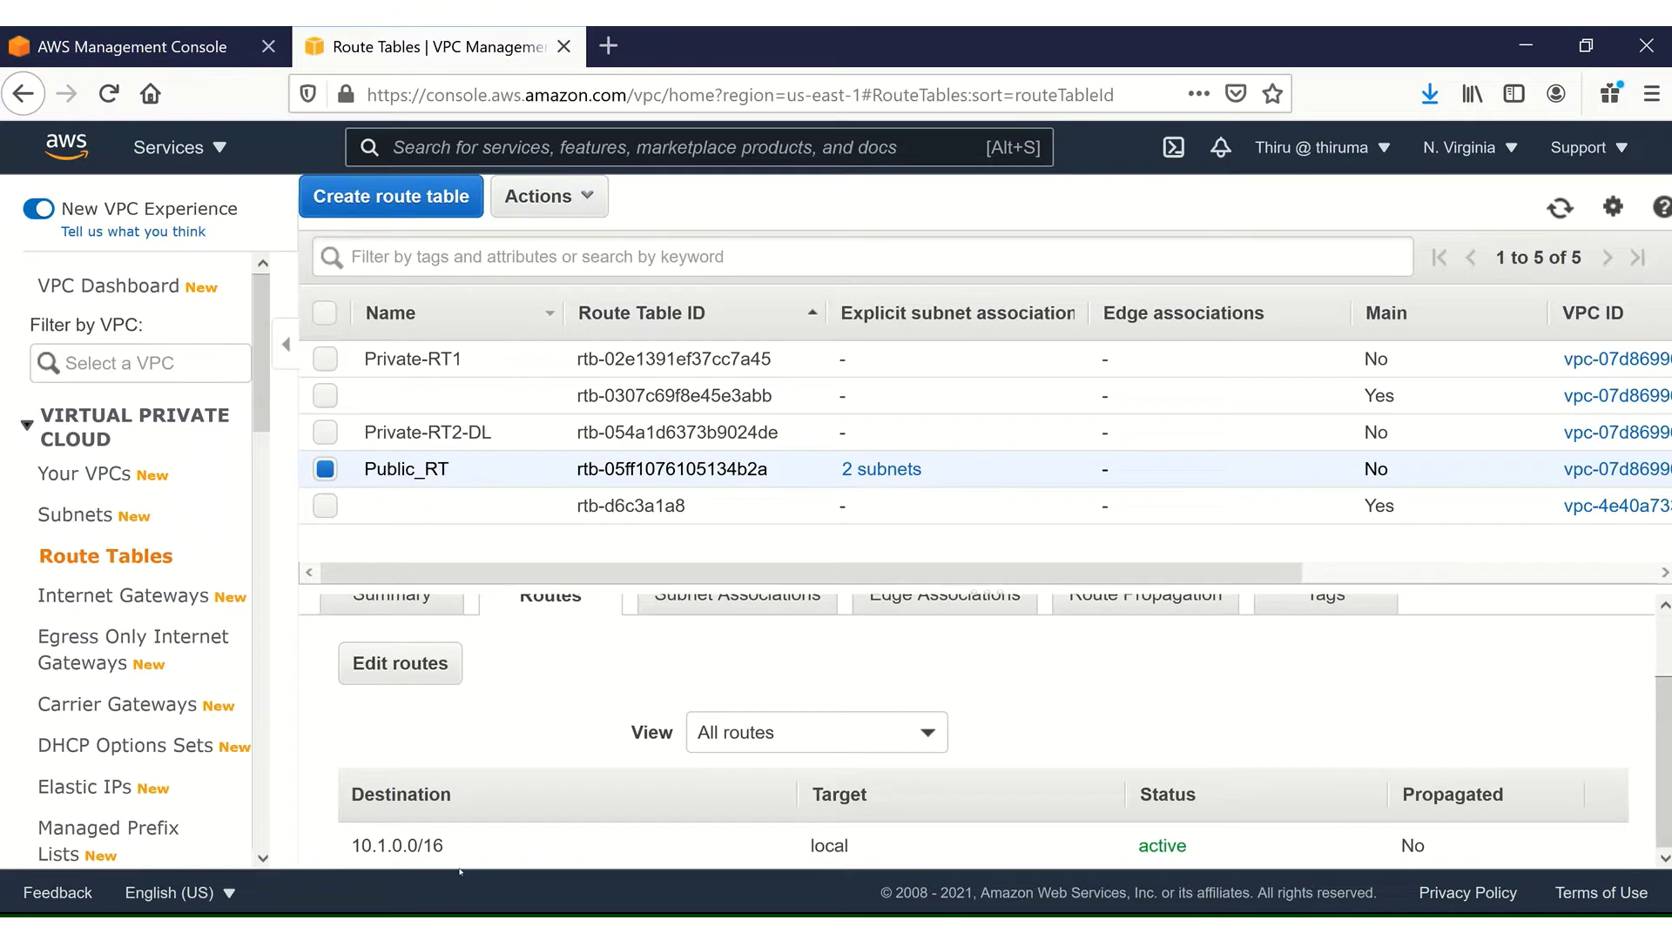
click(353, 679)
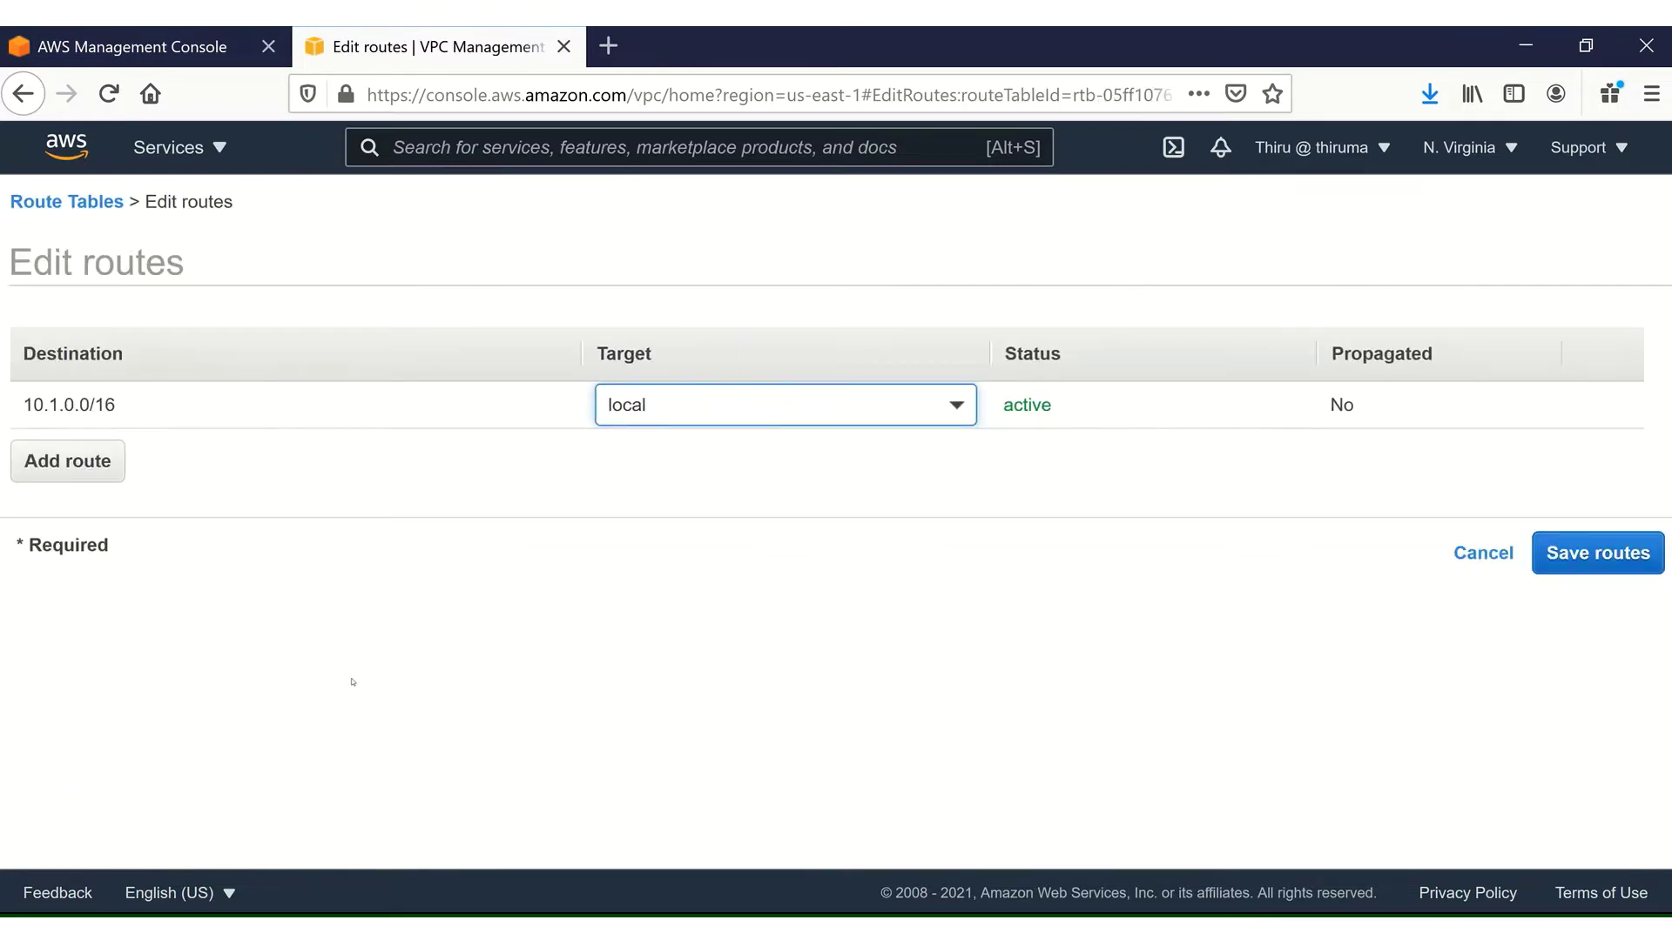
click(61, 462)
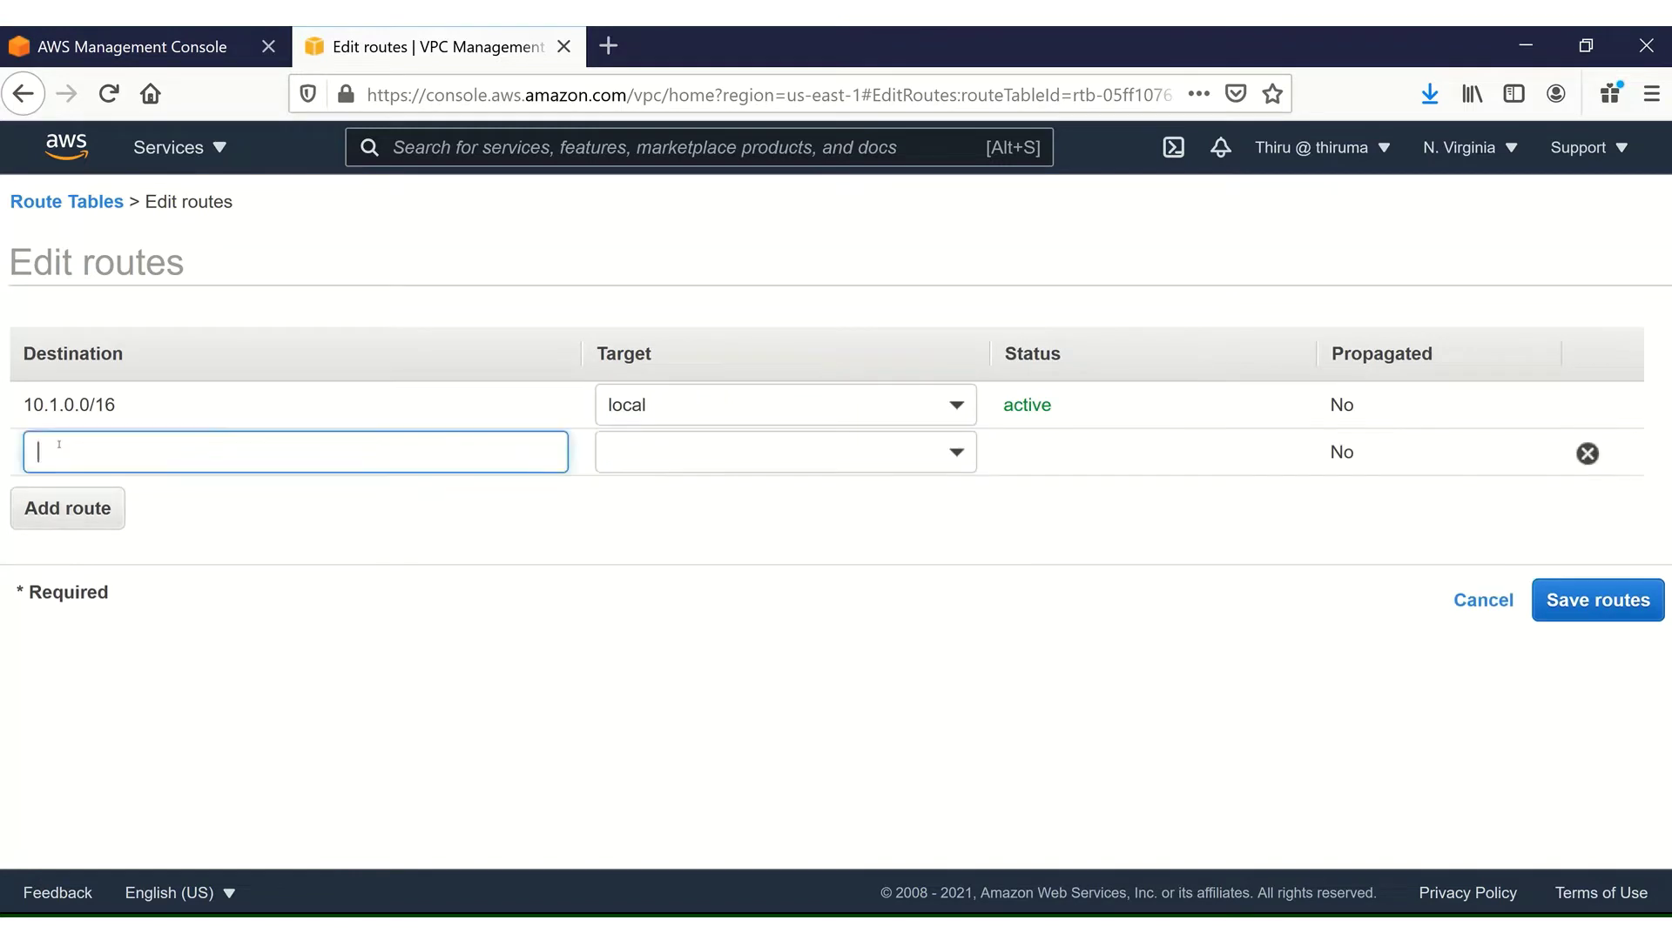
text(0.0.0)
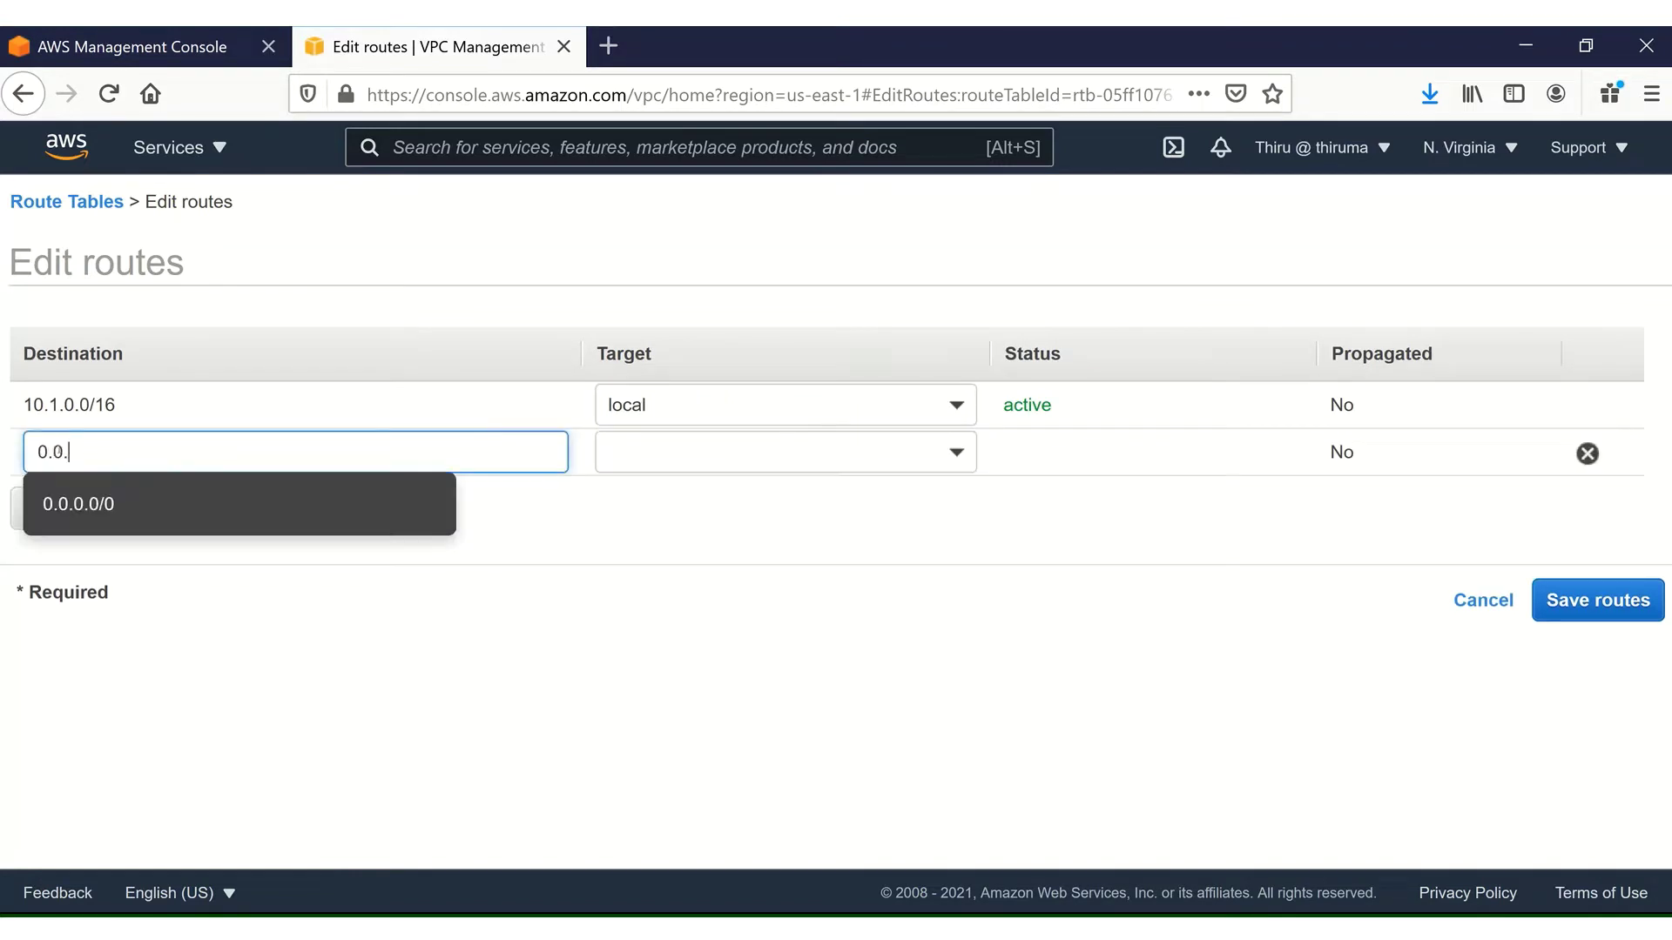
click(76, 504)
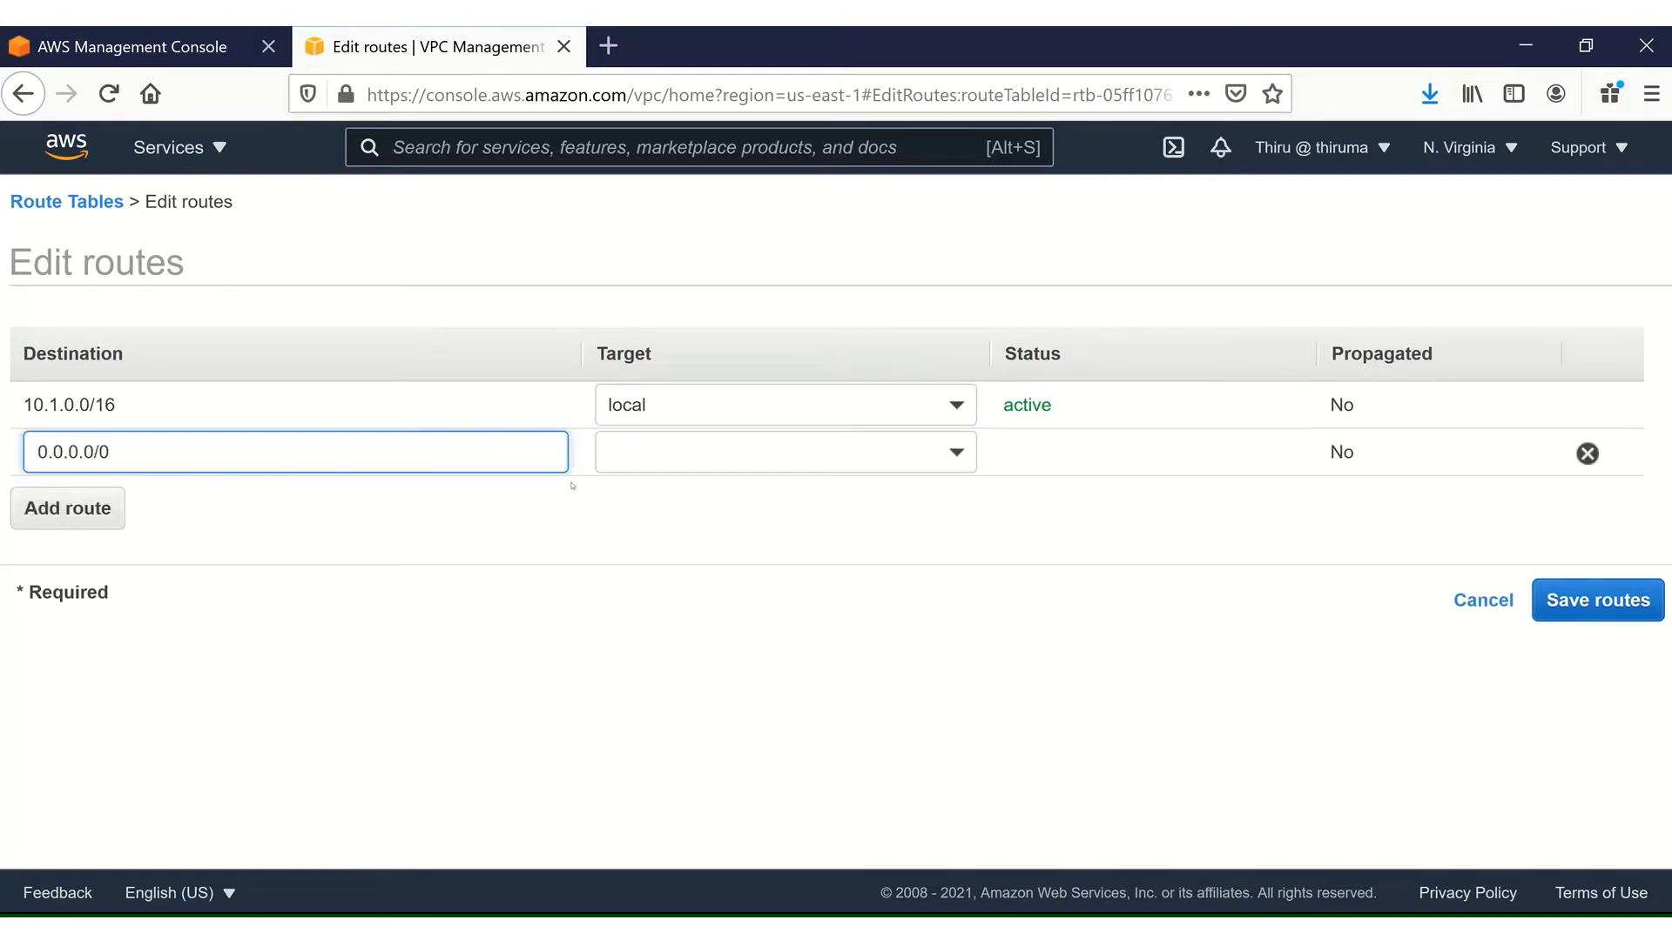
click(746, 446)
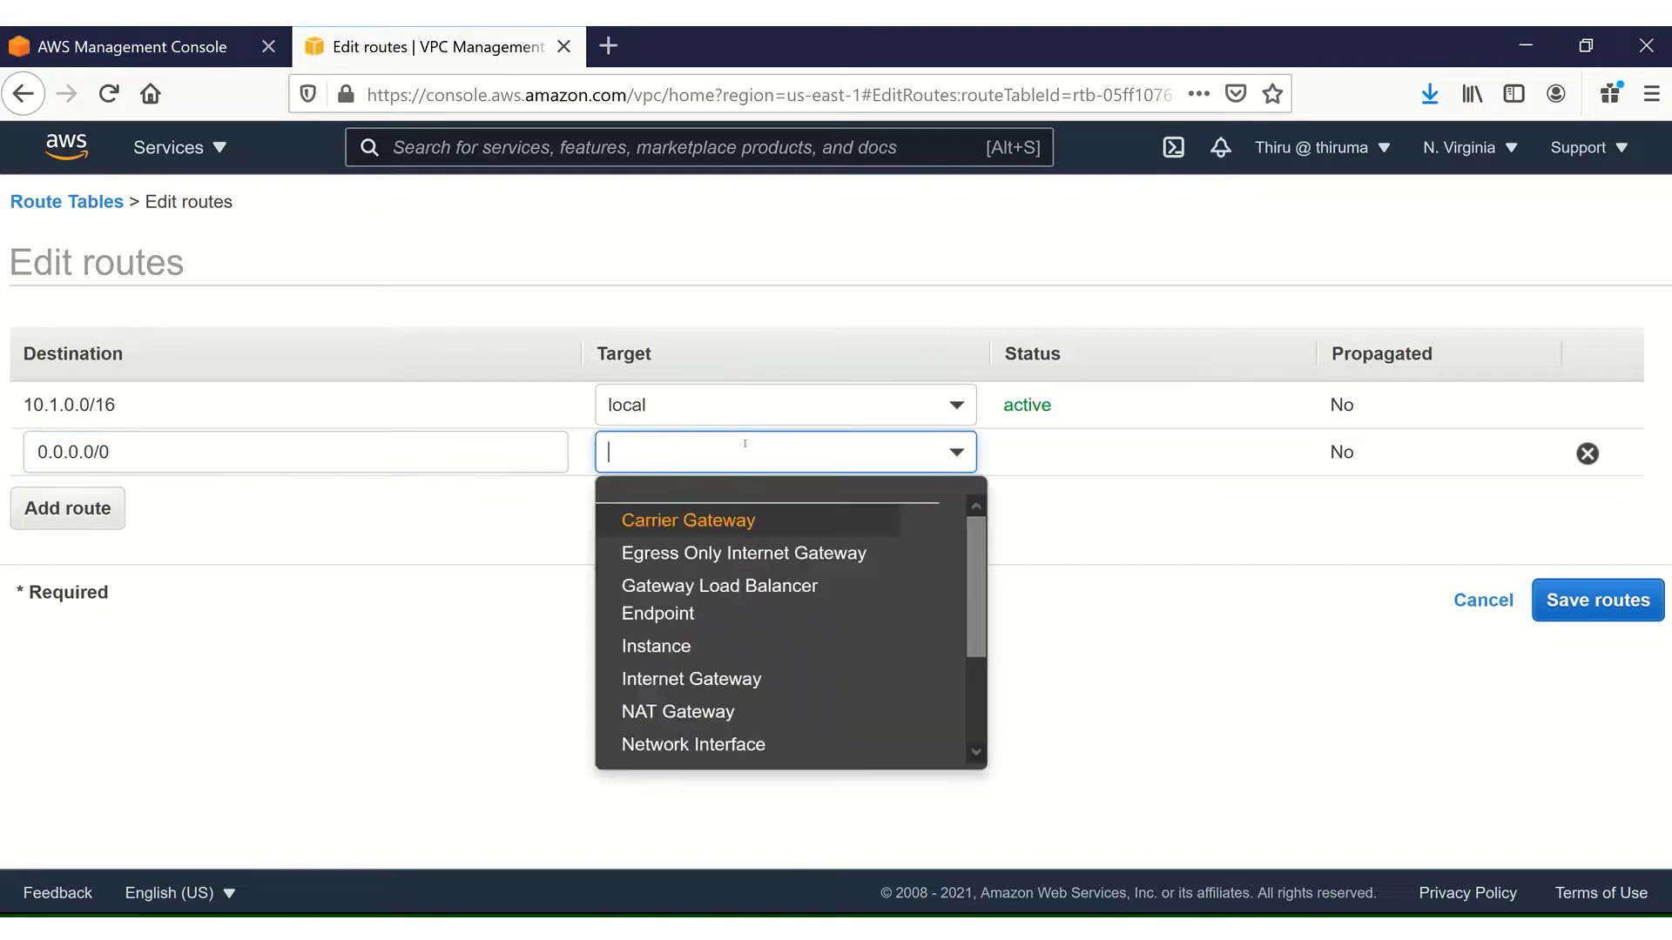
click(661, 678)
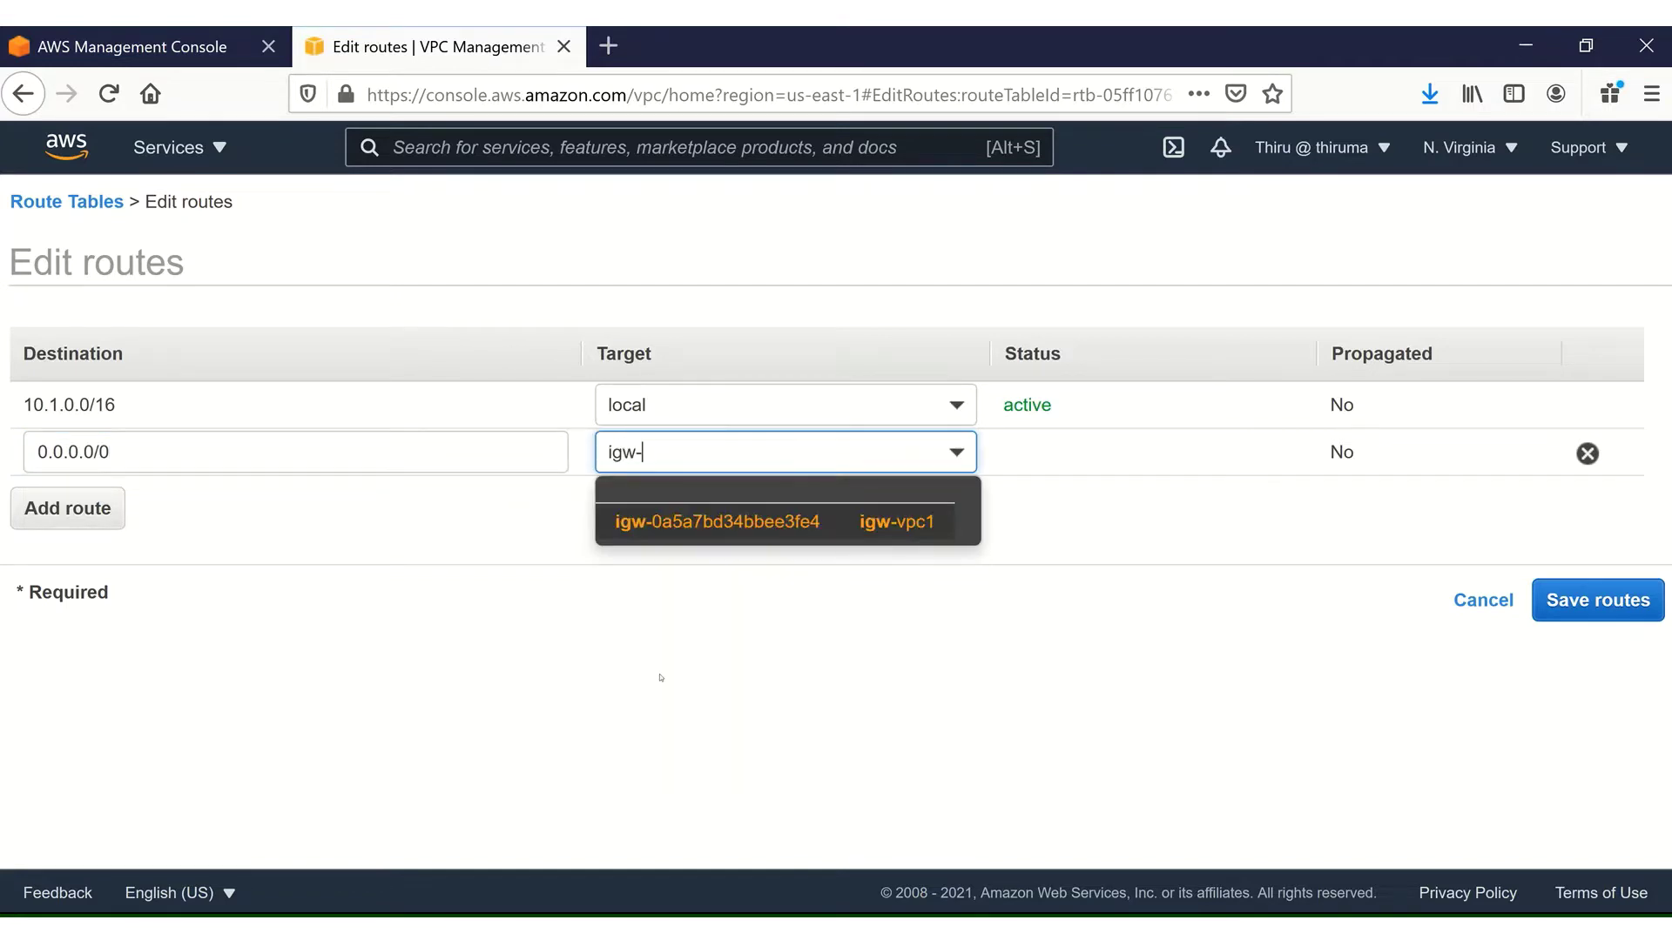
click(740, 520)
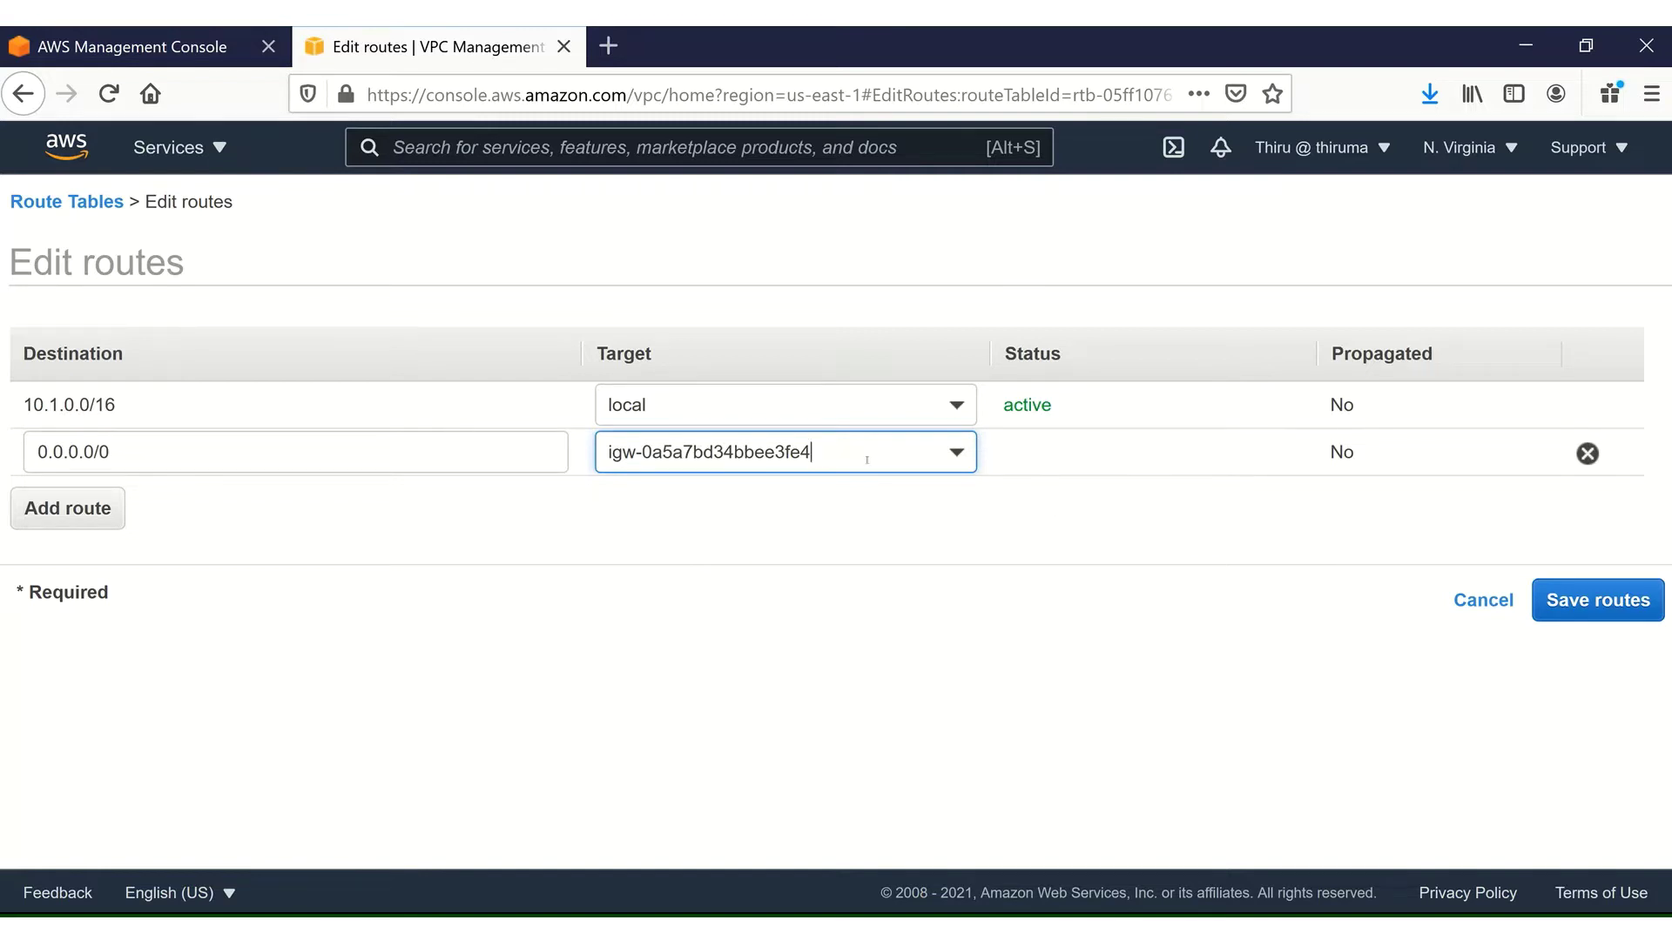
click(1589, 599)
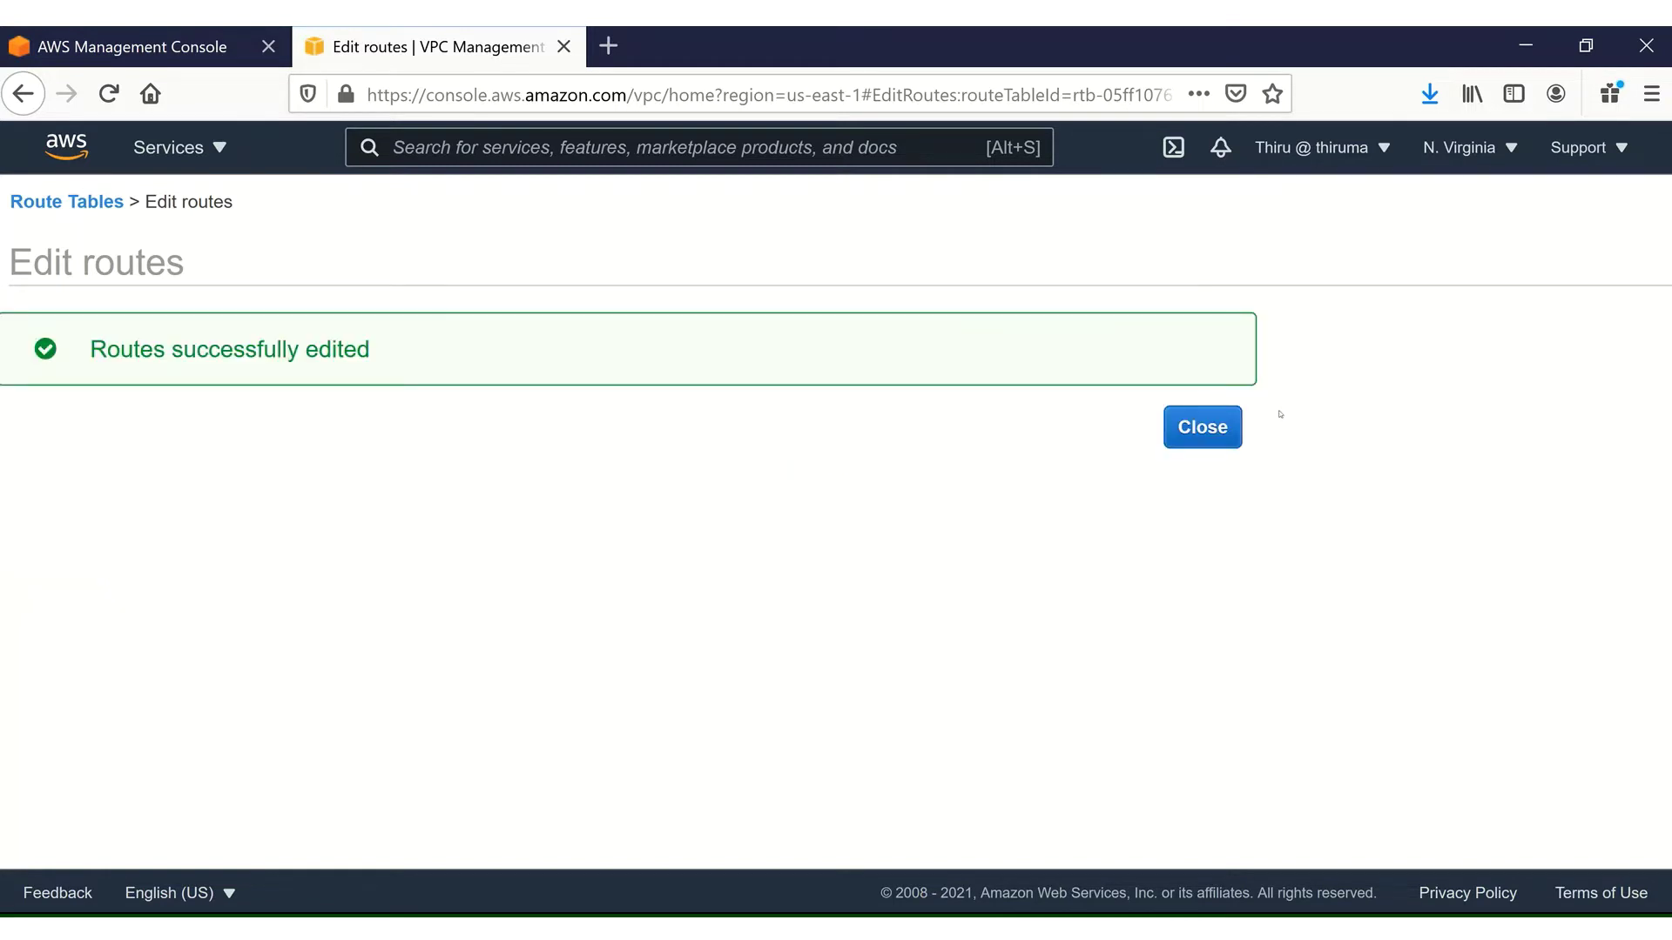
click(1203, 425)
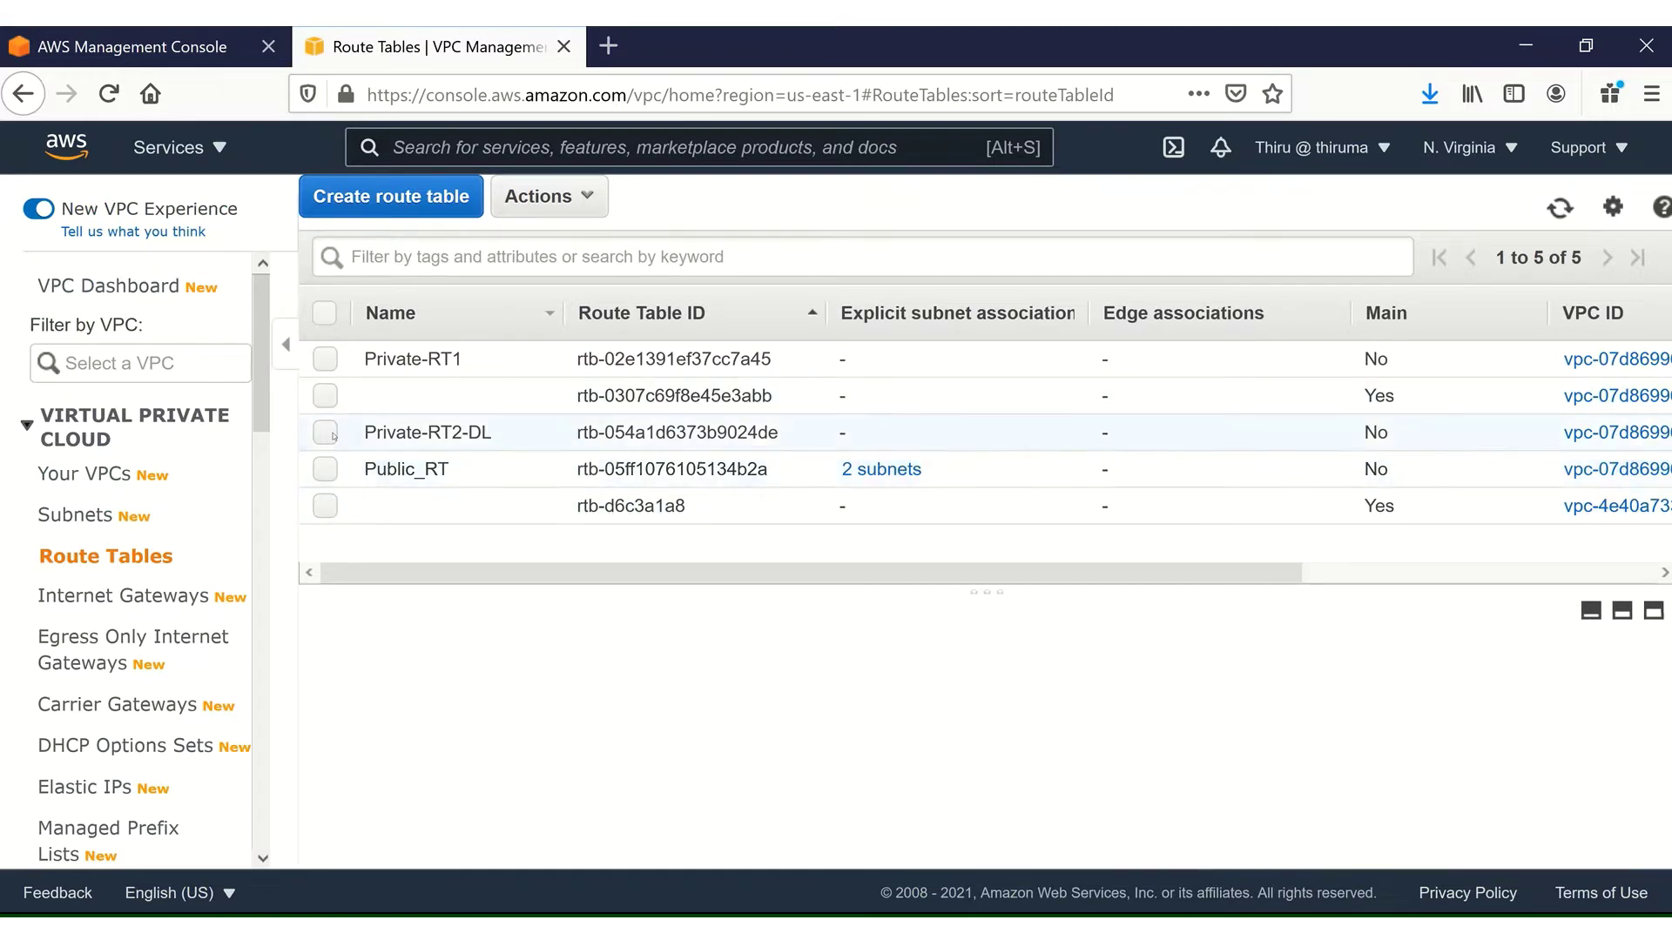
Associate private-subnet1-az1-al (10.1.3.0/24) and private-subnet1-az2-al (10.1.4.0/24) with the Private-RT1 route table
click(383, 359)
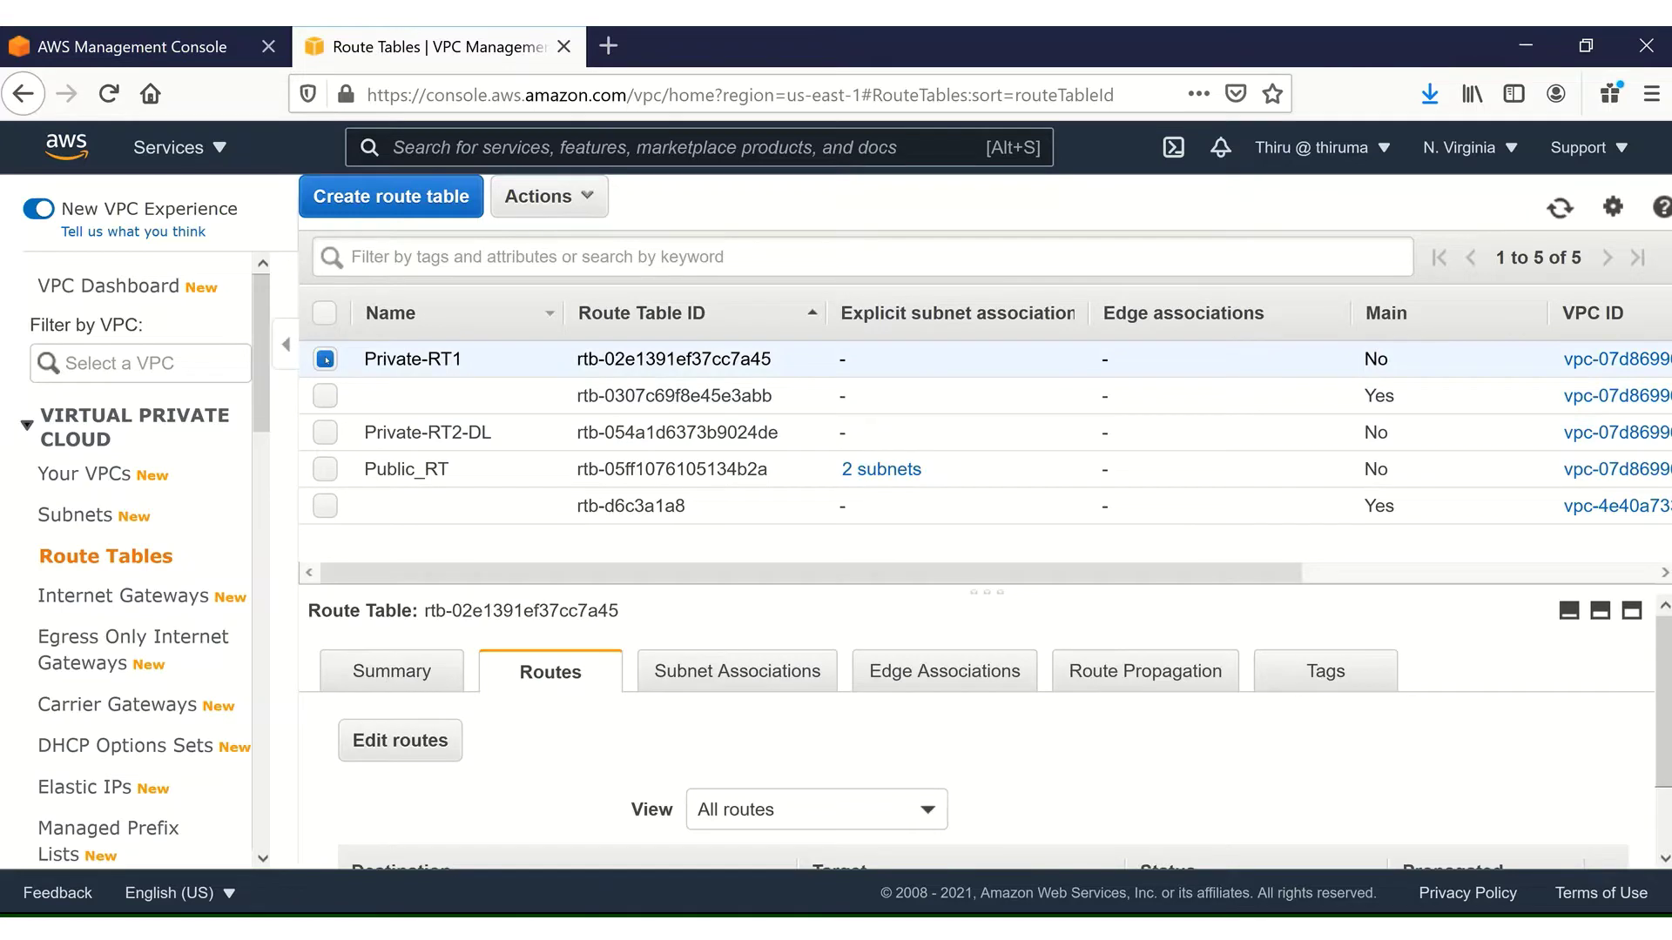
click(736, 678)
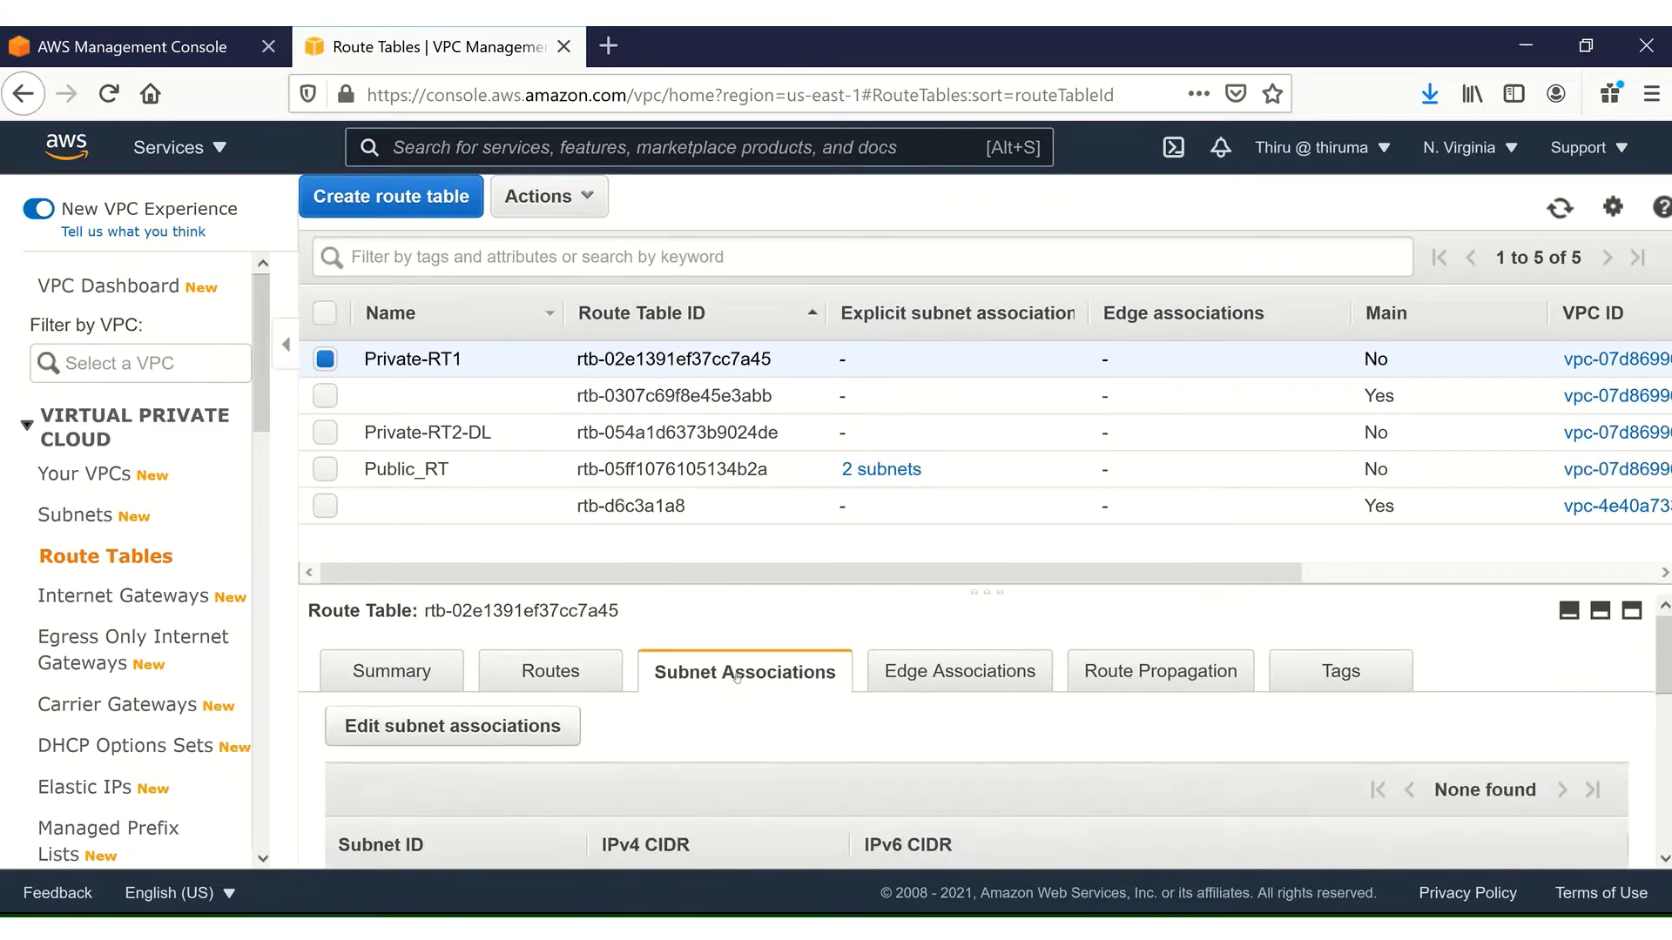
click(514, 724)
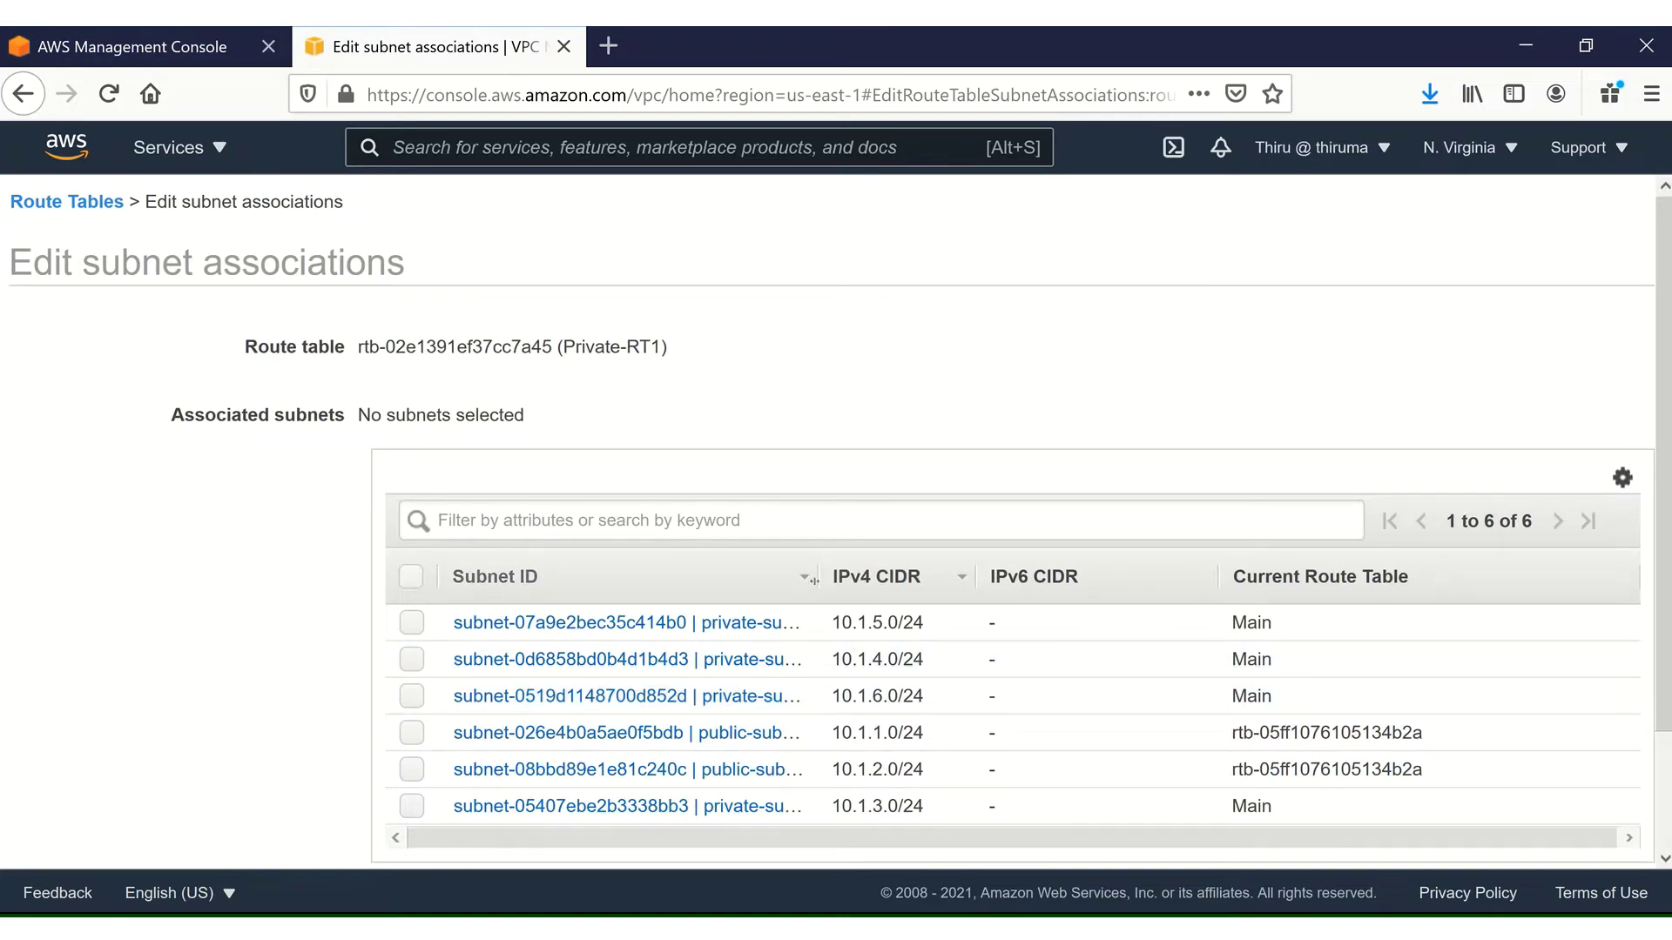
drag(812, 579, 939, 576)
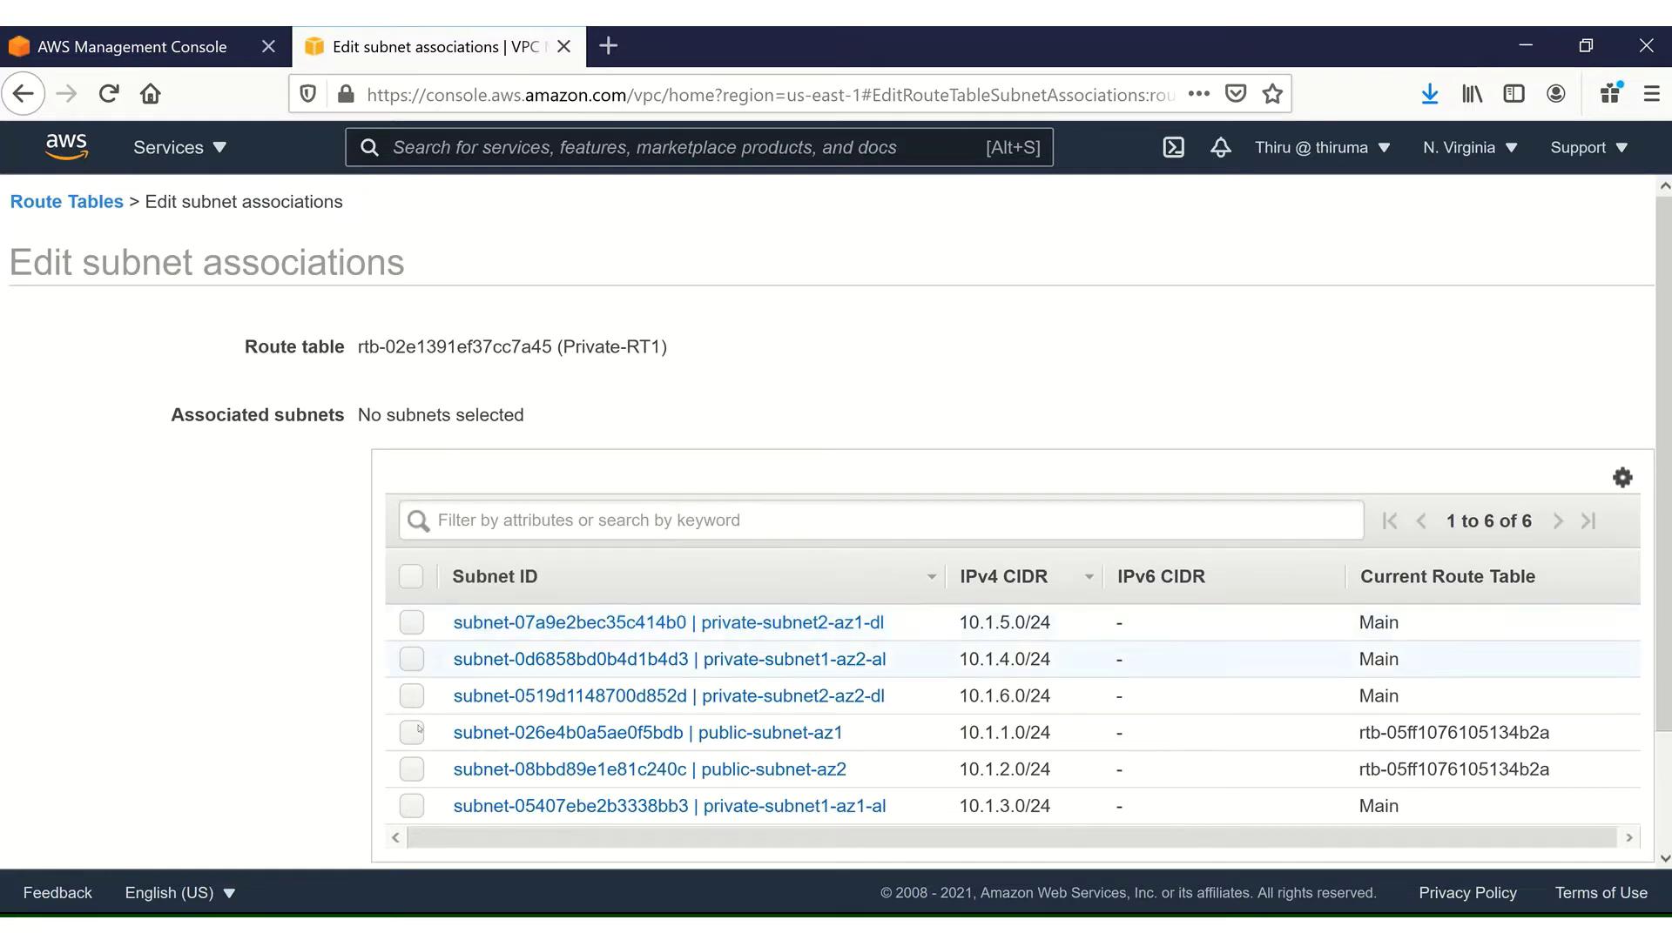
click(412, 808)
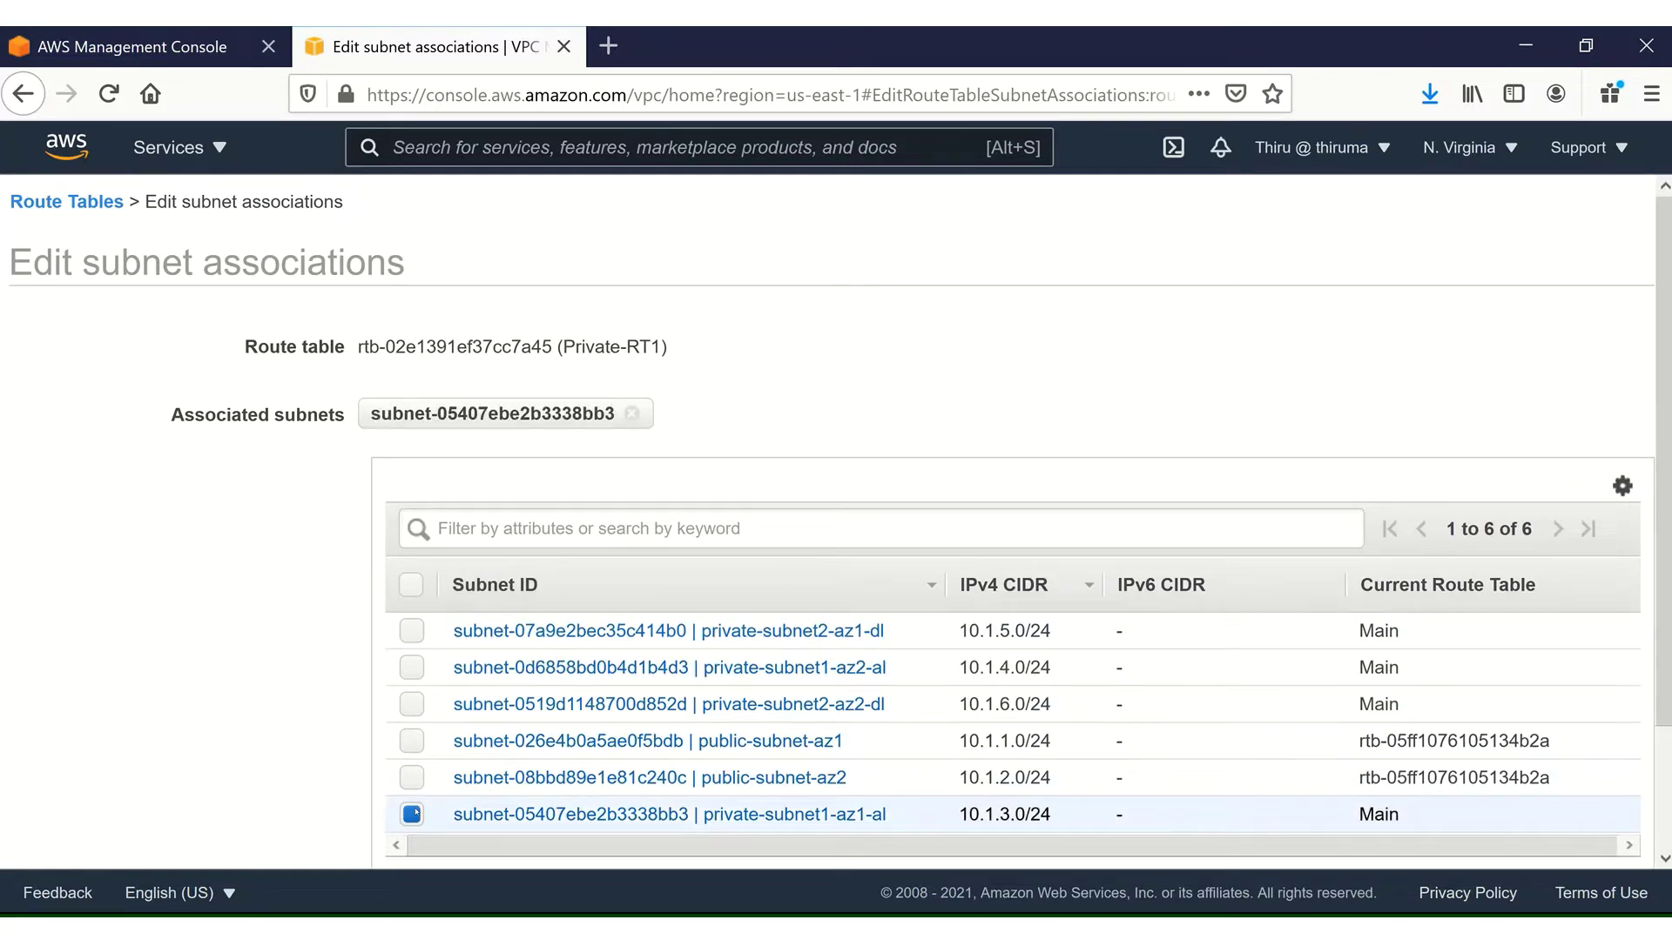
click(411, 666)
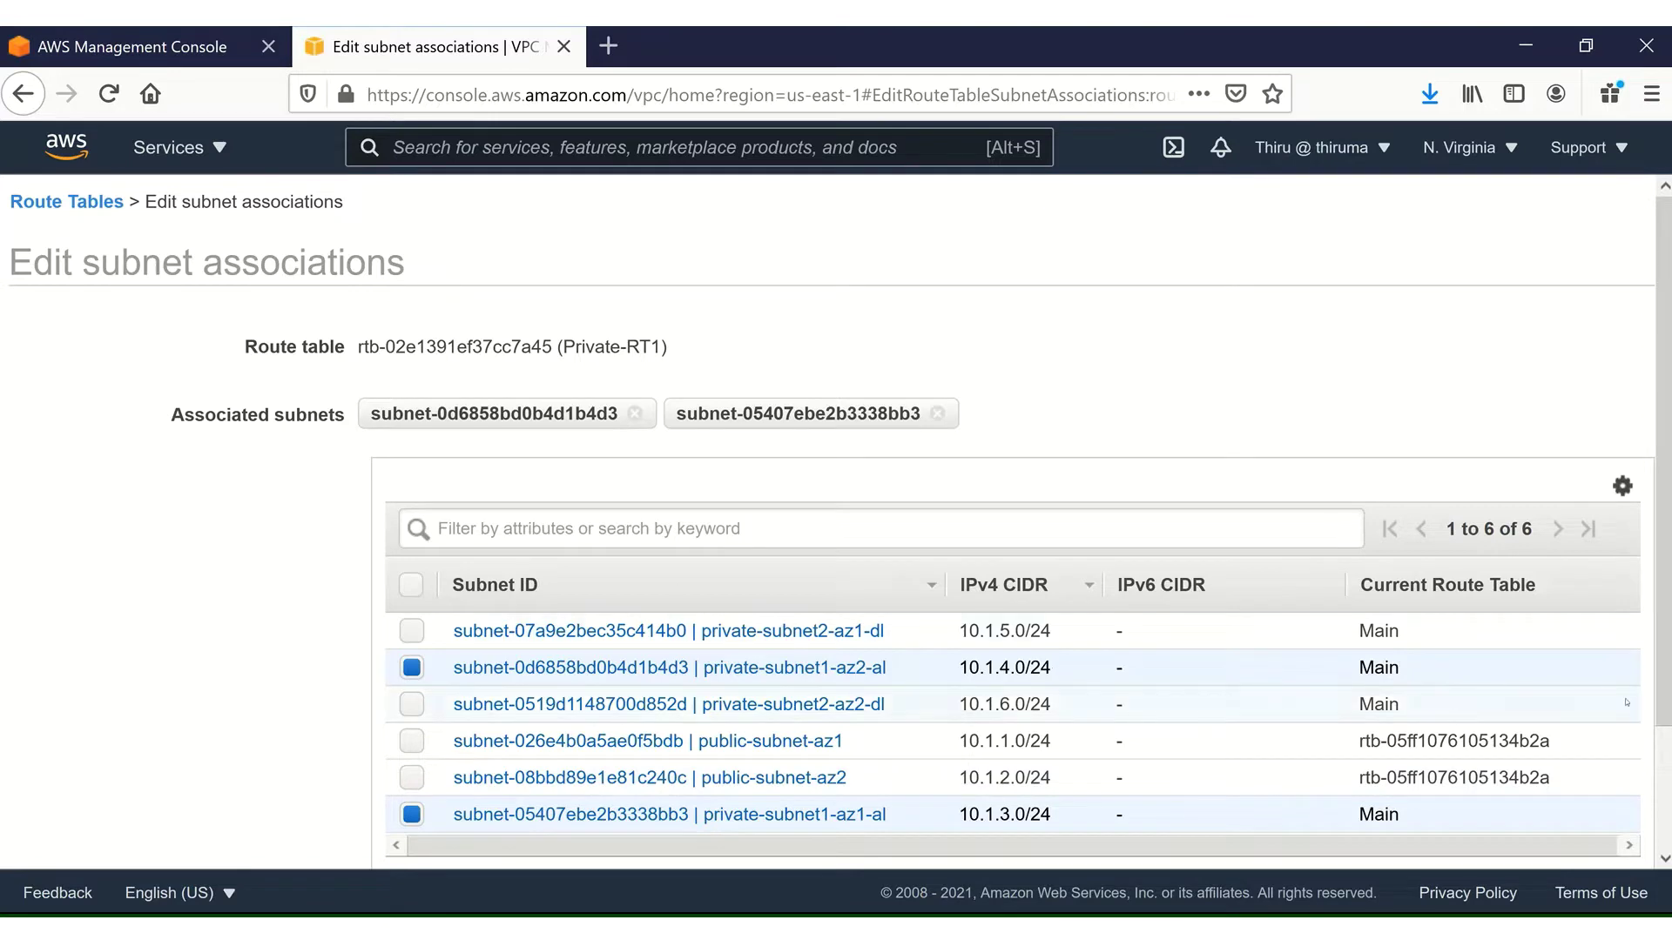
scroll(1655, 862, down, 3)
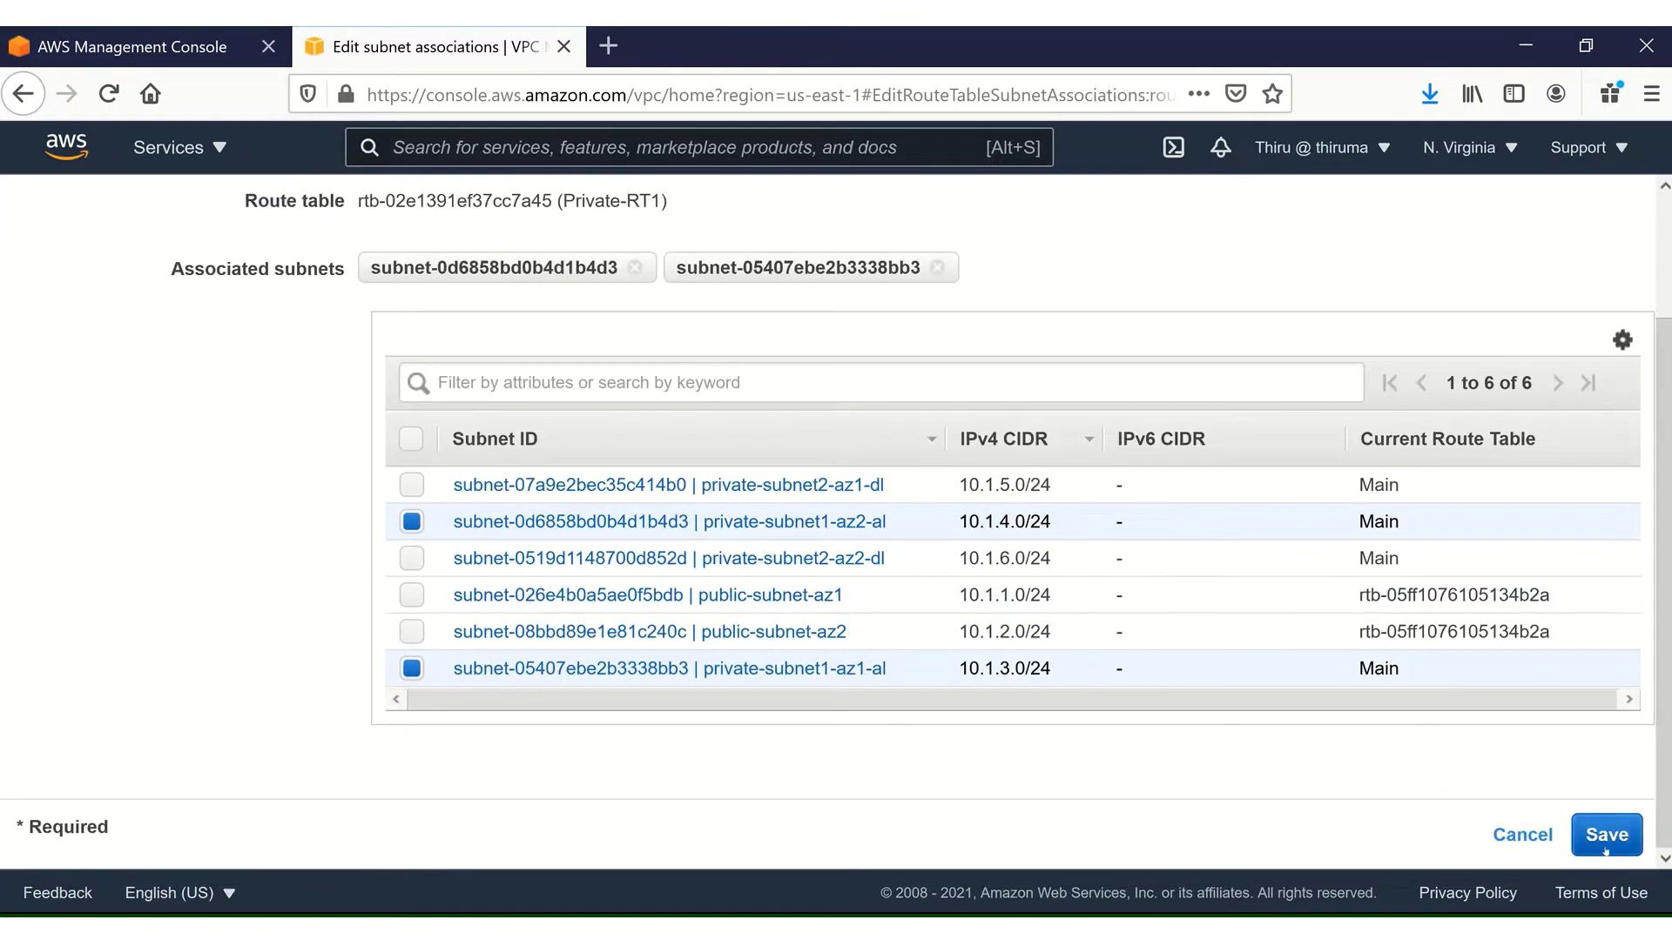
click(1605, 836)
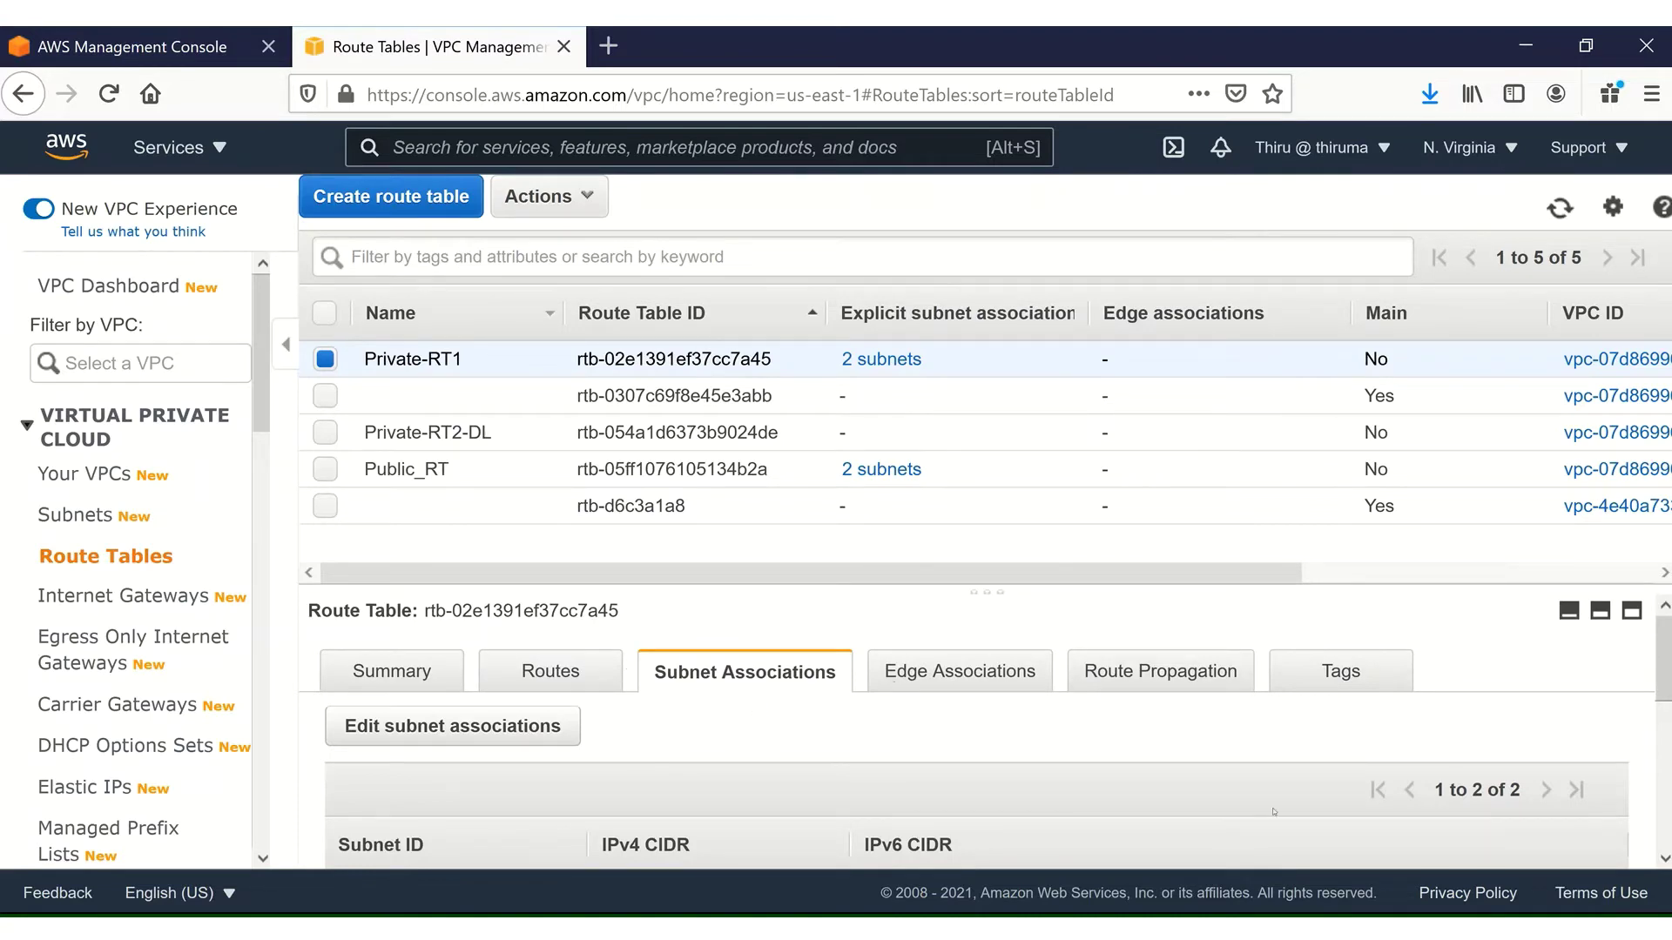
Review the subnet associations and the routes of the Private-RT1 route table
scroll(975, 732, down, 3)
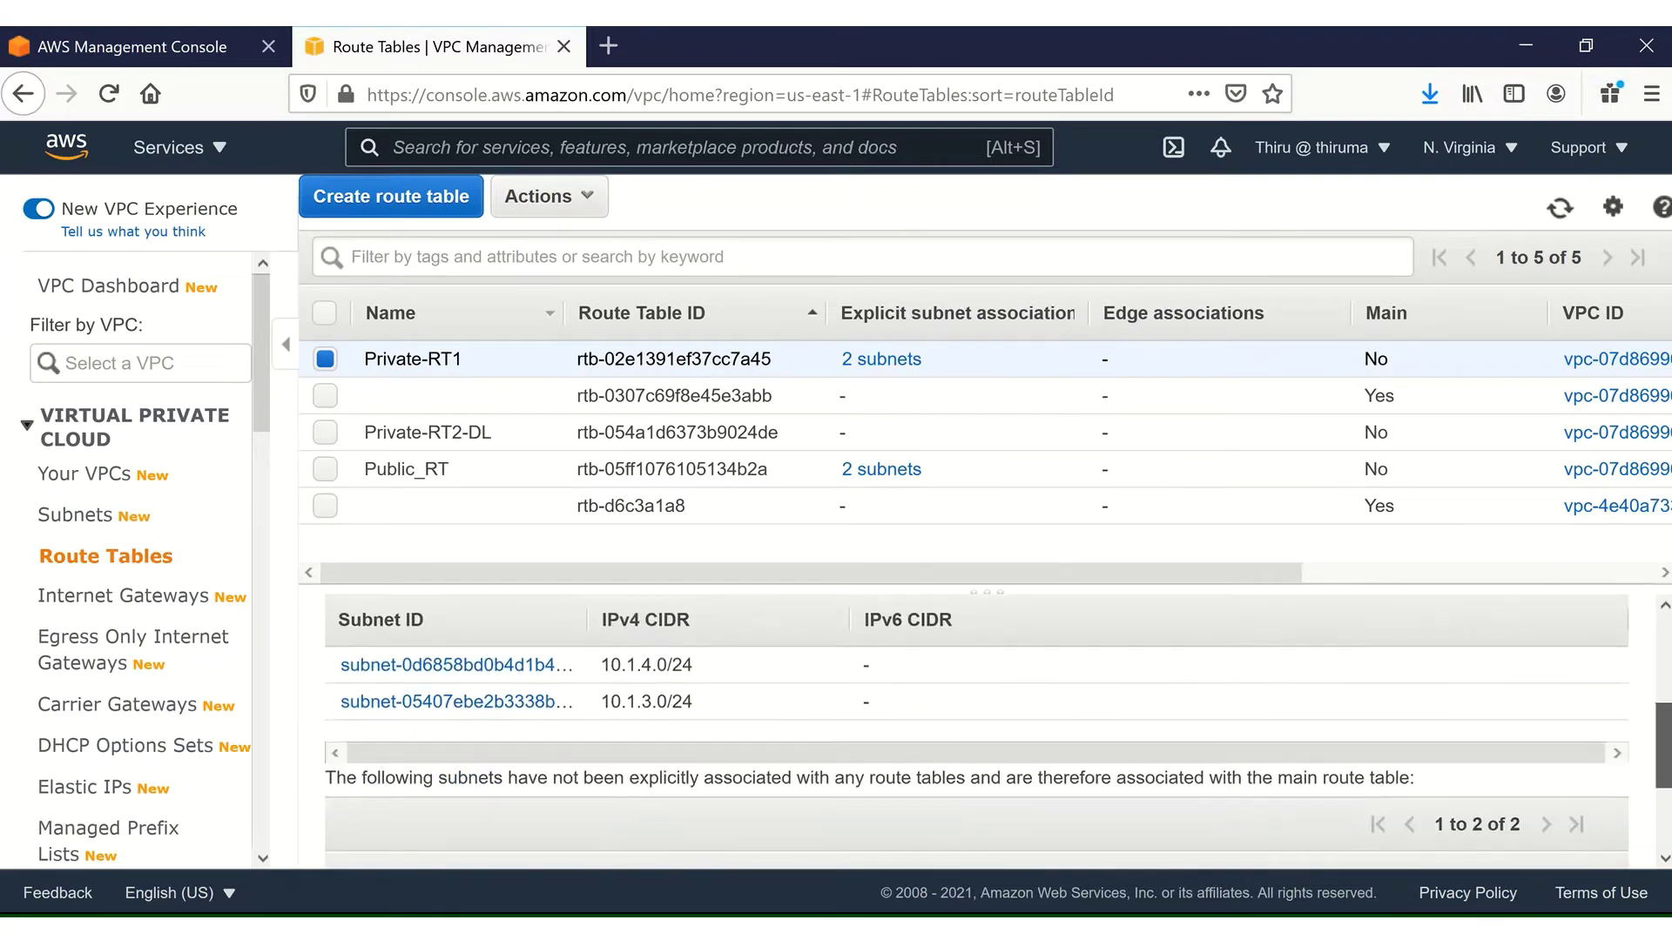
scroll(622, 679, up, 3)
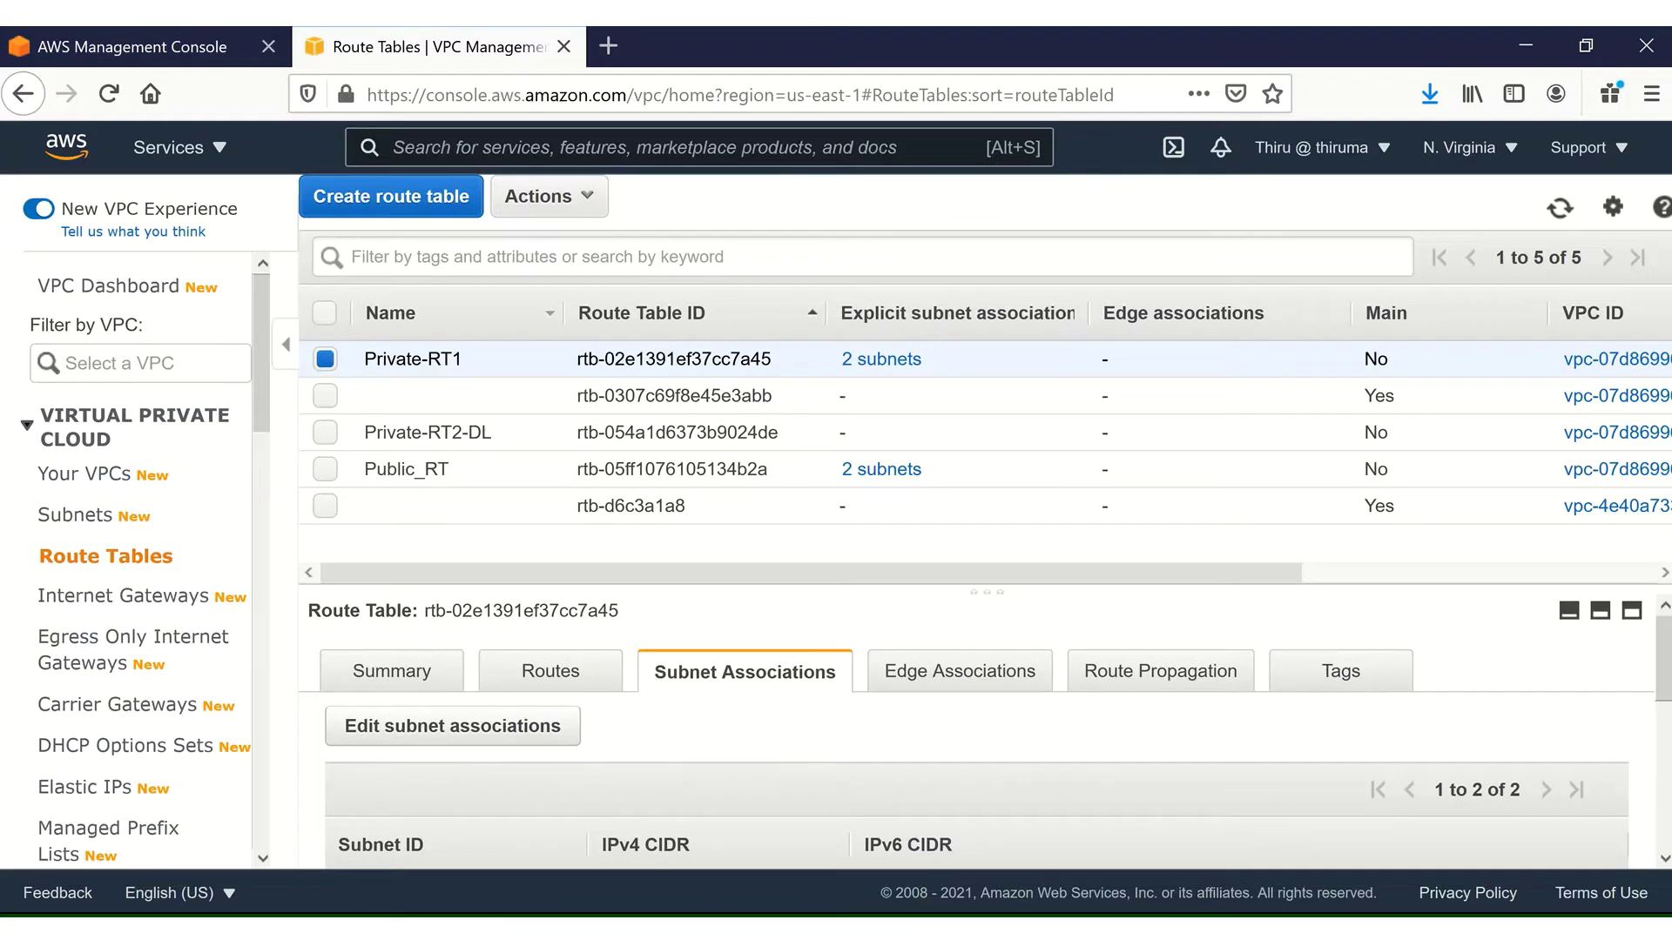
click(548, 678)
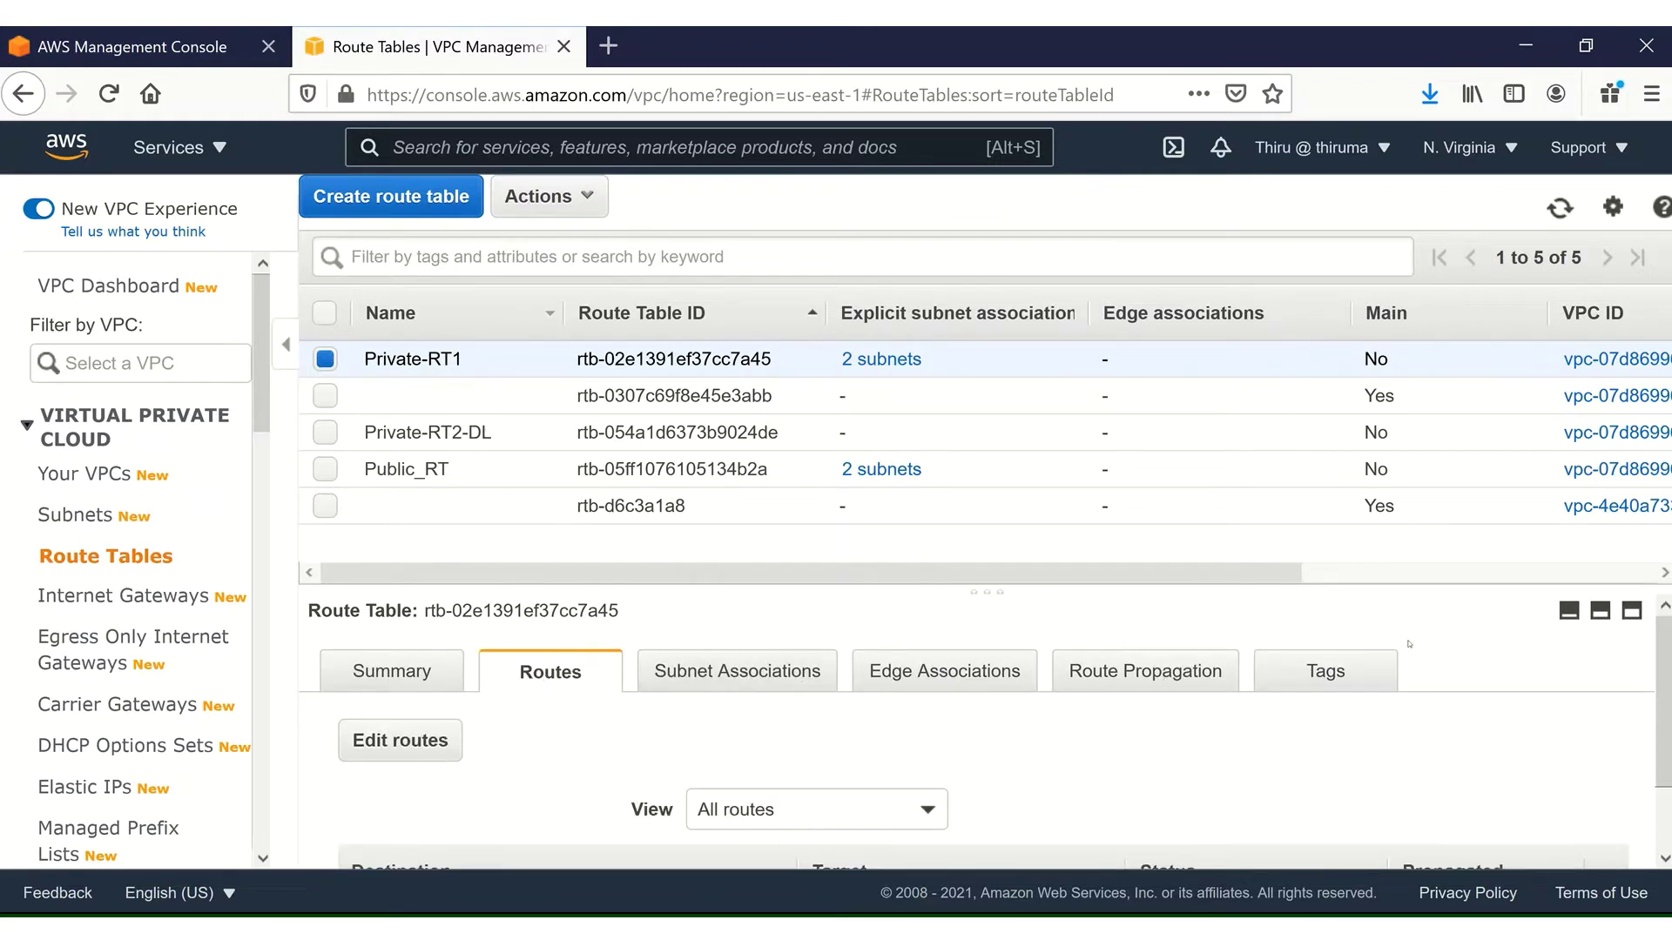
drag(1663, 681, 1663, 740)
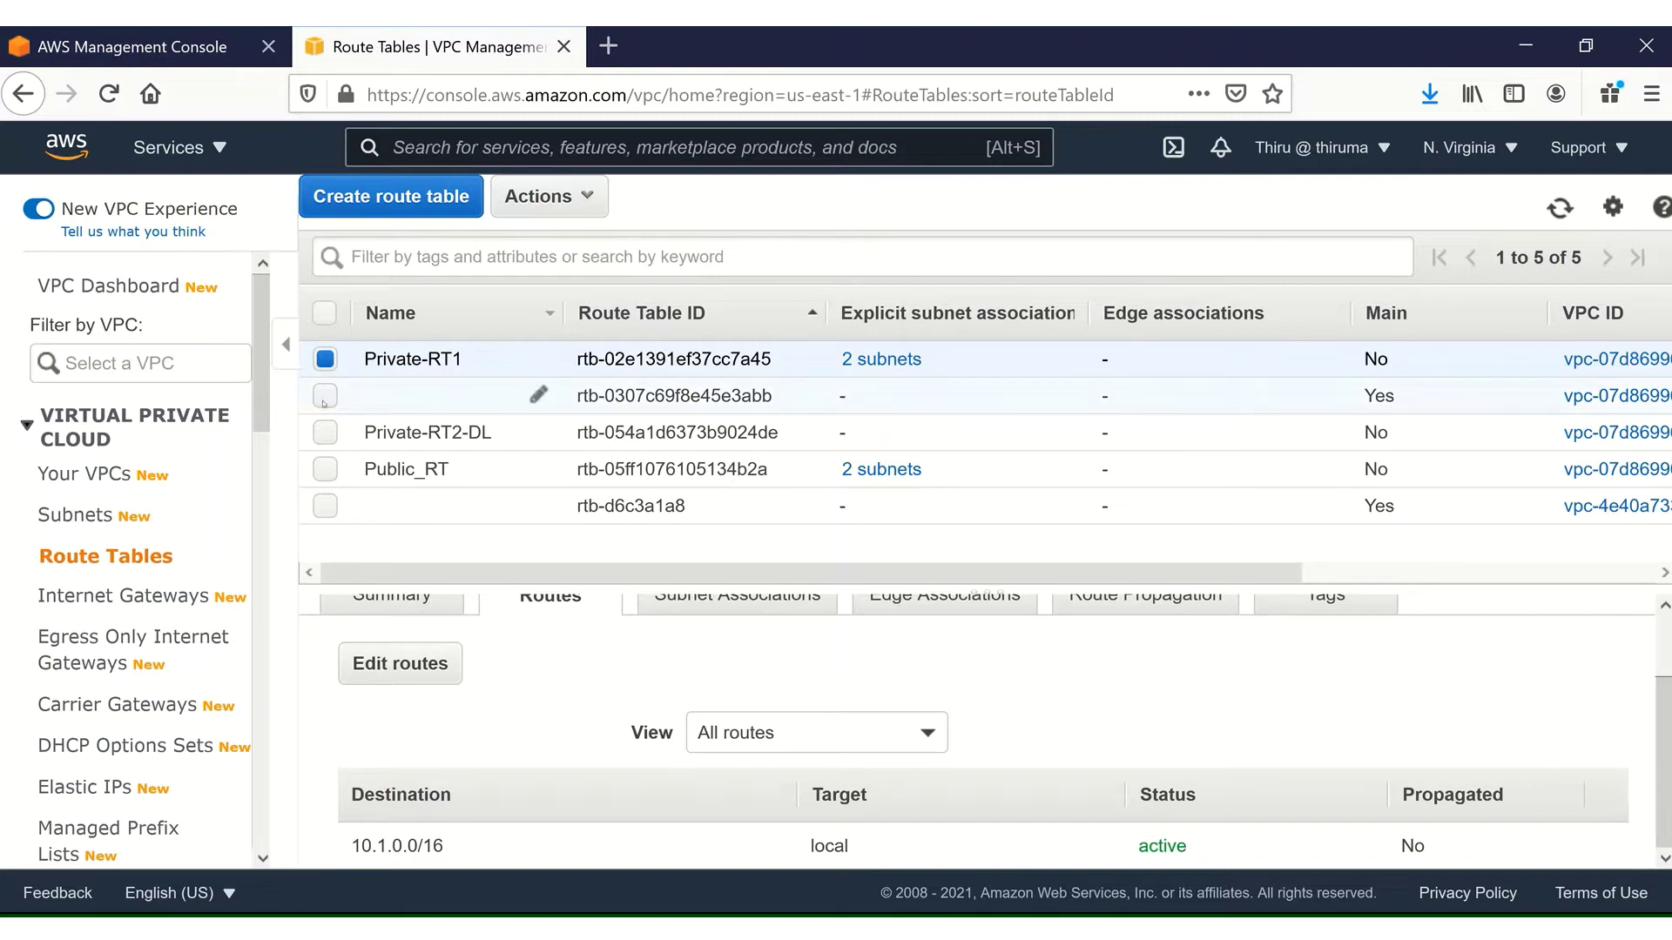
Associate private-subnet2-az1-dl (10.1.5.0/24) and private-subnet2-az2-dl (10.1.6.0/24) with the Private-RT2-DL route table
click(325, 359)
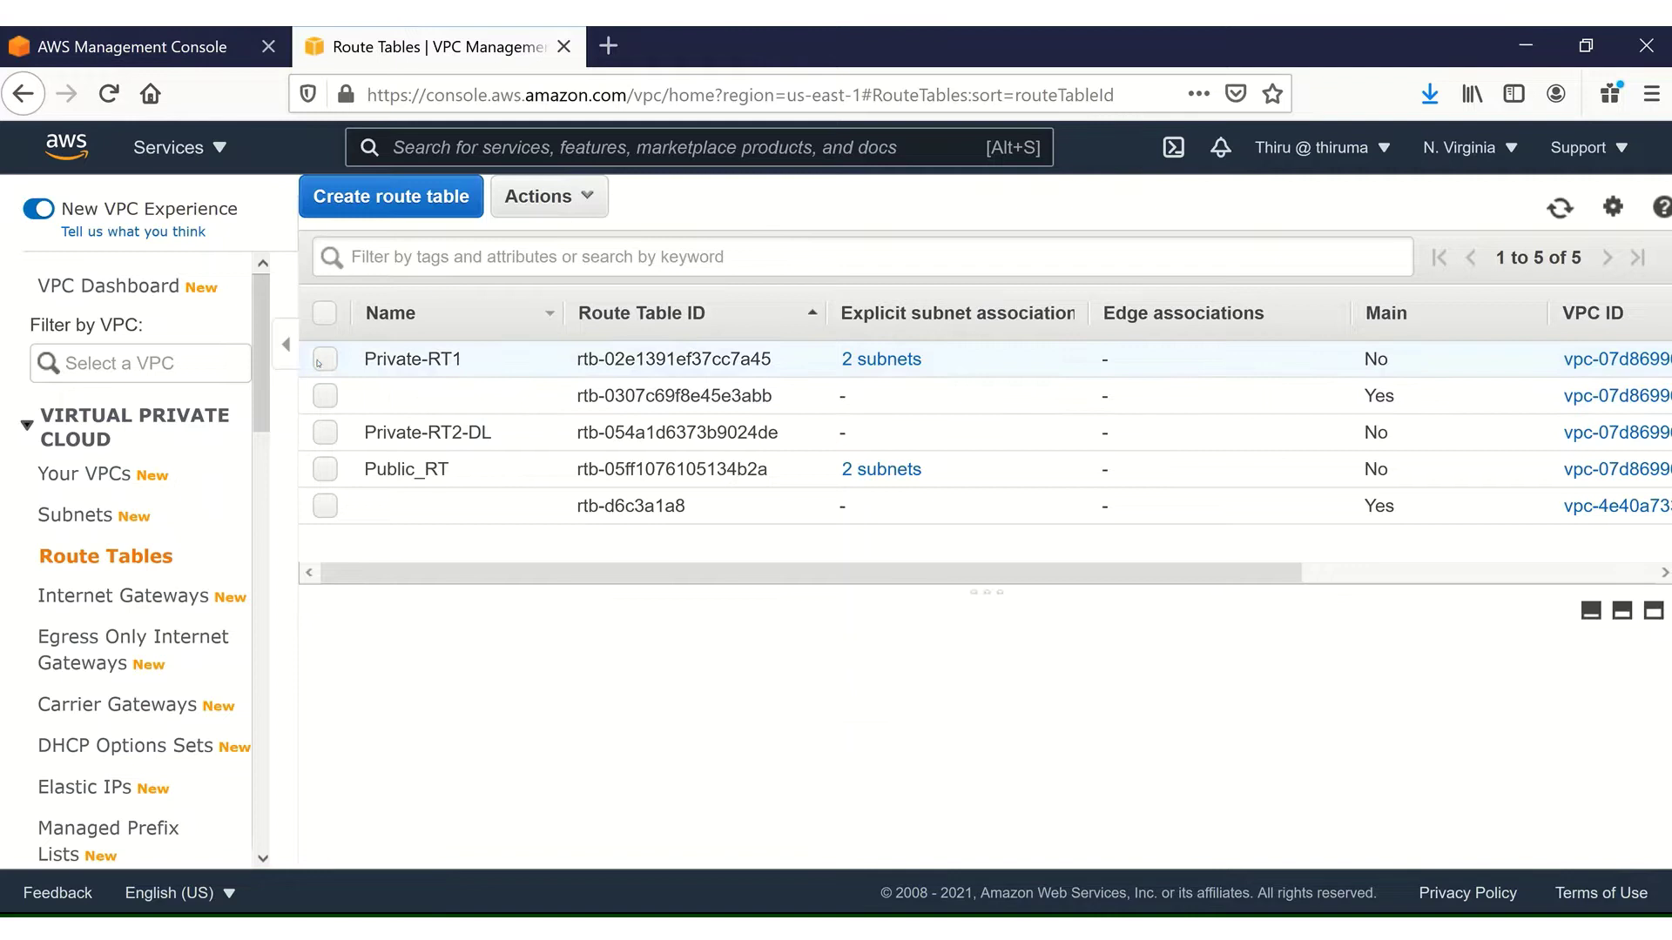
click(325, 432)
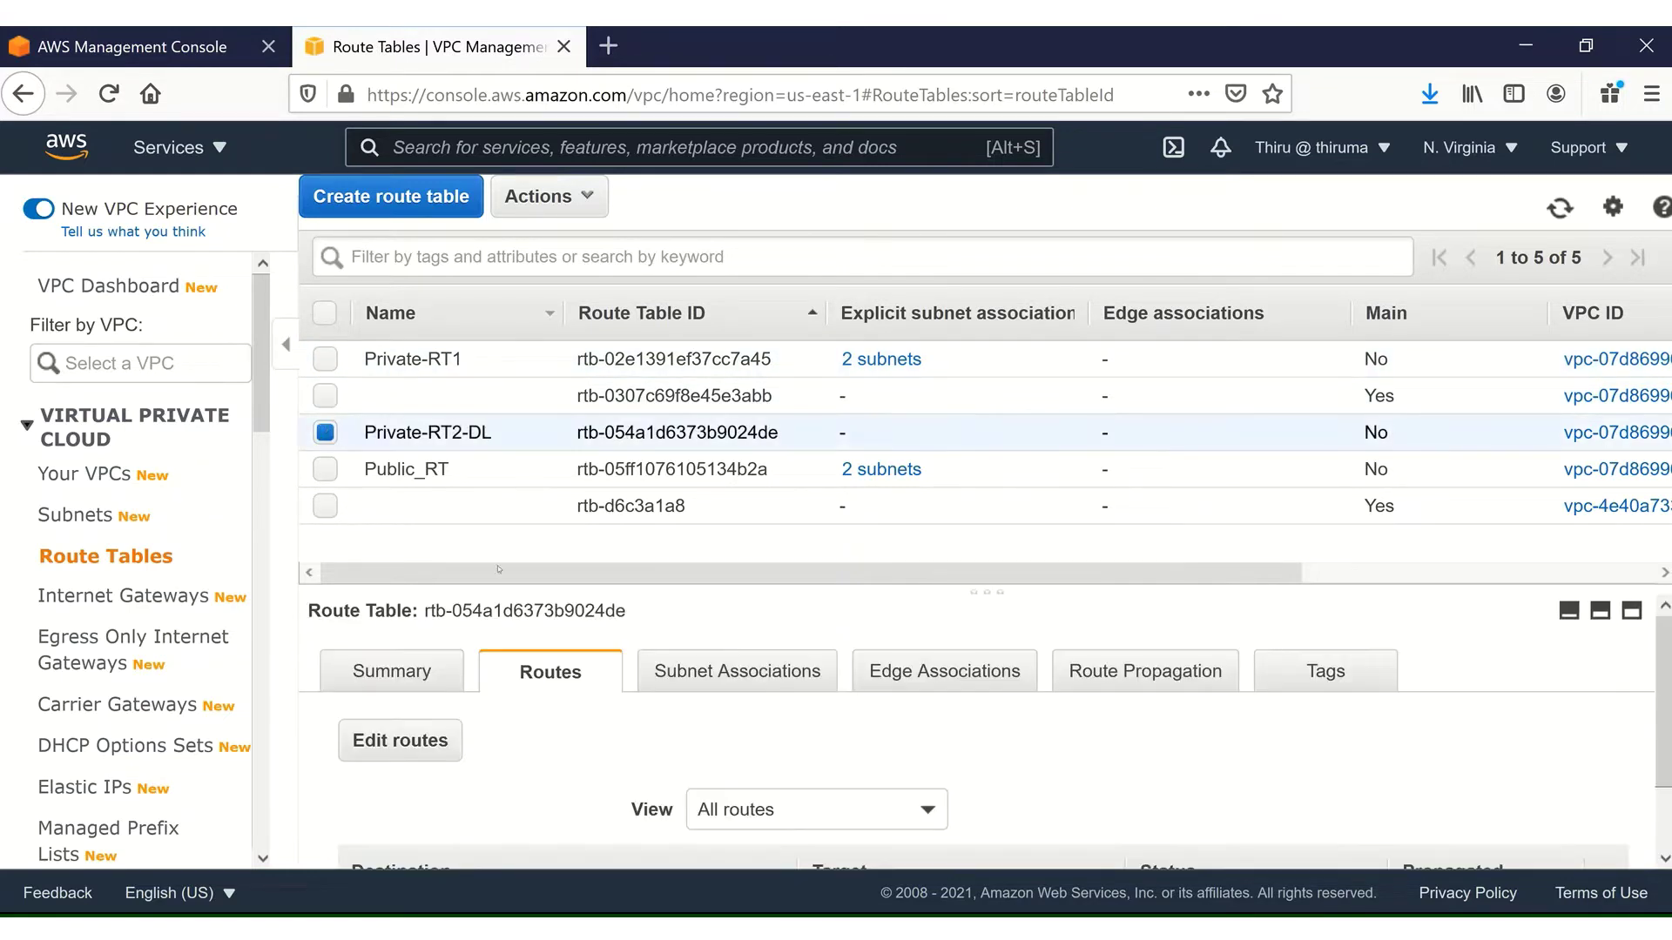
click(747, 679)
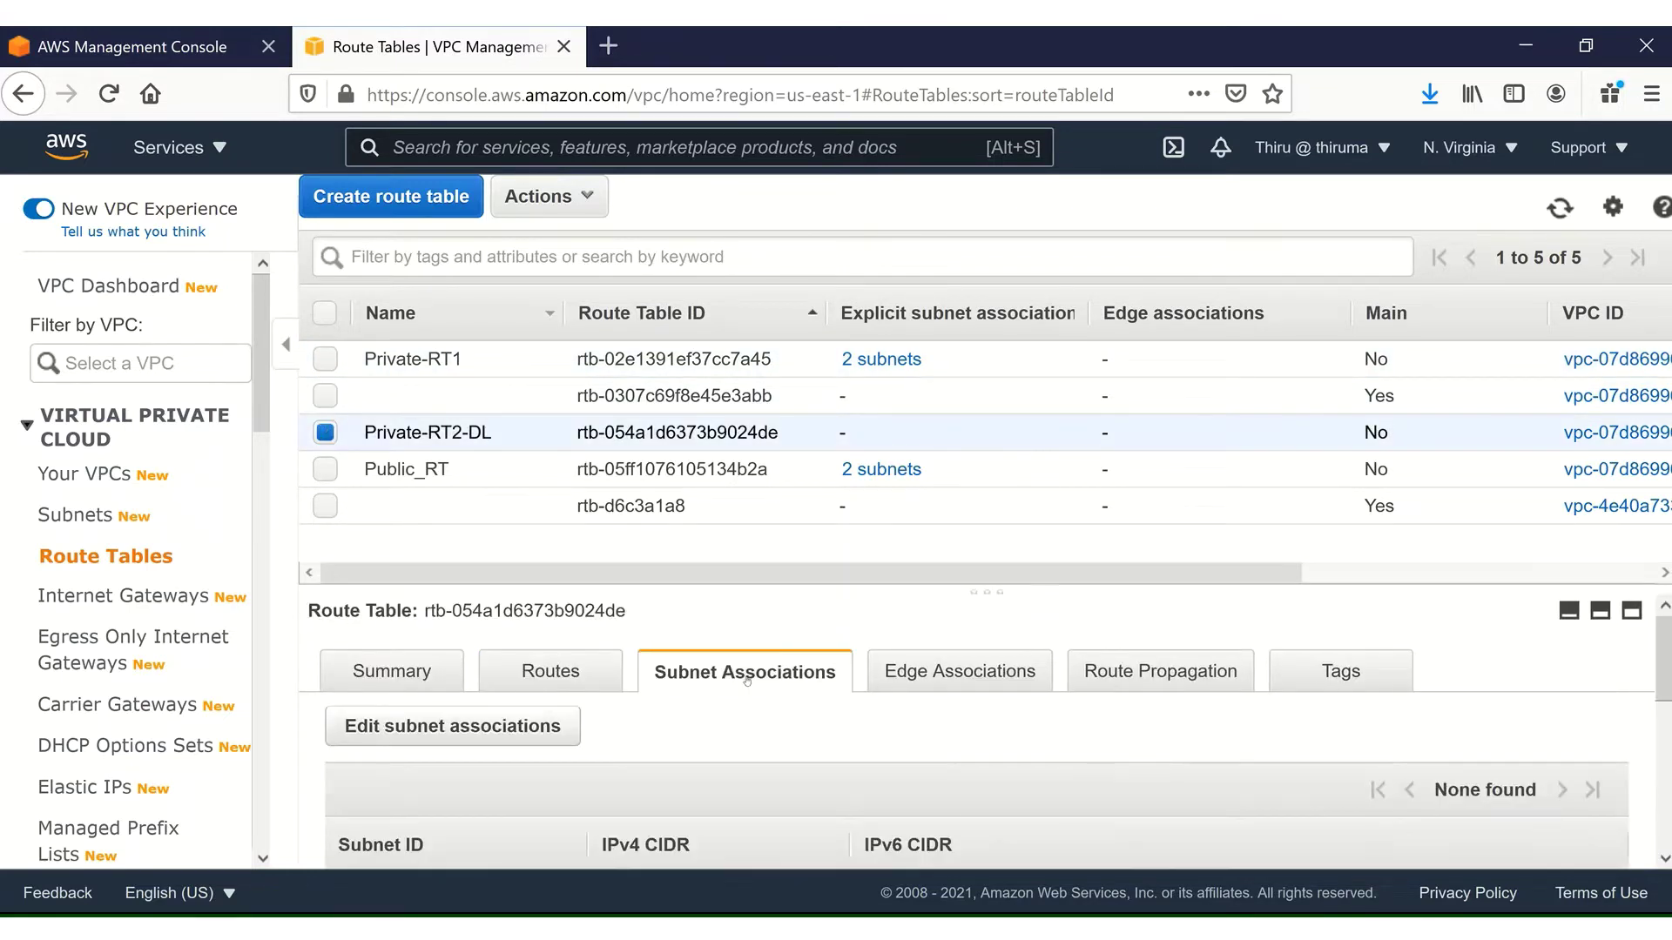
click(544, 725)
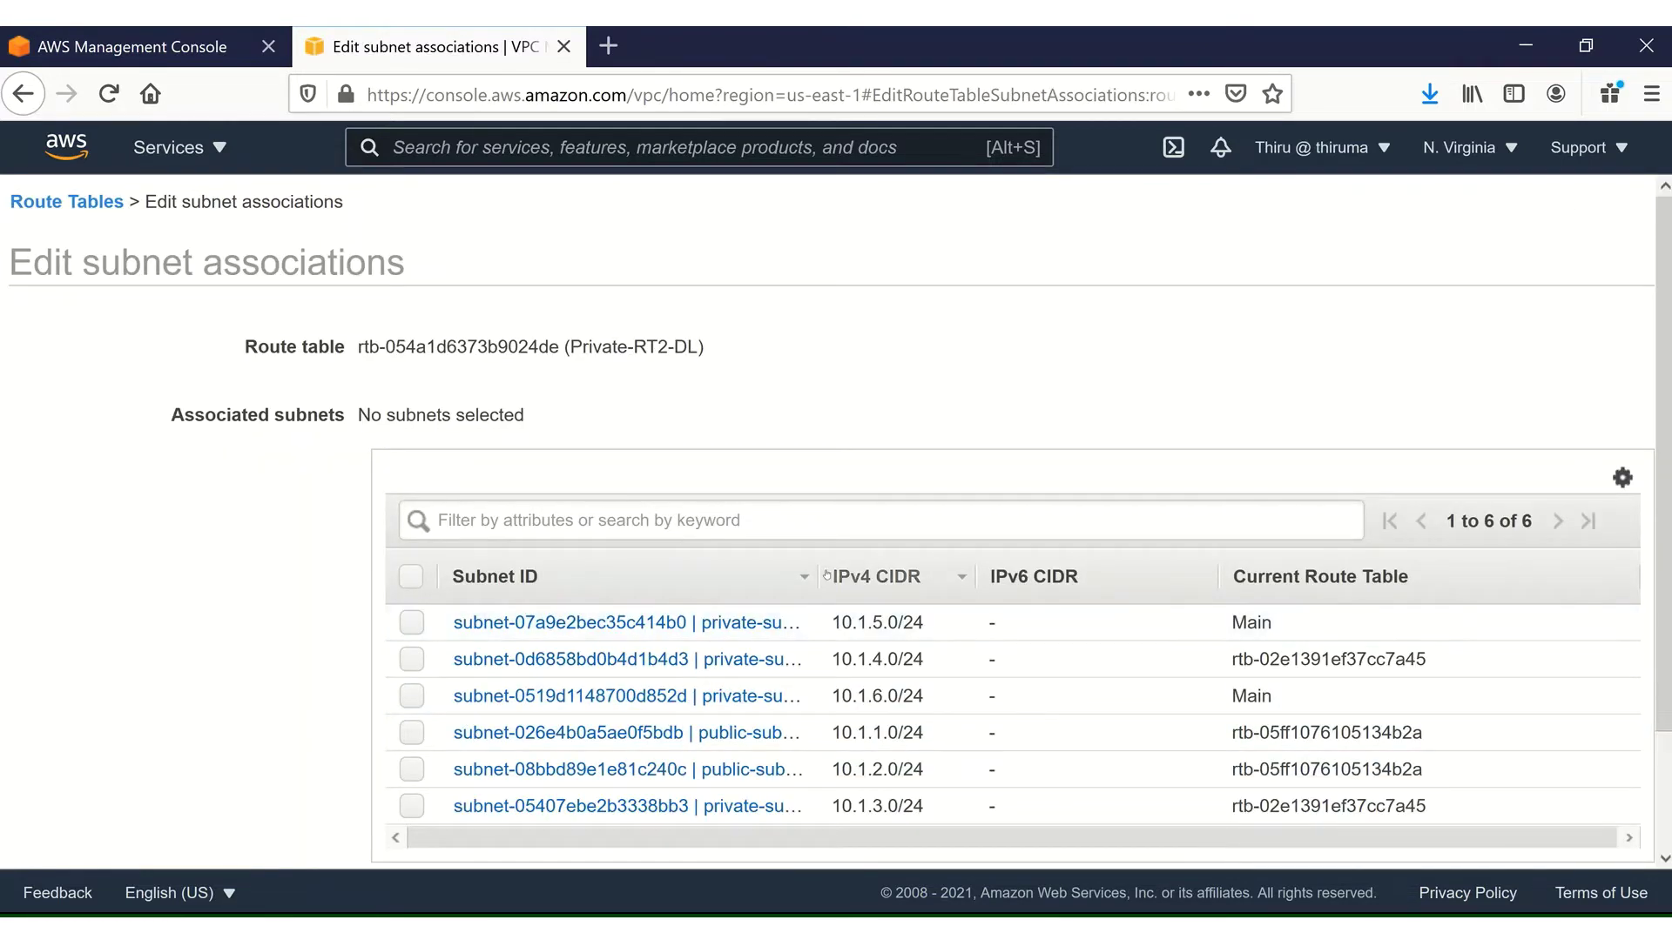
drag(899, 579, 999, 579)
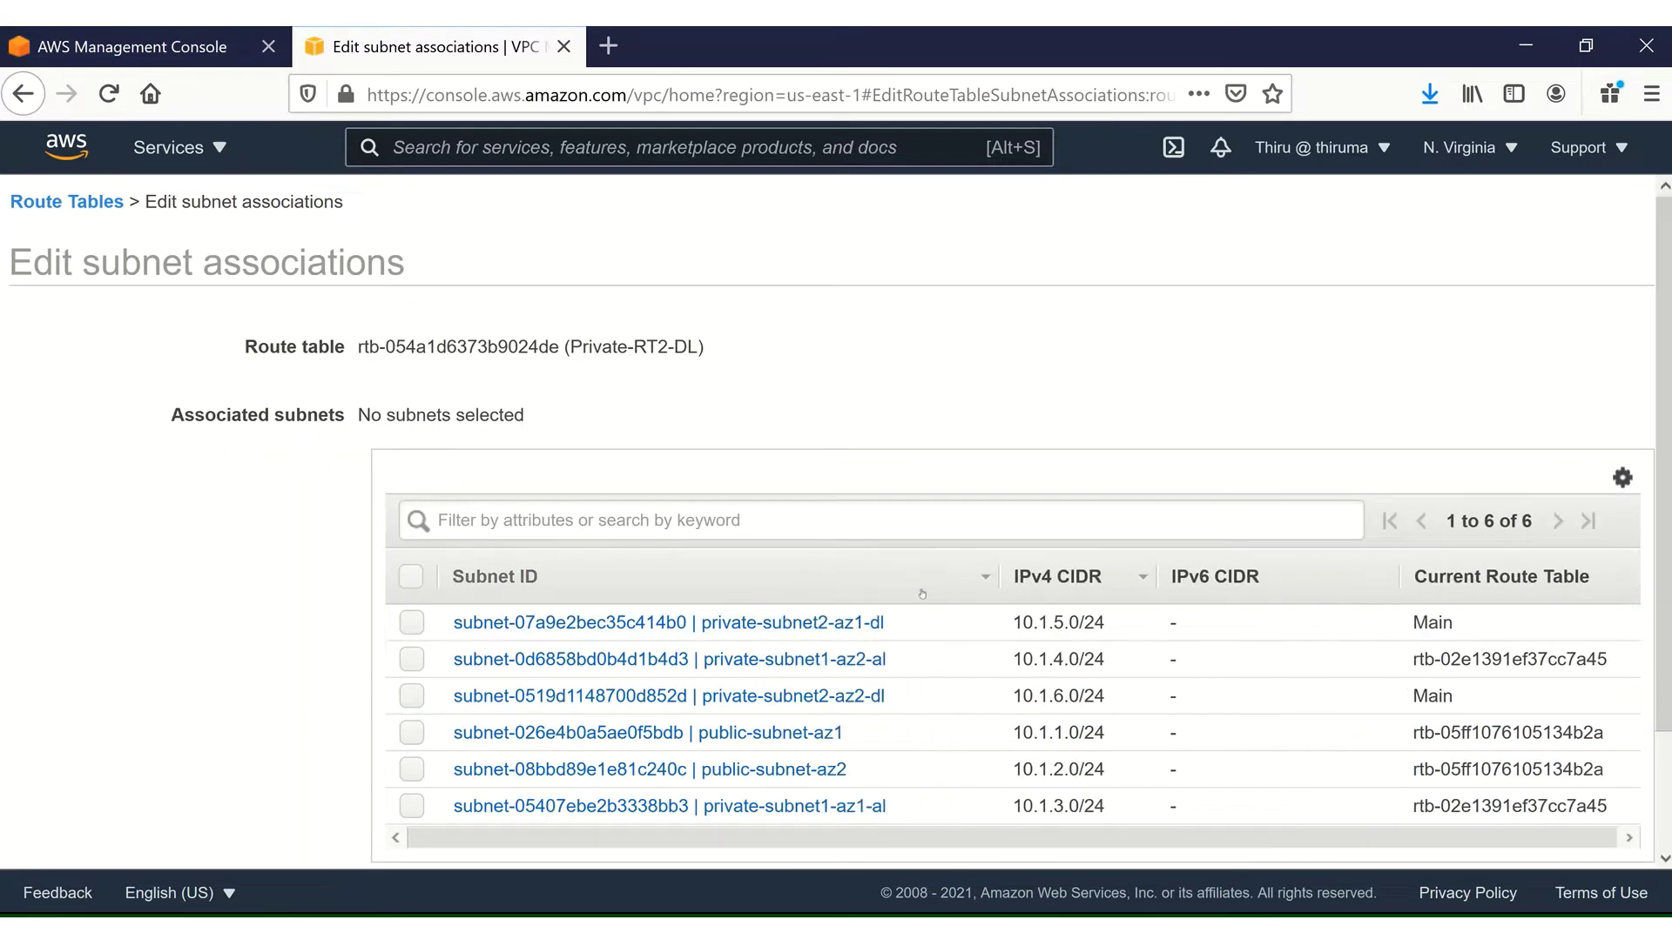
click(410, 623)
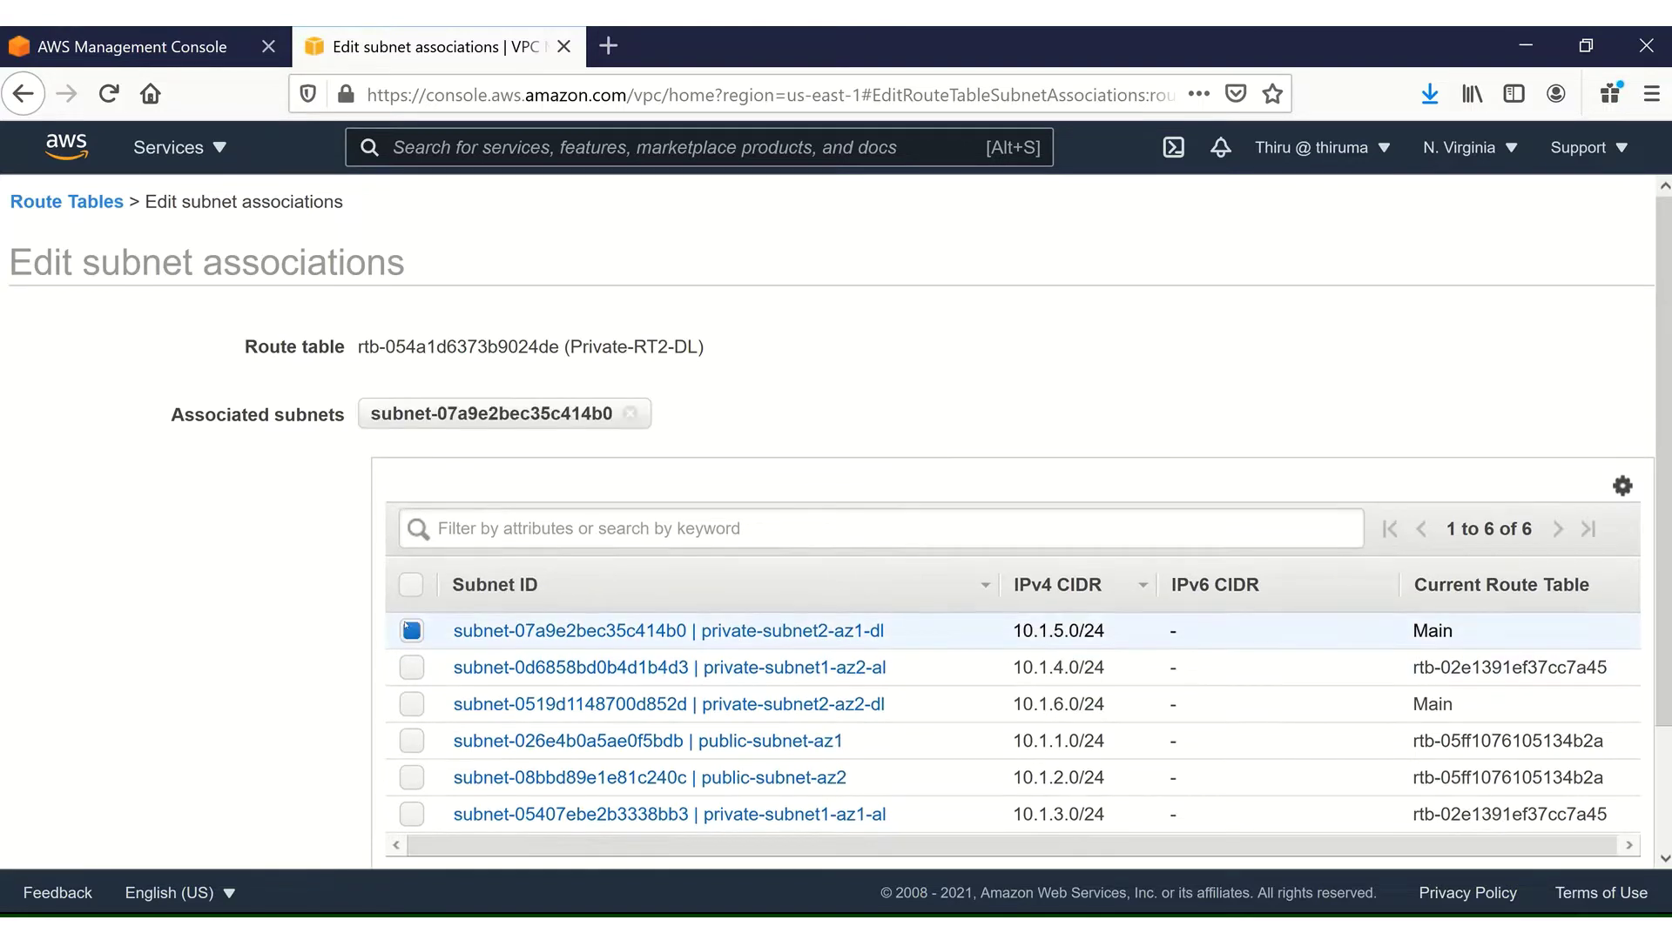
click(408, 704)
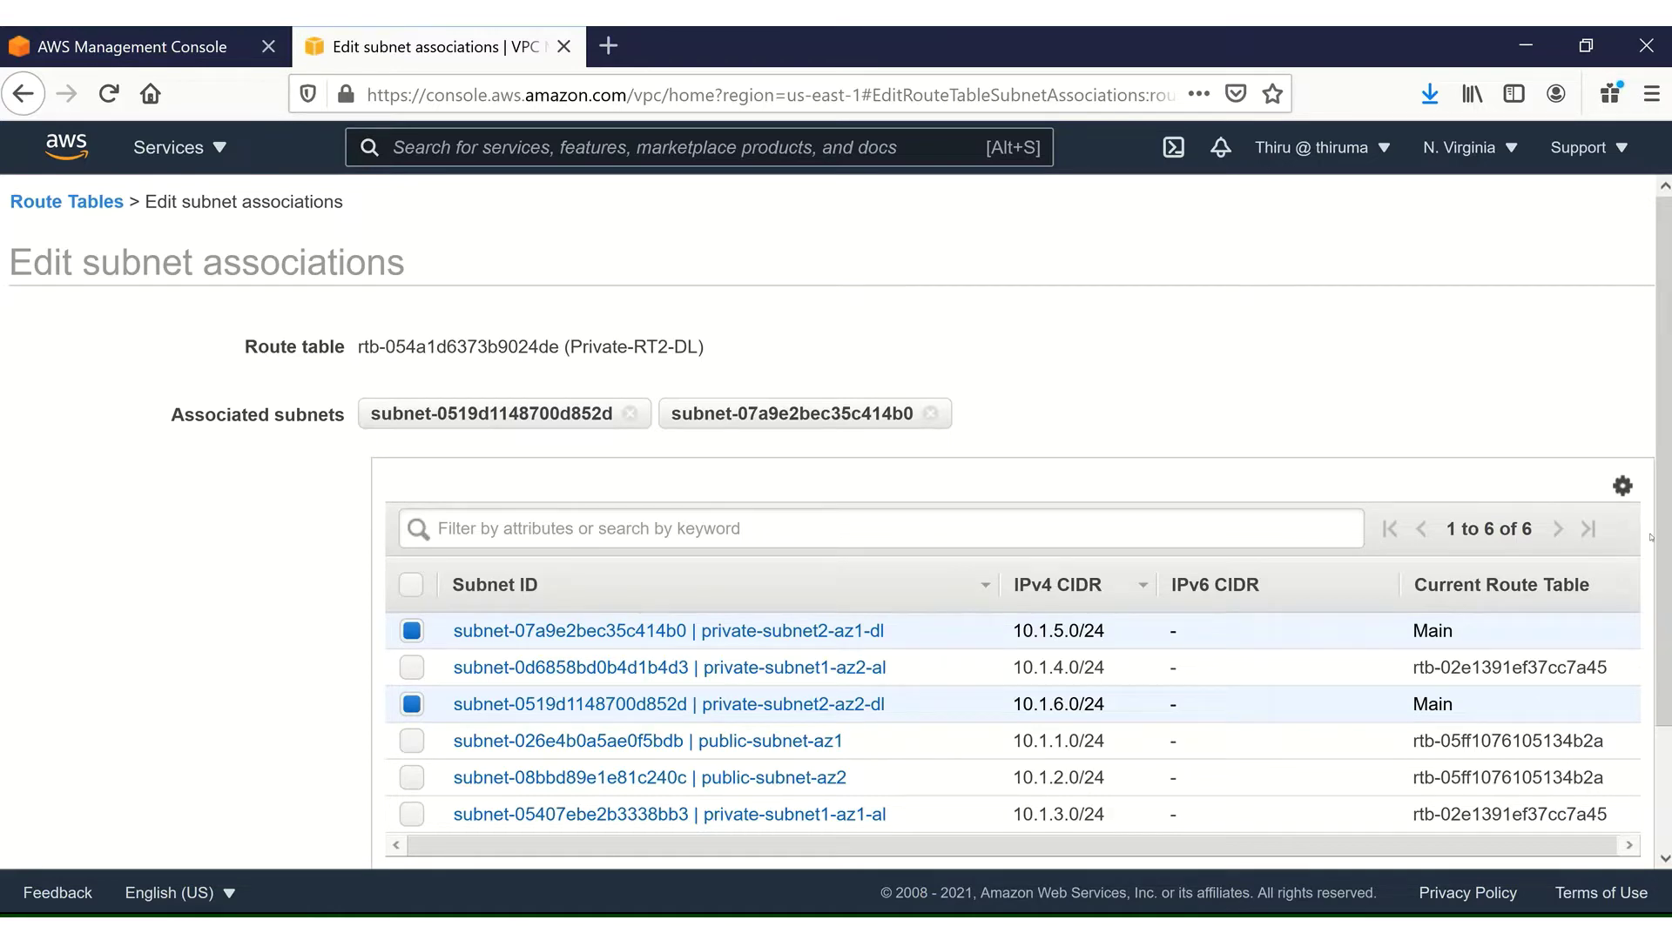
scroll(1650, 537, down, 2)
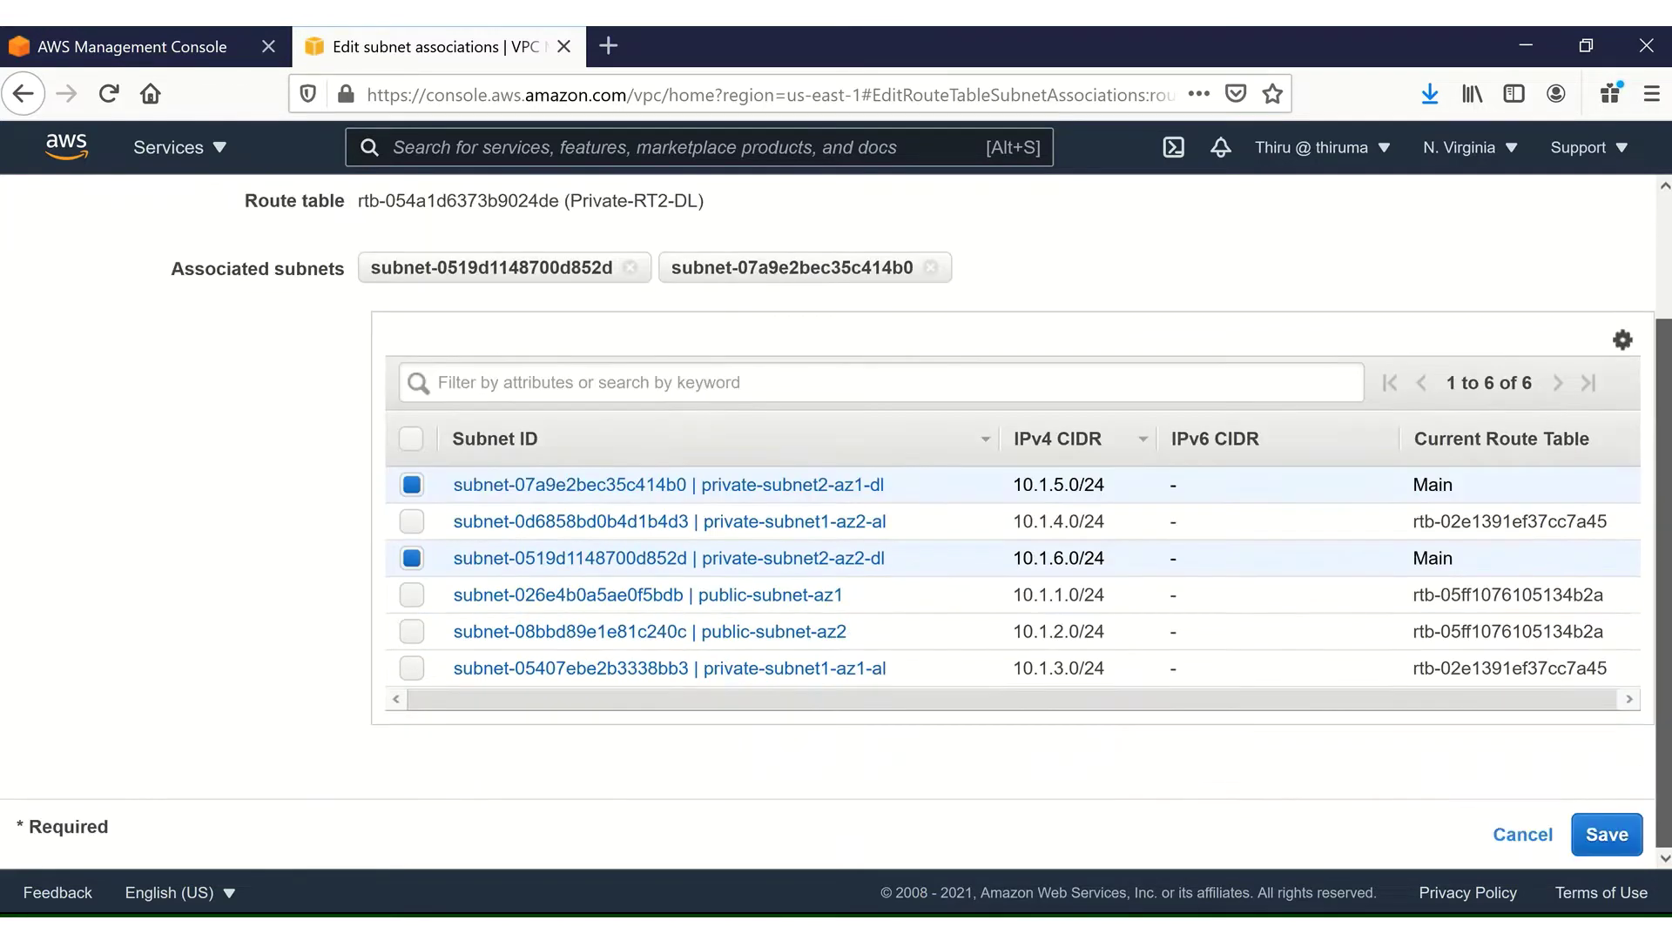
click(1616, 841)
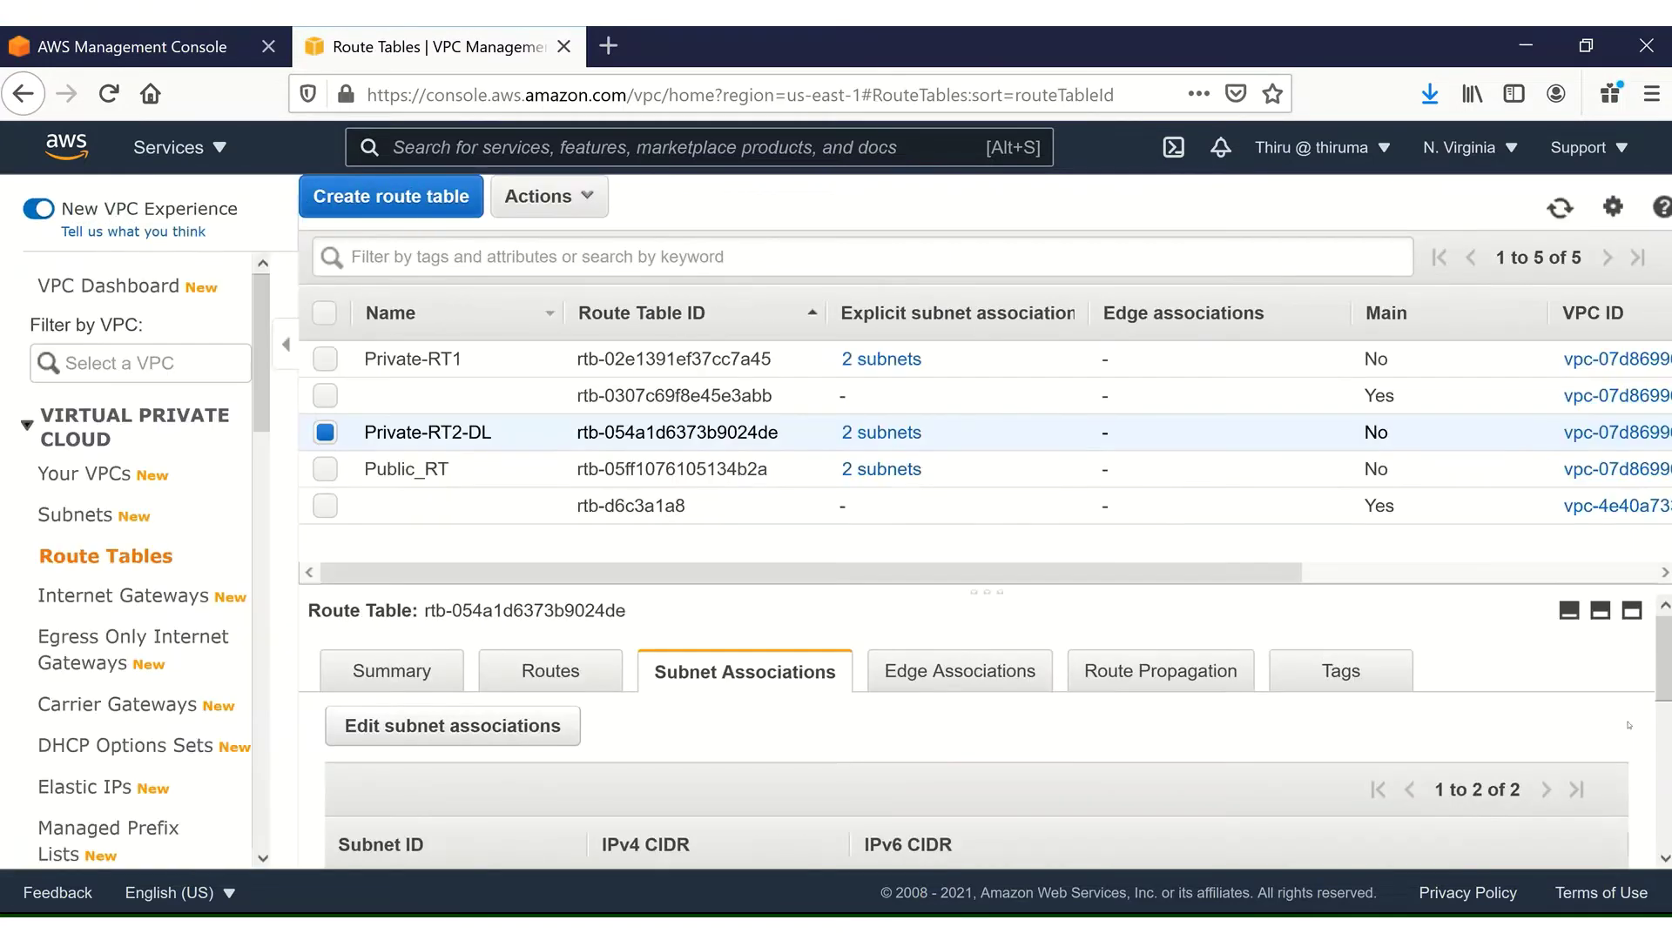
Review the subnet associations and the routes of the Private-RT2-DL route table, and clear its selection
scroll(1664, 661, down, 2)
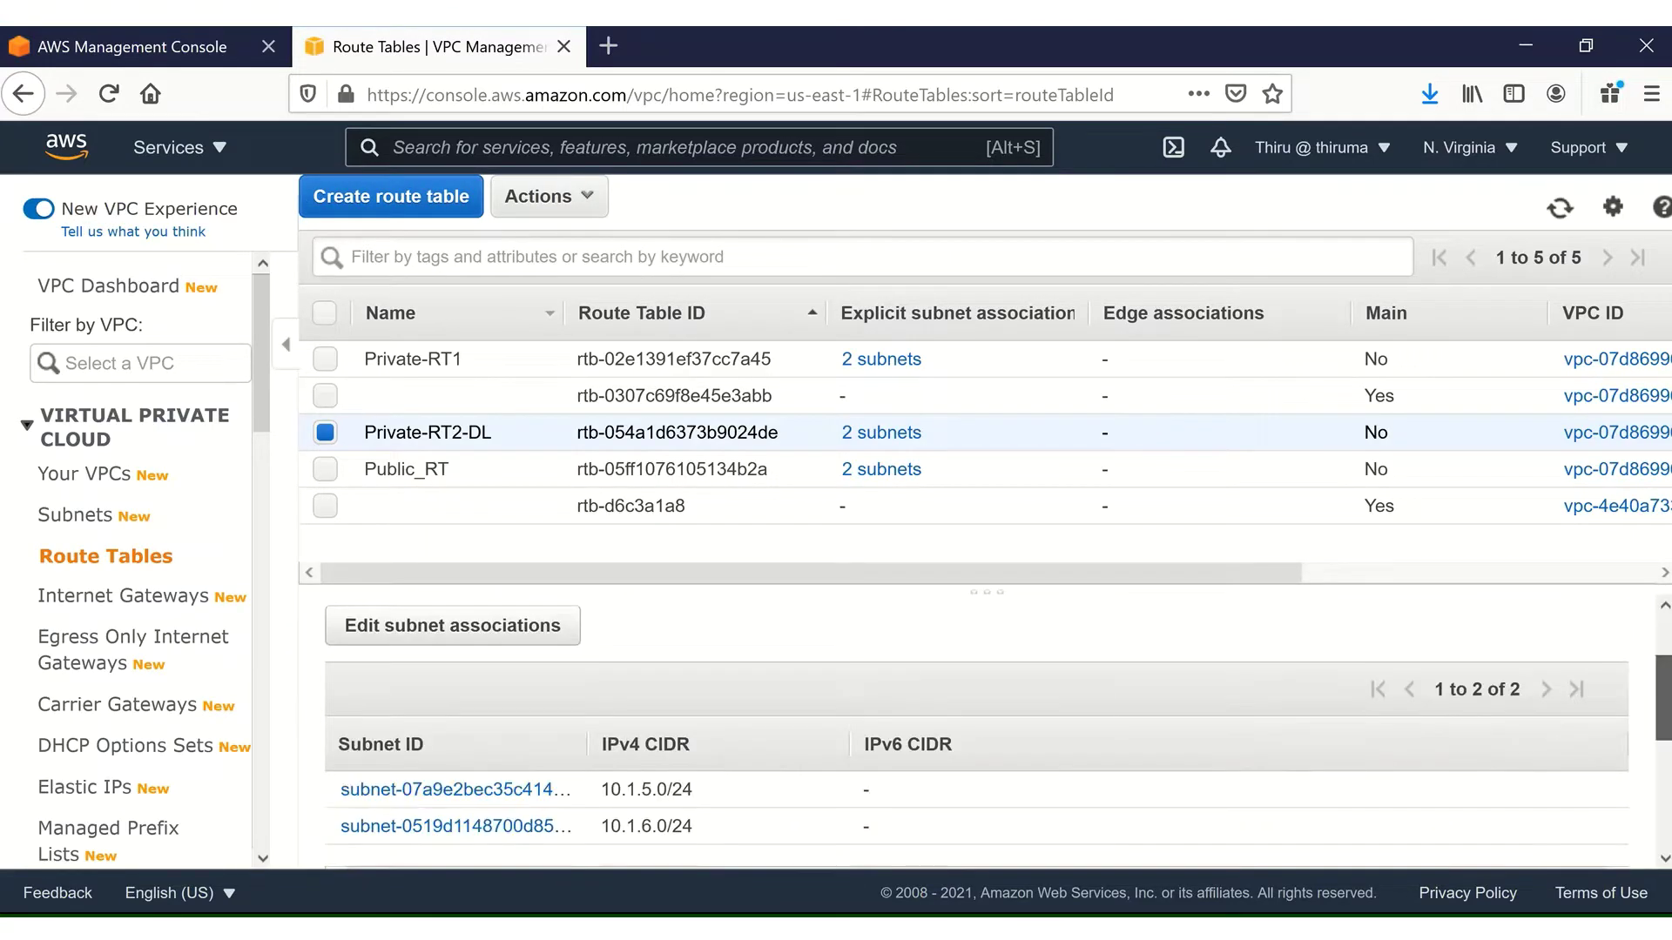
scroll(825, 679, up, 2)
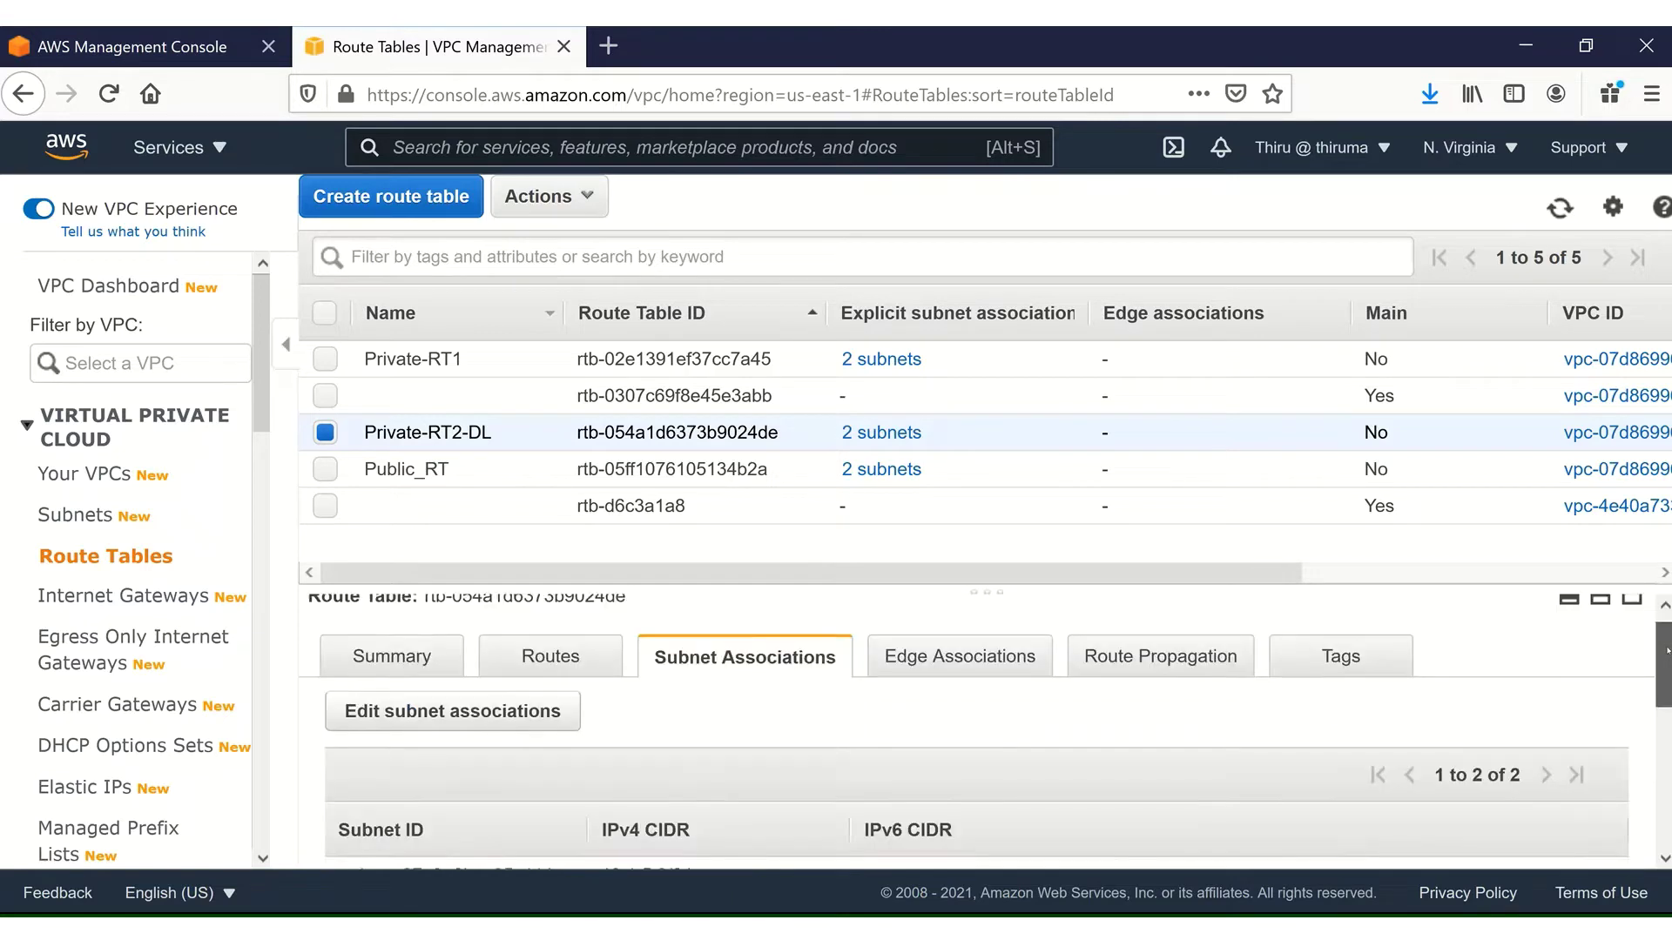
click(565, 672)
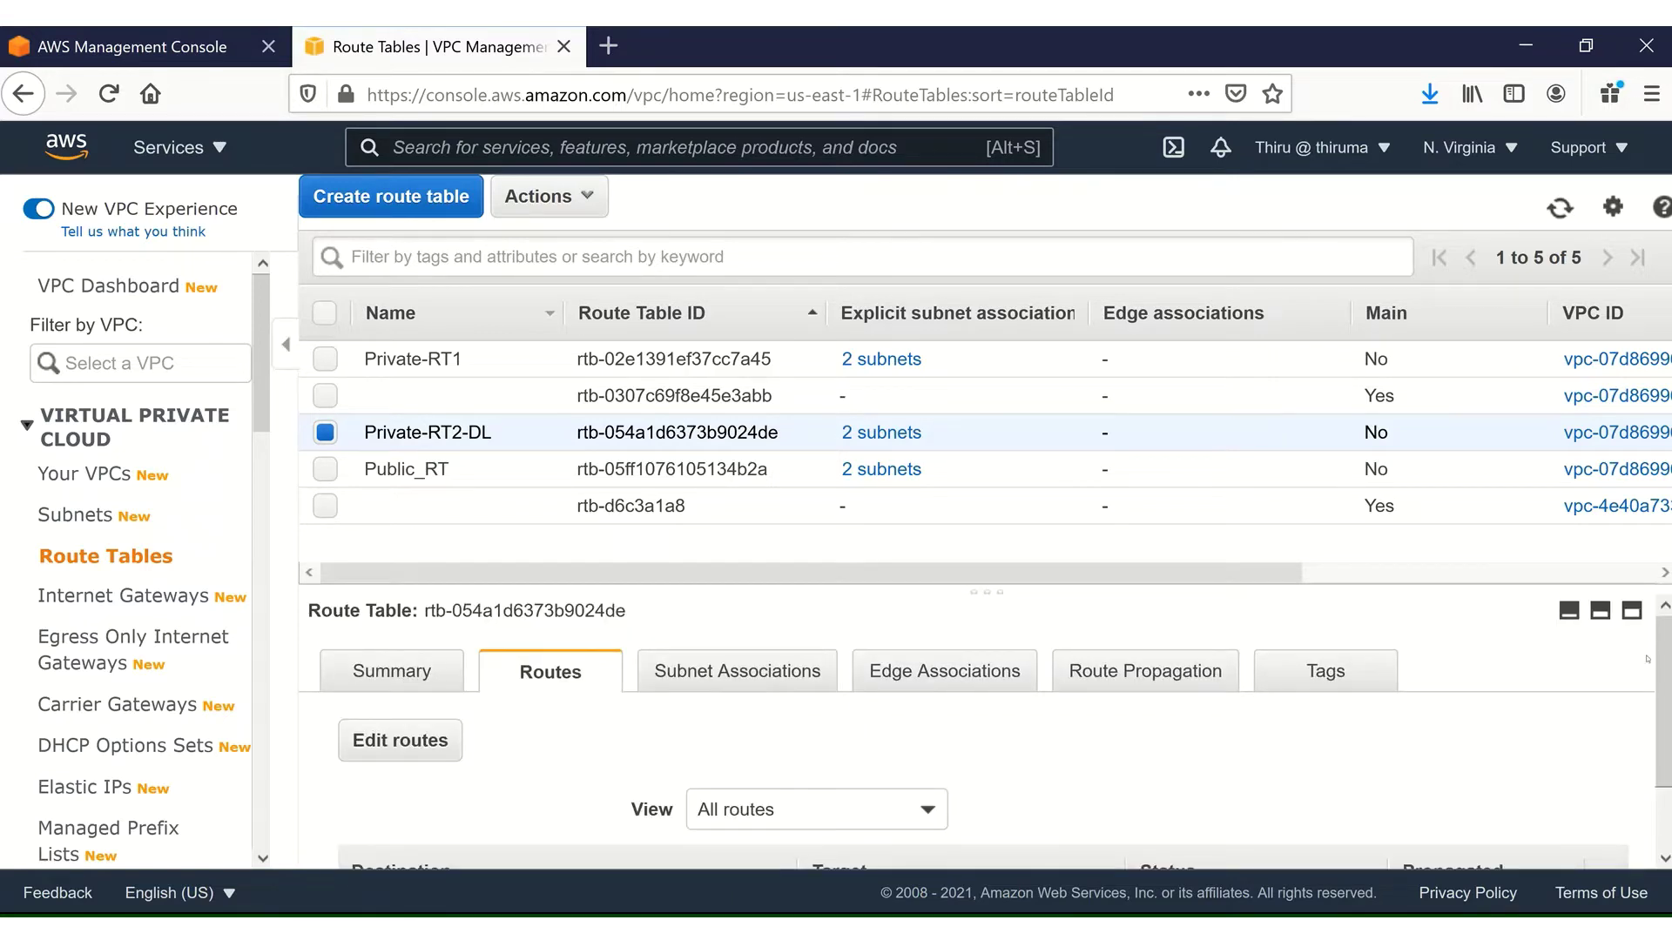
scroll(1663, 679, down, 2)
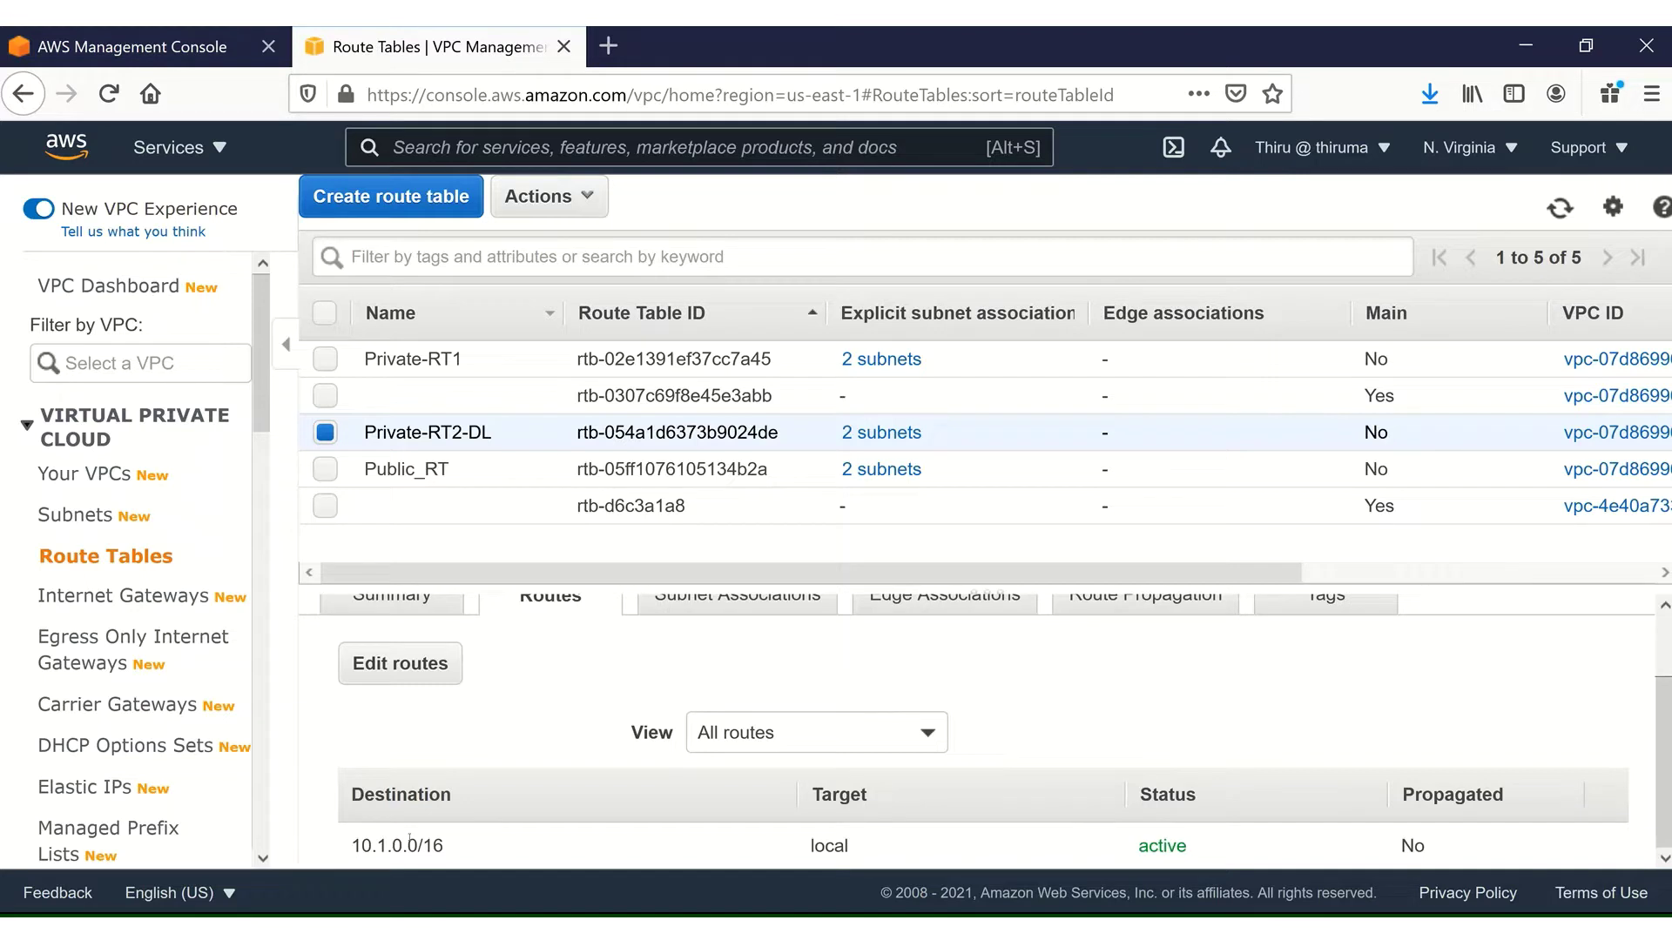
click(321, 433)
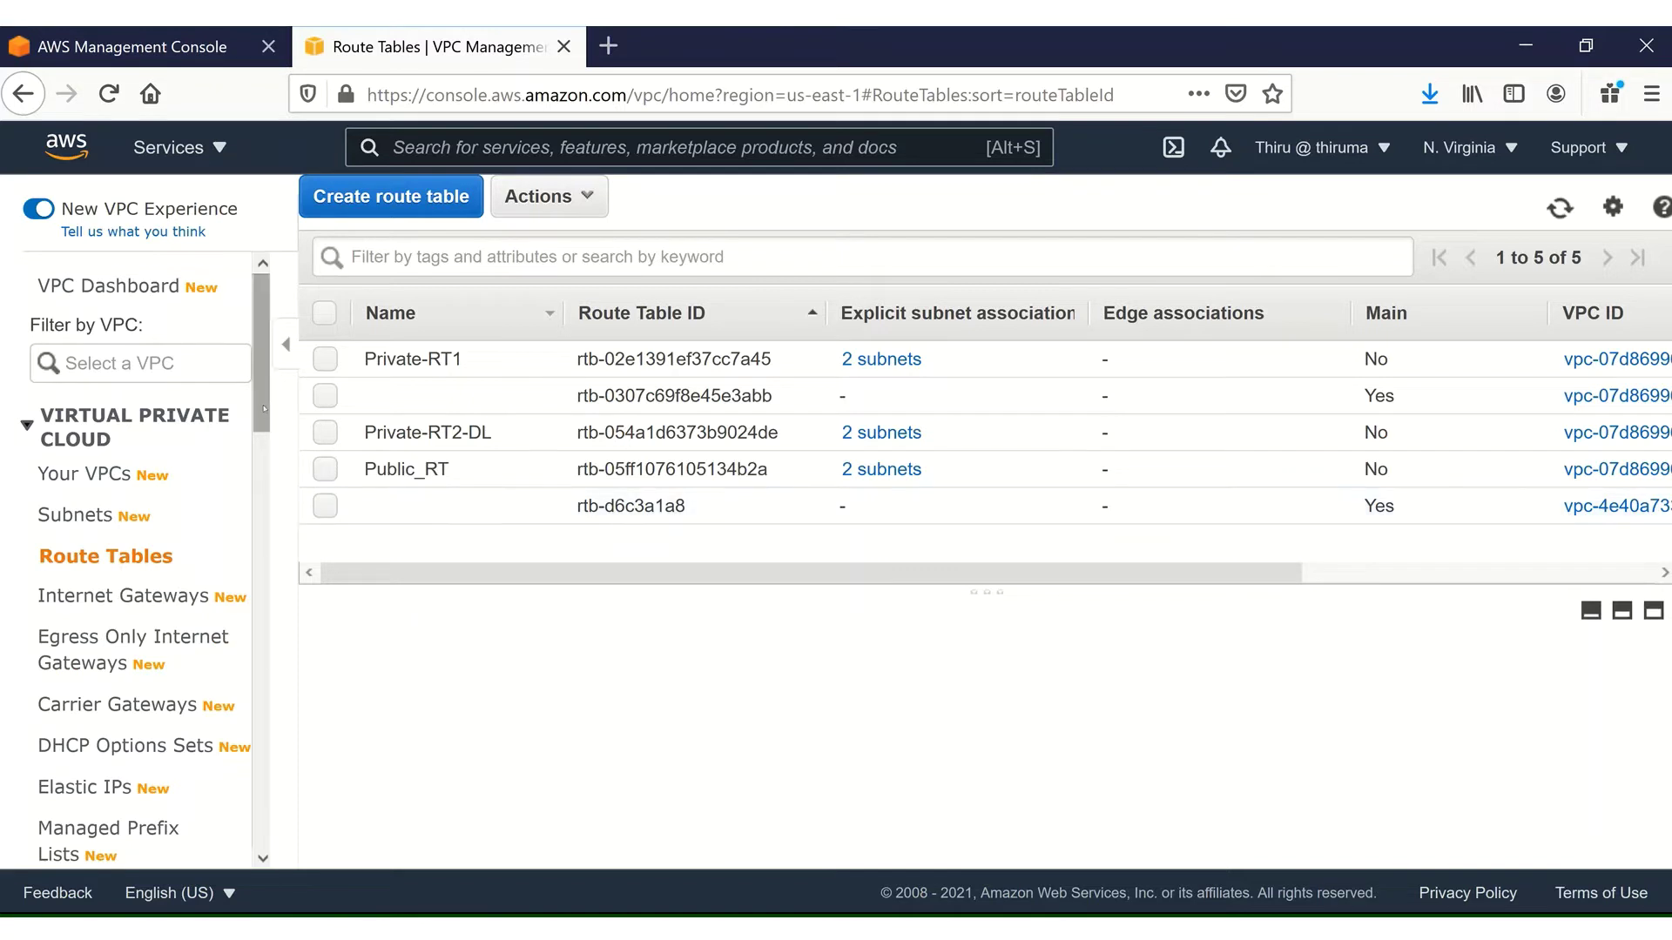
Start creating a NAT gateway named my-NAT-GW1 and place it in the public-subnet-az1 subnet
drag(264, 409, 281, 480)
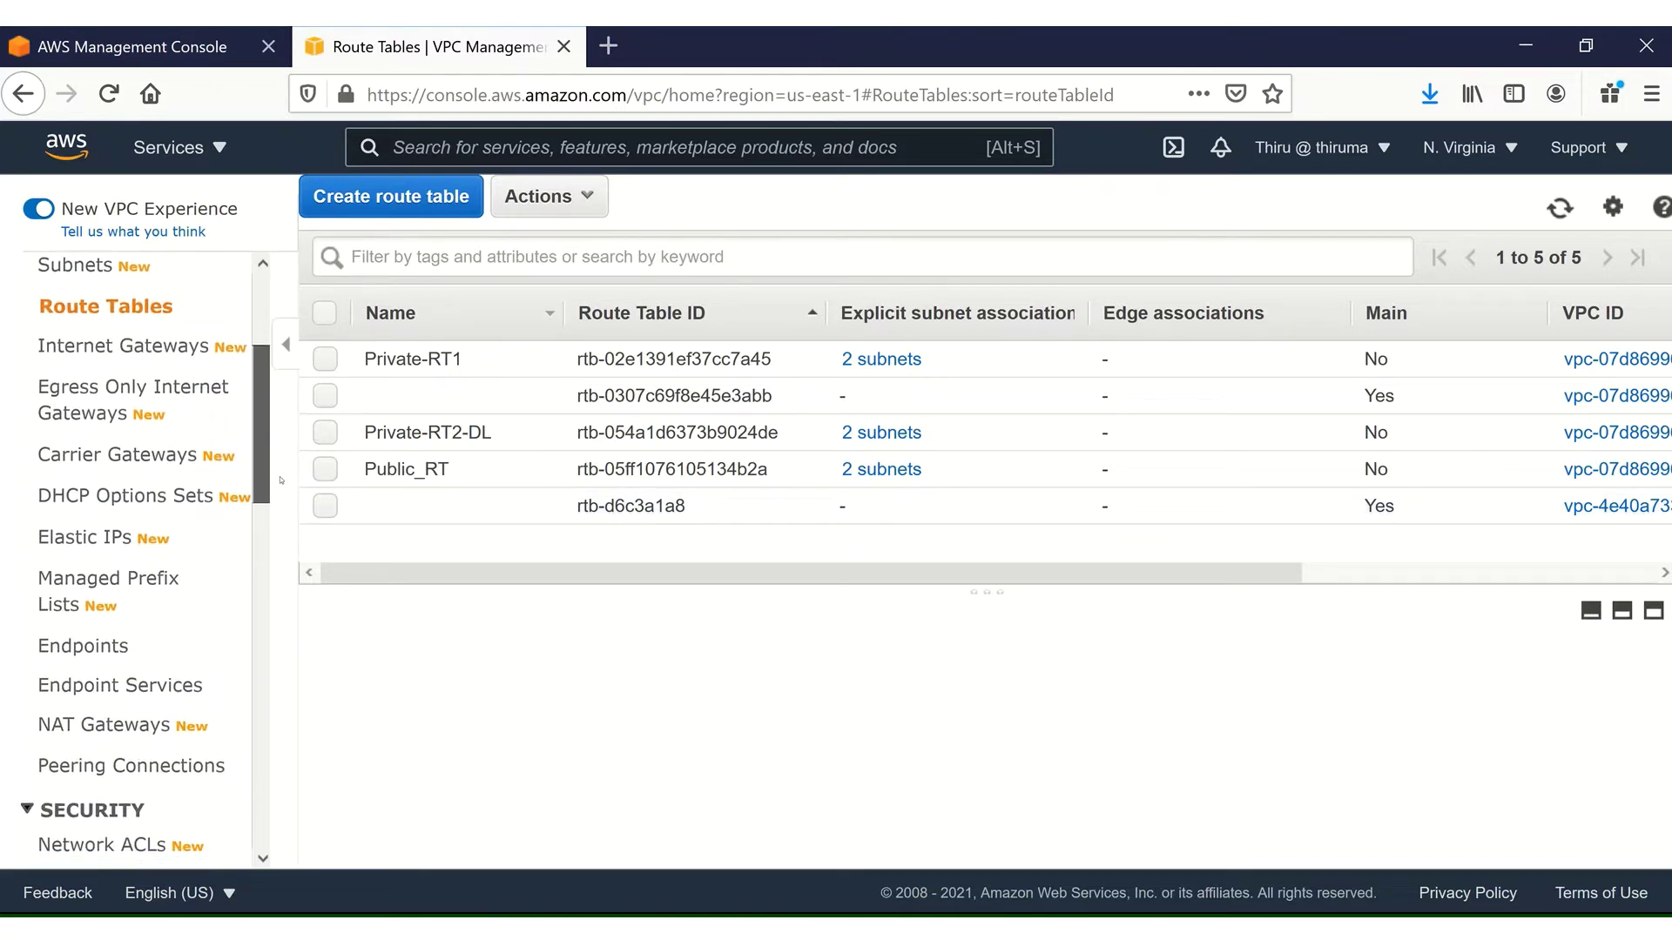
click(113, 722)
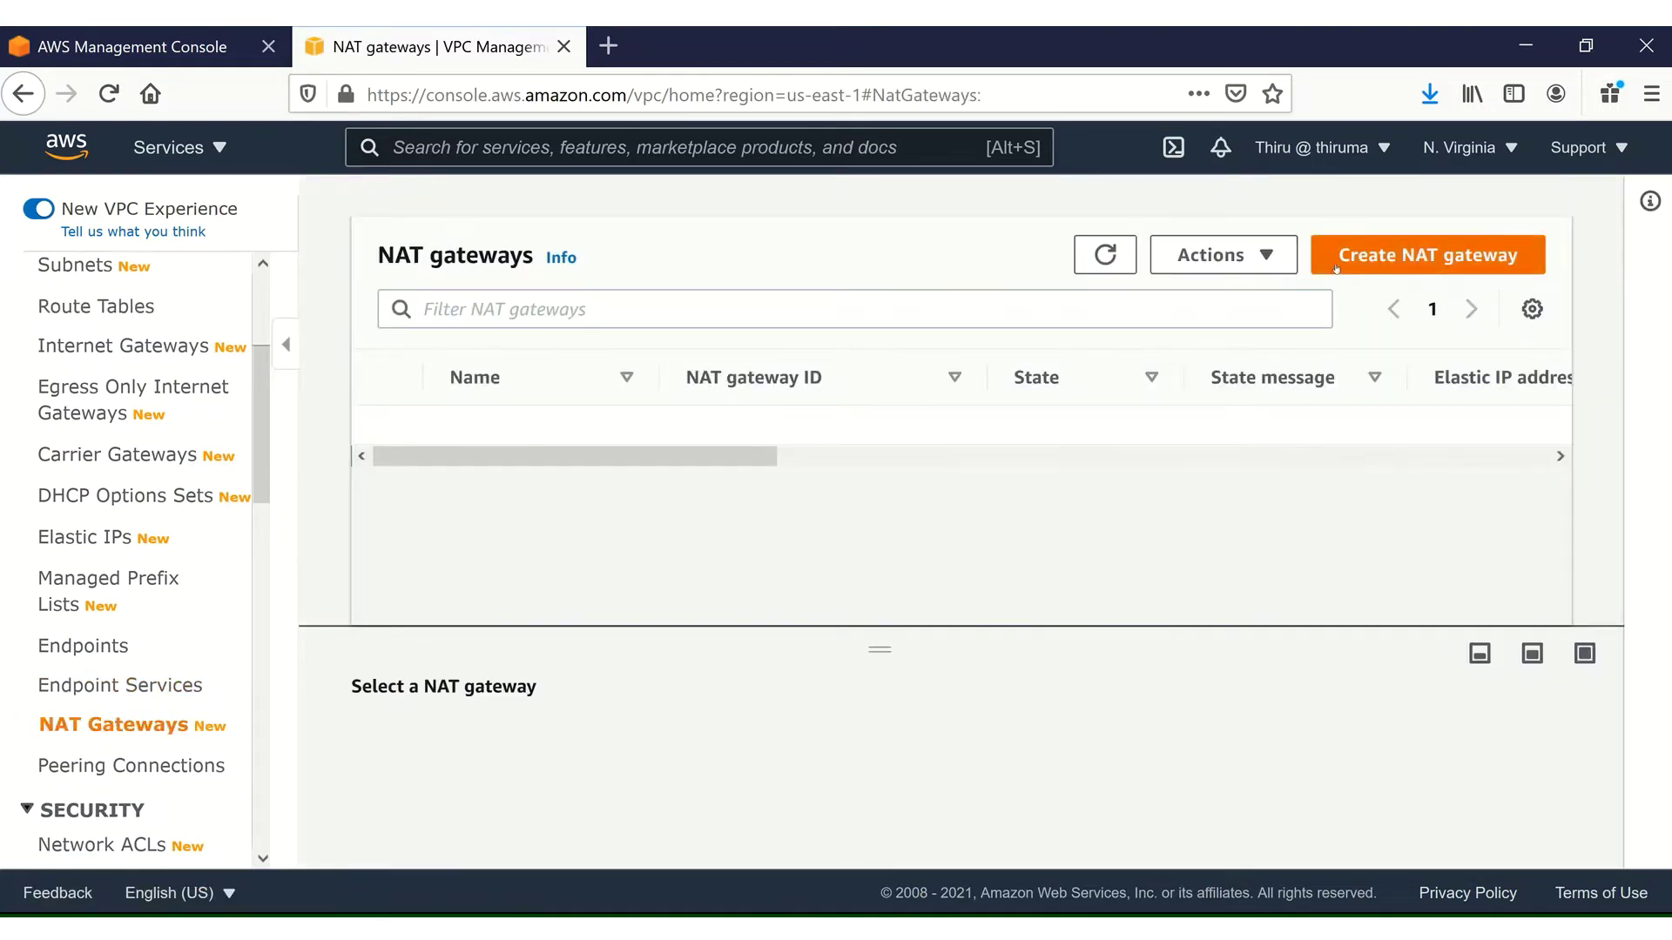
click(1358, 264)
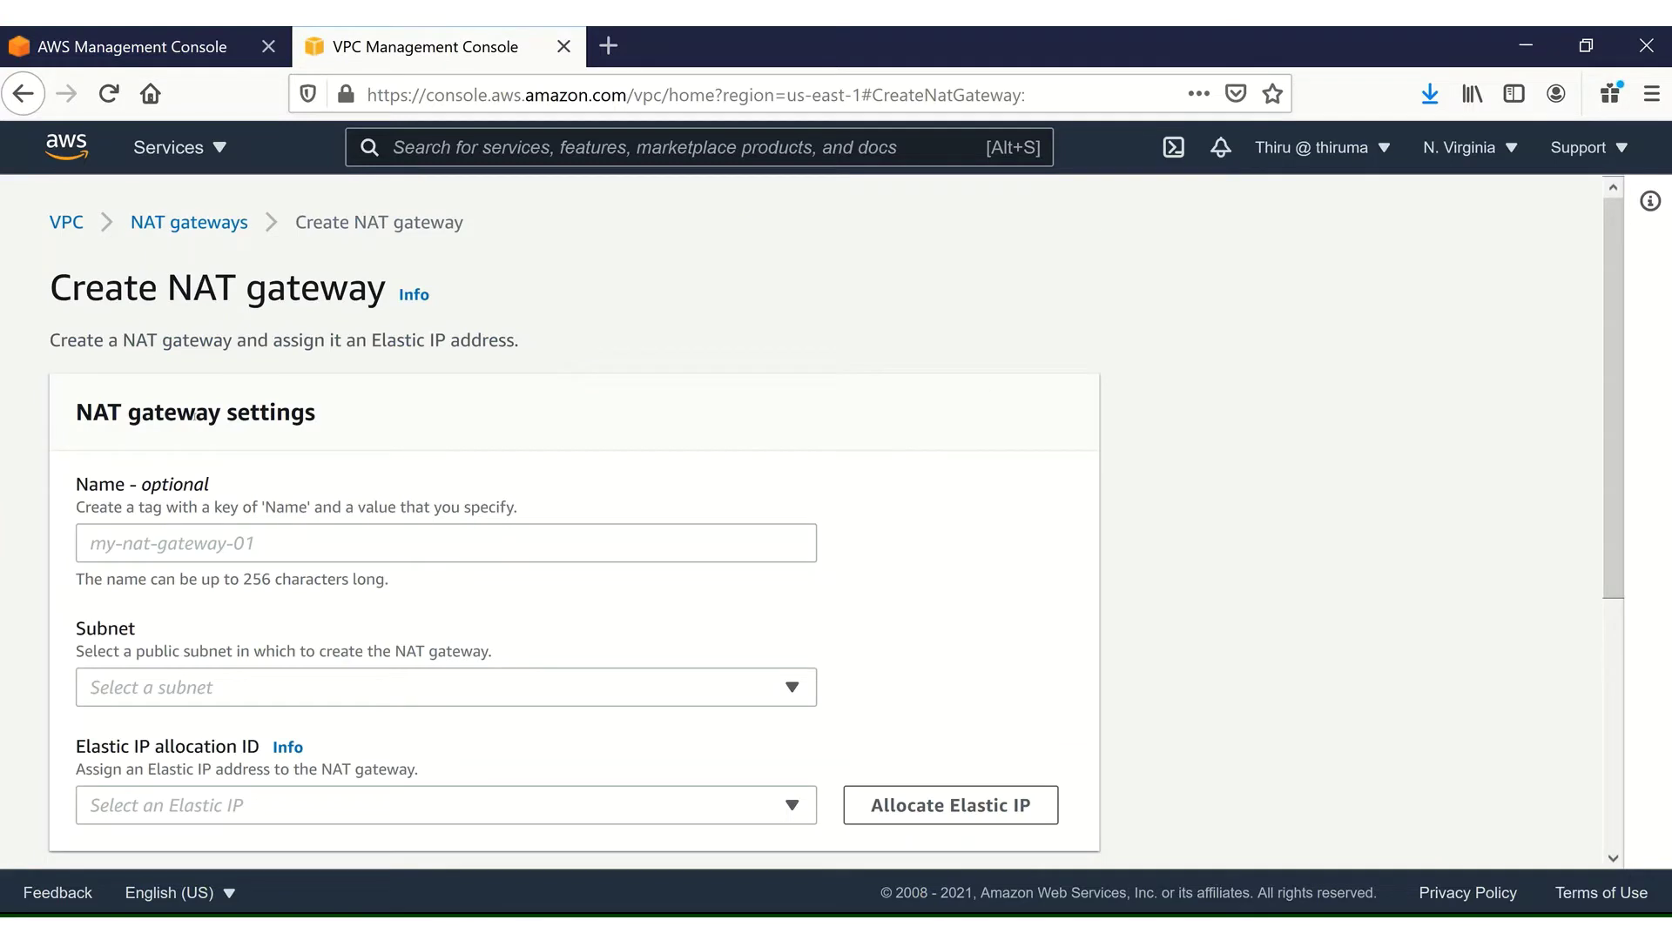
click(108, 544)
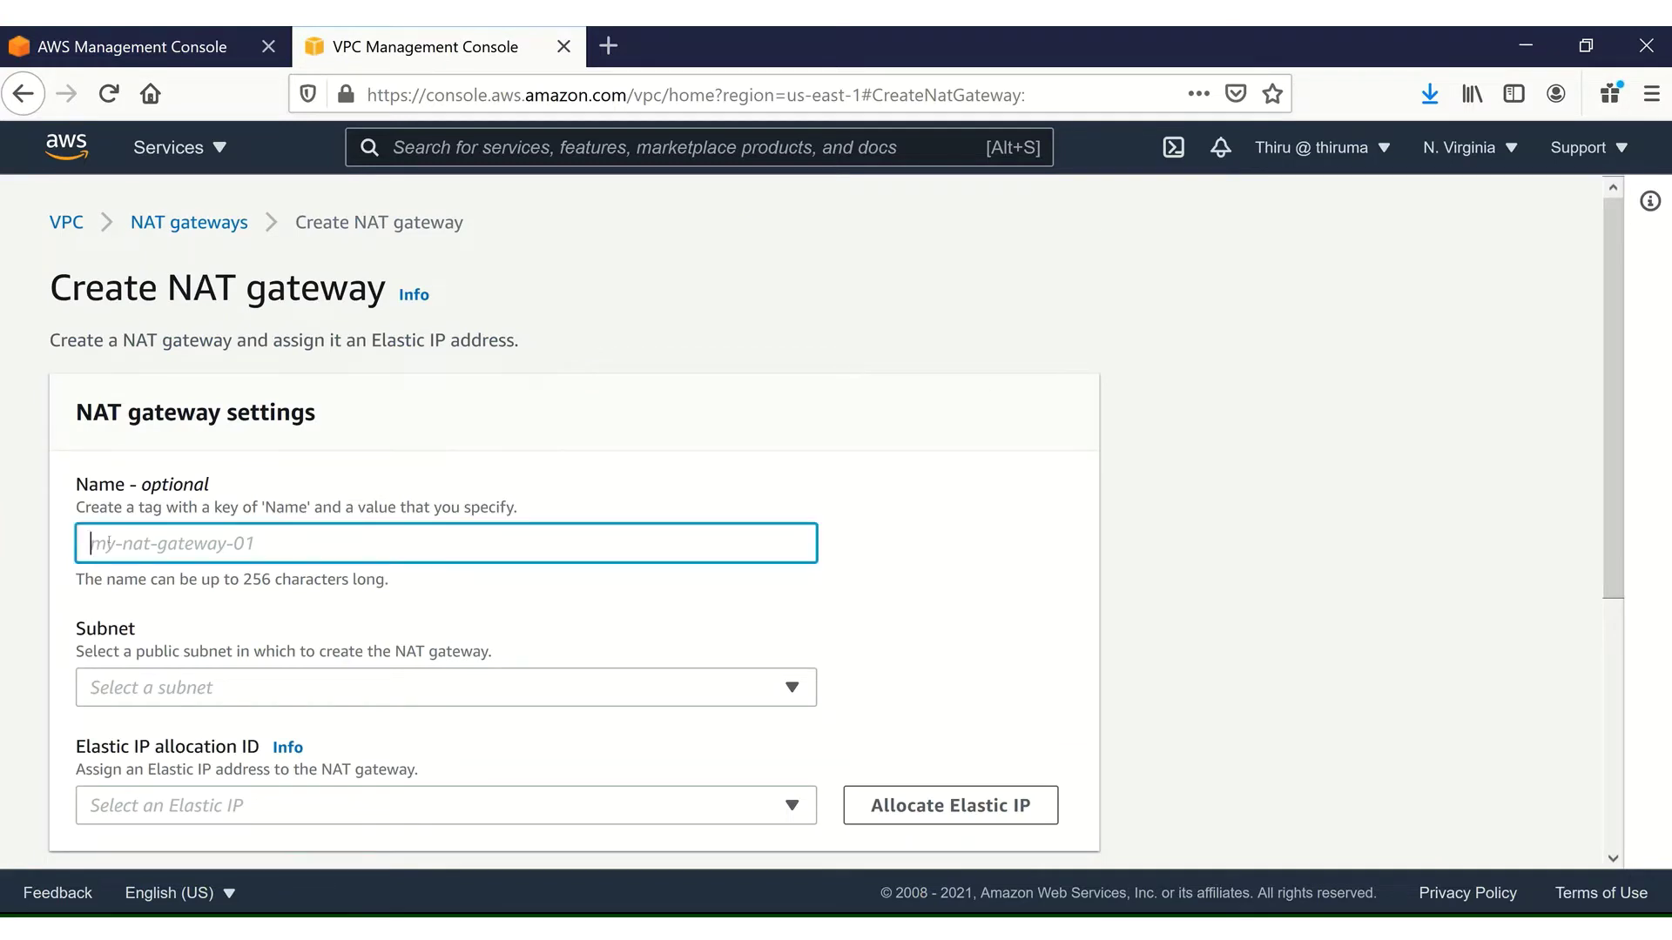
text(my-)
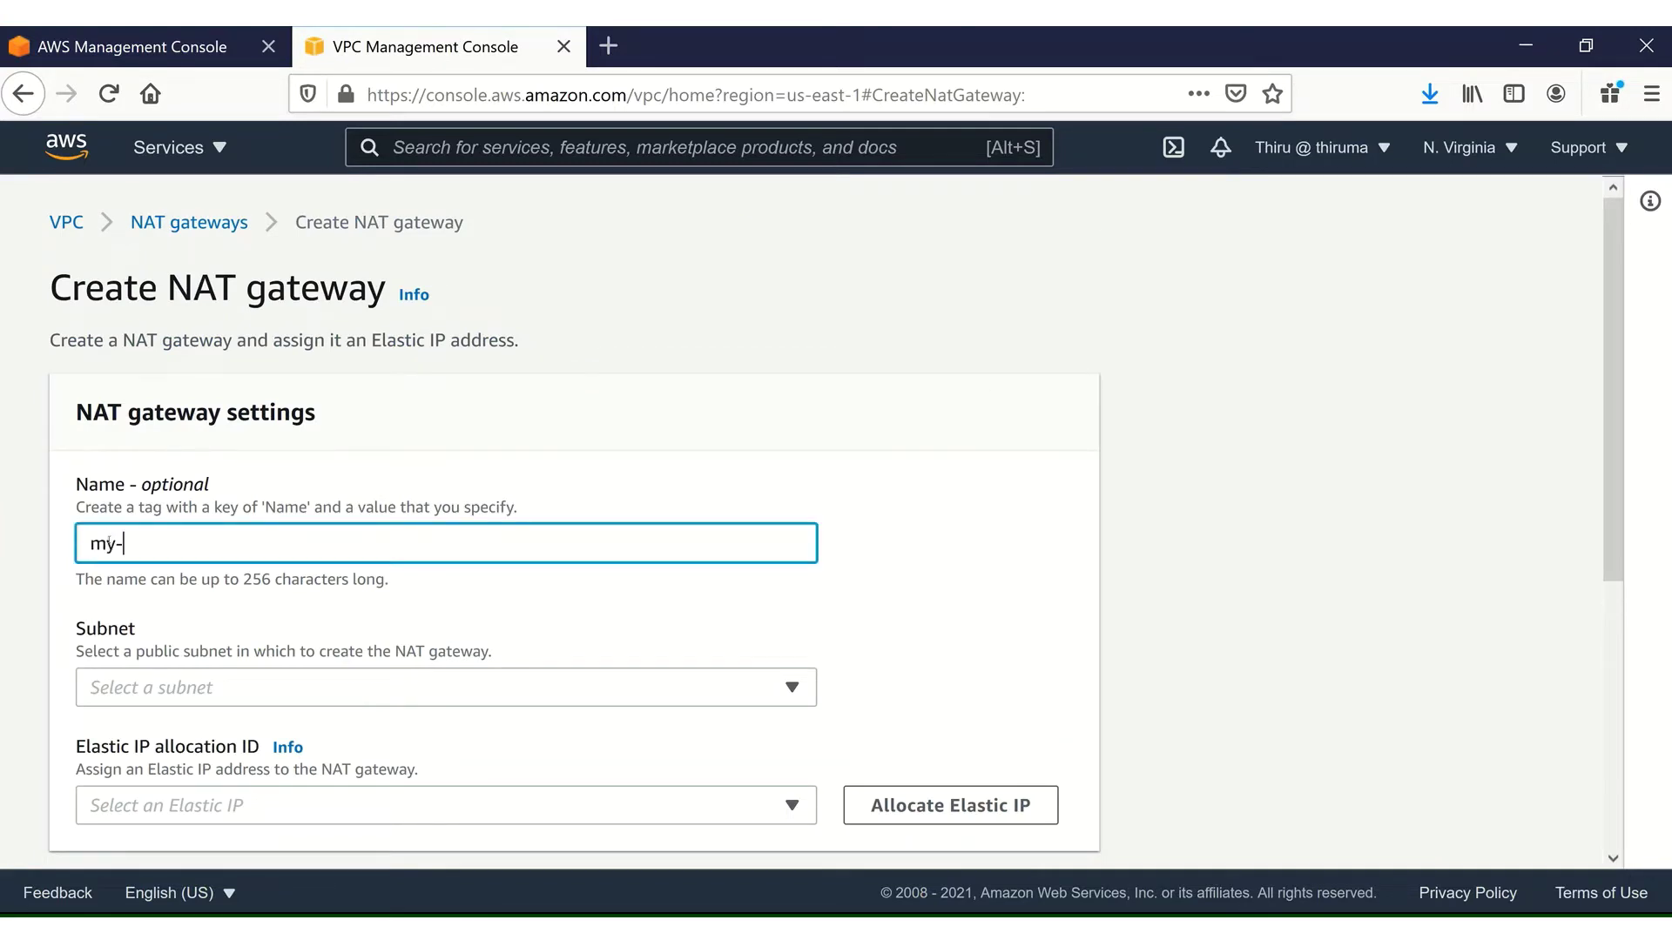
text(NAT-GW1)
click(169, 680)
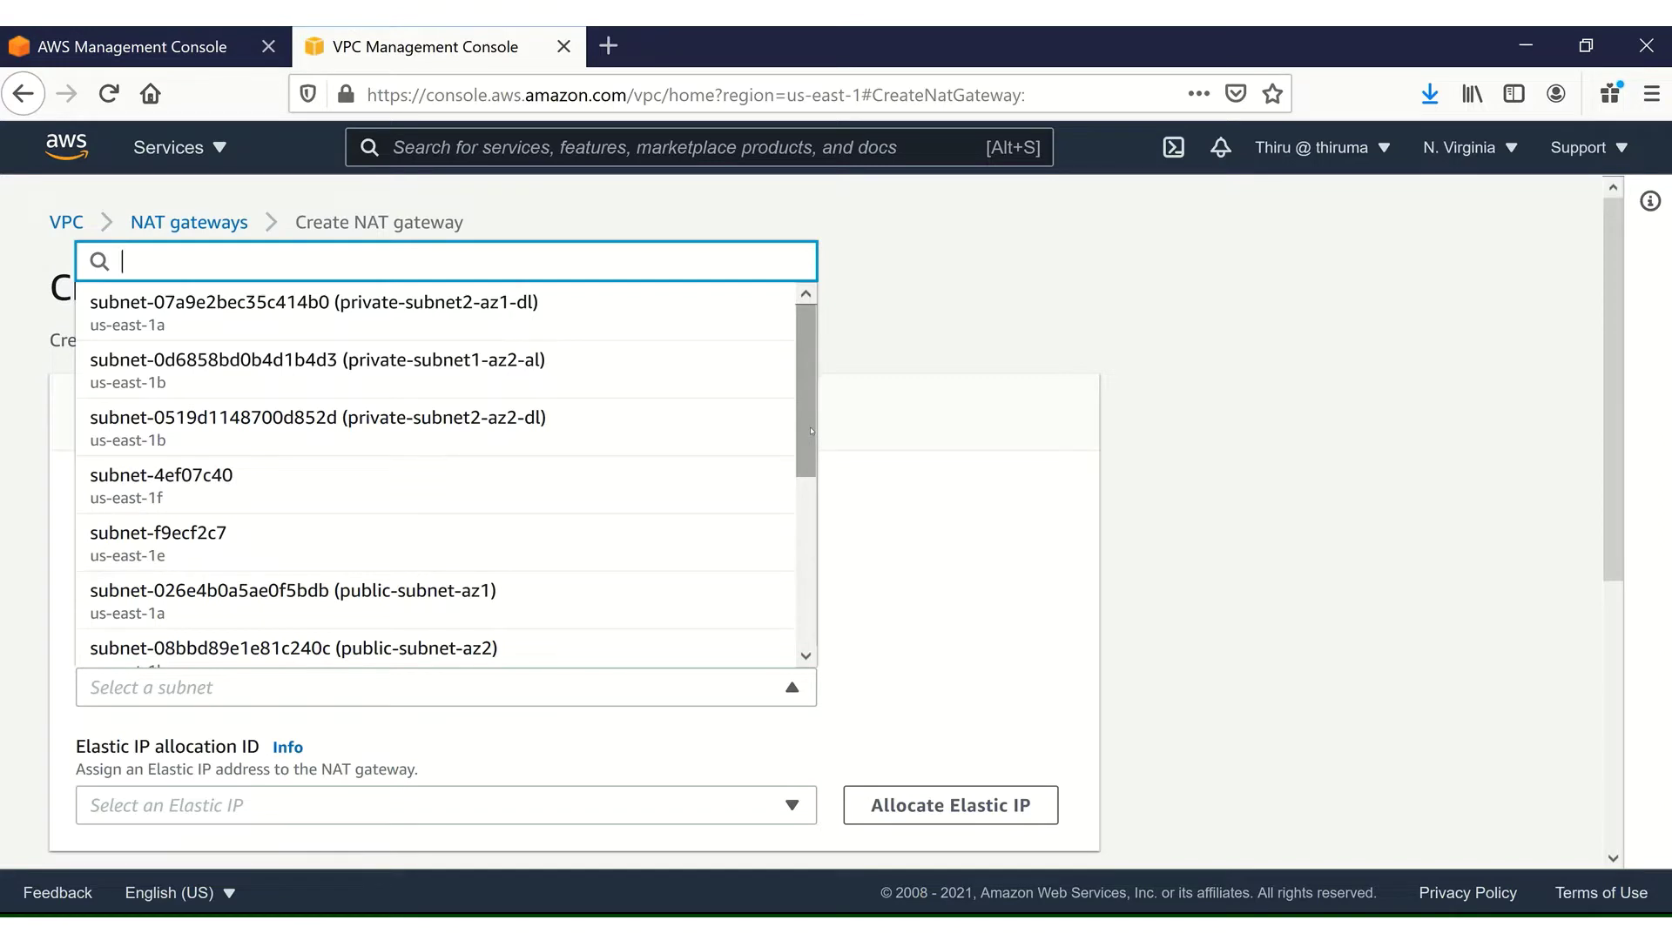
drag(811, 431, 811, 461)
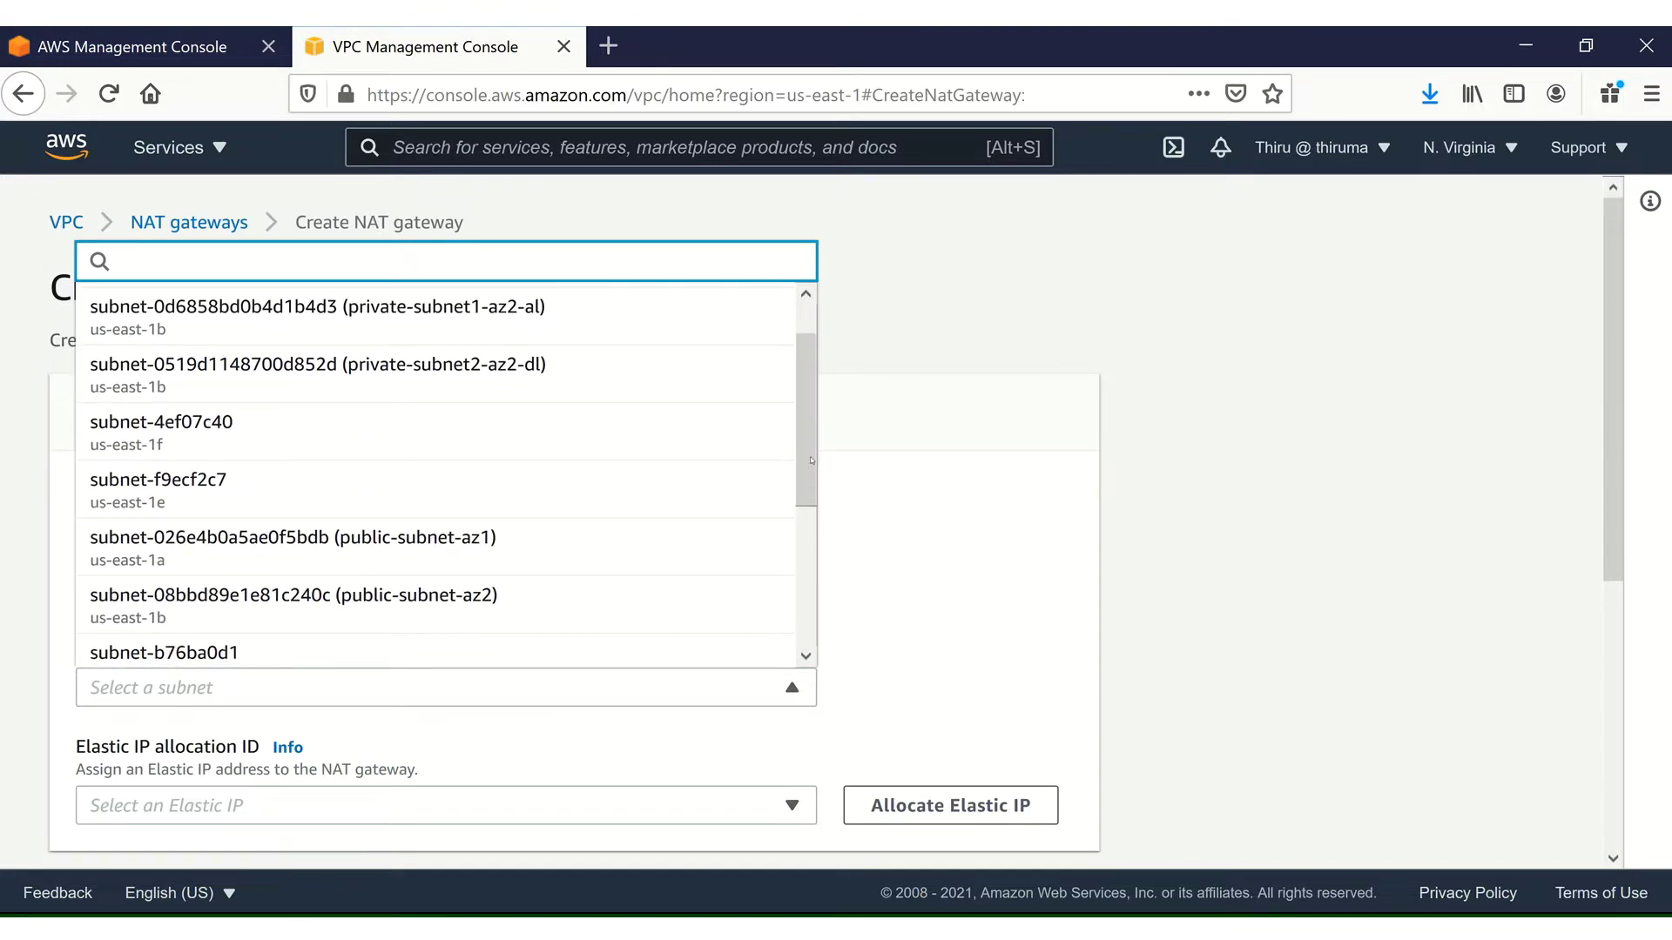
click(364, 540)
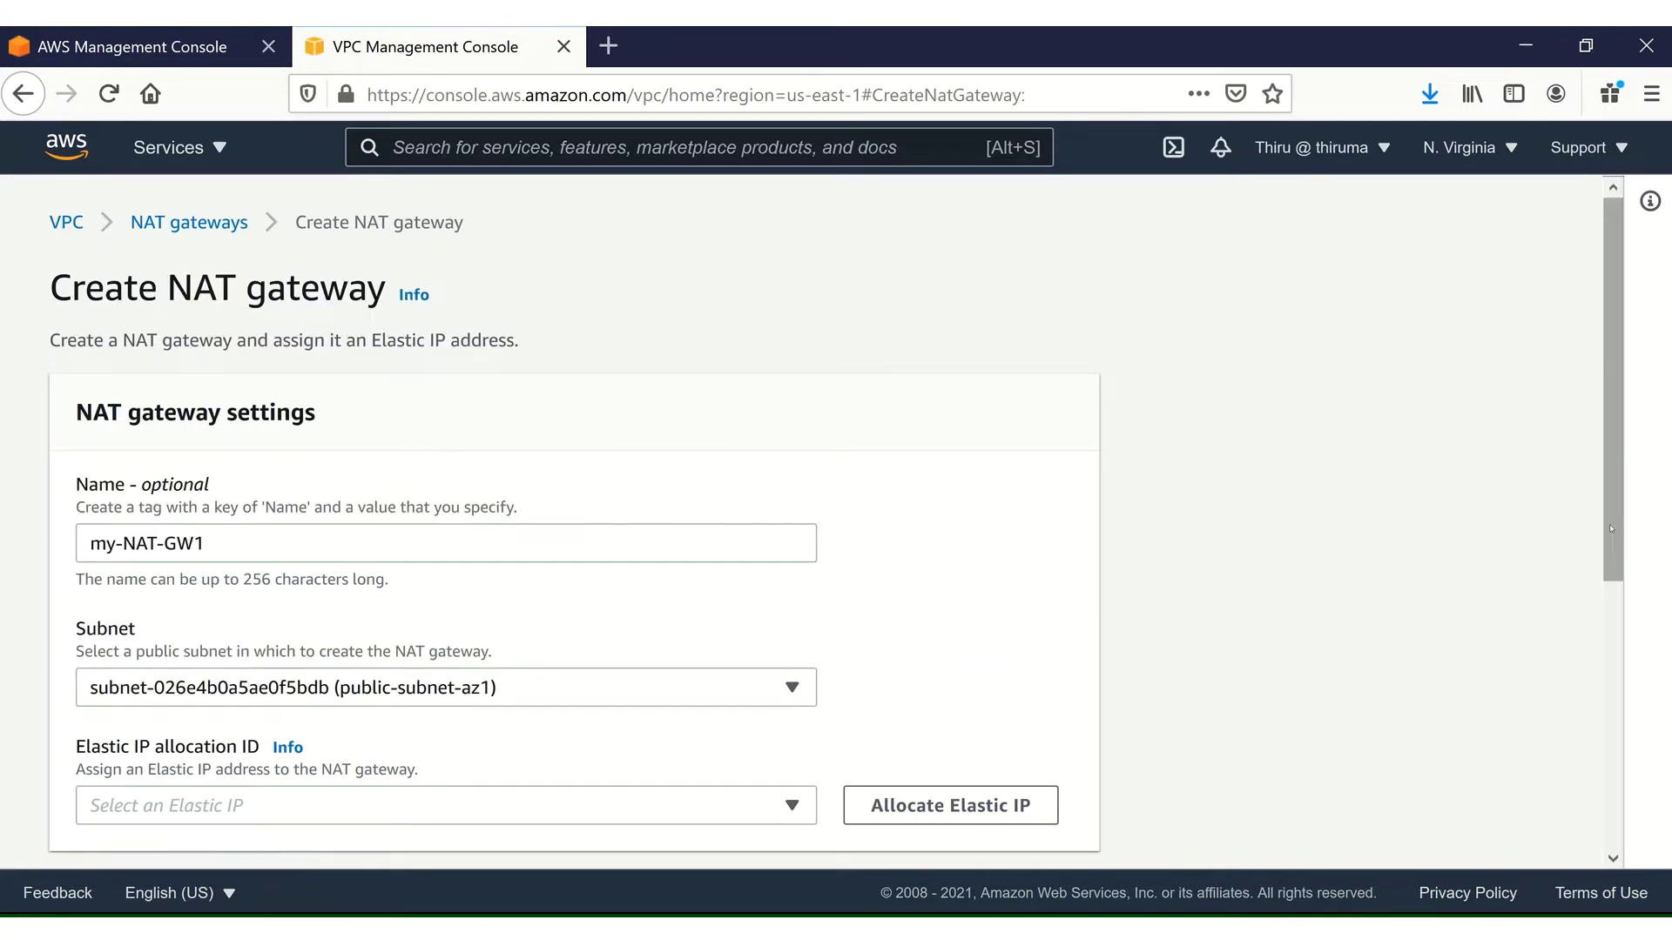
Allocate a new Elastic IP for the NAT gateway, create the gateway, and return to the NAT gateways list
scroll(824, 693, down, 3)
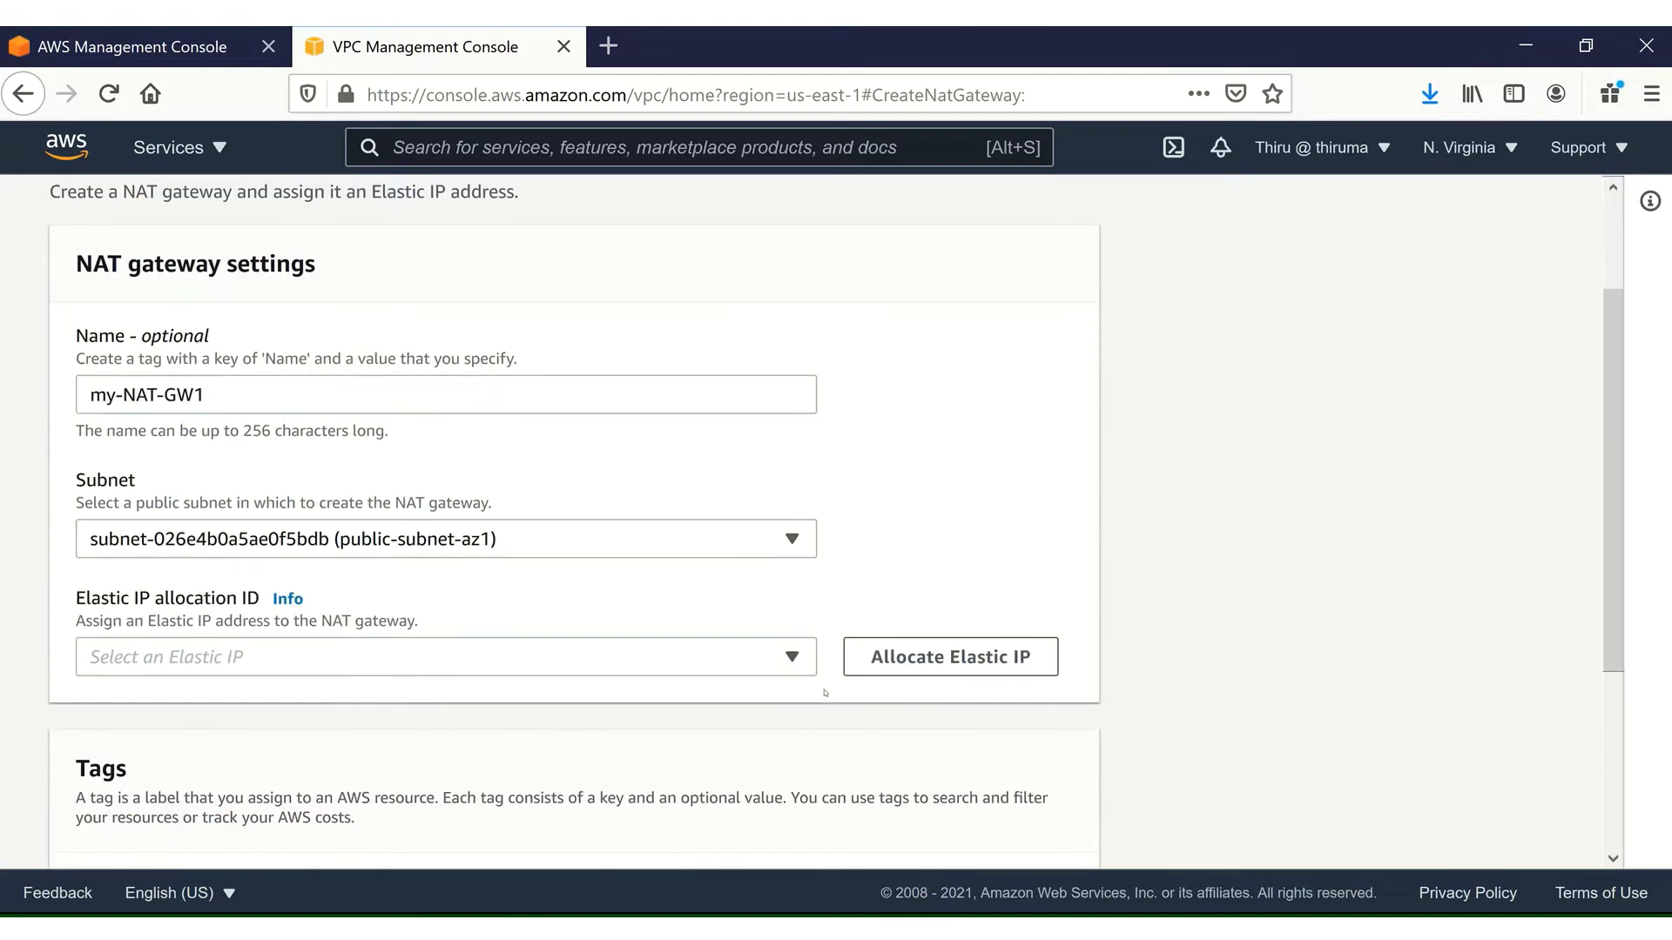
click(792, 657)
click(917, 657)
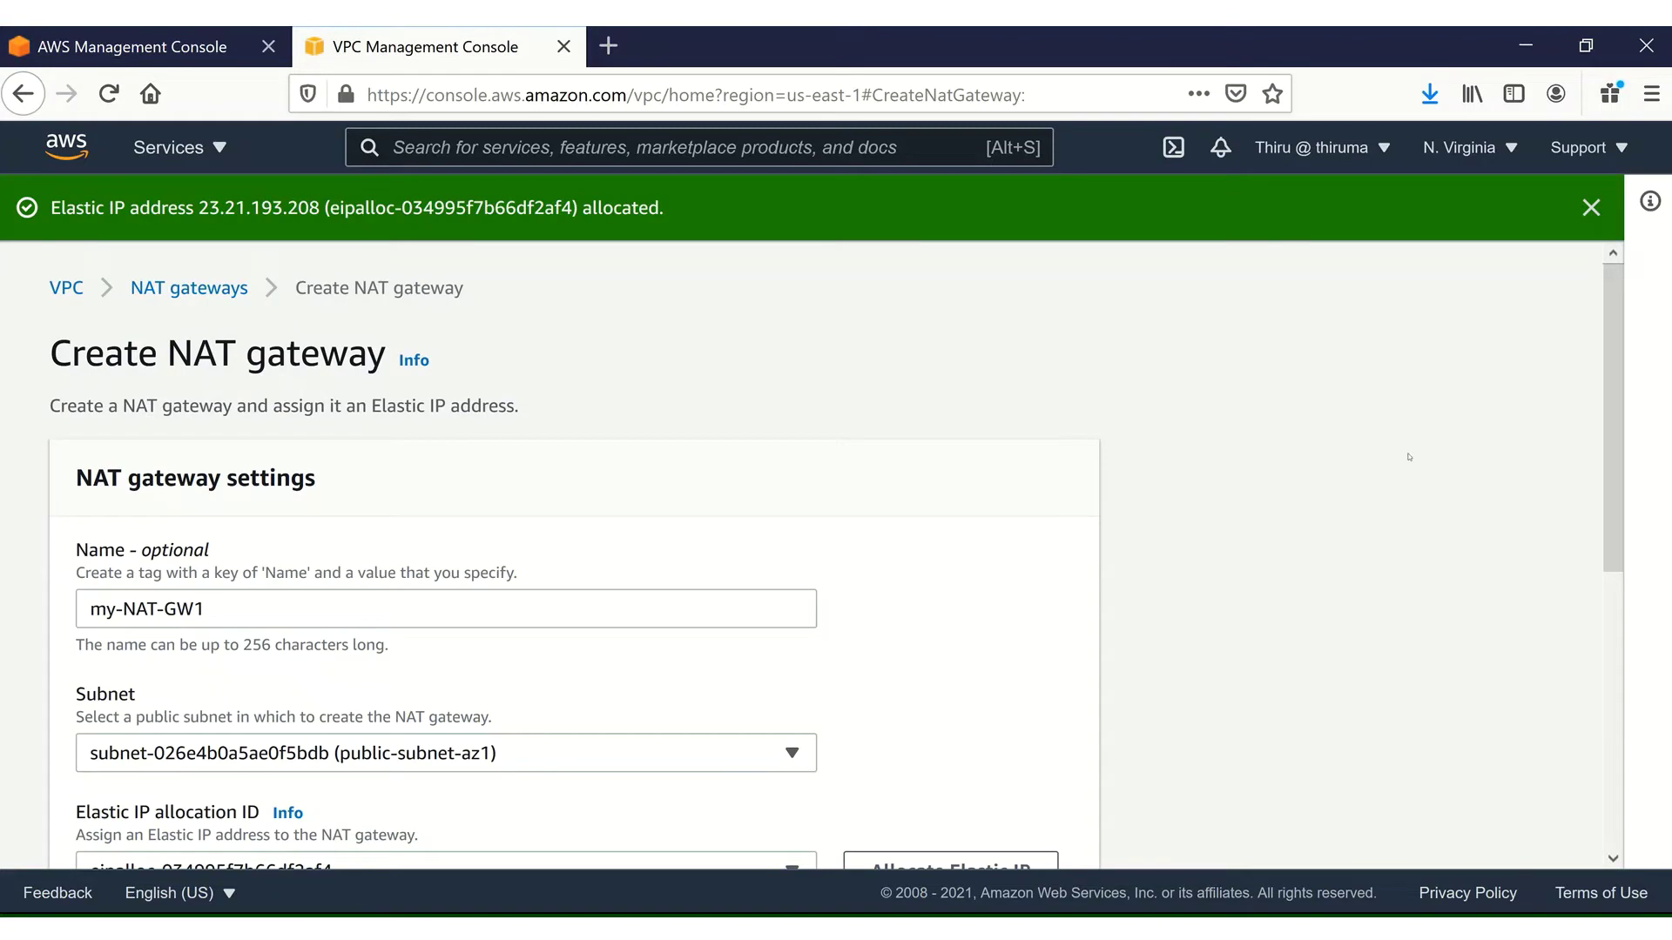
drag(1609, 507, 1600, 820)
click(1077, 827)
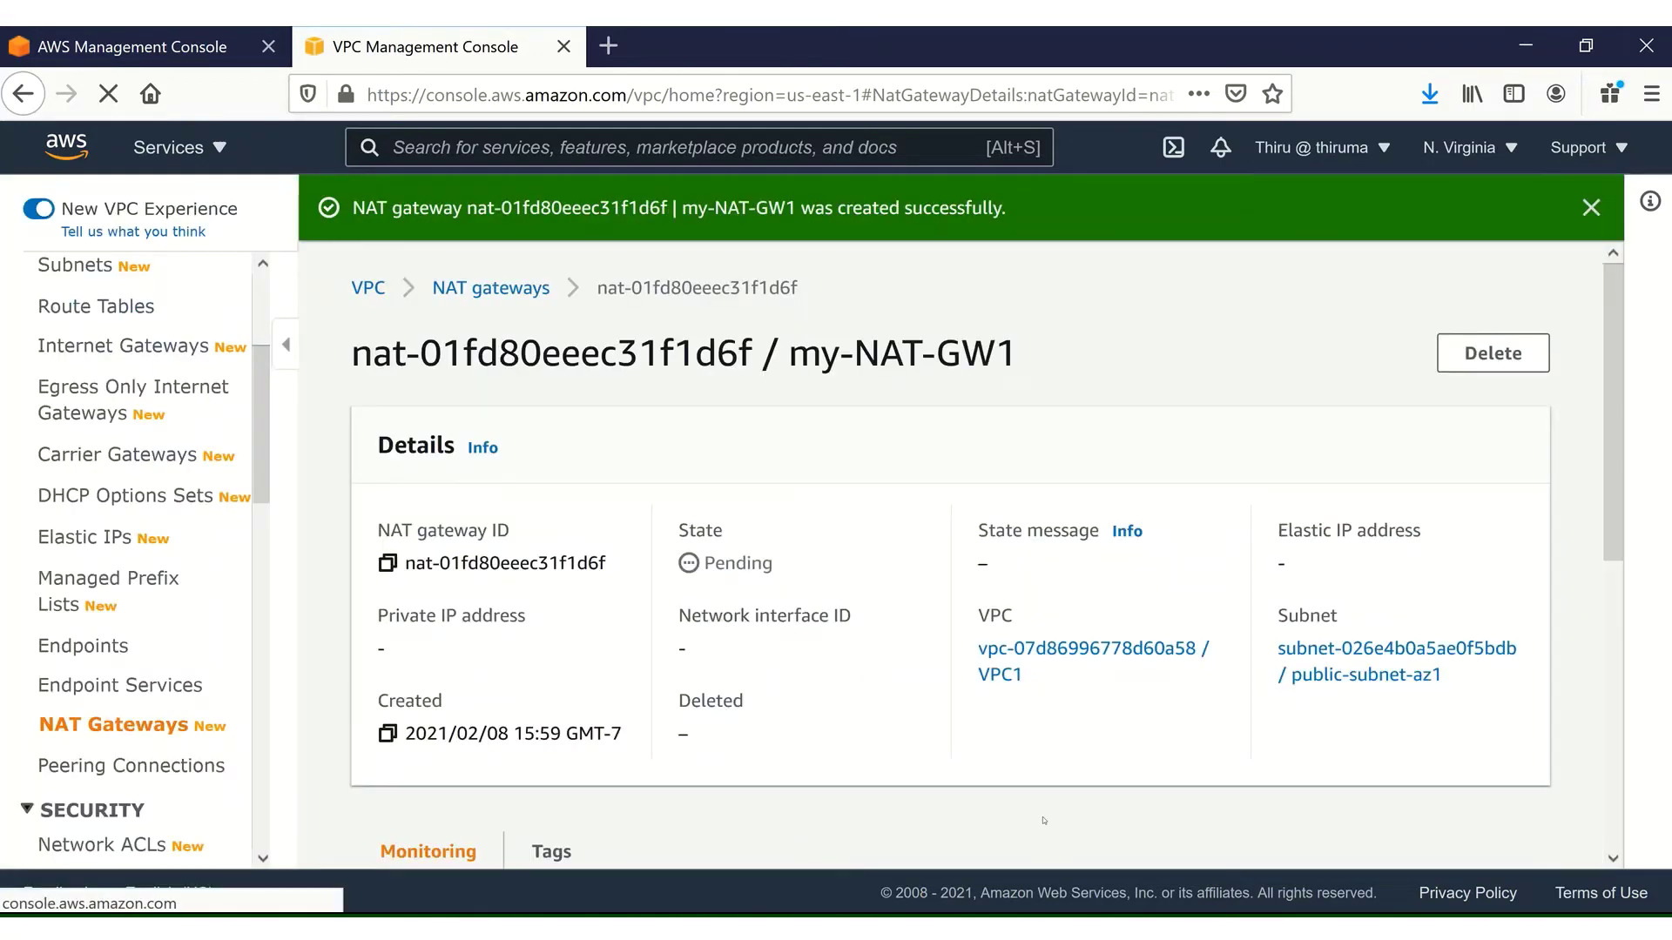
click(477, 290)
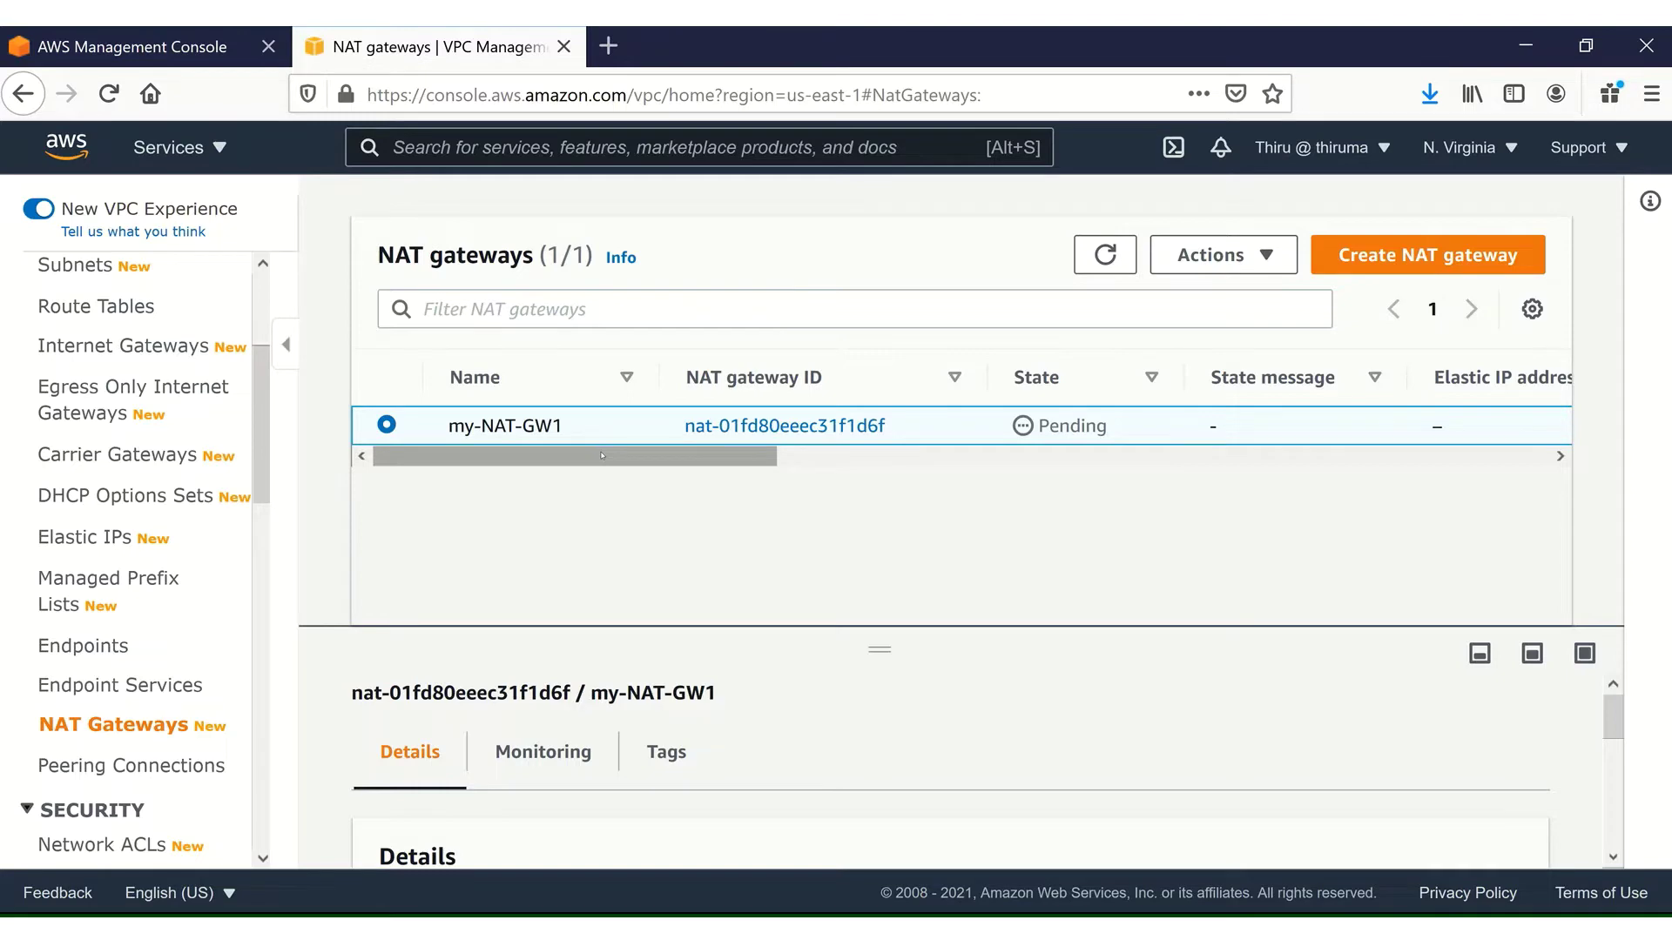
Open the RDS console in a separate browser tab and go to its DB subnet groups
click(158, 52)
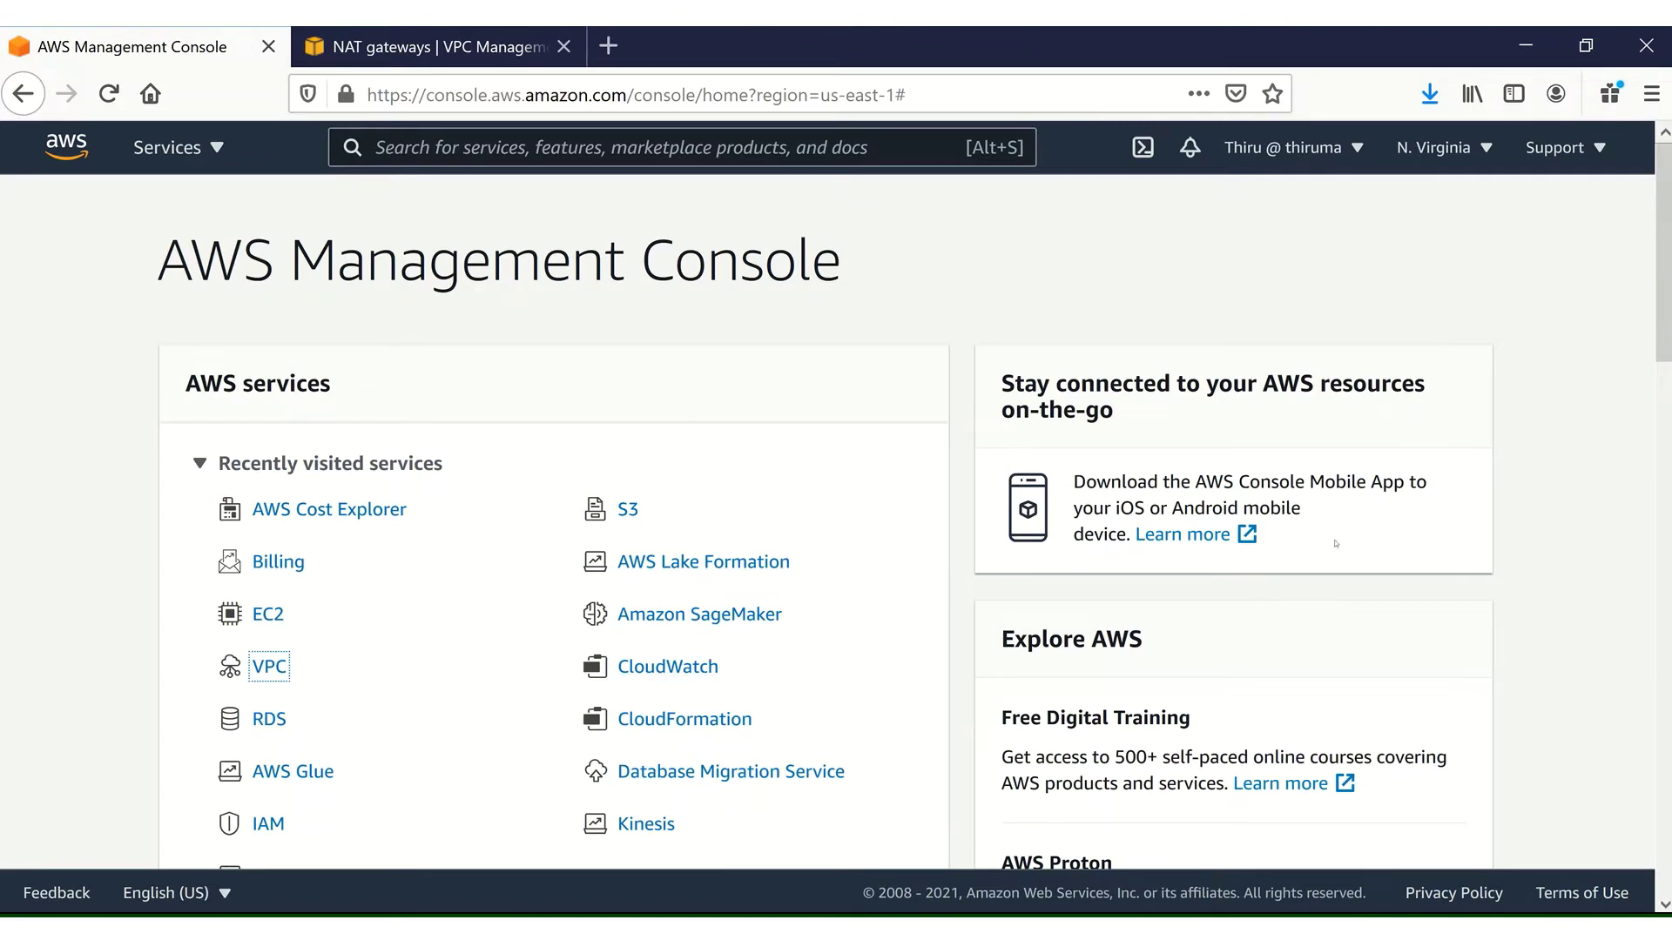
drag(1663, 338, 1666, 376)
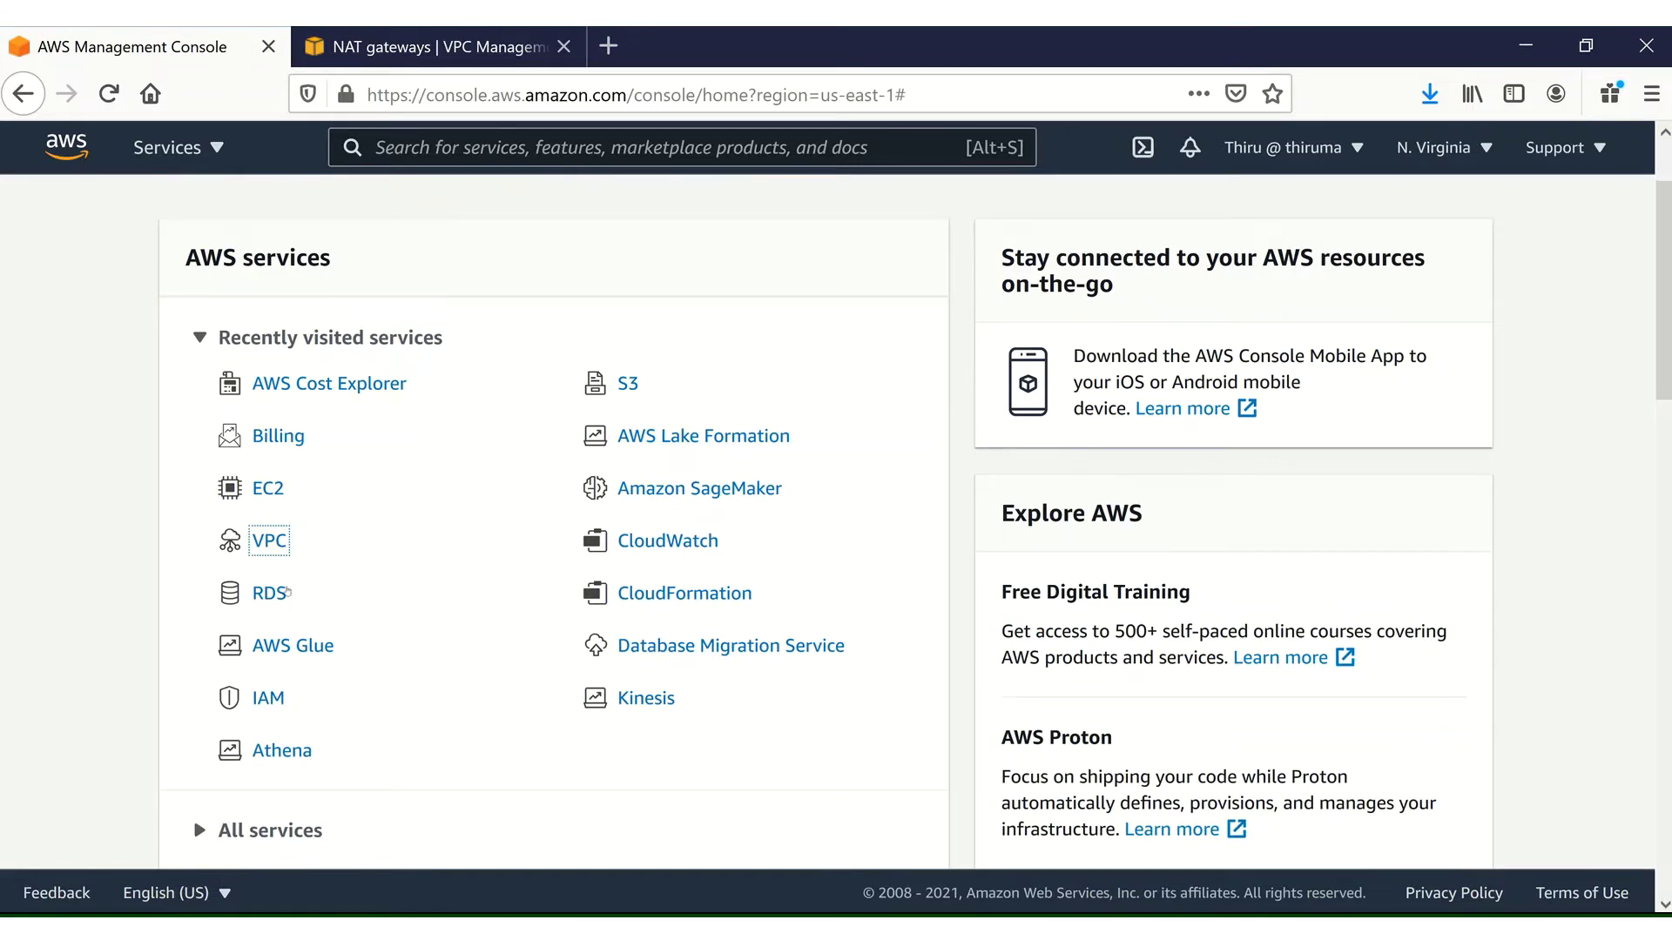
middle_click(272, 592)
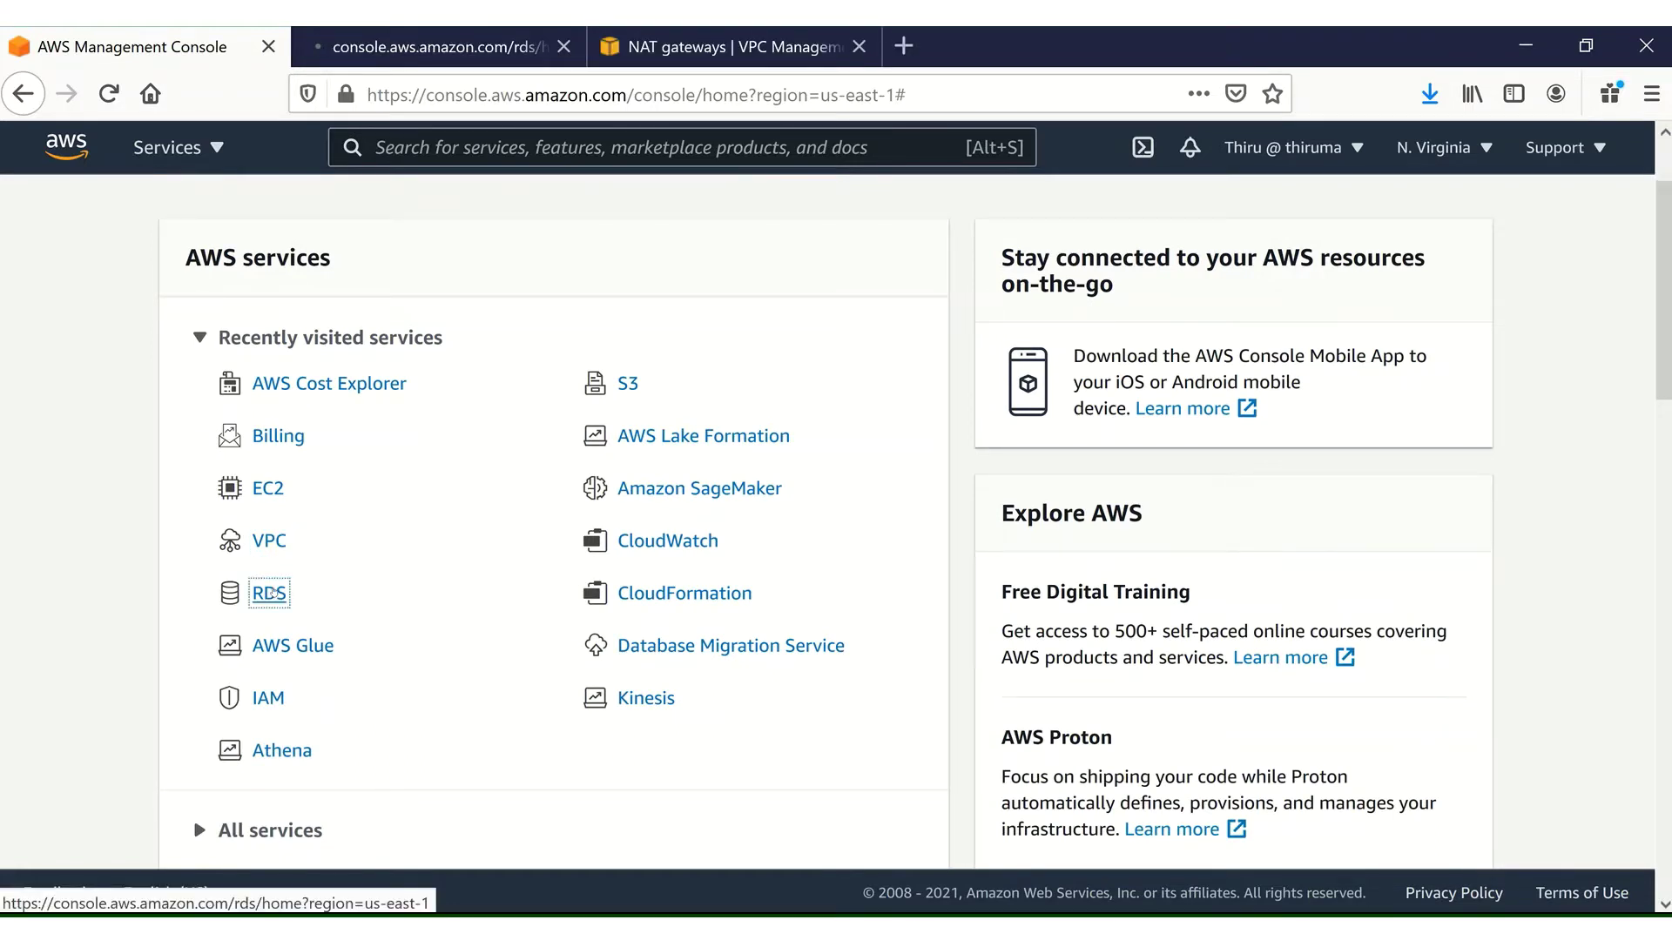
click(402, 45)
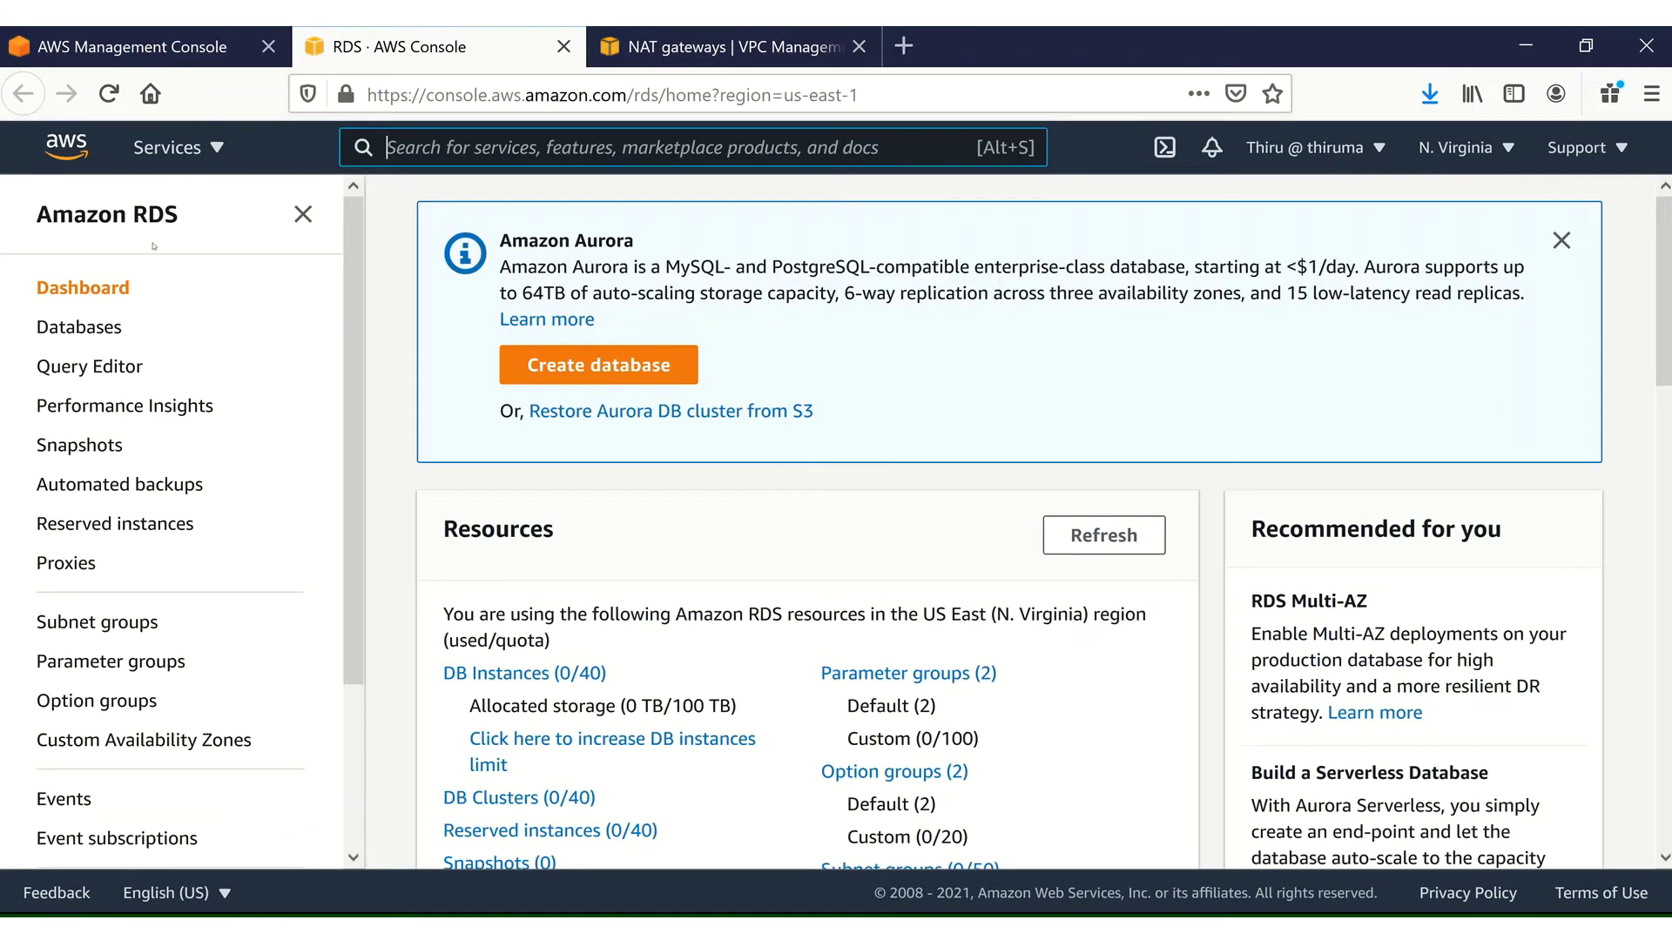
click(79, 296)
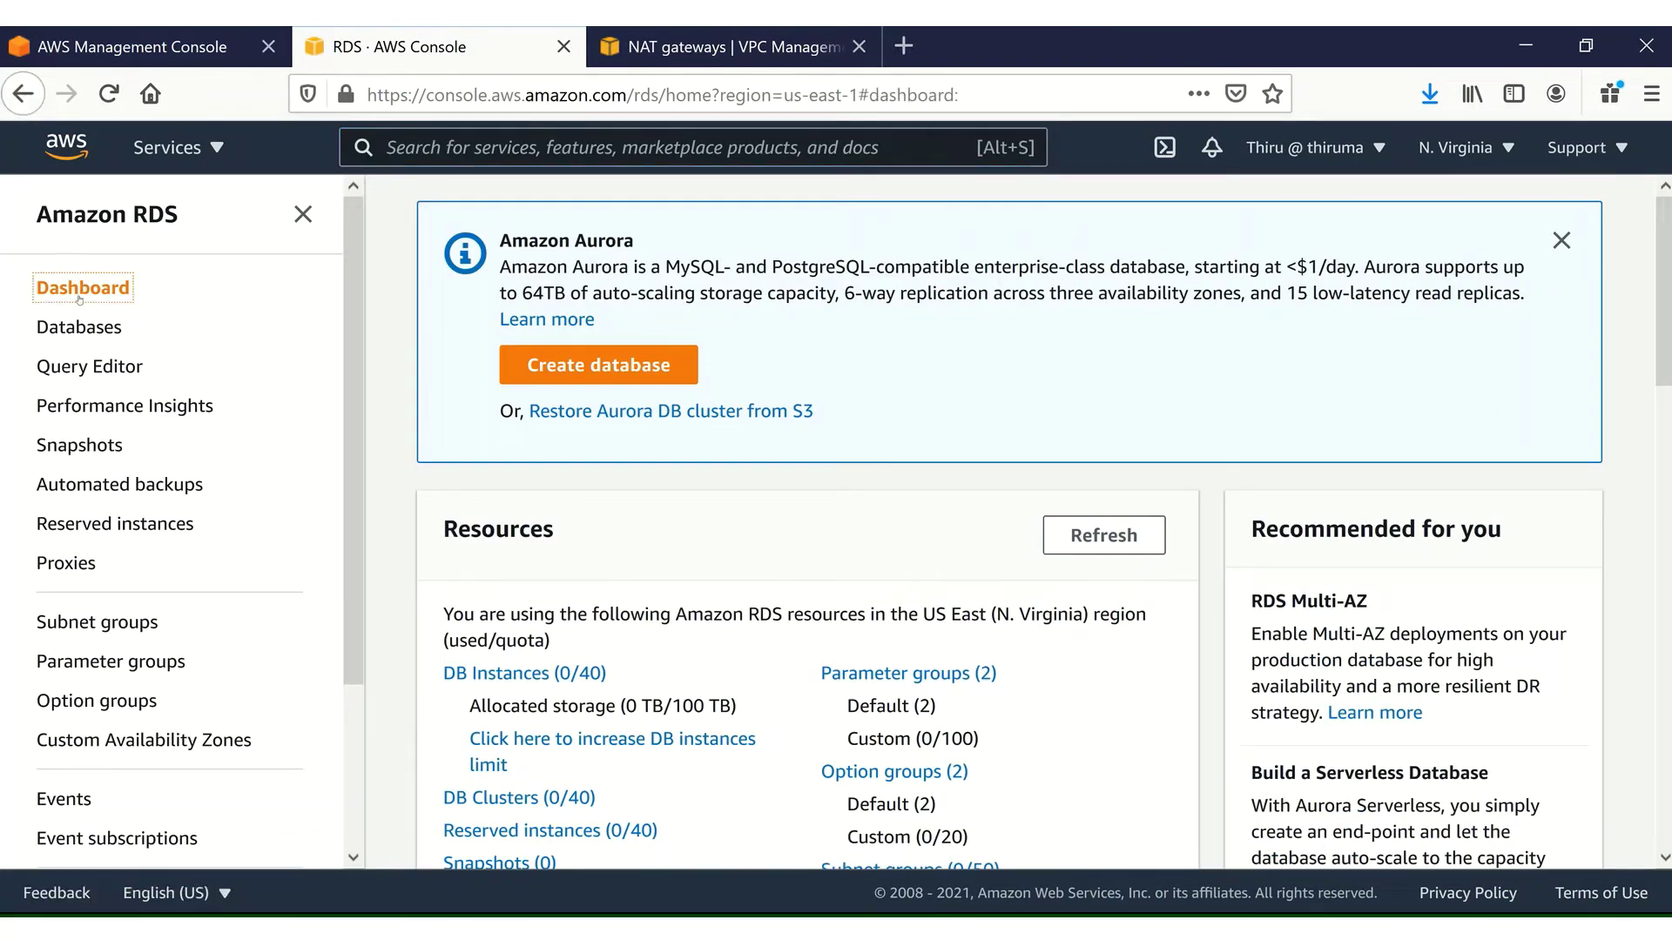
click(64, 328)
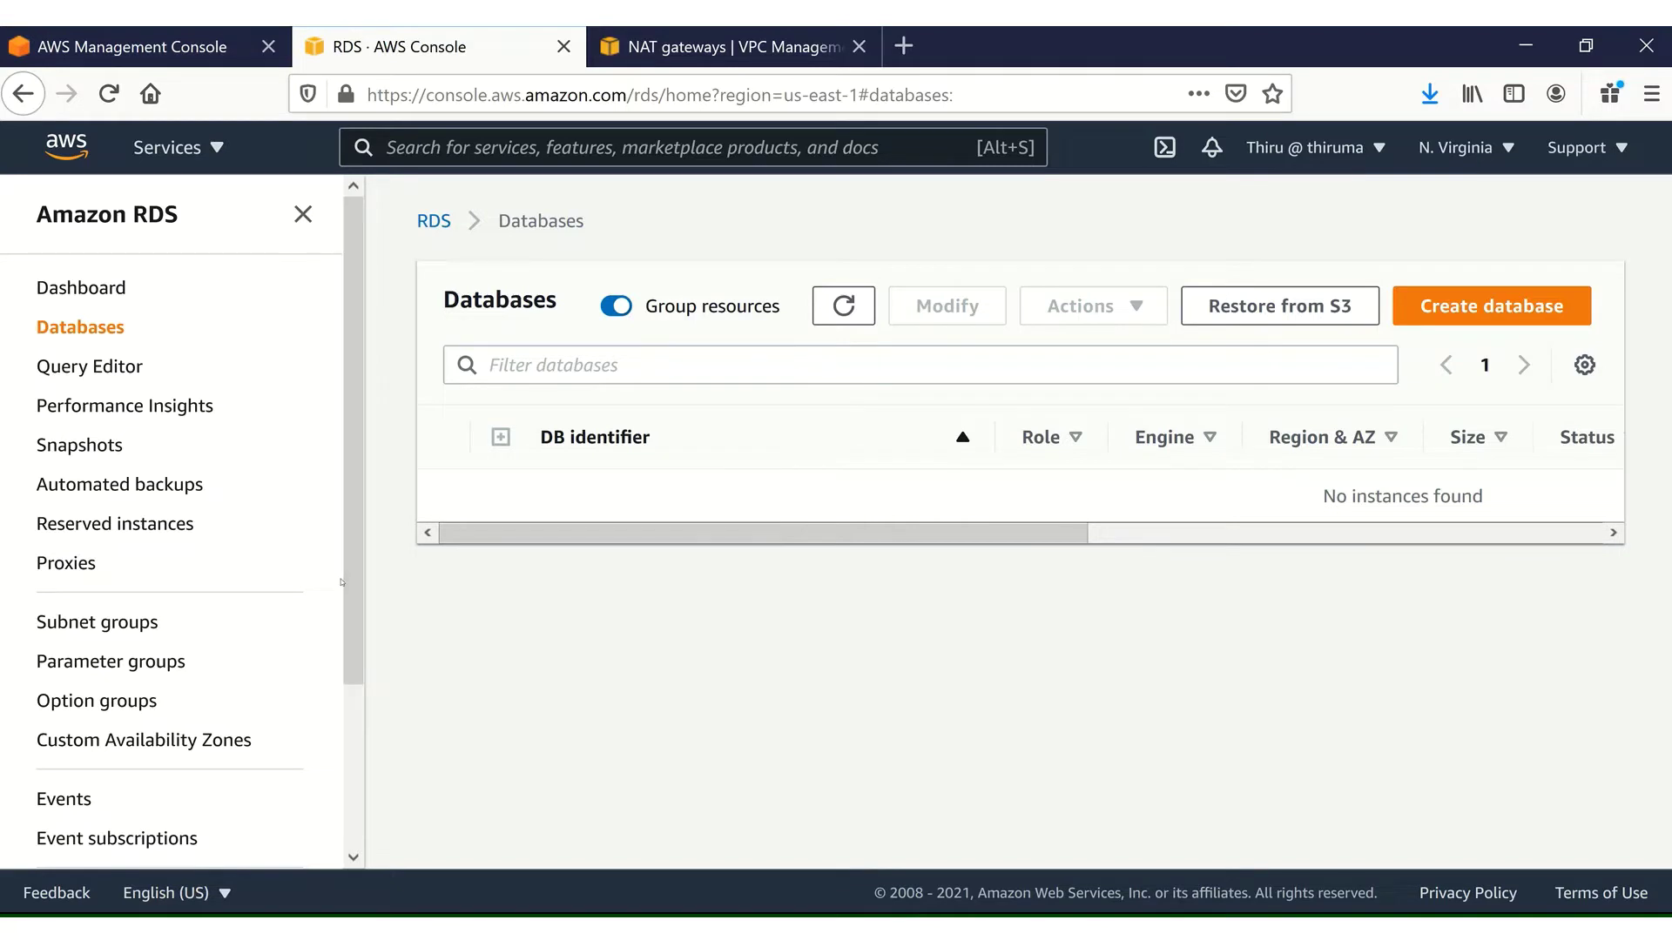
click(59, 622)
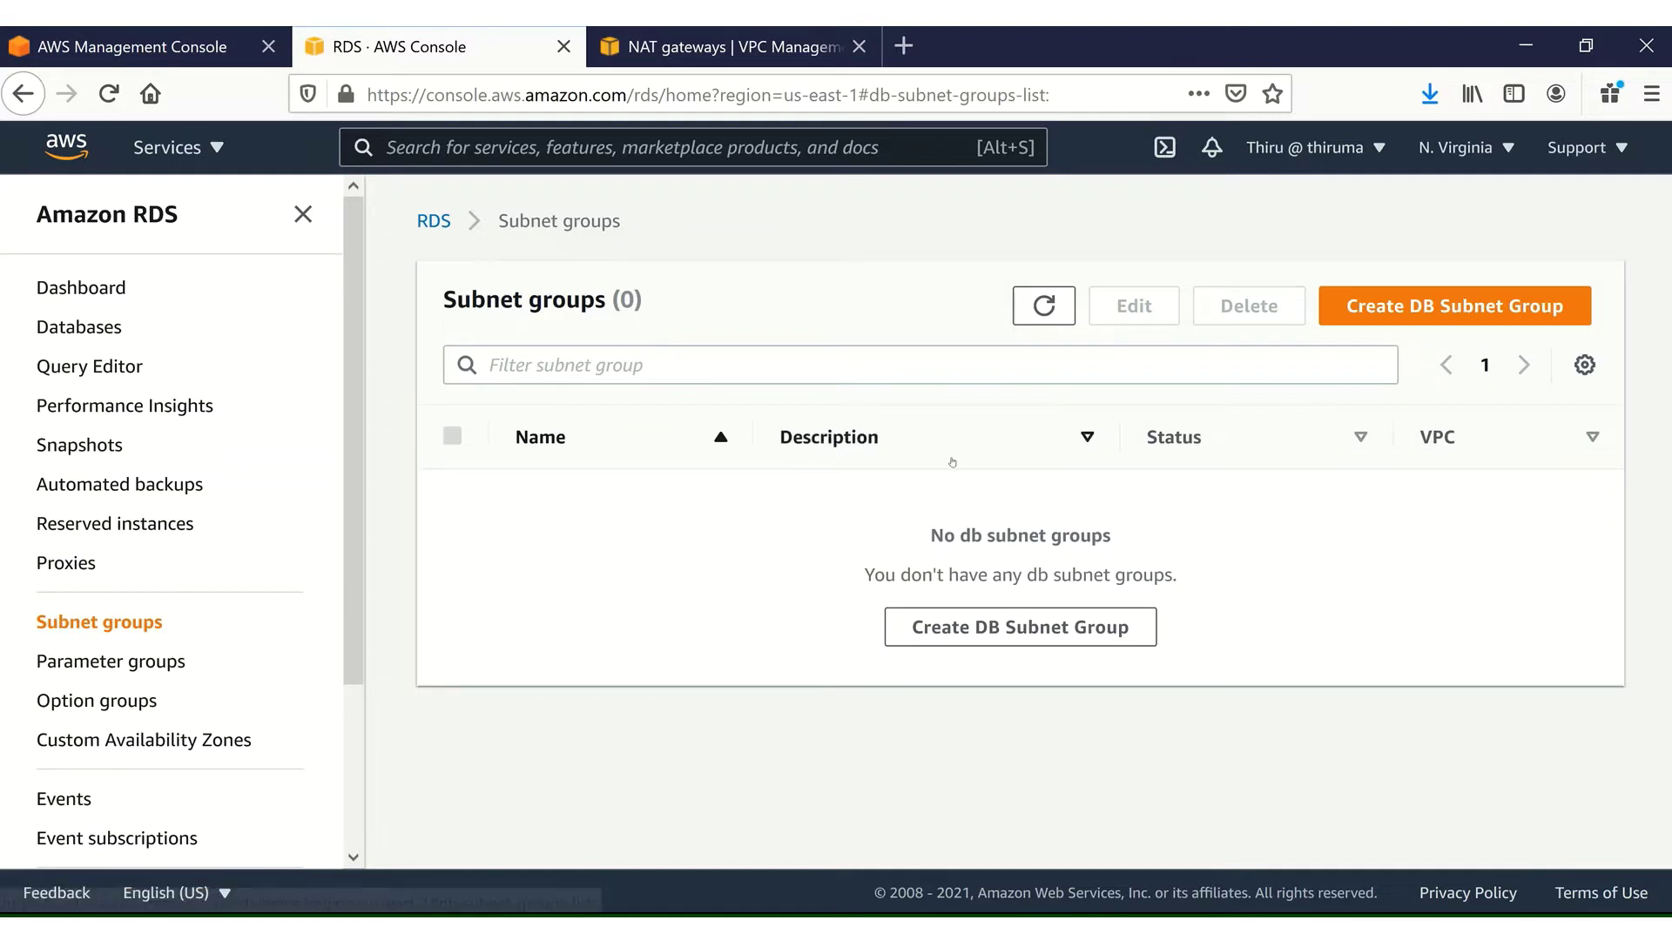
Start a new DB subnet group with my-subnet-group as both name and description, and assign it to VPC1
click(1405, 316)
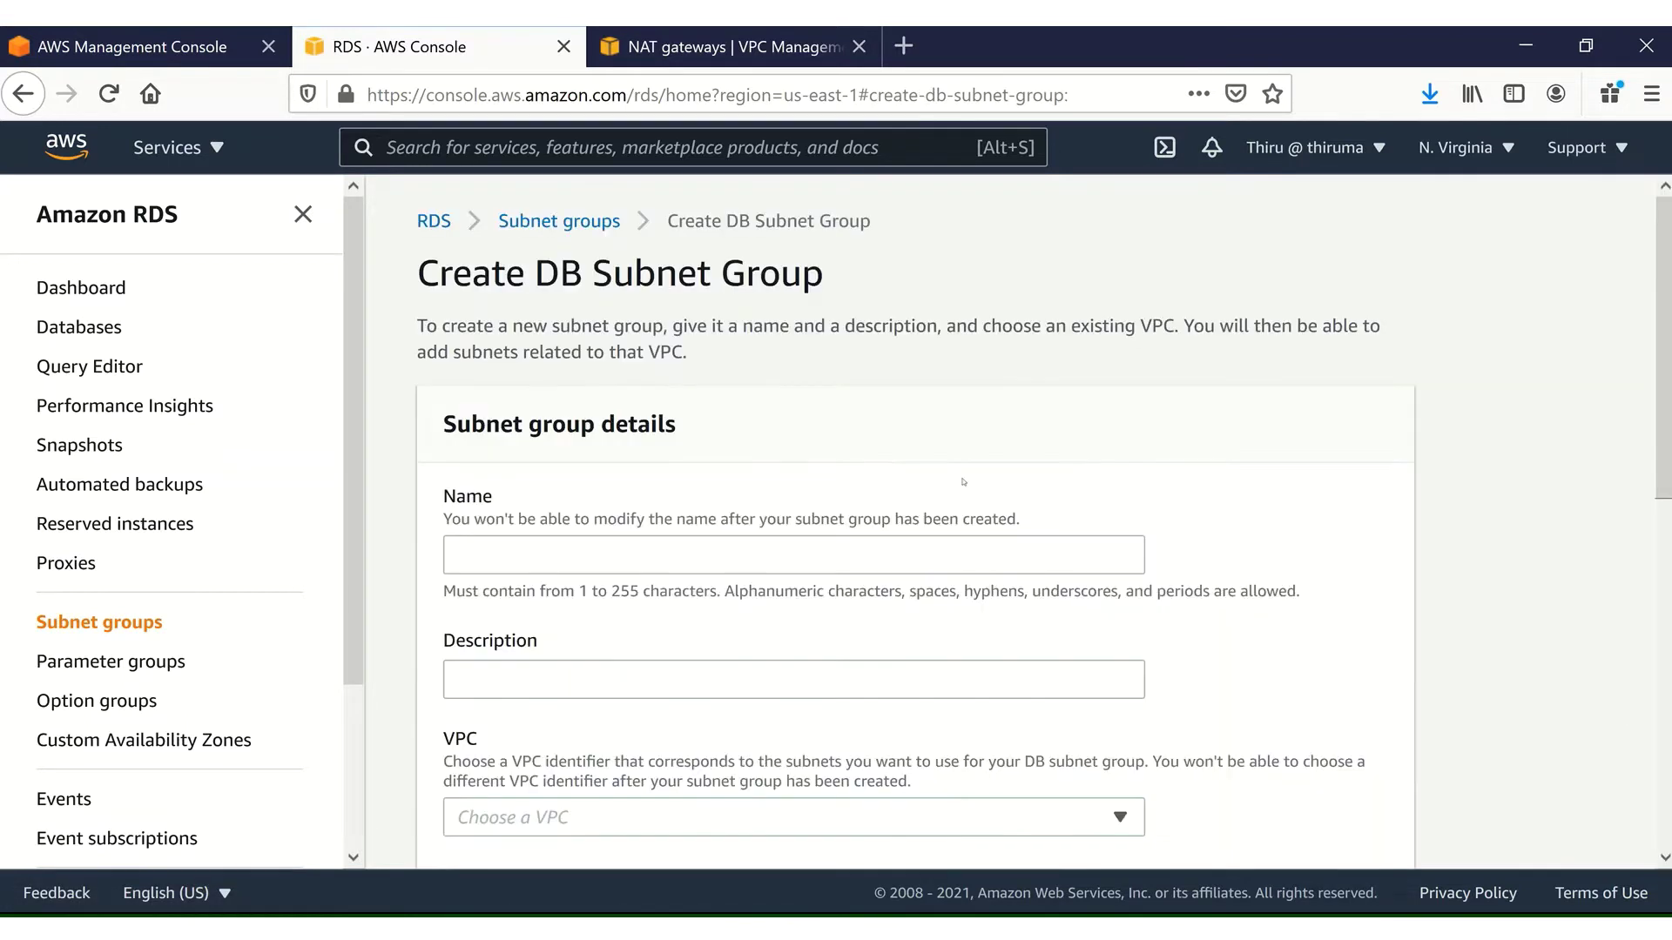
click(592, 569)
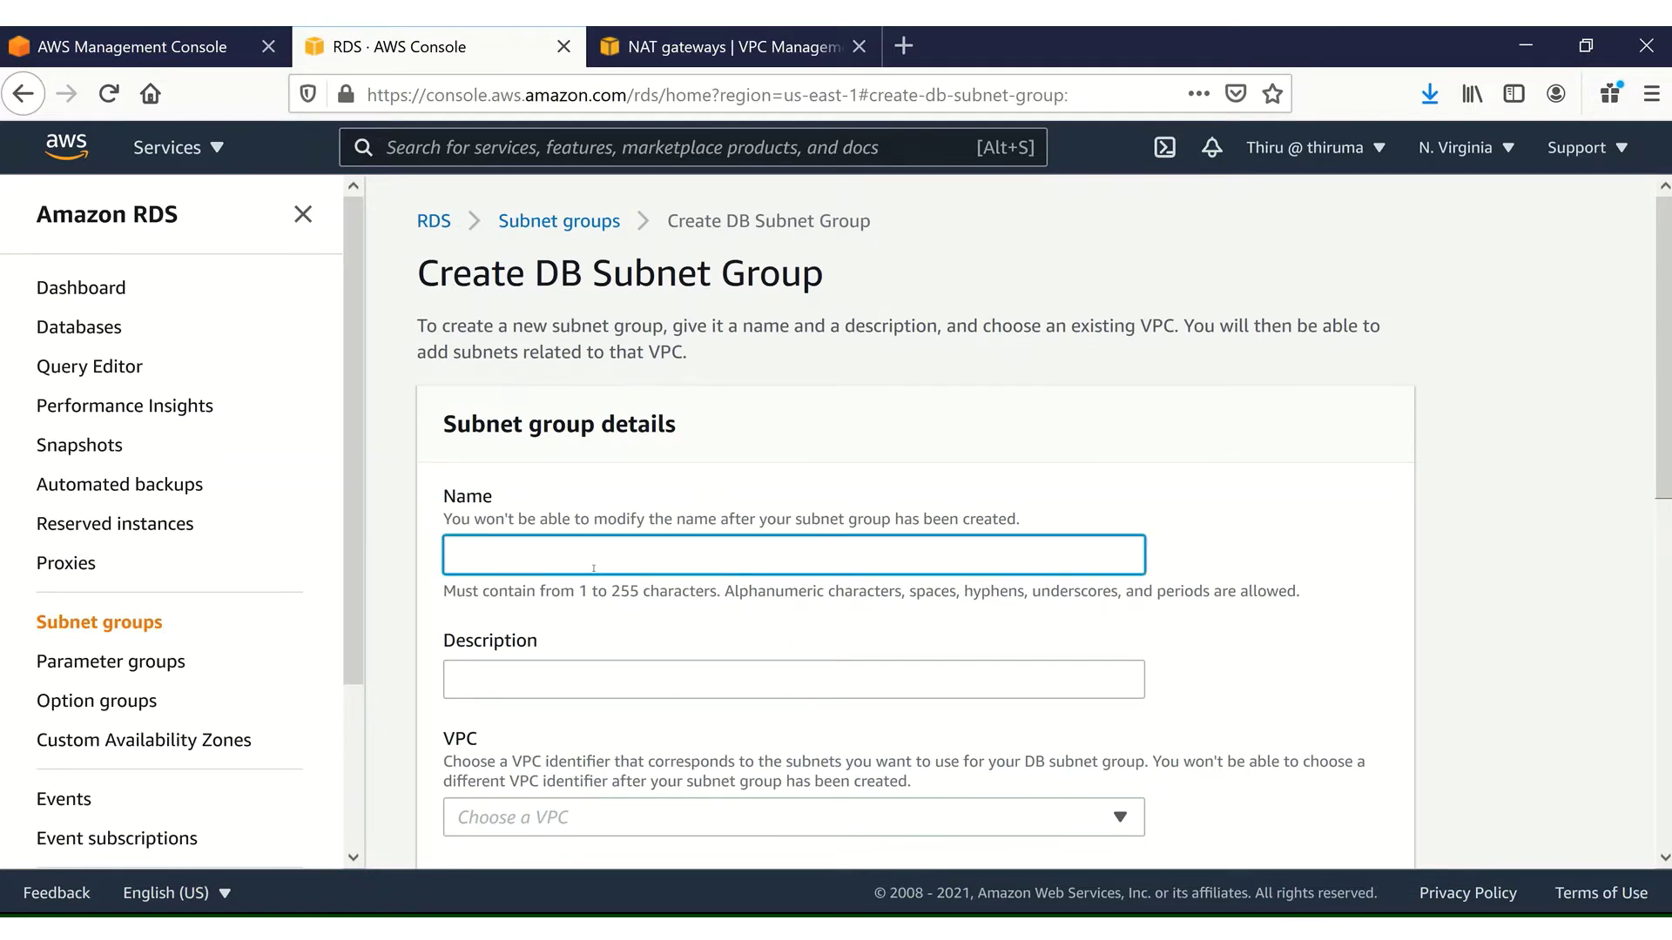
text(my-subnet-group)
triple_click(518, 556)
key(ctrl+c)
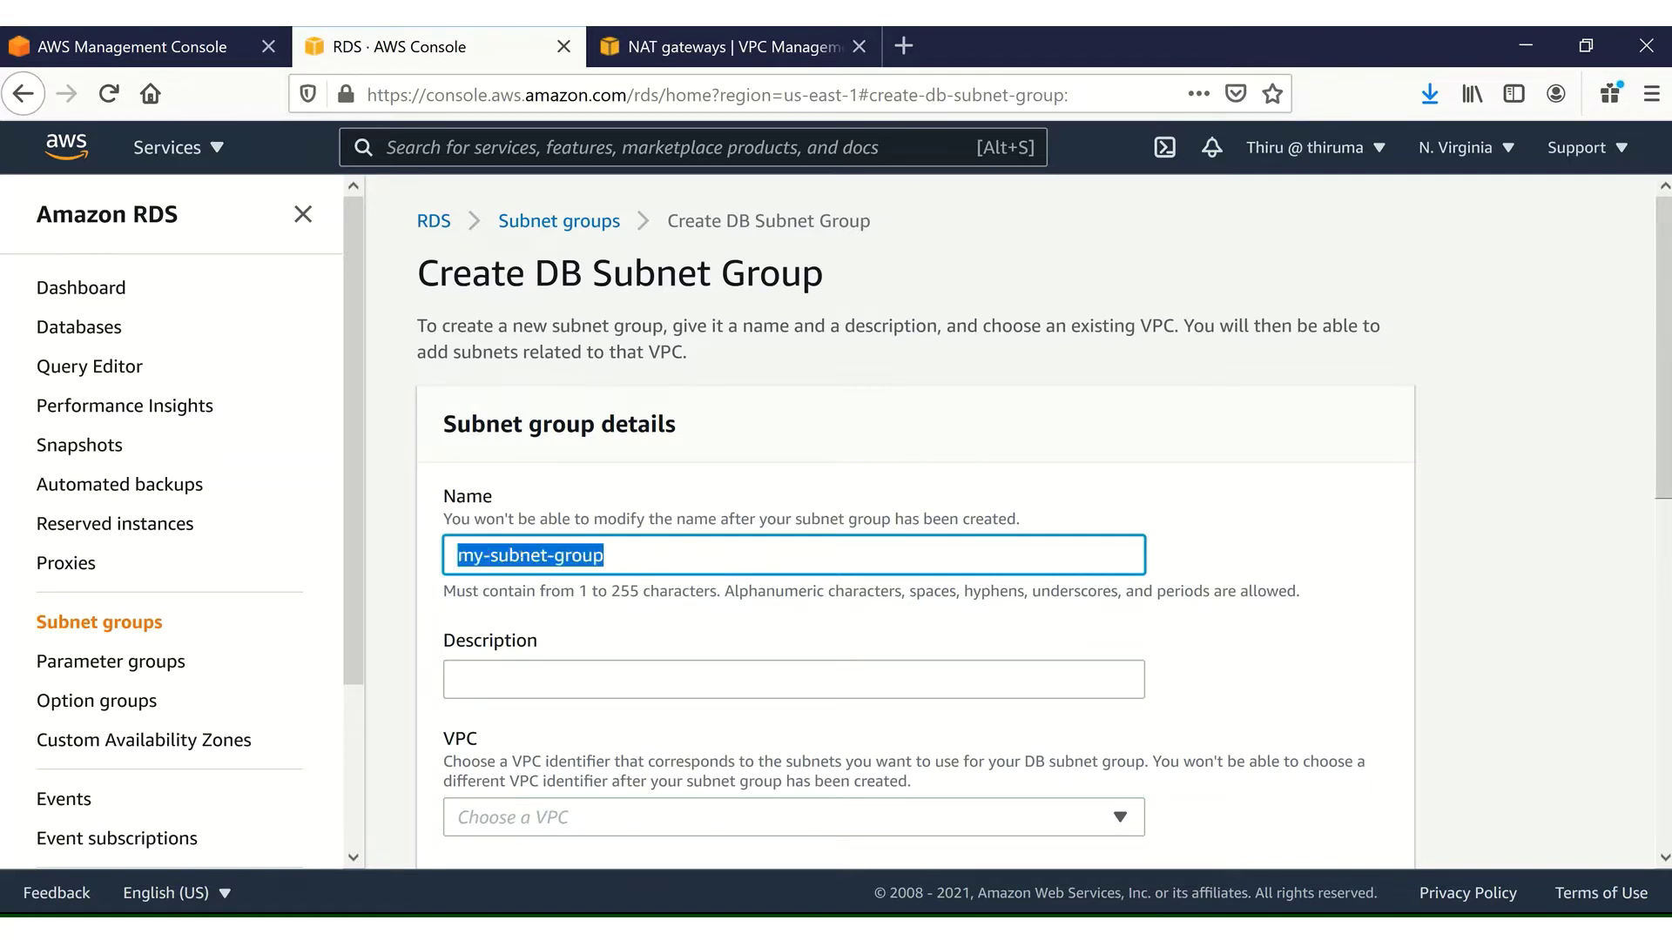
click(479, 681)
key(ctrl+v)
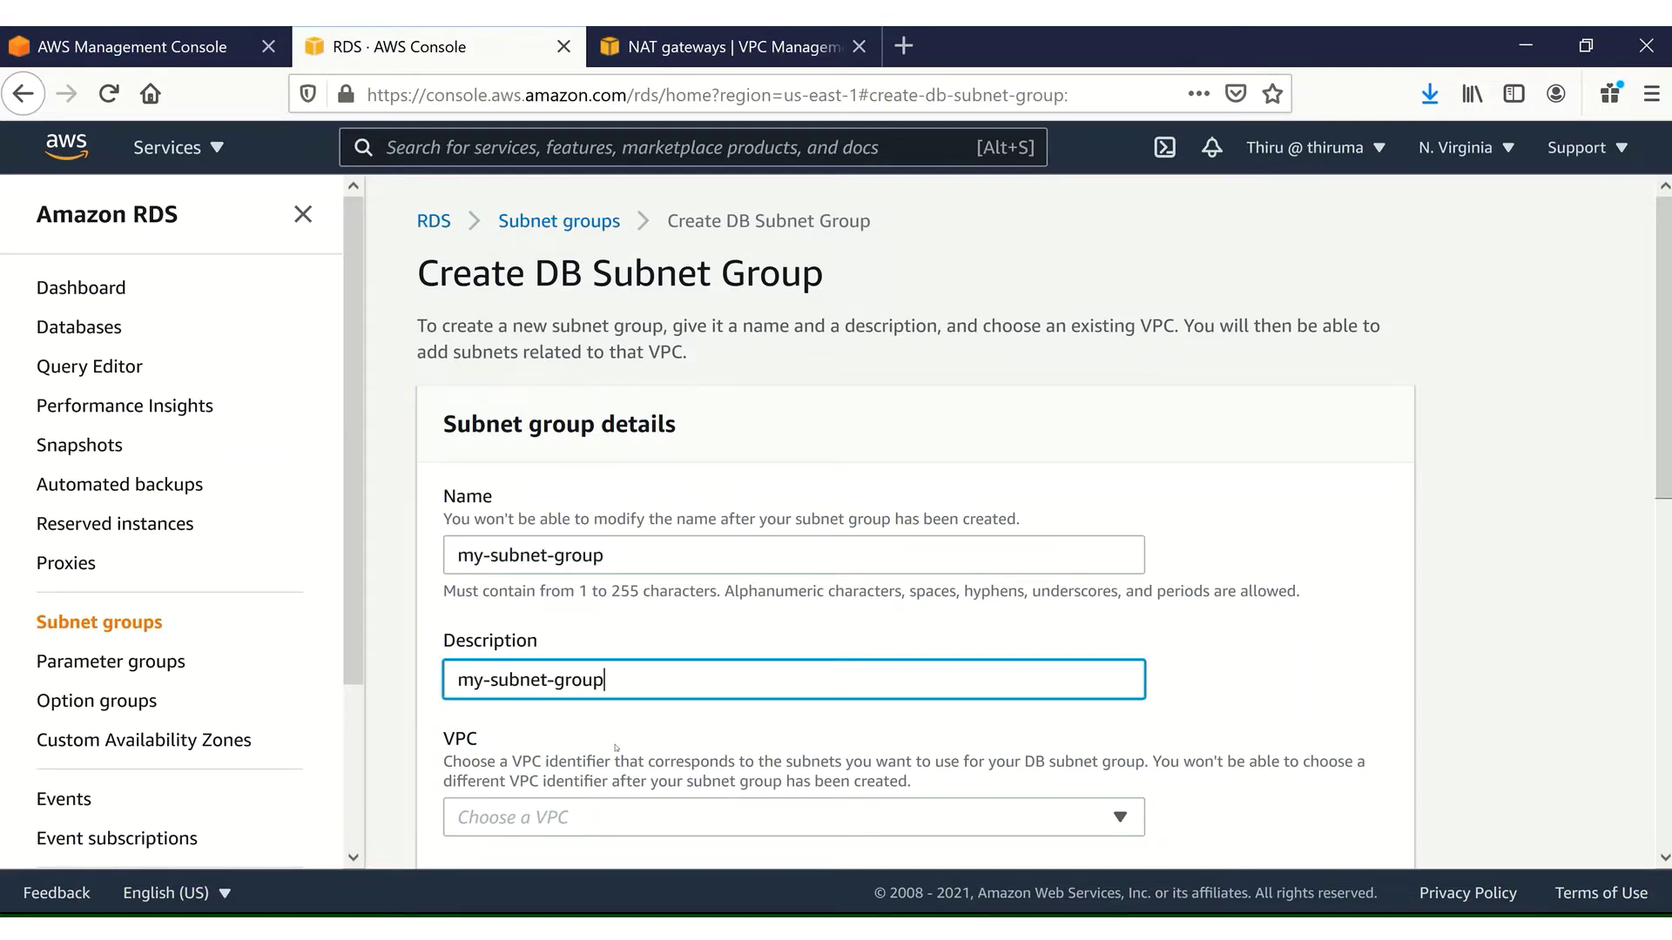
click(639, 818)
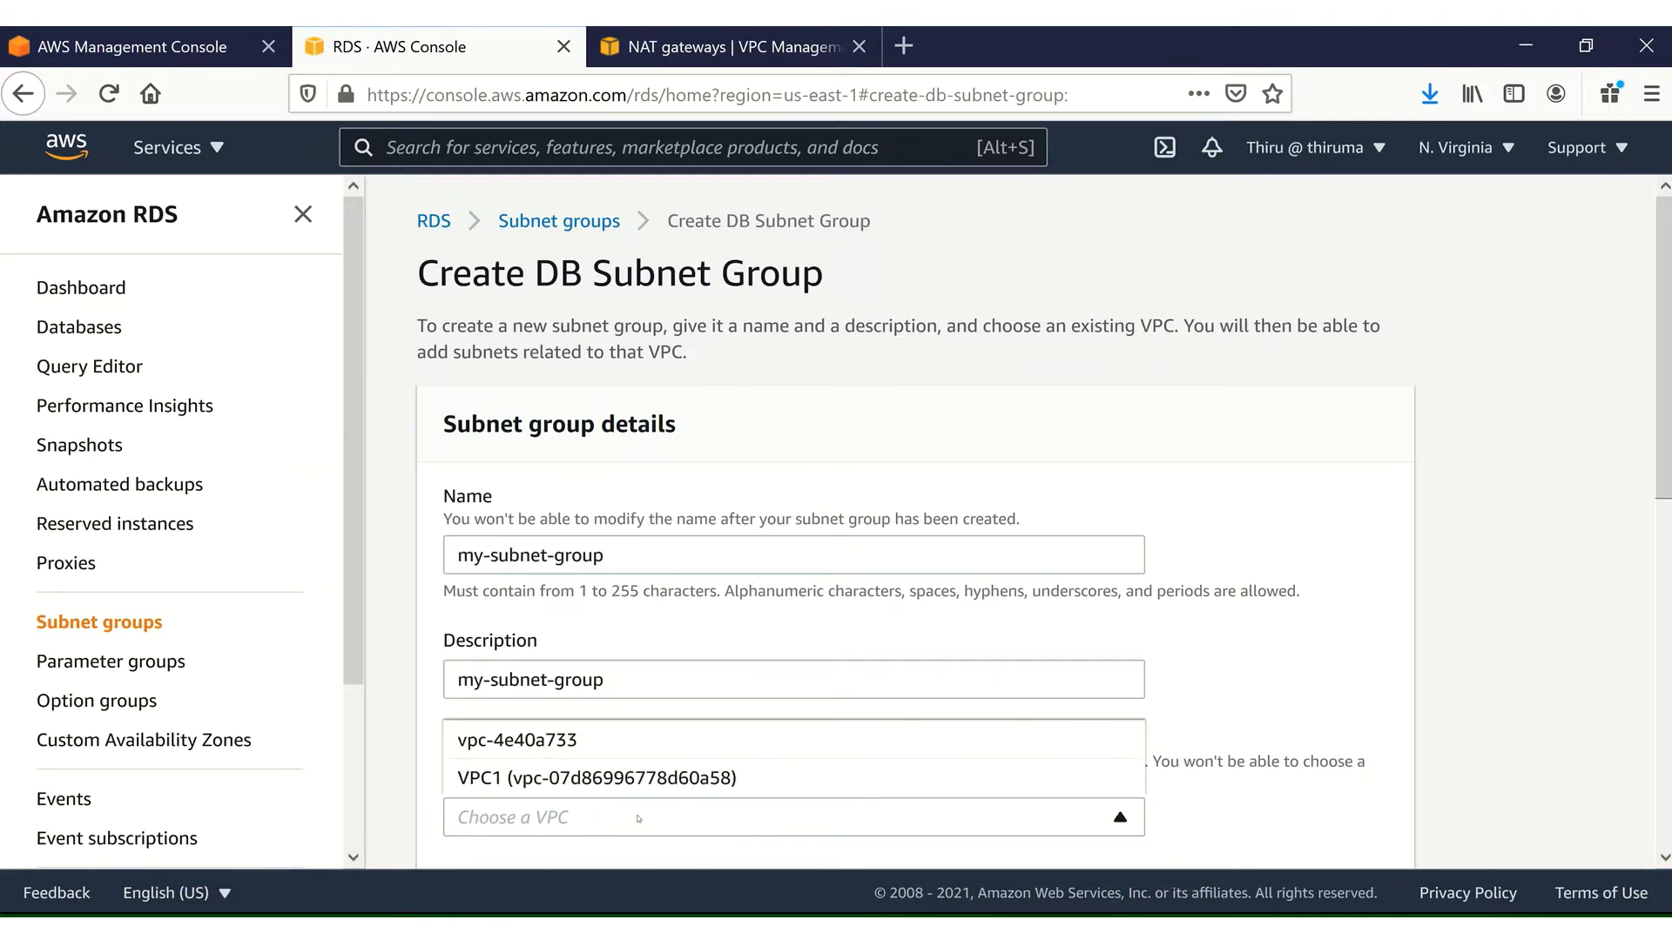
click(580, 780)
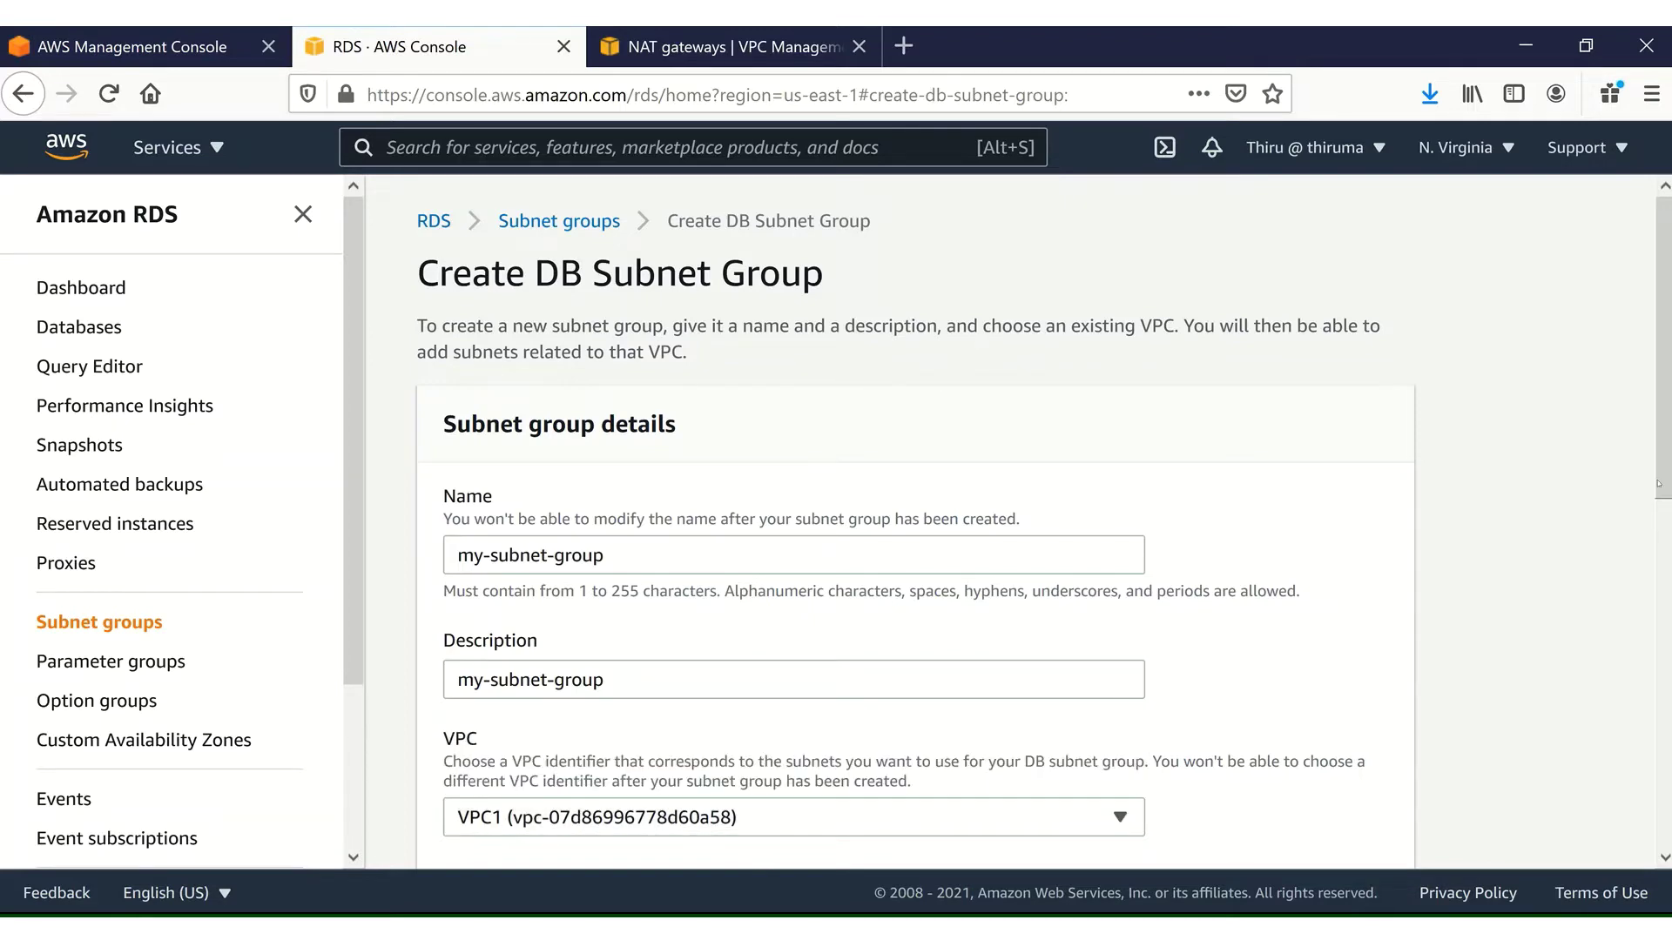
Add the availability zones us-east-1a and us-east-1b to the DB subnet group
scroll(1657, 520, down, 3)
scroll(915, 522, down, 3)
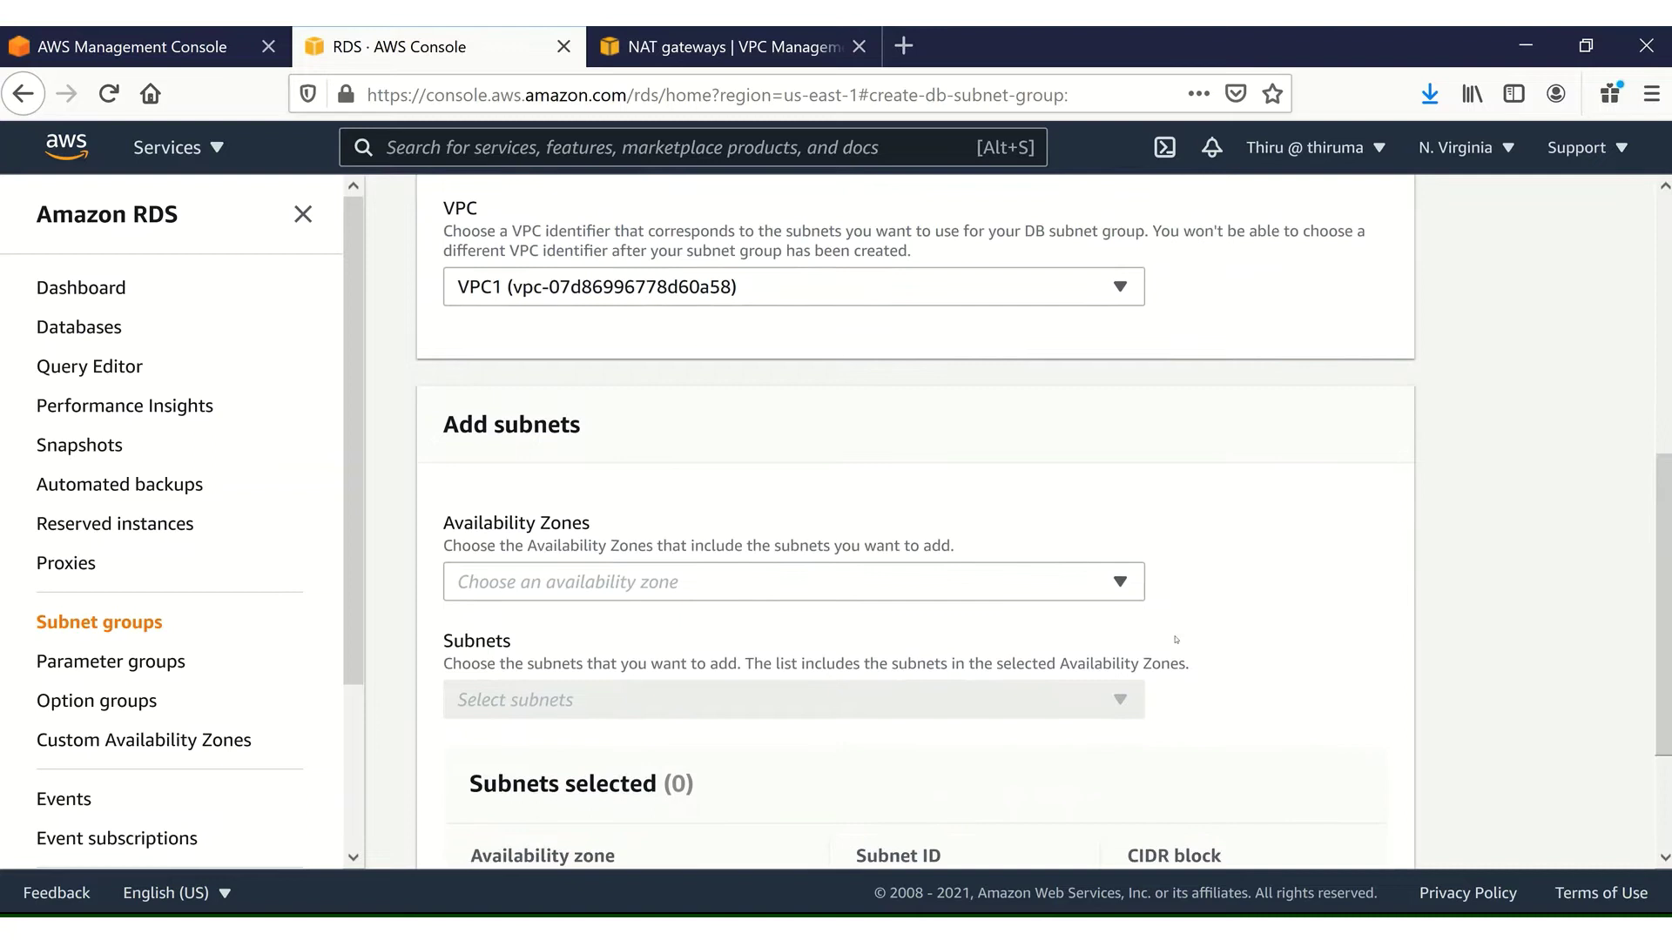
click(1118, 582)
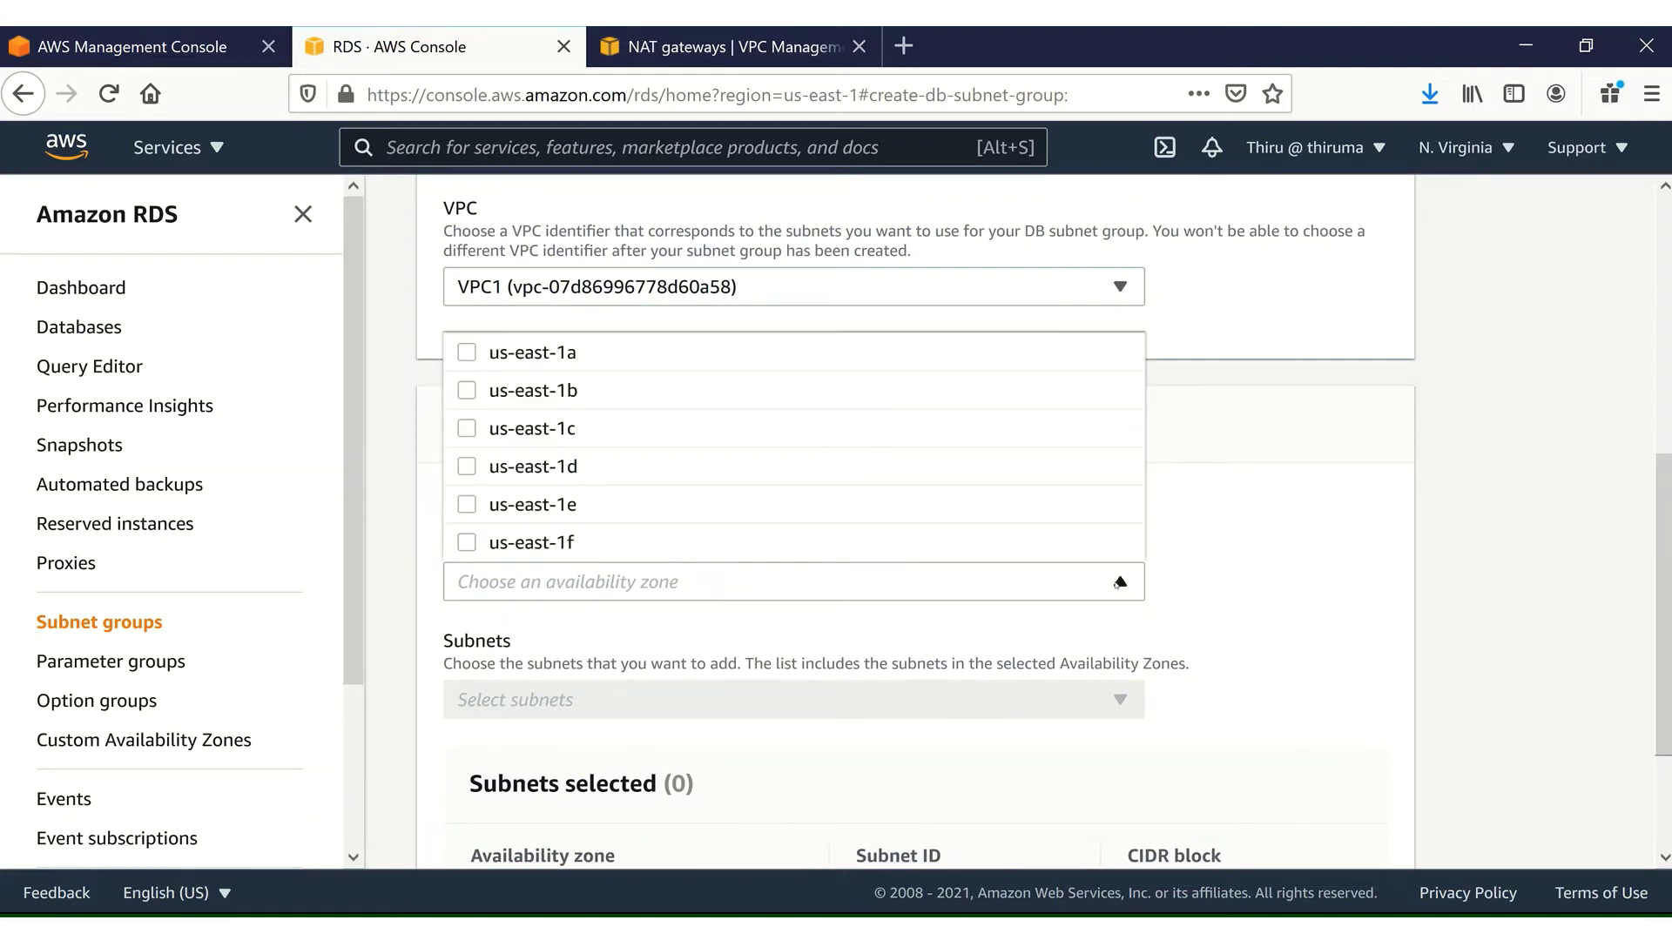
click(468, 353)
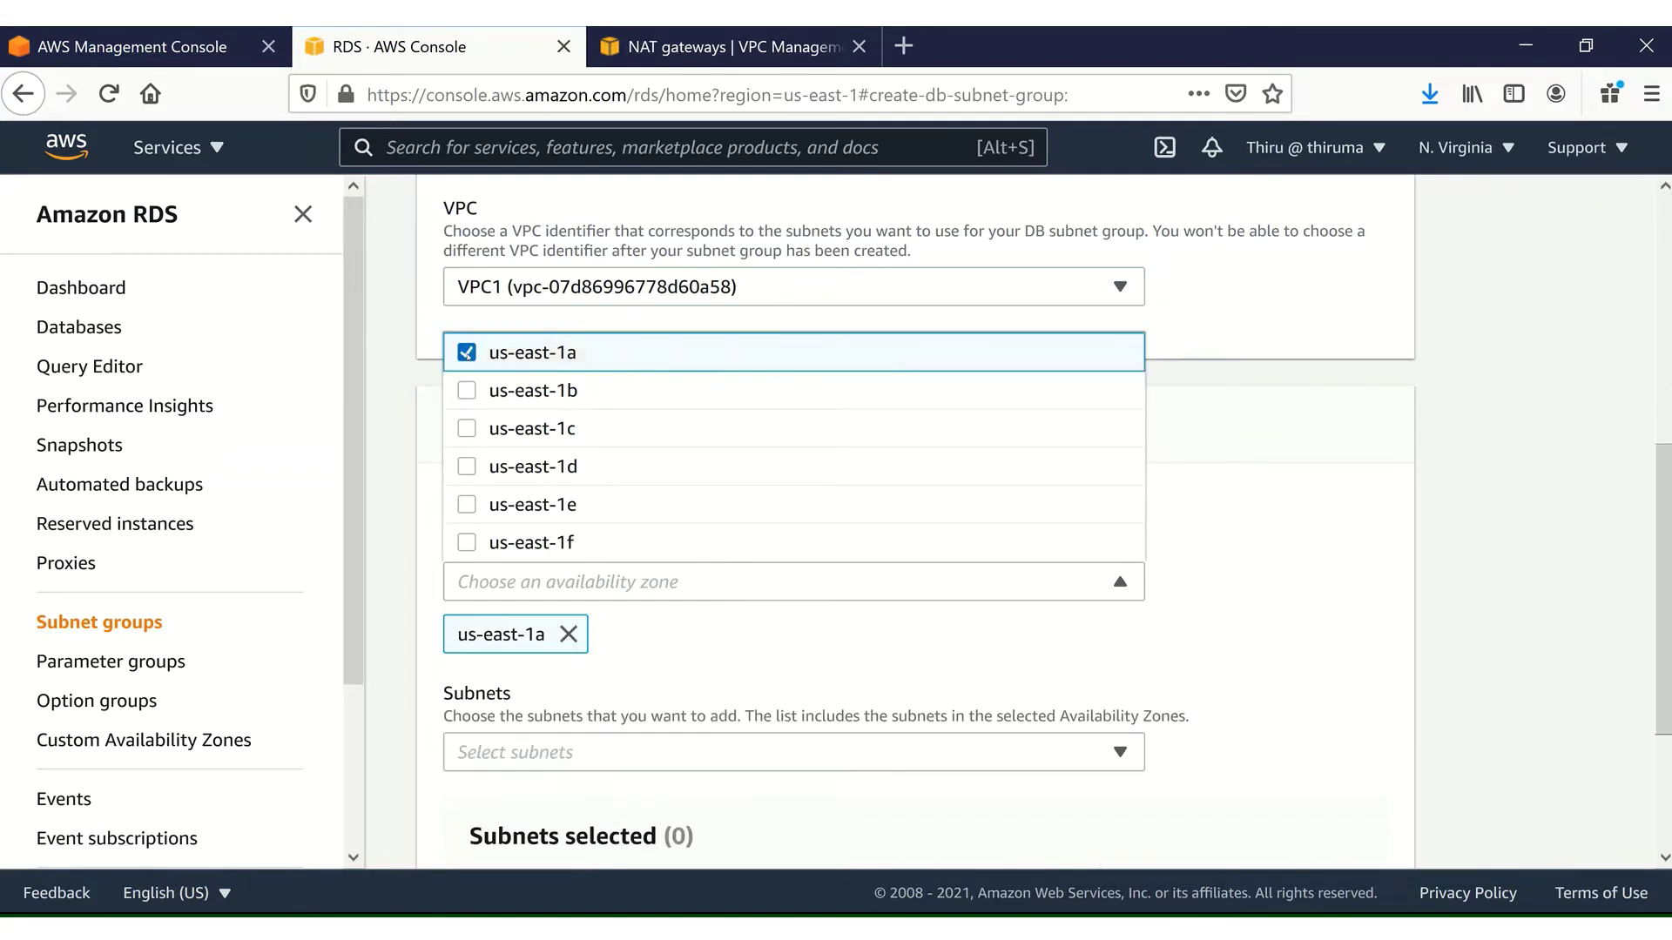
click(466, 391)
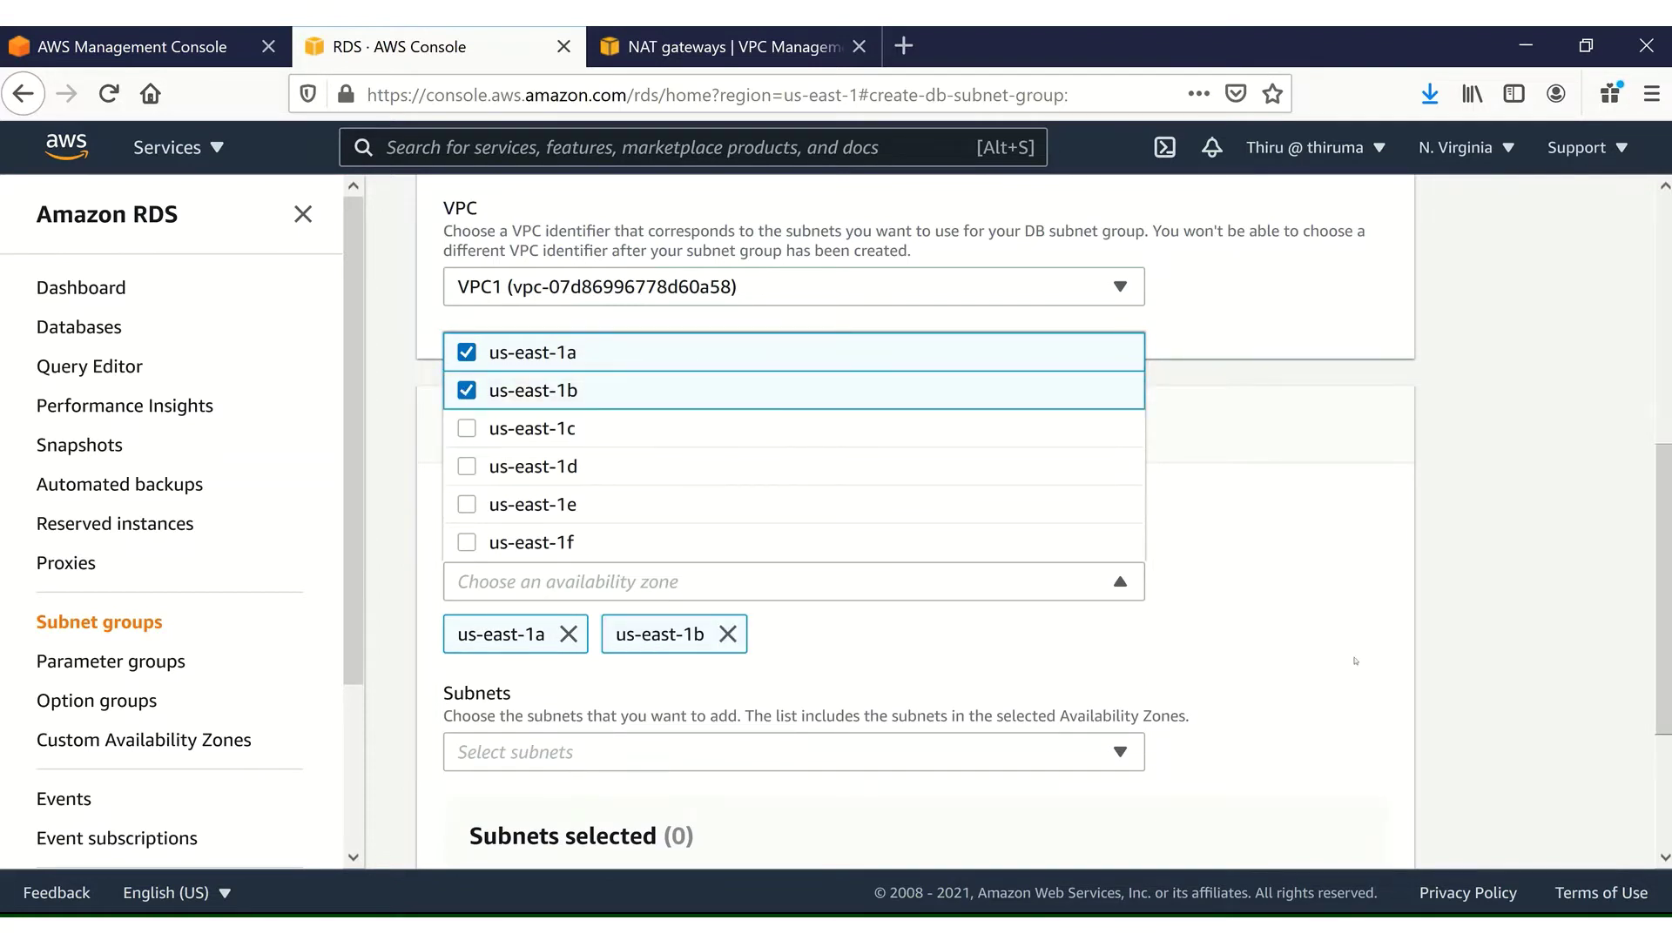
Add the 10.1.5.0/24 and 10.1.6.0/24 subnets to the DB subnet group and create the group
click(1151, 758)
click(1118, 754)
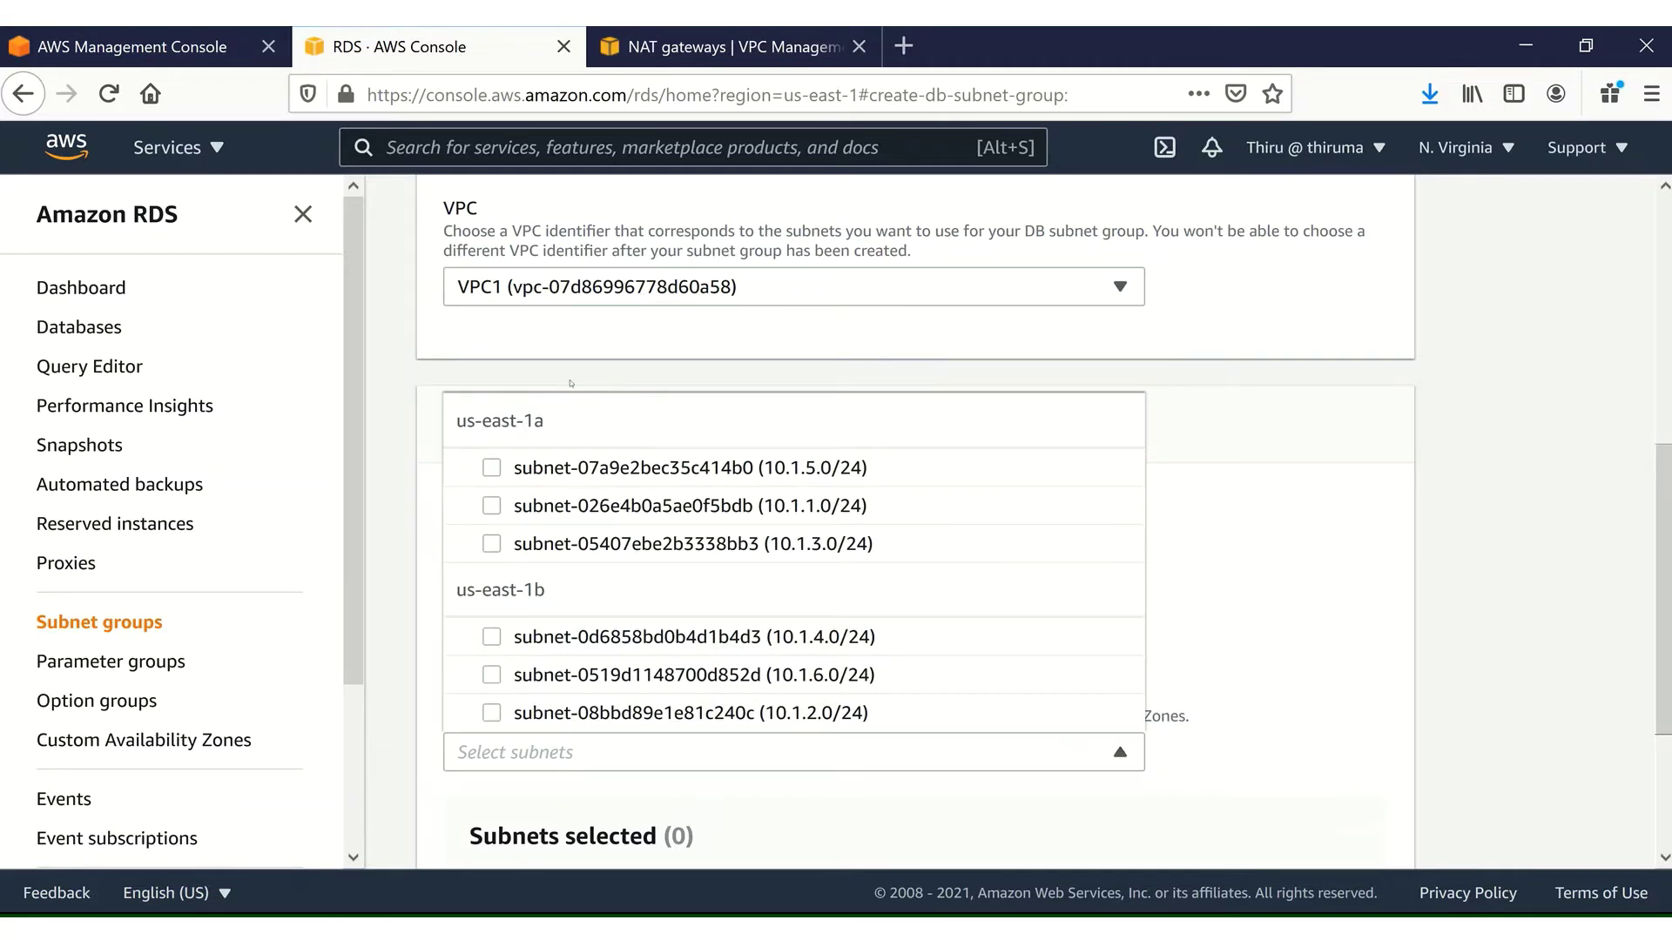
click(486, 470)
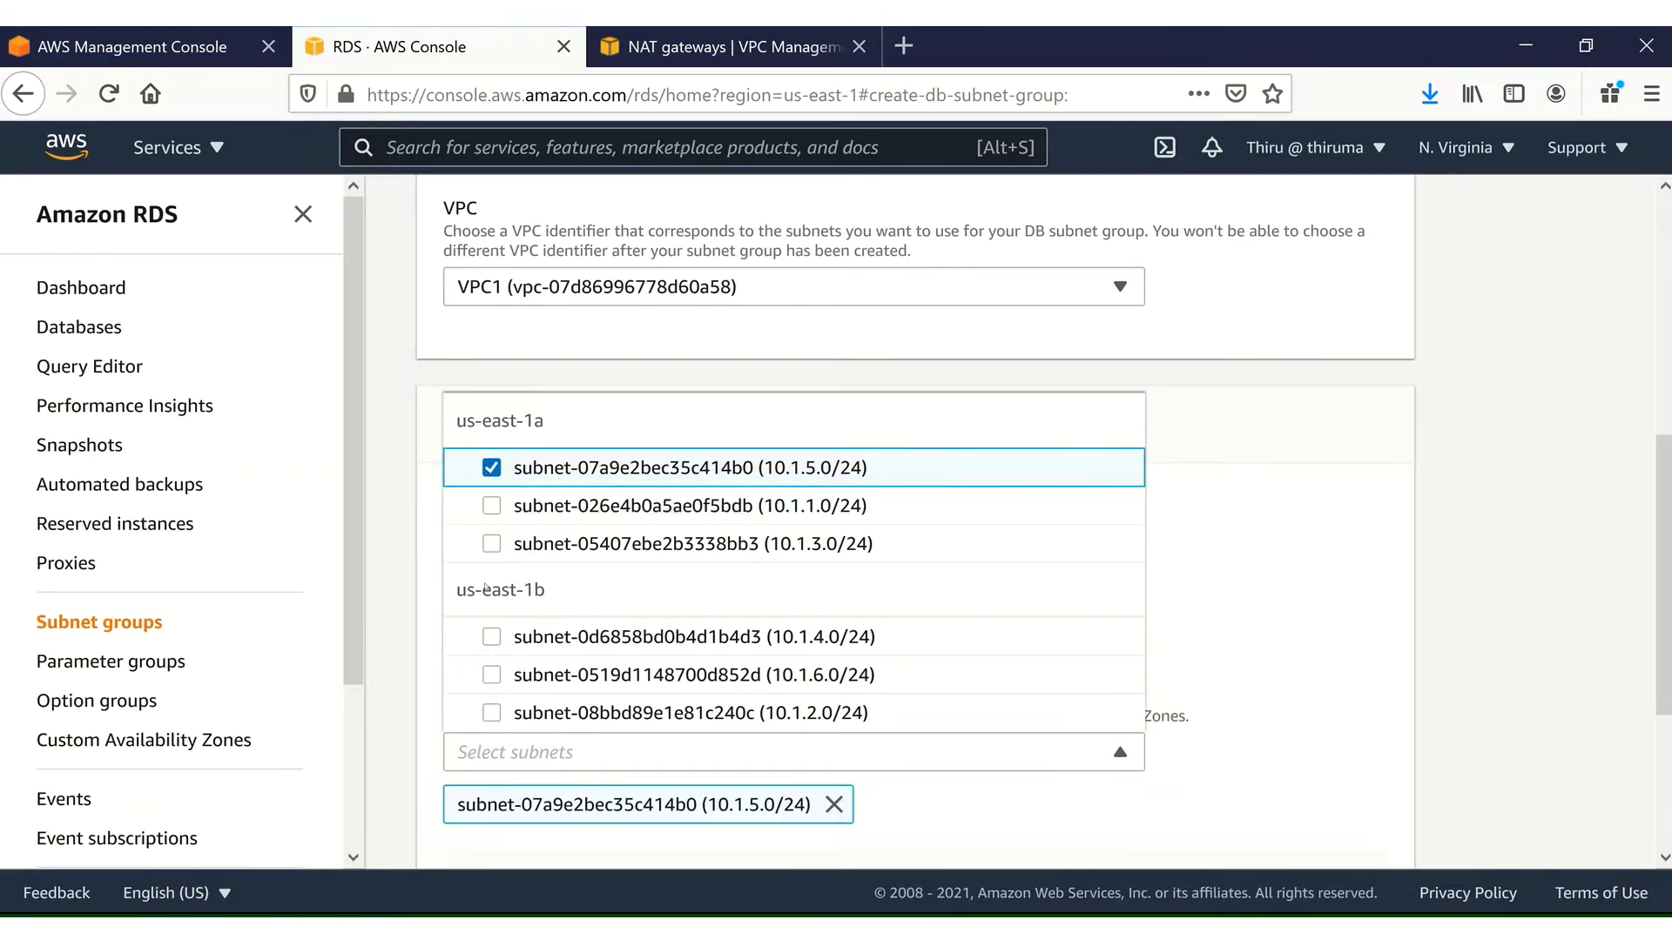
click(492, 675)
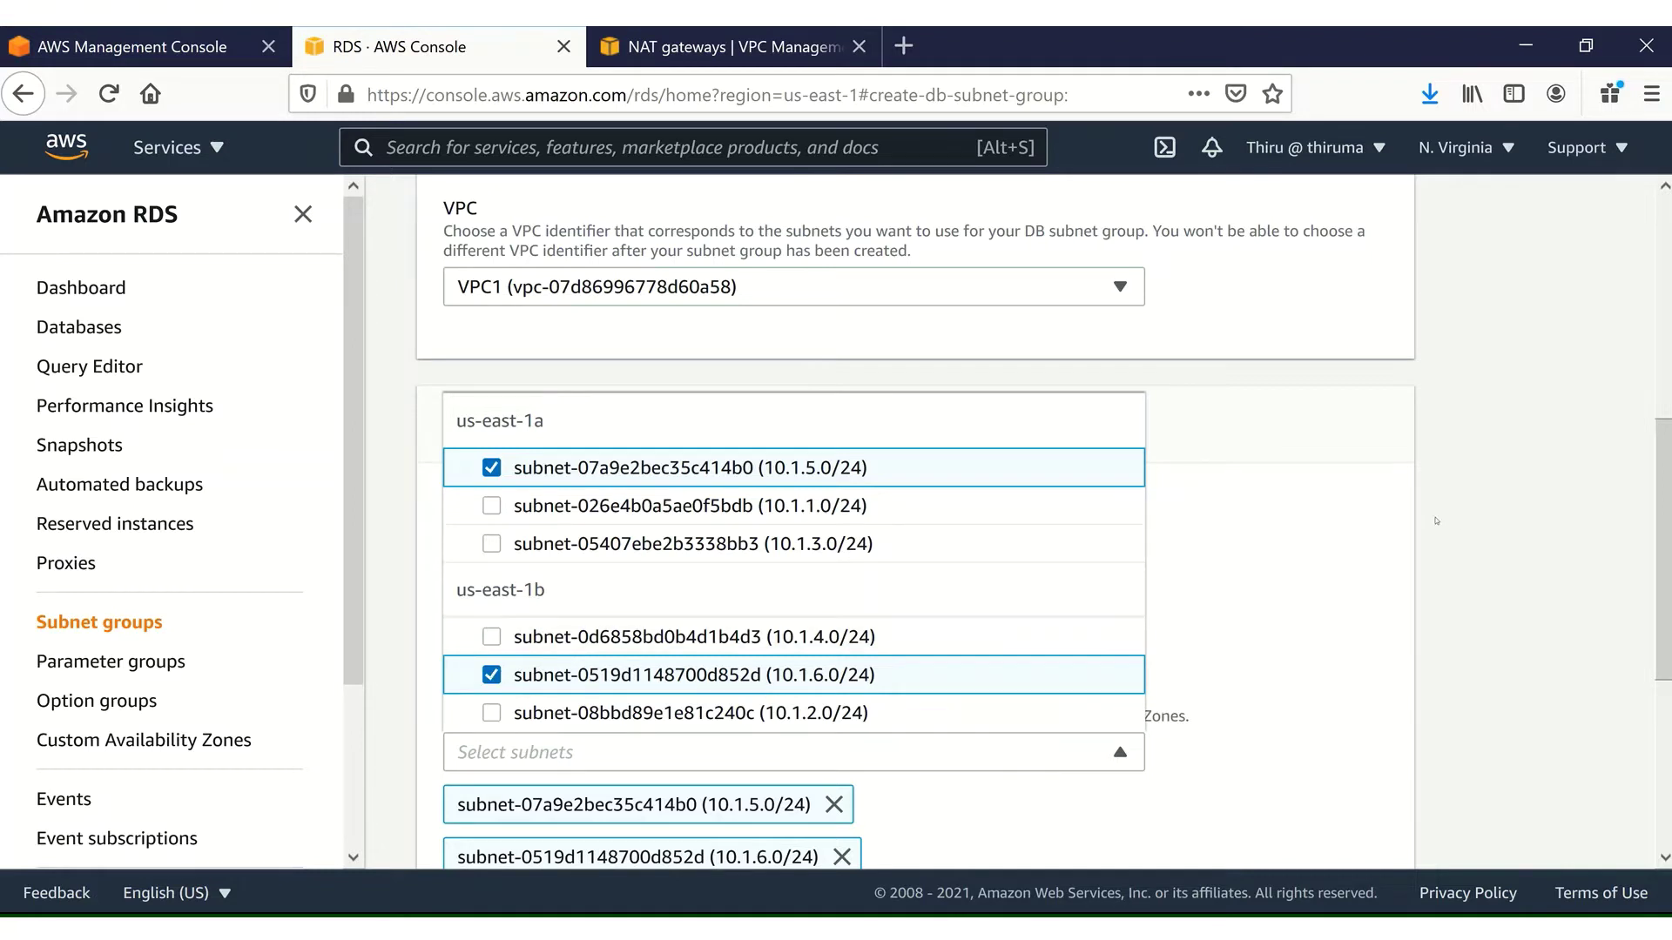
click(1526, 528)
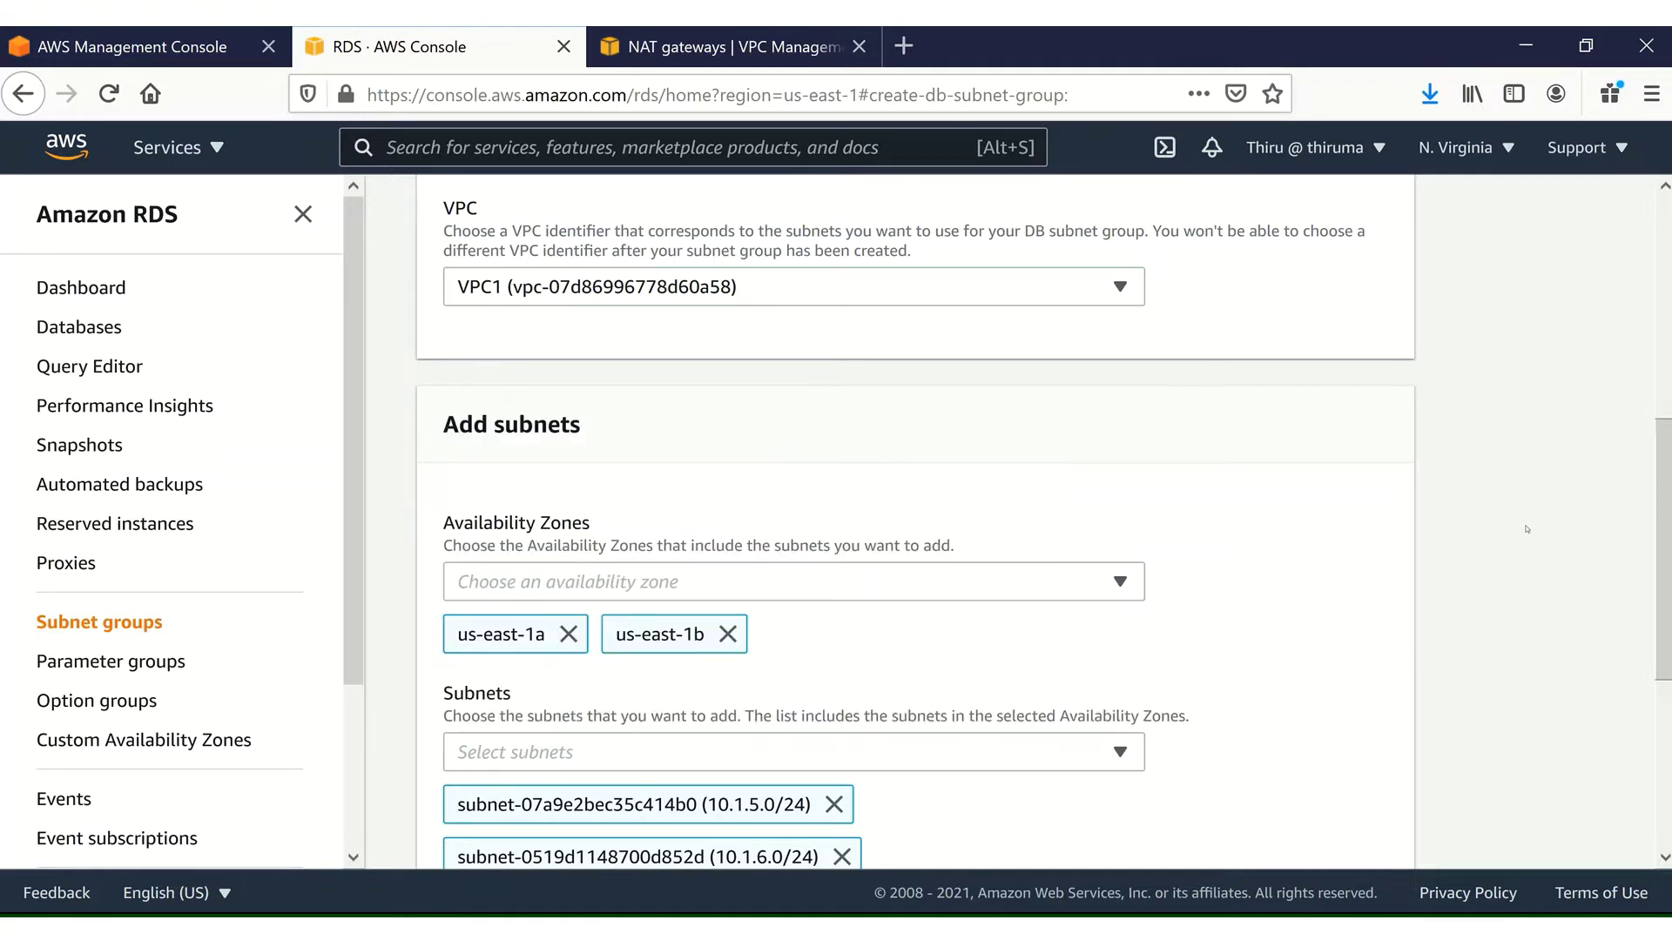
scroll(1644, 540, down, 5)
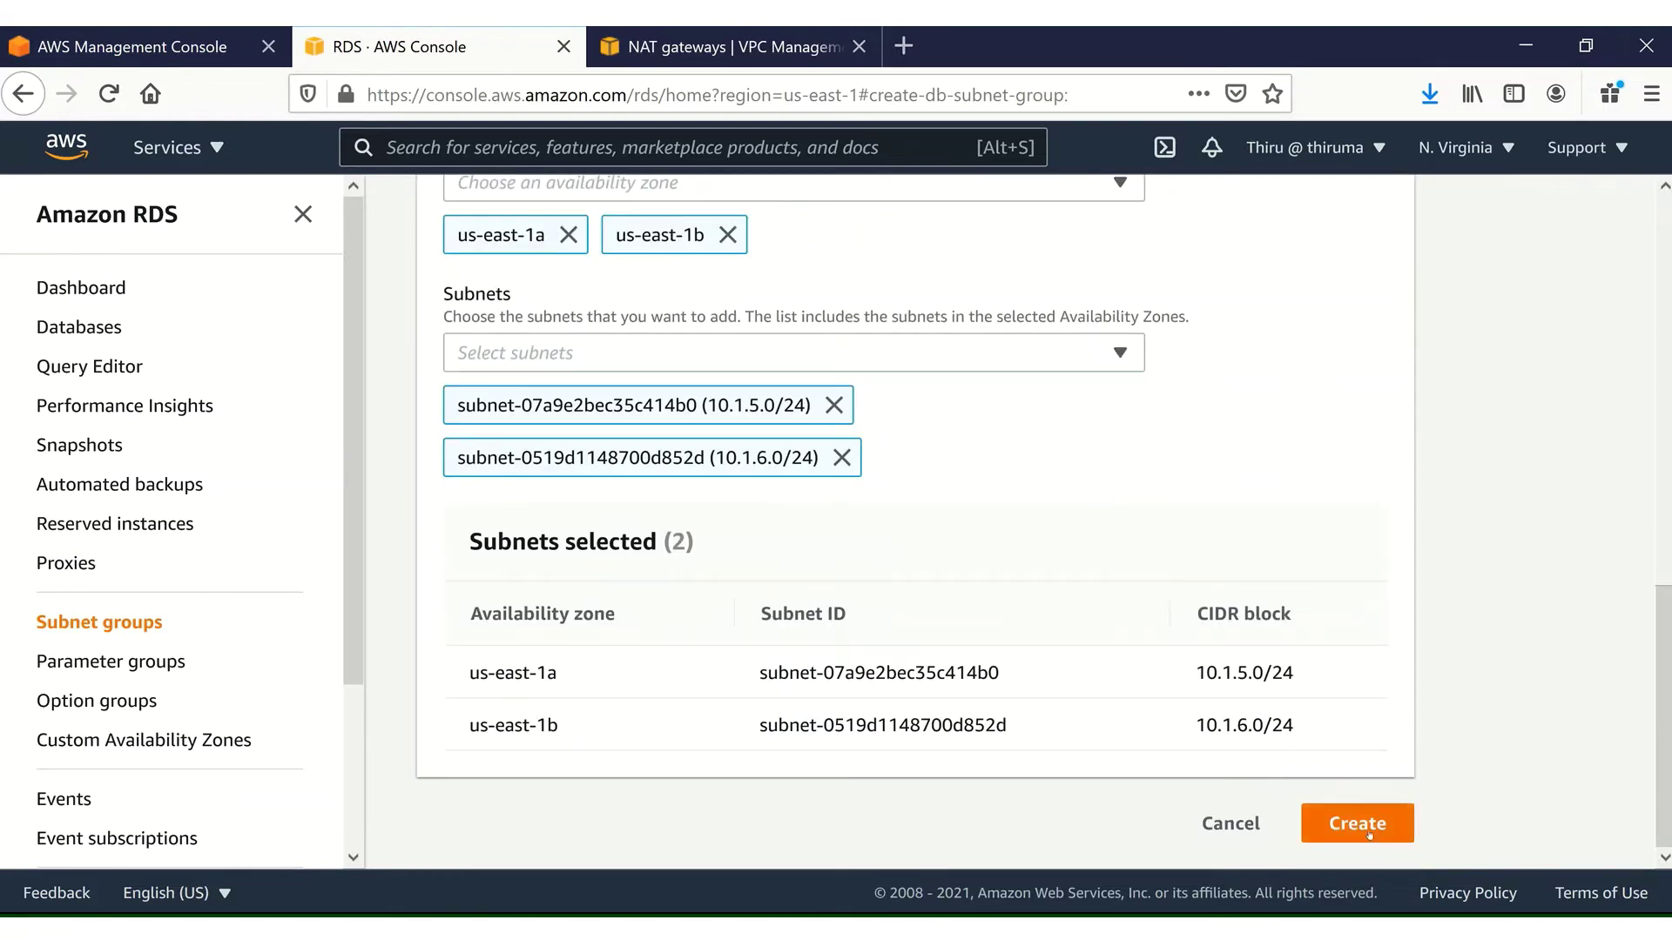
click(1369, 826)
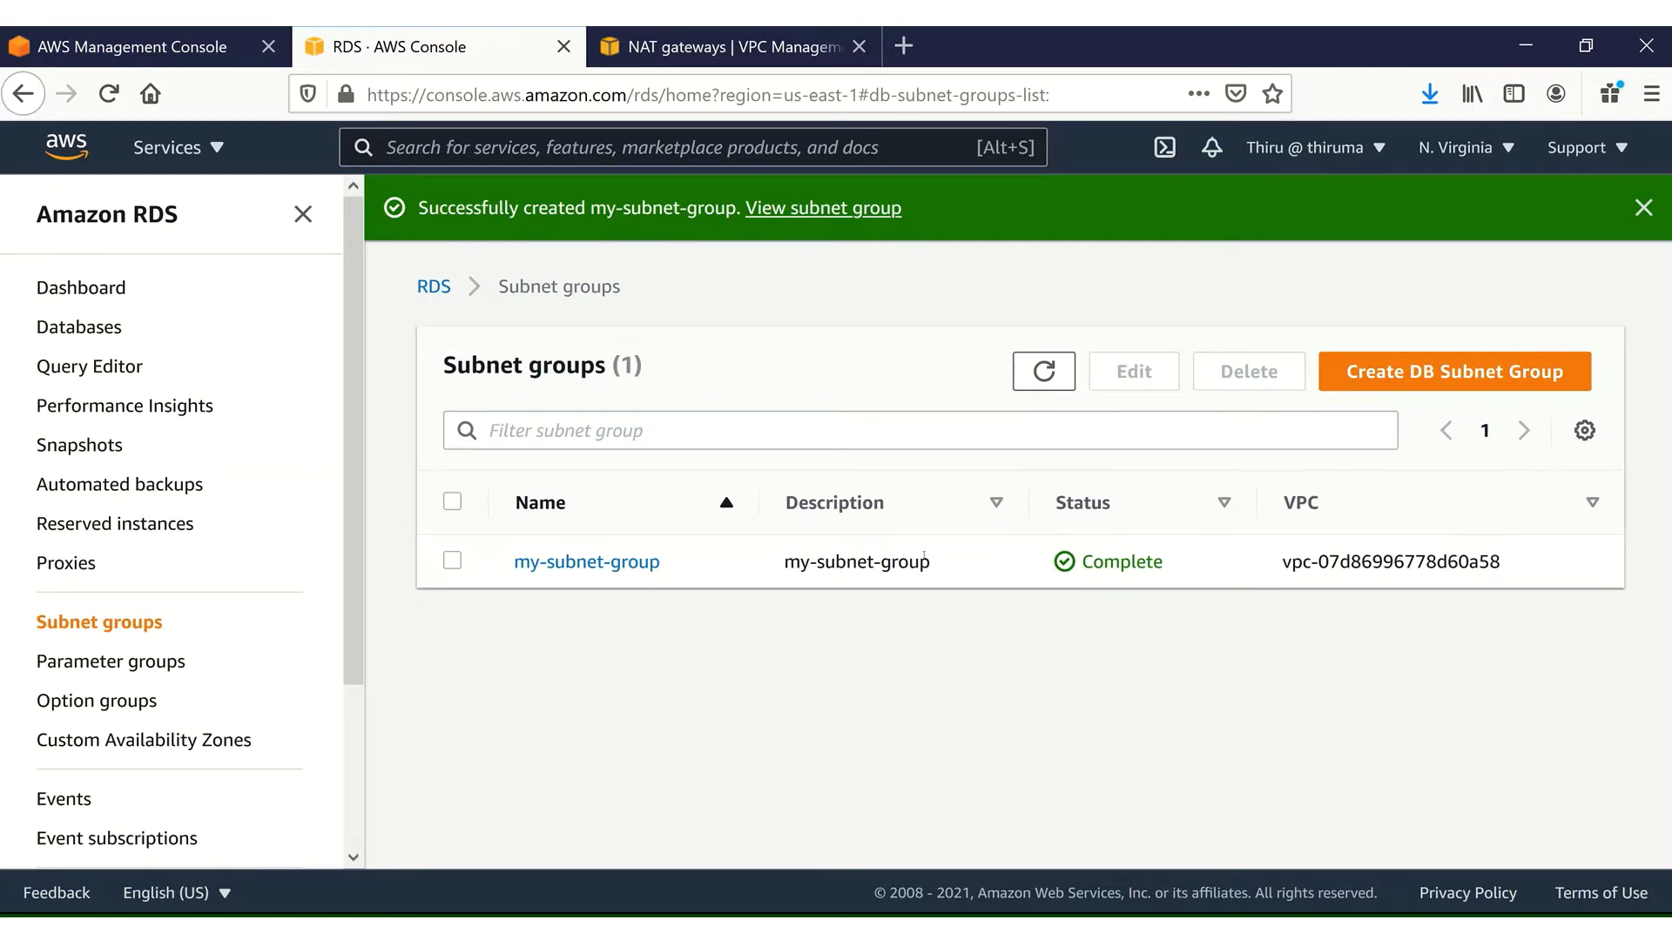
Start creating a new RDS database and dismiss the notification banners above the form
click(83, 326)
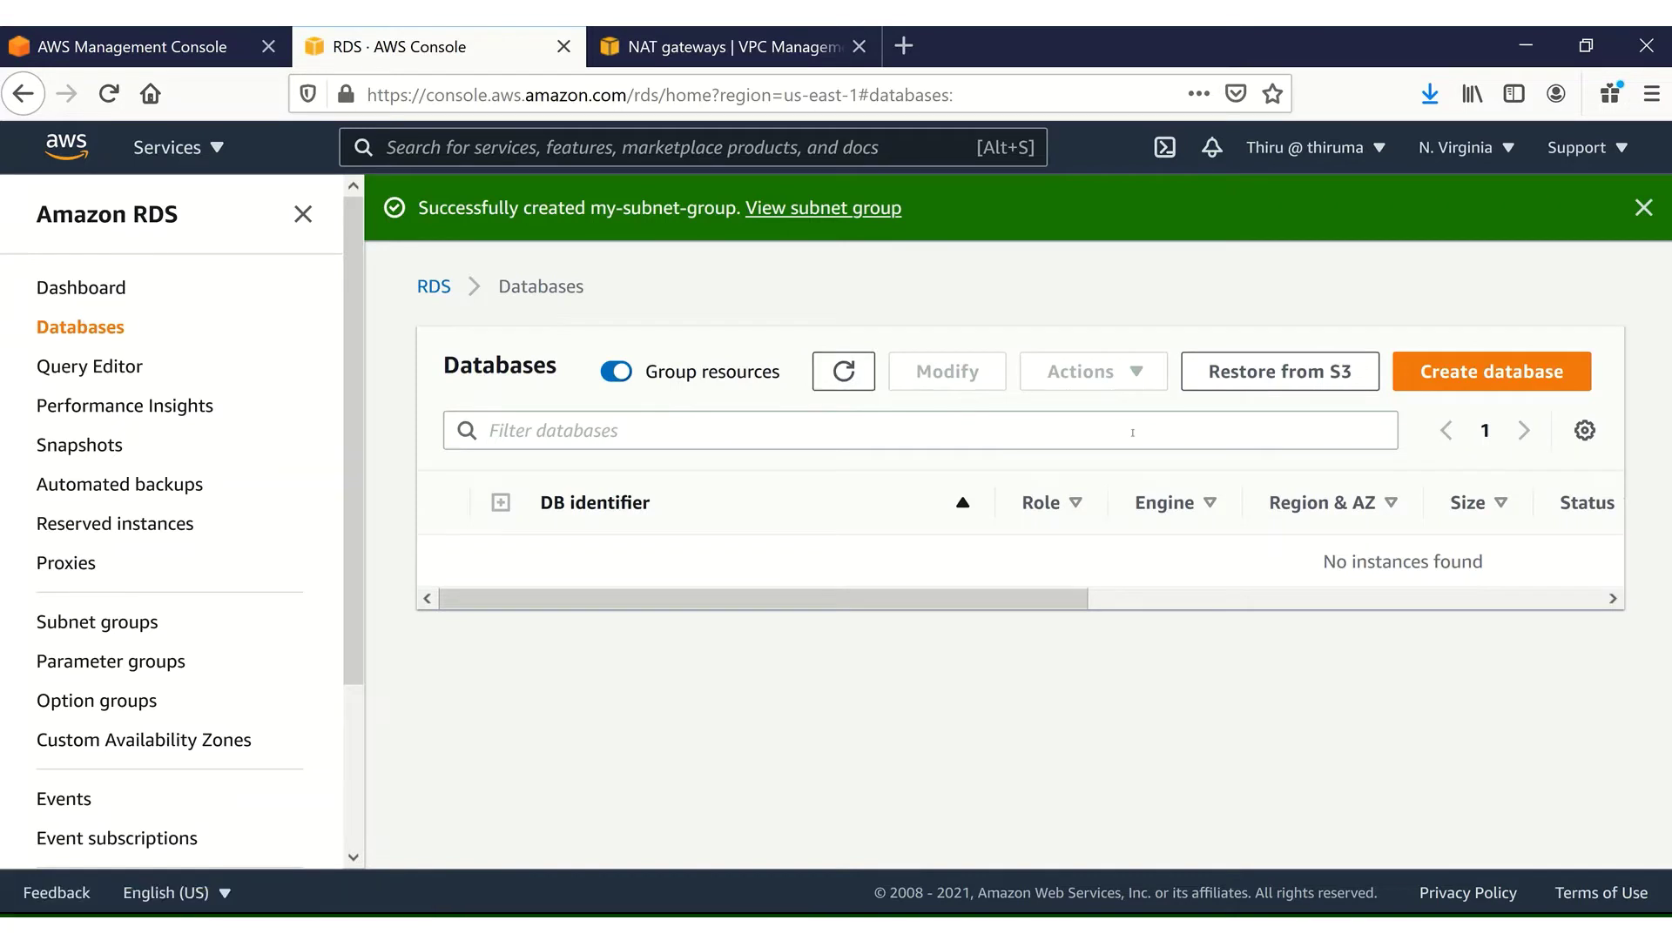
click(1441, 373)
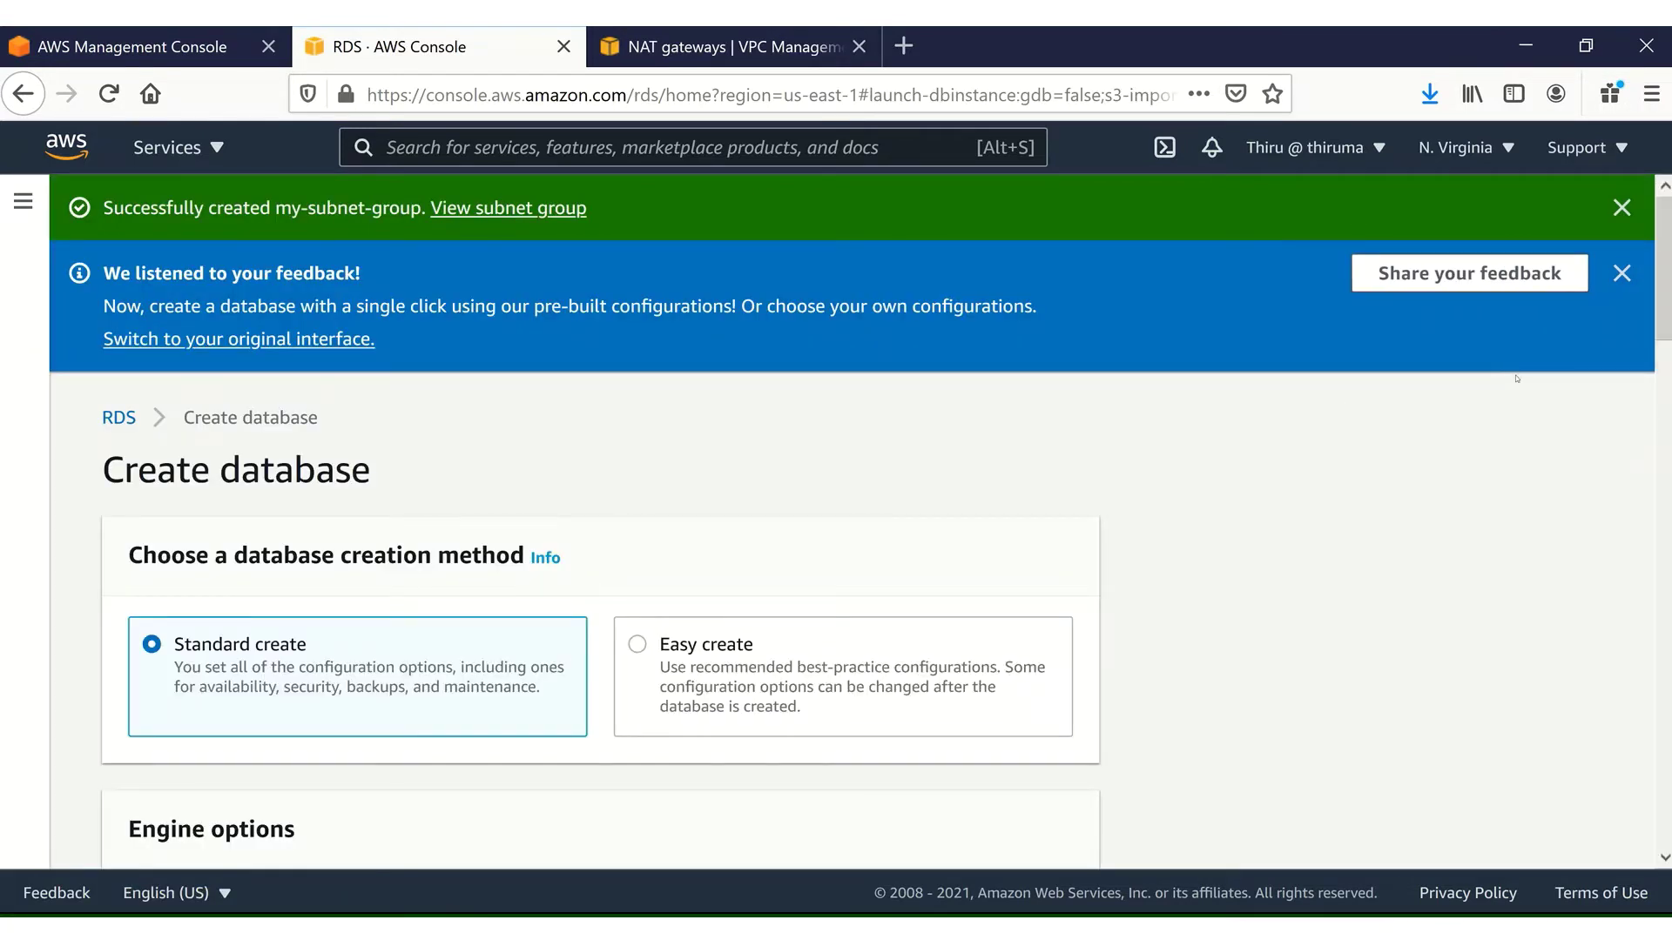
click(1621, 273)
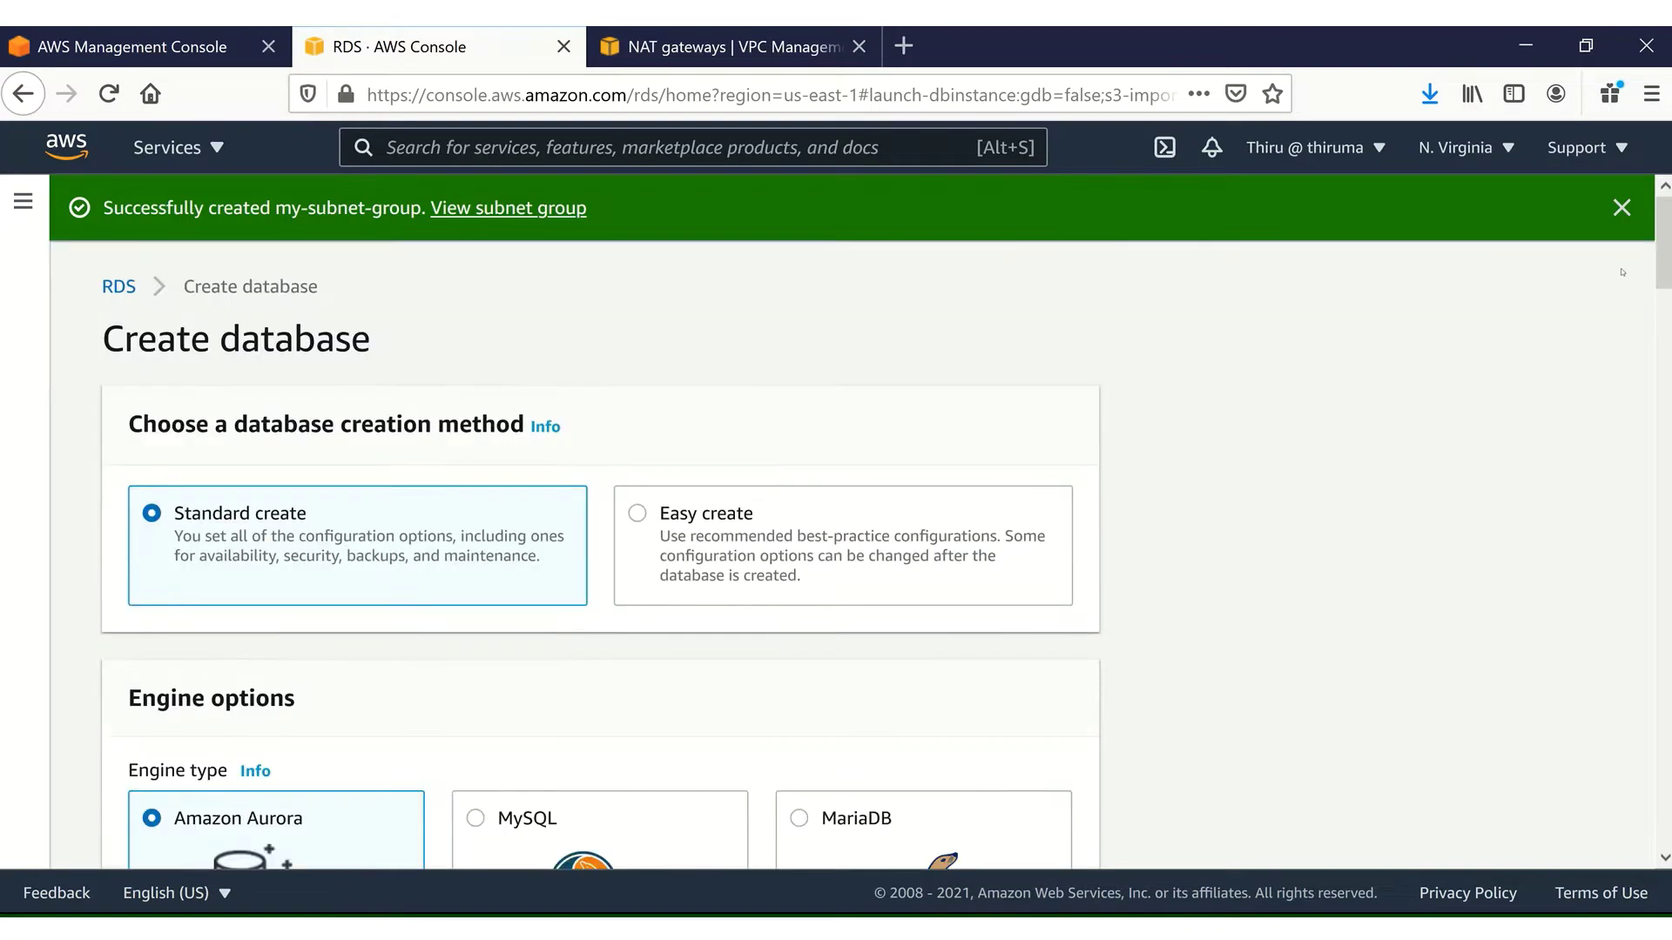
click(1621, 208)
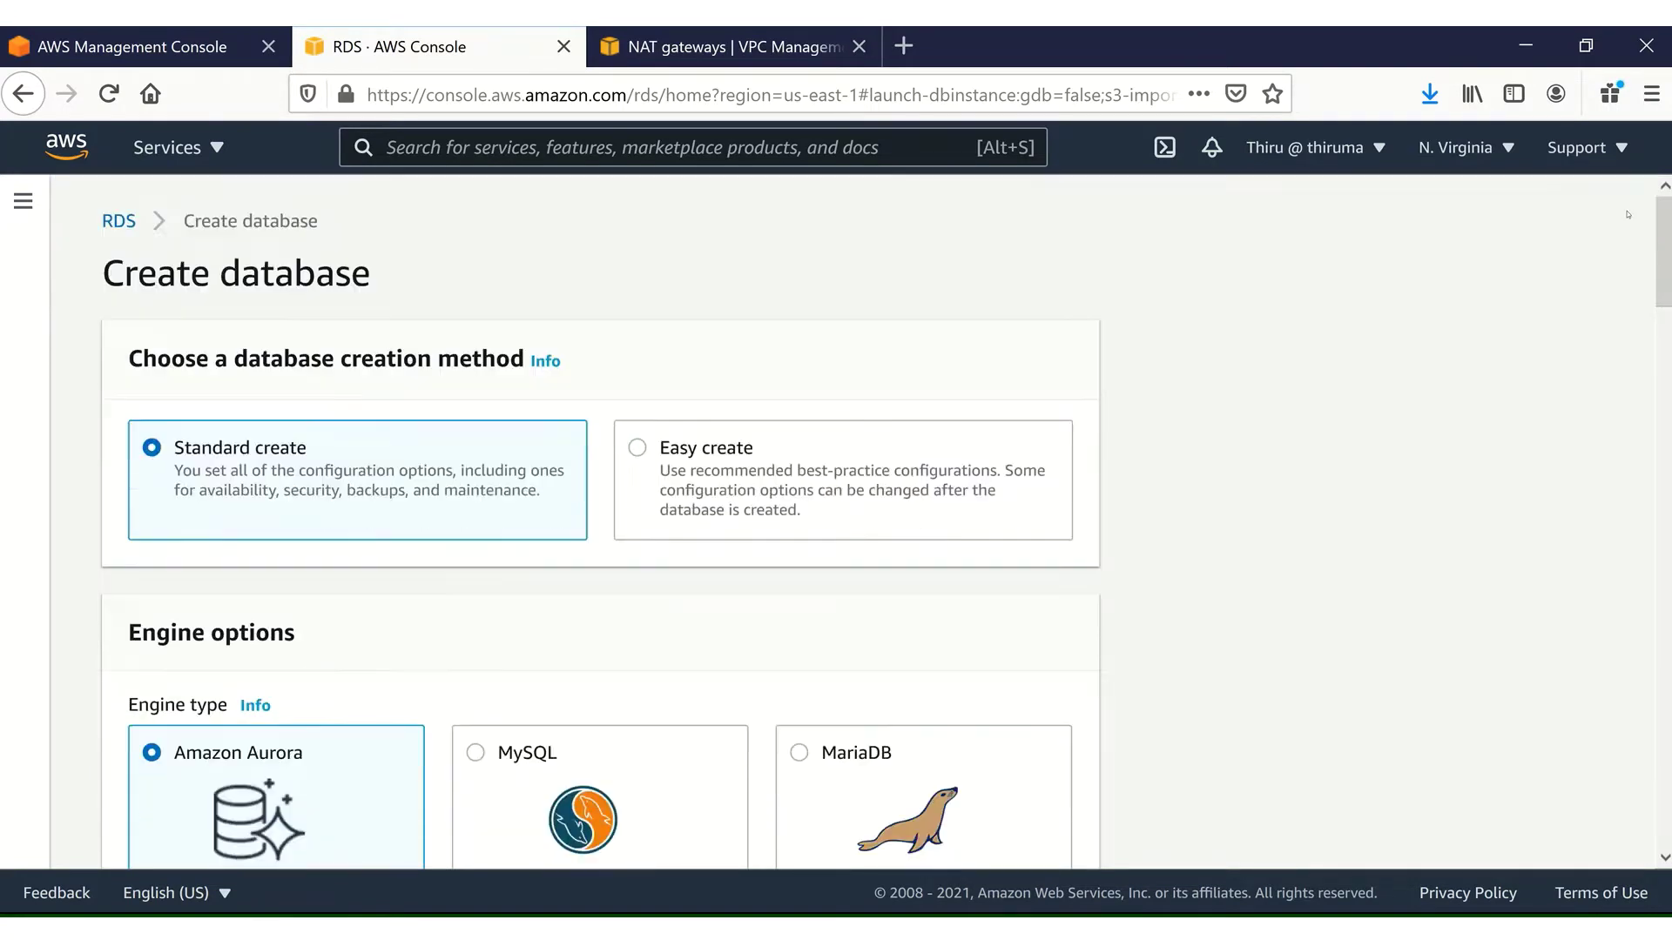
Choose MySQL as the database engine and set its version to MySQL 5.7.31
scroll(673, 353, down, 4)
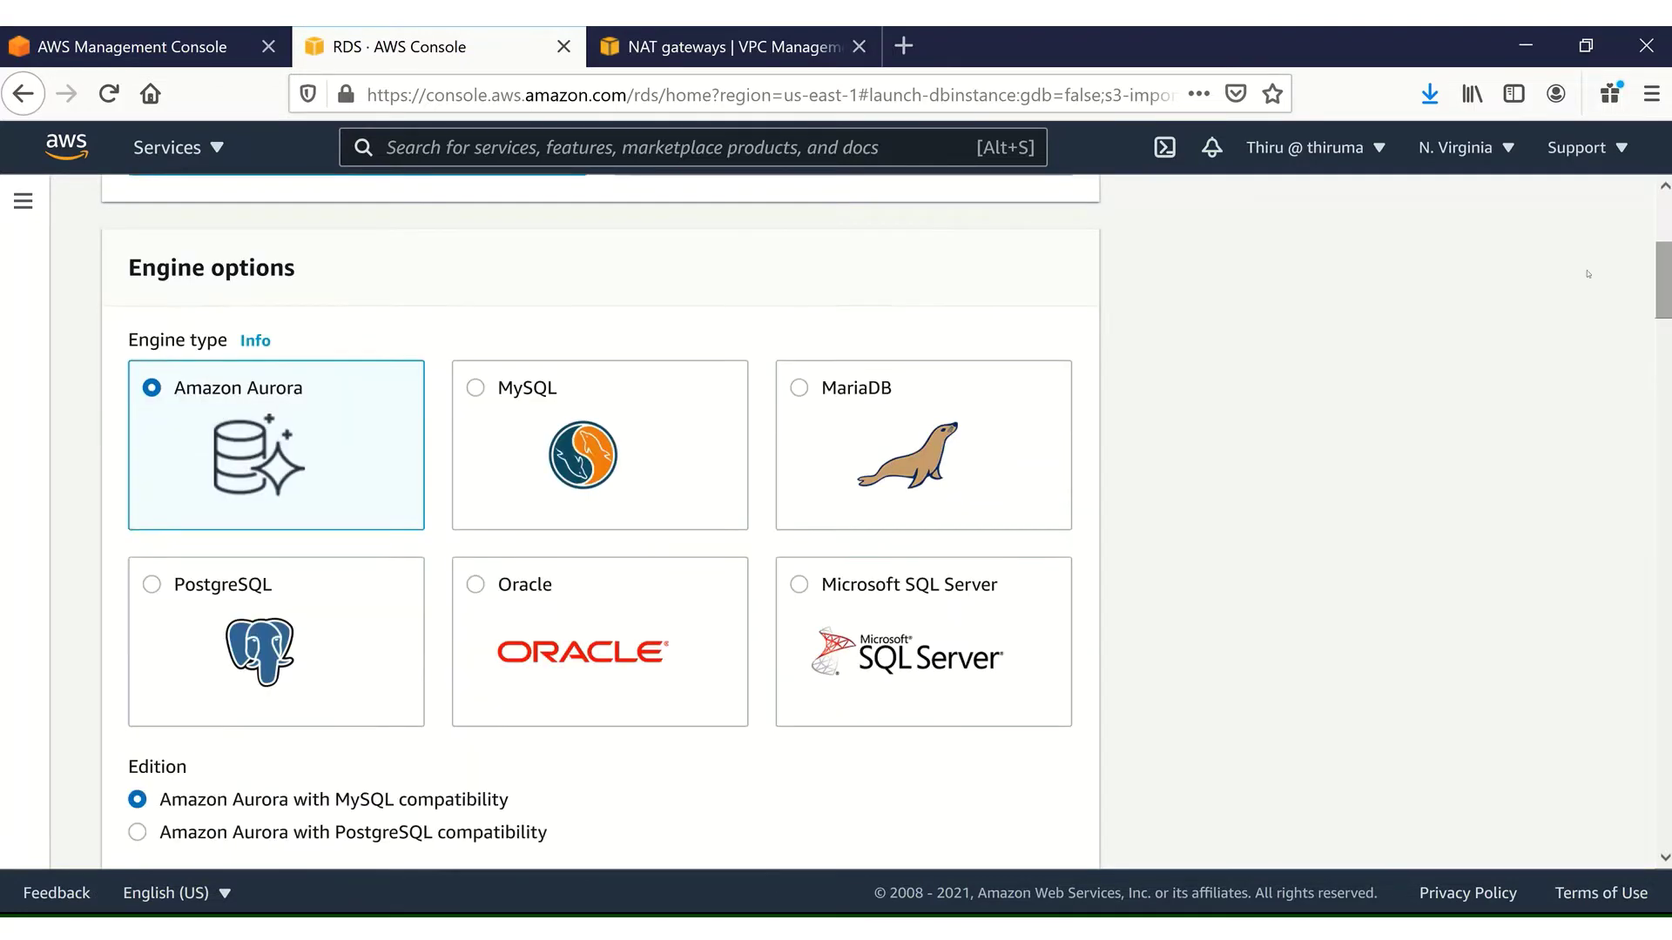
click(478, 389)
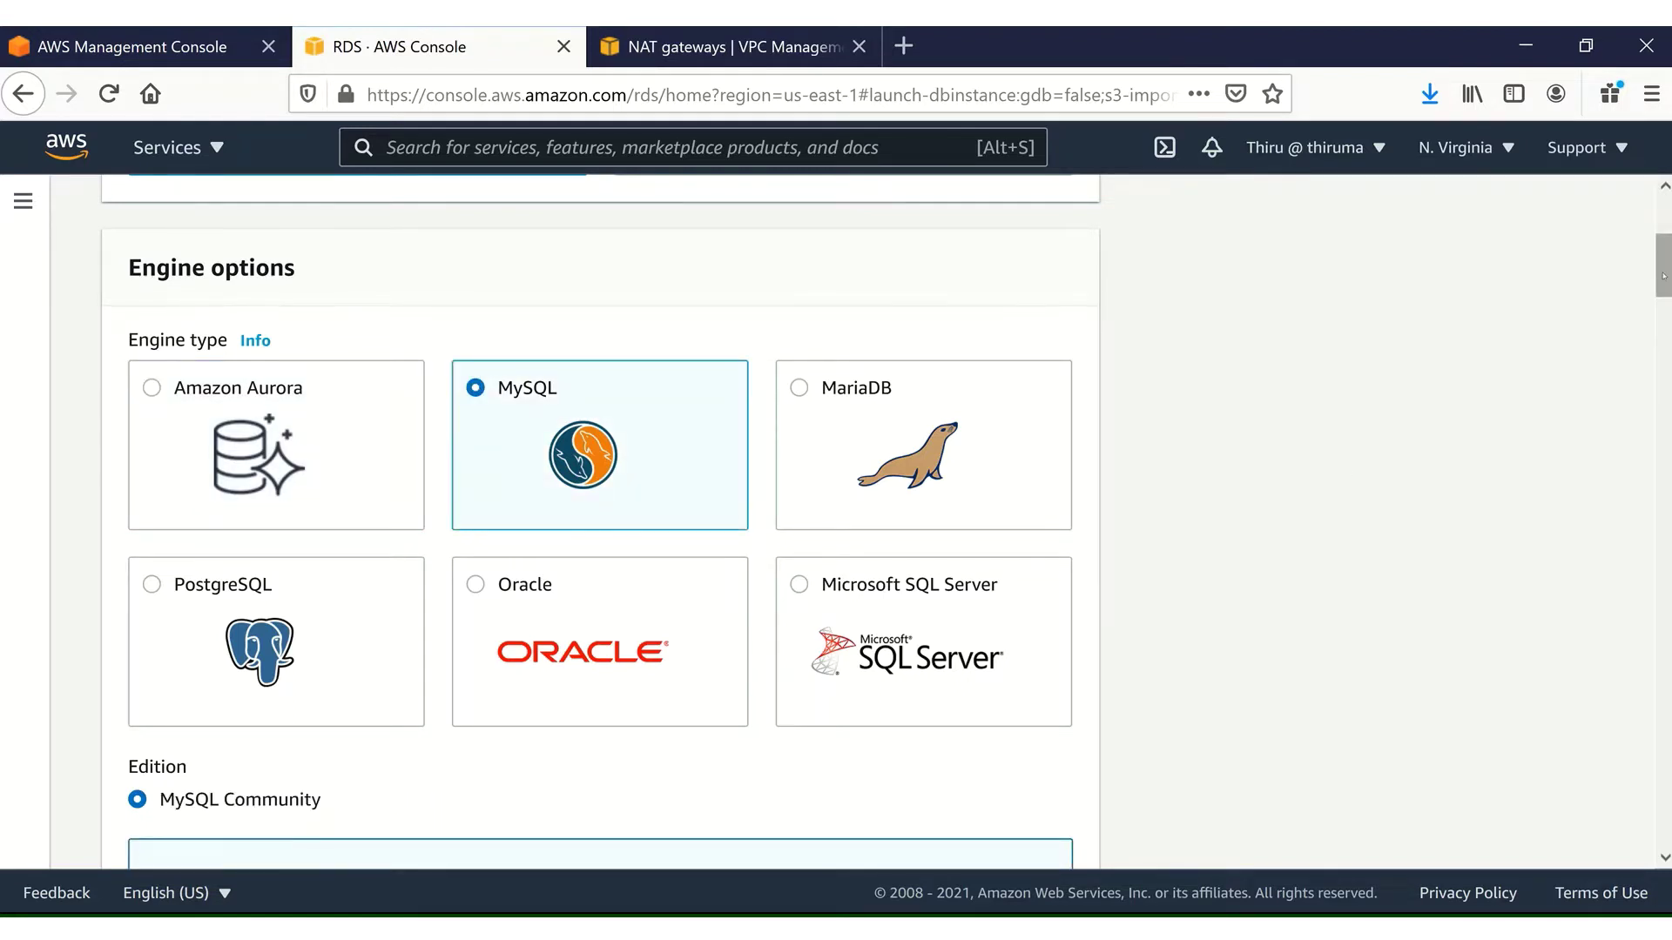
drag(1663, 276, 1662, 324)
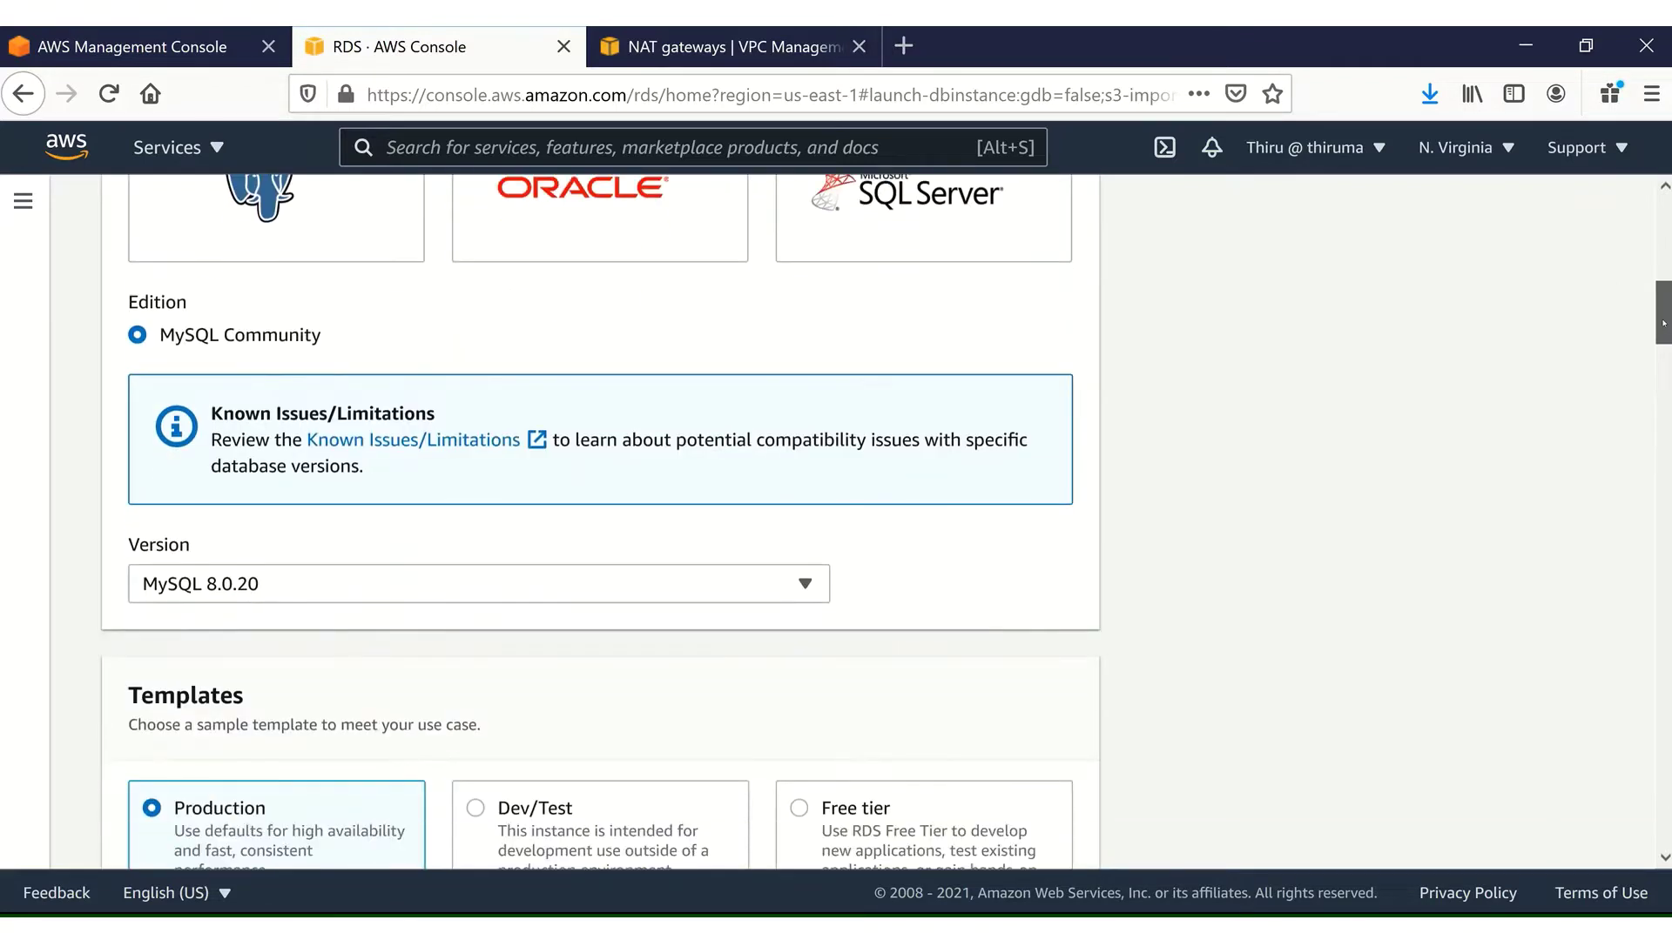
click(789, 589)
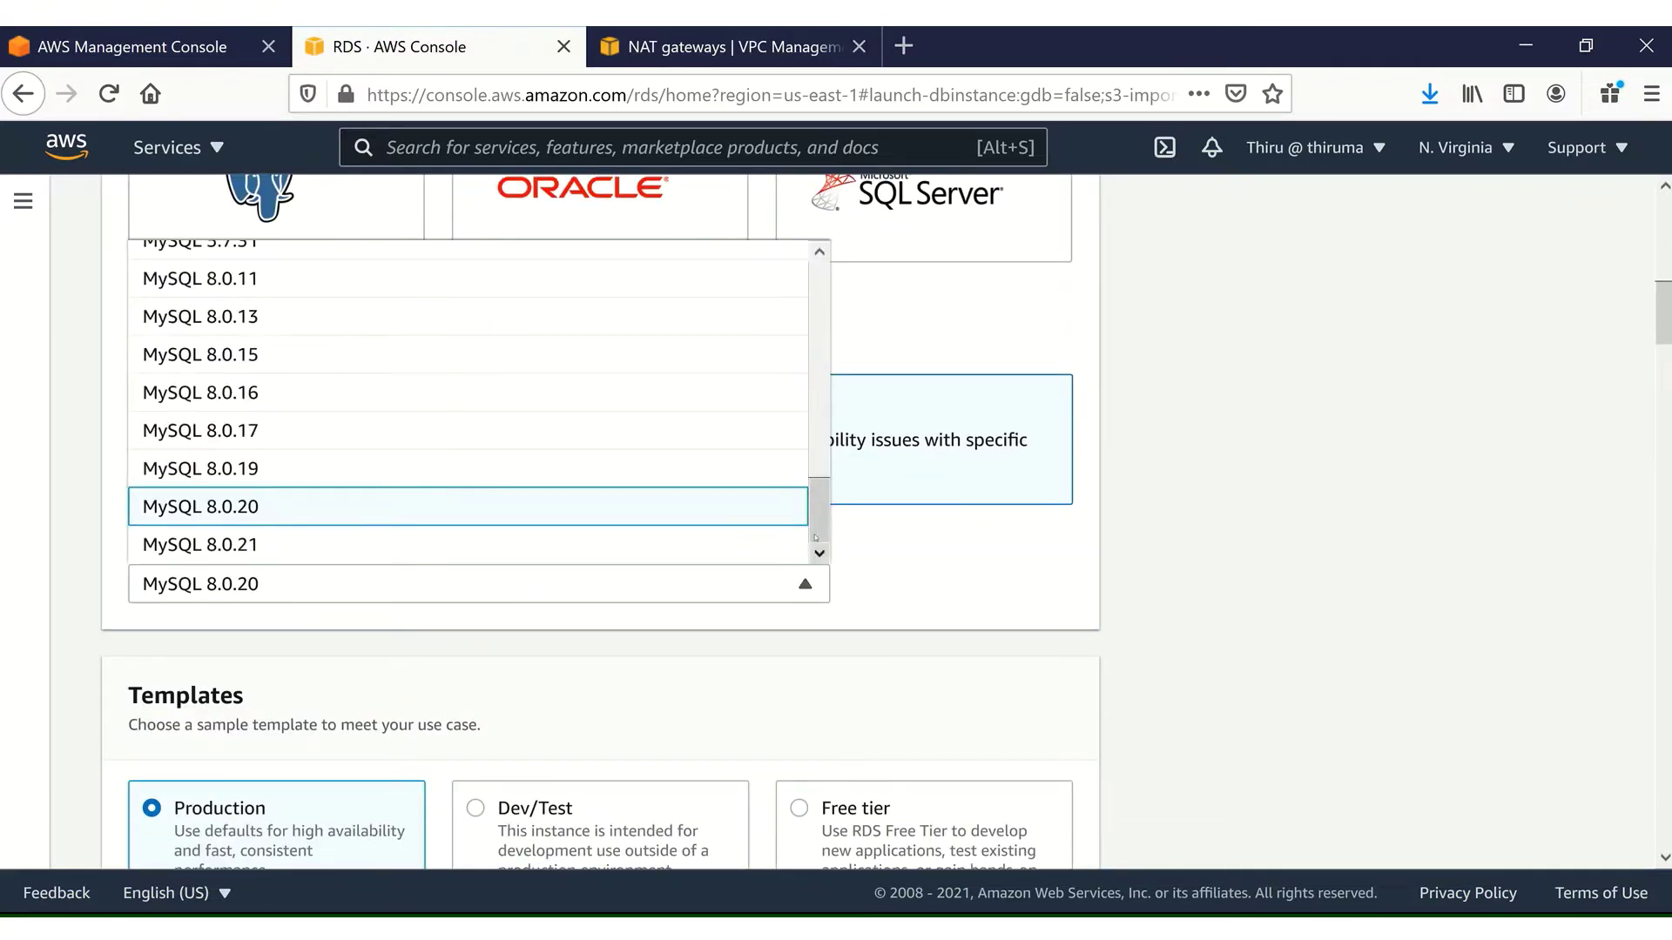
scroll(610, 505, up, 1)
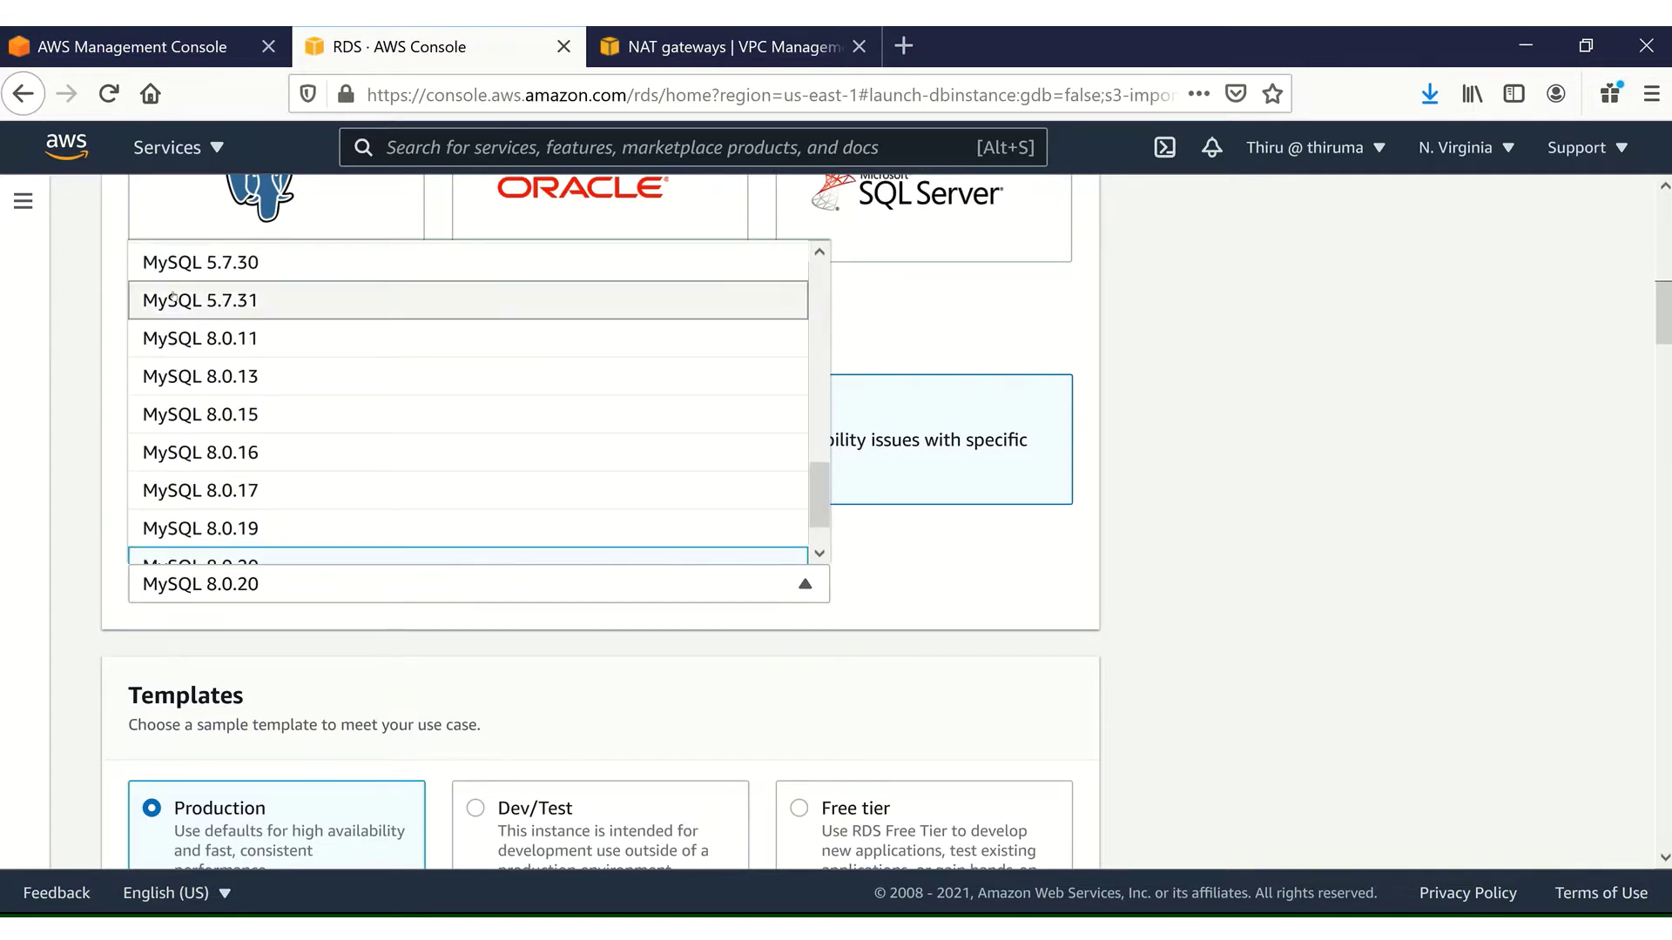
click(202, 302)
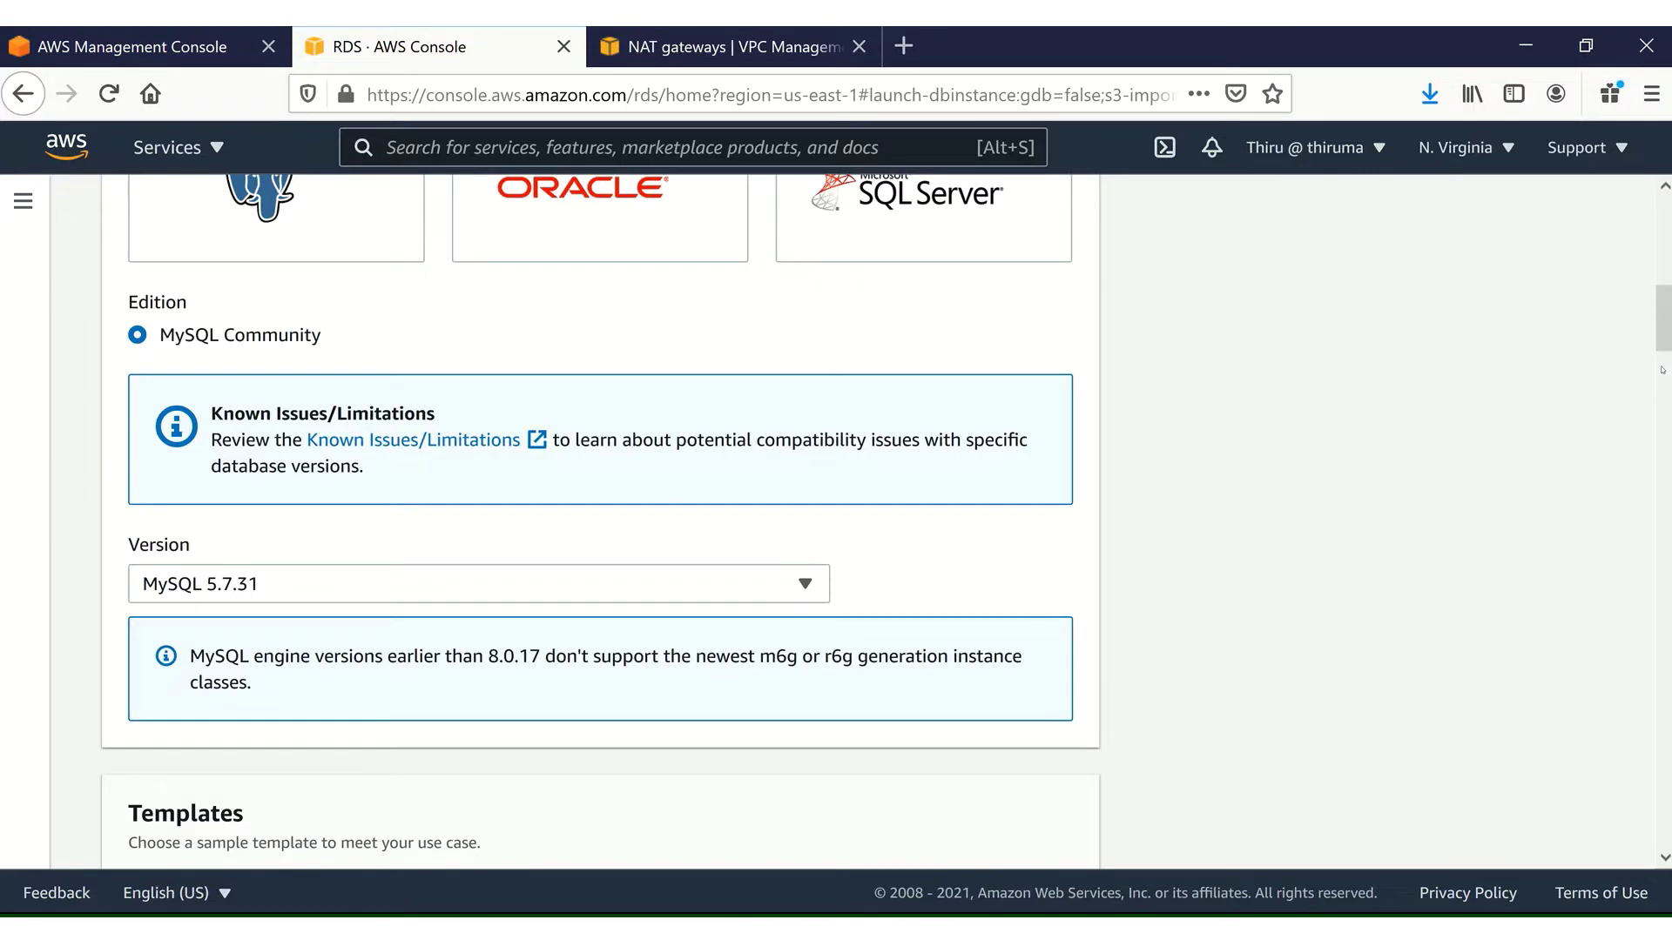
Use the Dev/Test template and set the DB instance identifier to my-mysql-db-1
drag(1665, 310, 1666, 374)
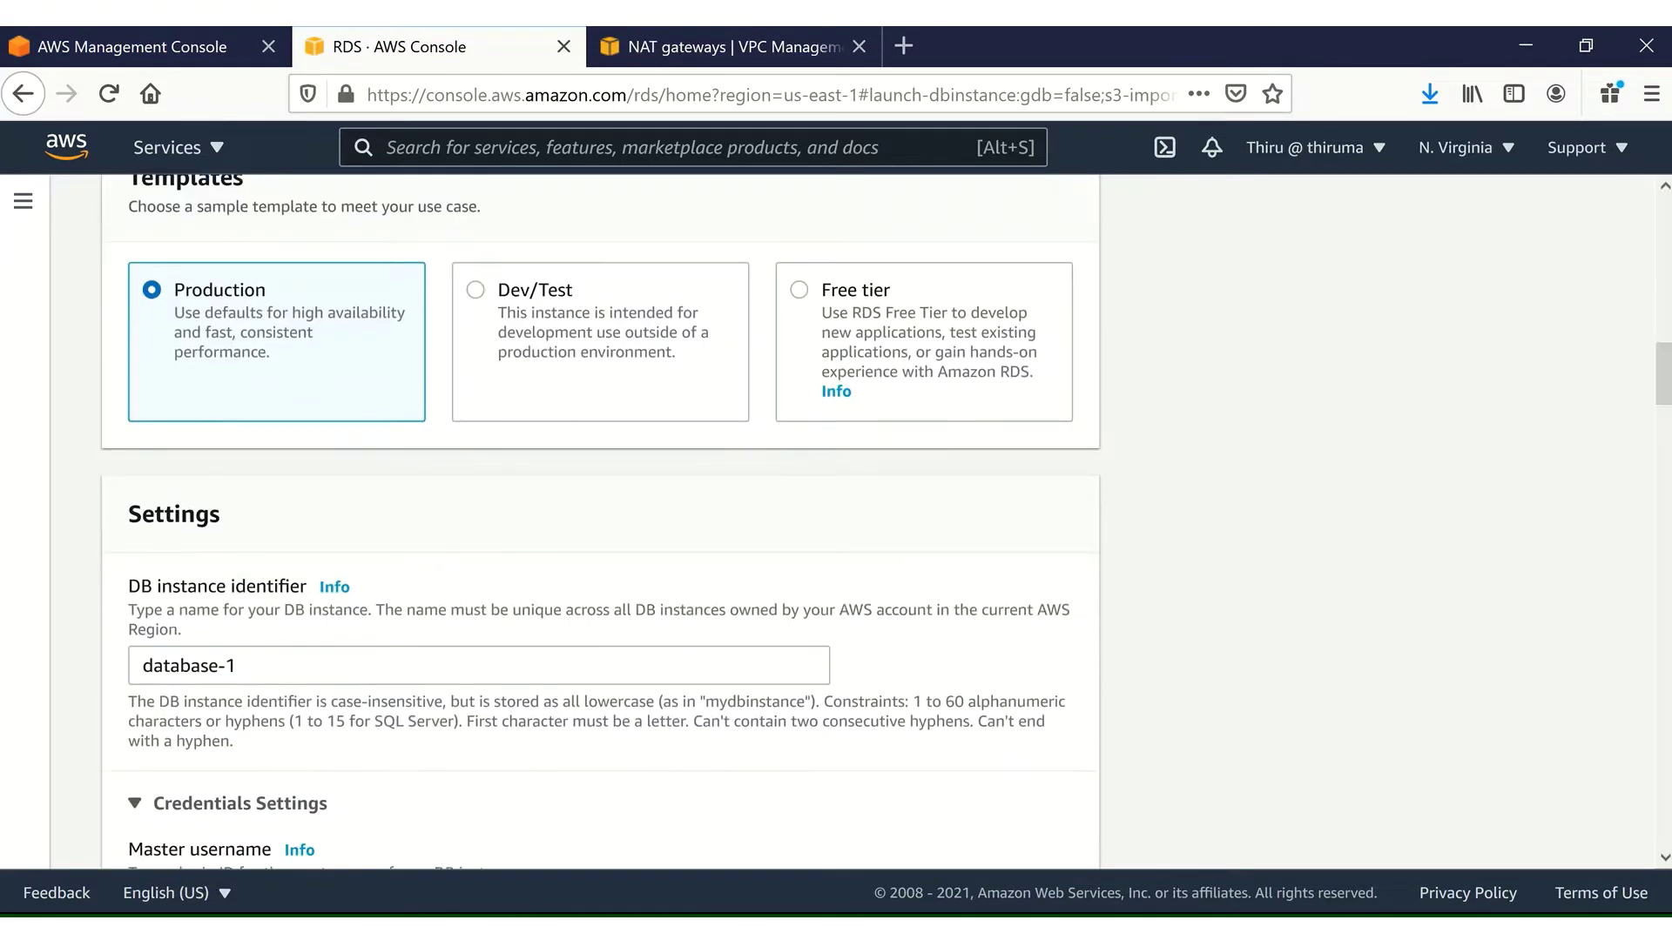
click(474, 291)
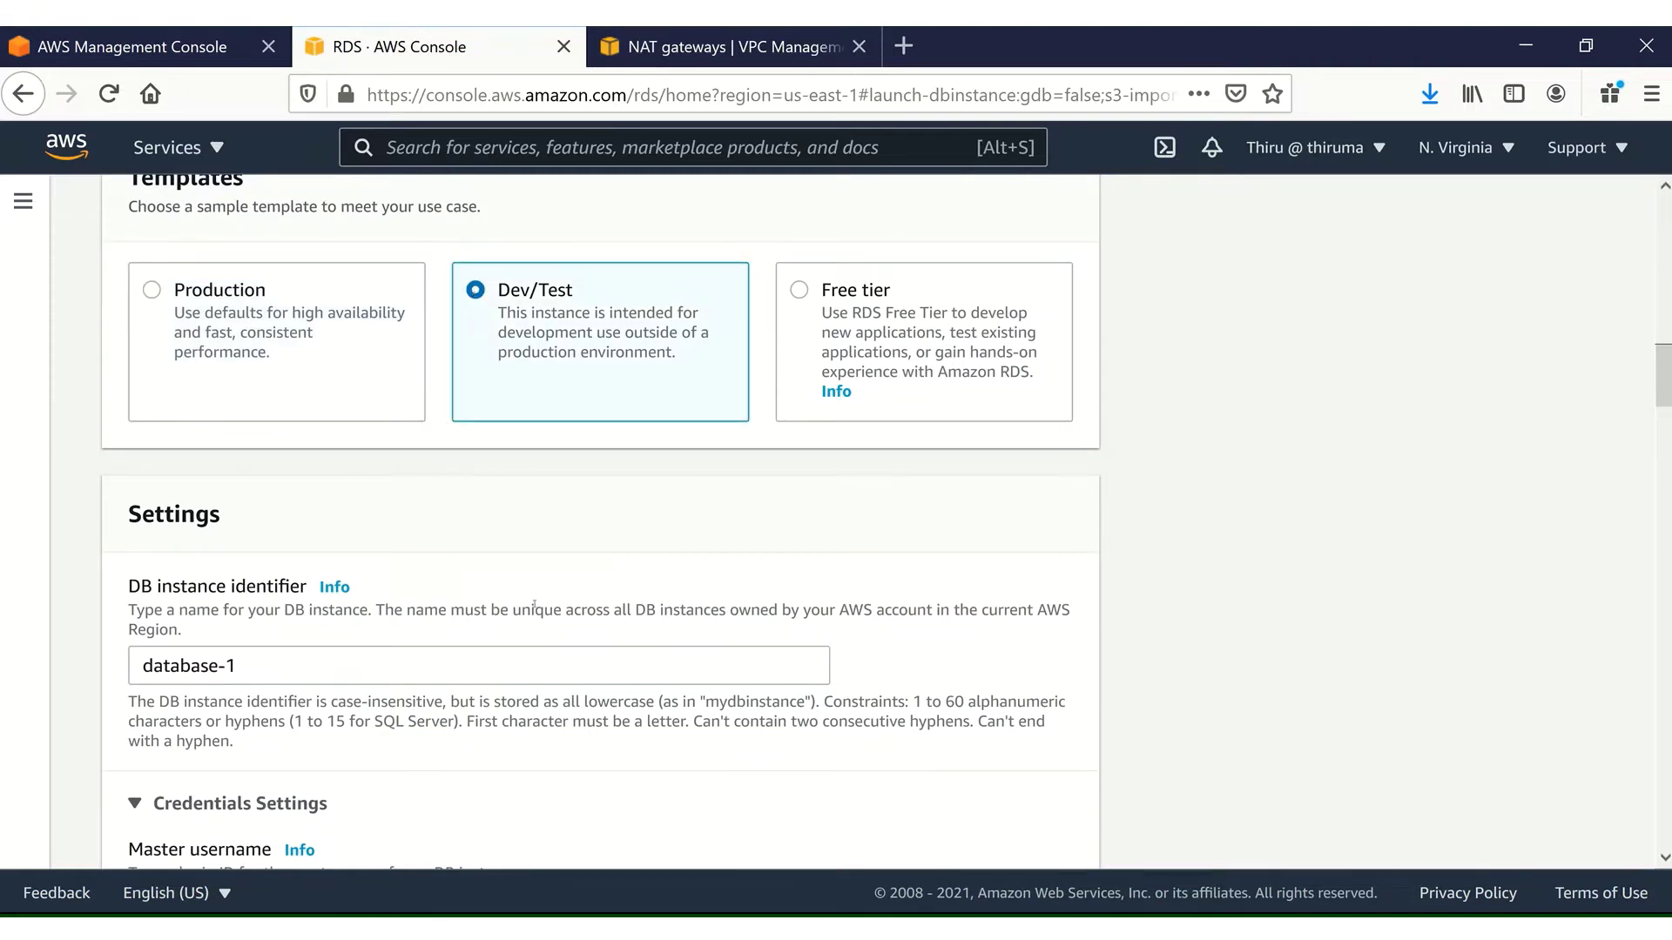
triple_click(239, 665)
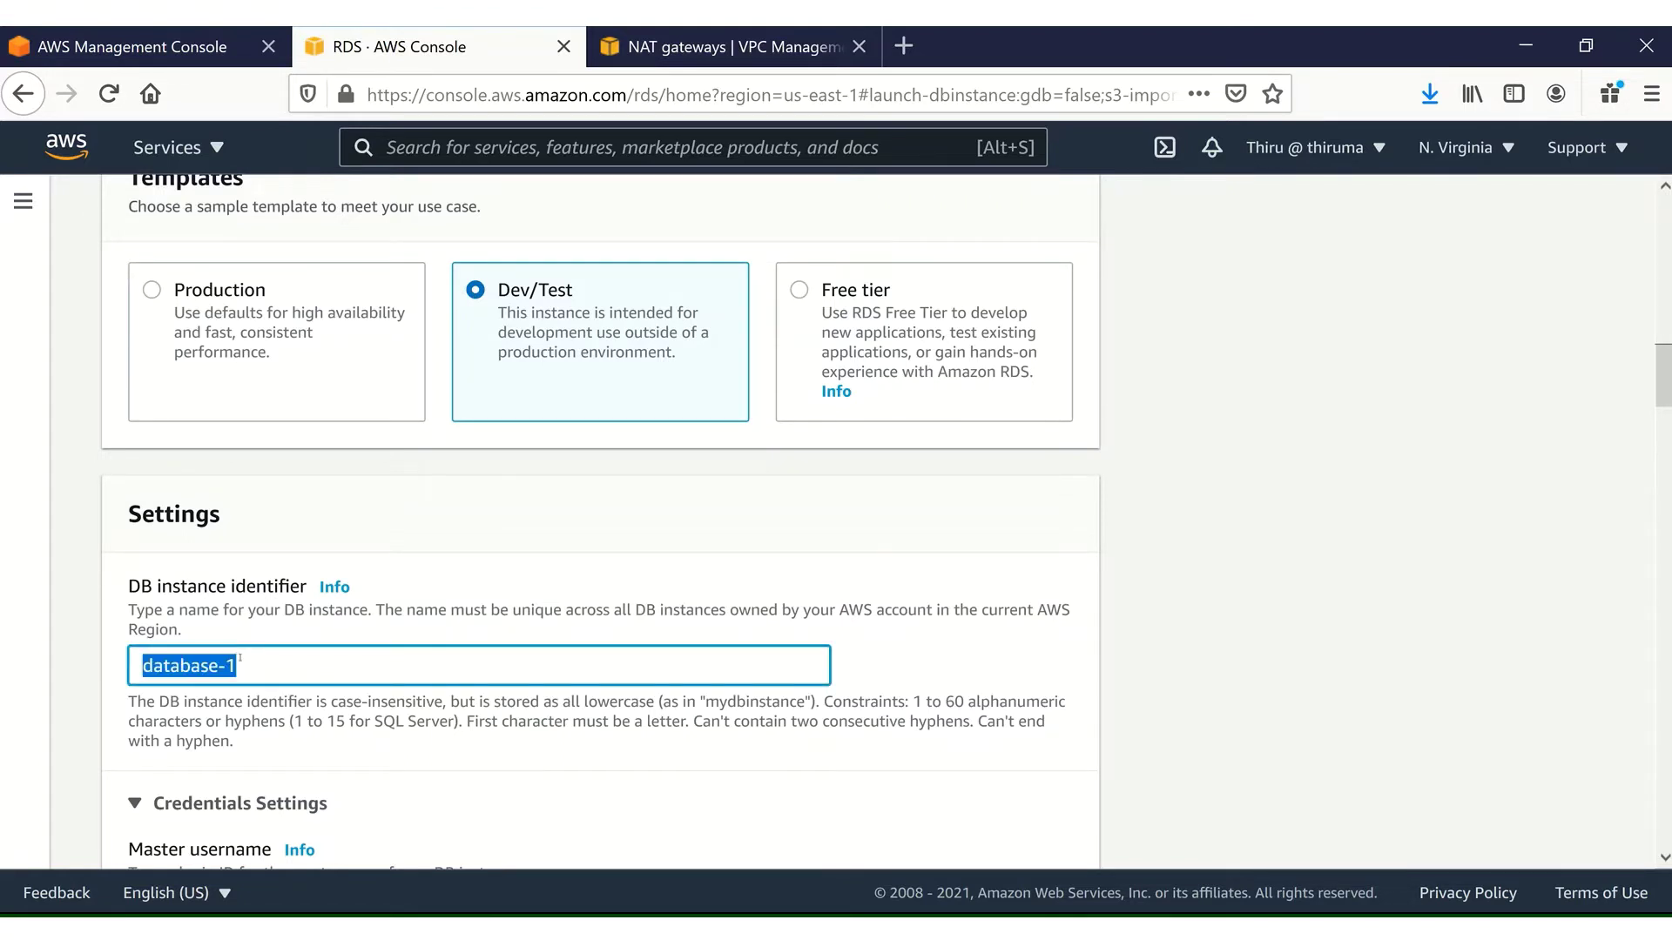
text(my)
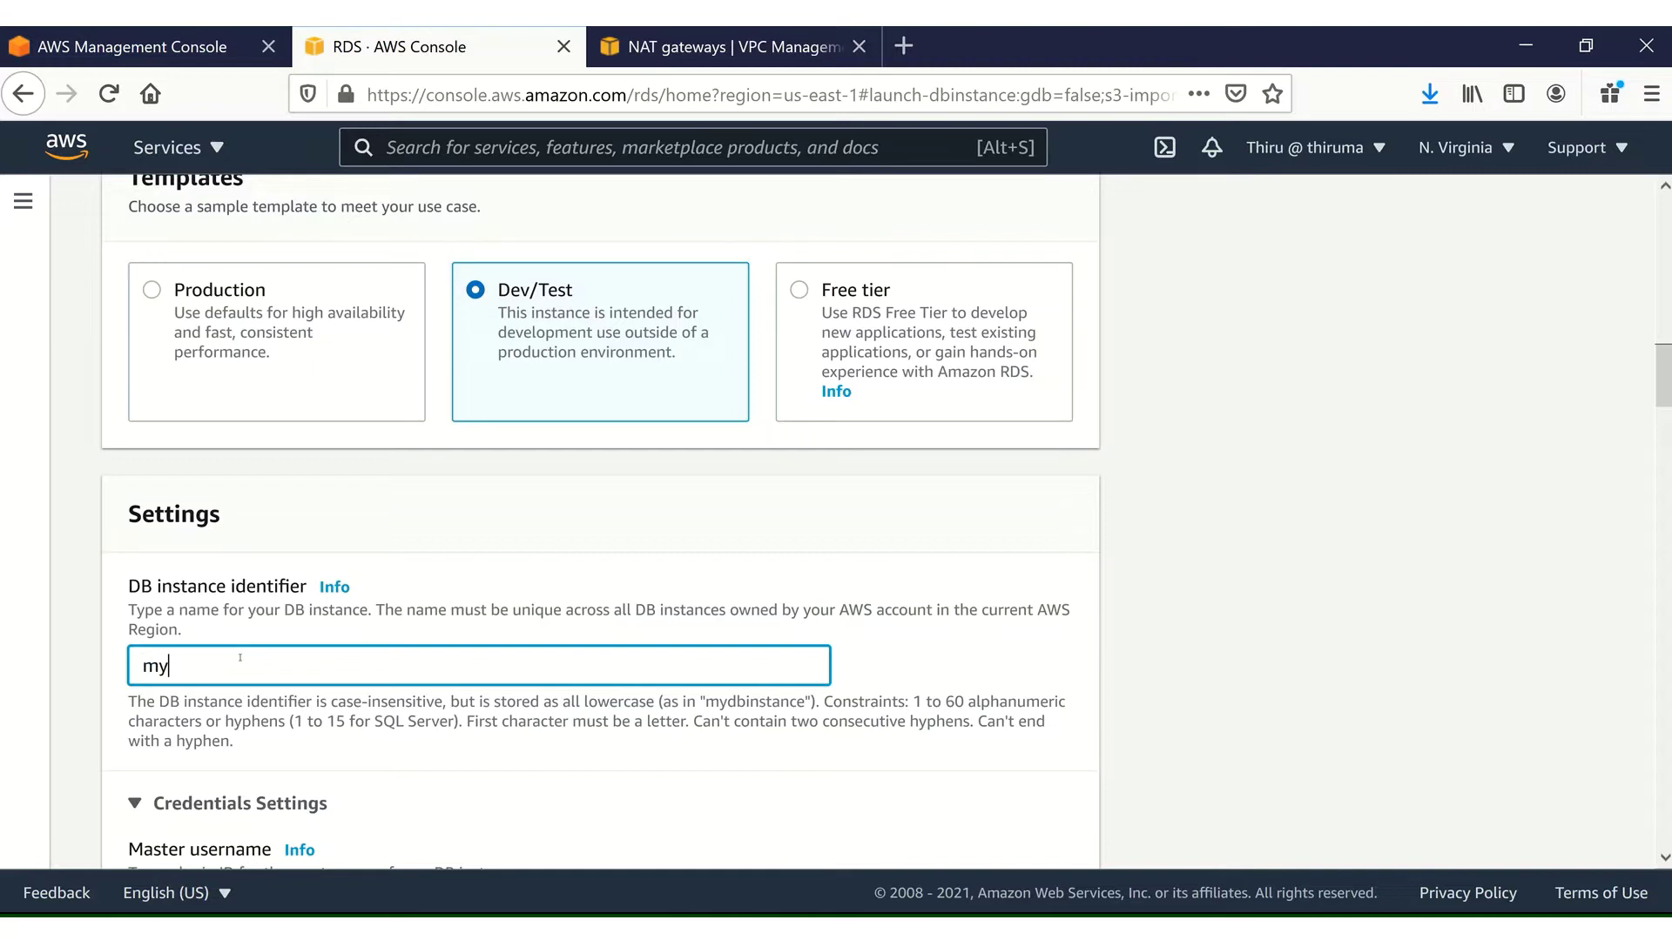
text(-mysql-db-1)
click(1463, 567)
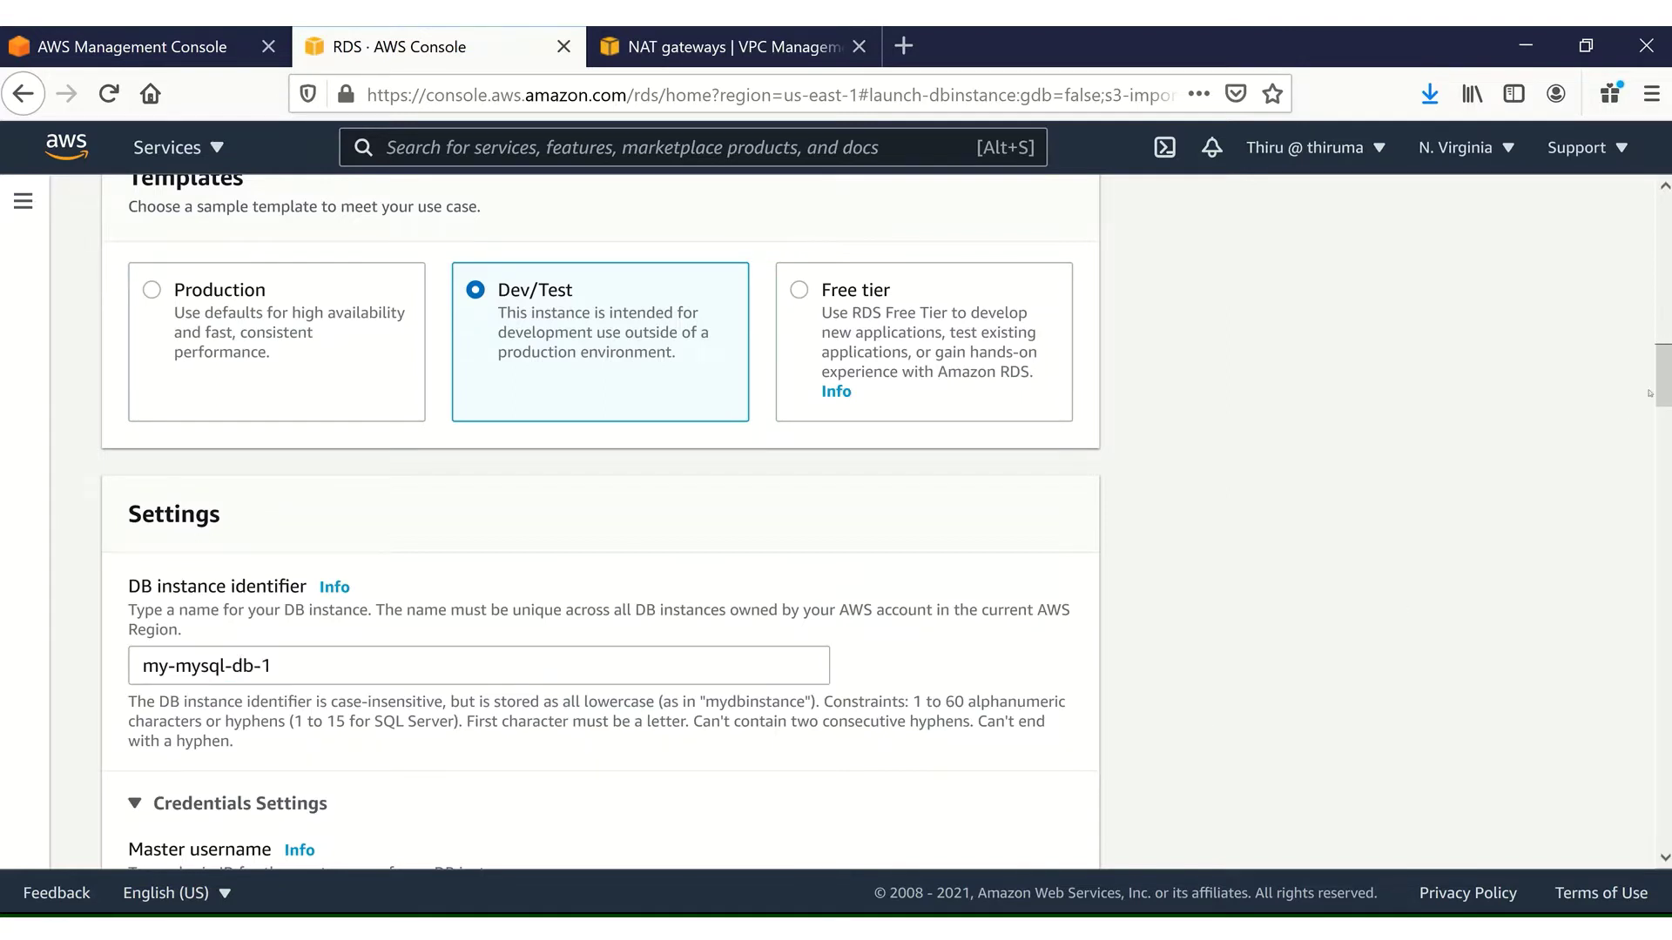
Enter the master password for the admin user and repeat it in the confirmation field
scroll(1648, 393, down, 3)
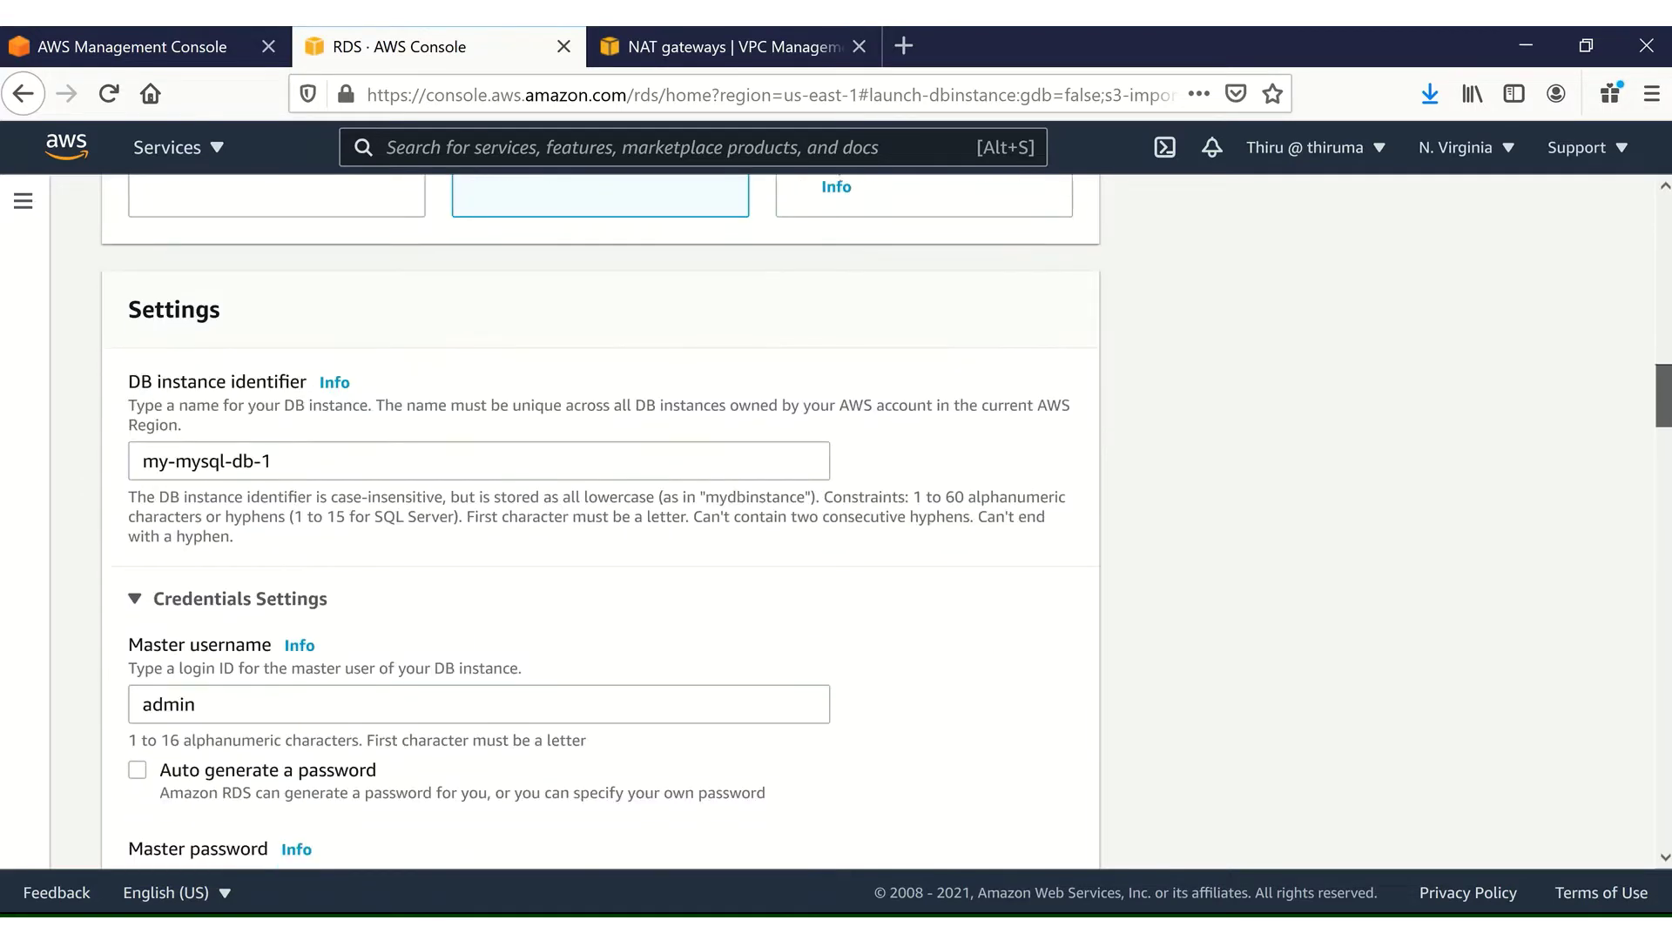
scroll(548, 435, down, 3)
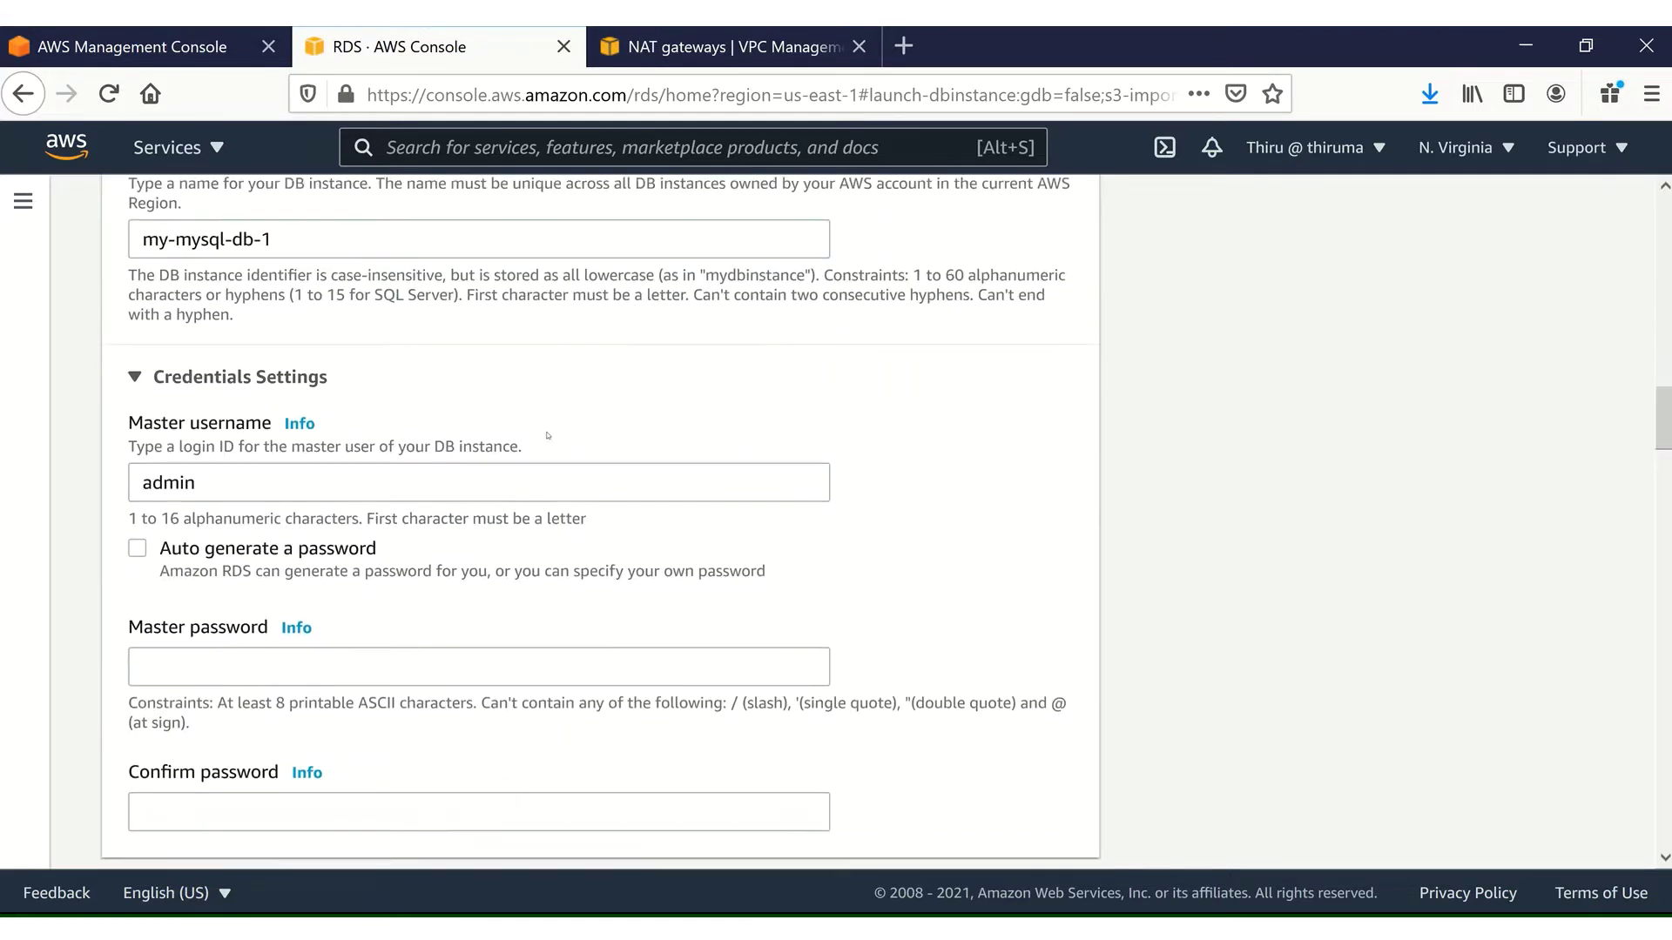
click(162, 484)
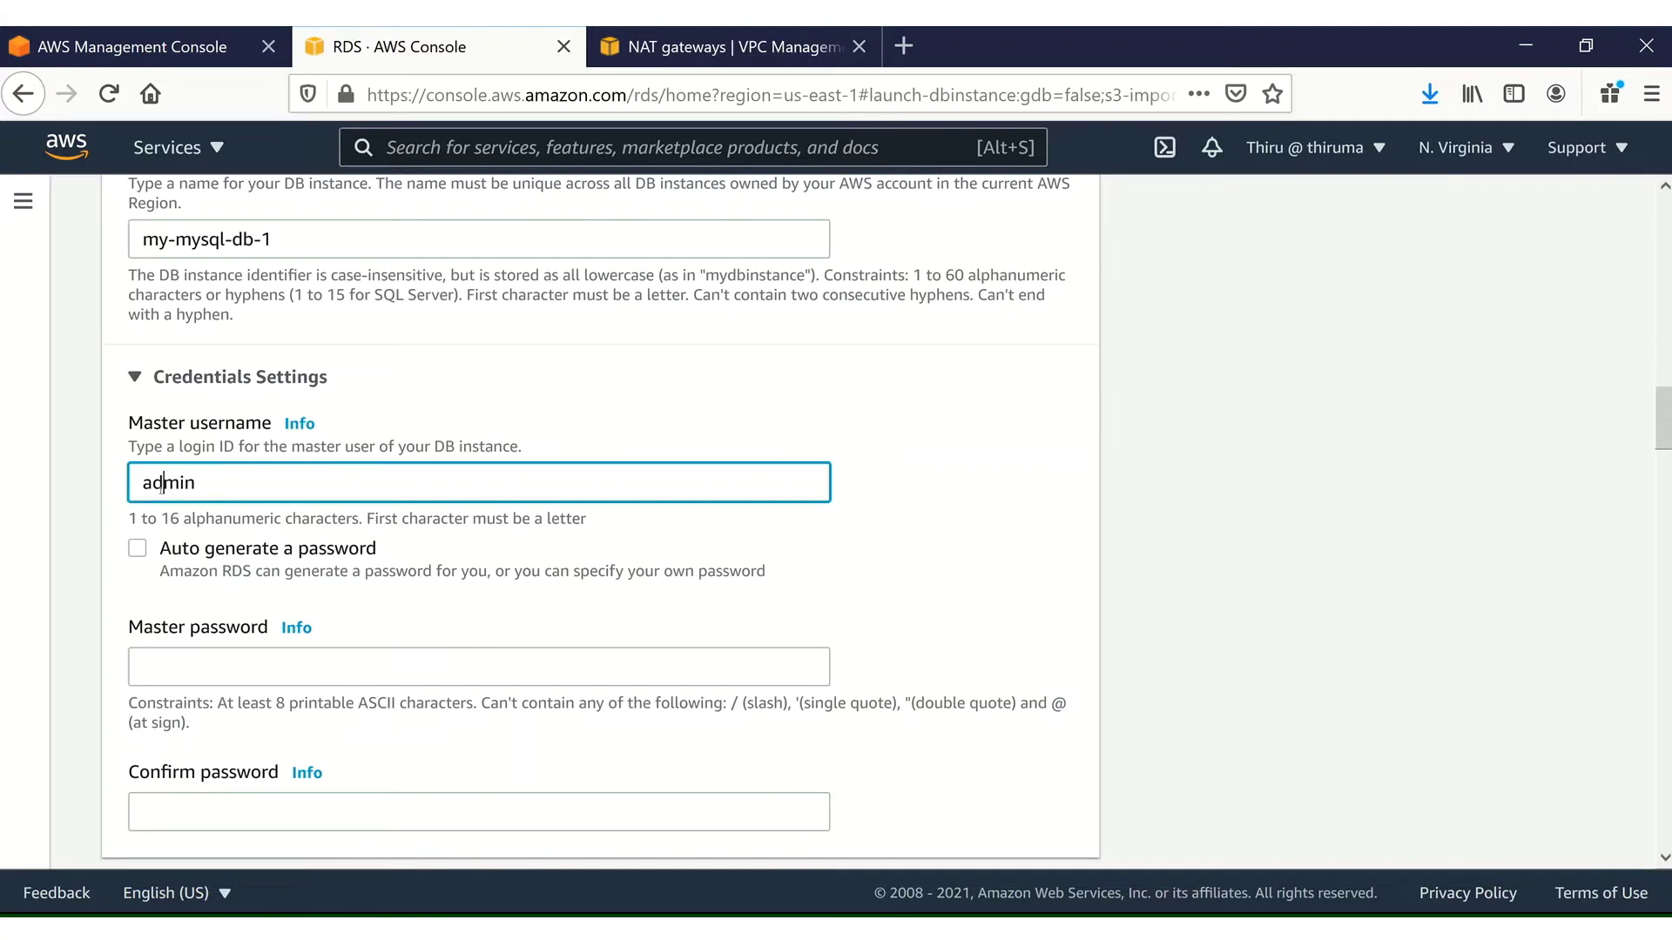
click(165, 671)
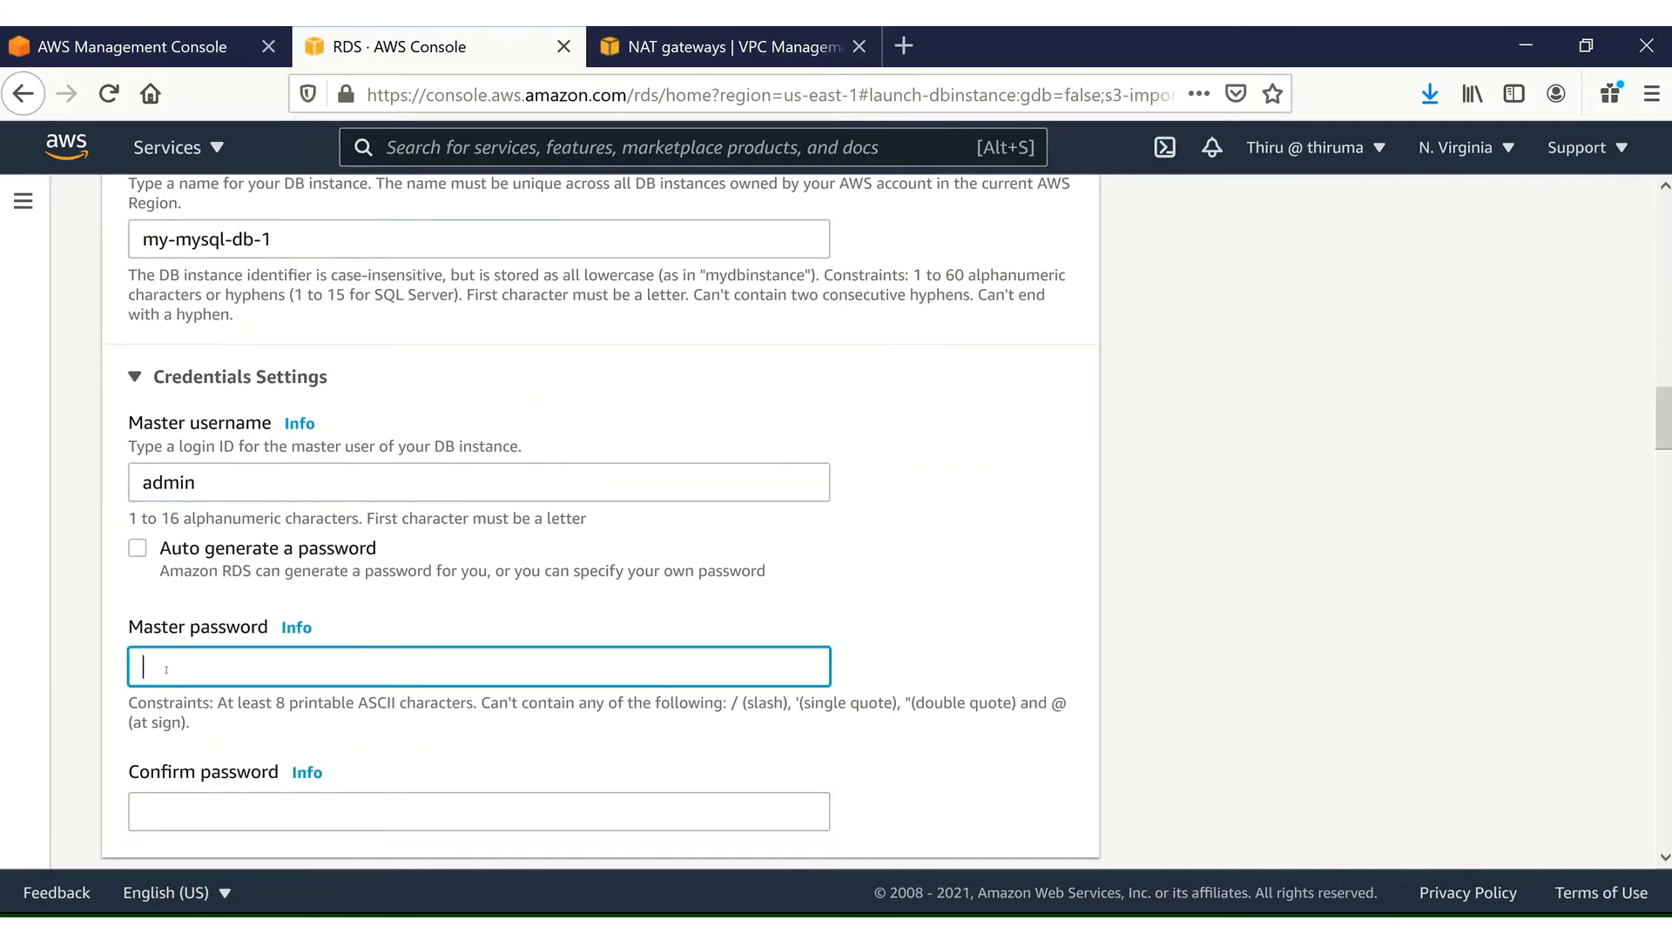
text(********)
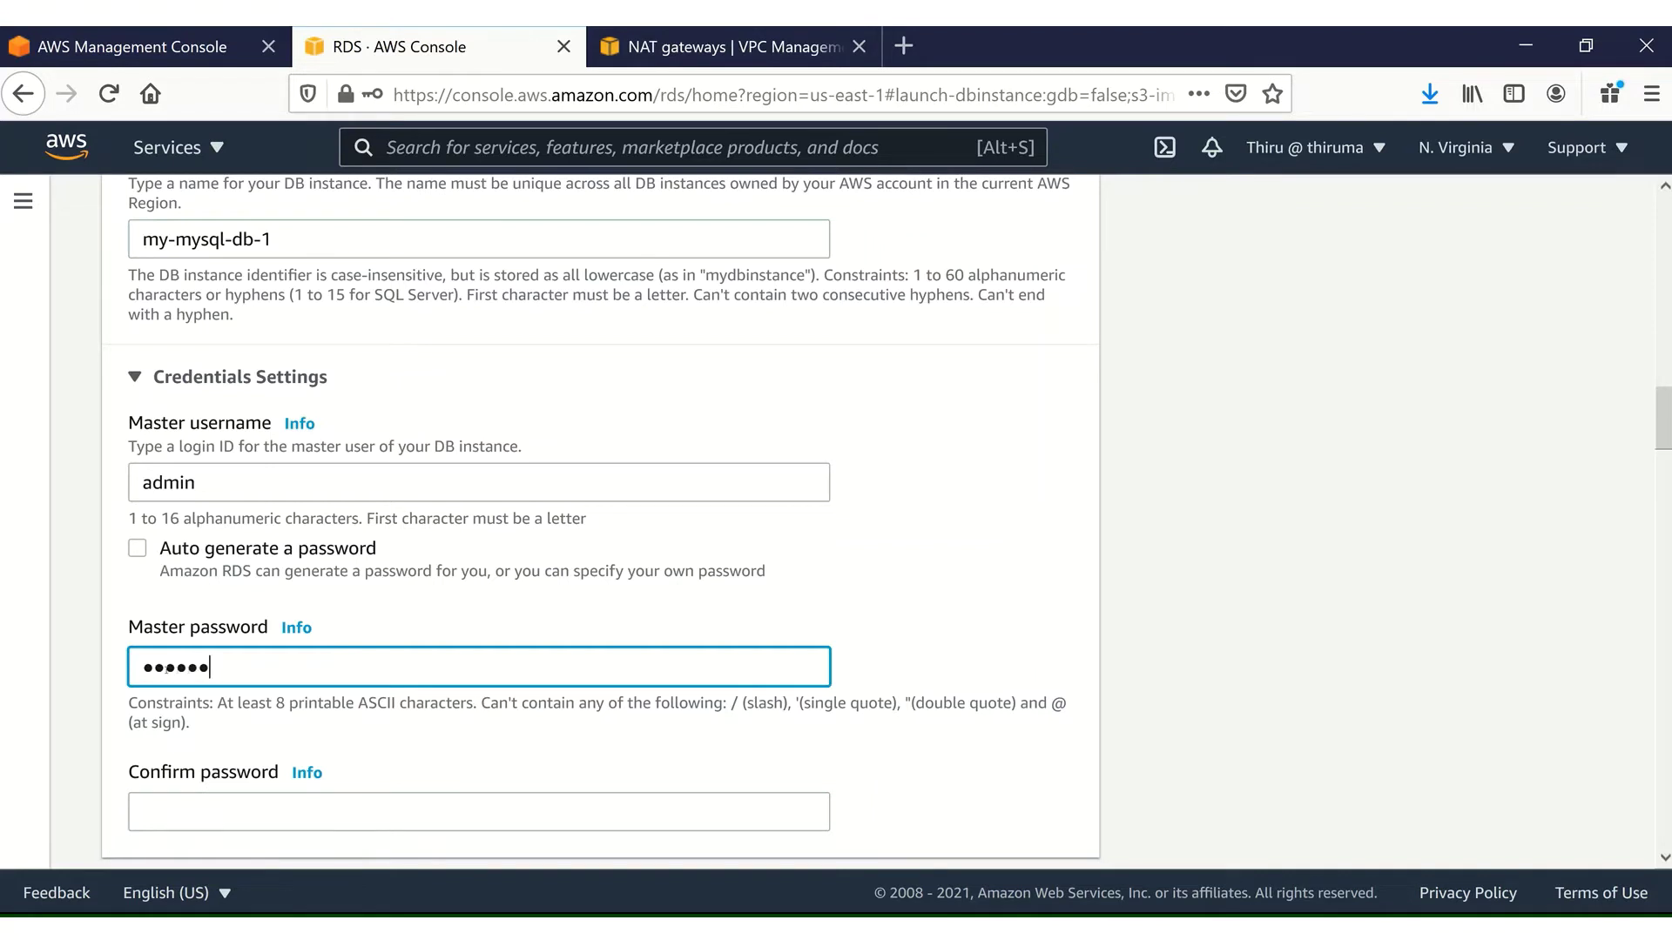
click(172, 818)
text(********)
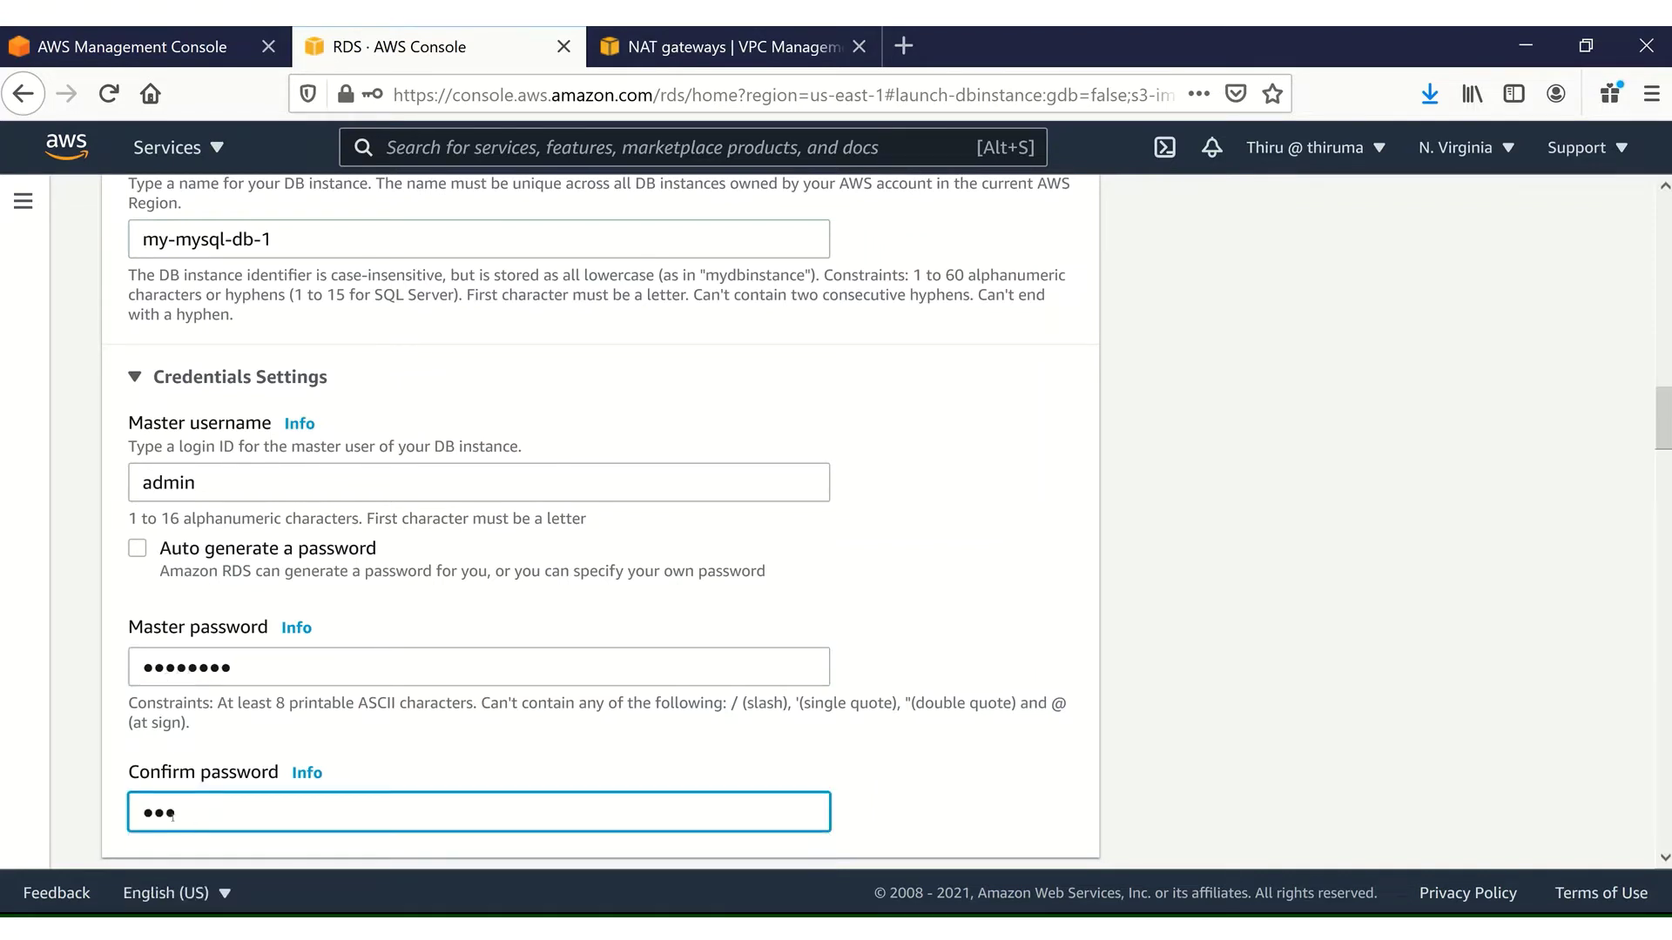
text(*)
click(1528, 564)
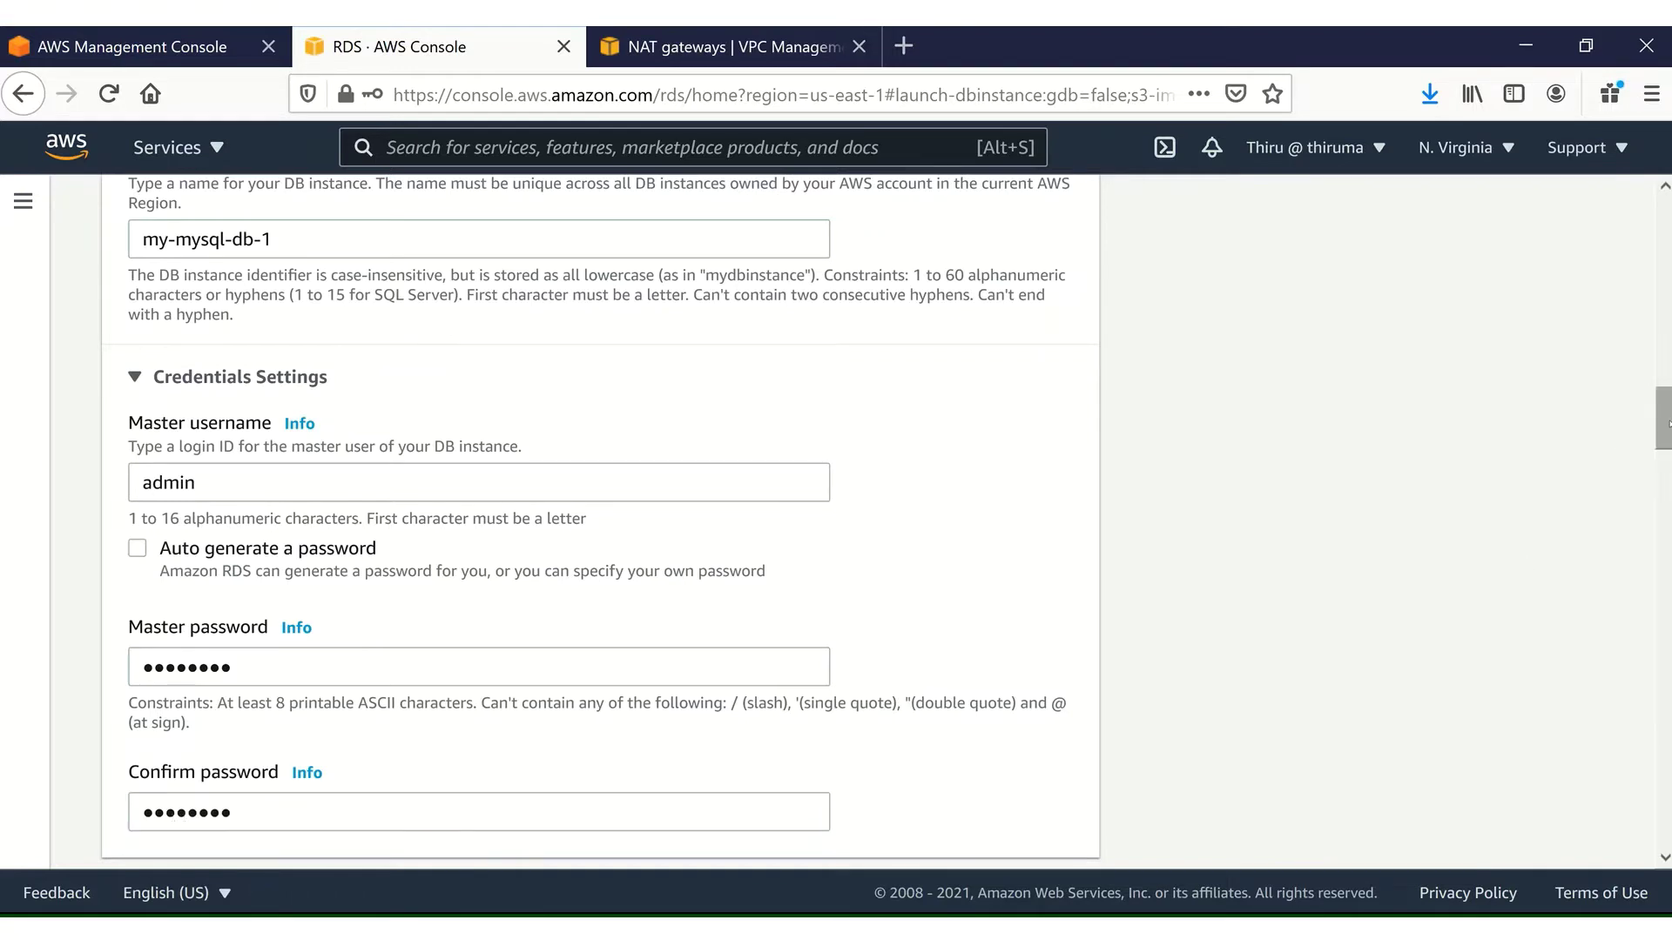
Set the DB instance class to db.m5.large within the standard classes
drag(1664, 426, 1663, 485)
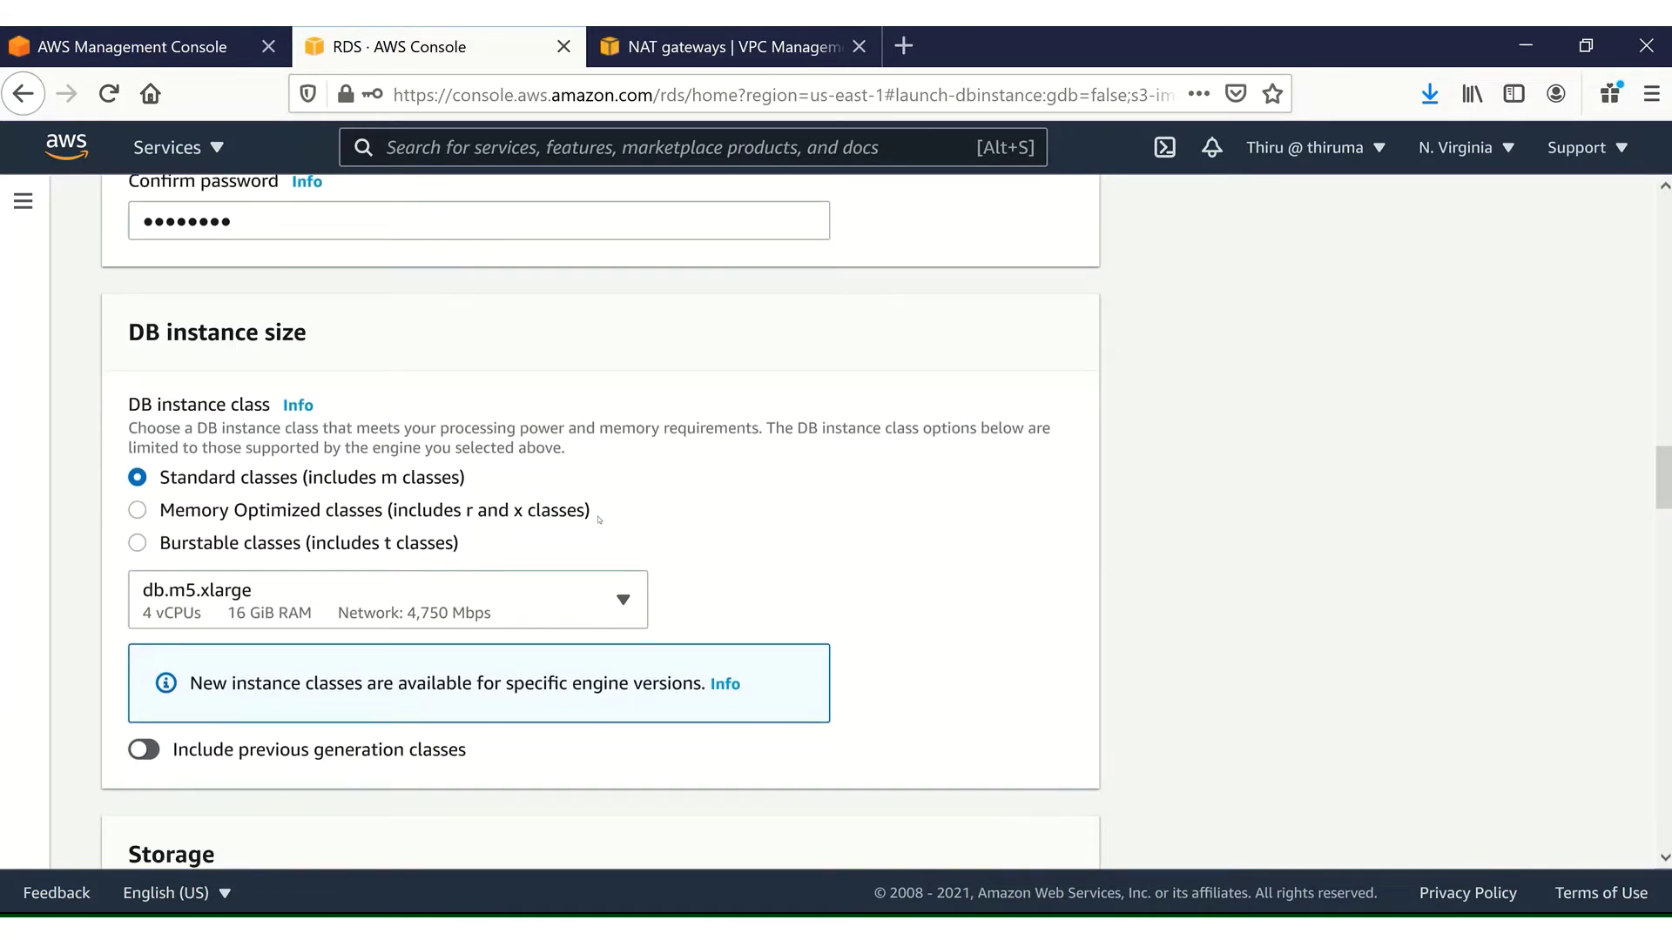
click(188, 607)
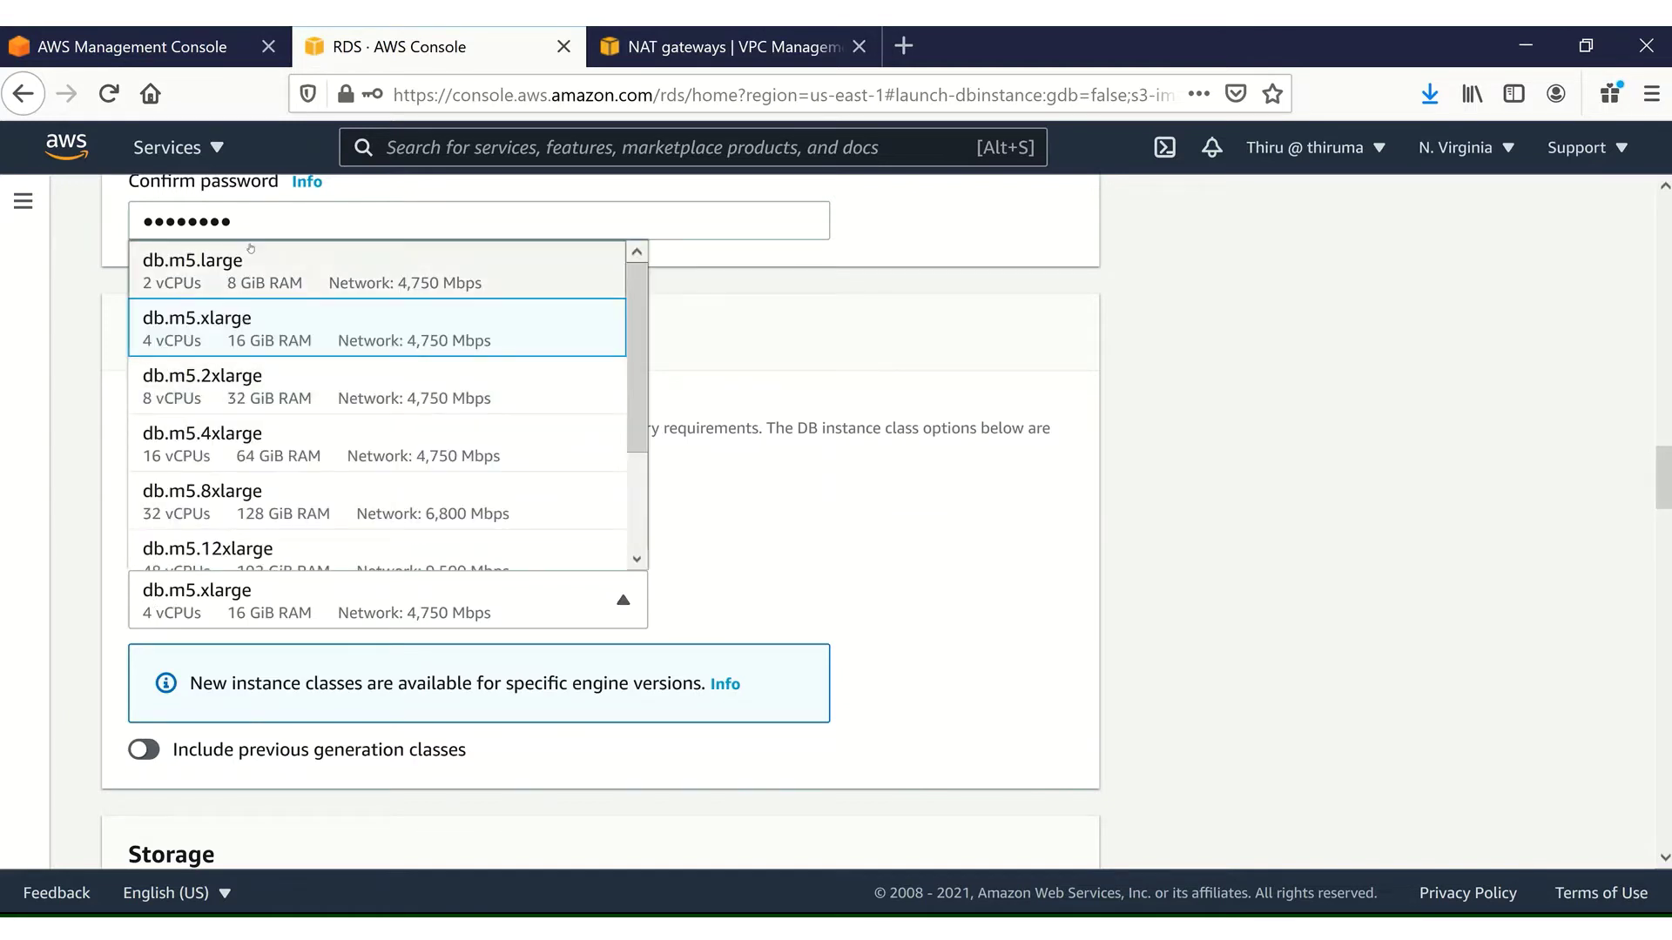
click(228, 261)
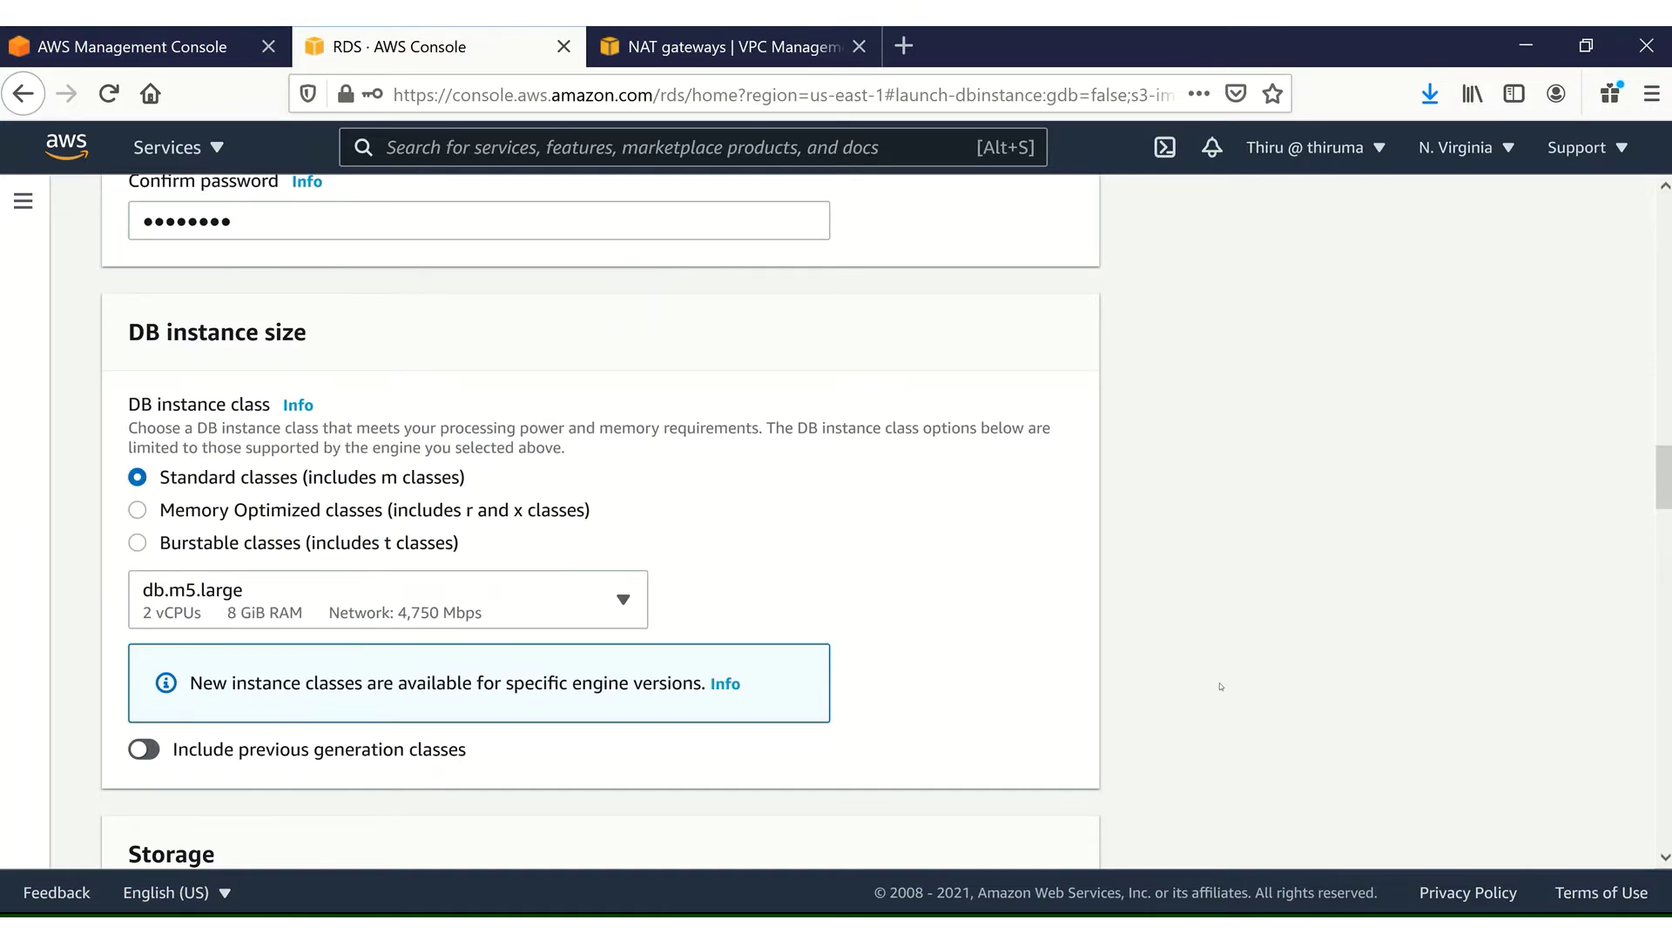
Disable storage autoscaling in the database's storage settings
drag(1663, 479, 1664, 518)
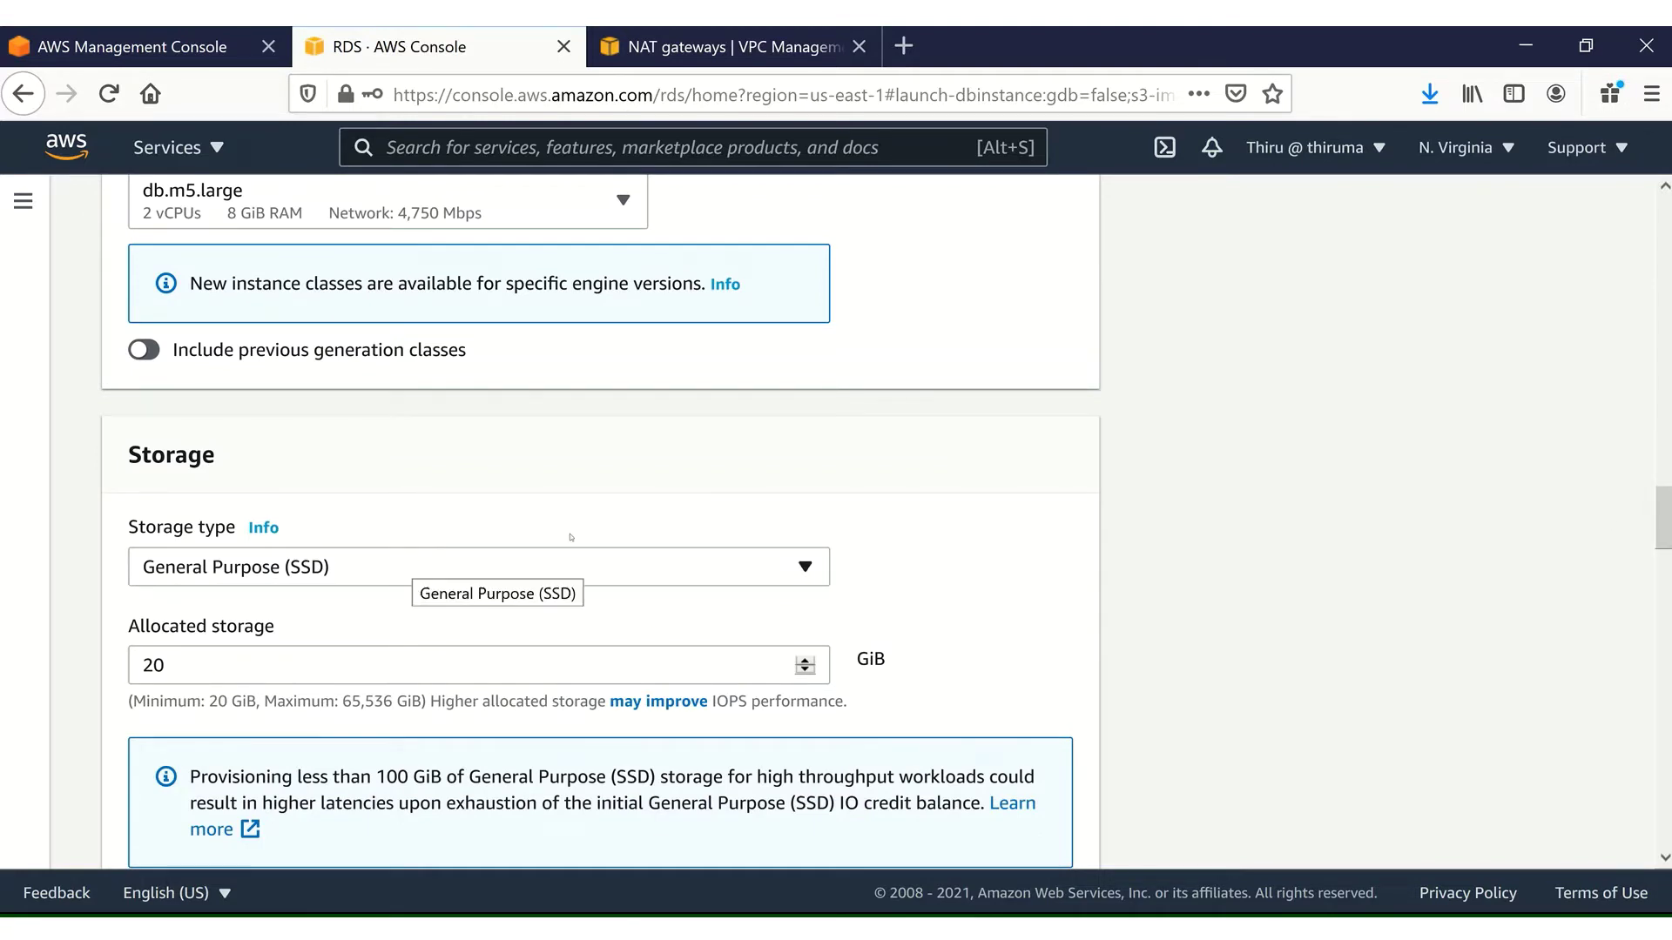
drag(1658, 541, 1667, 580)
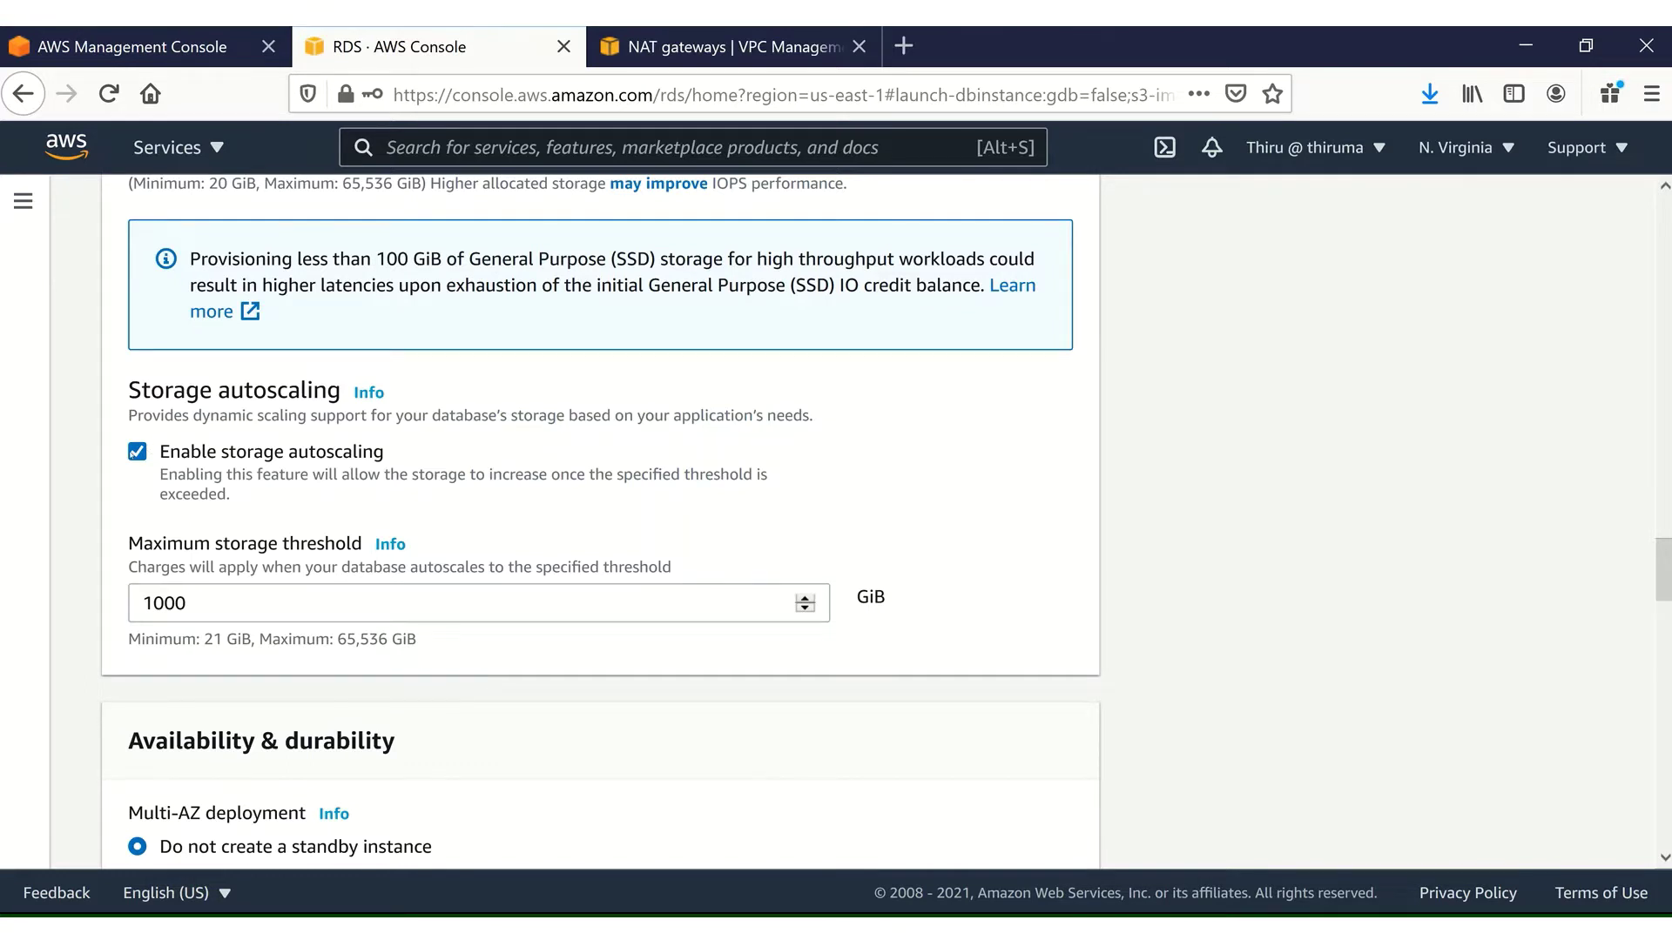
click(137, 452)
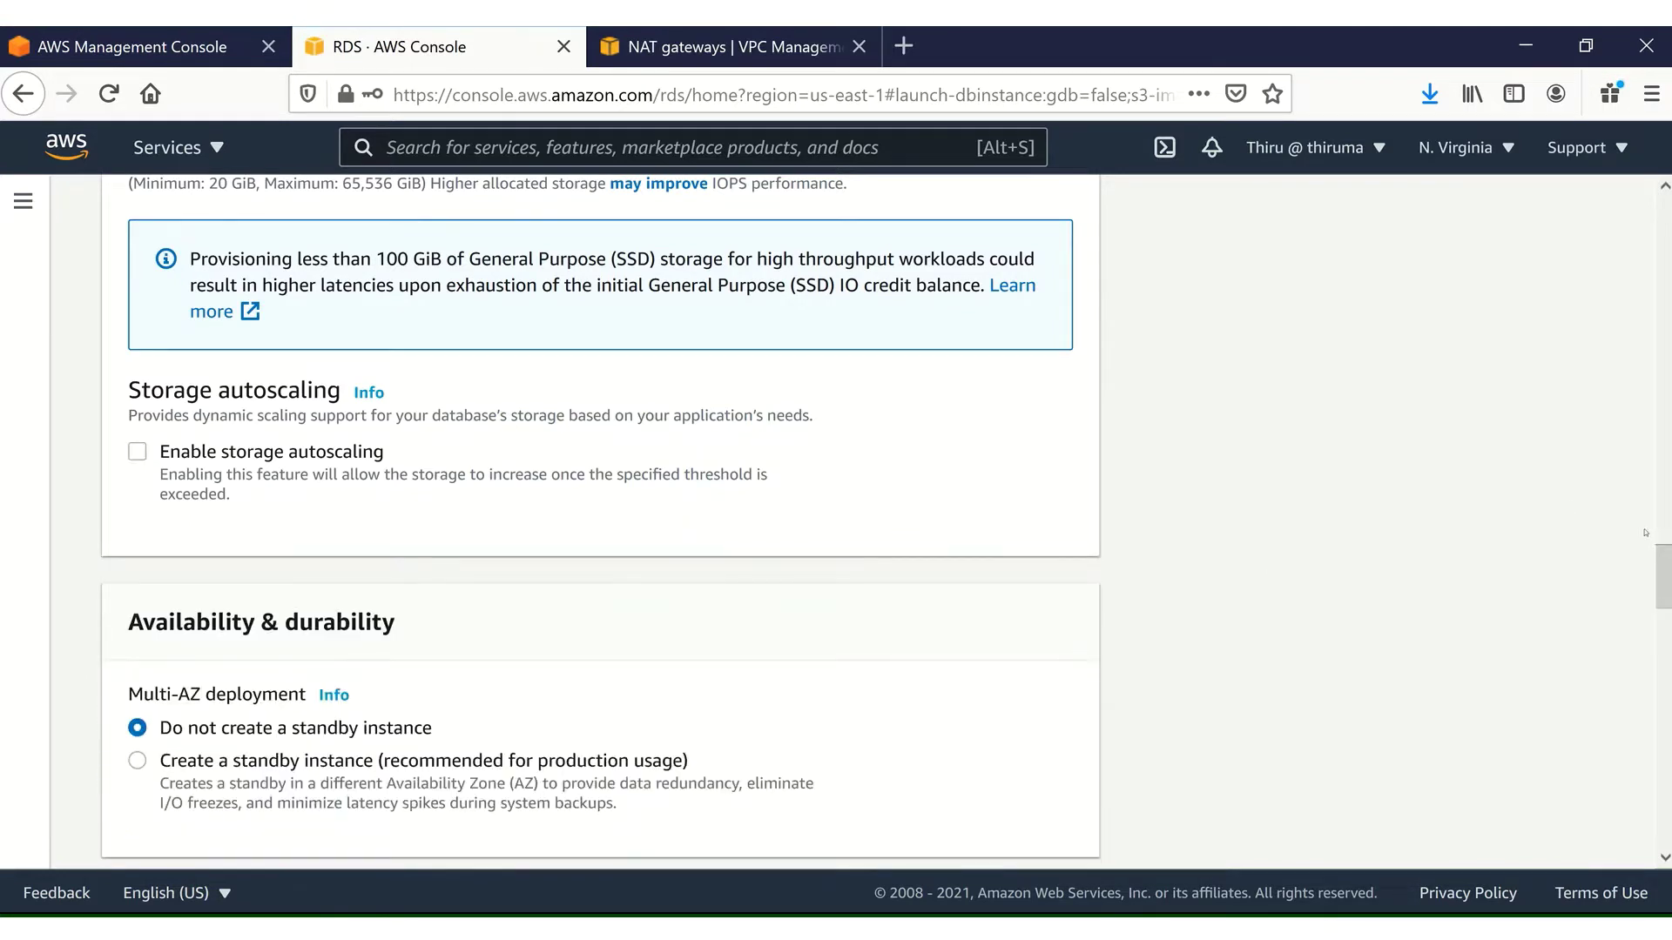
Set the Multi-AZ deployment to create a standby instance and go to the connectivity settings
drag(1666, 572, 1665, 597)
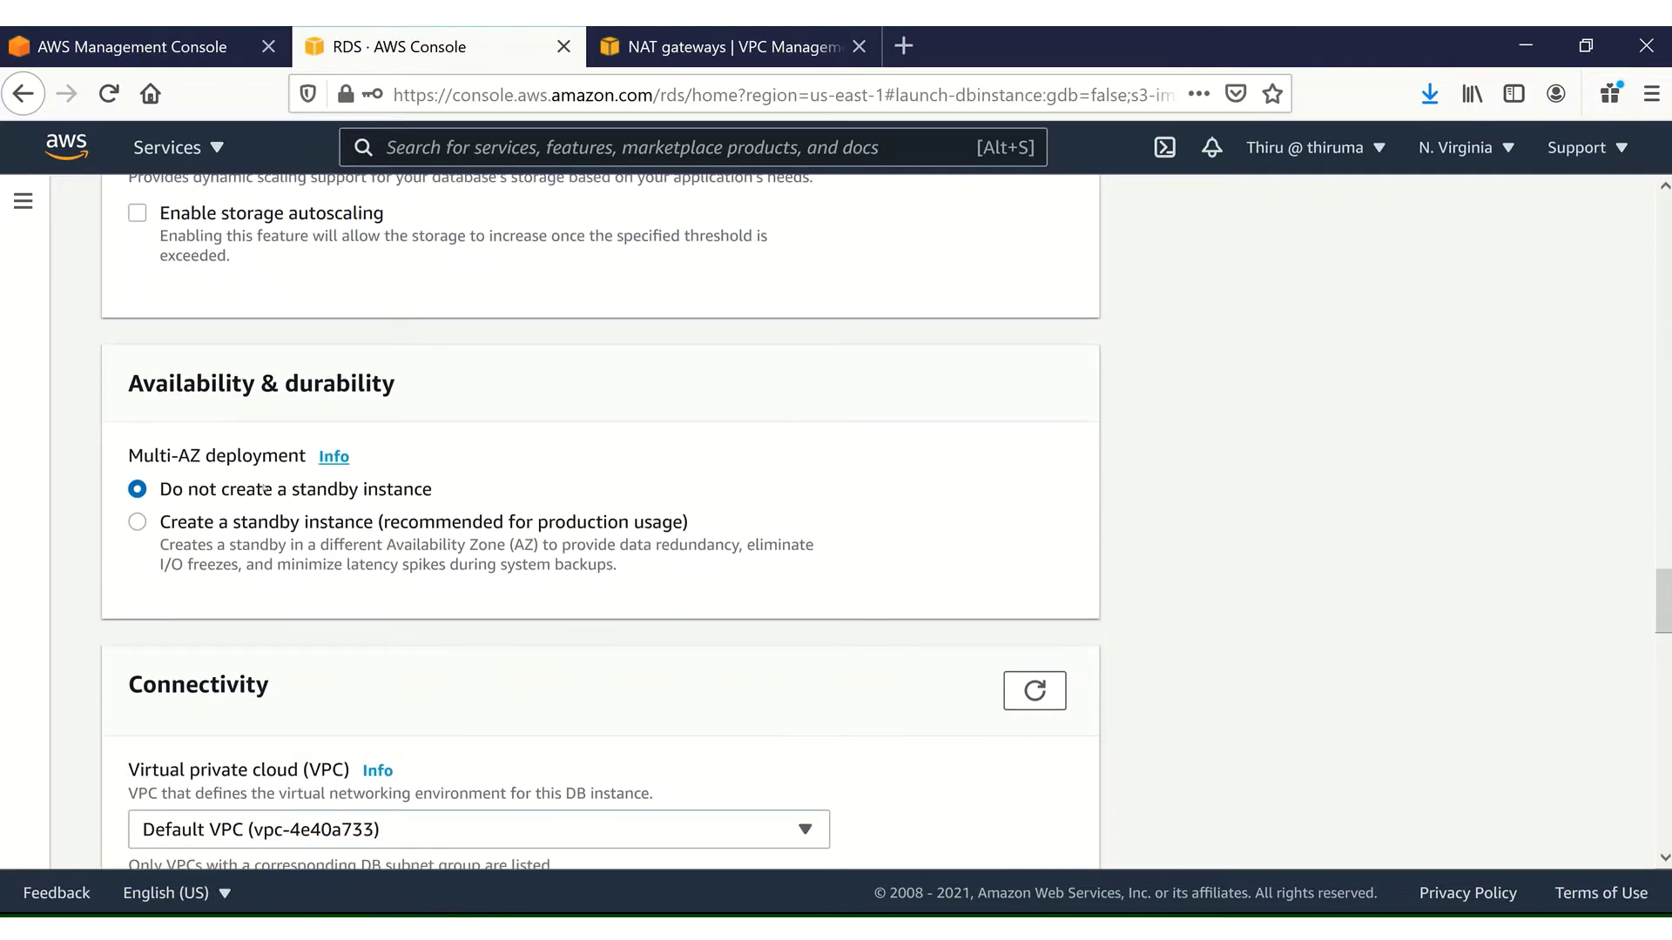
click(137, 525)
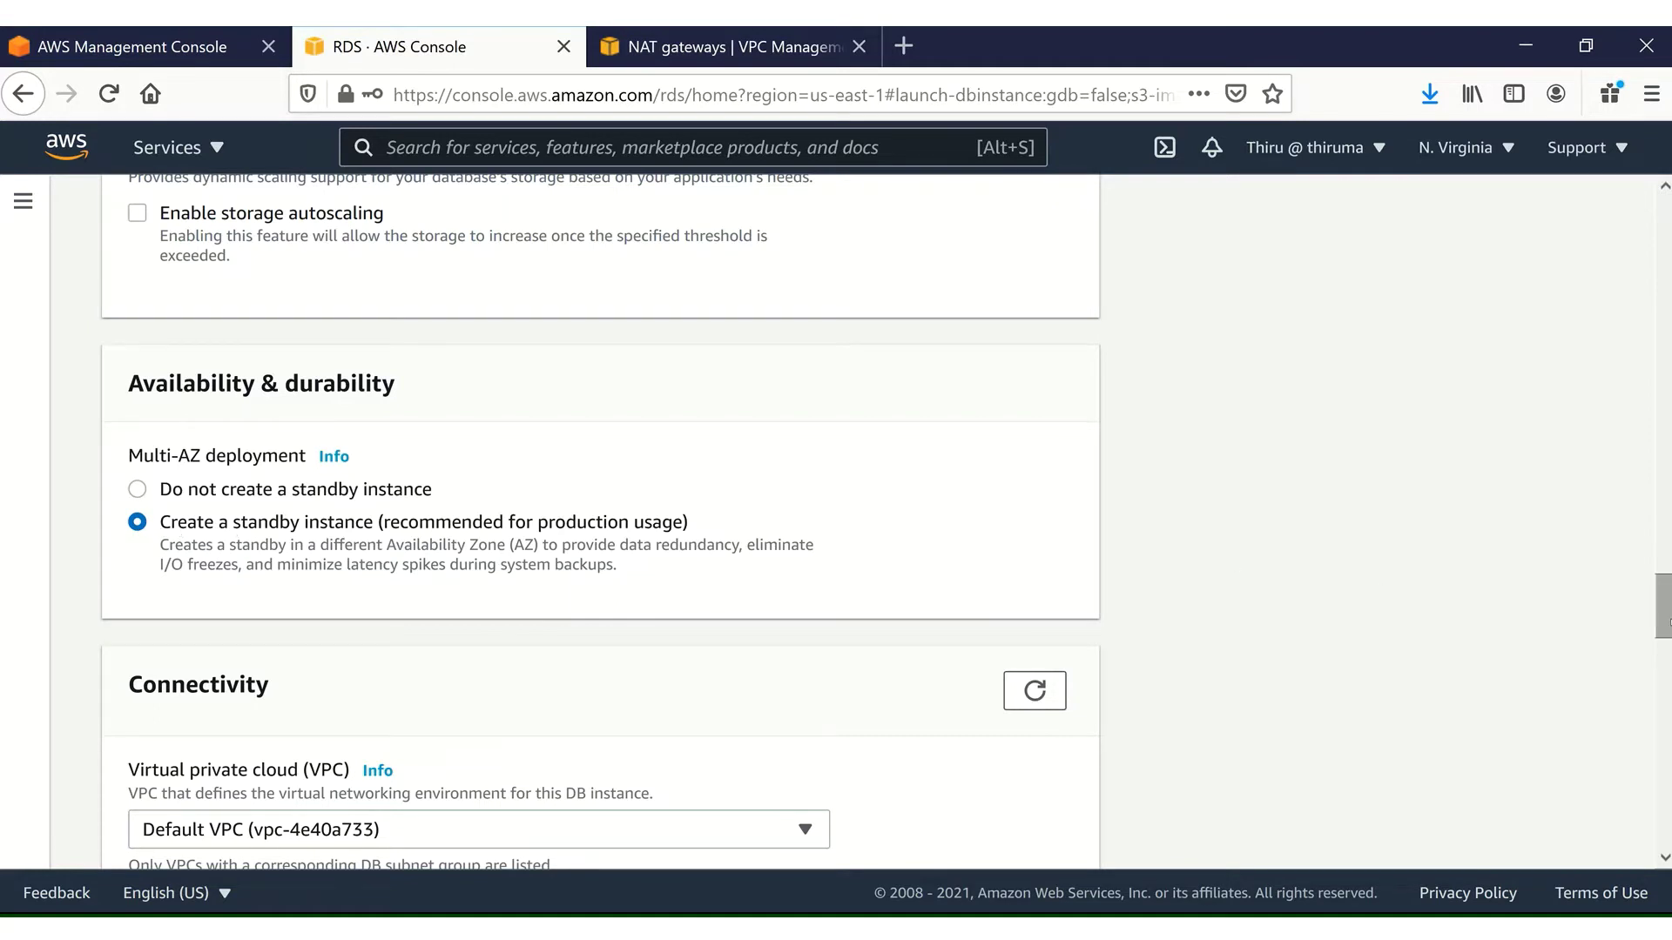
drag(1666, 618, 1665, 662)
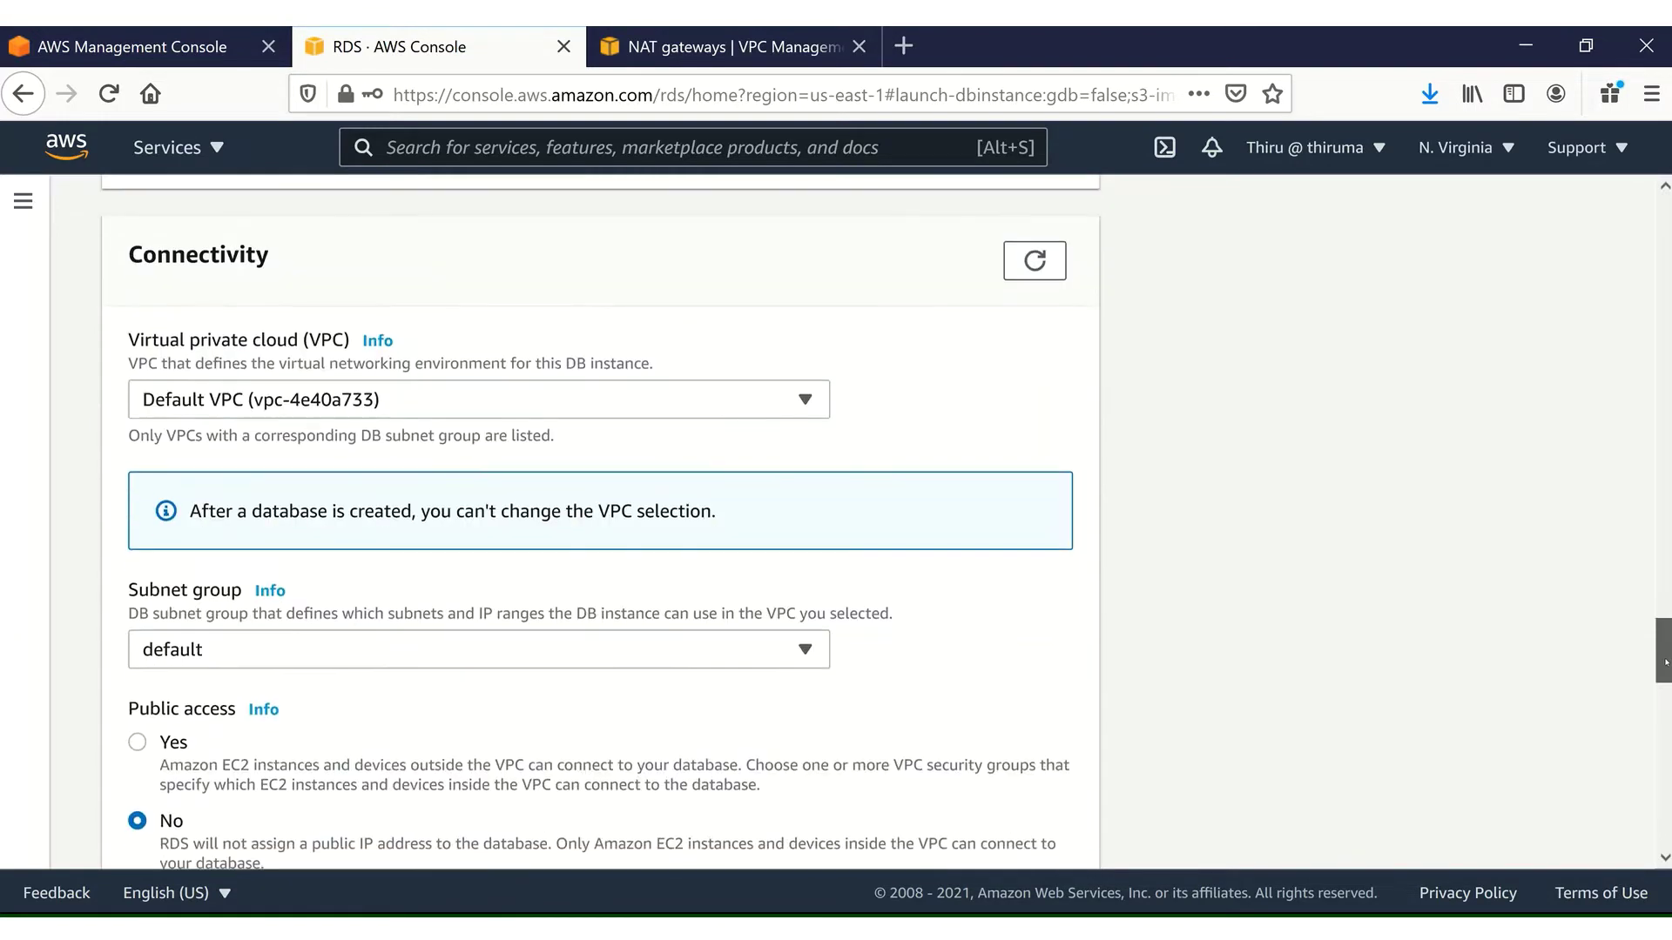
Set the DB instance's VPC to VPC1 and its subnet group to my-subnet-group
click(593, 398)
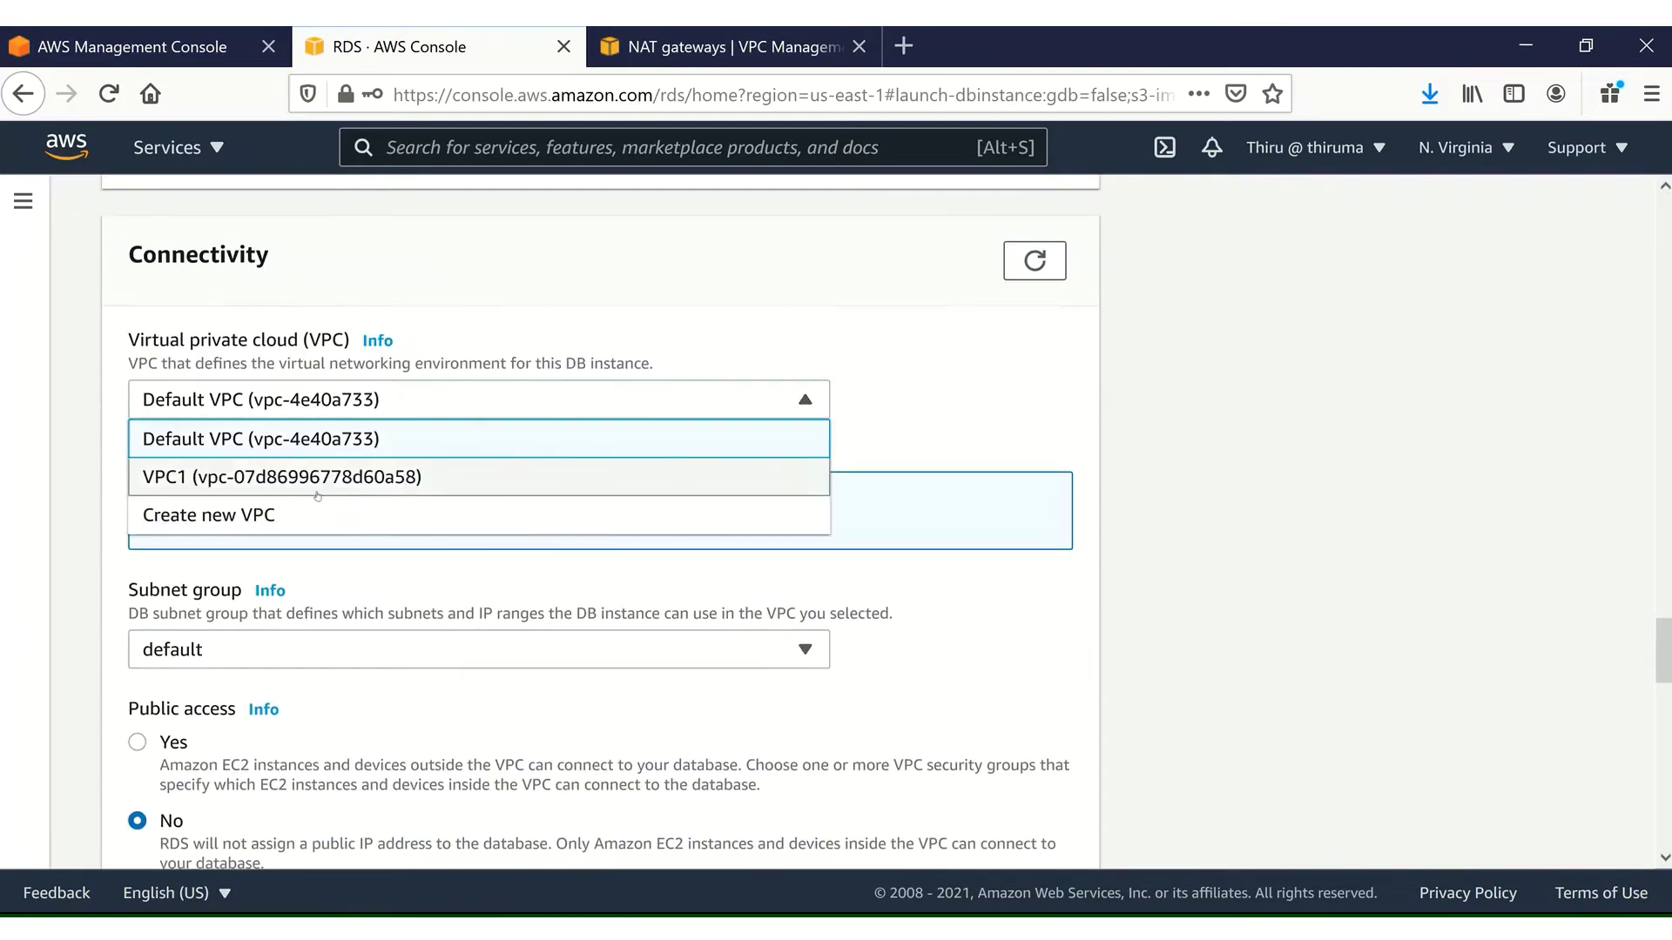
click(259, 478)
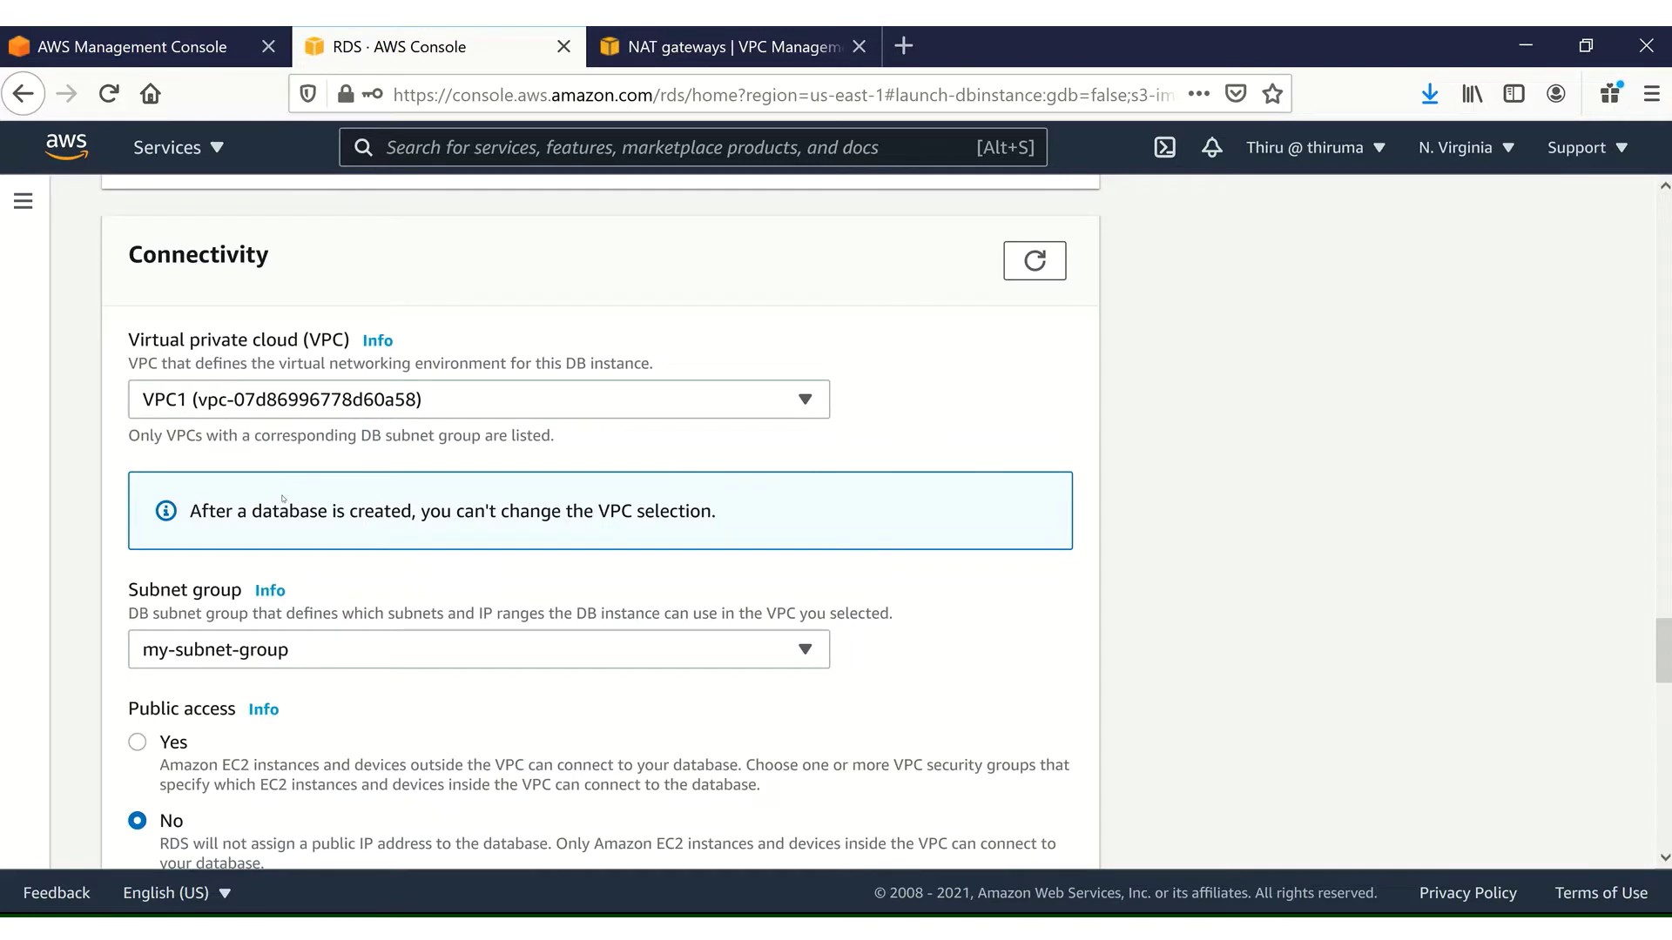
click(383, 645)
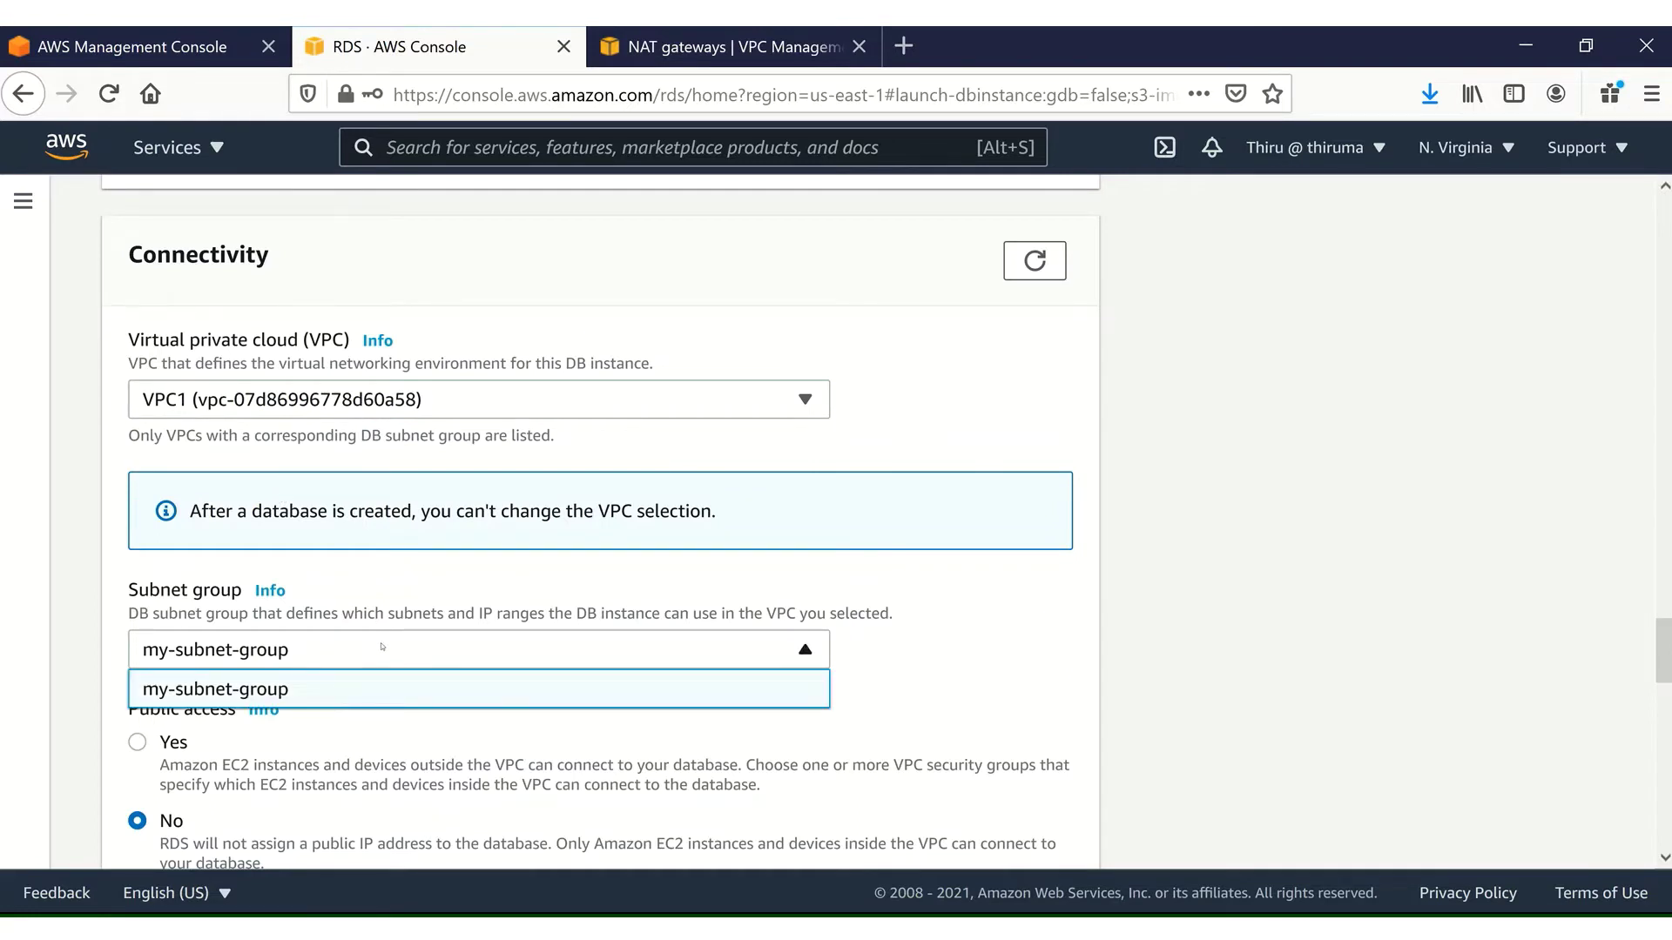
click(259, 683)
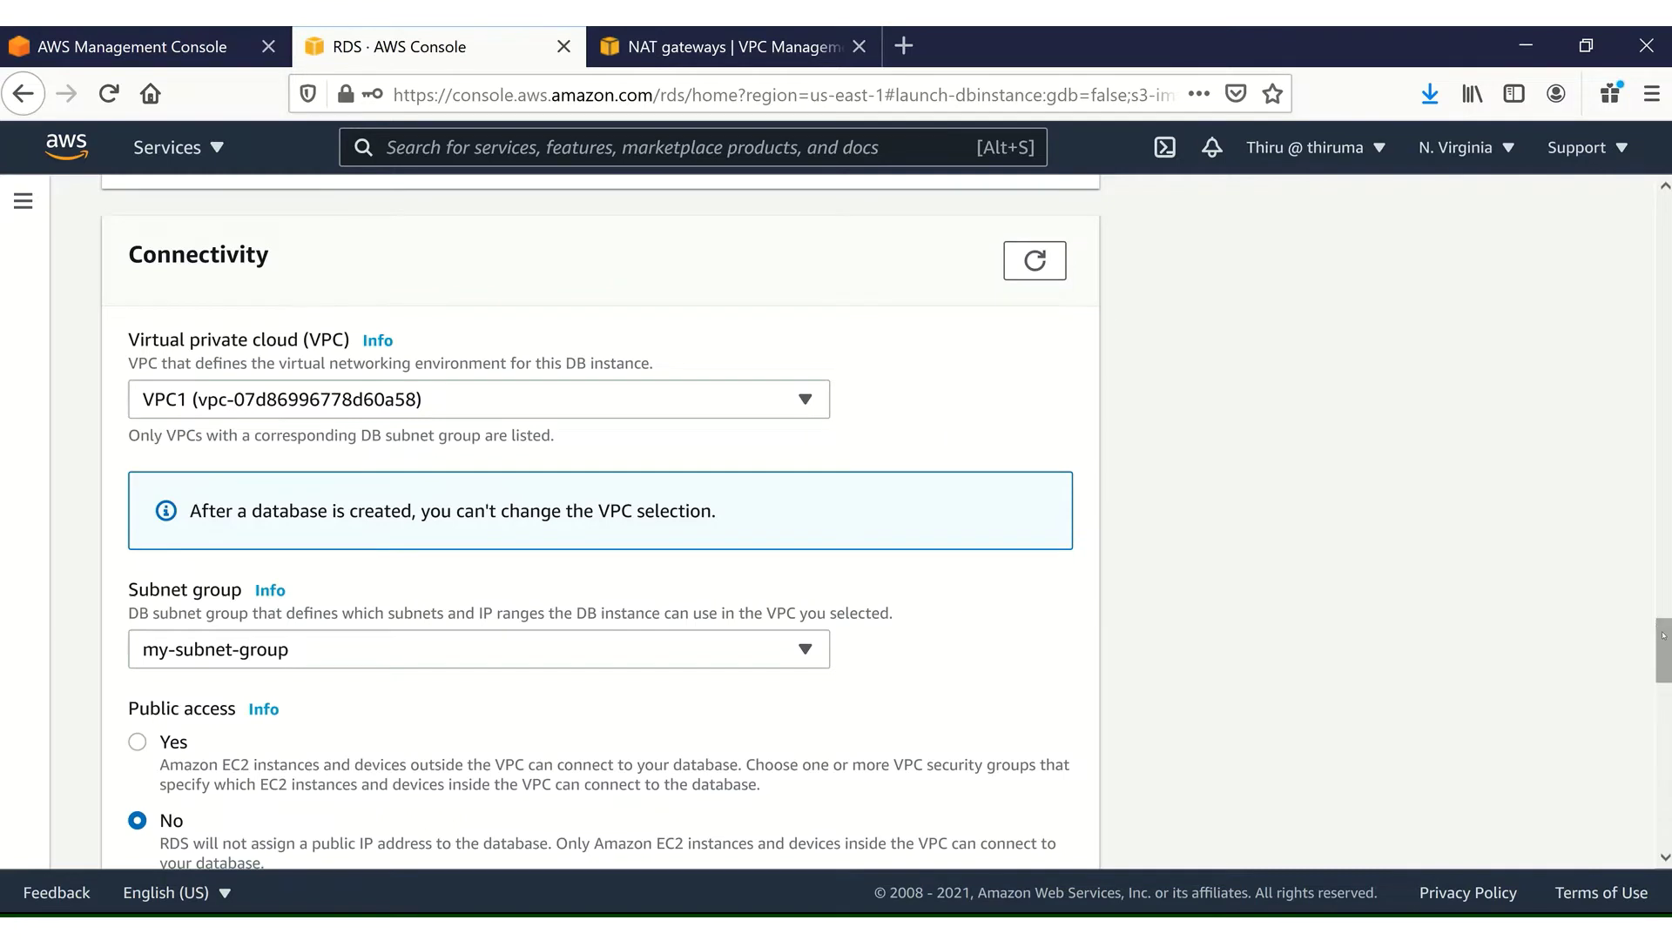
Choose to create a new VPC security group for the database and name it mysql-sg
drag(1663, 636, 1666, 671)
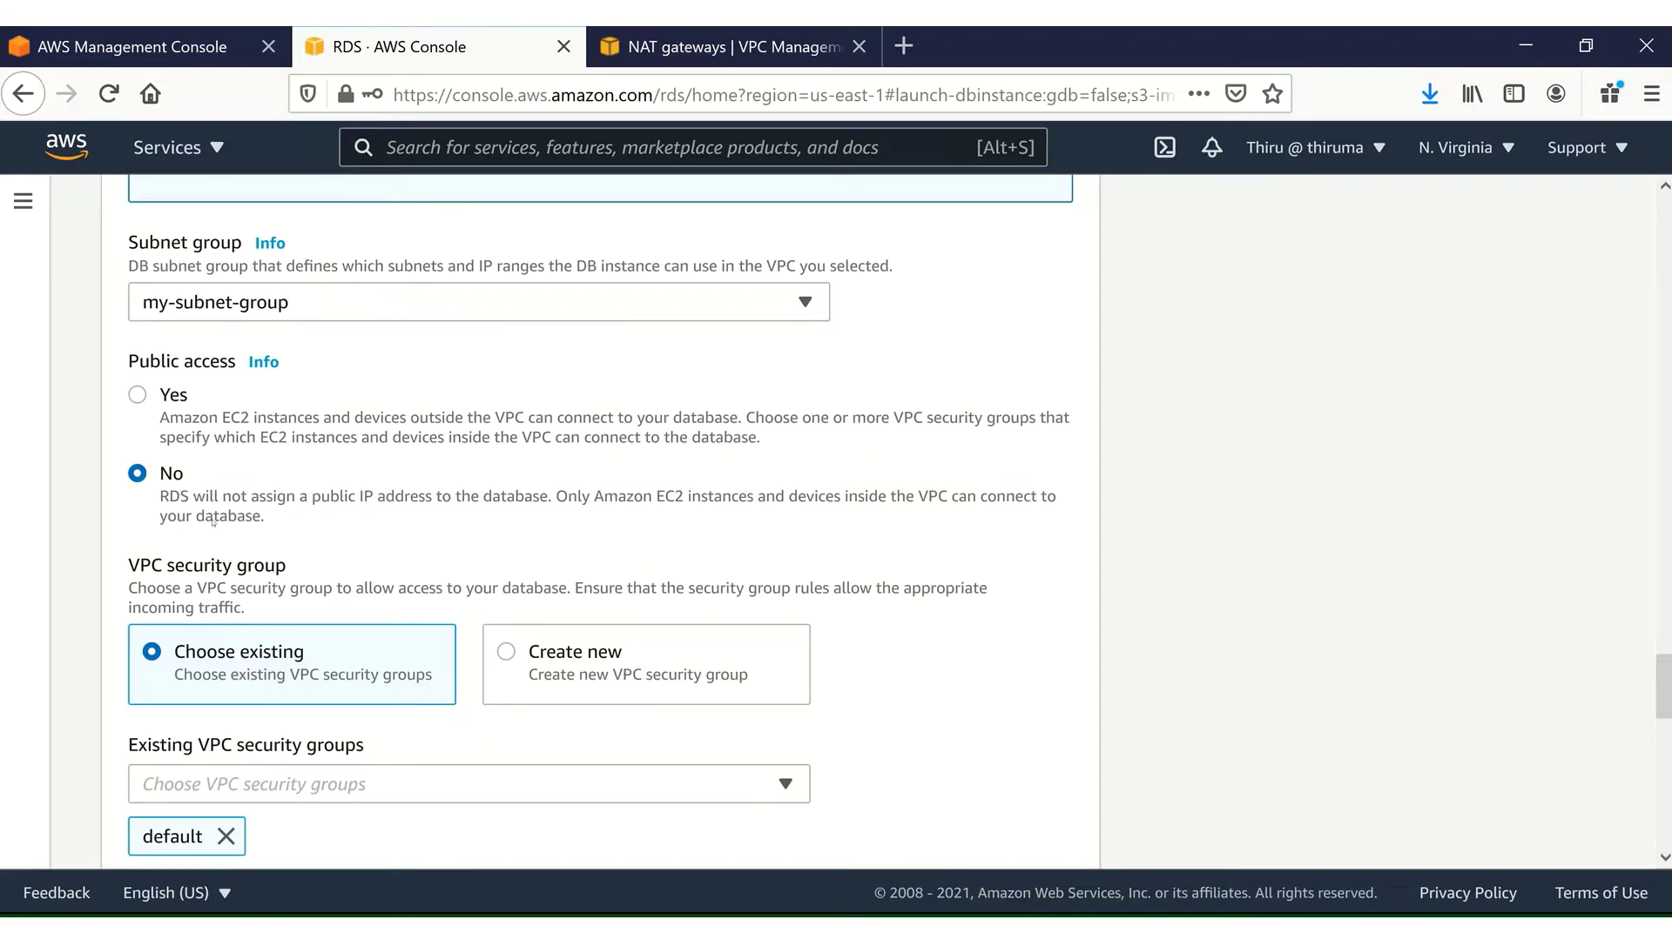
click(503, 652)
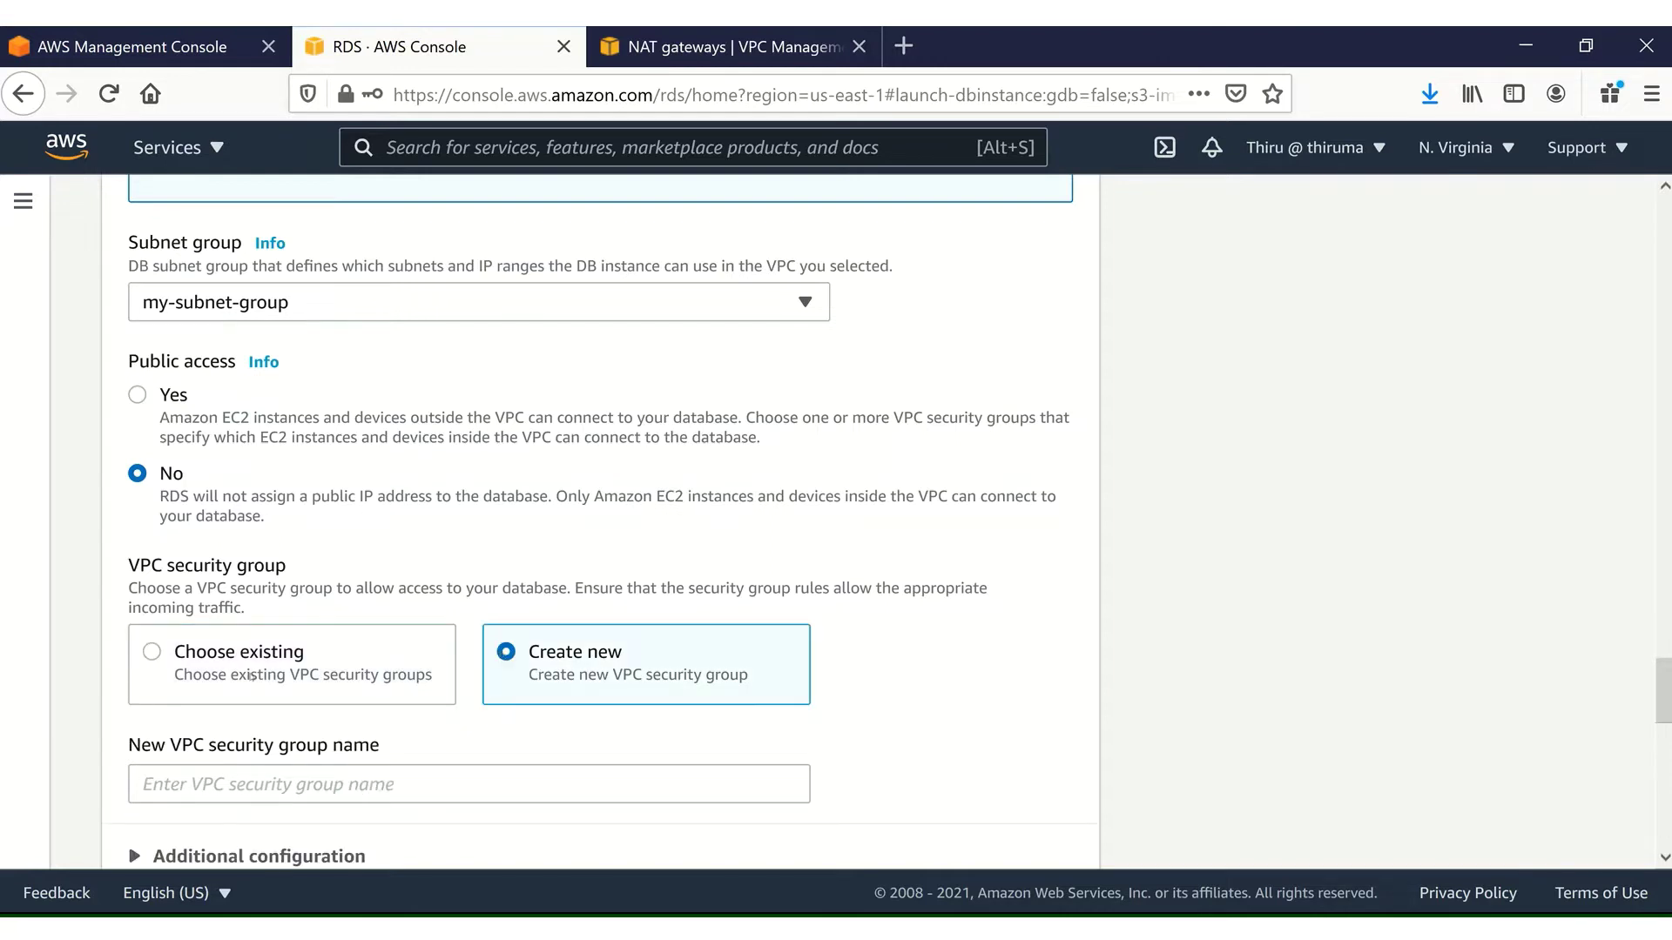
click(165, 783)
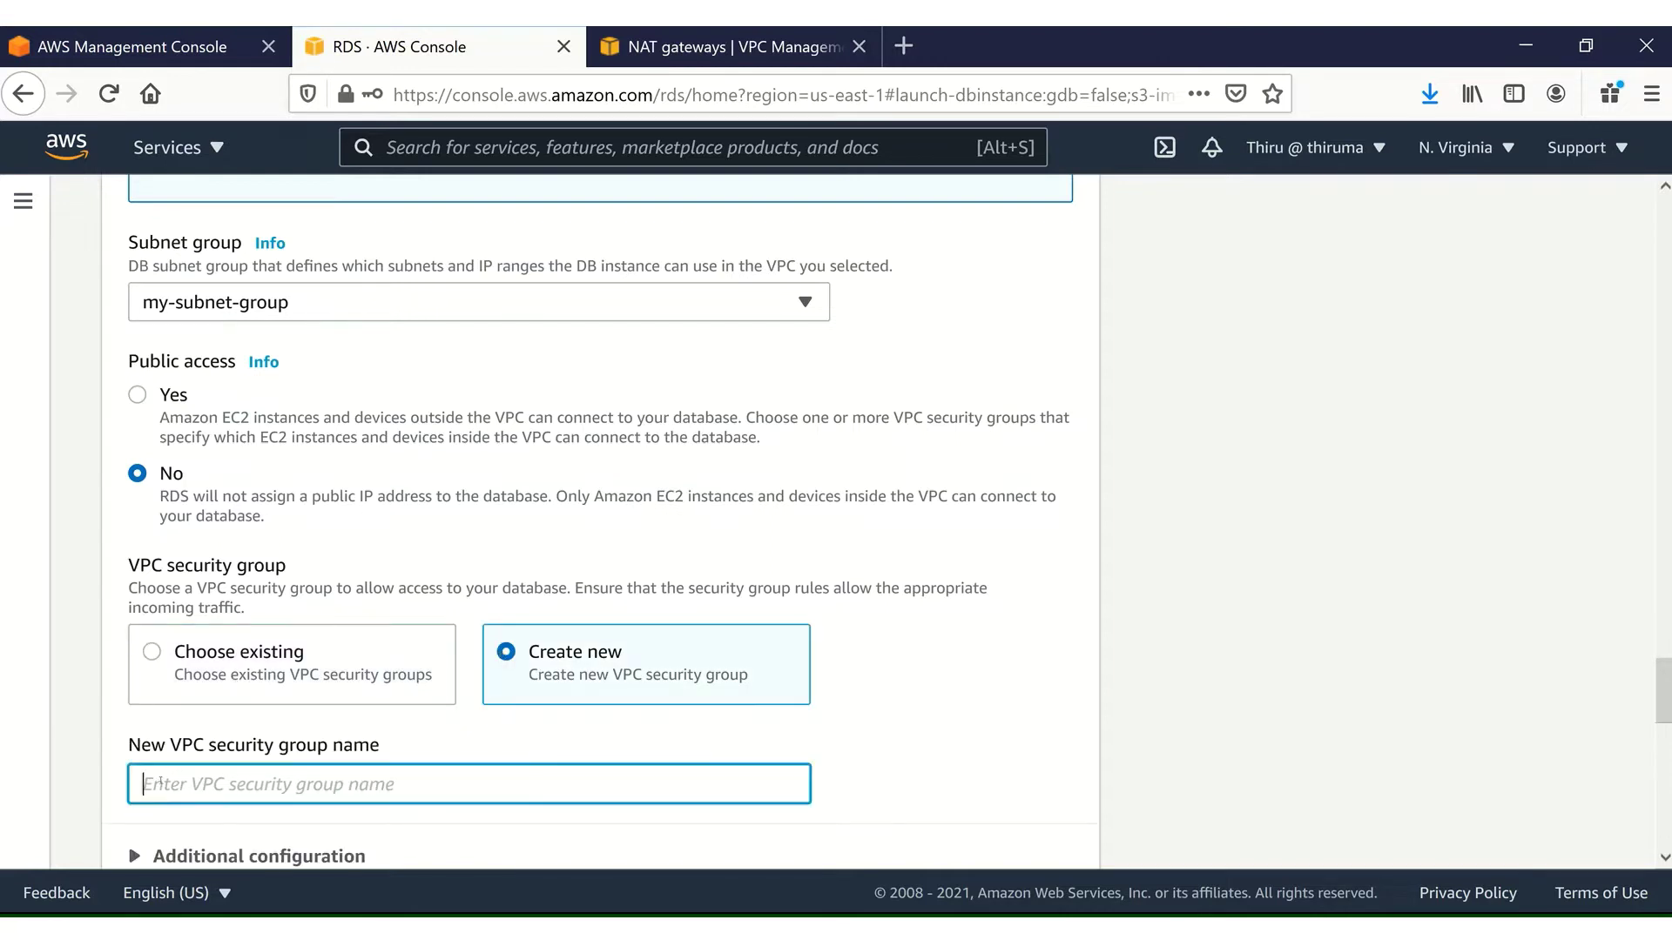
text(mysql-sg)
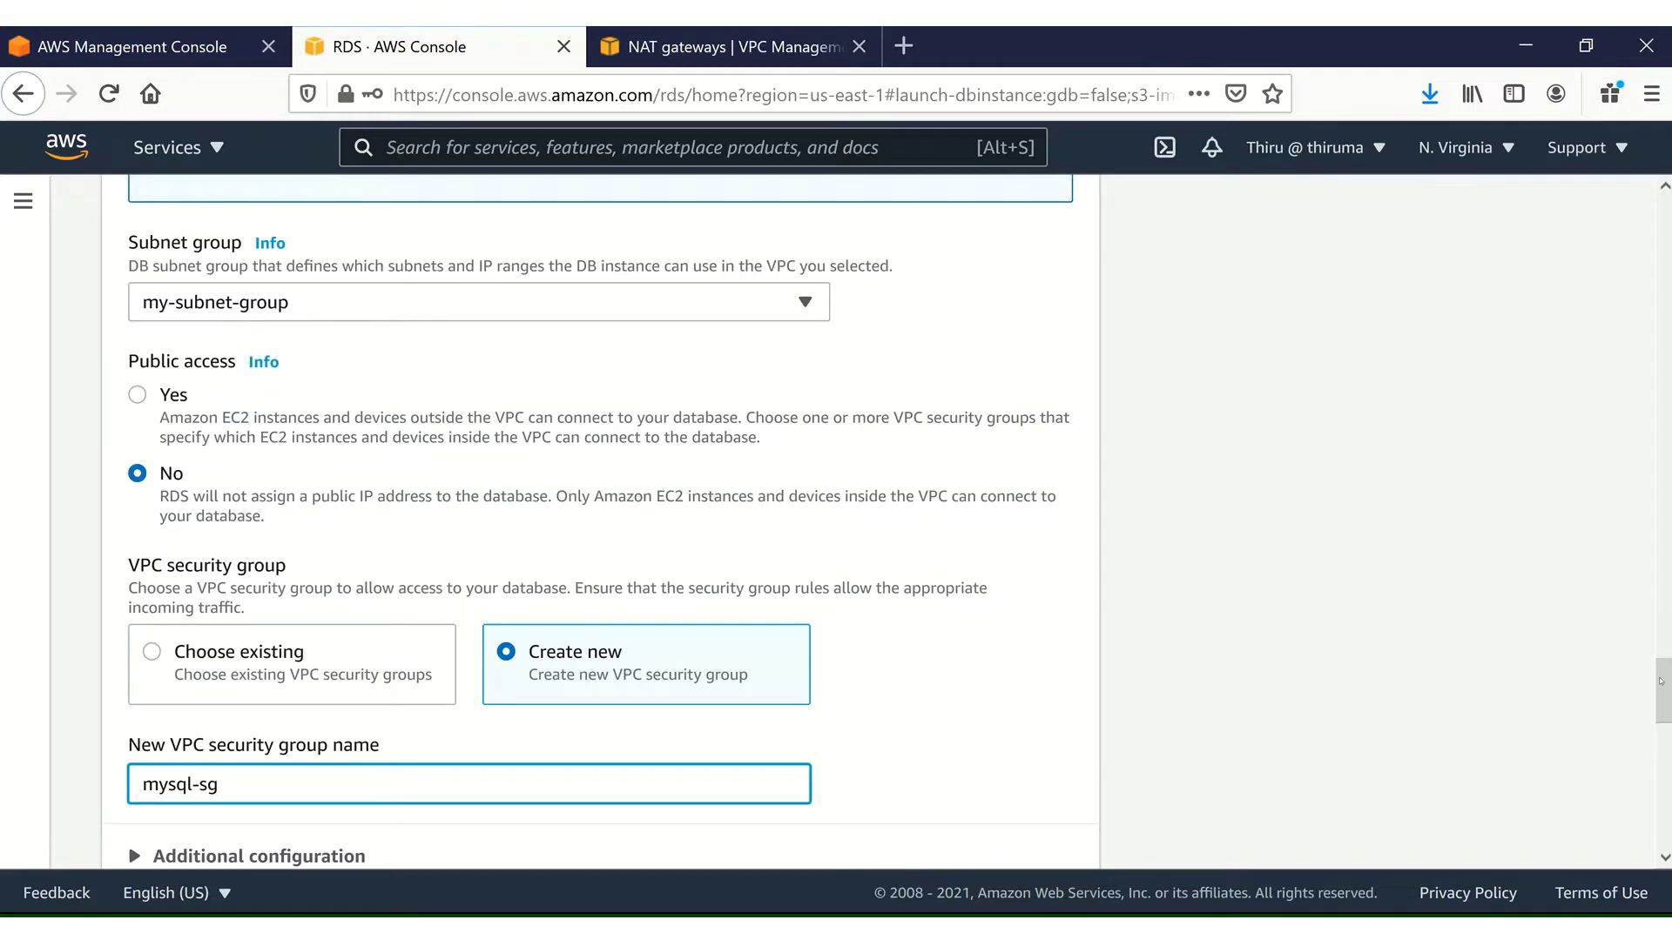
Expand the additional connectivity configuration to check the database port, and select Password and IAM database authentication
scroll(1503, 717, down, 5)
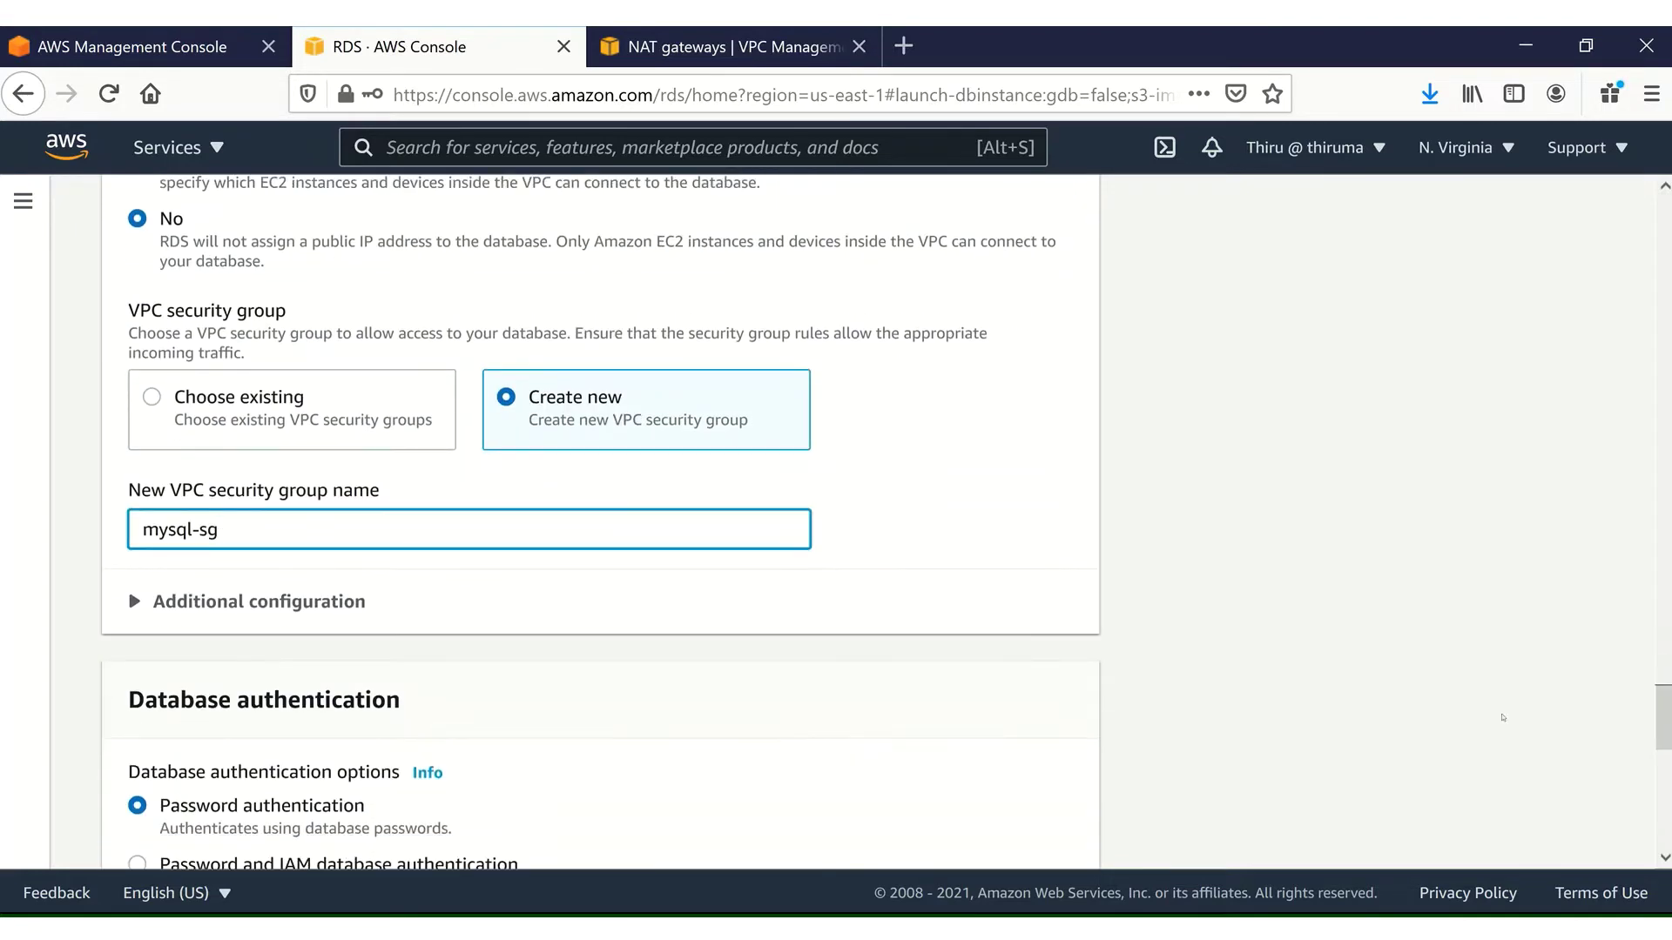
click(142, 607)
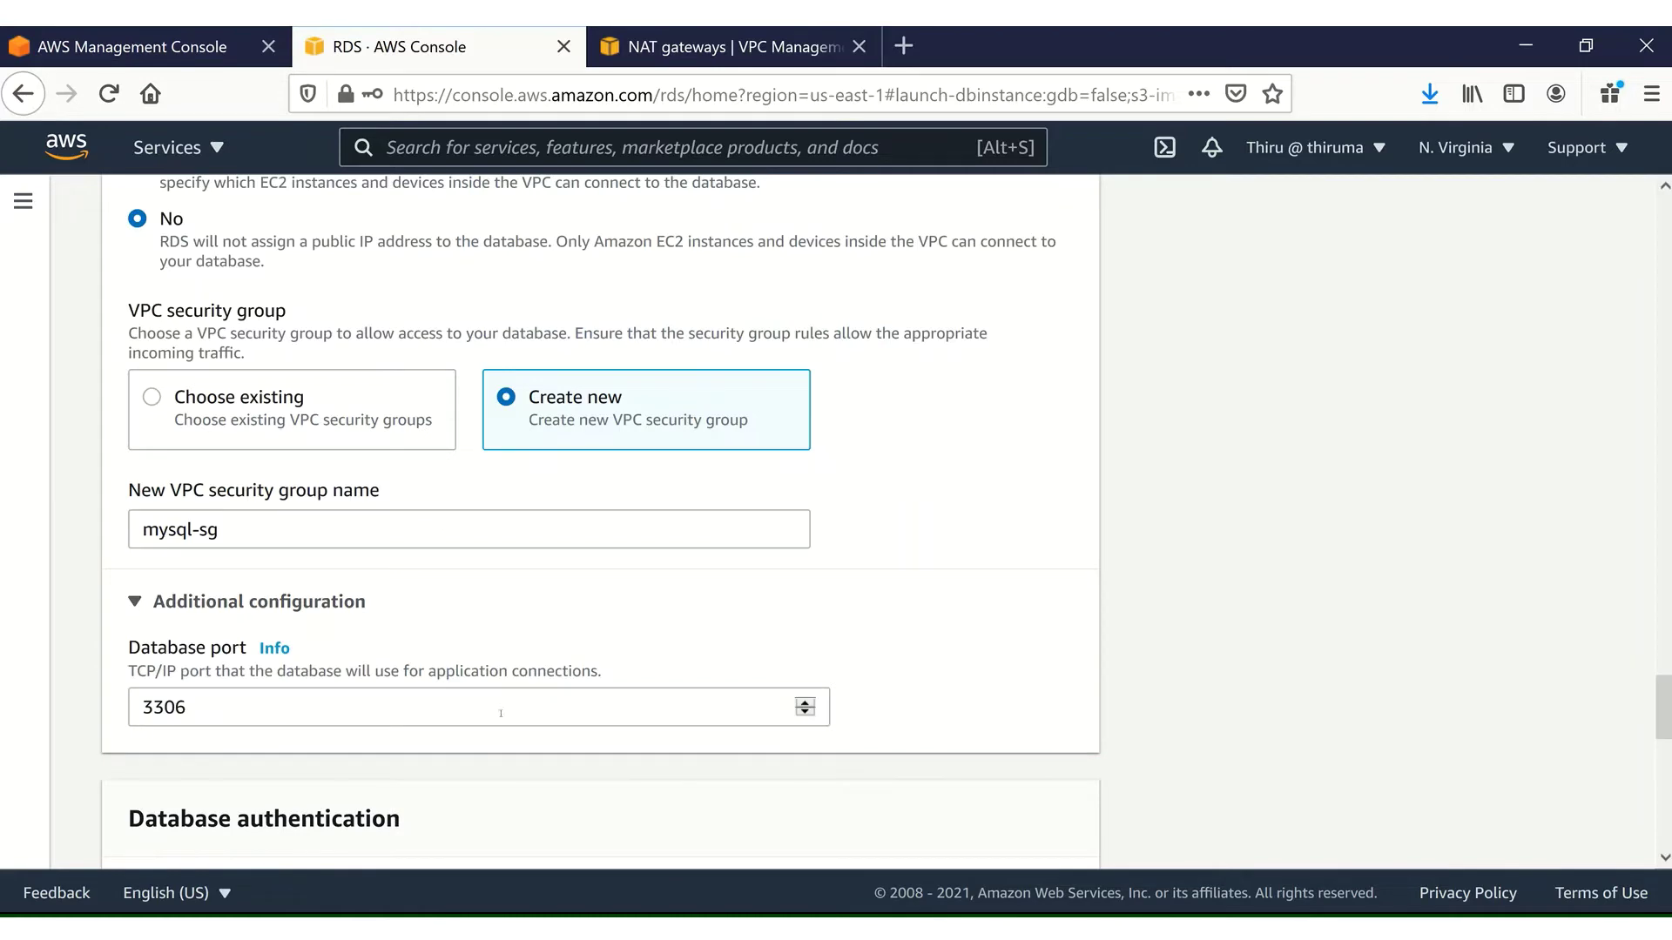
drag(1665, 705, 1667, 750)
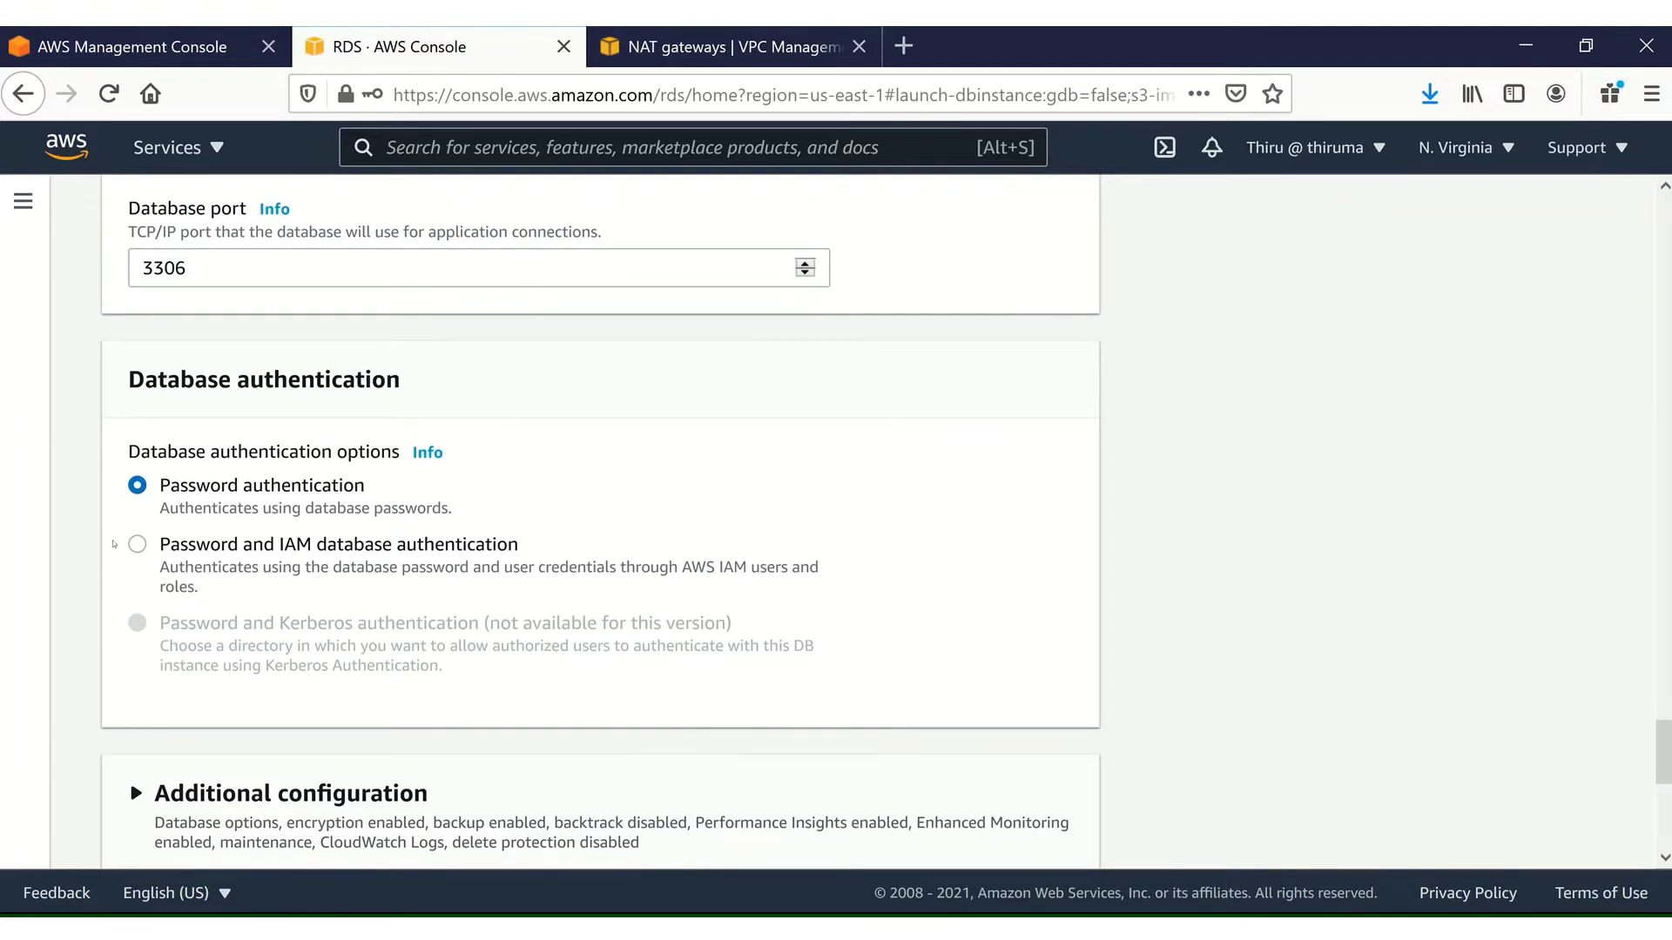
click(141, 547)
Expand the additional configuration below database authentication and disable automatic backups
drag(1664, 749, 1667, 784)
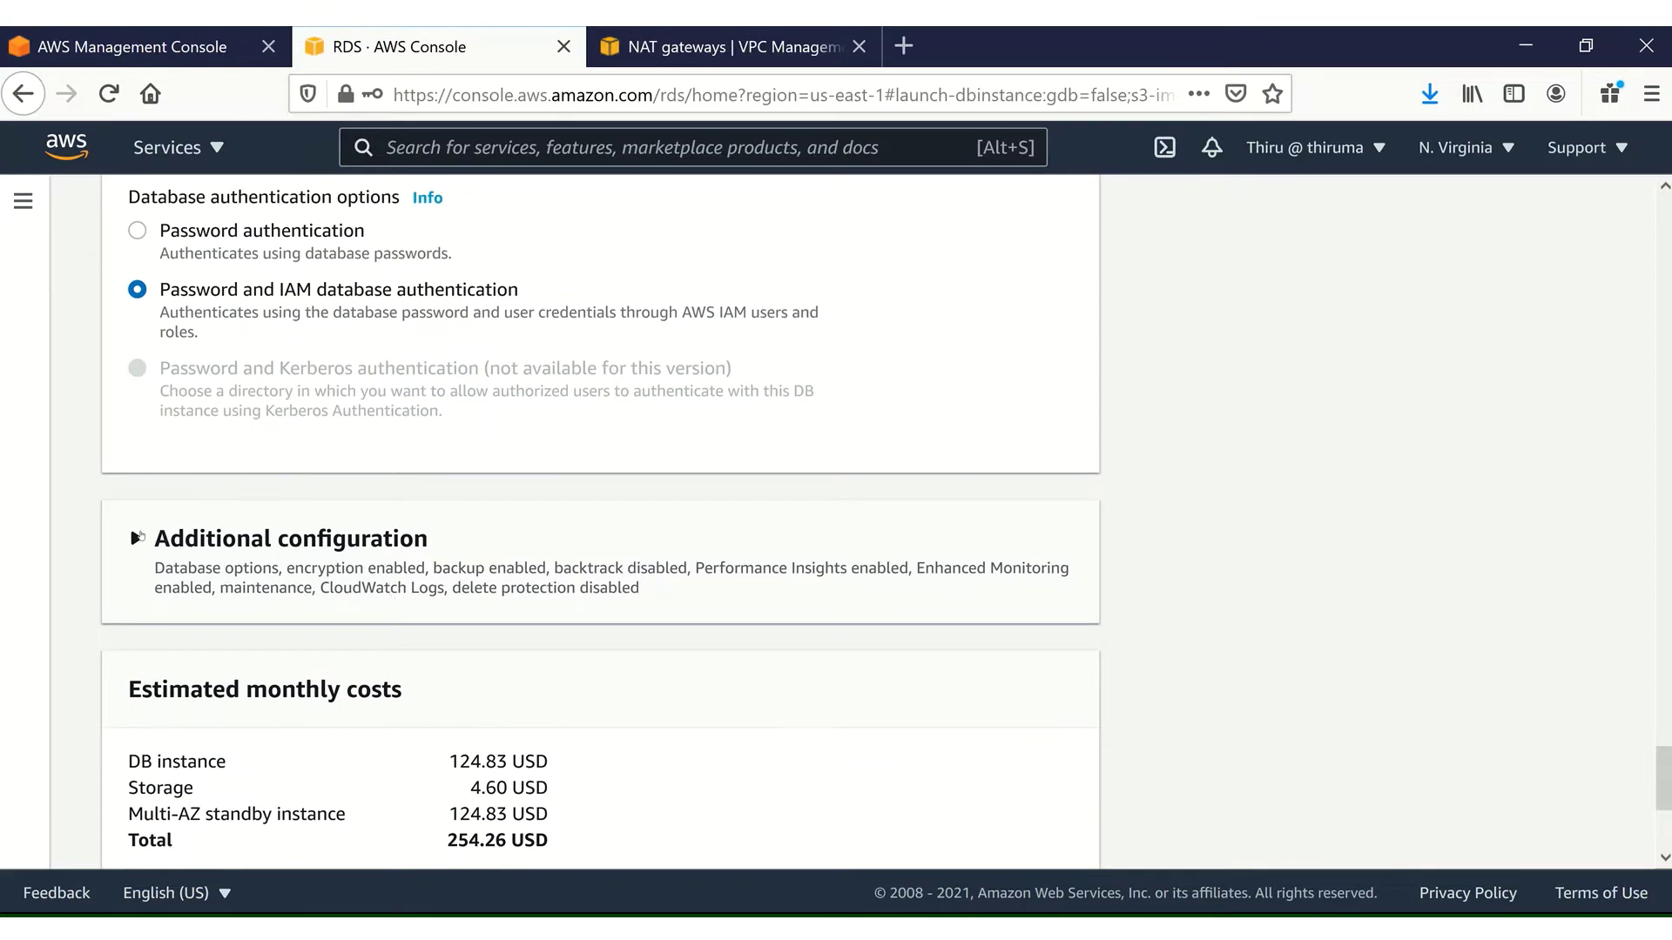
click(138, 538)
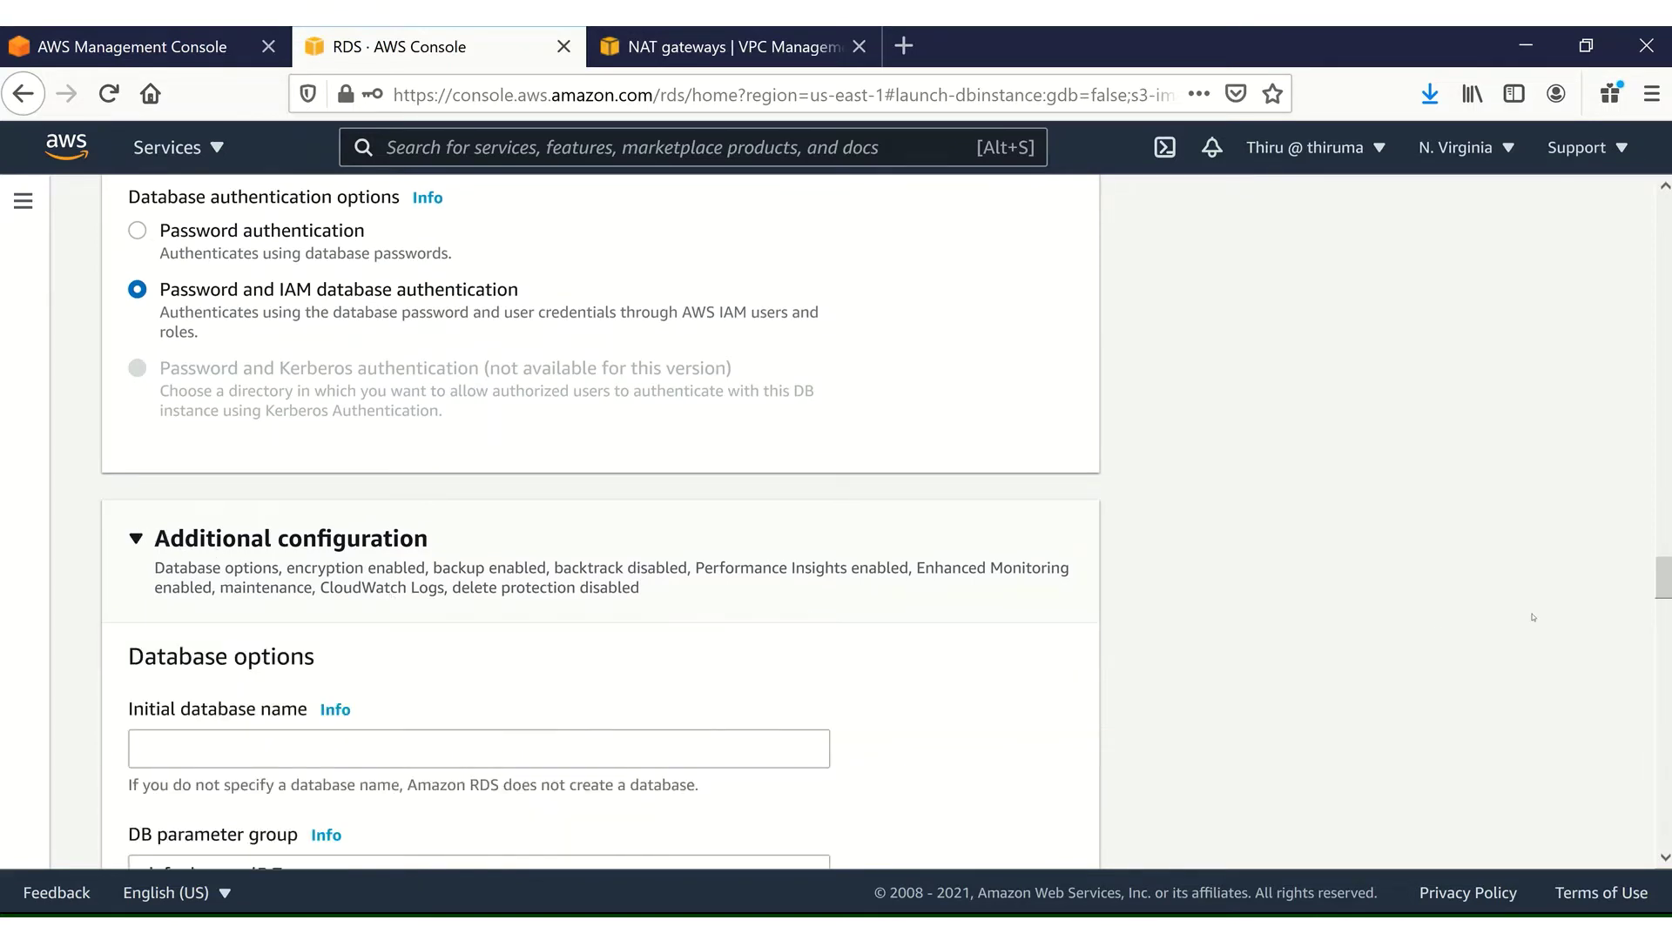
drag(1655, 584, 1664, 613)
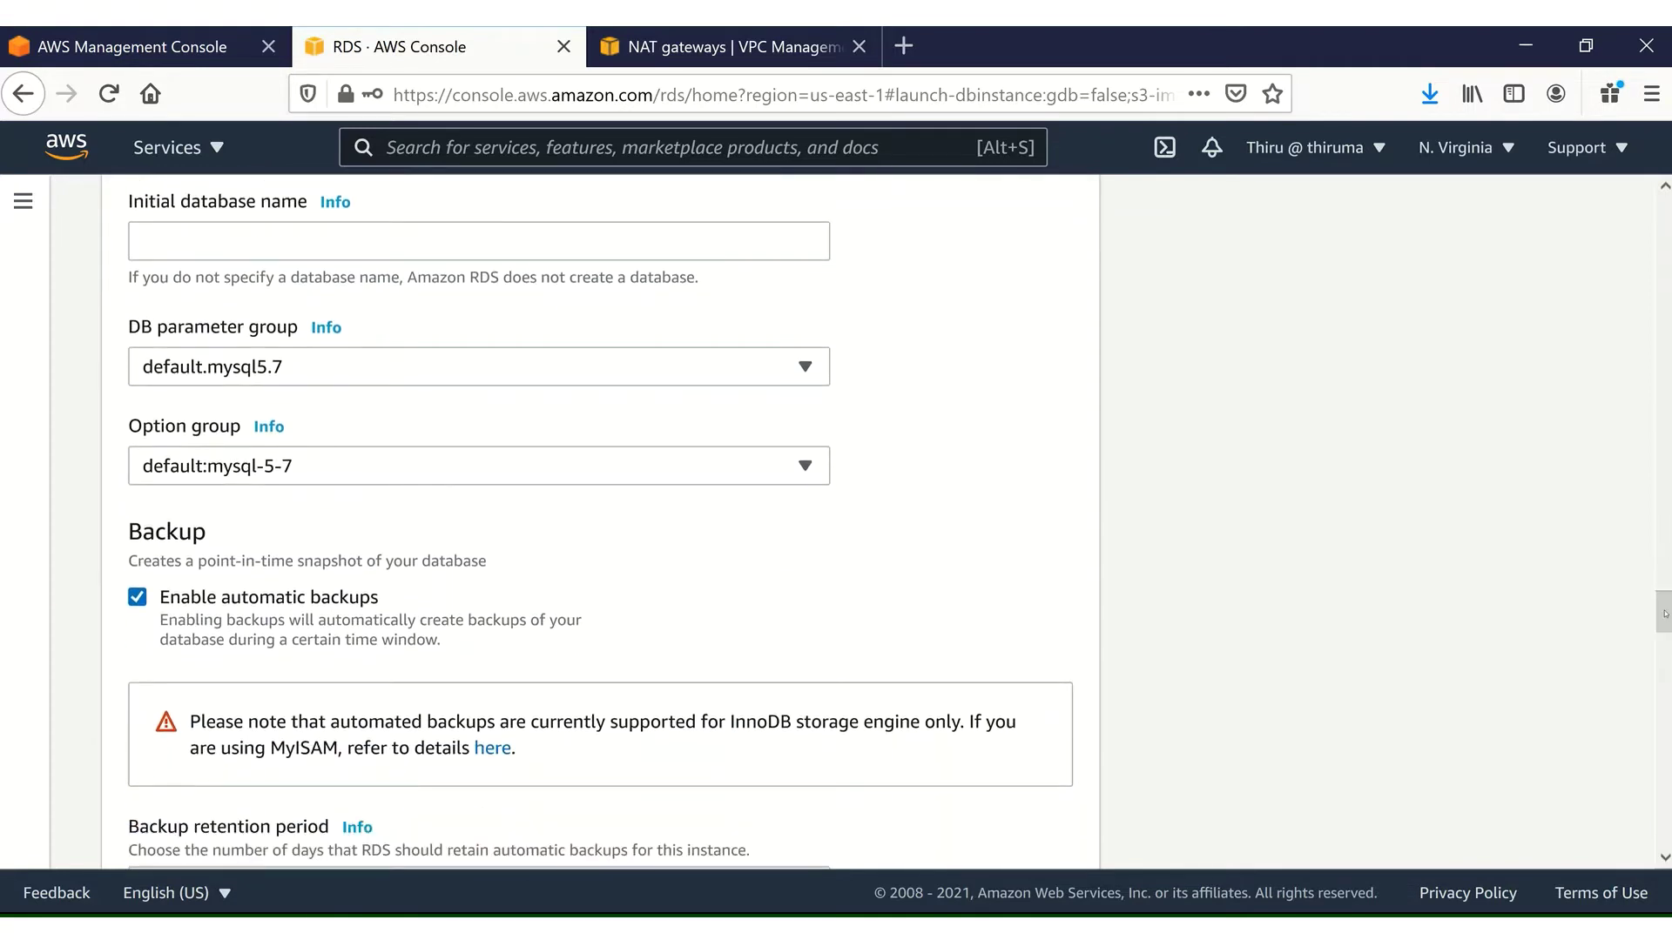
click(136, 597)
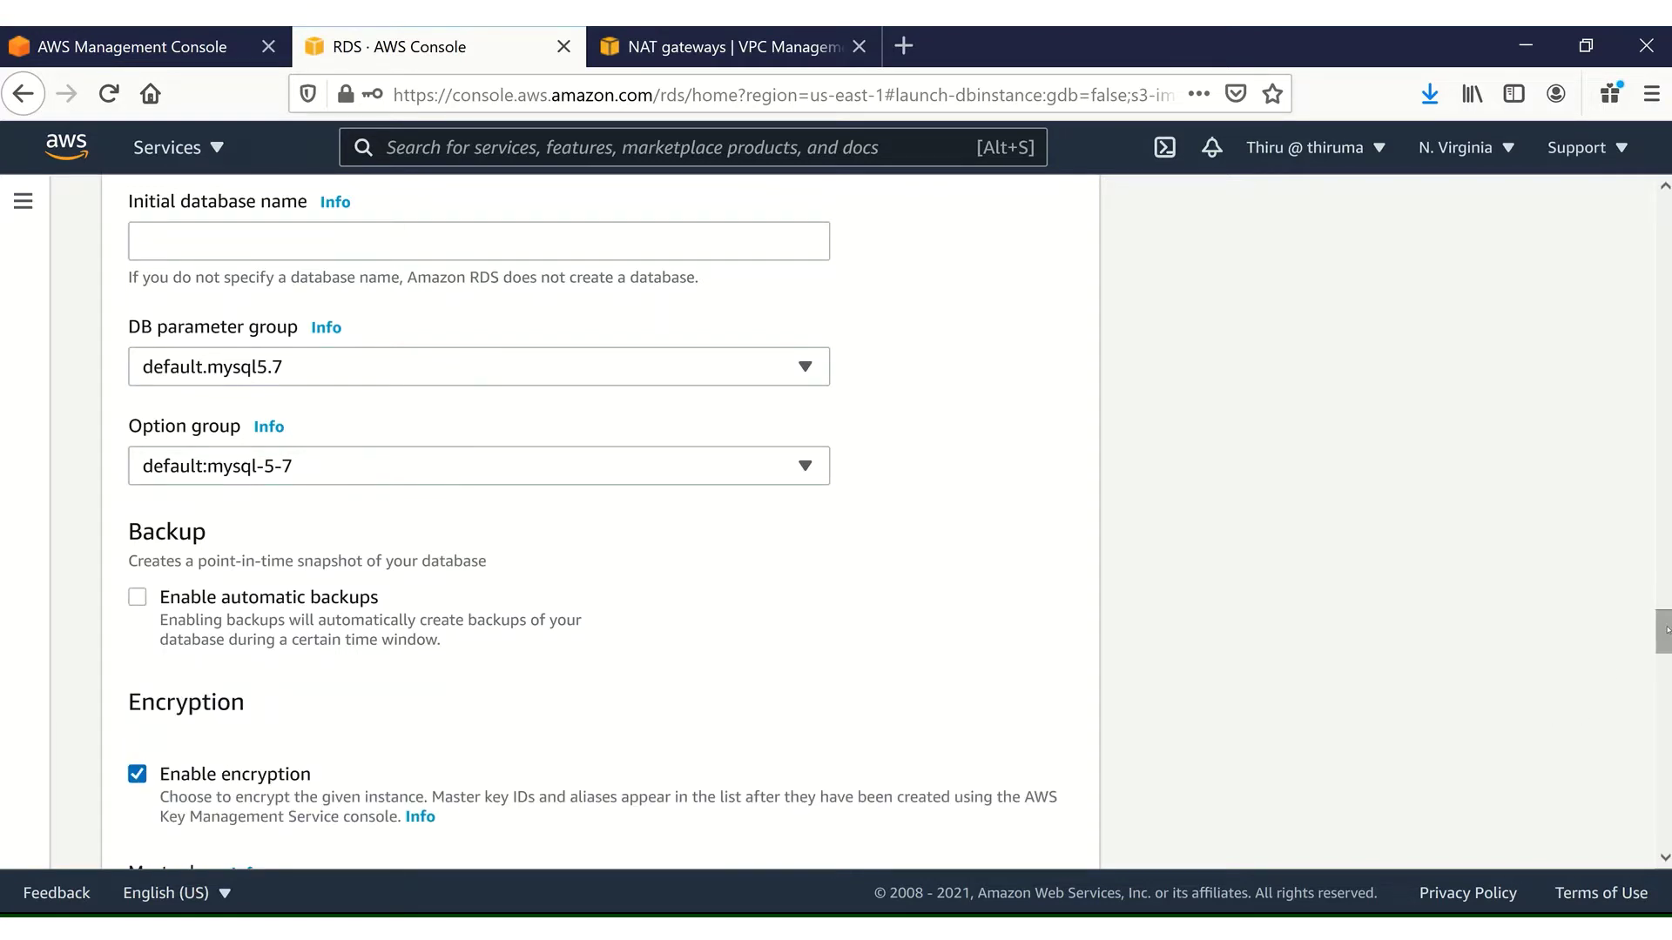
Disable Performance Insights and Enhanced monitoring in the additional configuration
drag(1666, 628, 1666, 659)
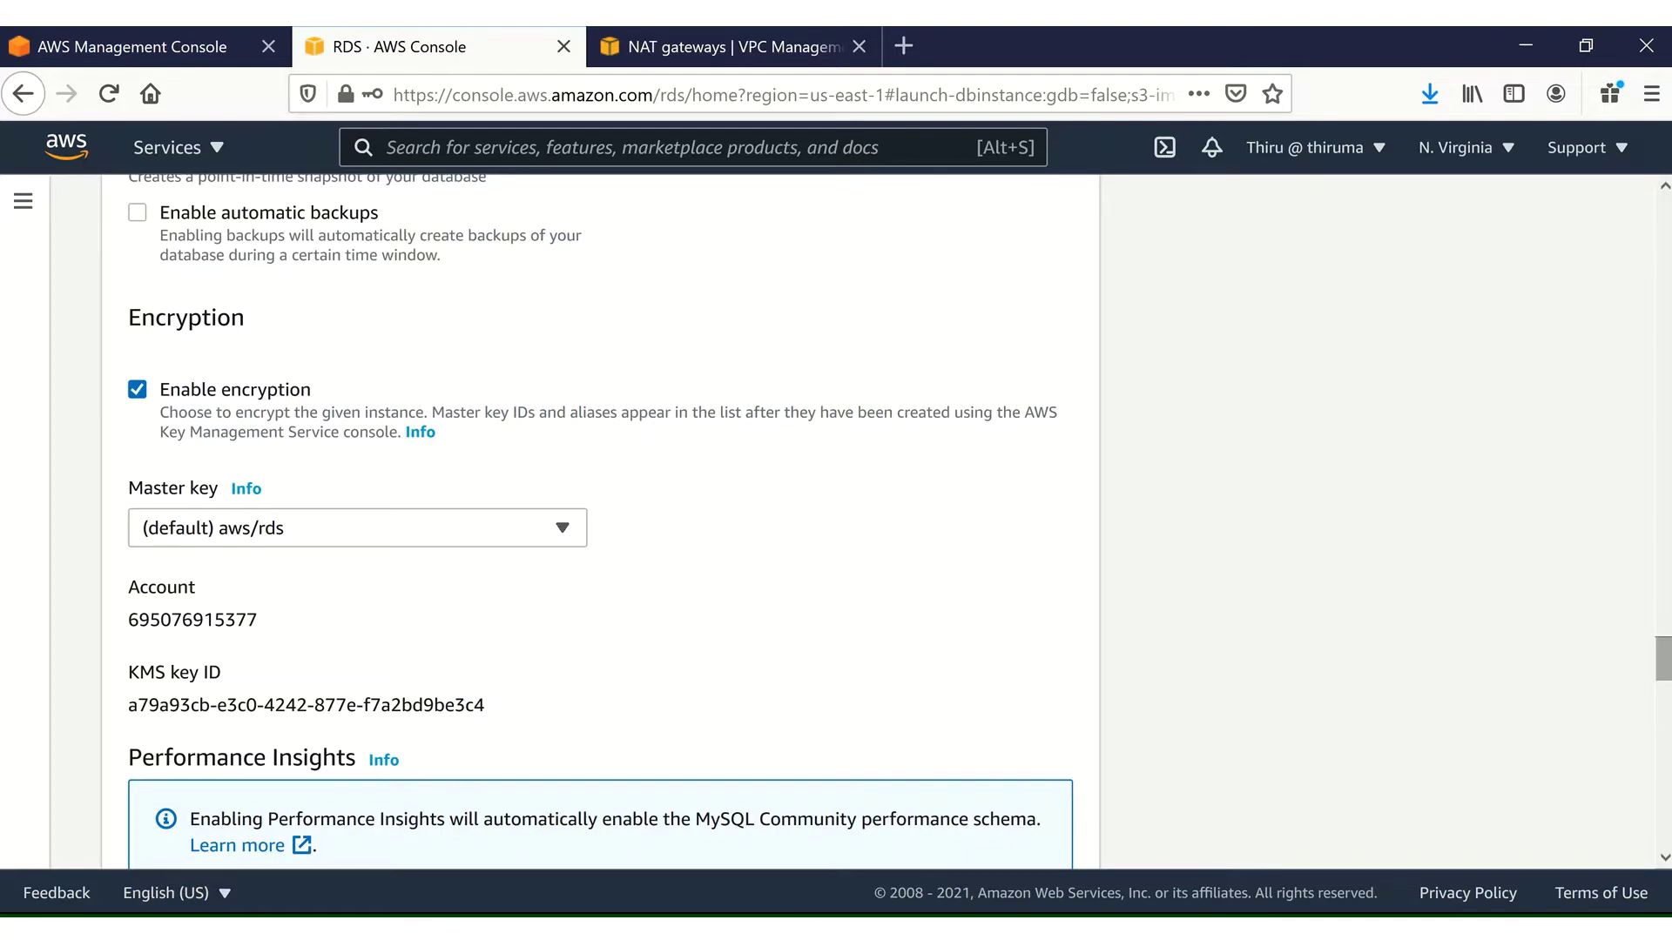
scroll(1663, 659, down, 5)
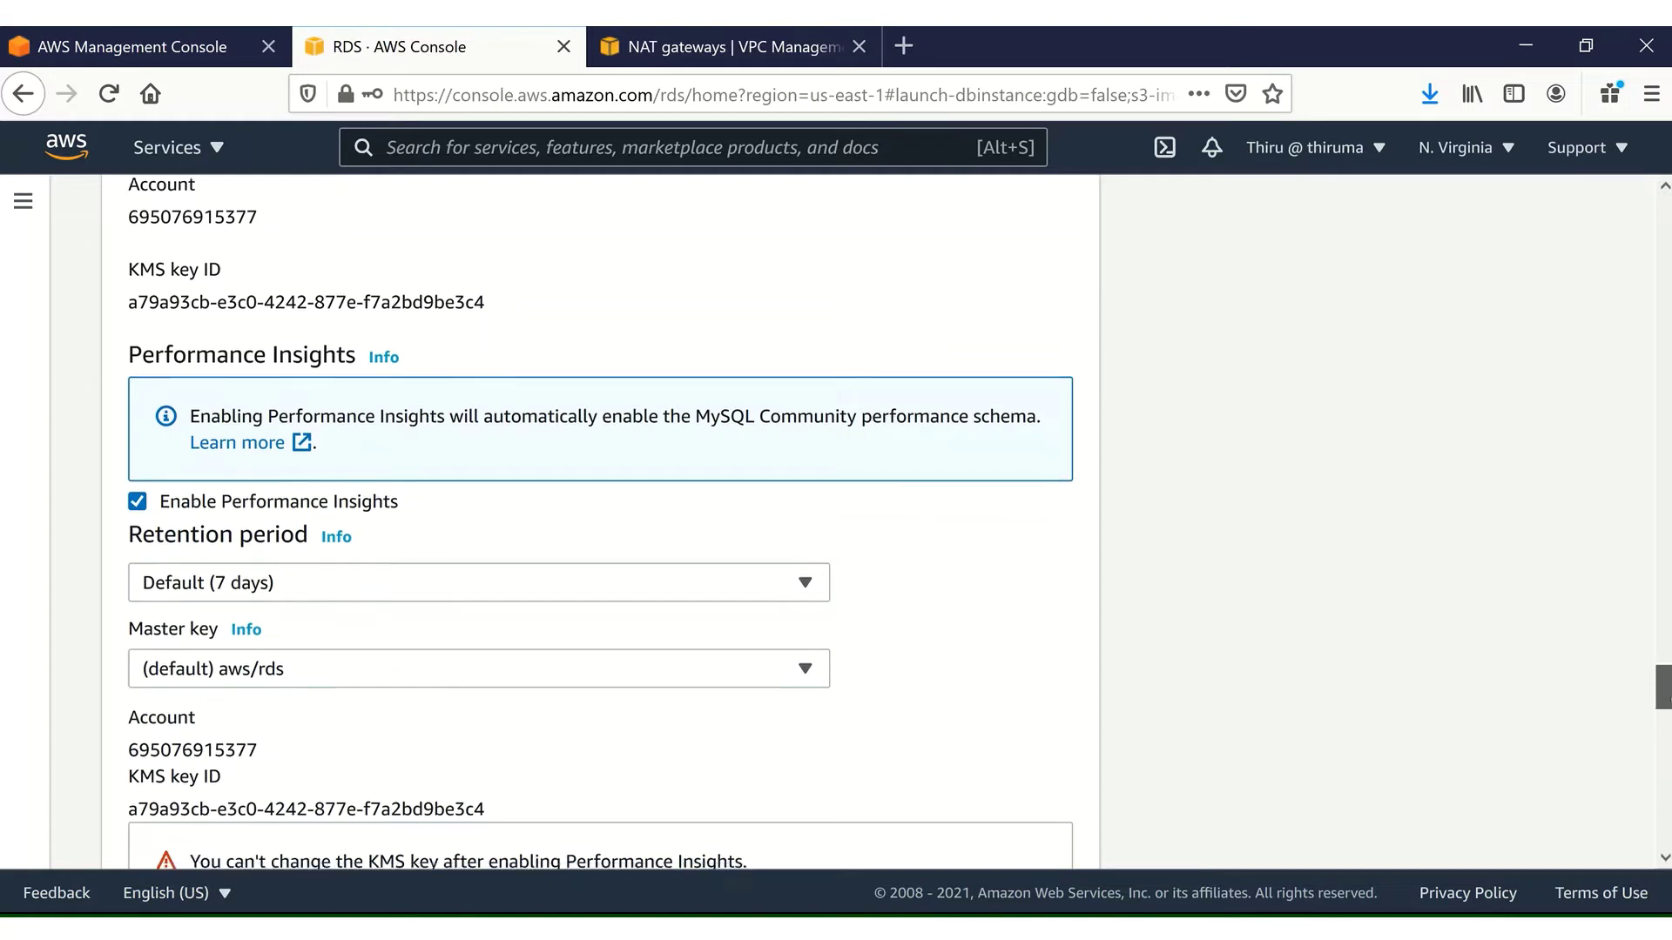
scroll(1663, 688, down, 1)
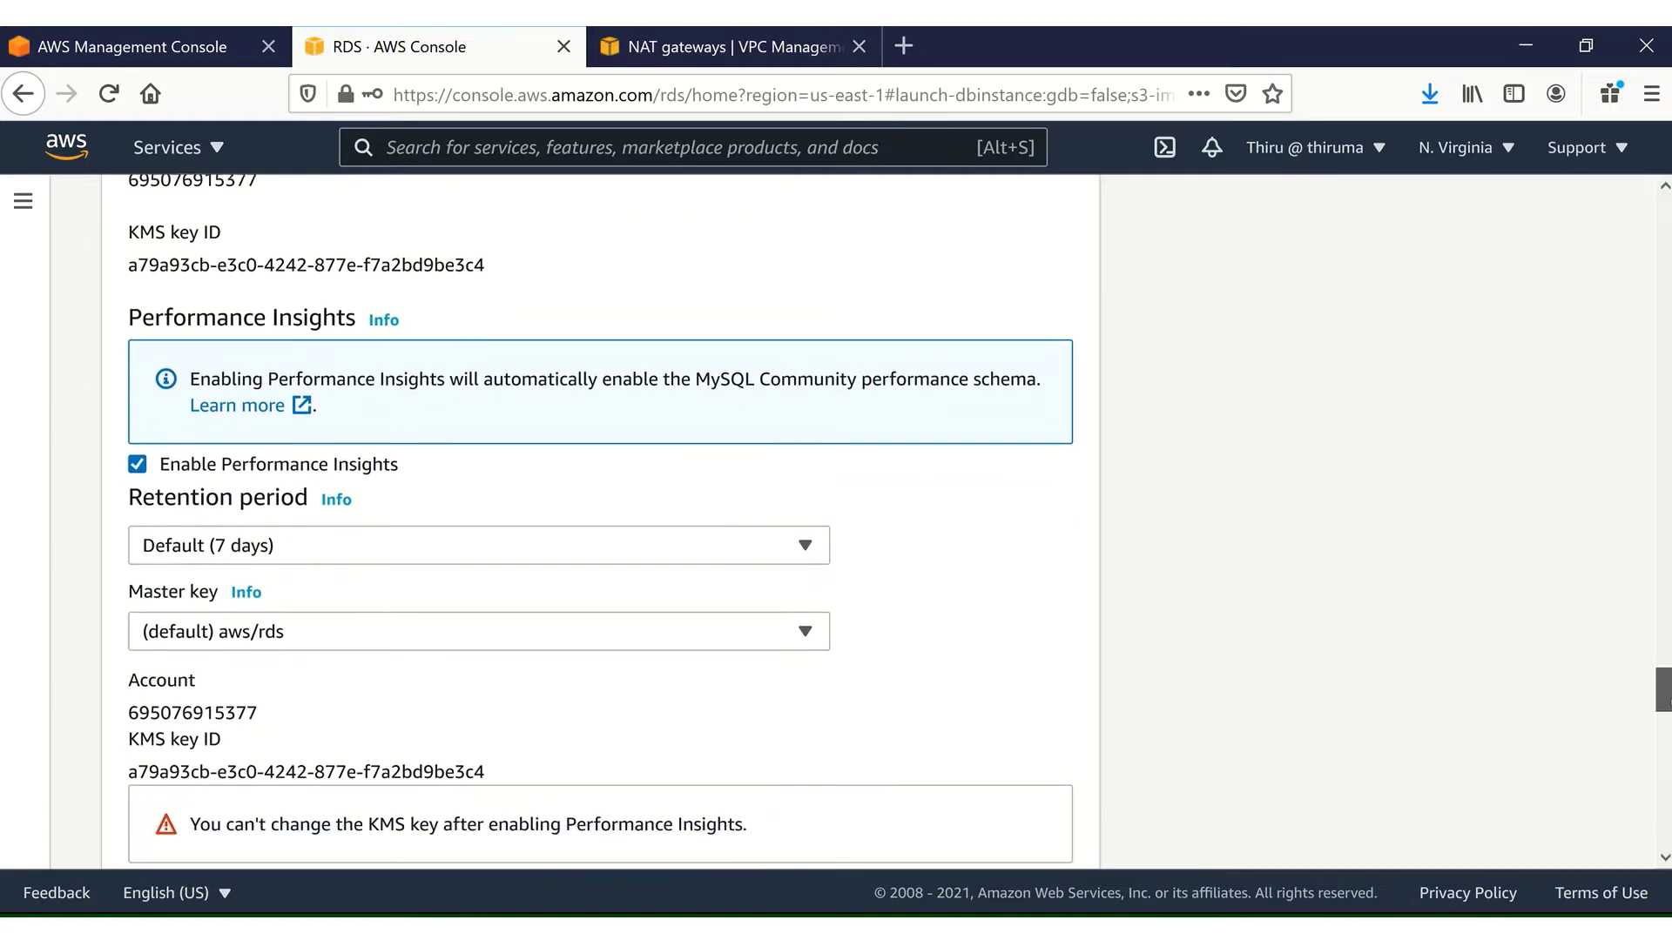
click(138, 464)
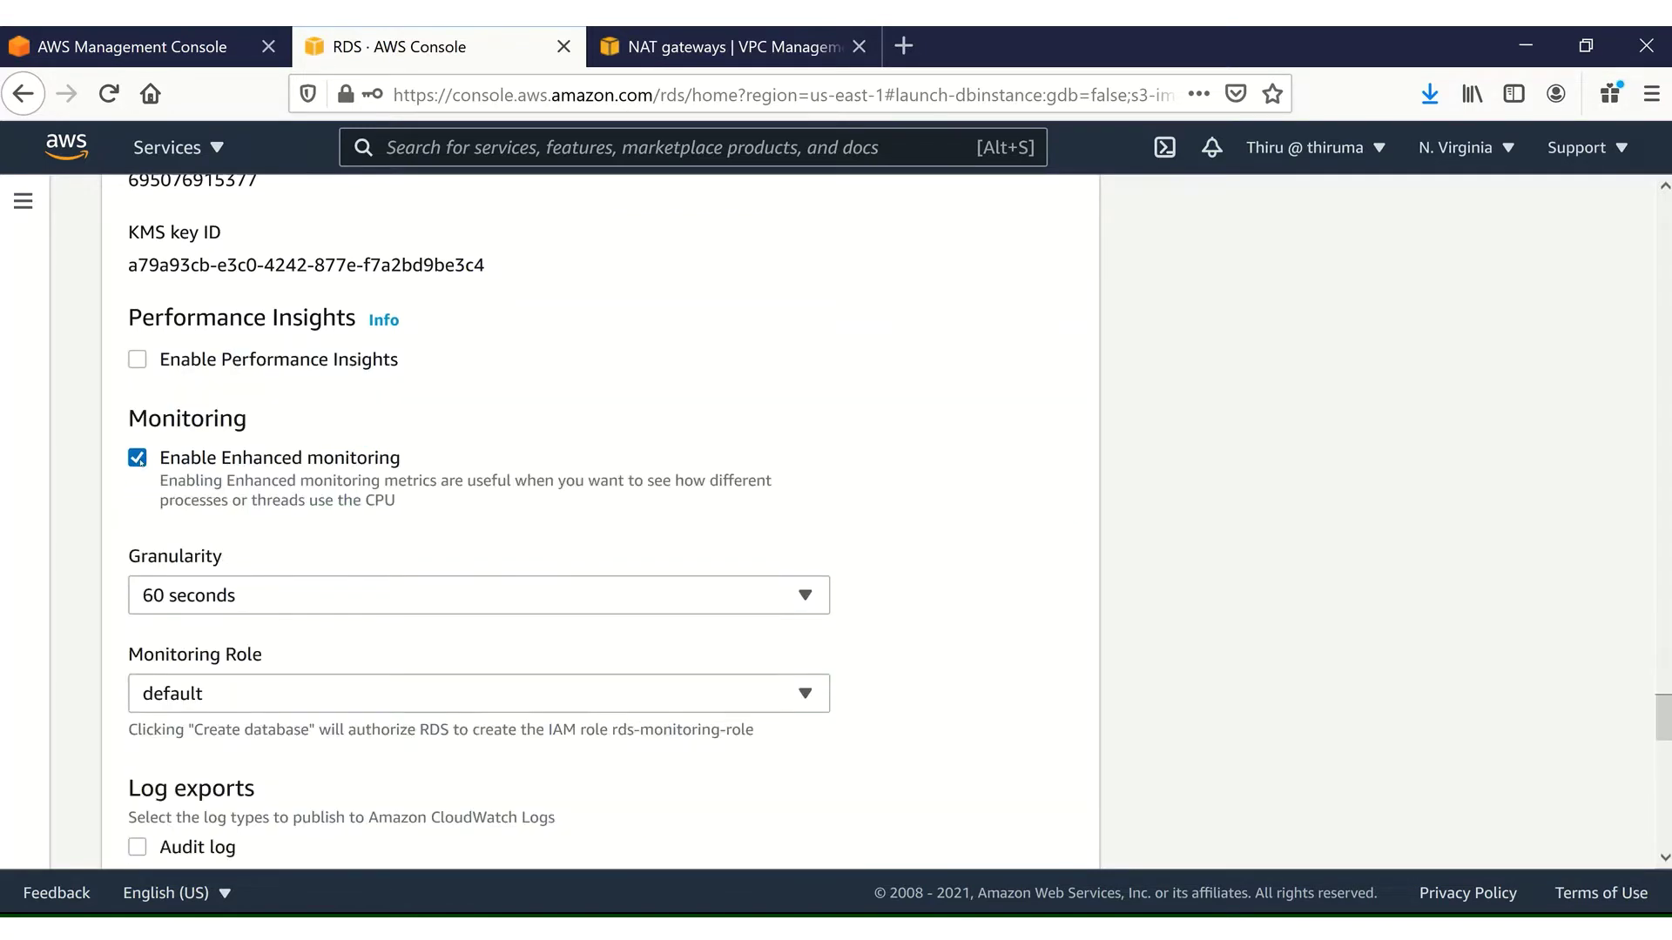
click(138, 459)
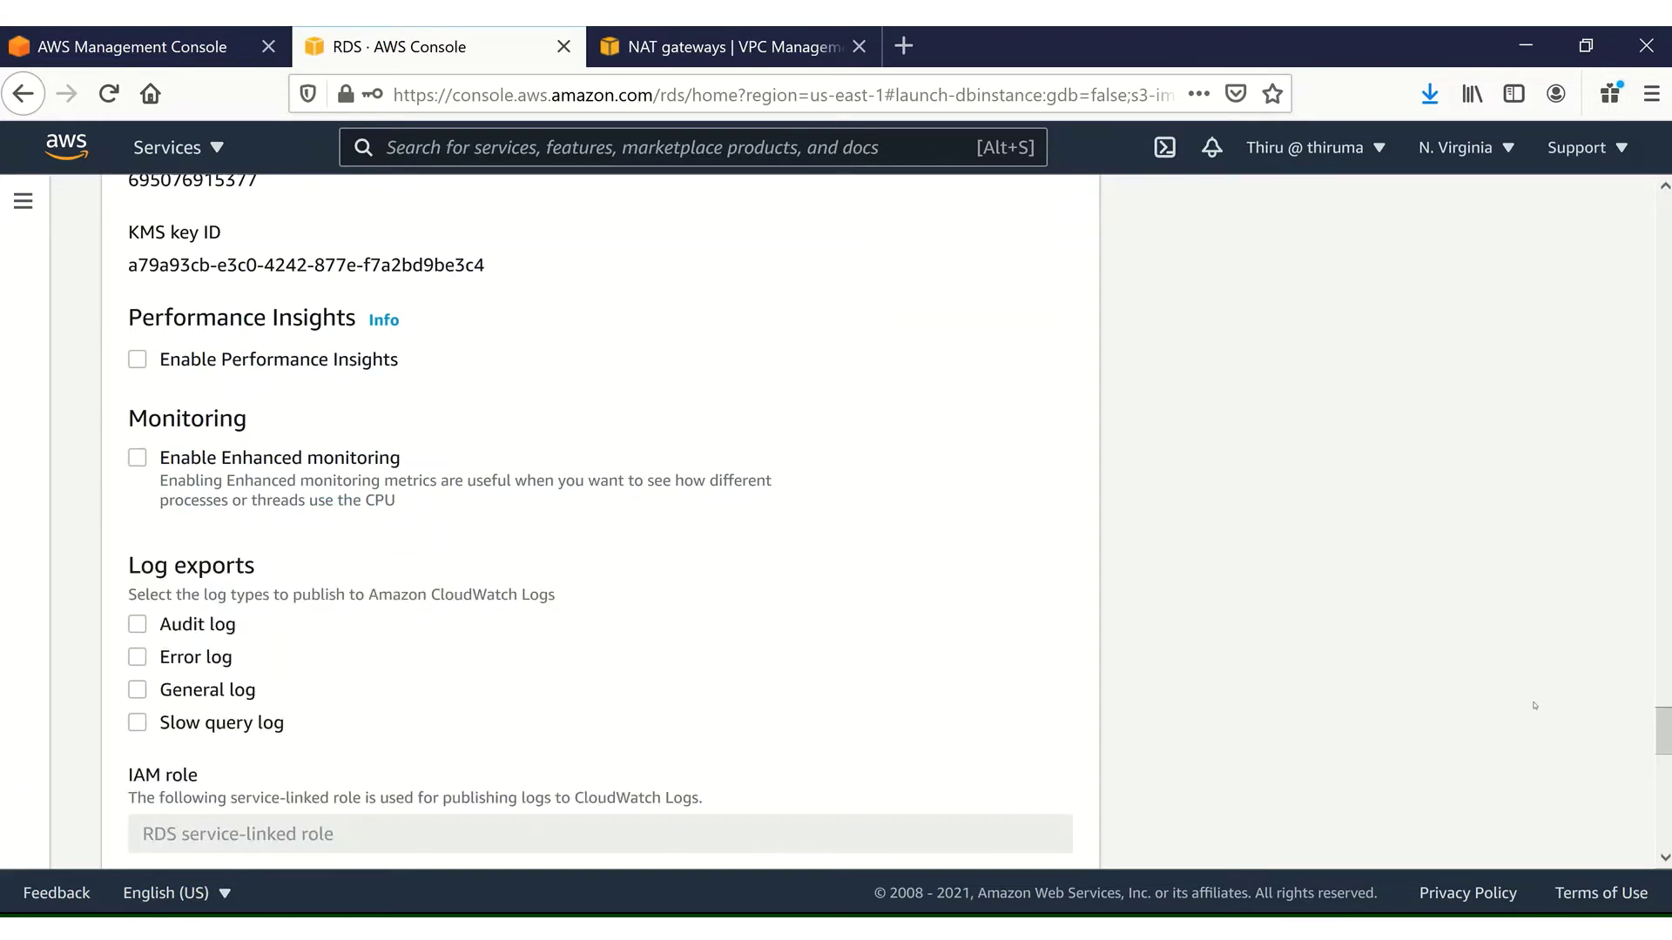
Review the log exports, maintenance, deletion protection and estimated monthly costs of the new database
drag(1654, 727, 1661, 754)
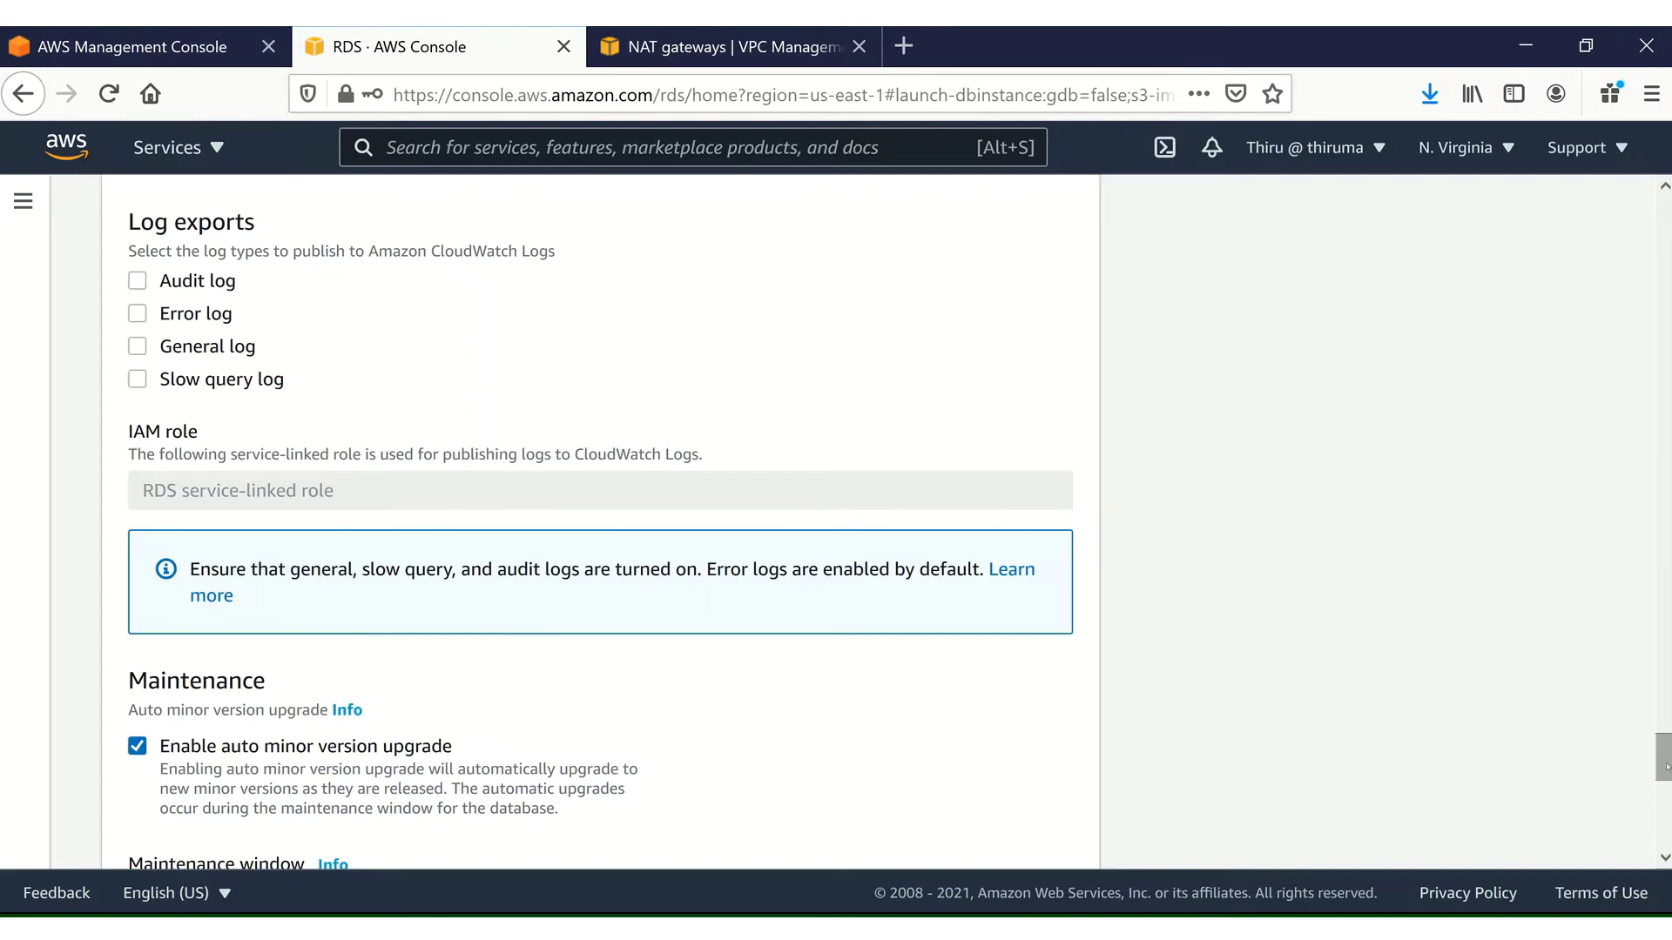
drag(1664, 765, 1665, 796)
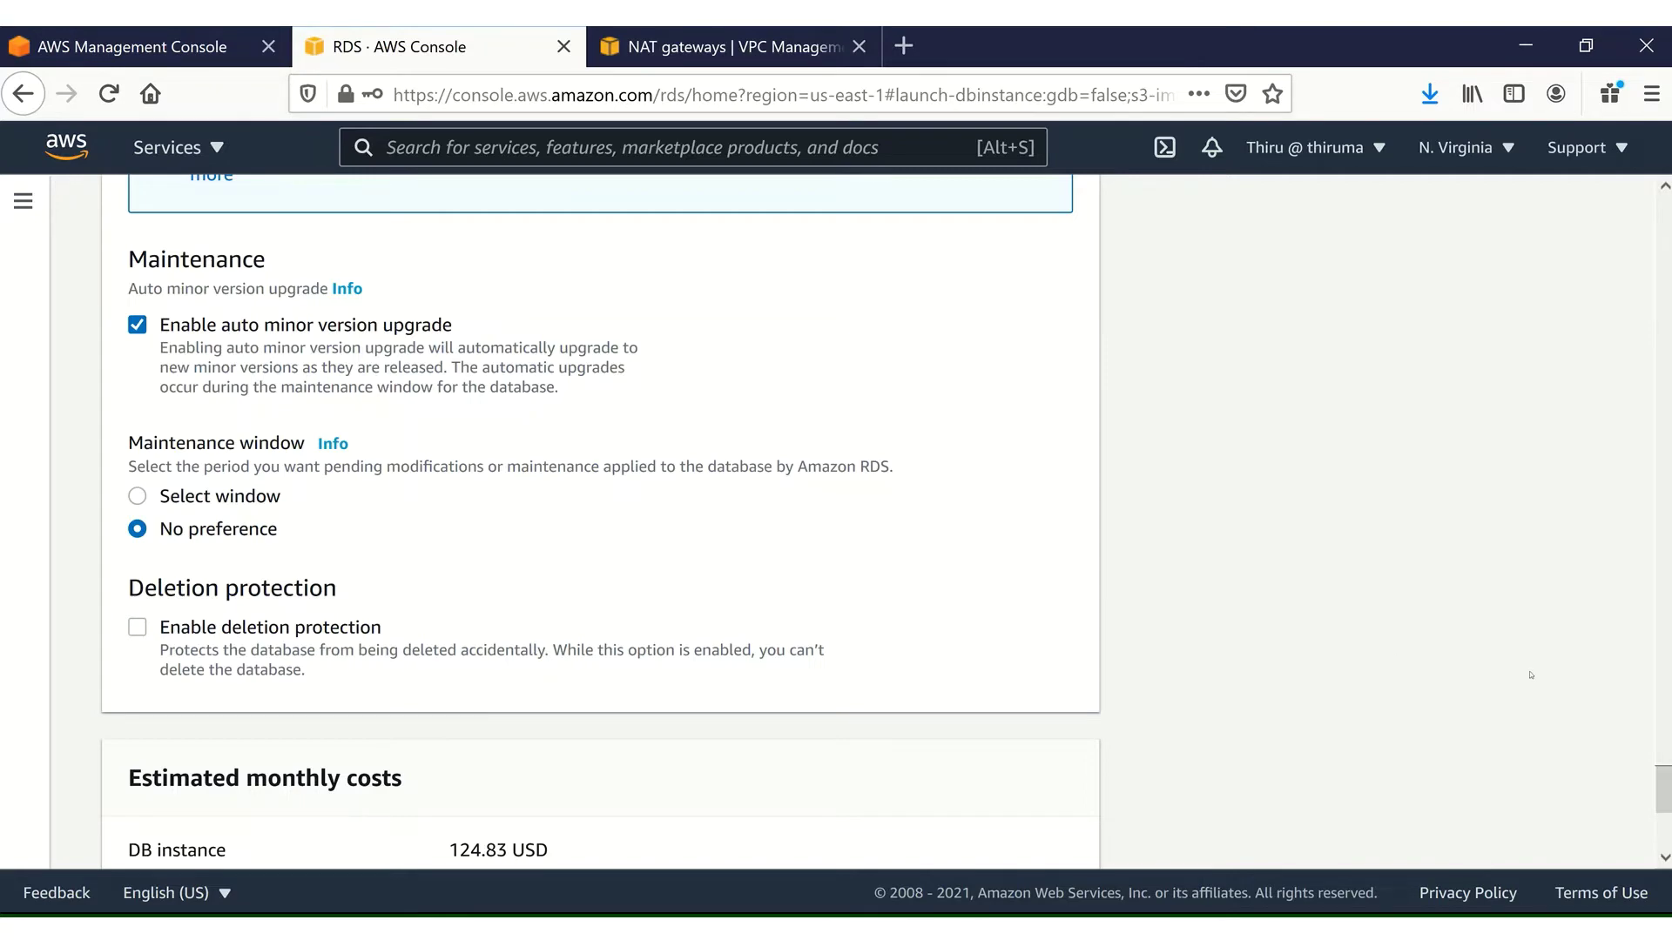
drag(1661, 791, 1661, 812)
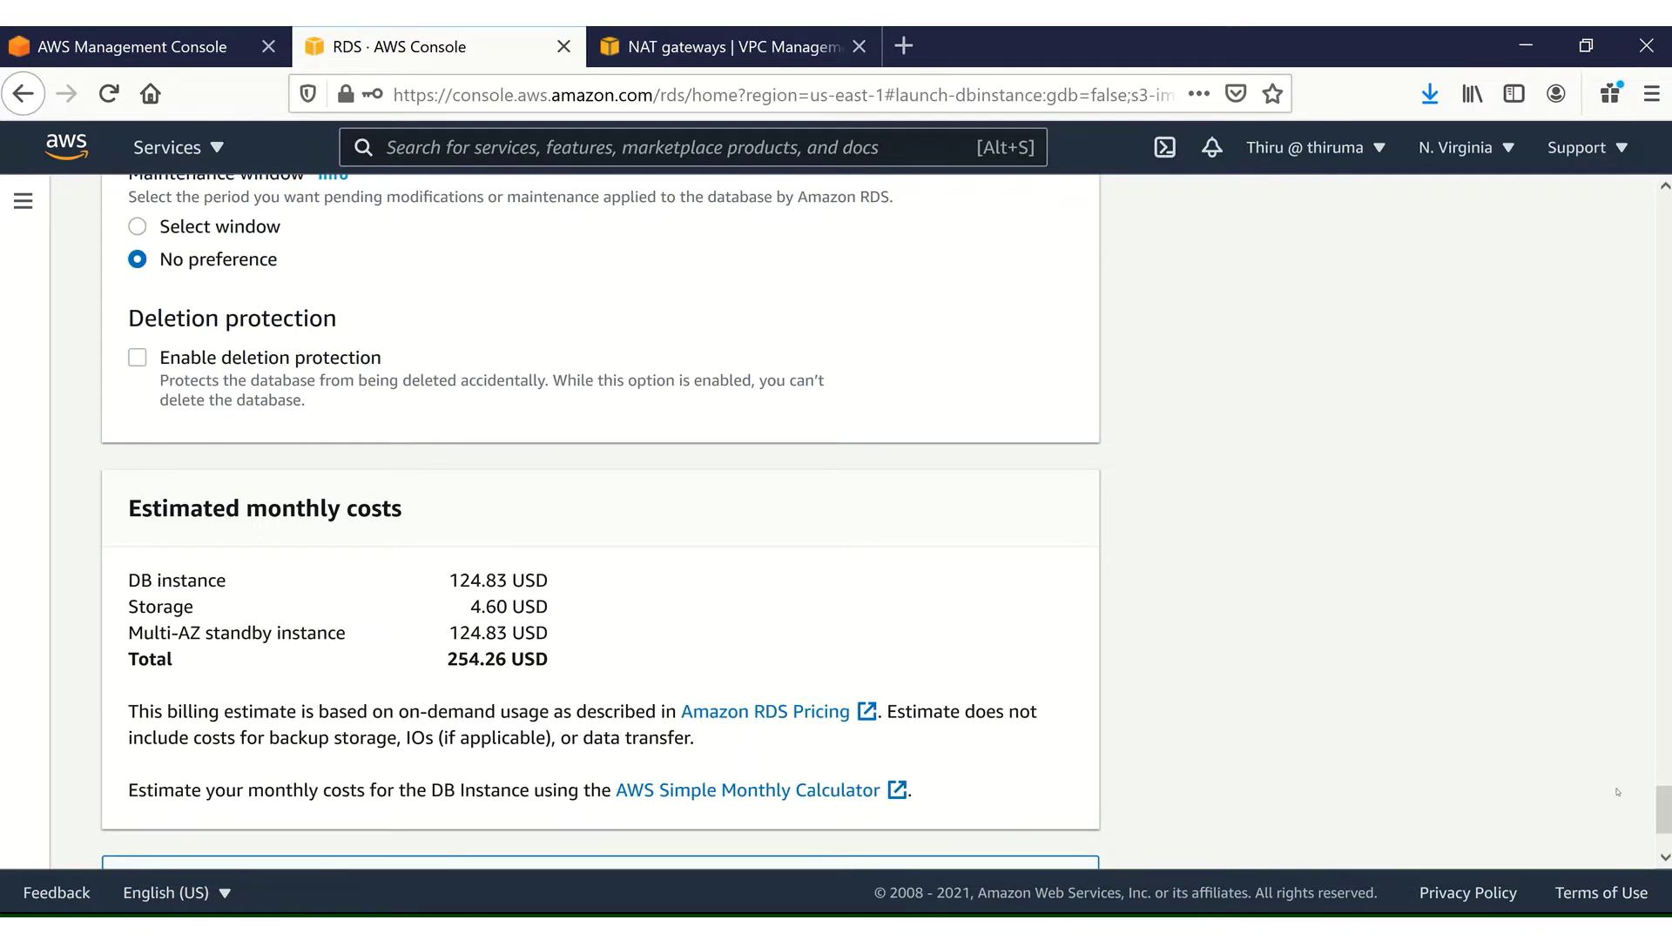
scroll(1661, 818, down, 4)
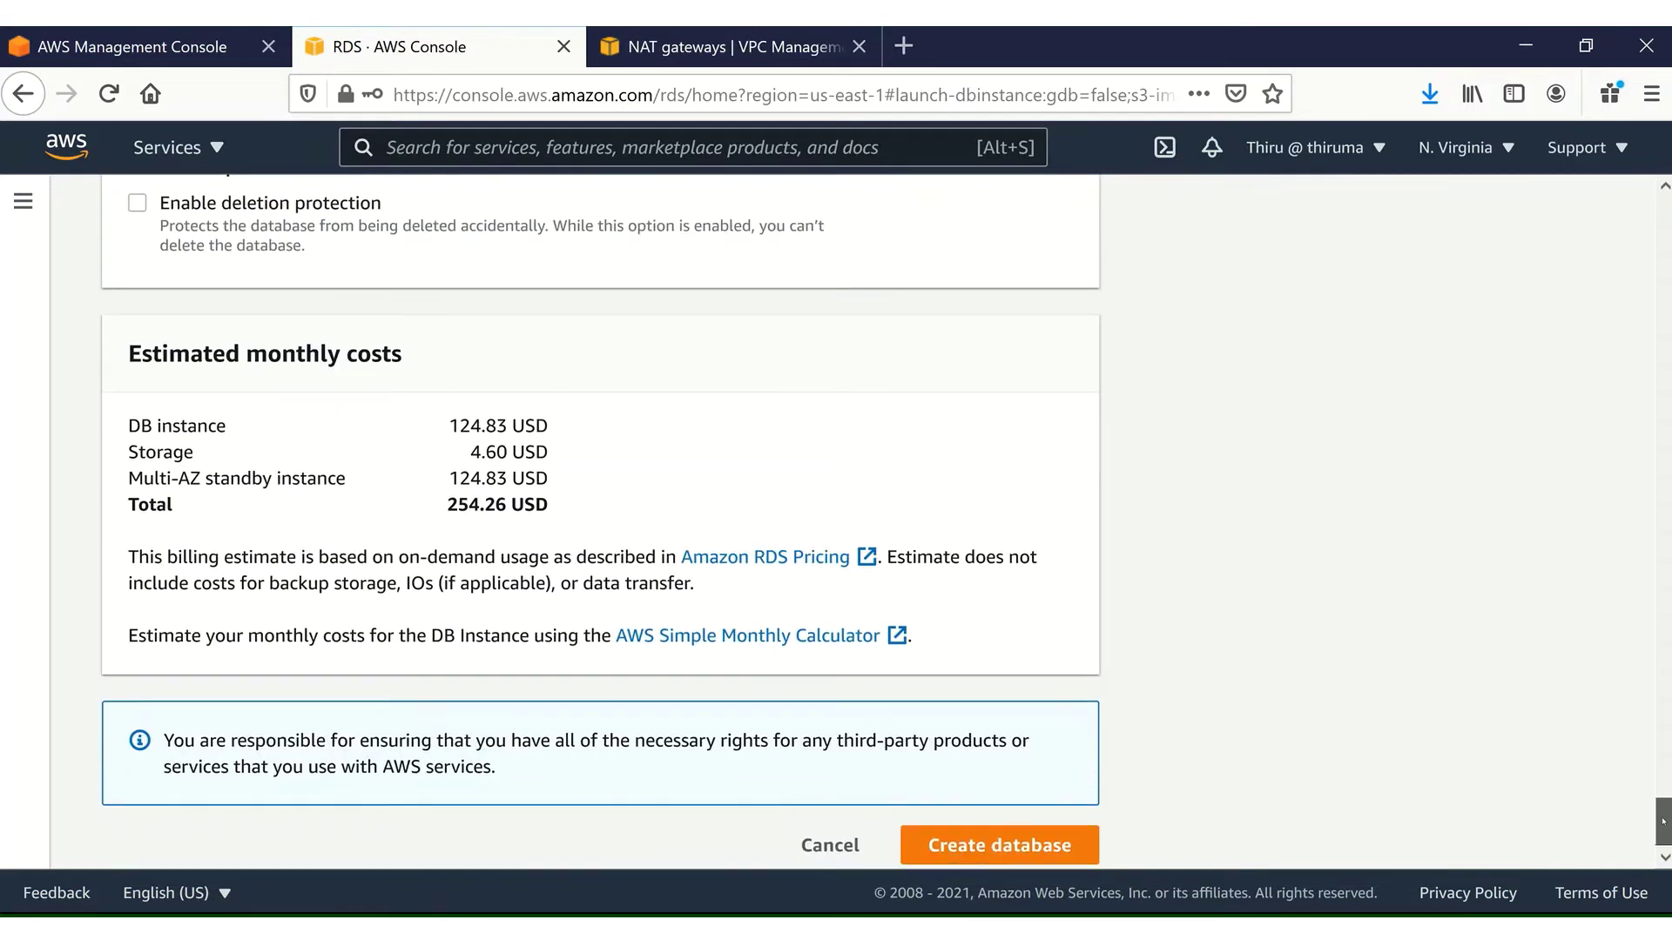
Return to the beginning of the database form and review the engine, template, credentials, instance size and storage settings
drag(1663, 819, 1663, 756)
scroll(1618, 370, up, 15)
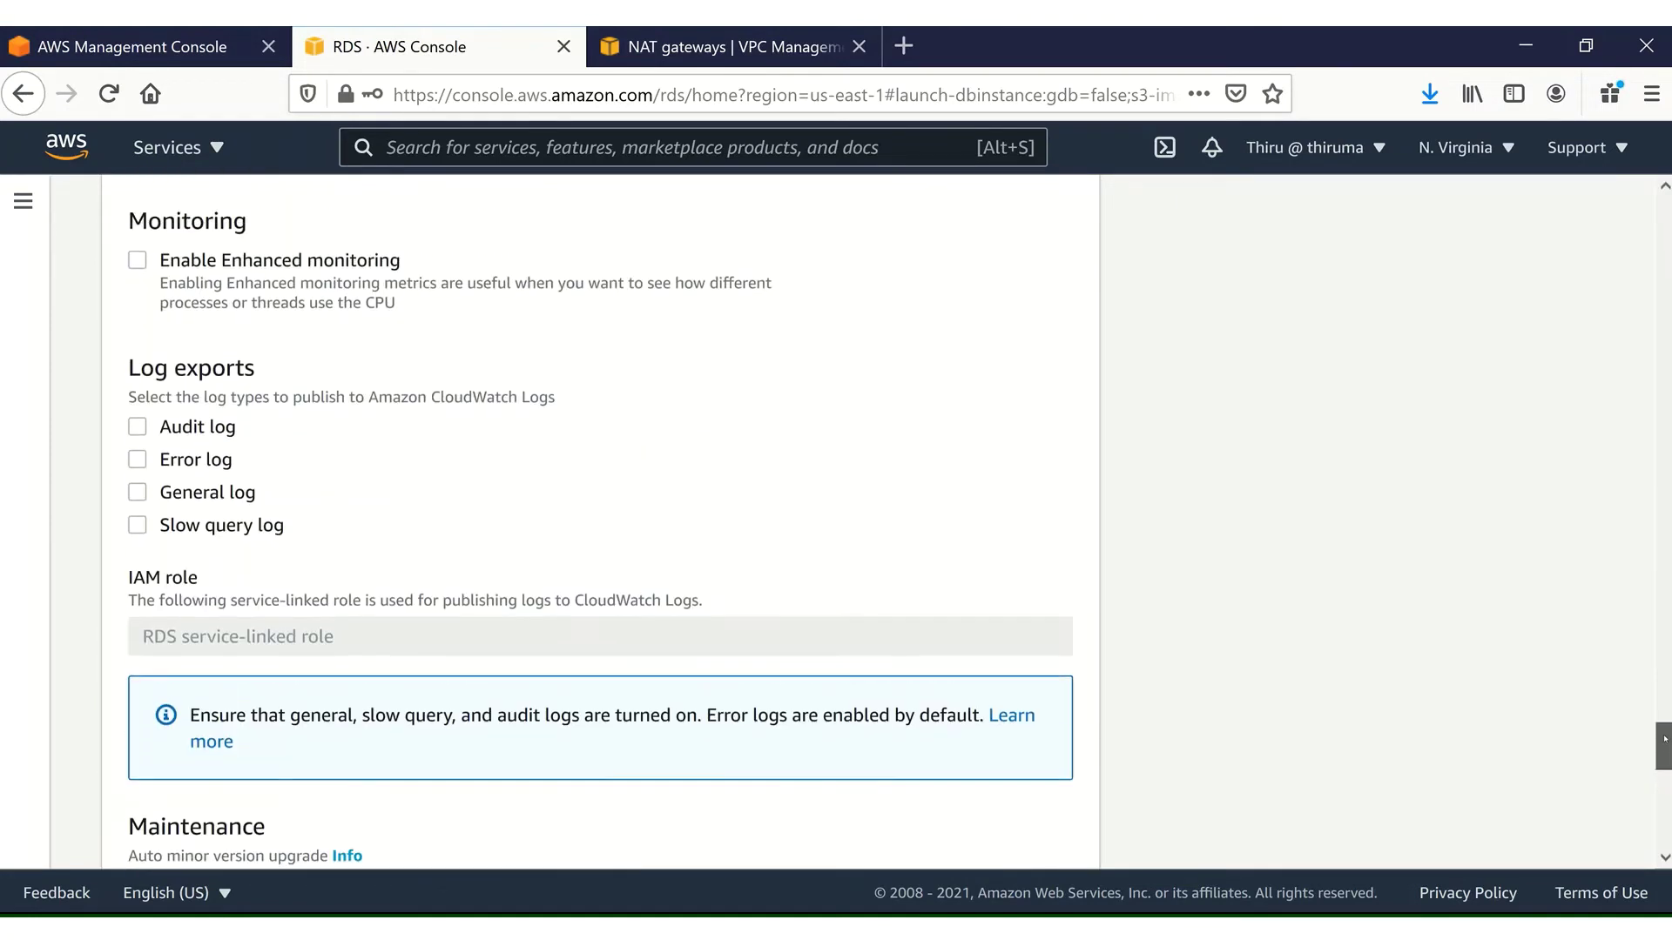
scroll(1618, 370, up, 20)
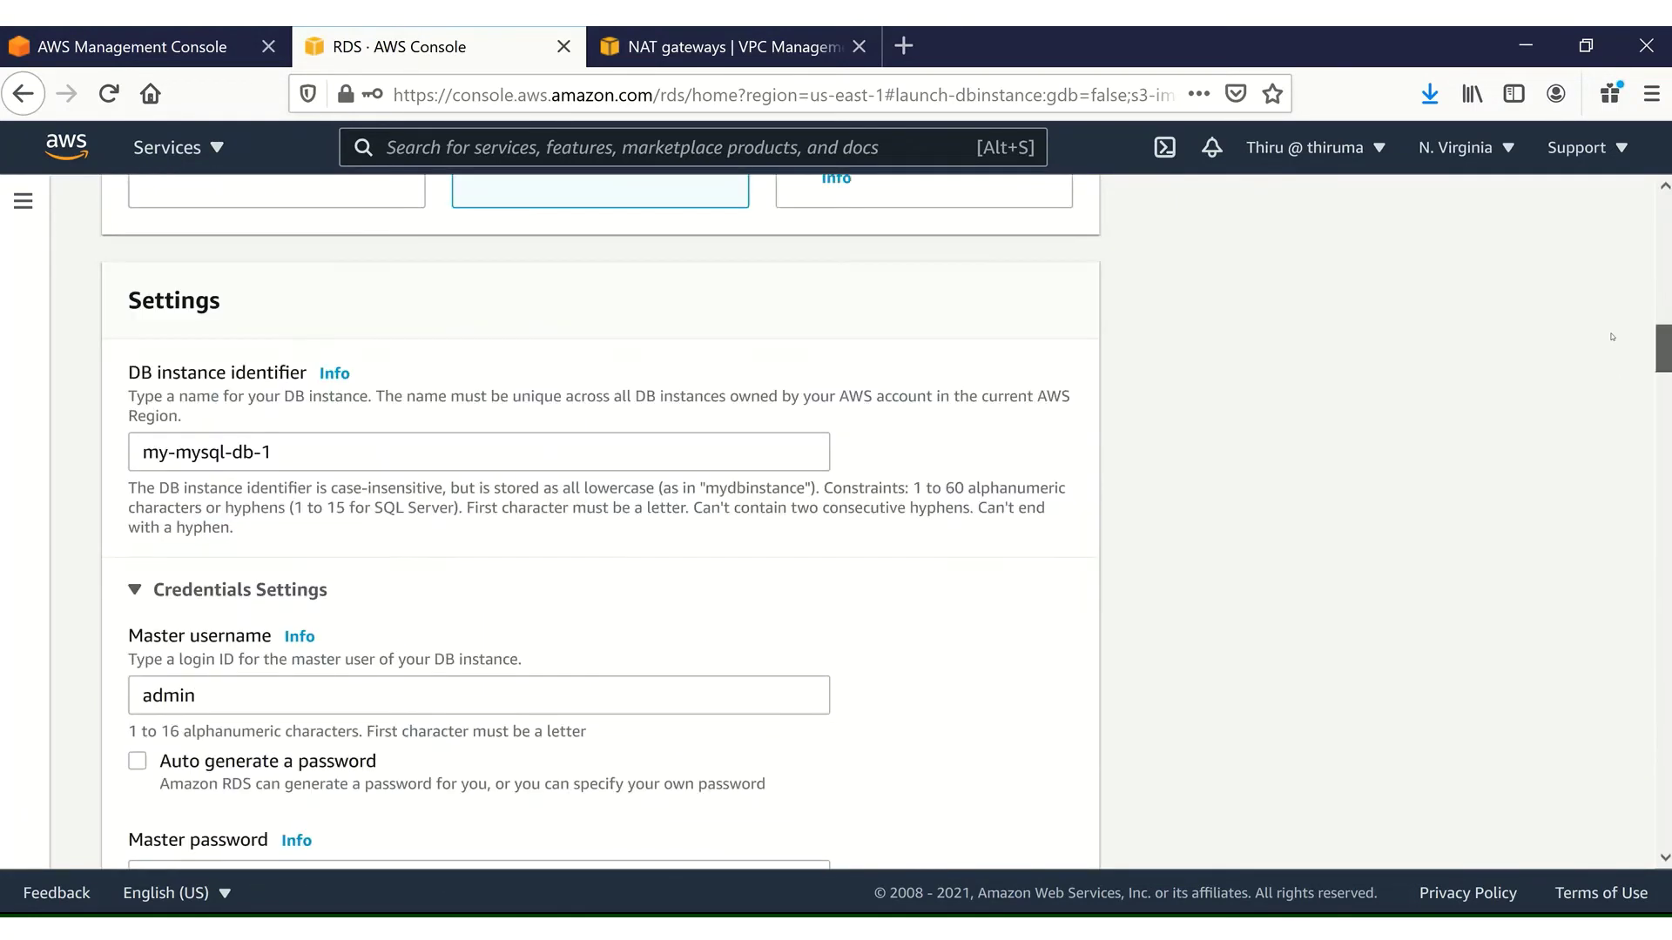
scroll(1619, 231, down, 5)
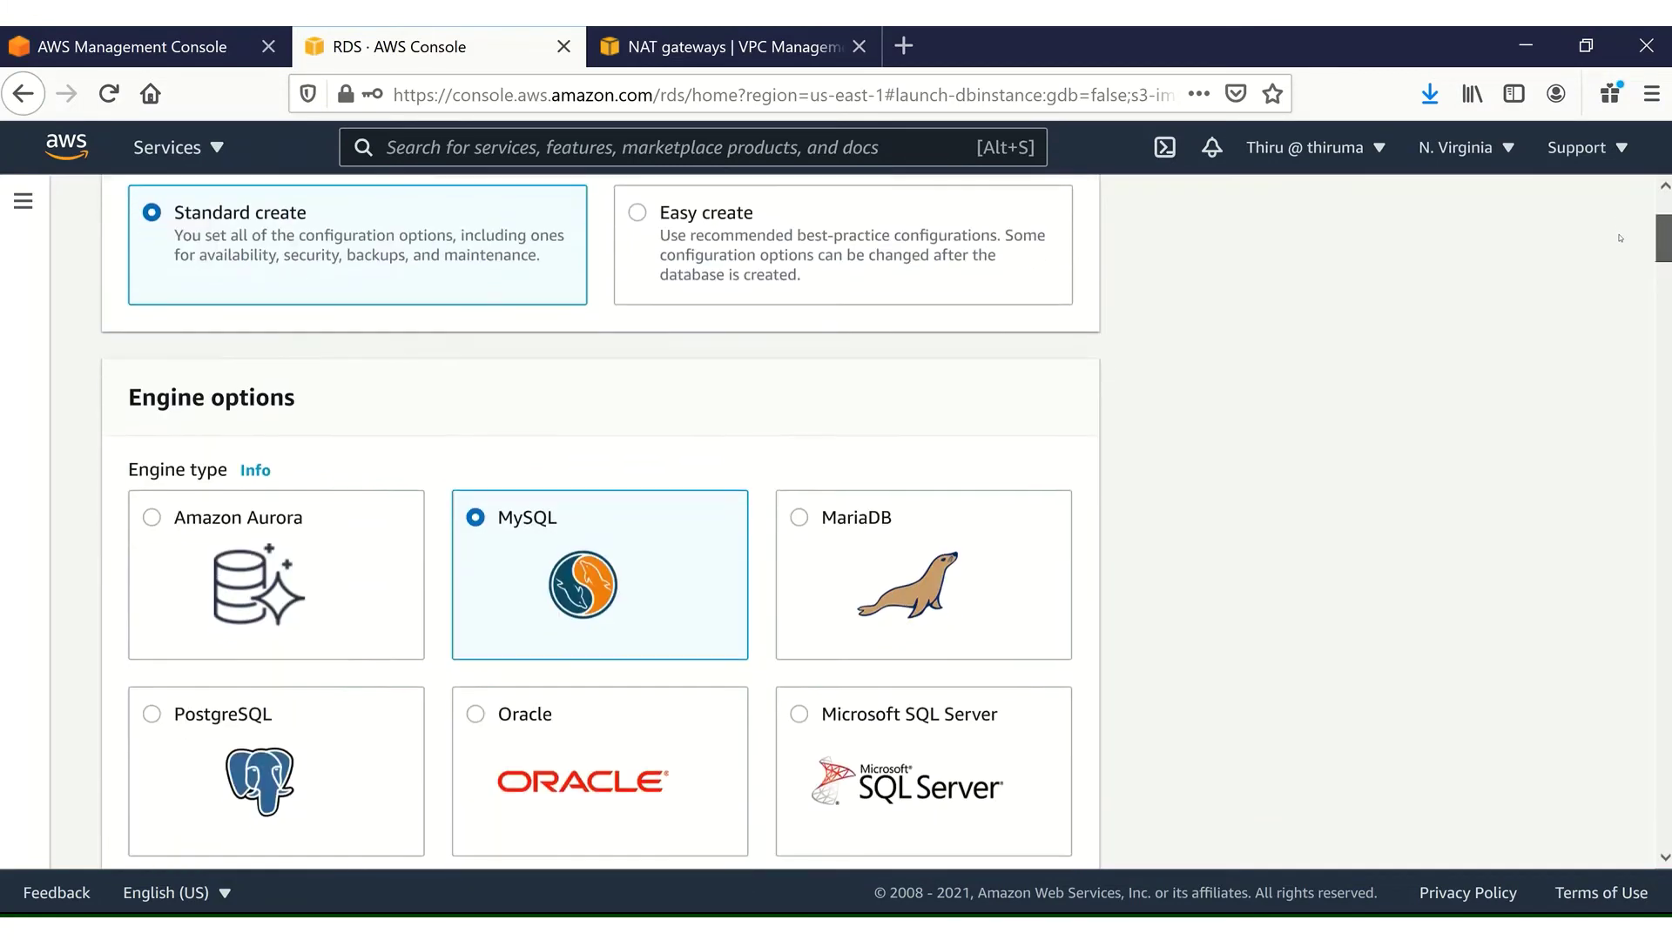
scroll(1619, 259, down, 5)
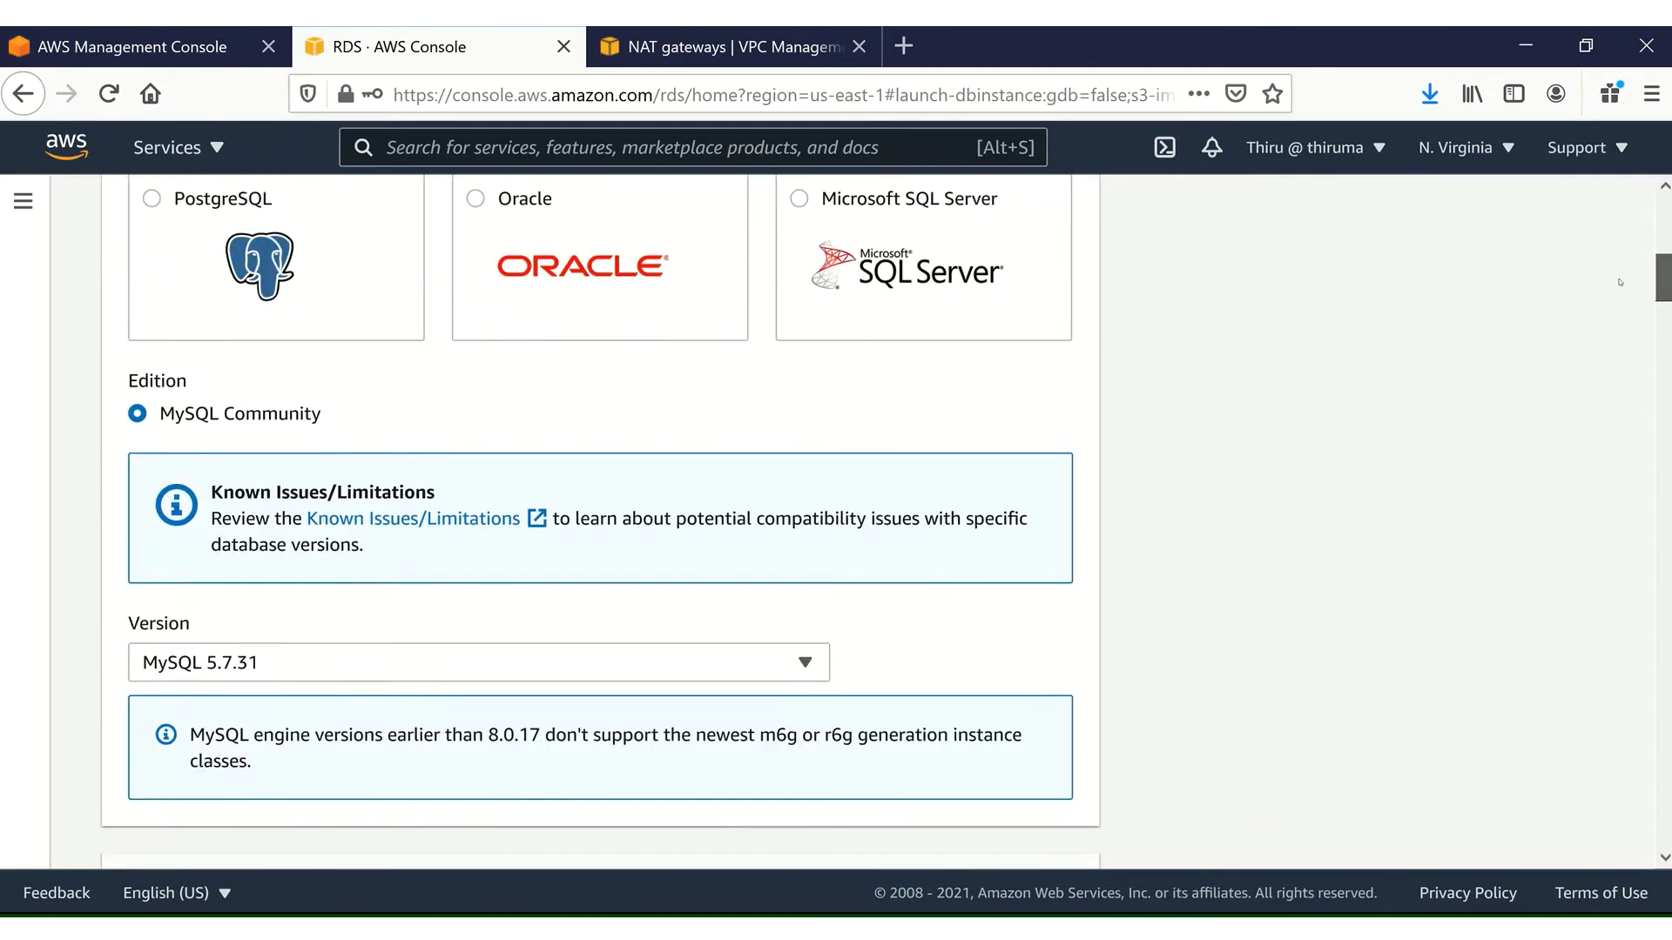
scroll(1619, 285, down, 8)
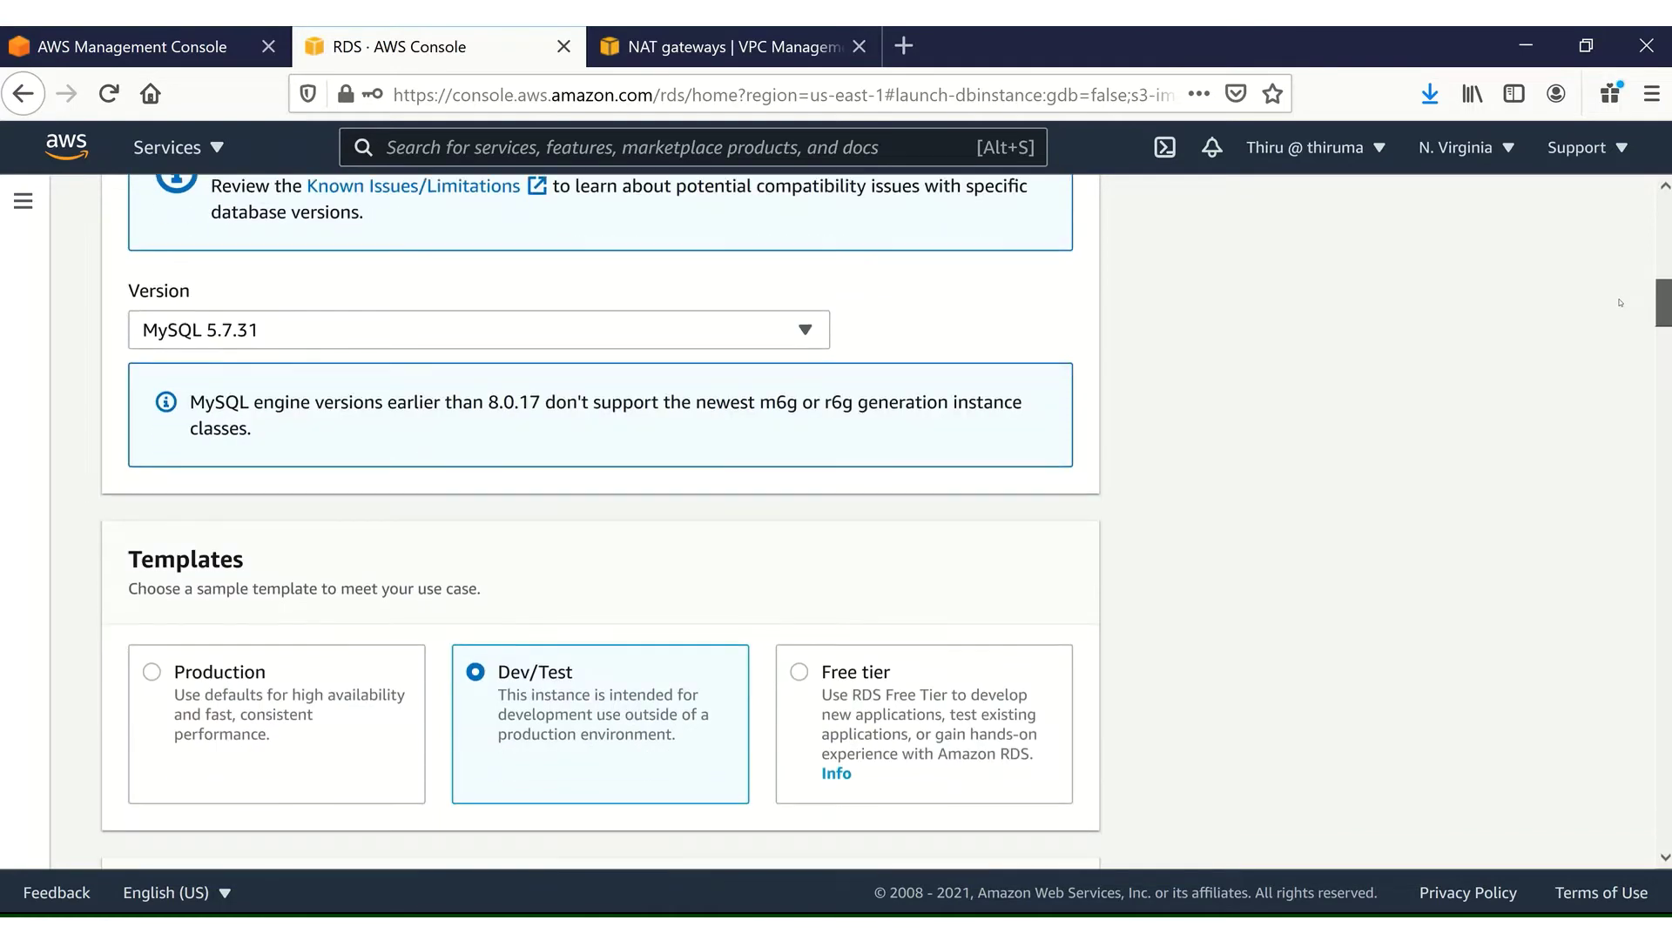
scroll(1619, 331, down, 2)
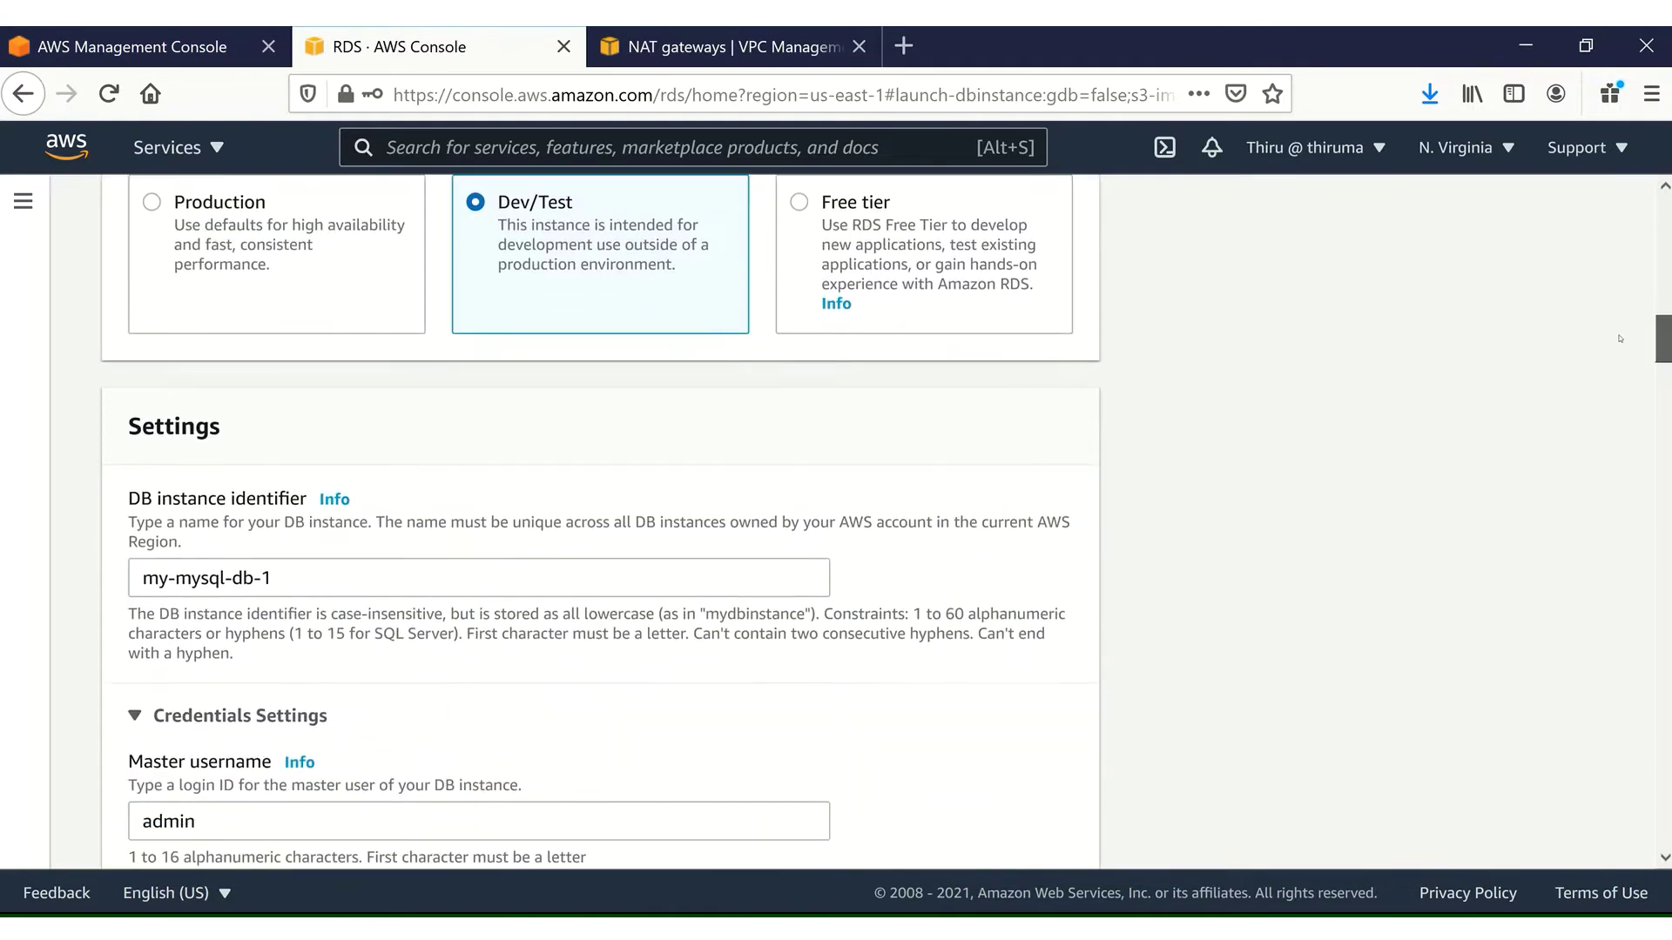
scroll(1619, 341, down, 4)
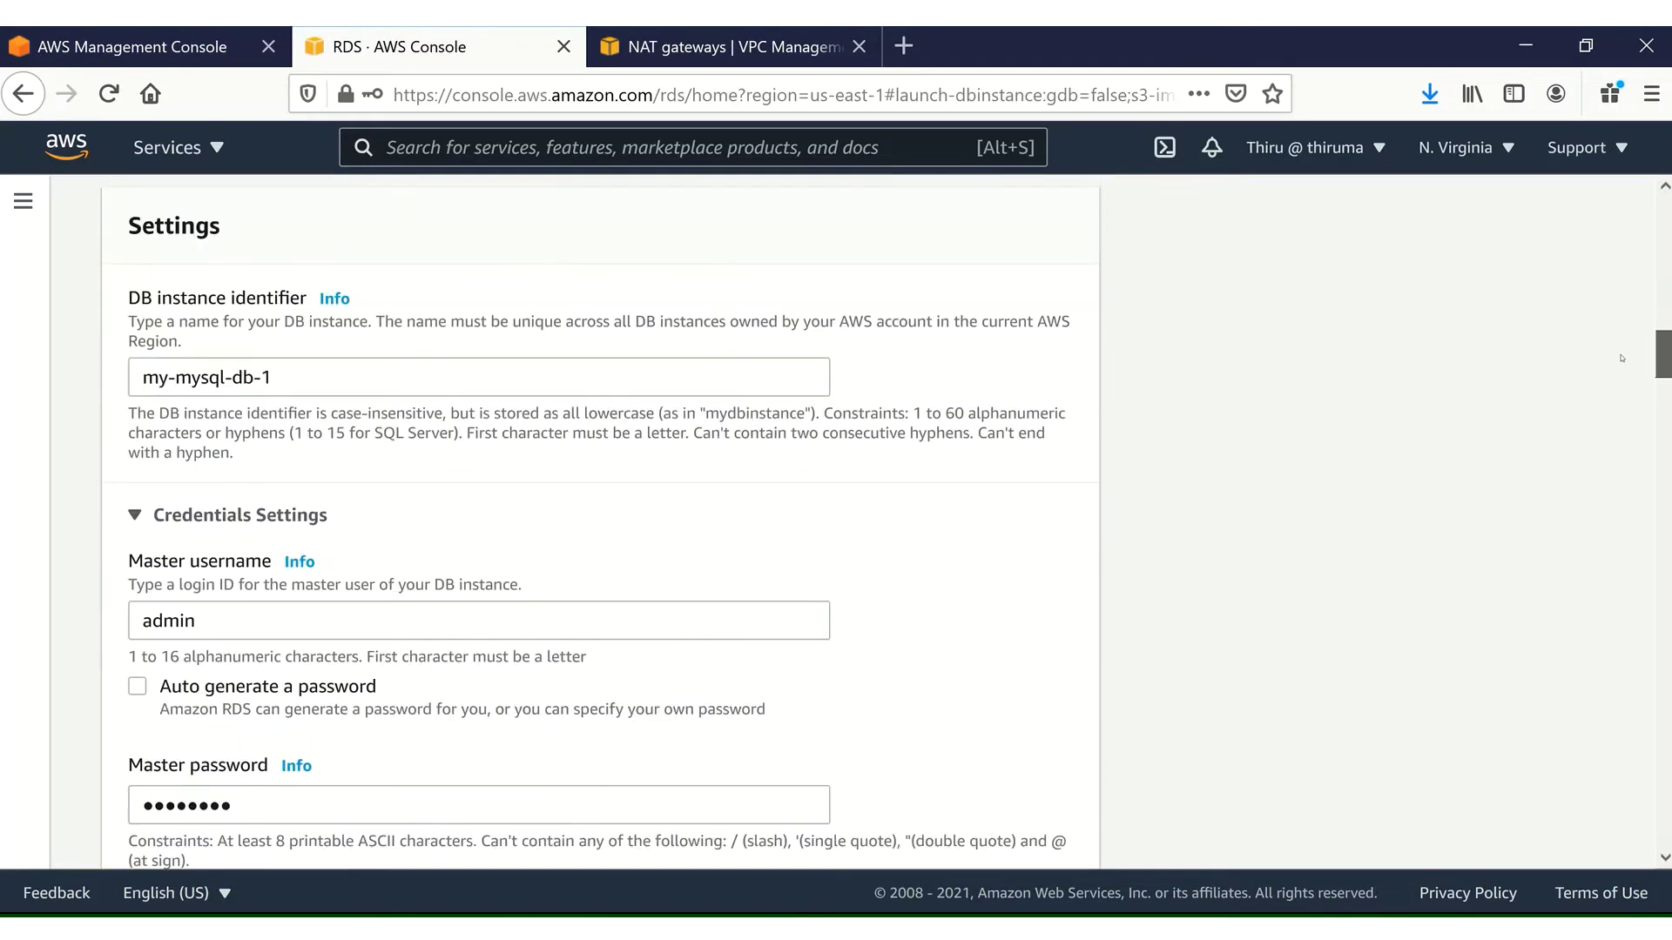
scroll(1621, 366, down, 5)
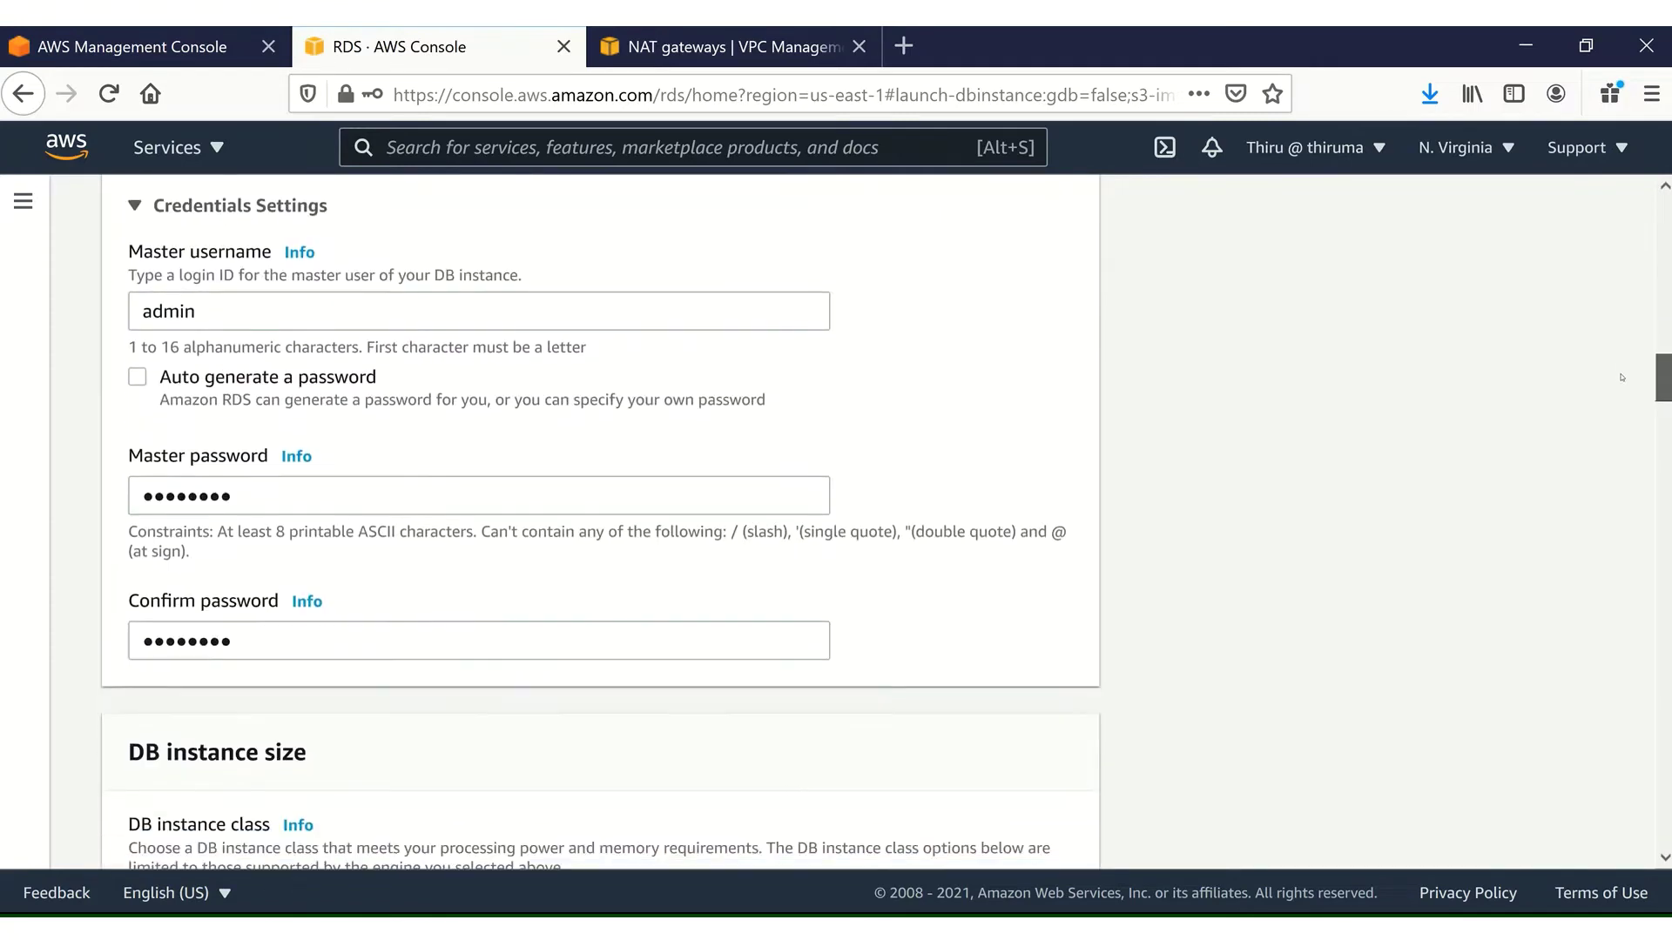
scroll(1624, 399, down, 3)
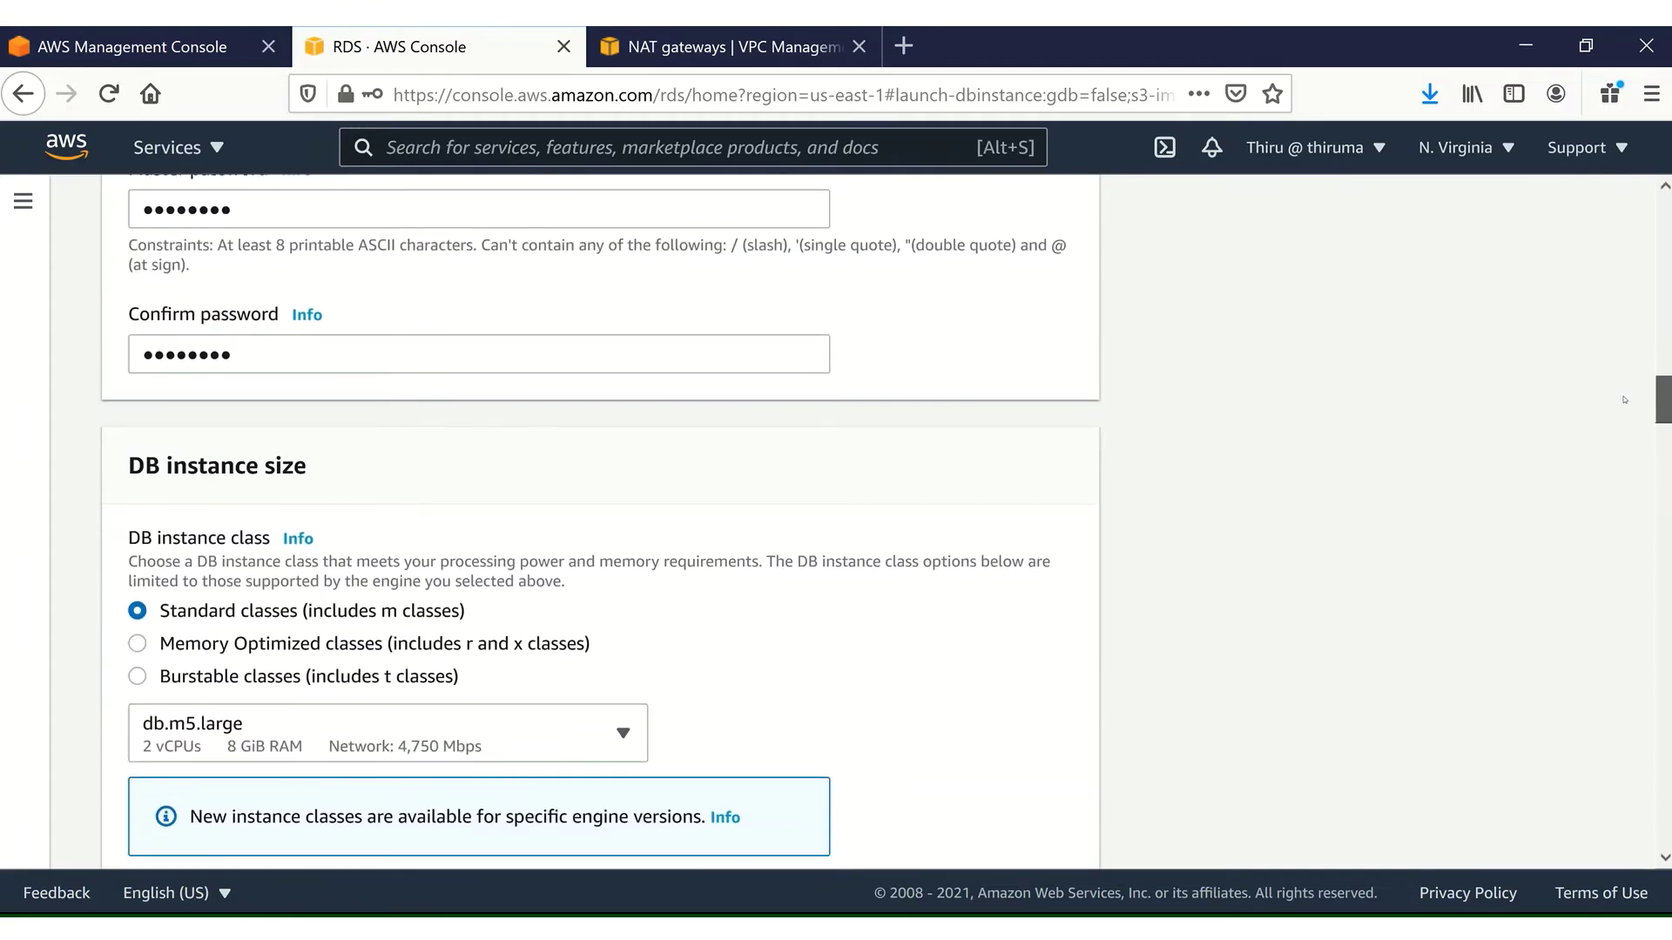
scroll(1626, 421, down, 6)
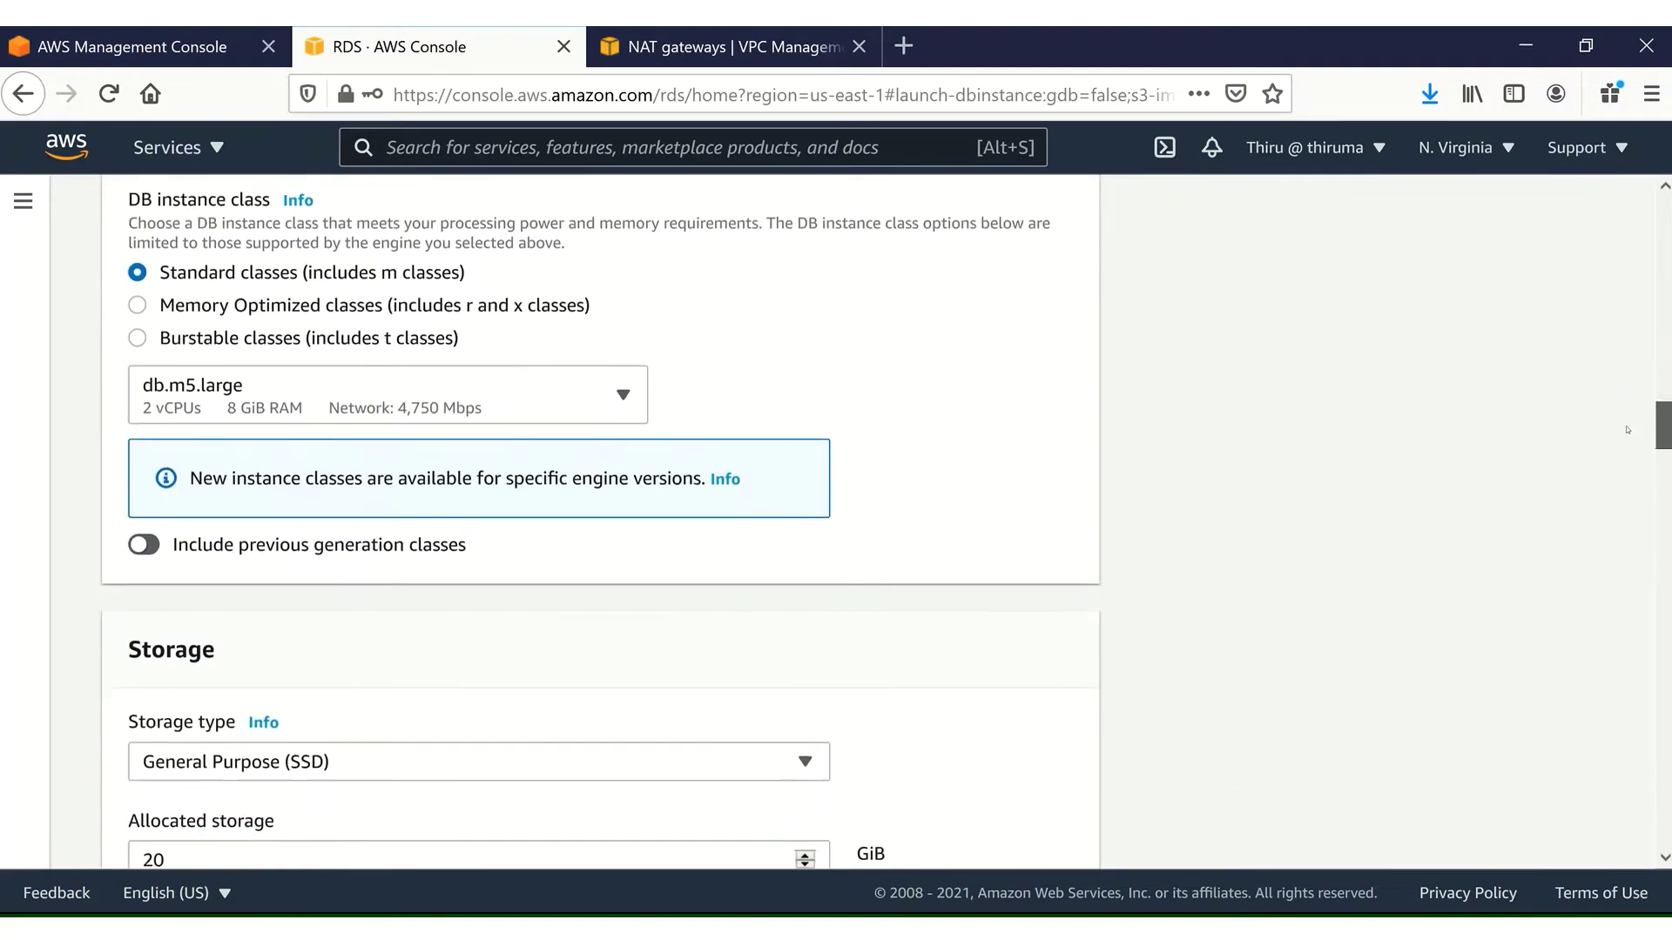
scroll(1631, 462, down, 2)
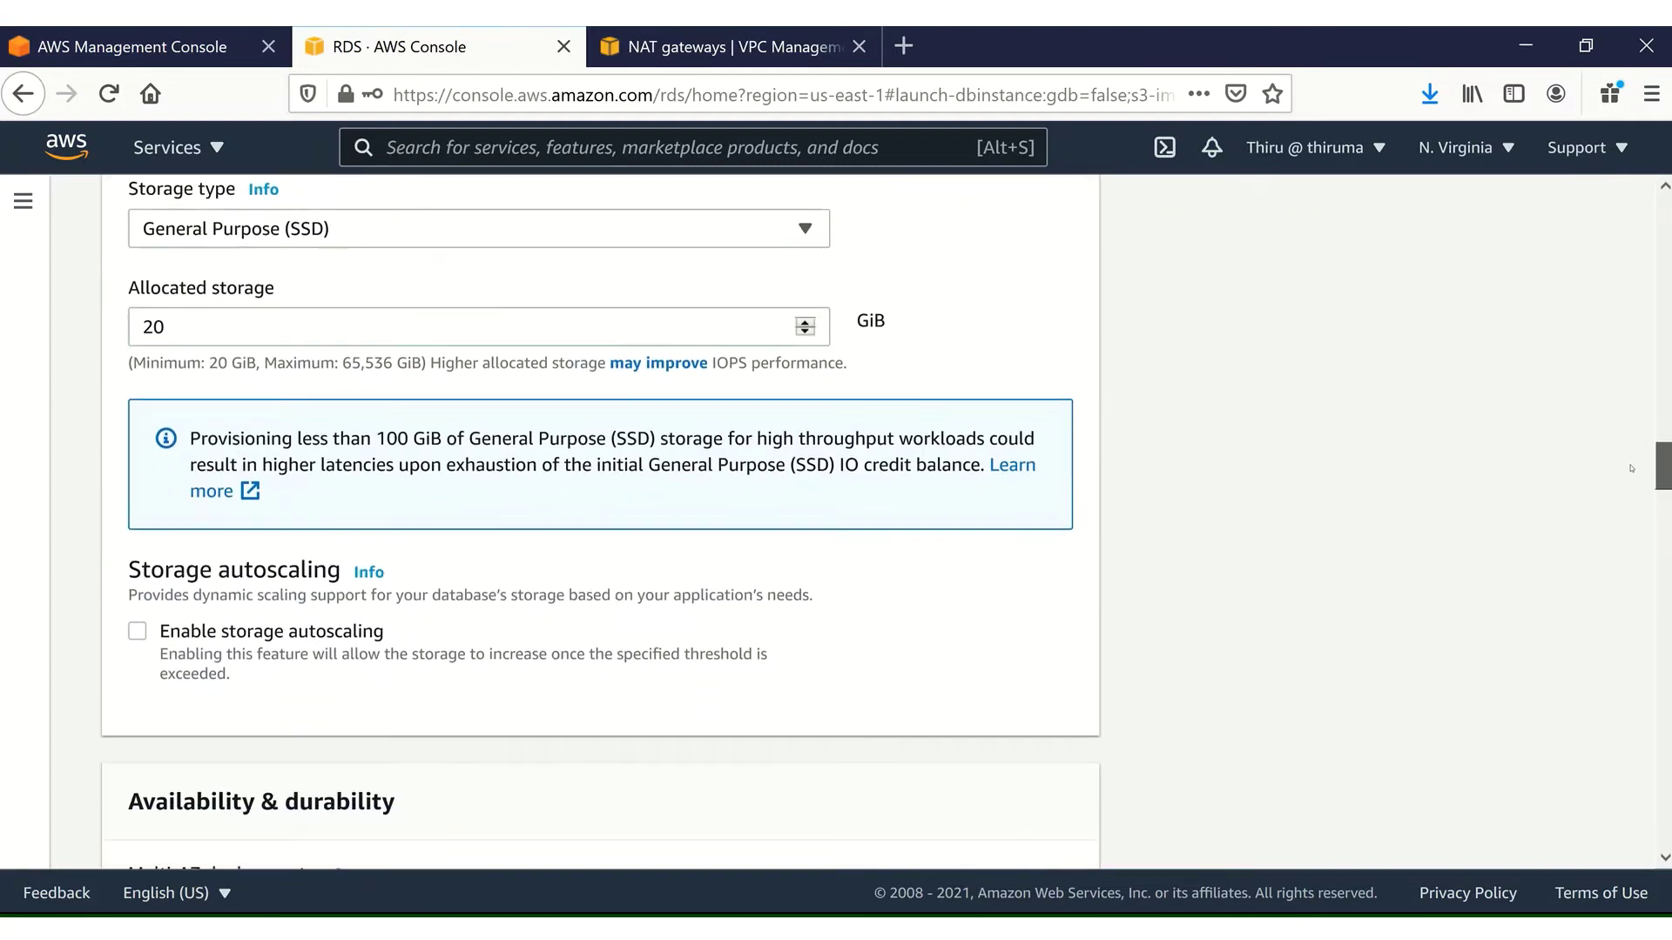
scroll(1632, 478, down, 2)
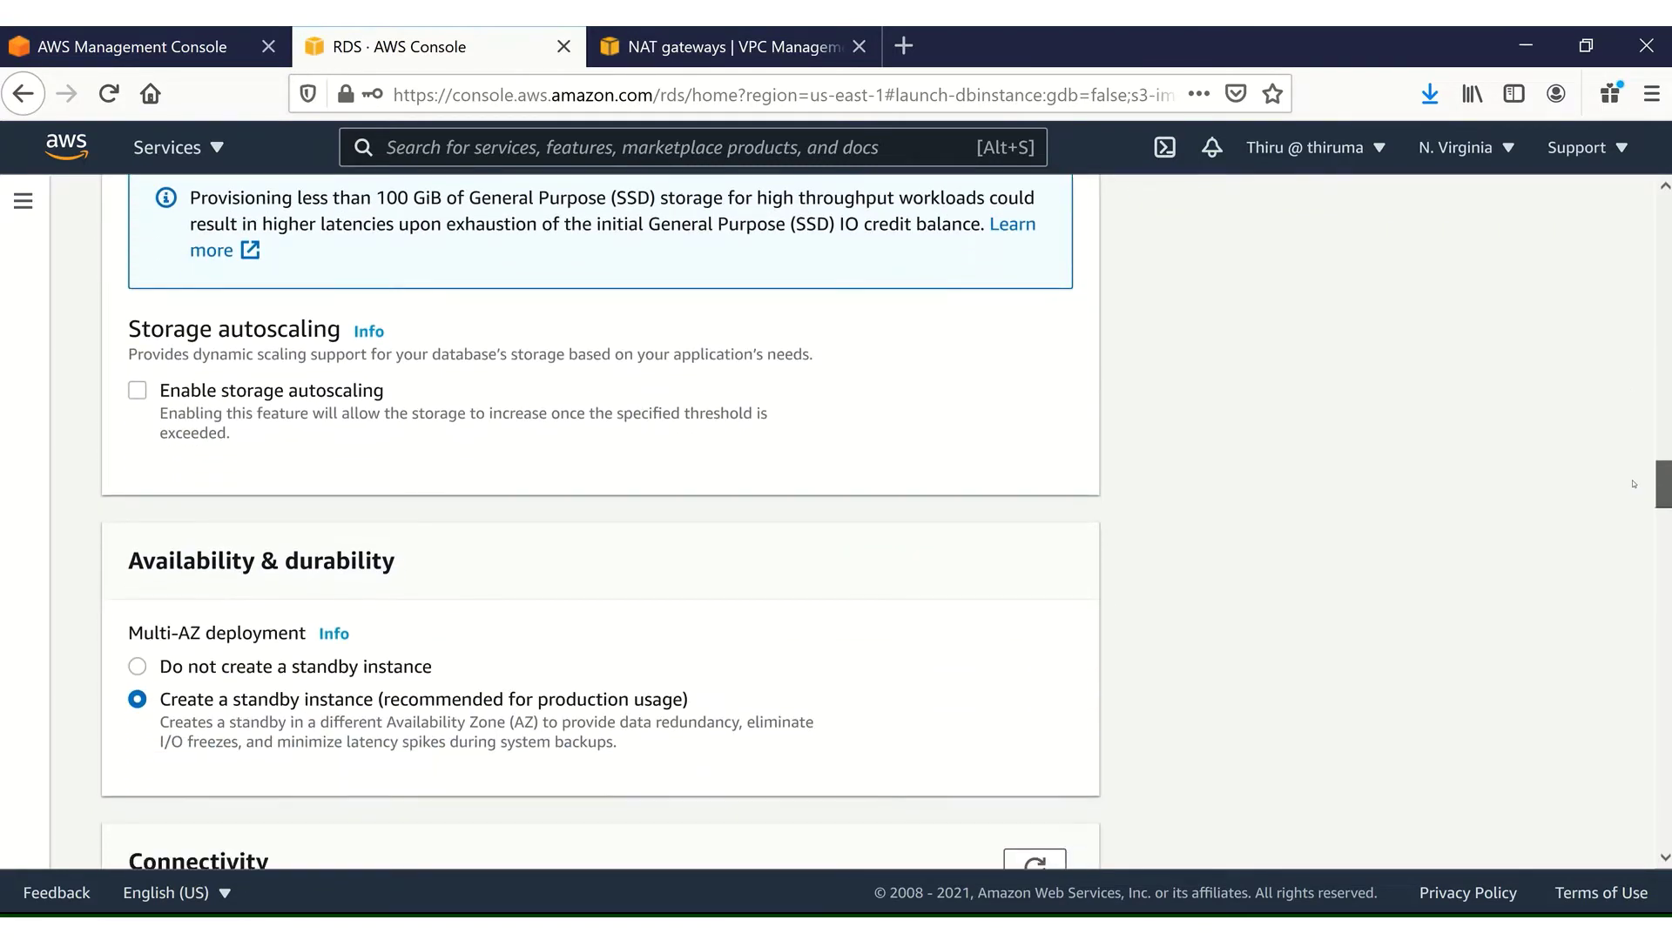
Review the availability, connectivity, security group, authentication and additional configuration settings of the database
scroll(1634, 487, down, 3)
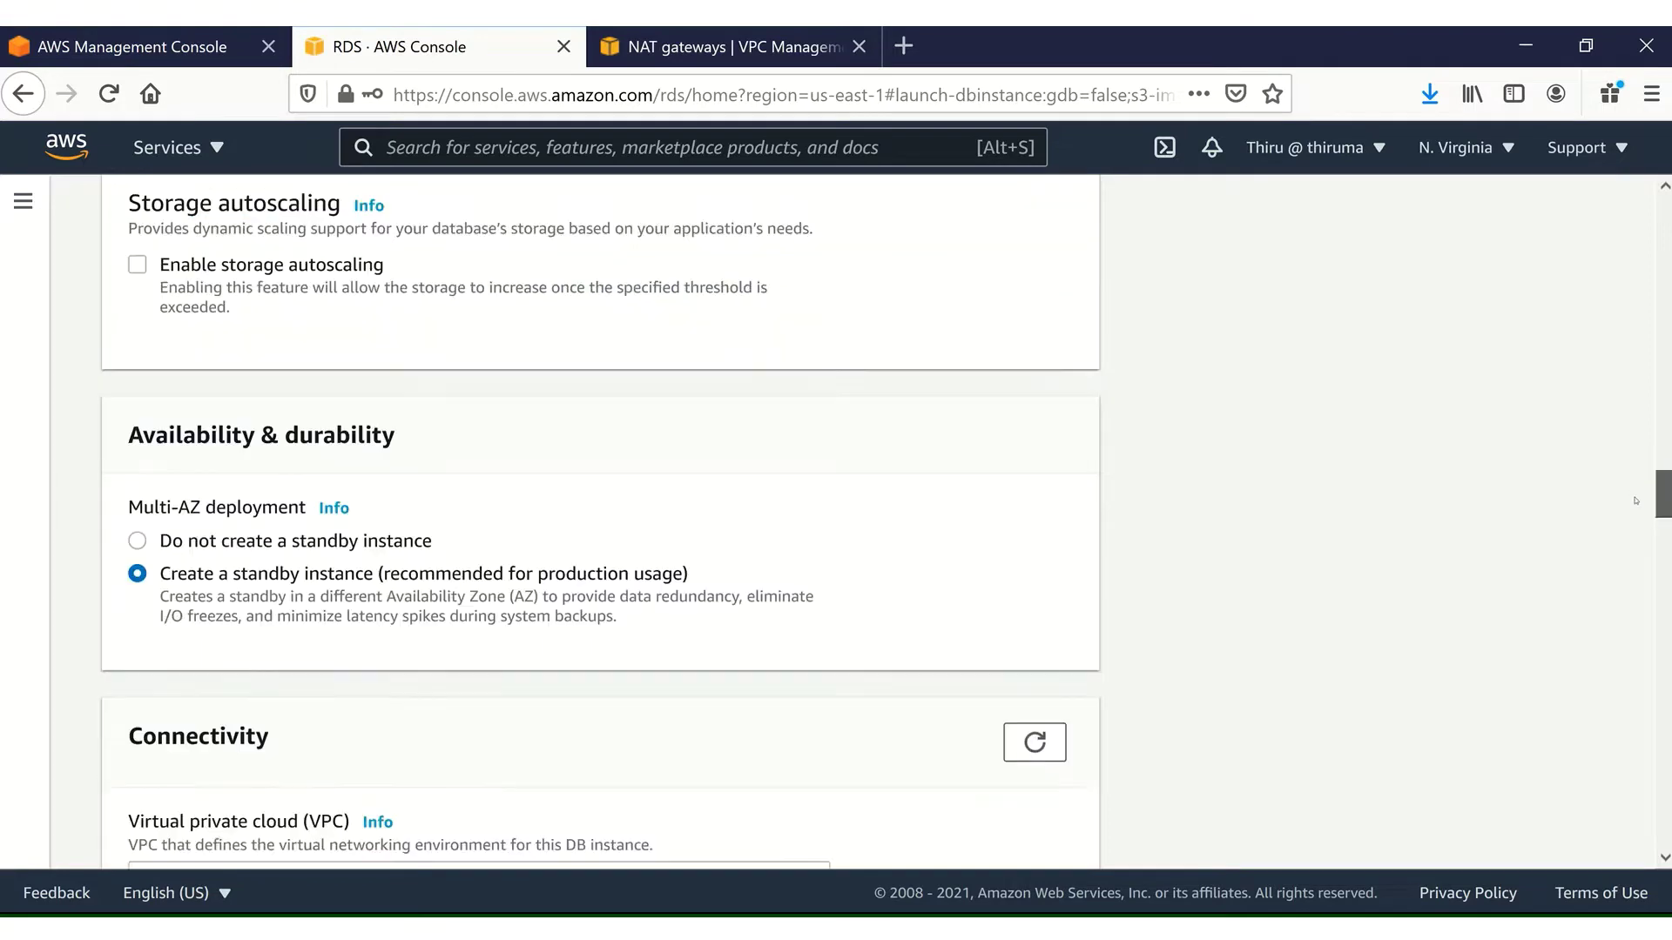
scroll(1635, 514, down, 2)
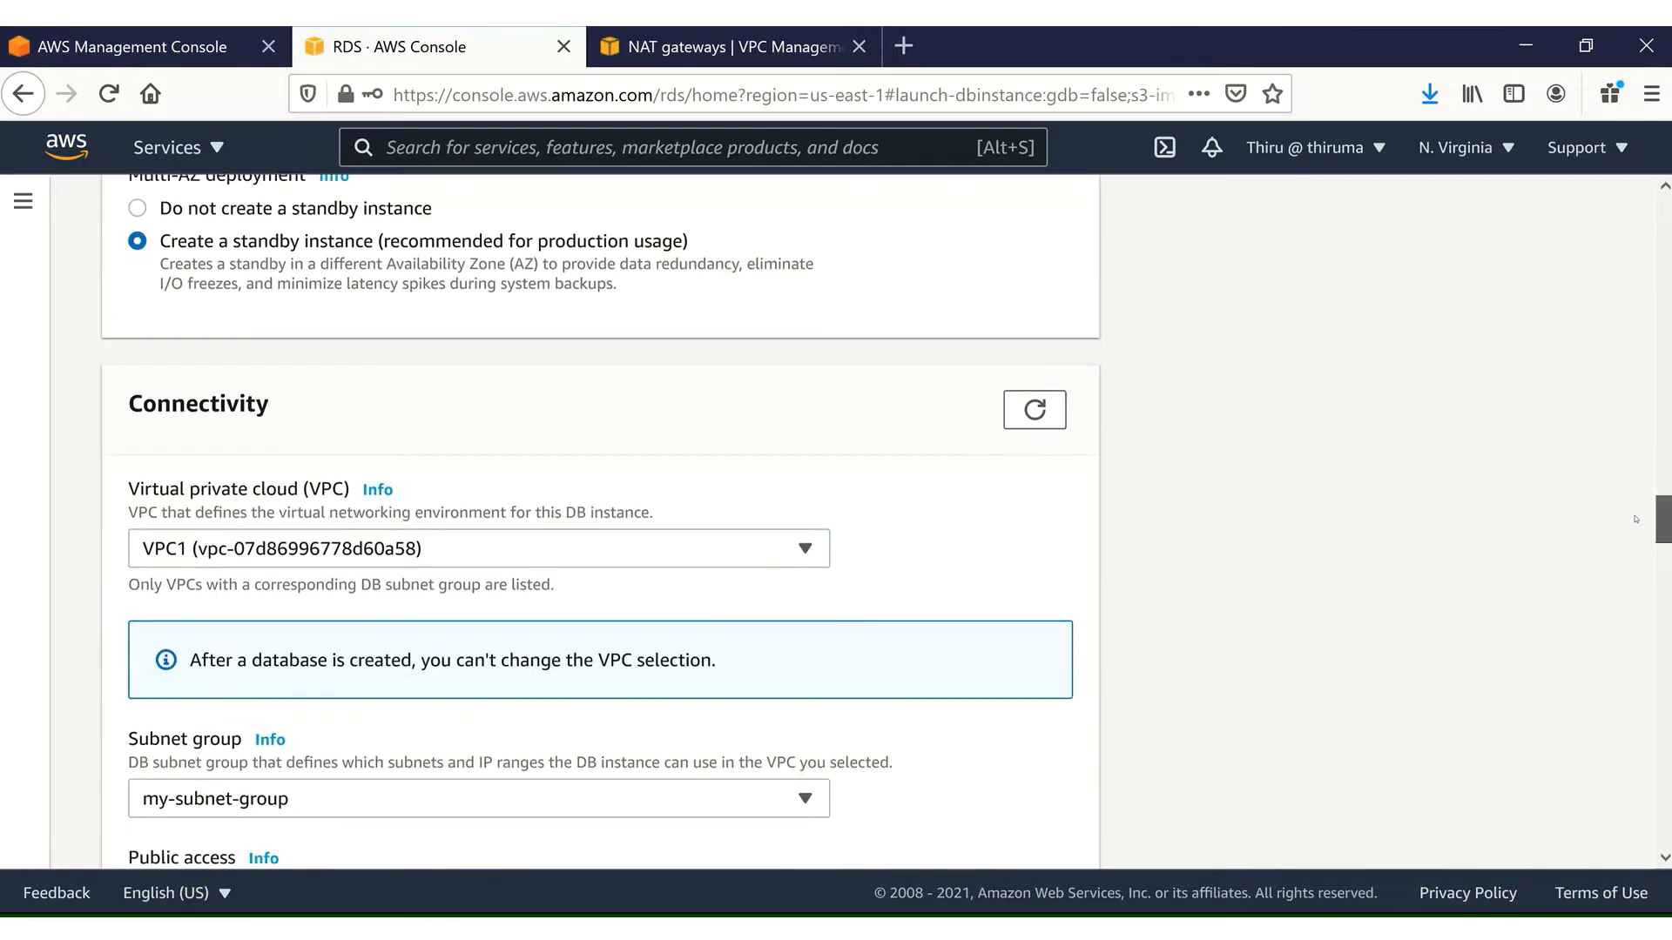
scroll(1635, 519, down, 1)
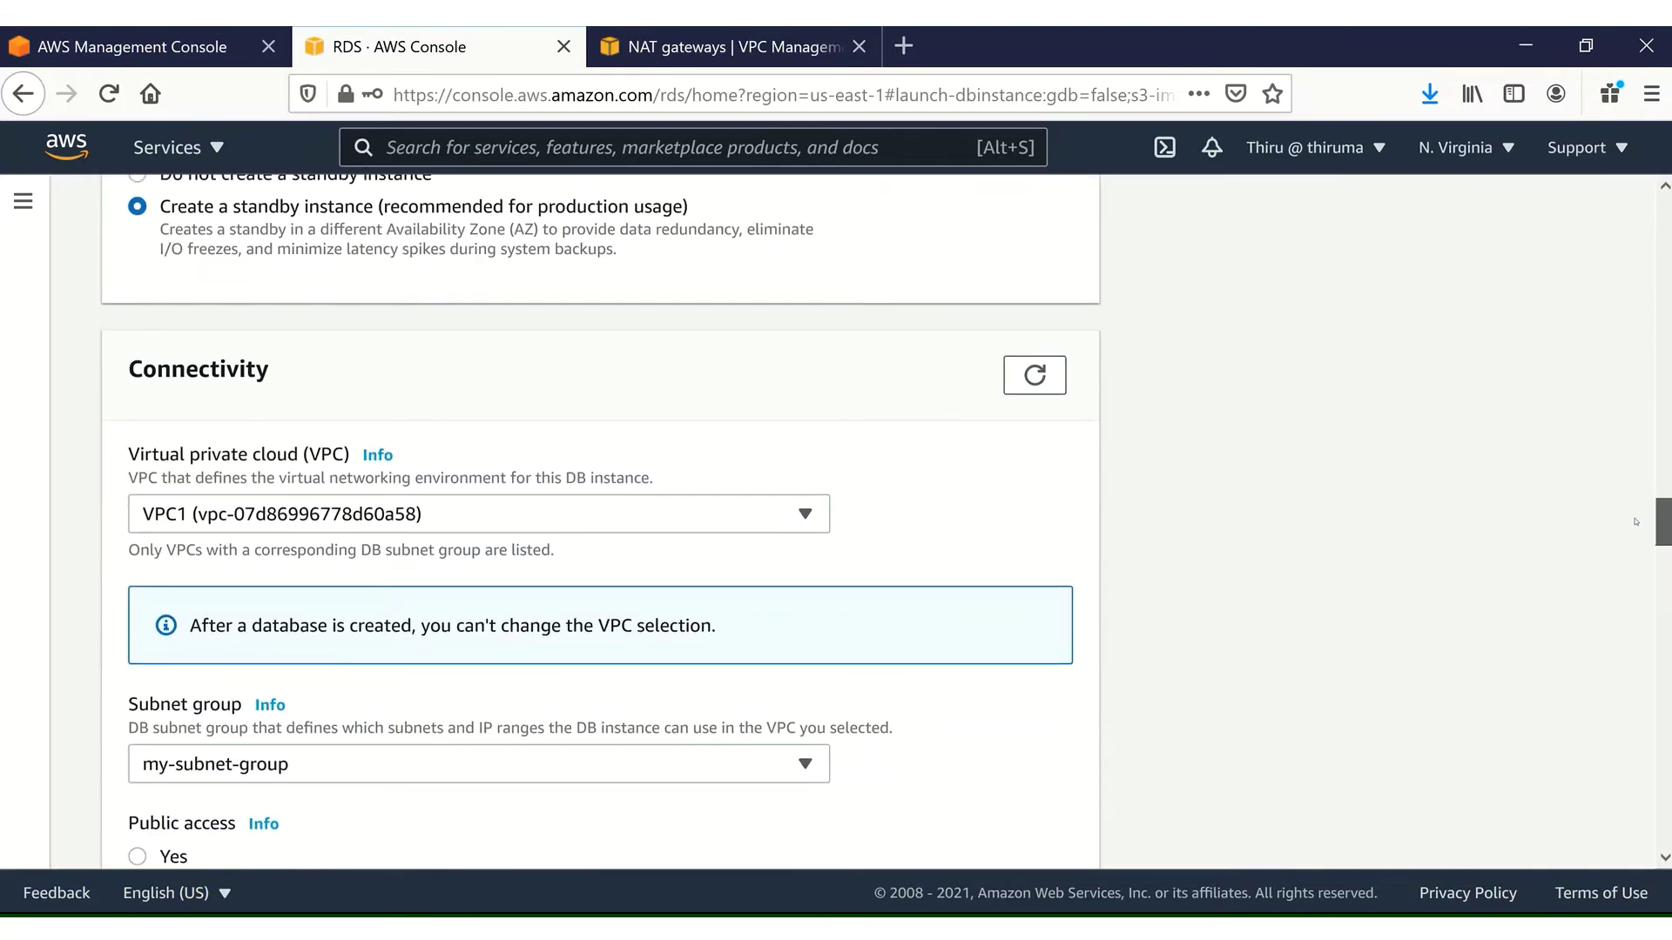
scroll(1635, 521, down, 3)
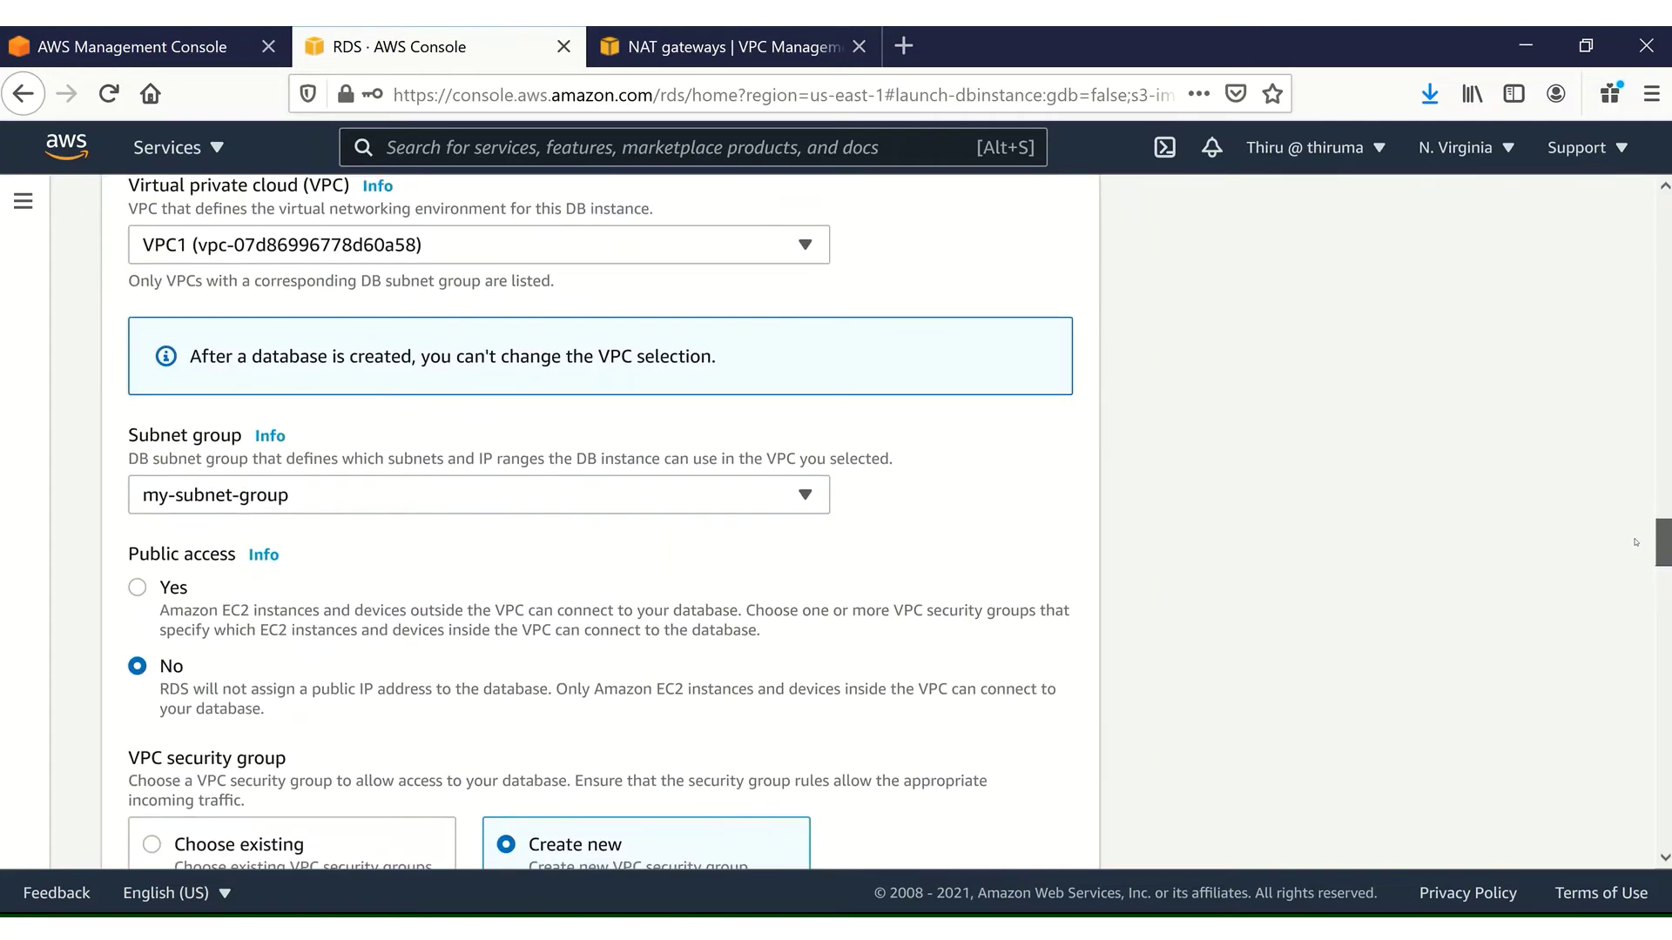
scroll(1635, 542, down, 1)
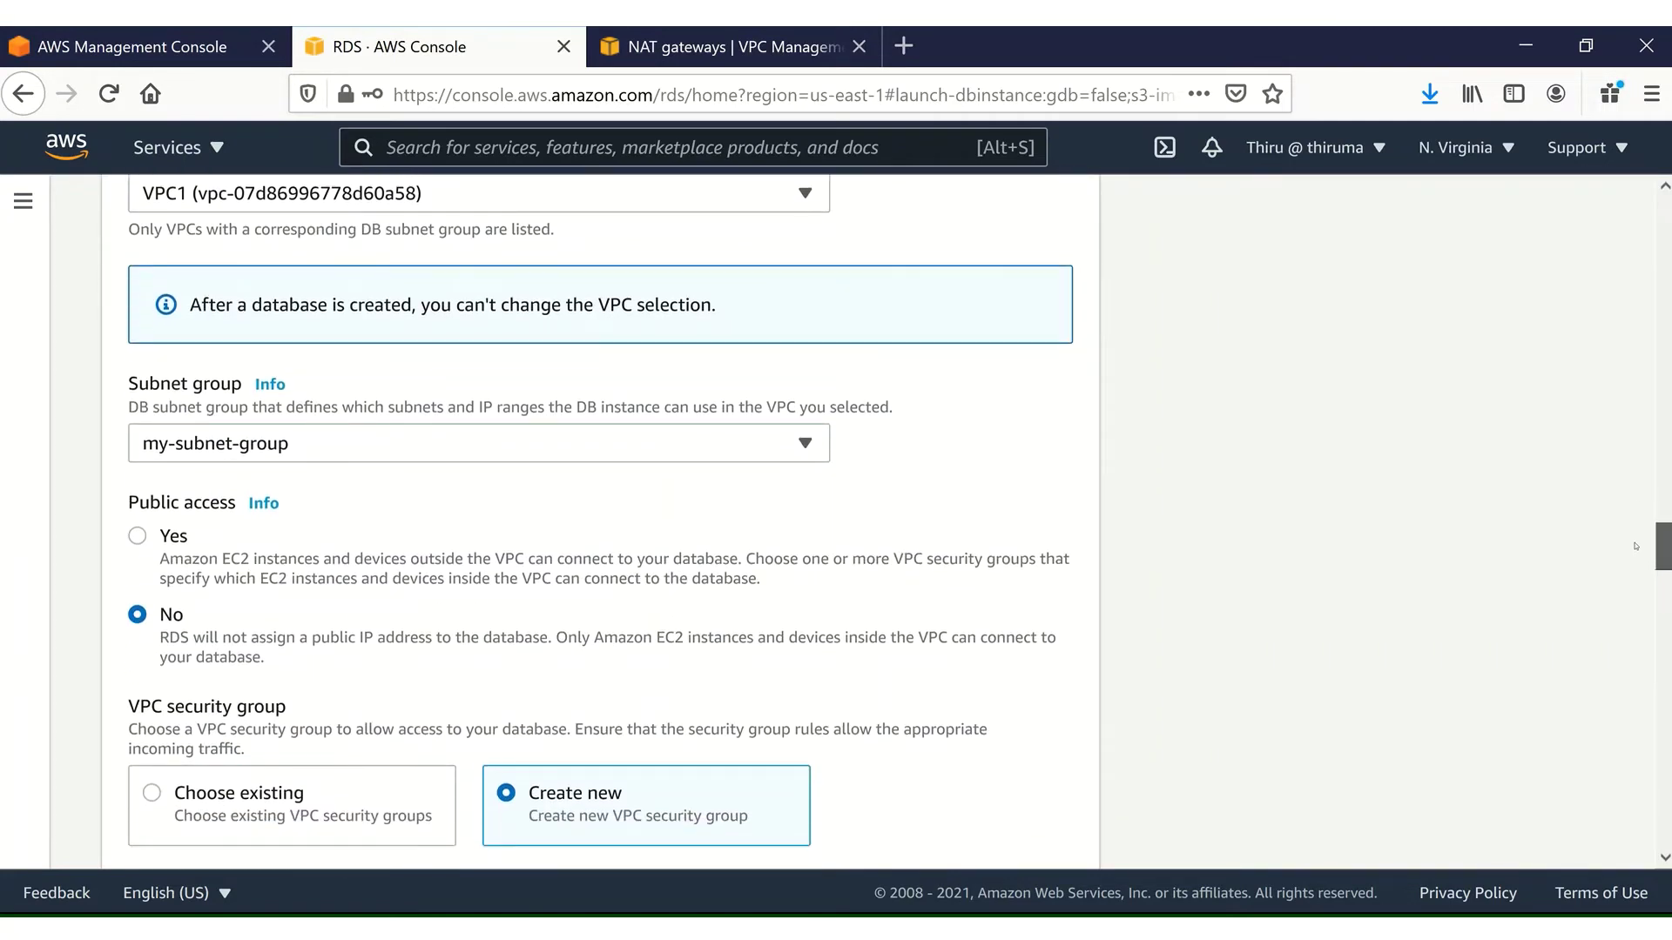
scroll(1635, 547, down, 2)
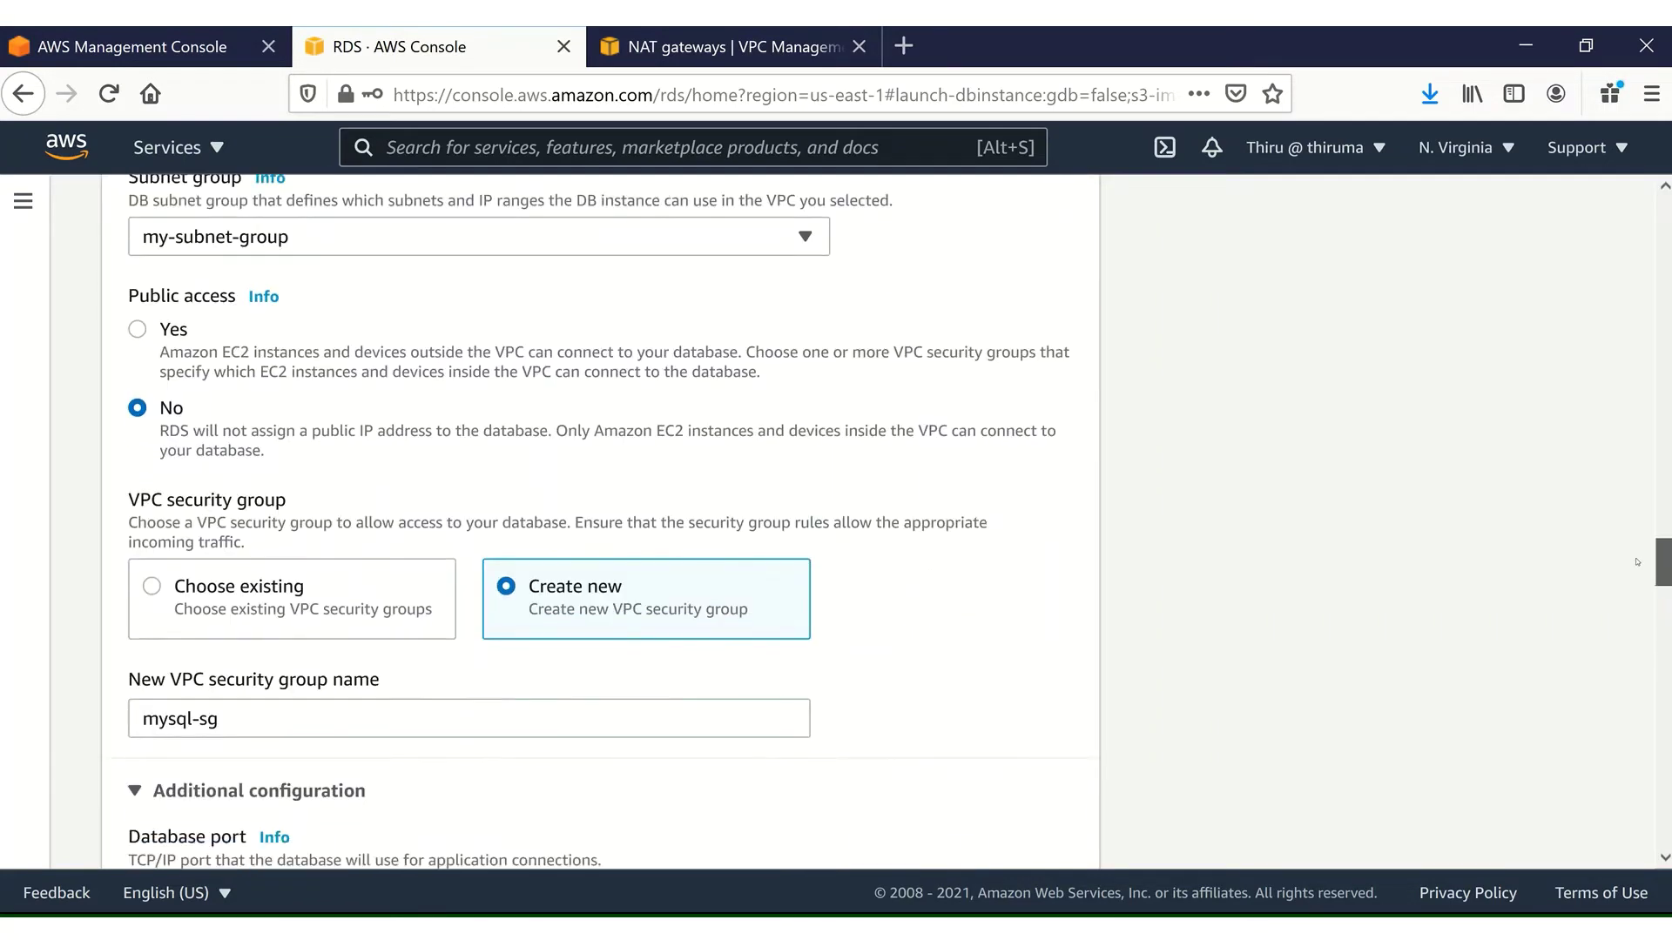
scroll(1635, 563, down, 1)
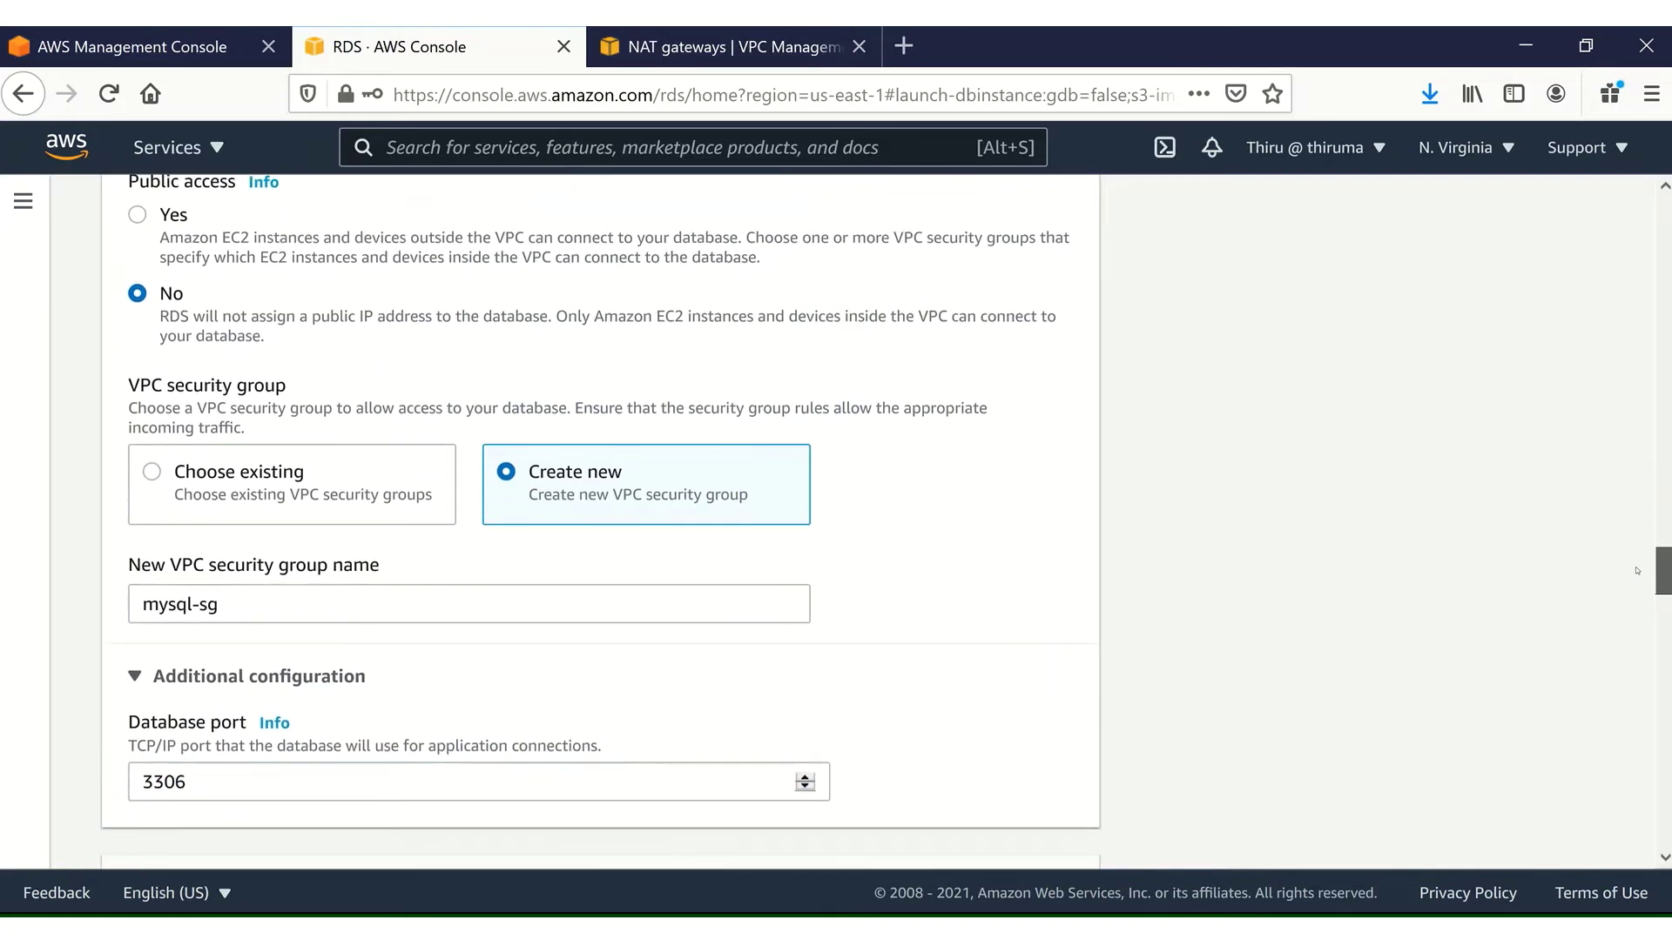
scroll(1636, 571, down, 5)
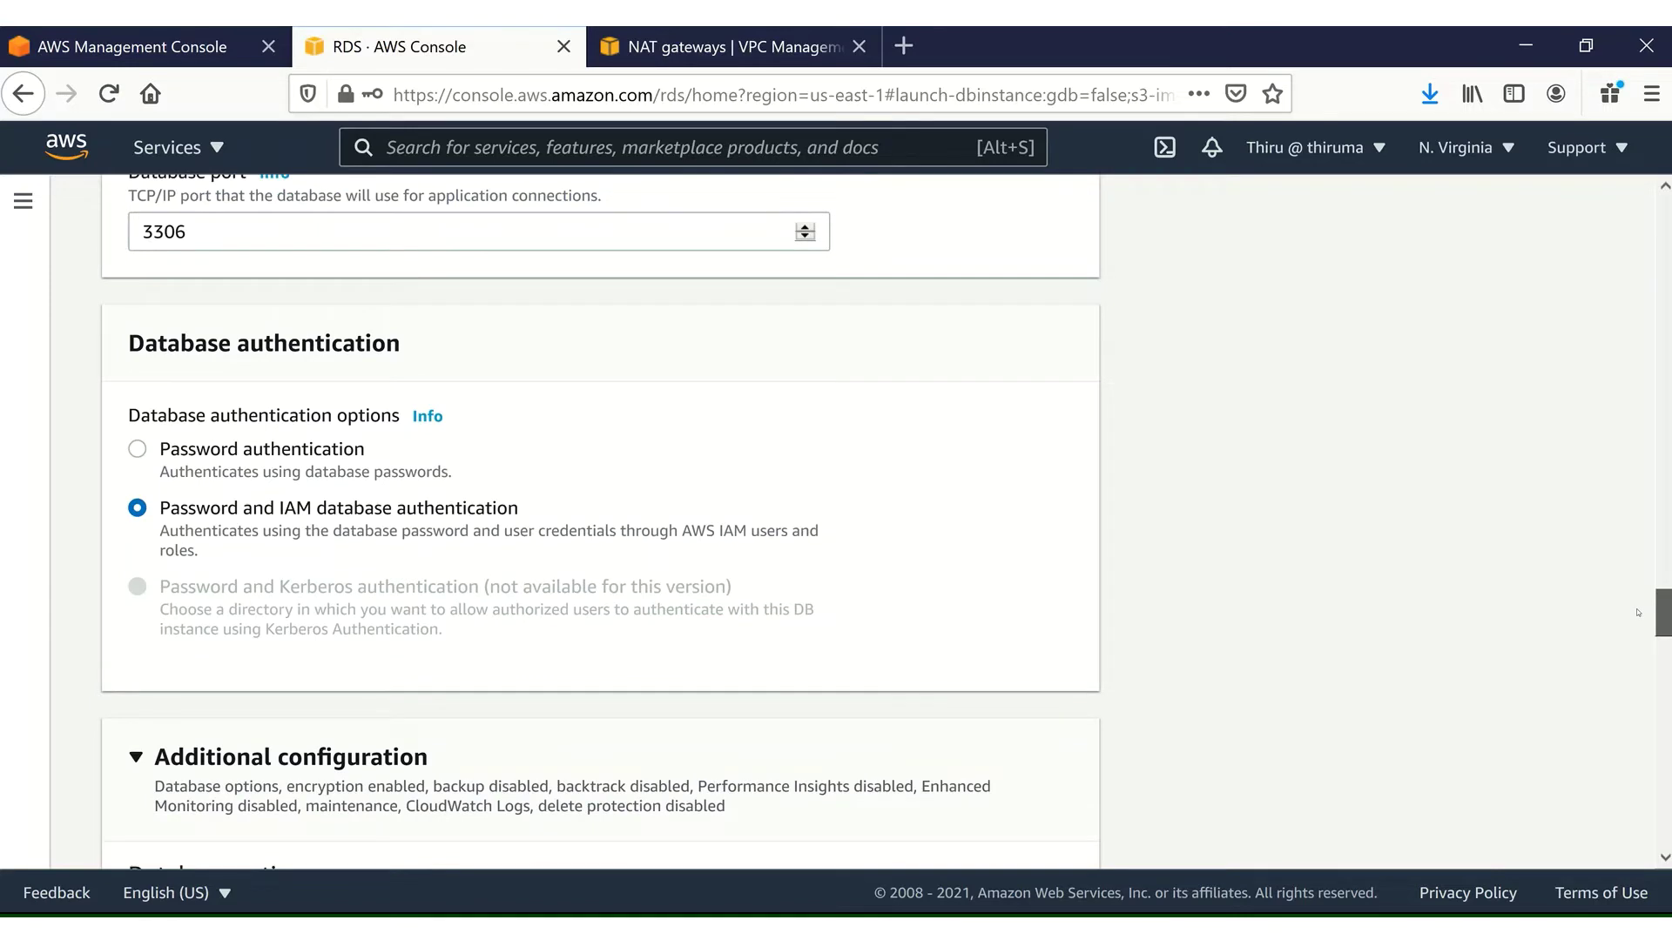
scroll(1637, 613, down, 5)
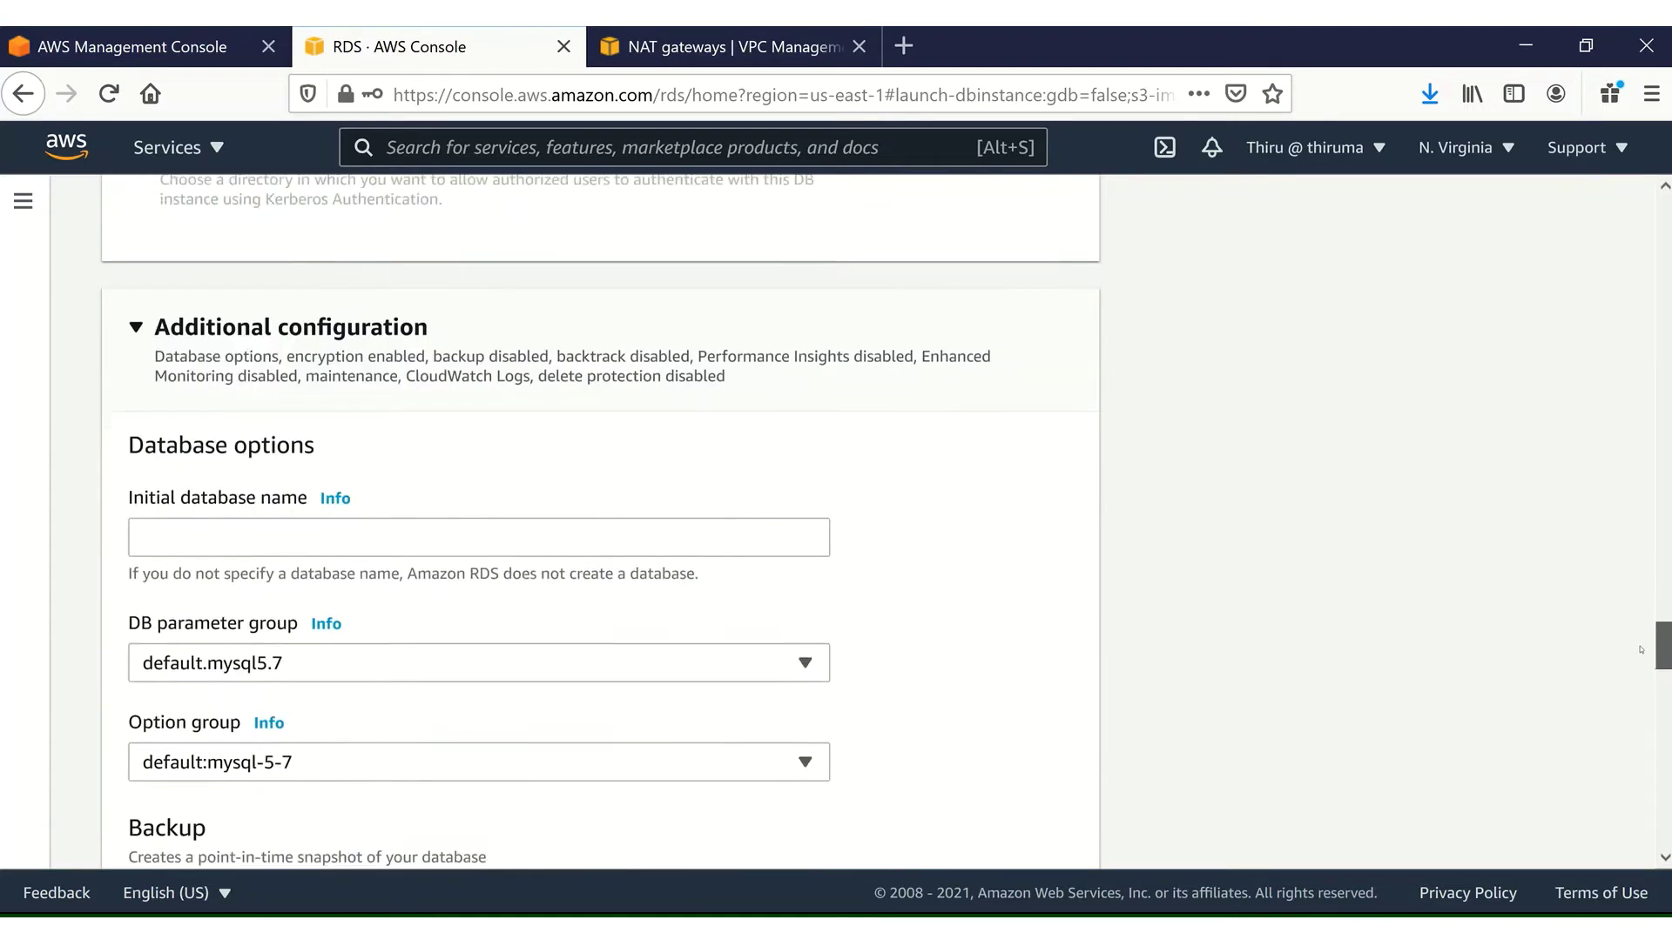
scroll(1640, 653, down, 4)
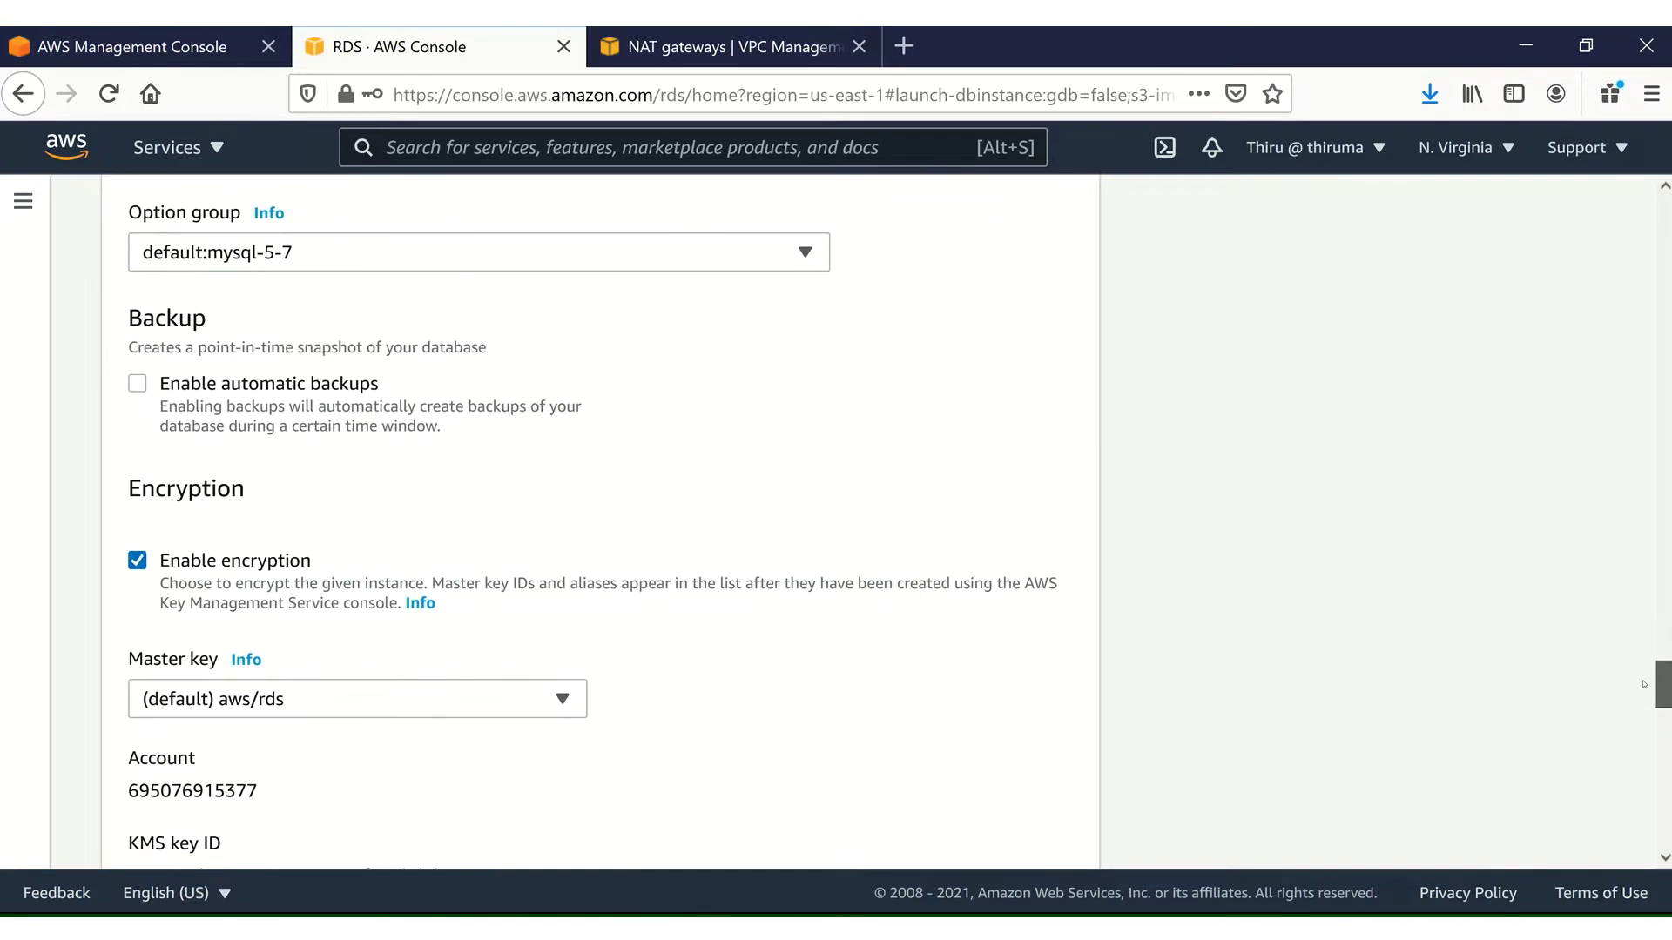
scroll(1644, 684, down, 4)
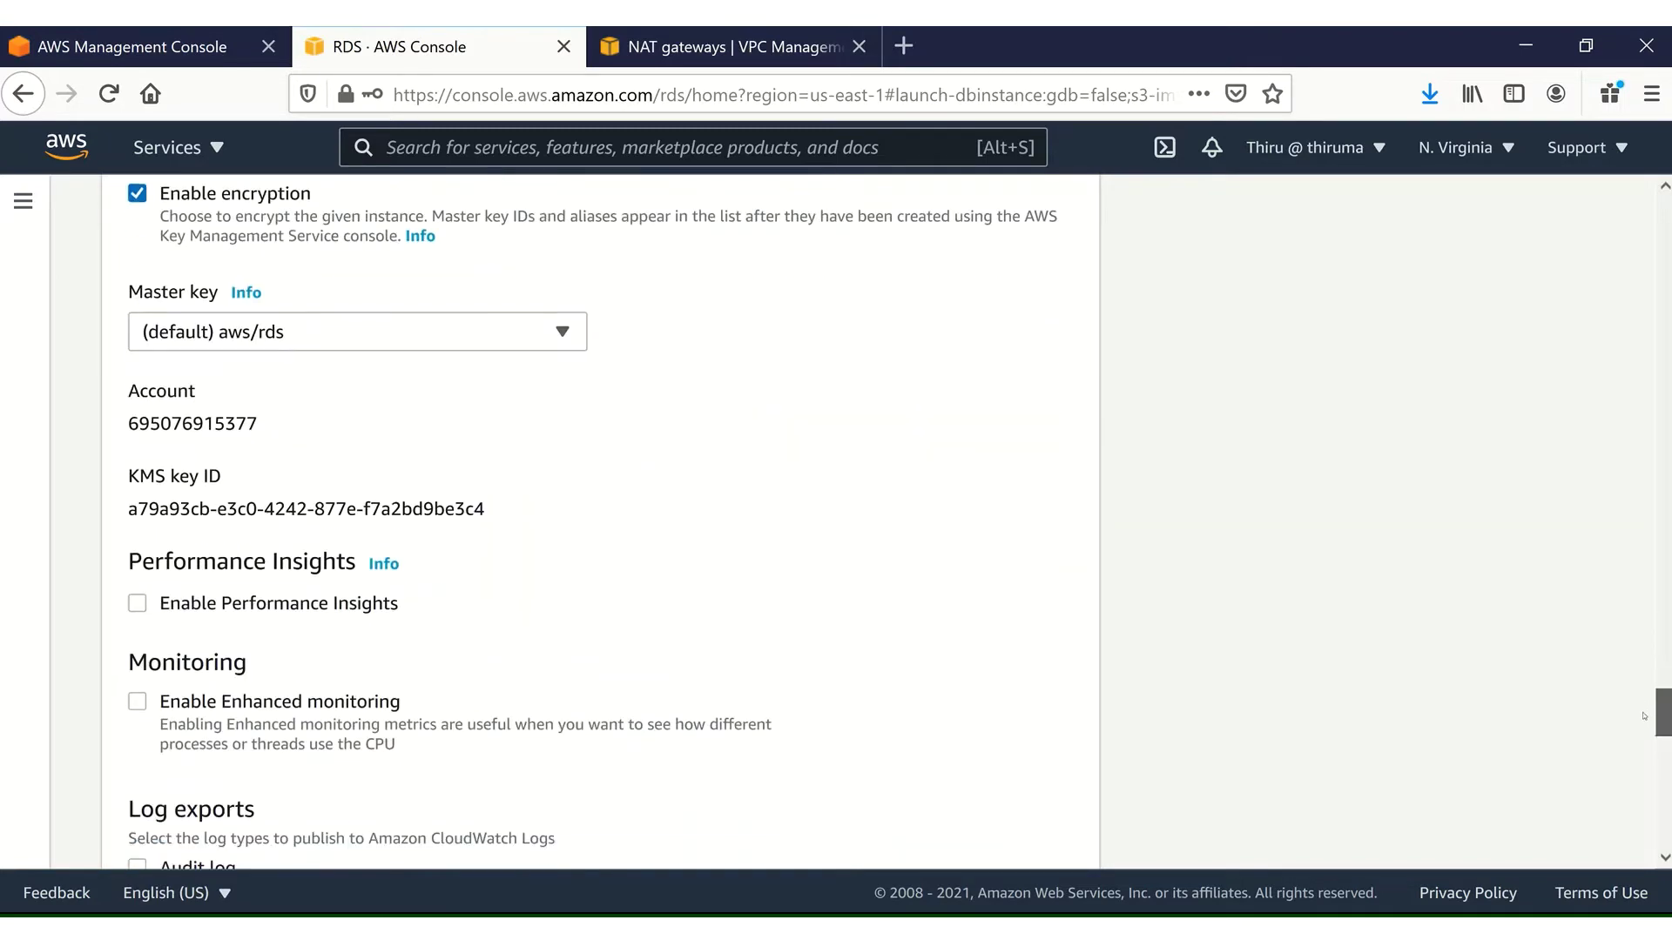
scroll(1644, 715, down, 4)
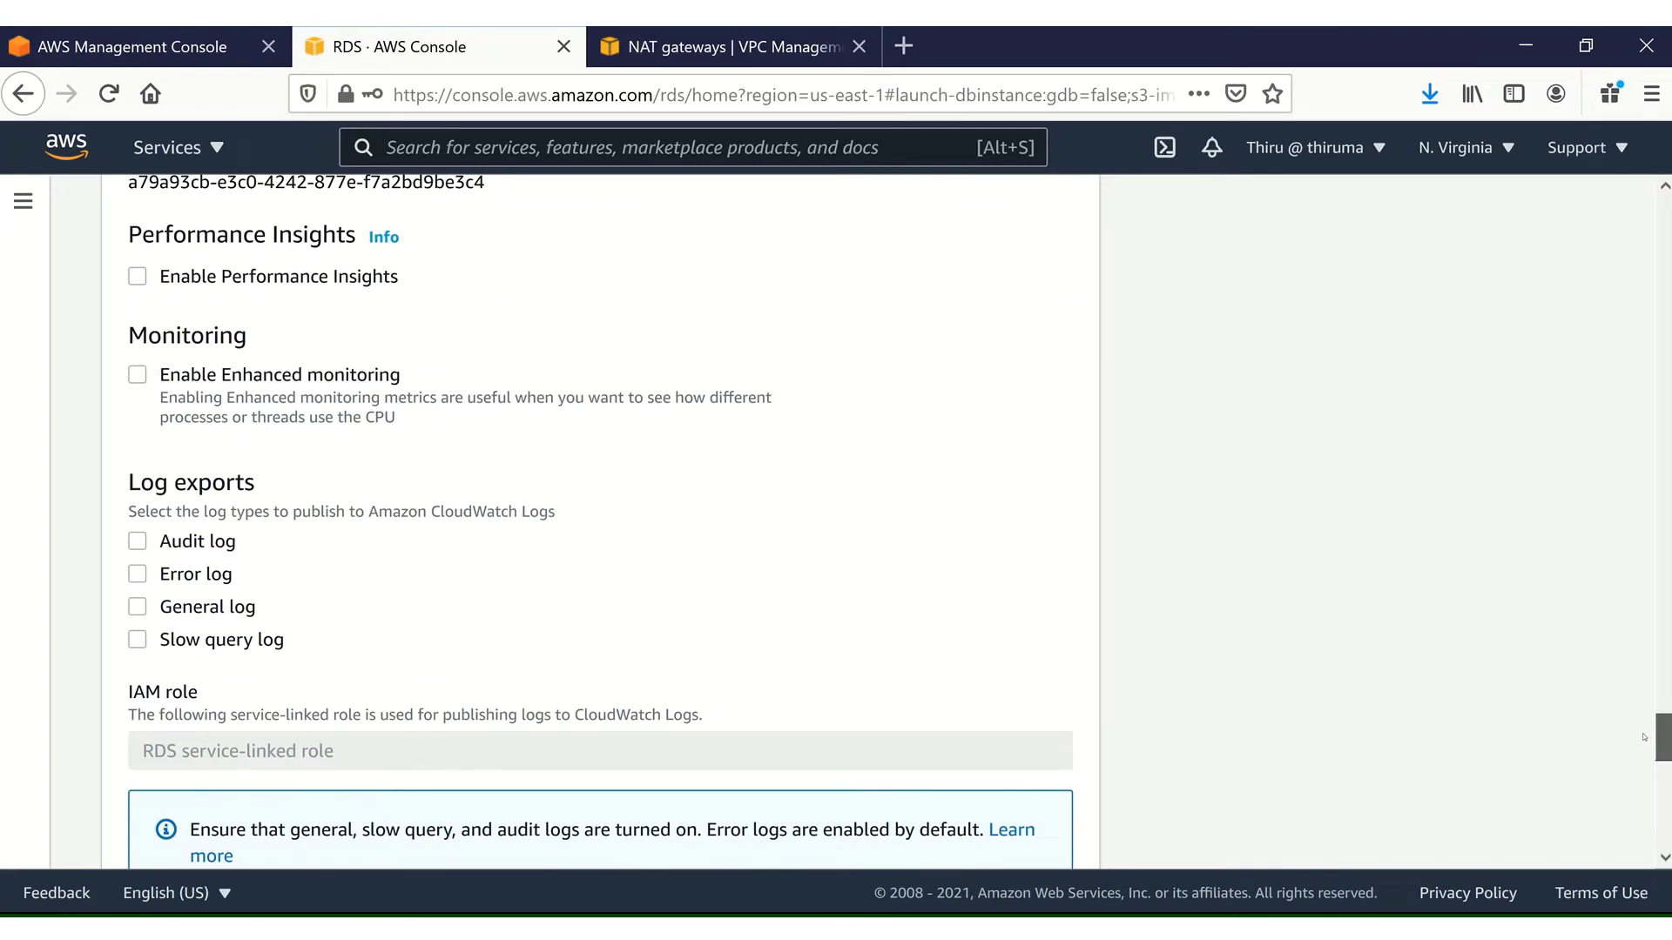
Create the my-mysql-db-1 database with the reviewed configuration and look over its entry in the databases list
scroll(1644, 740, down, 1)
scroll(1644, 746, down, 6)
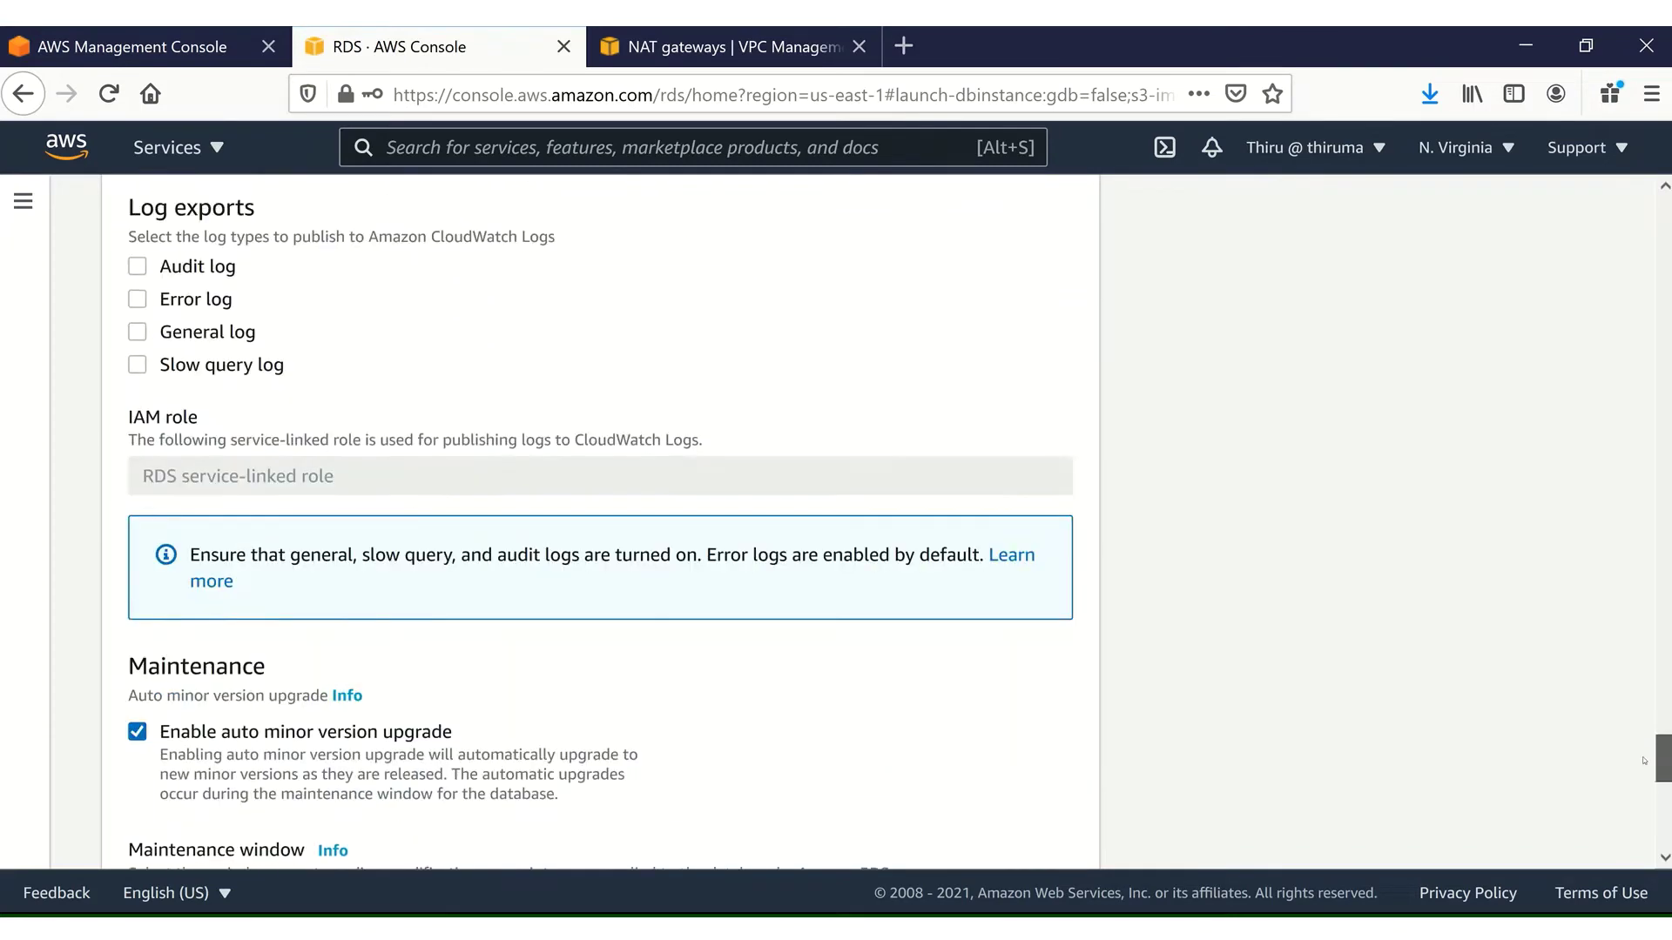
scroll(1644, 799, down, 4)
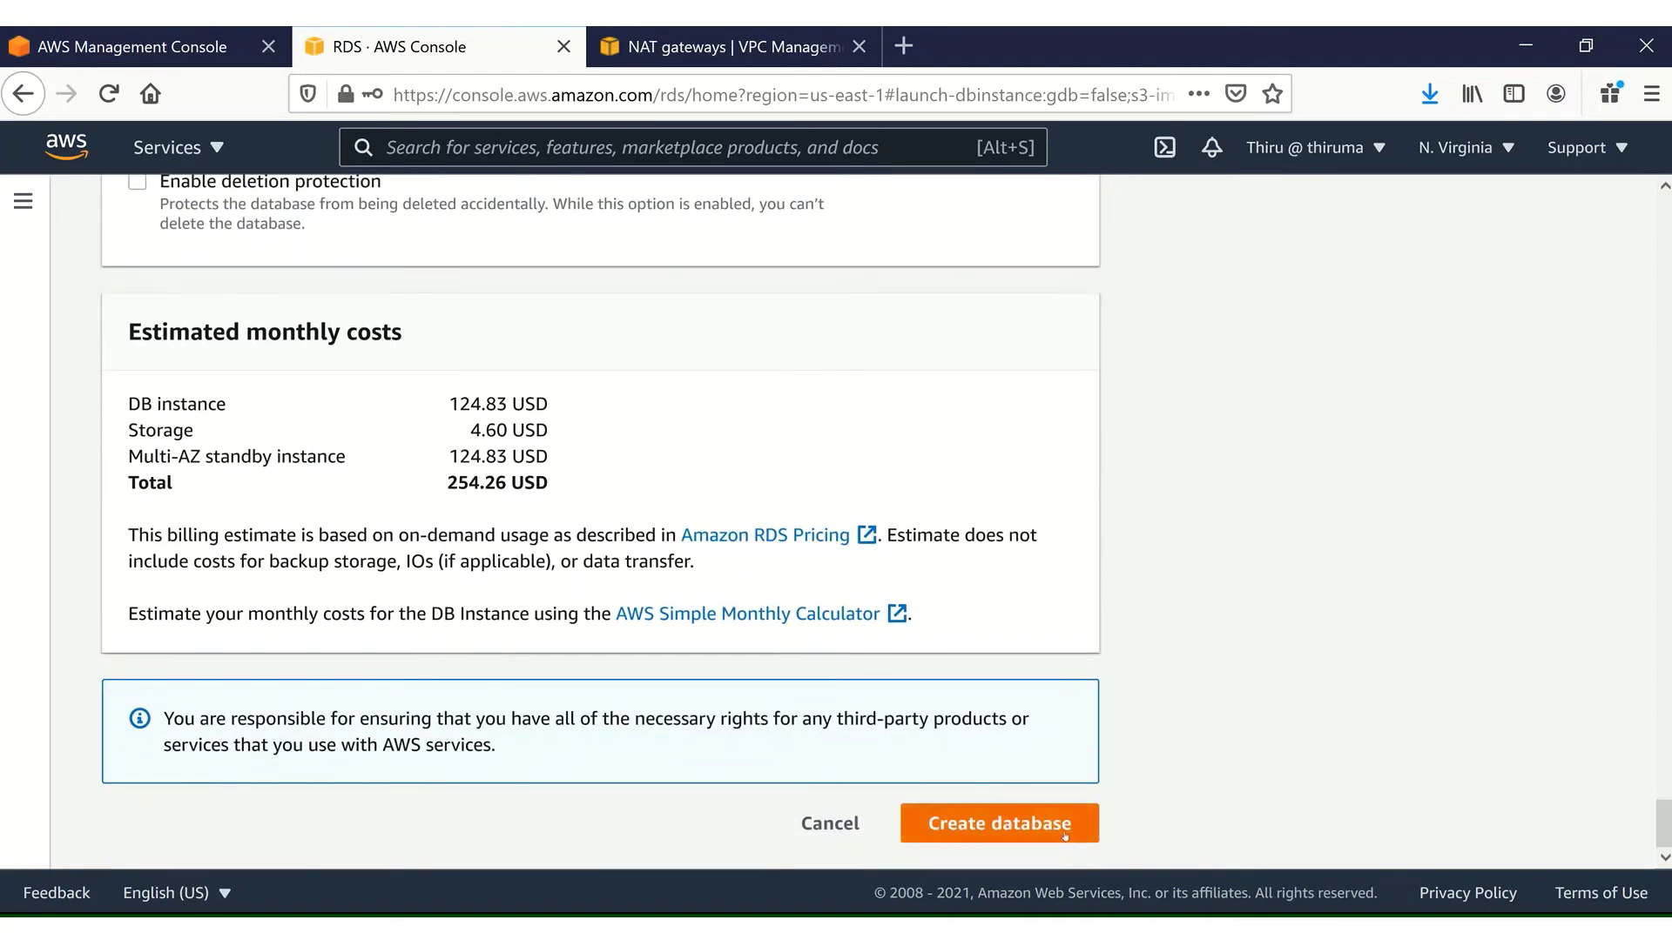
click(1039, 833)
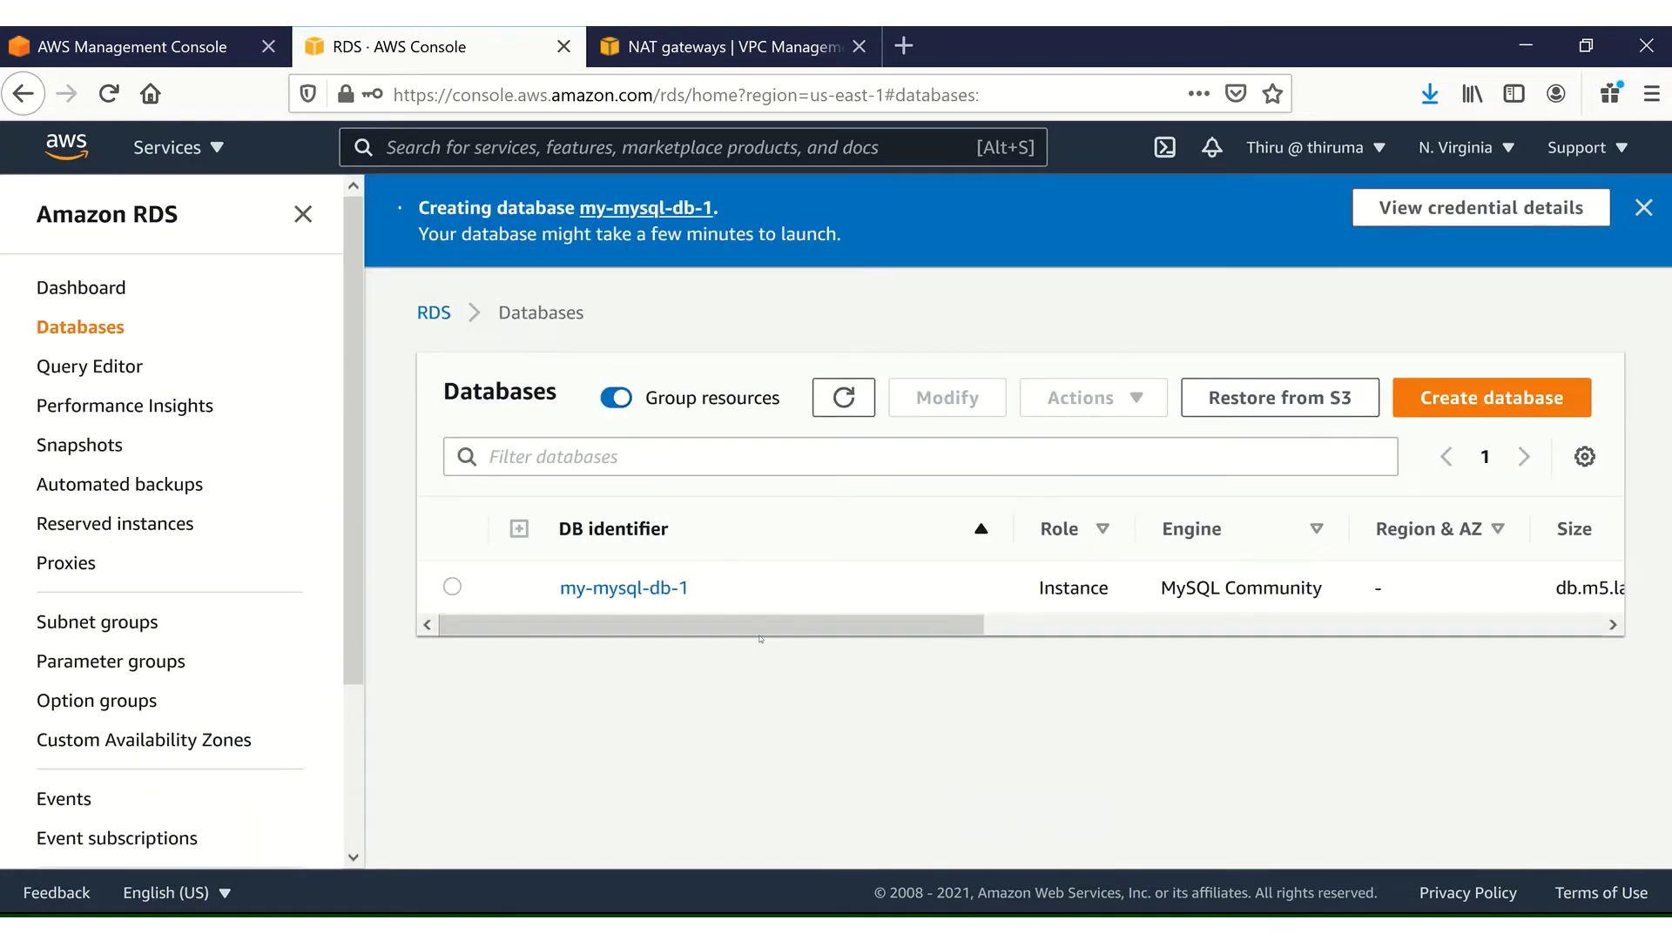
drag(818, 630, 676, 635)
Switch to the NAT gateways page and refresh the list to check the state of my-NAT-GW1
click(673, 52)
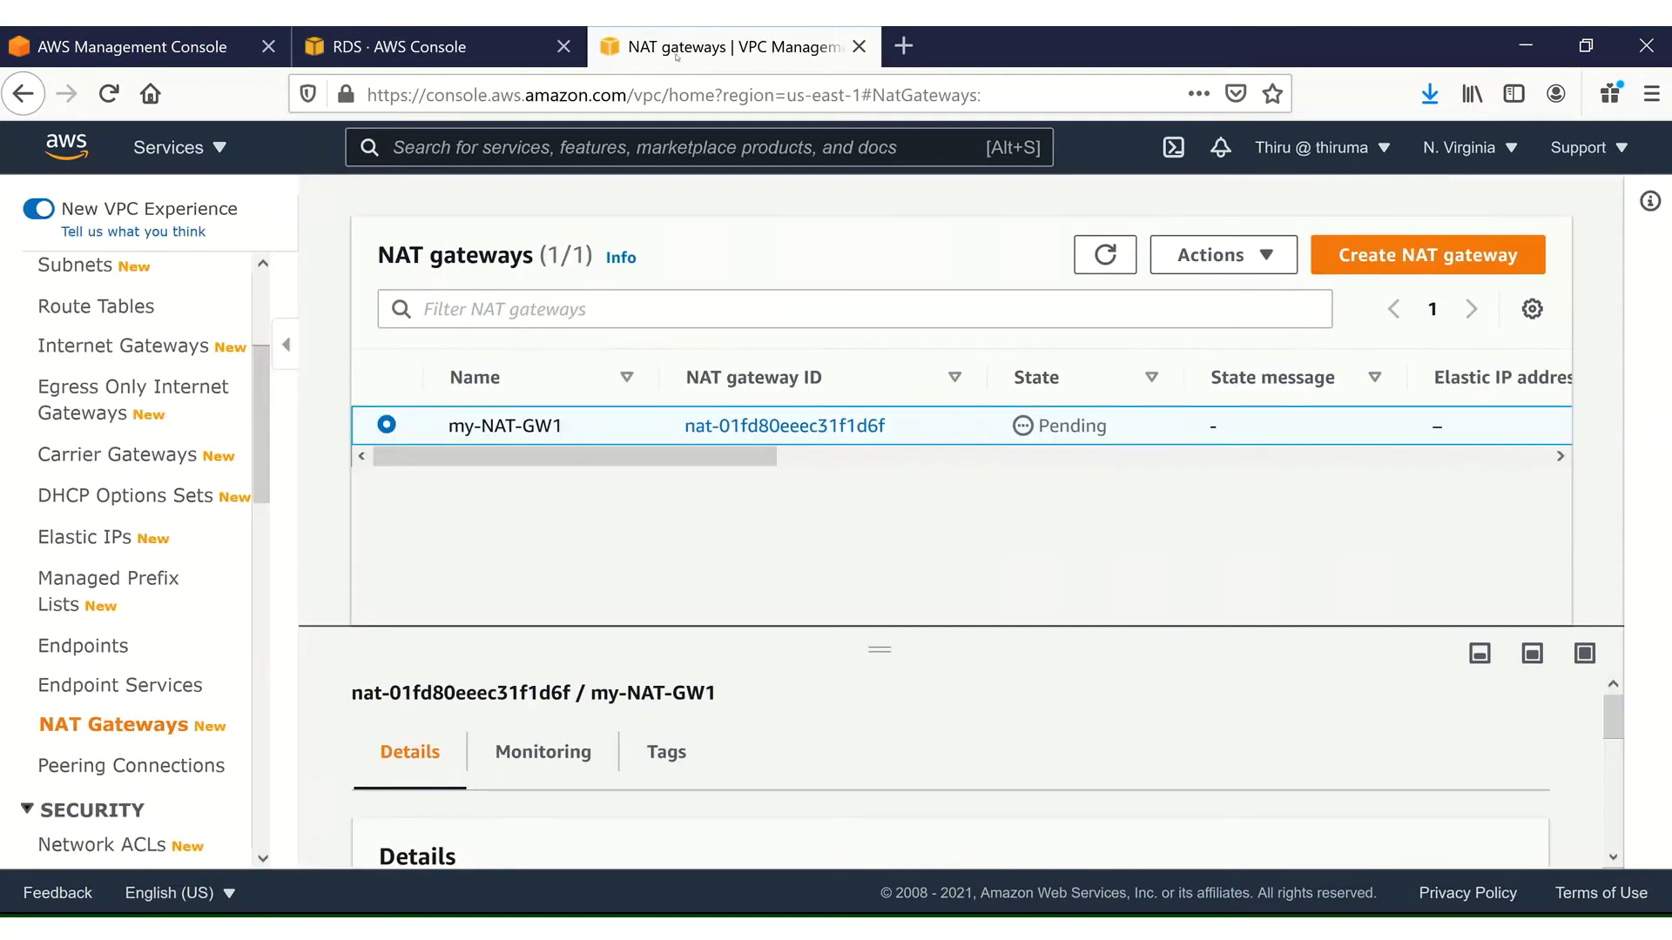
click(1101, 256)
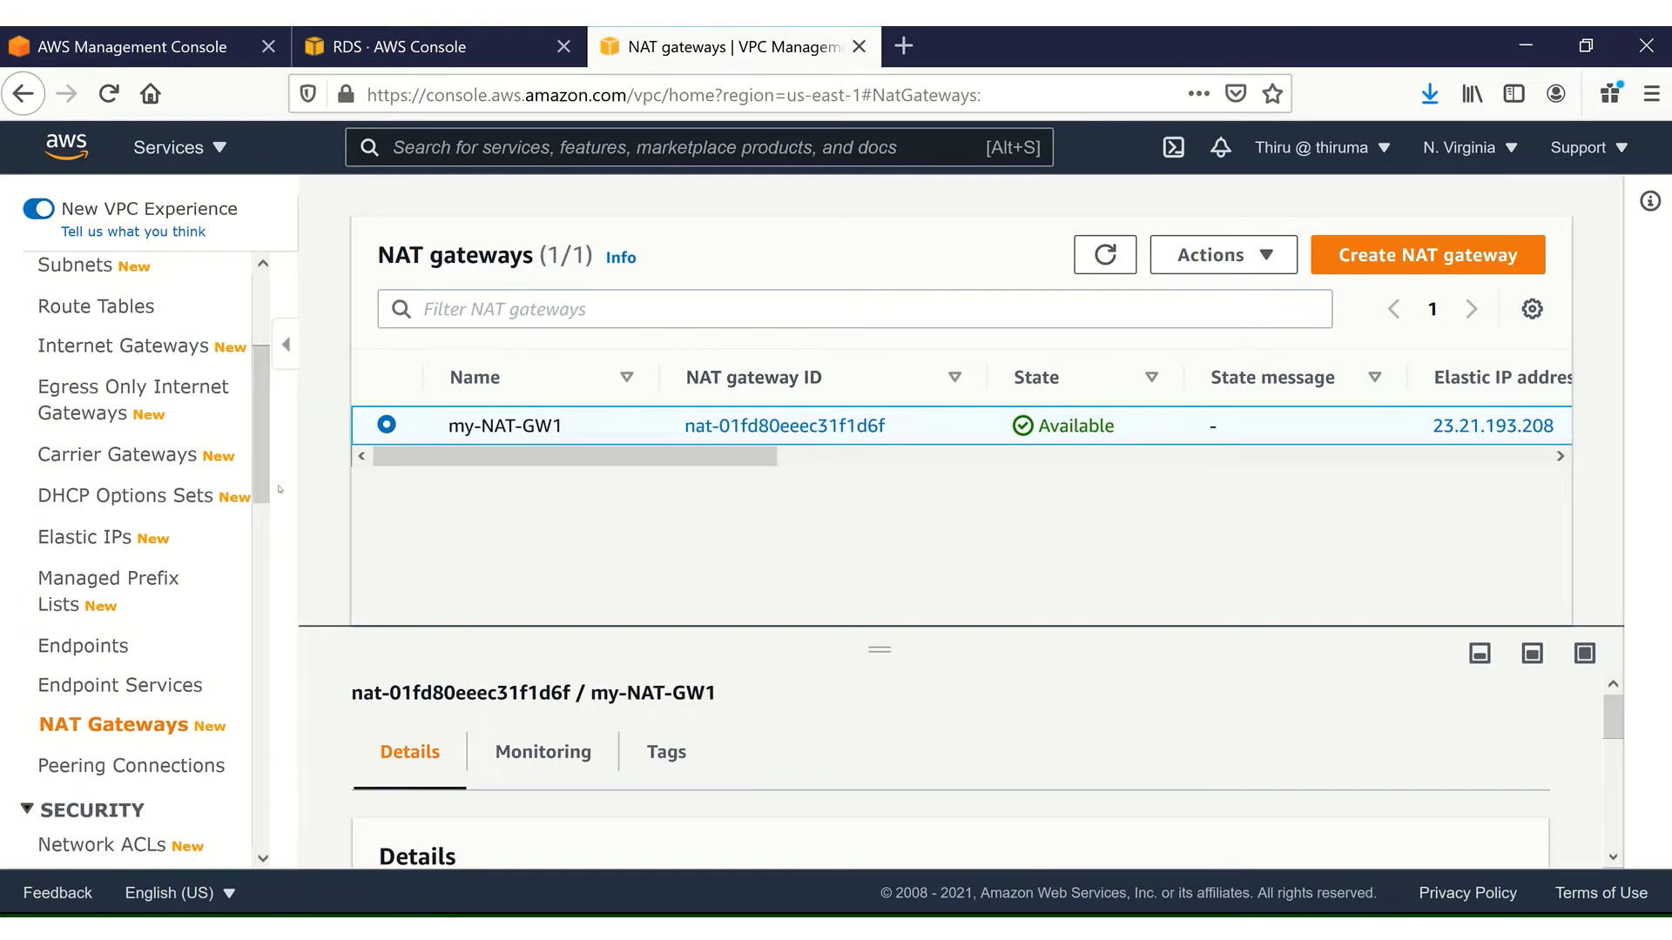
Add a 0.0.0.0/0 route targeting NAT gateway my-NAT-GW1 to the Private-RT1 route table, save it, and check the route list
click(92, 306)
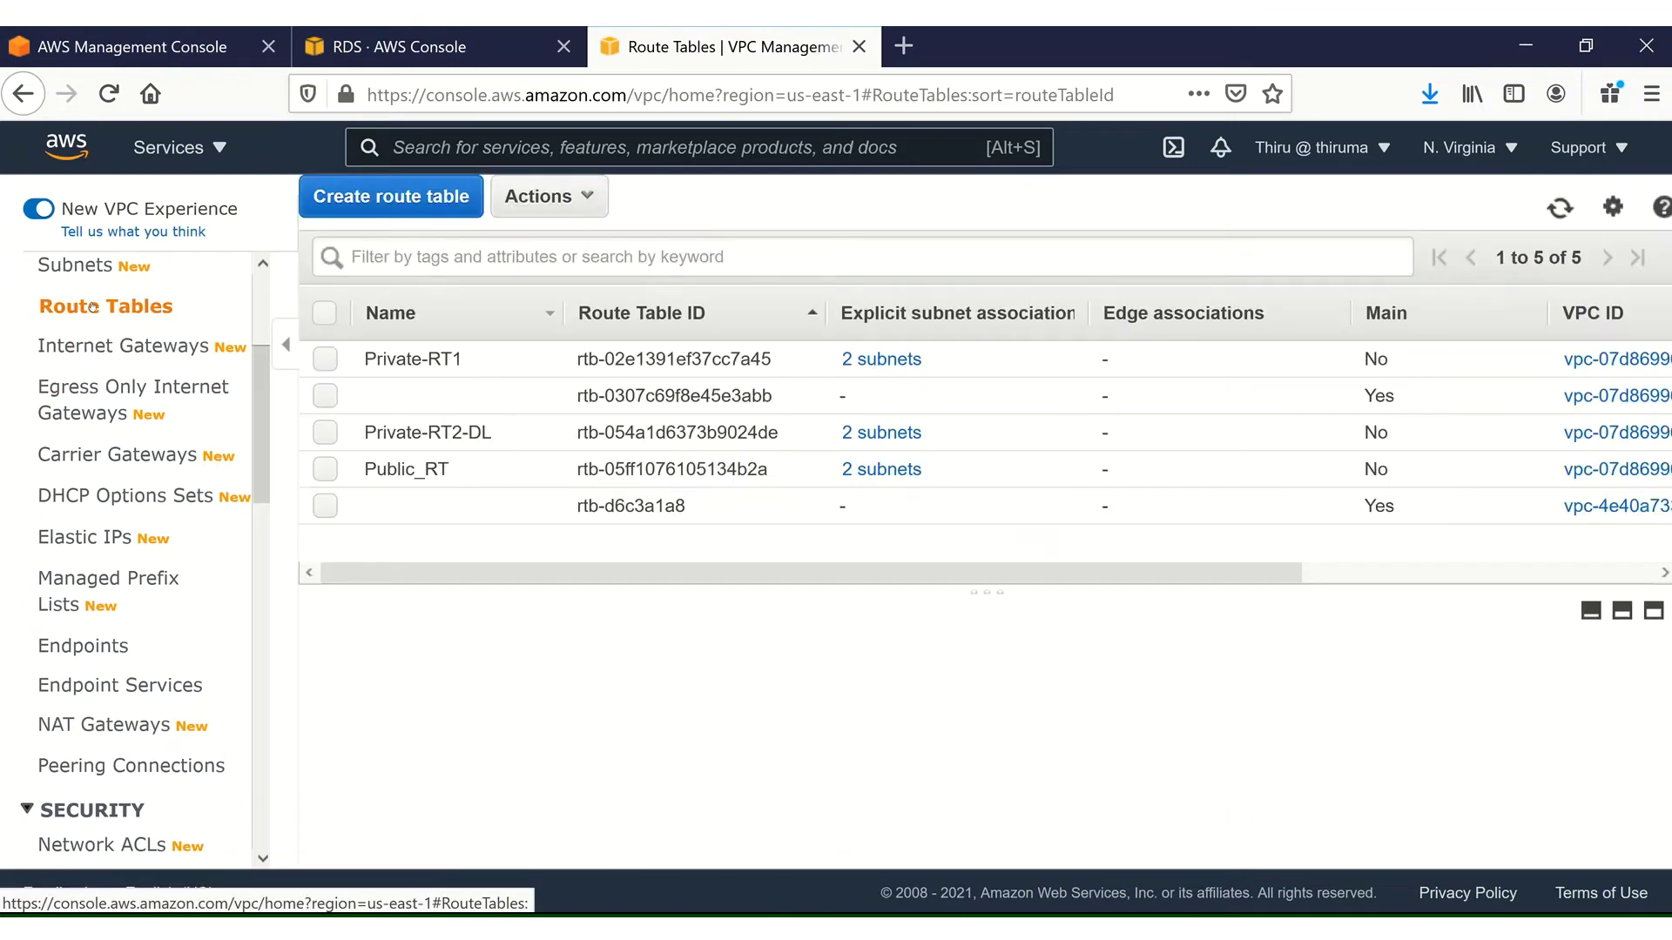
click(324, 361)
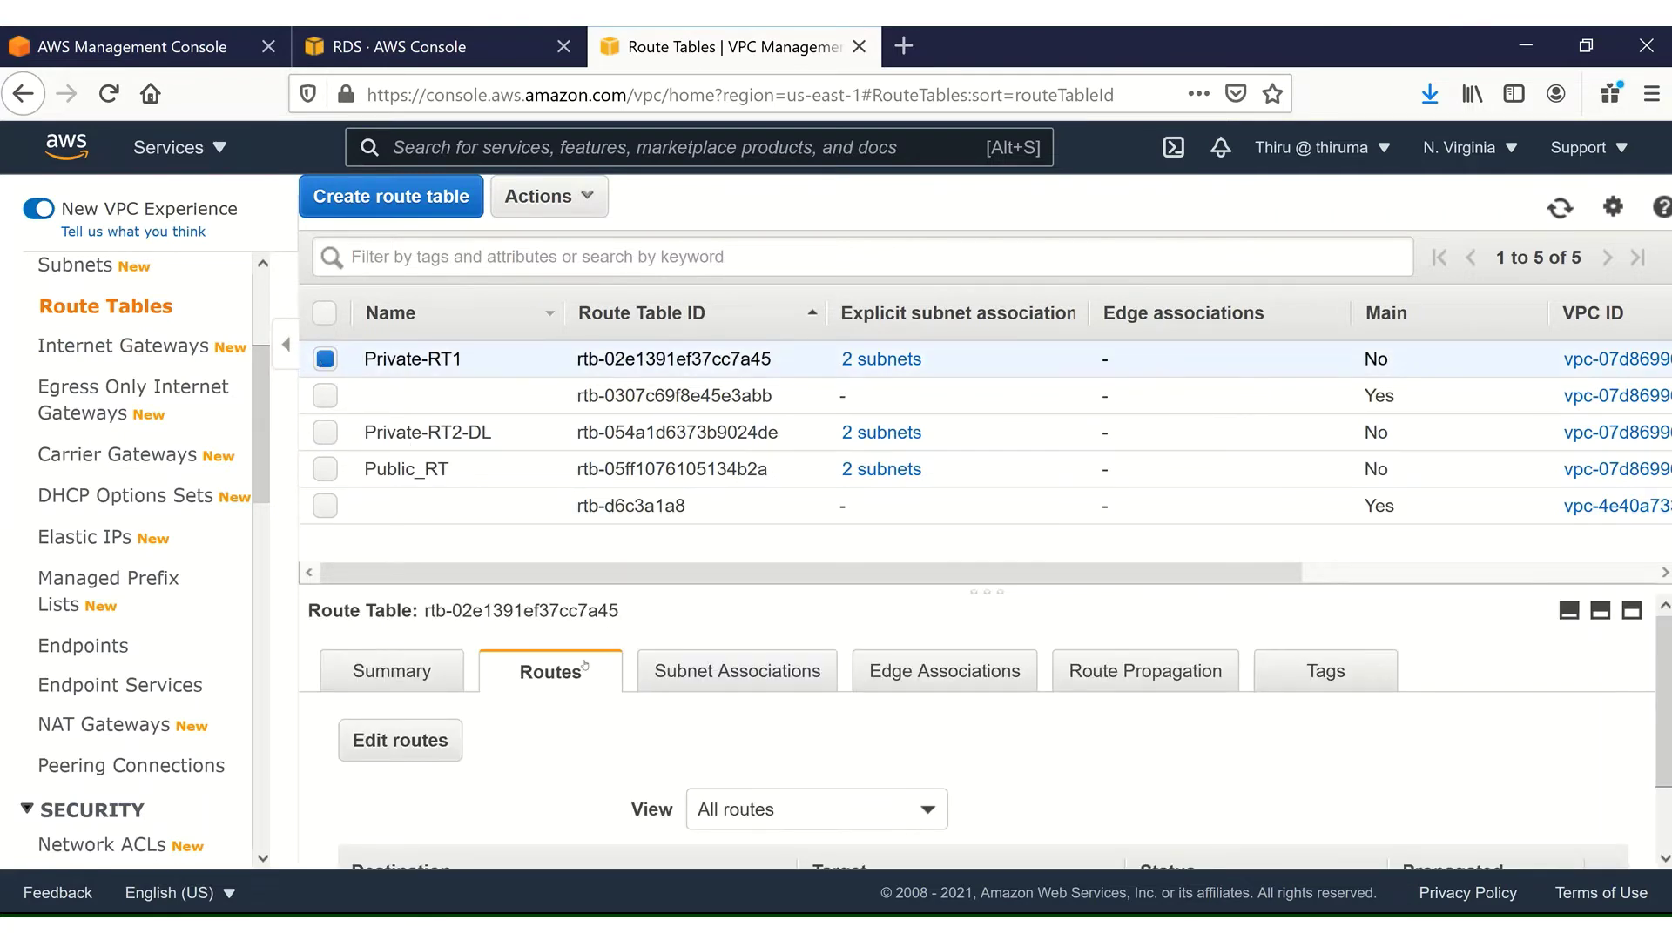
click(417, 749)
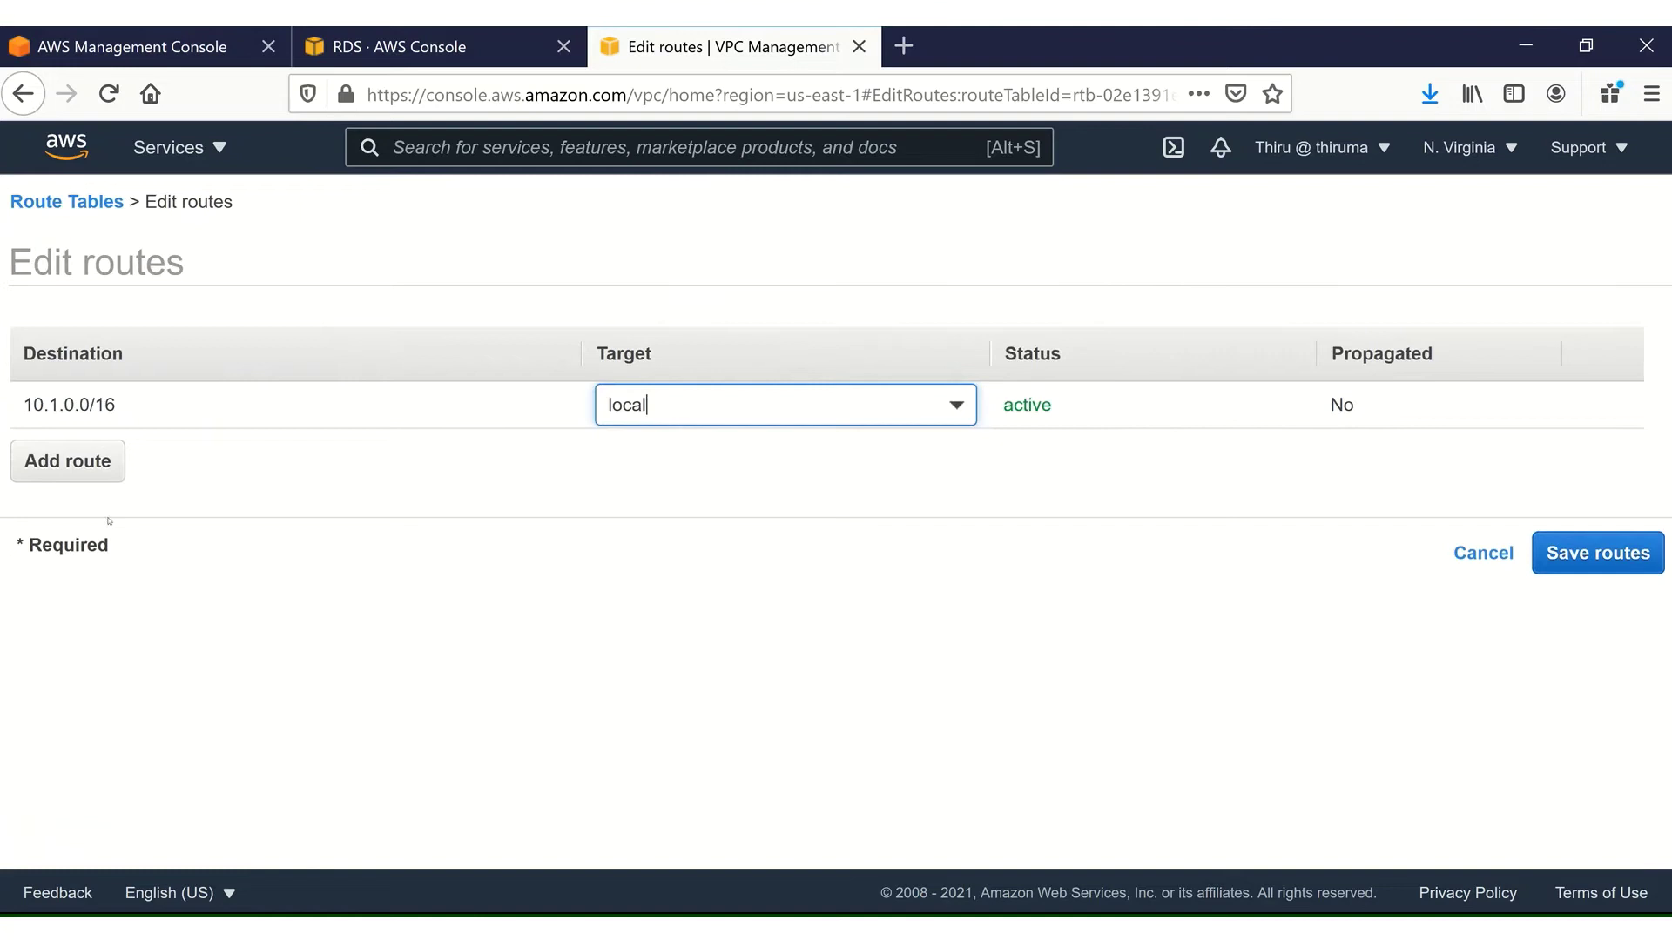
click(42, 462)
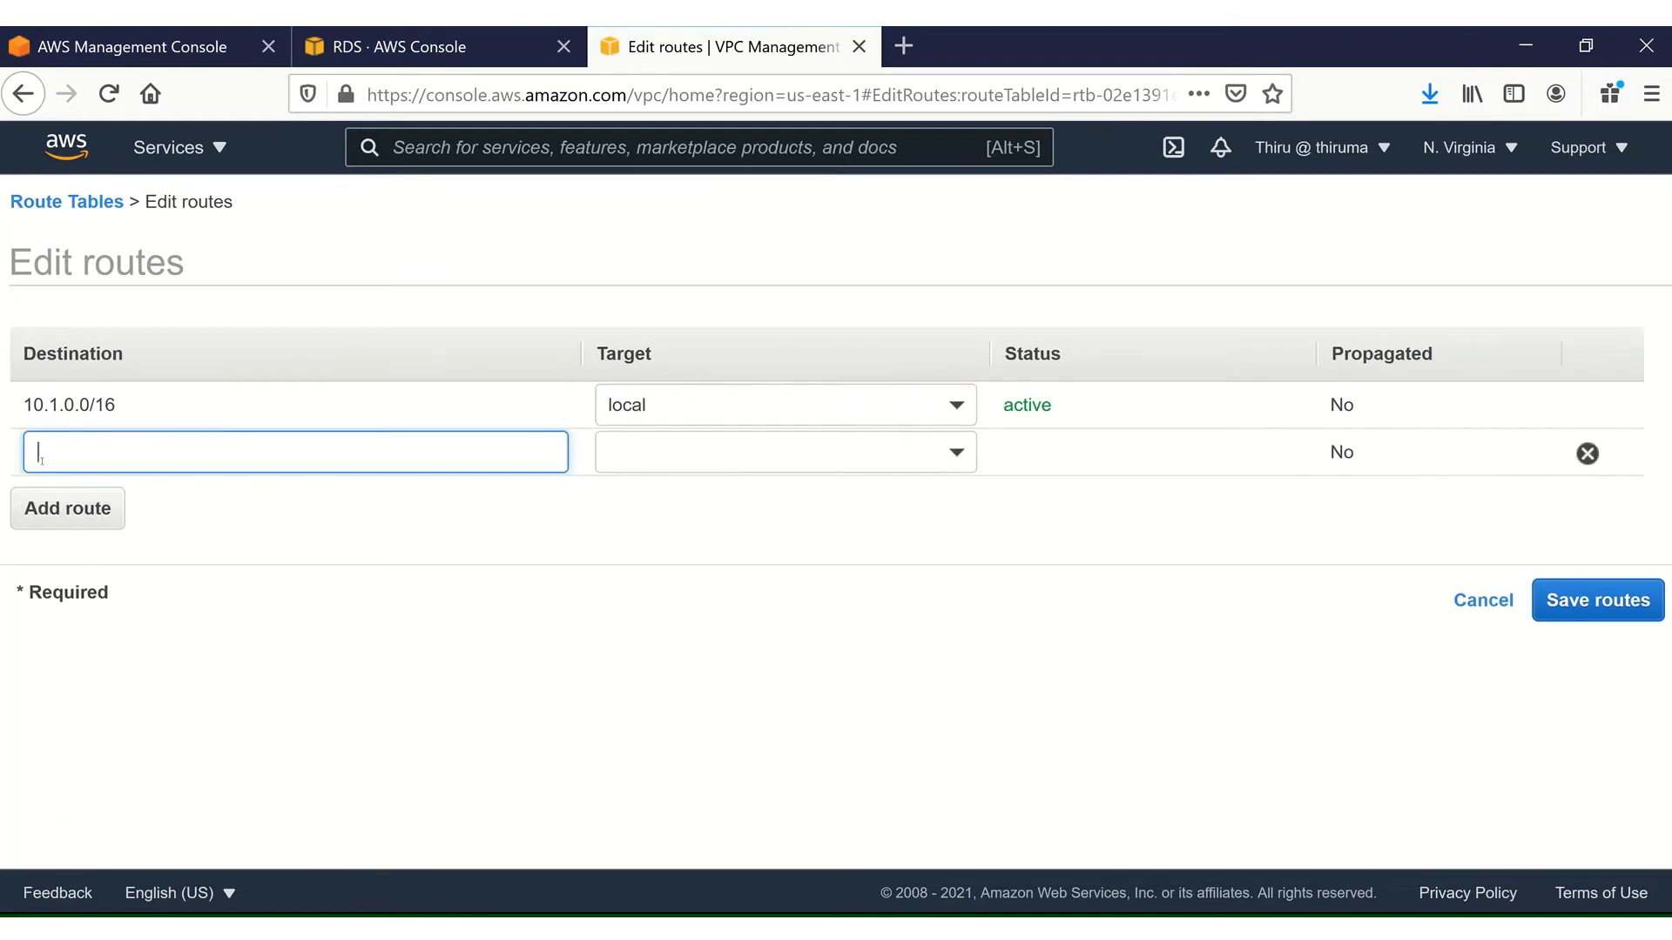
text(0.0)
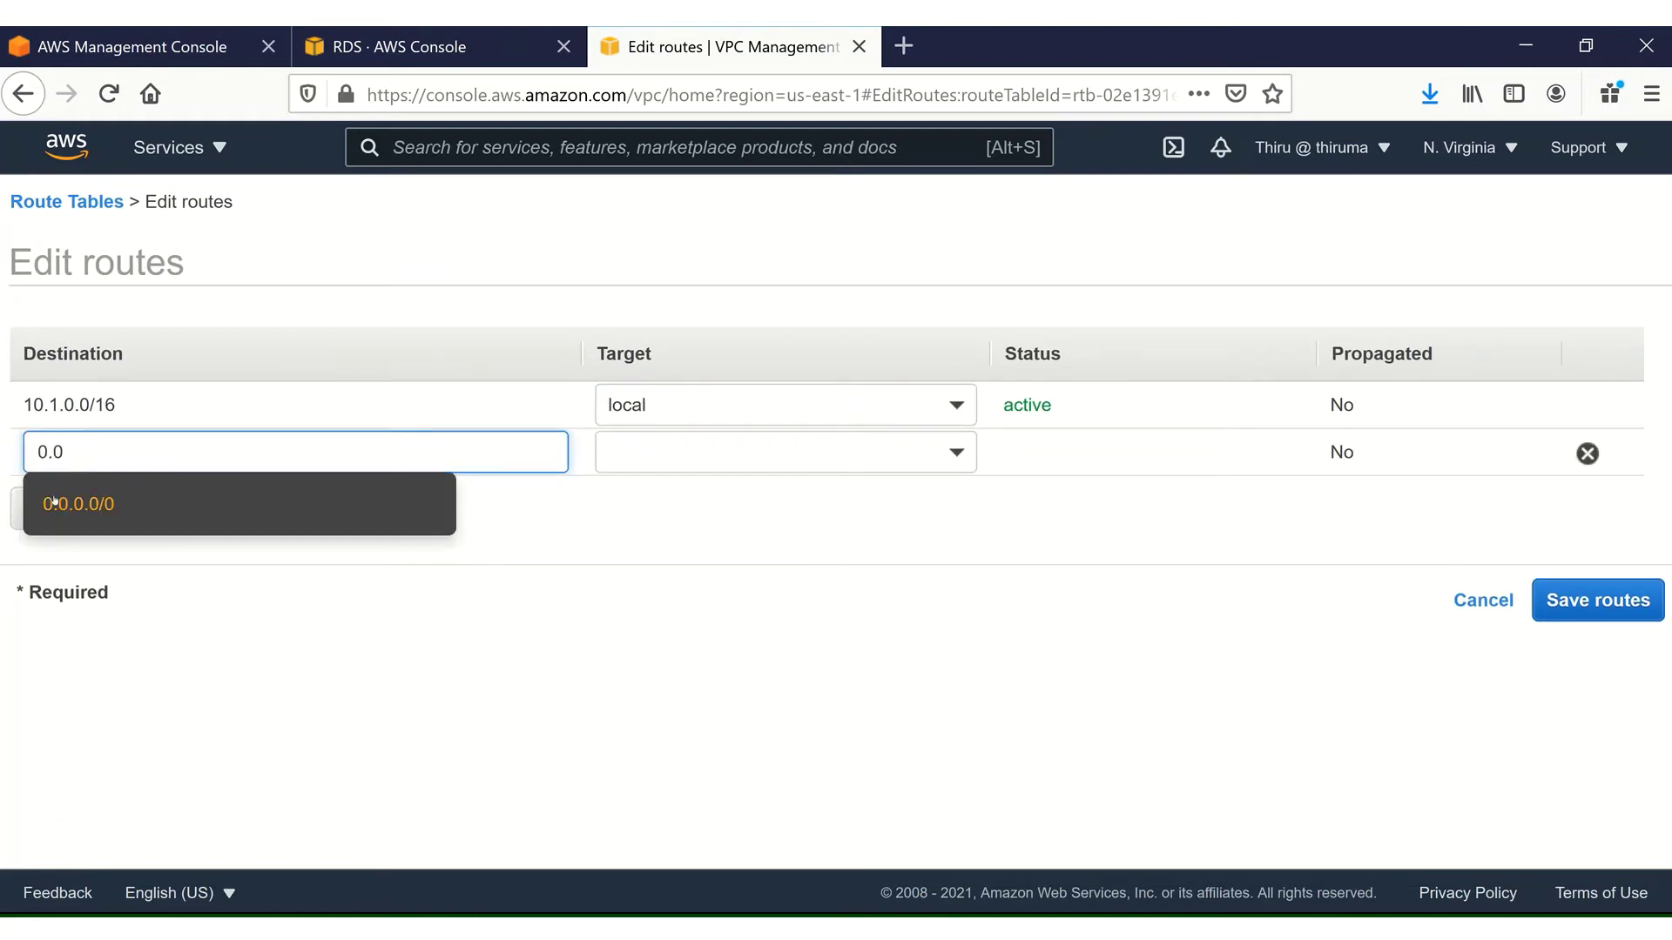
click(54, 503)
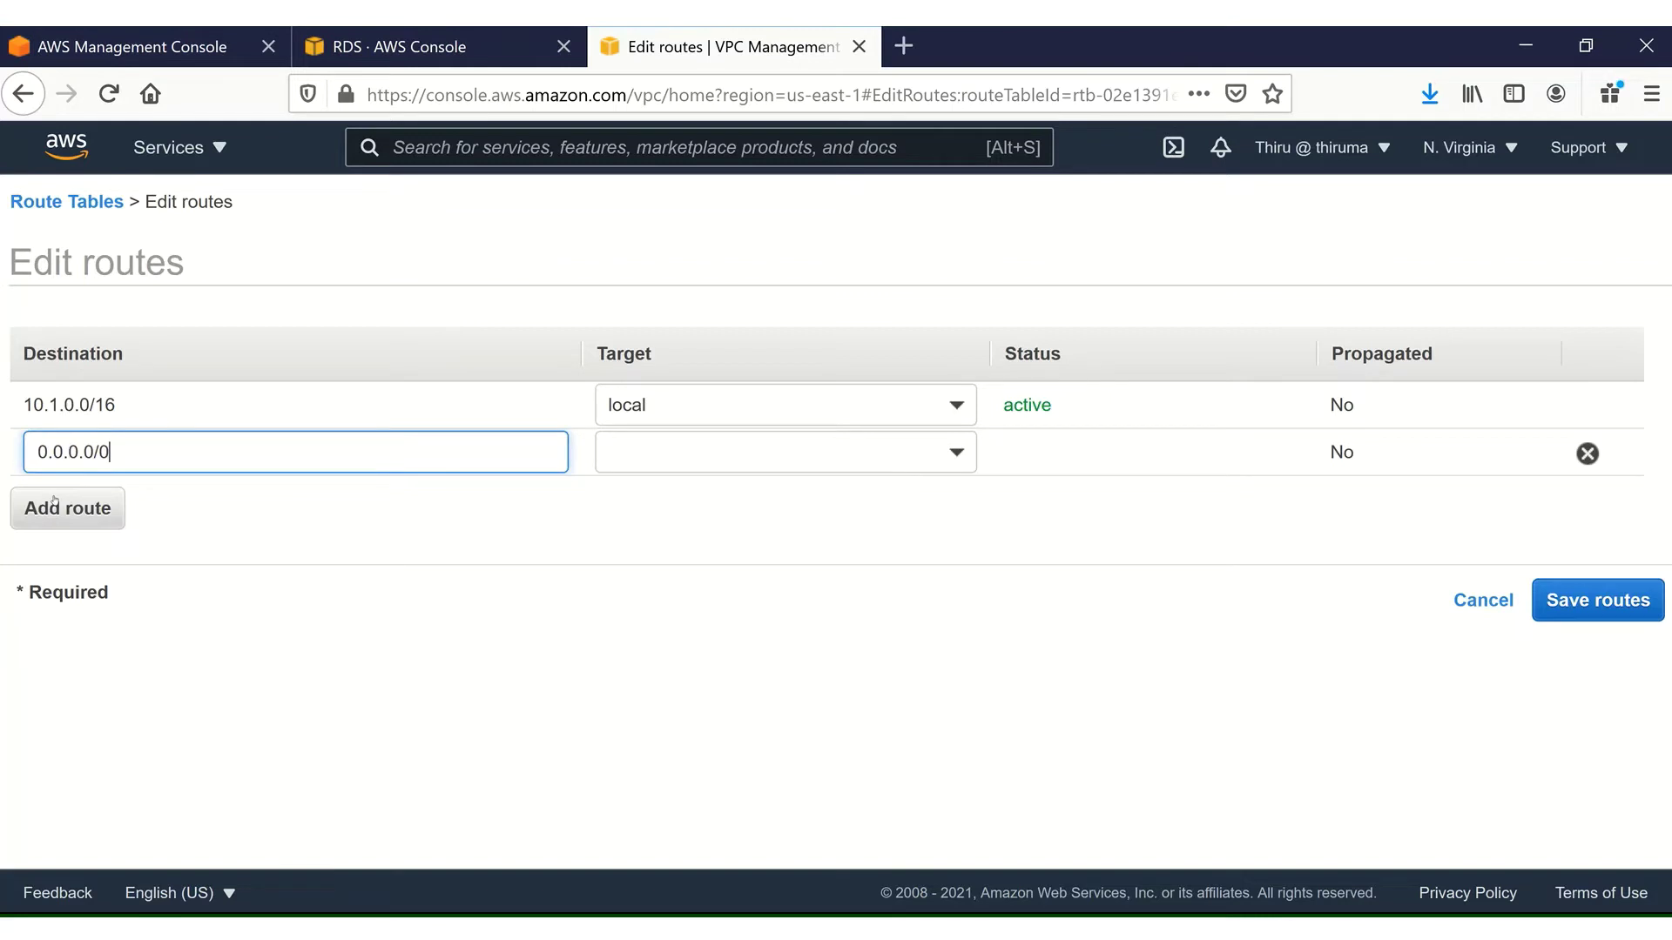
click(724, 447)
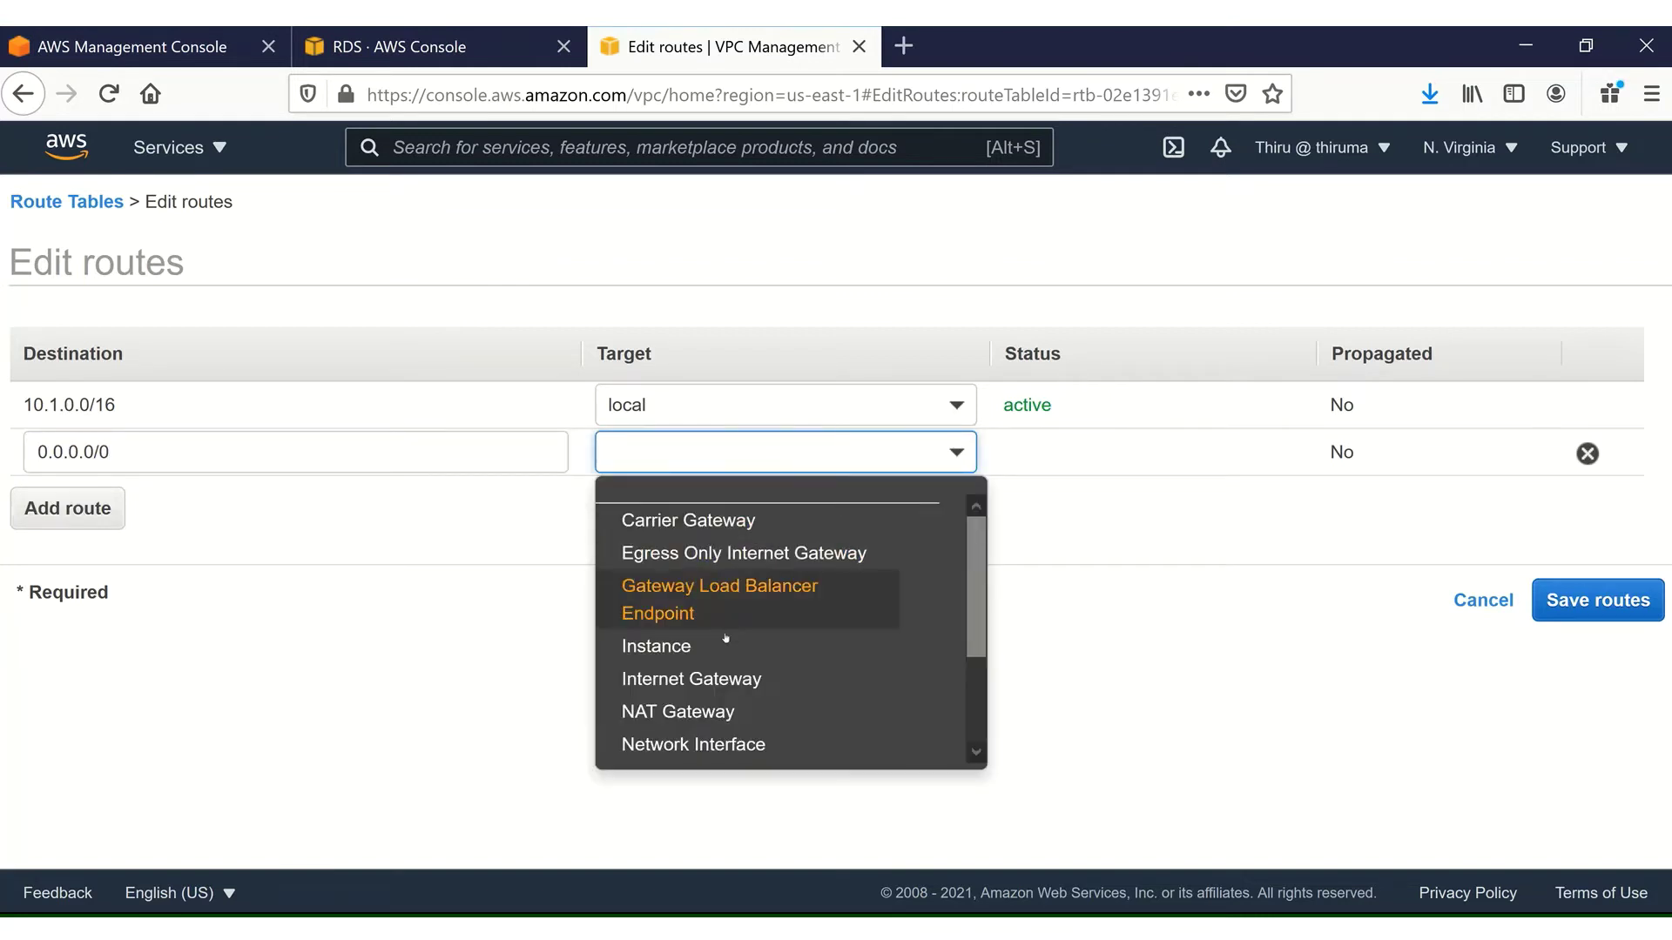
click(703, 712)
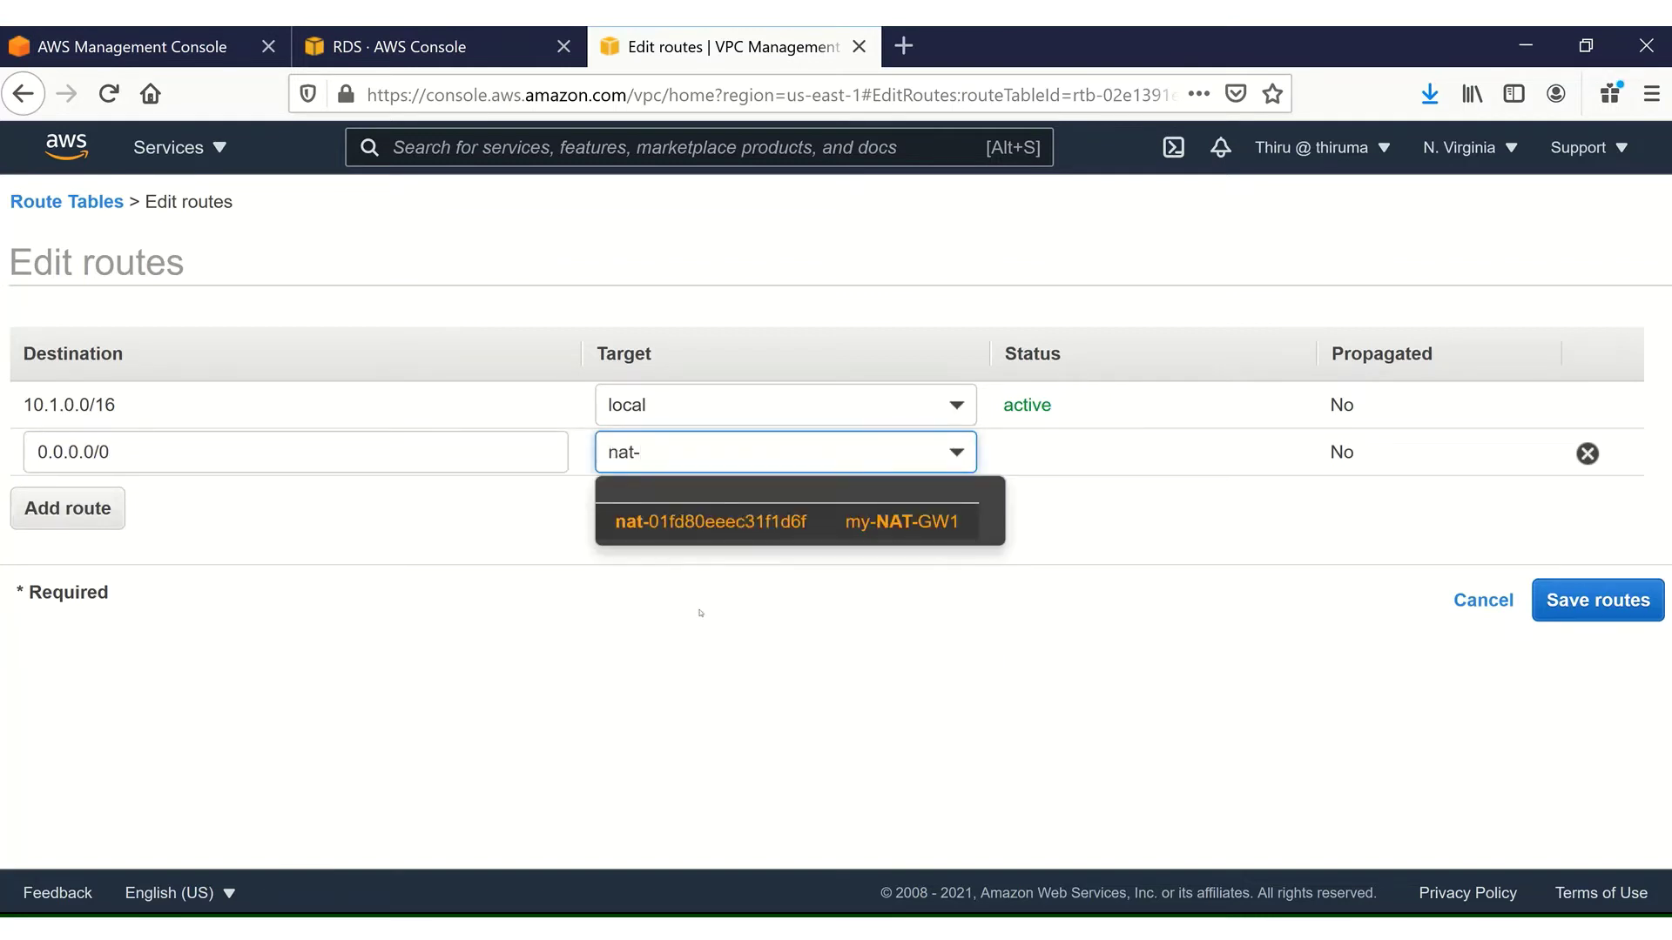
click(706, 533)
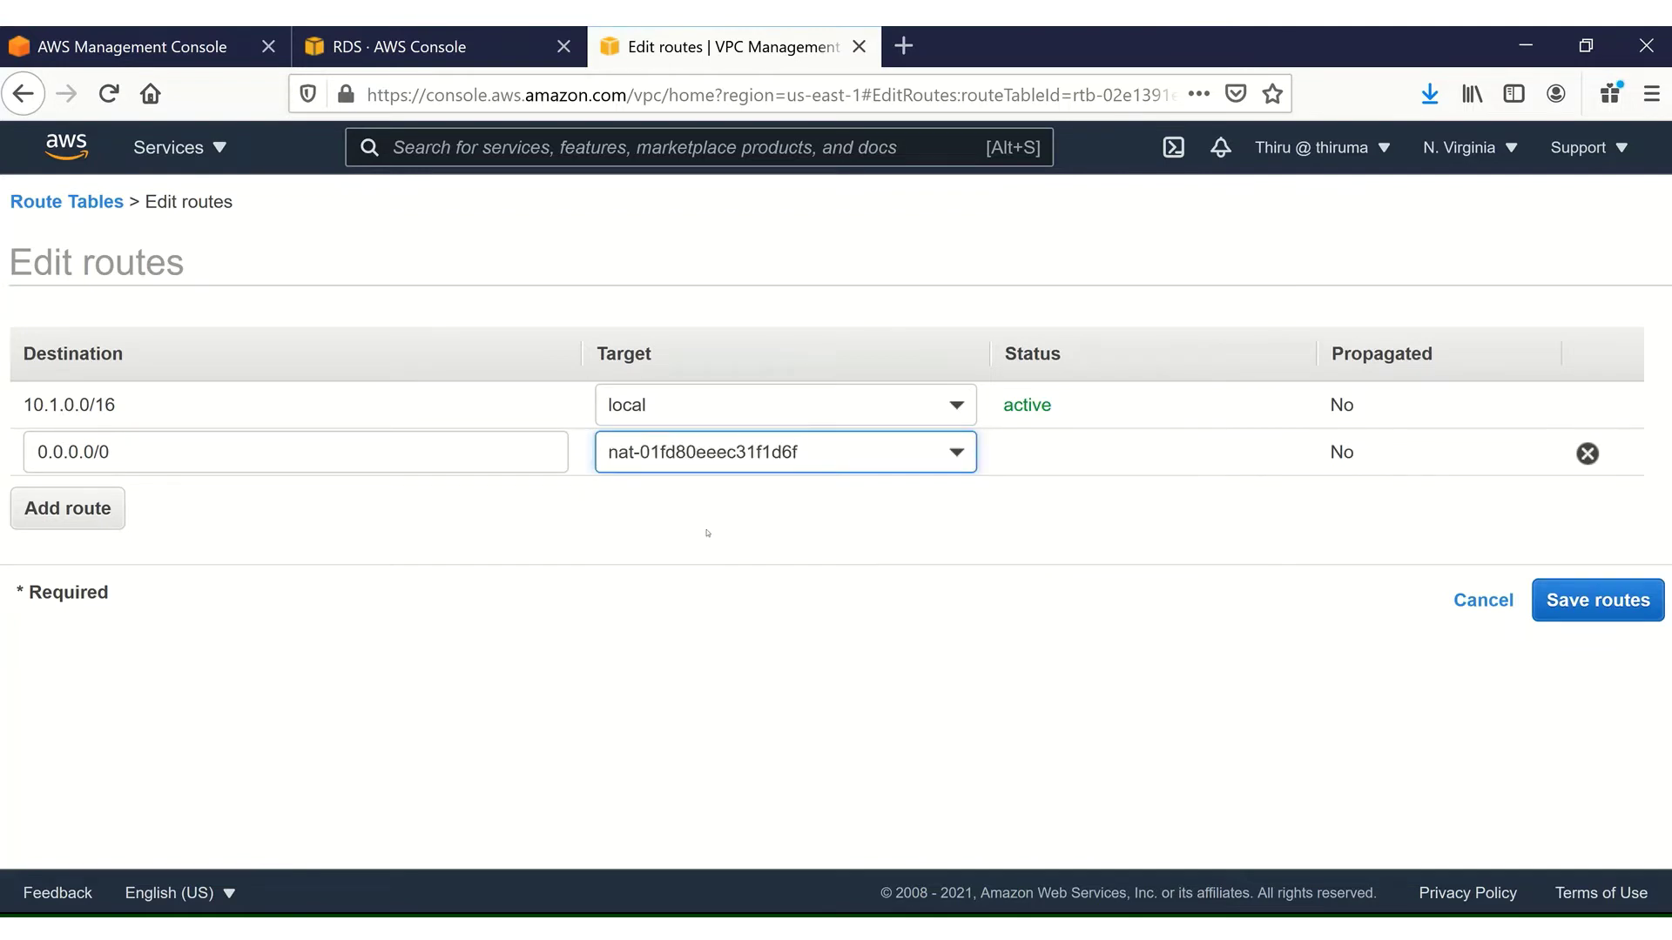
click(1552, 597)
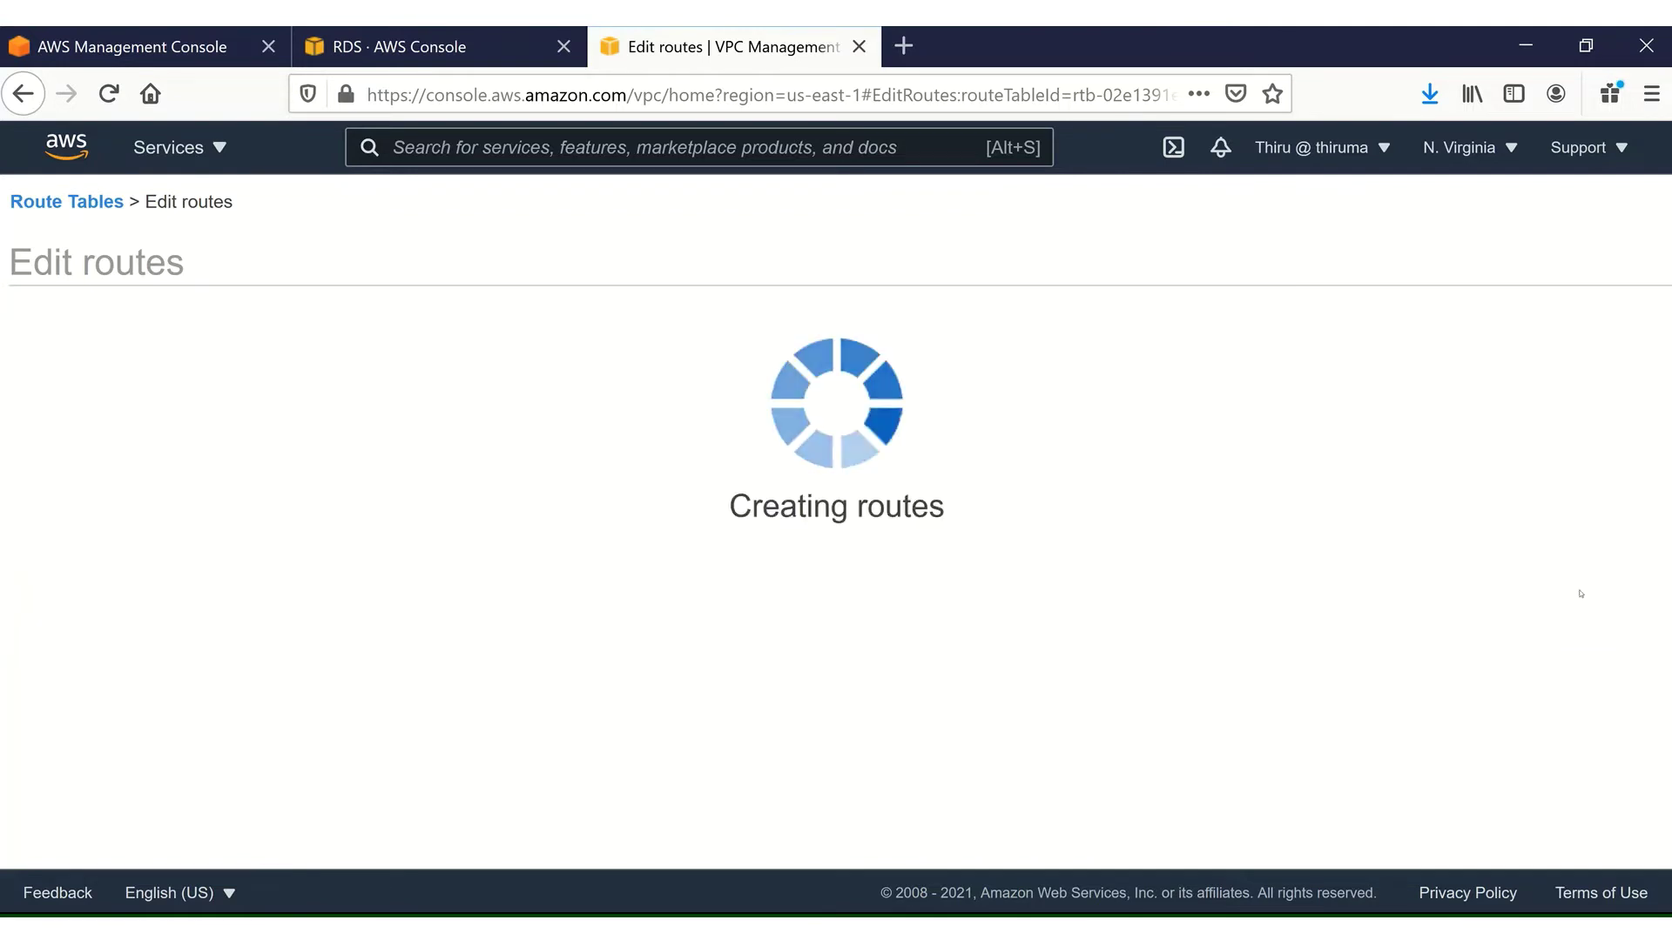
click(1216, 430)
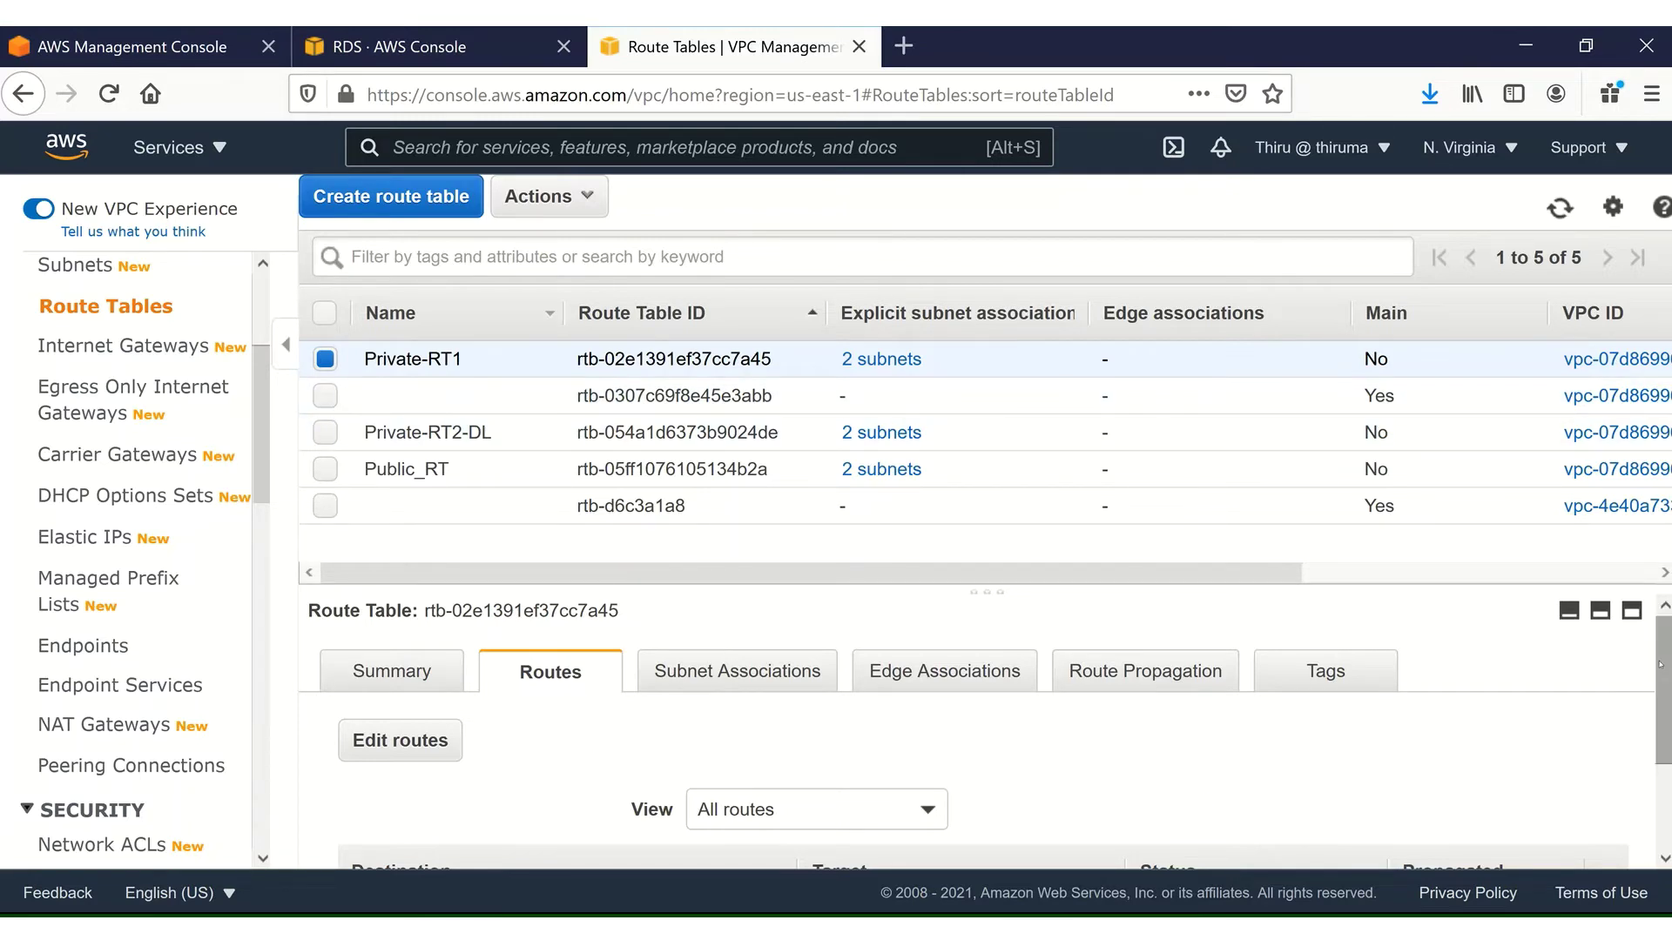
scroll(1660, 666, down, 3)
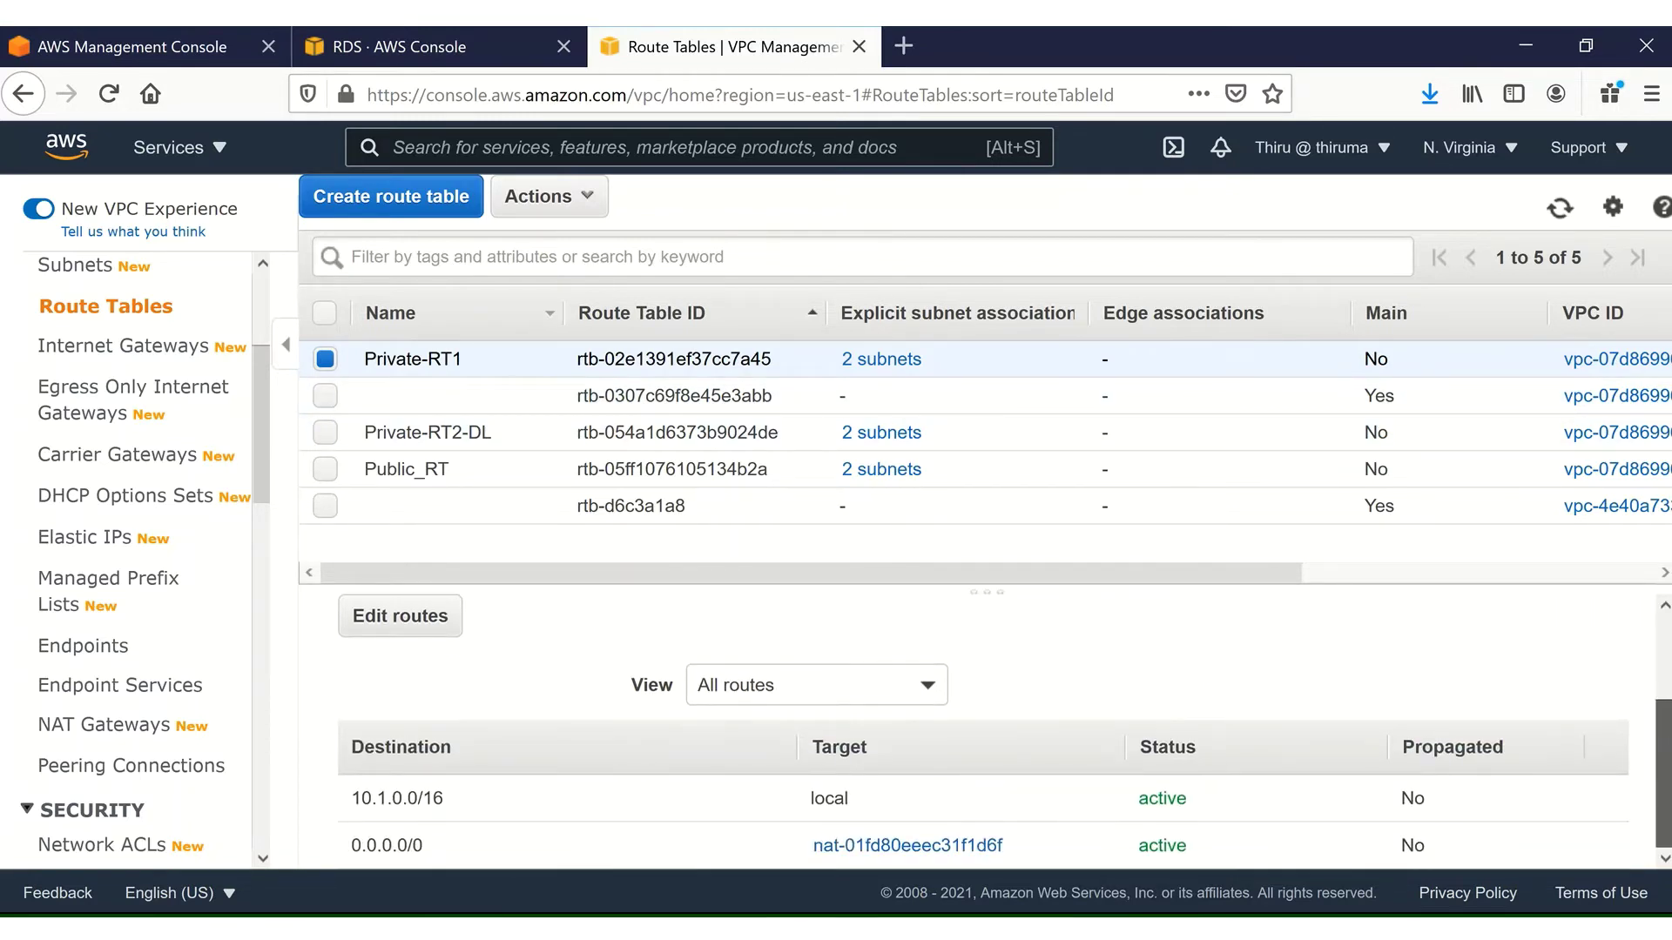
Open the EC2 console in a separate browser tab from the AWS Management Console and go to its instances list
click(393, 48)
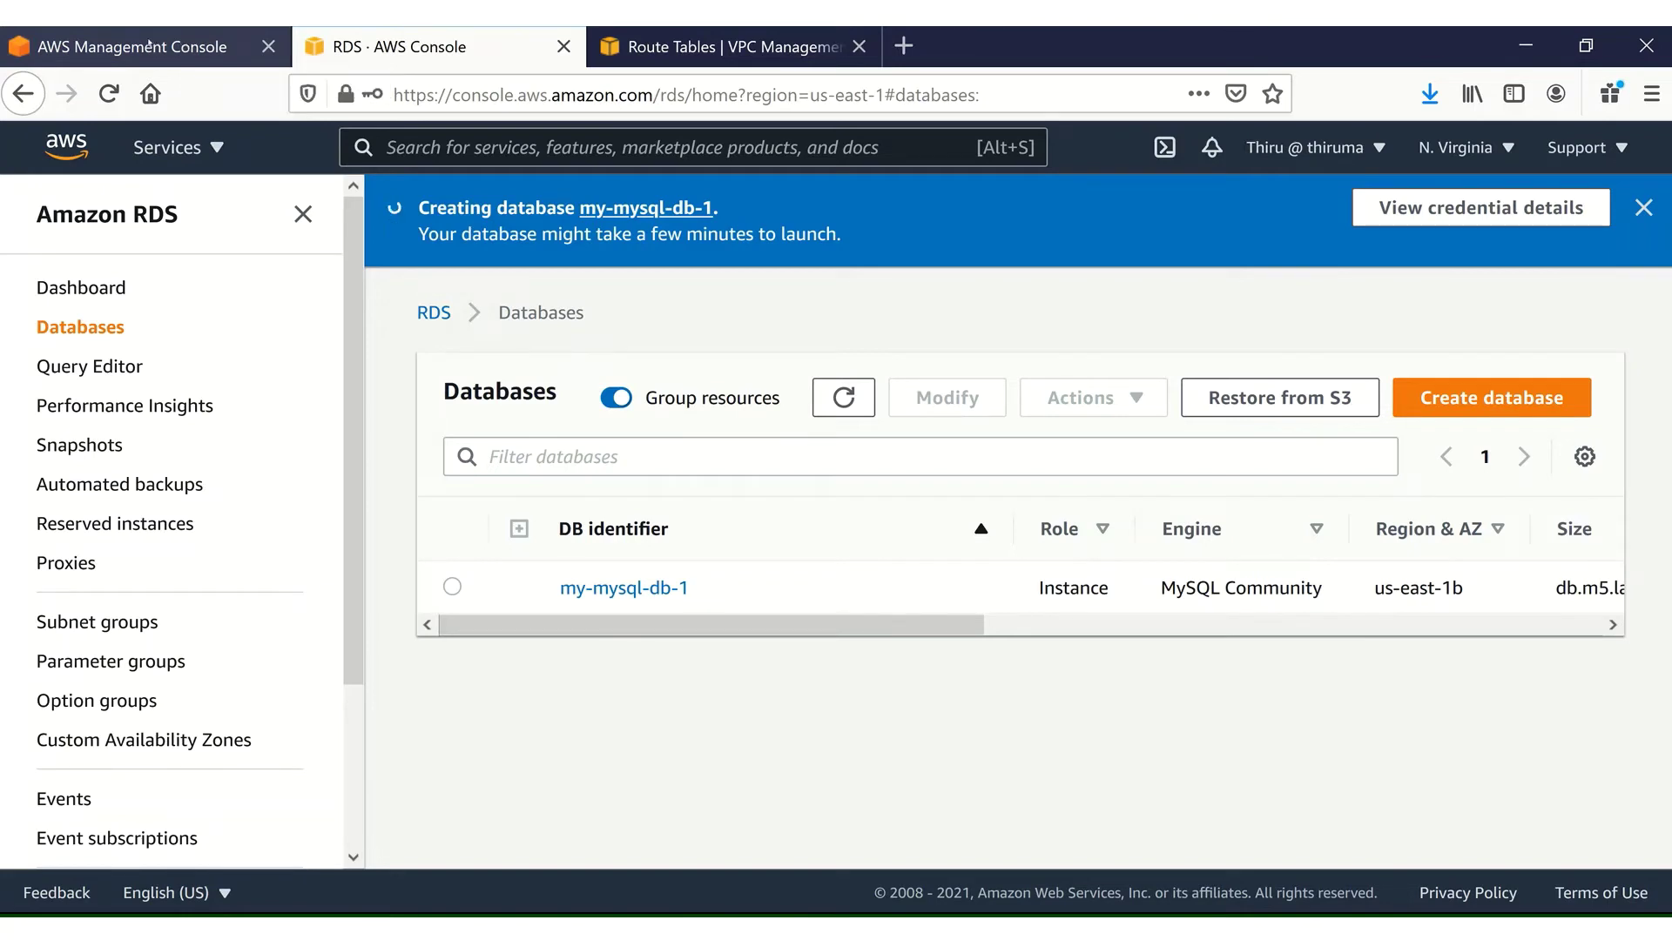
click(185, 46)
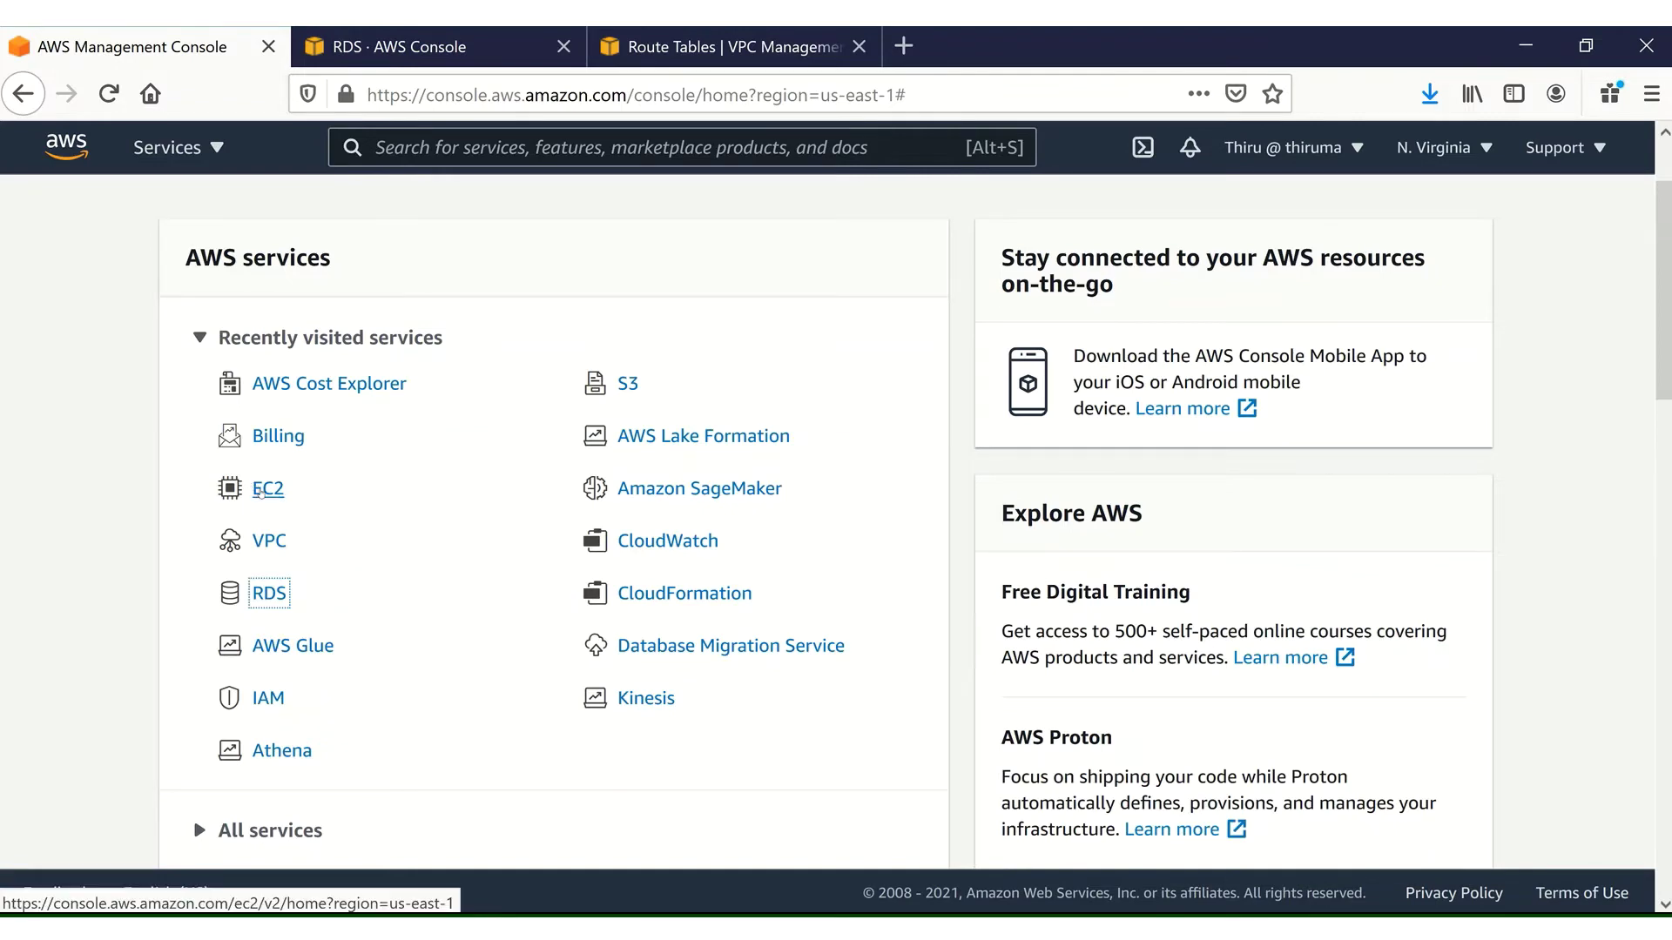
ctrl+click(260, 493)
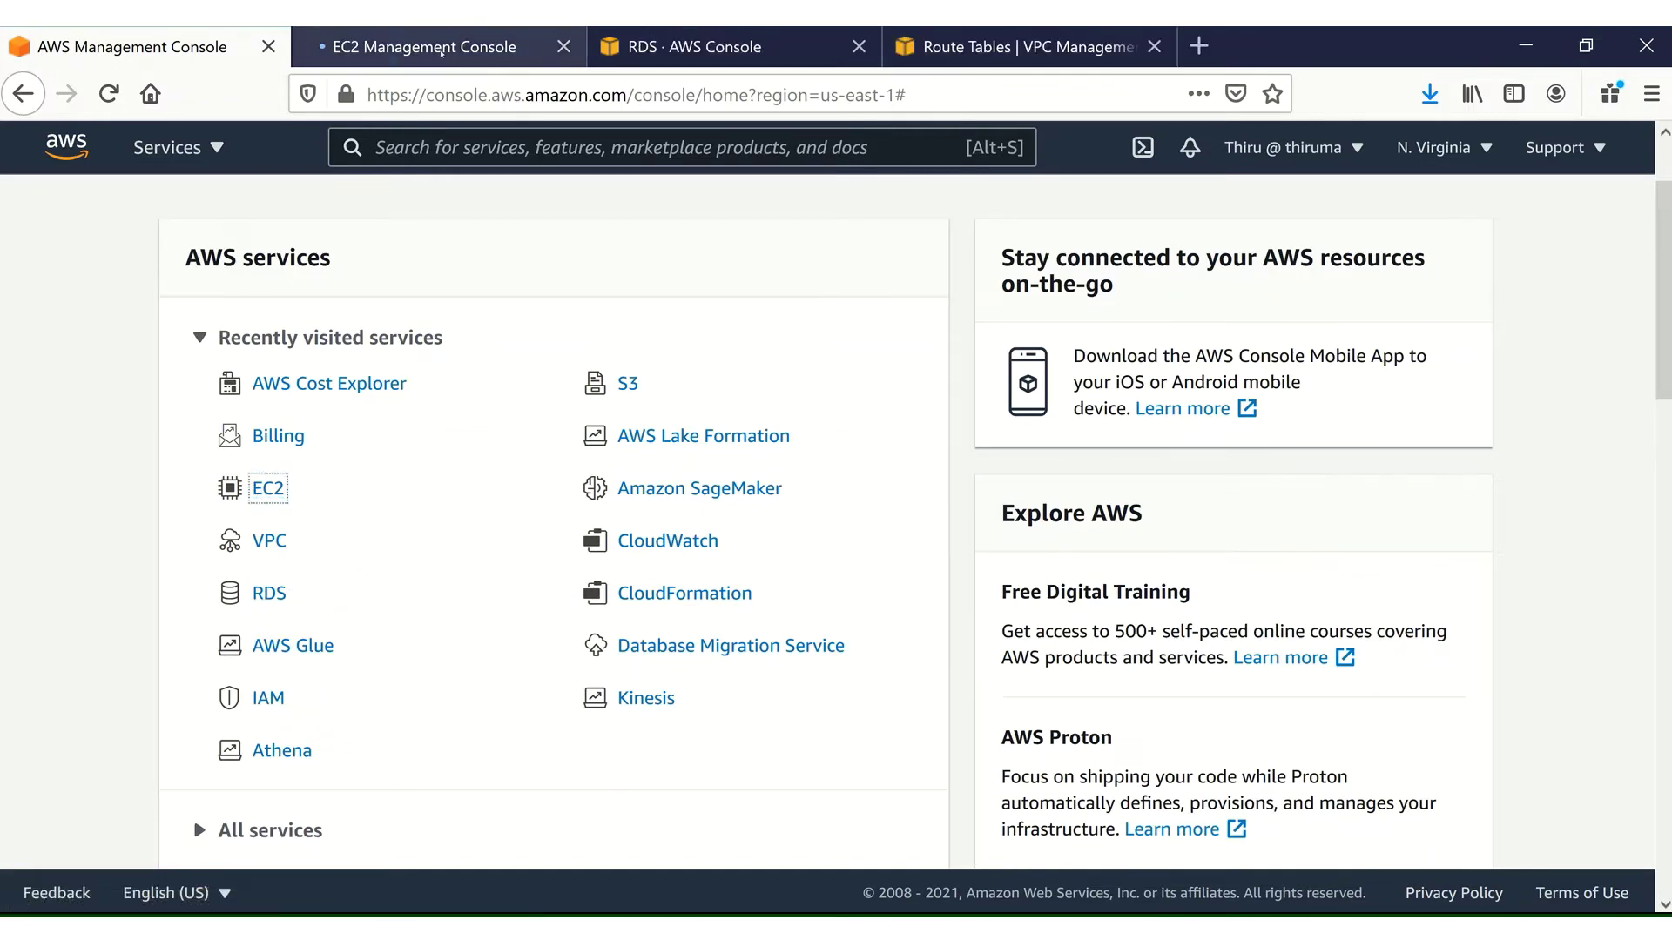
click(440, 48)
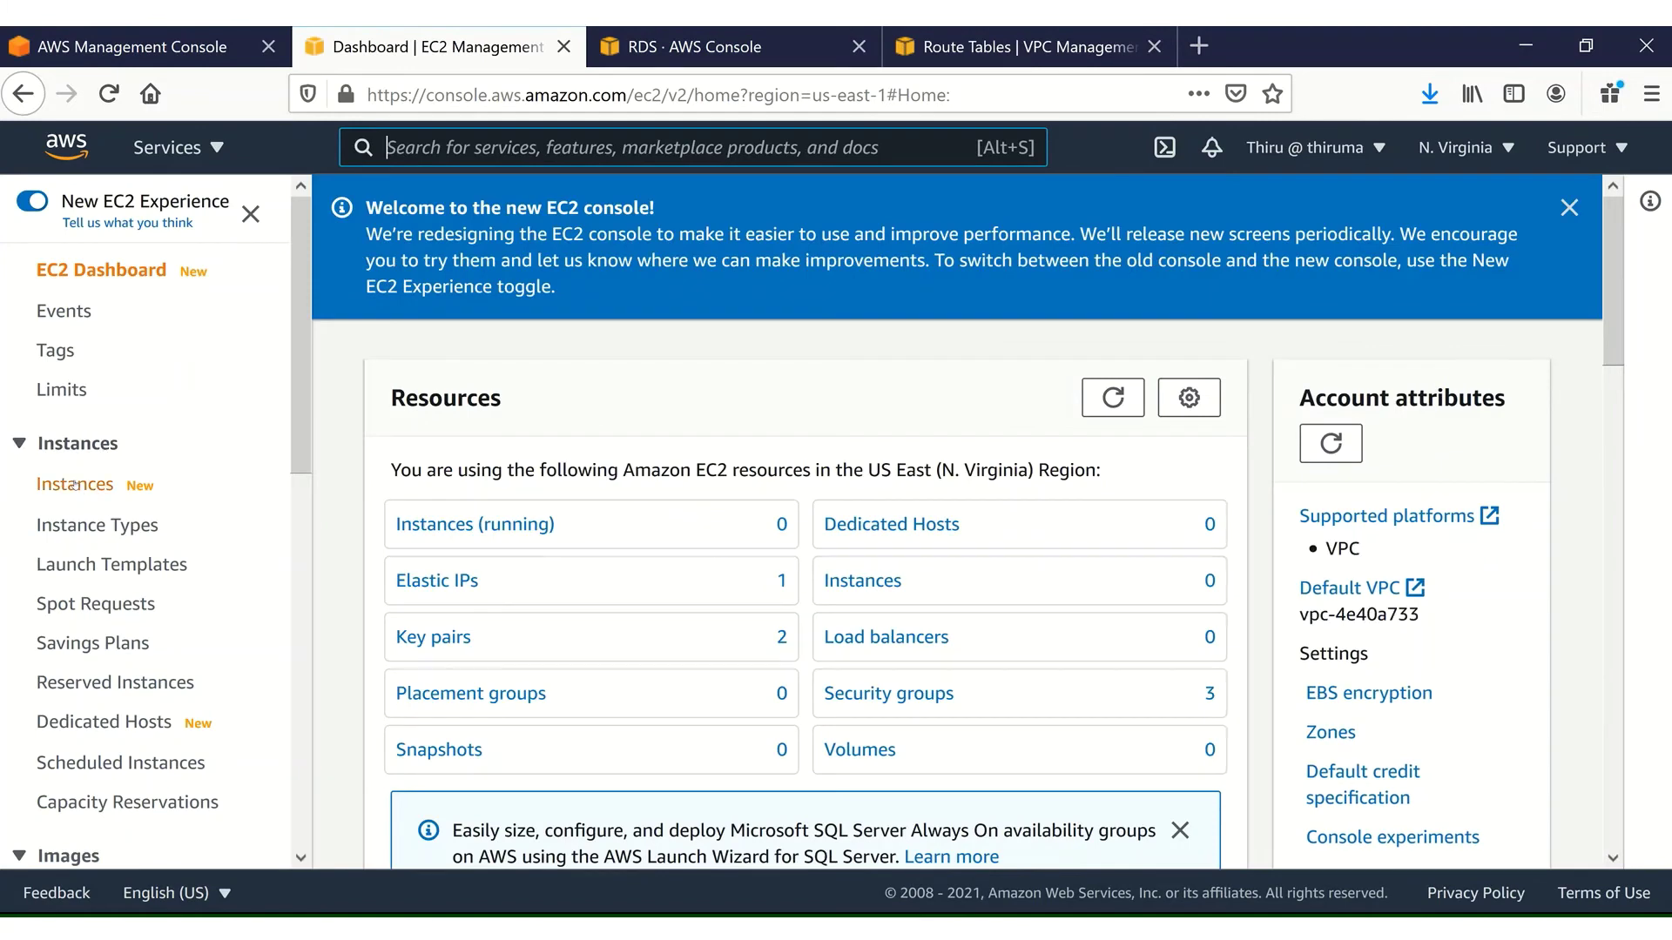
click(75, 481)
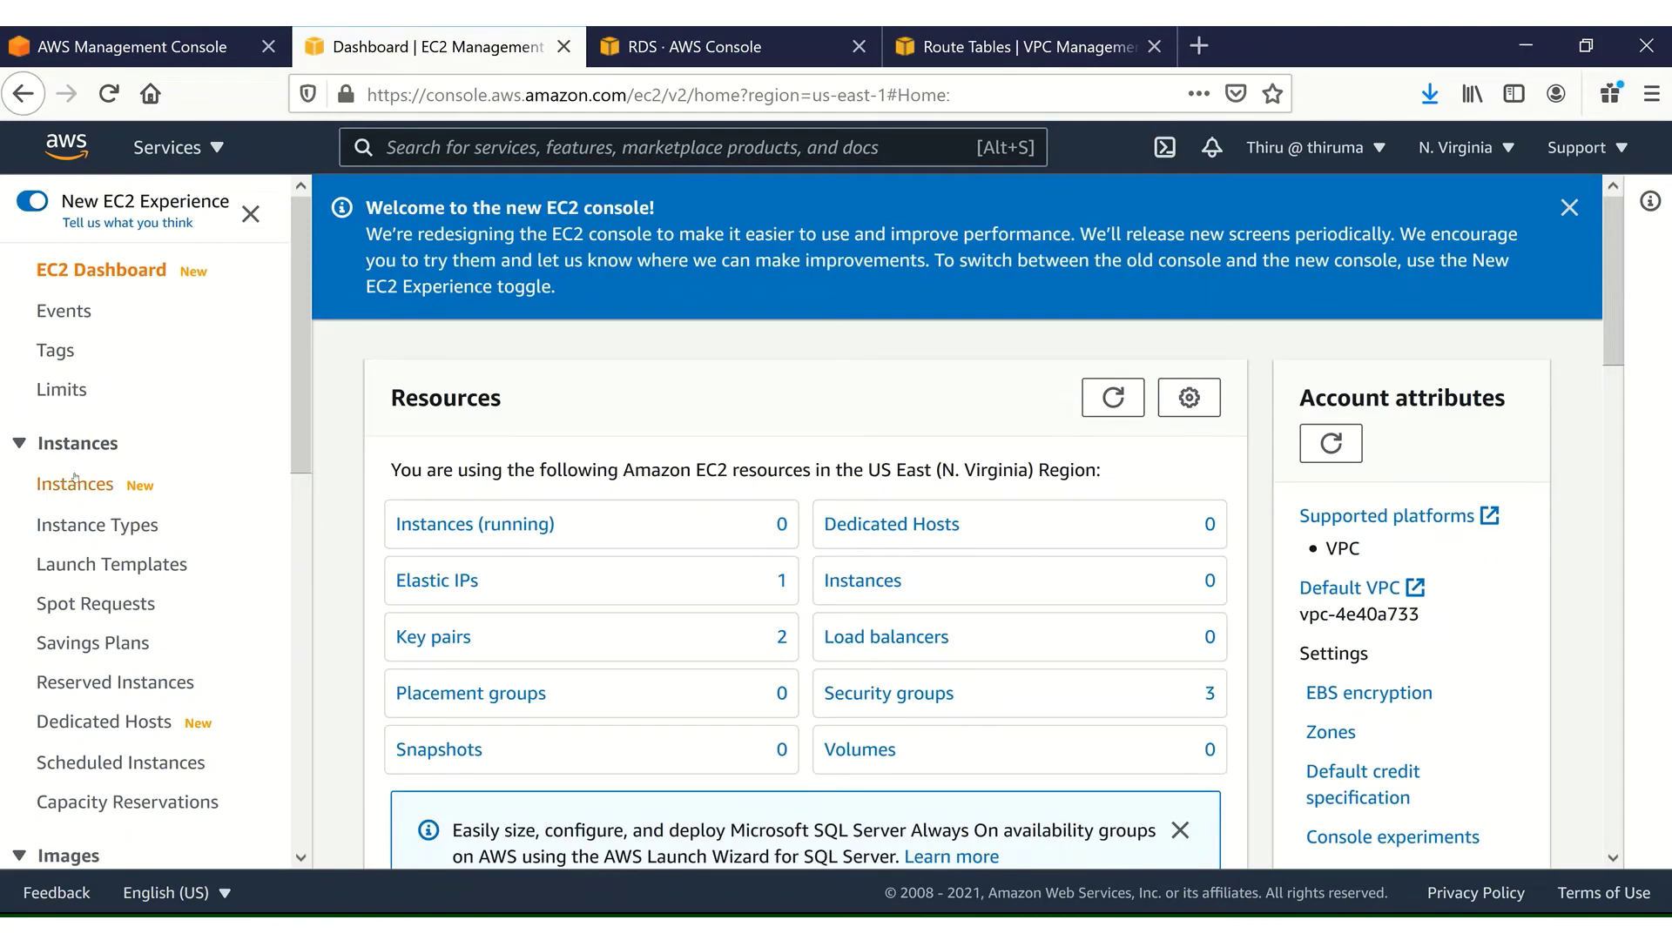
click(75, 481)
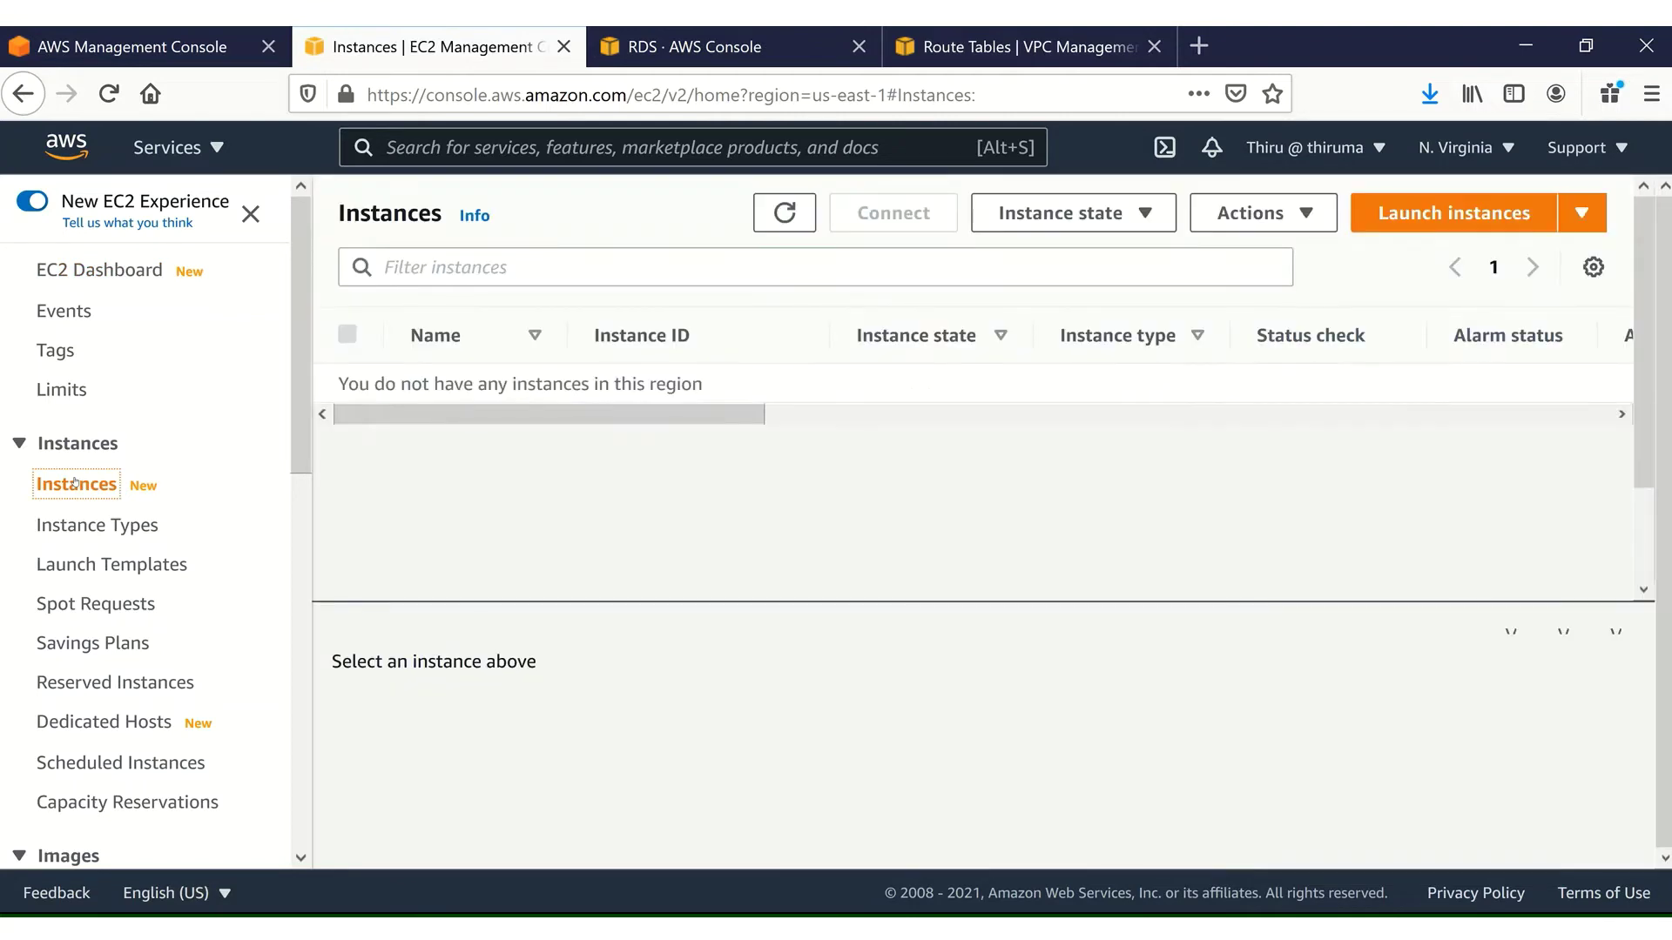
Start launching an instance from the 64-bit (x86) Amazon Linux 2 AMI with the t2.medium instance type
click(1482, 217)
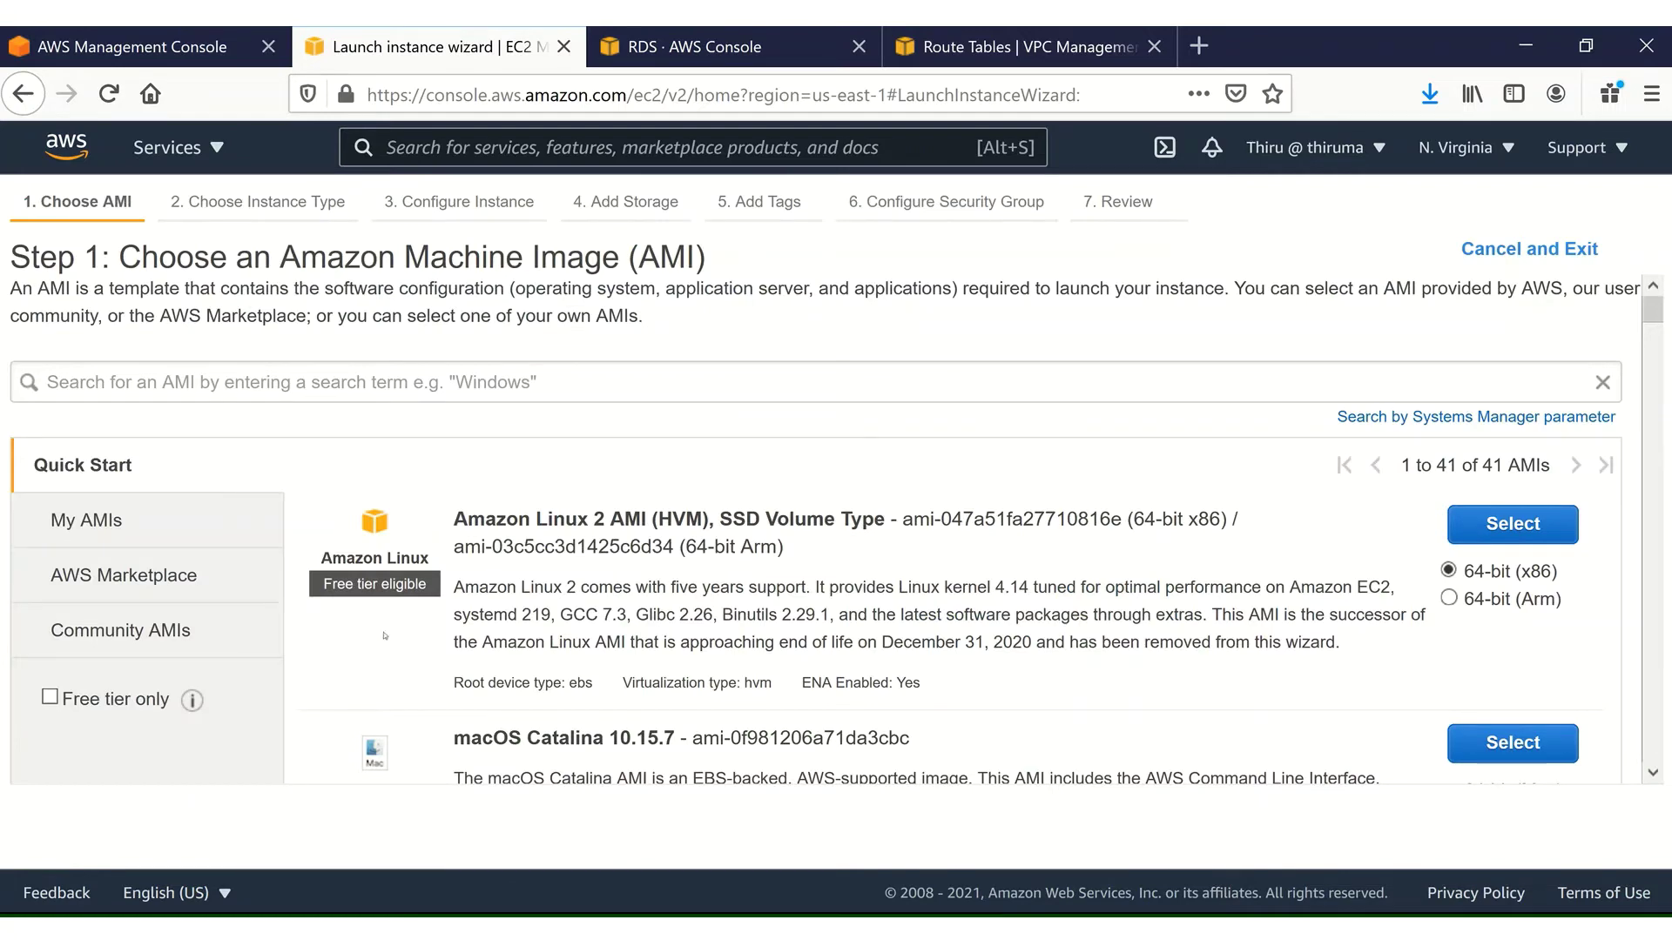
click(1541, 524)
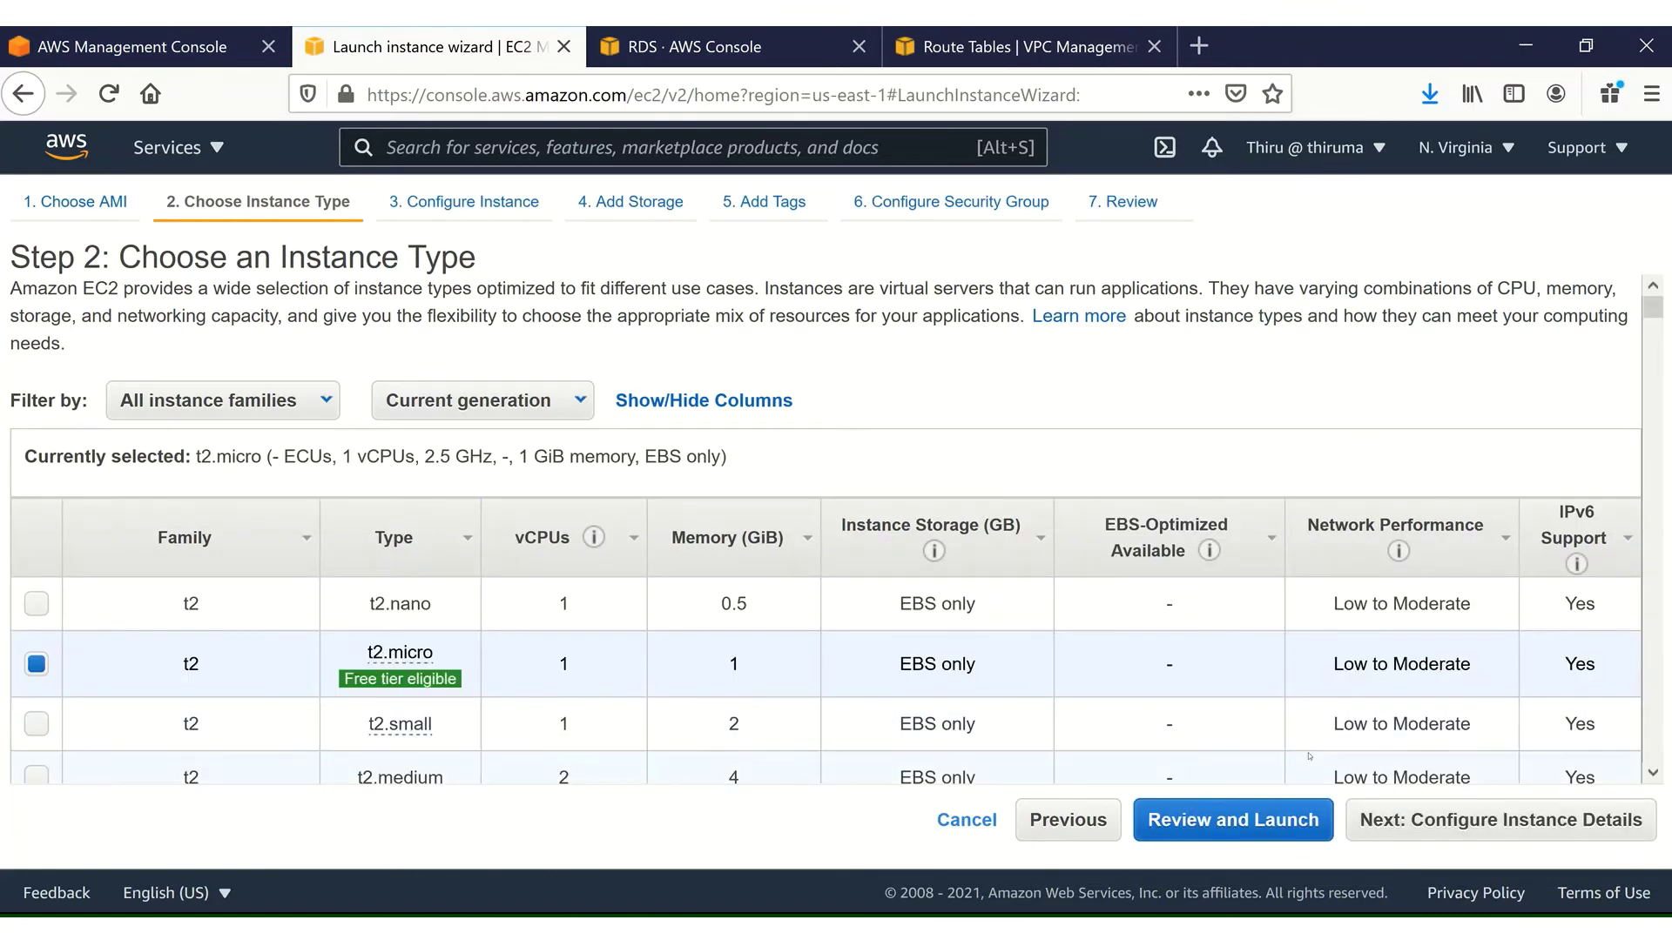
click(35, 777)
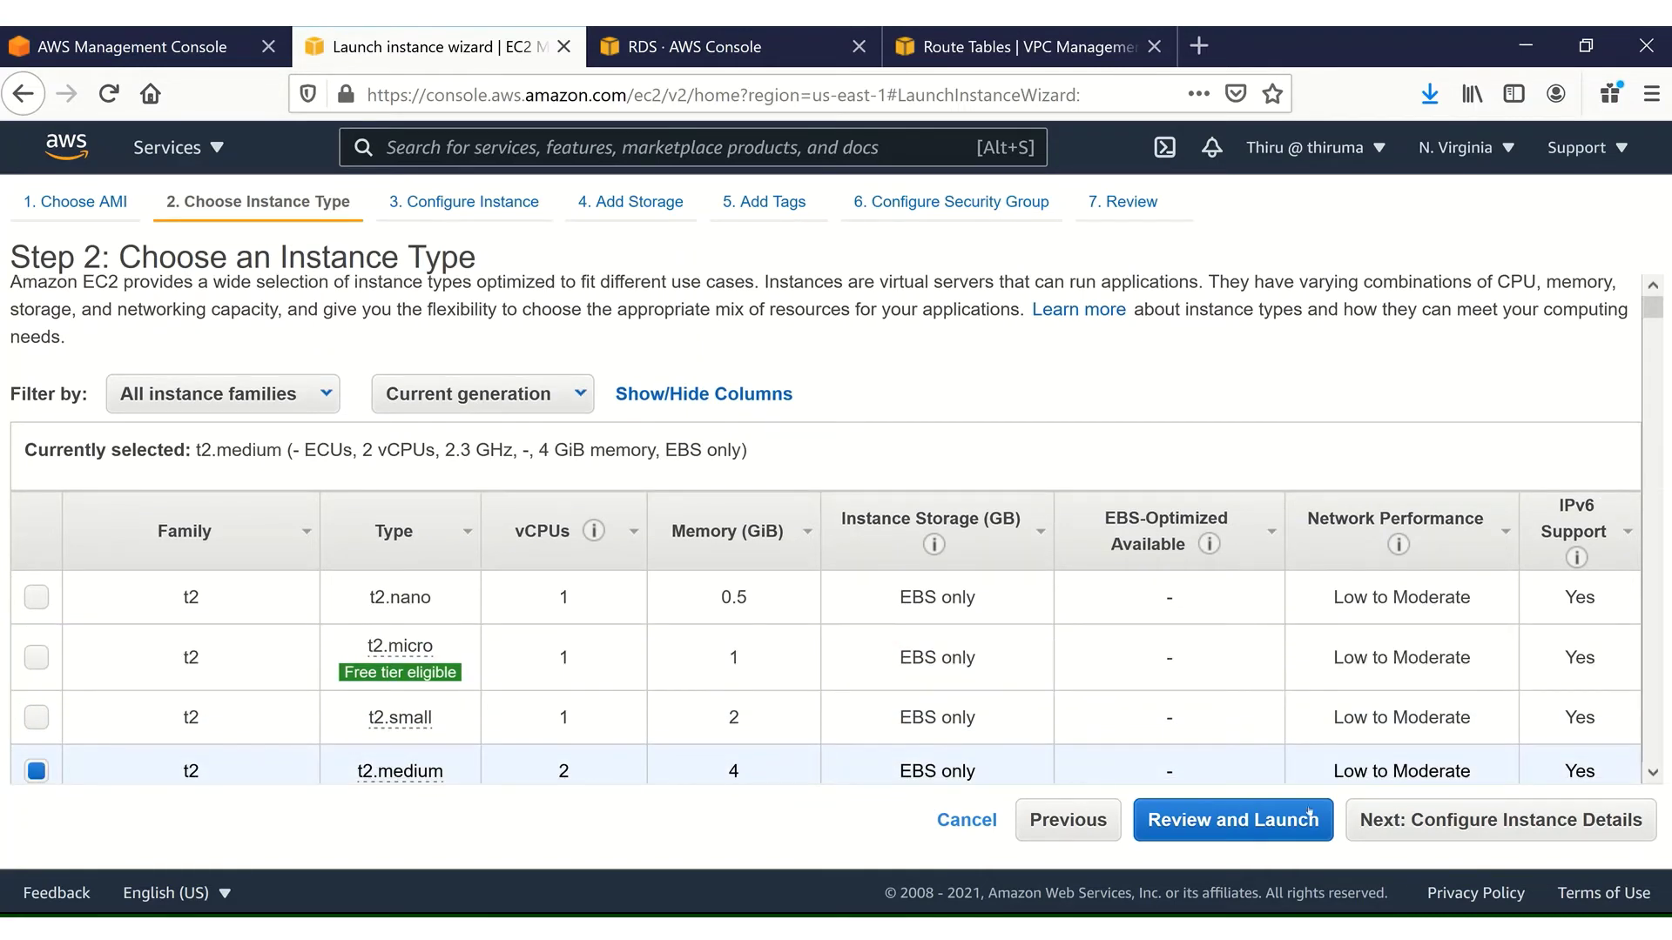
click(1442, 821)
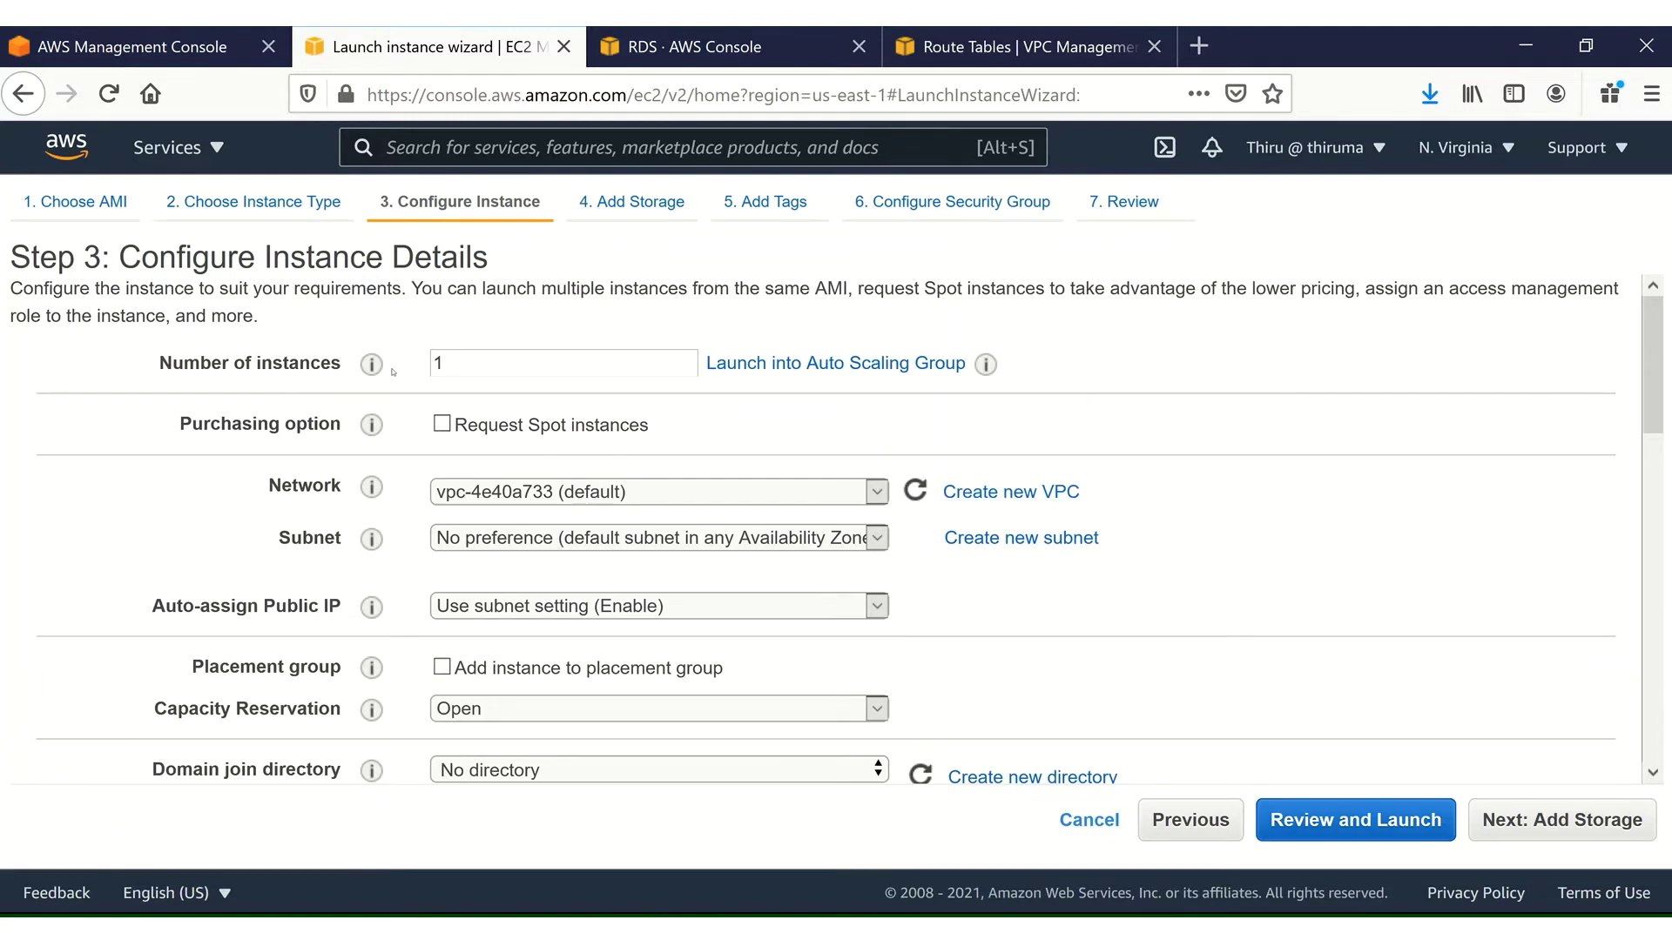
Place the instance in VPC1 on subnet public-subnet-az1 and enable auto-assignment of a public IP
click(438, 364)
click(486, 494)
click(488, 557)
click(513, 541)
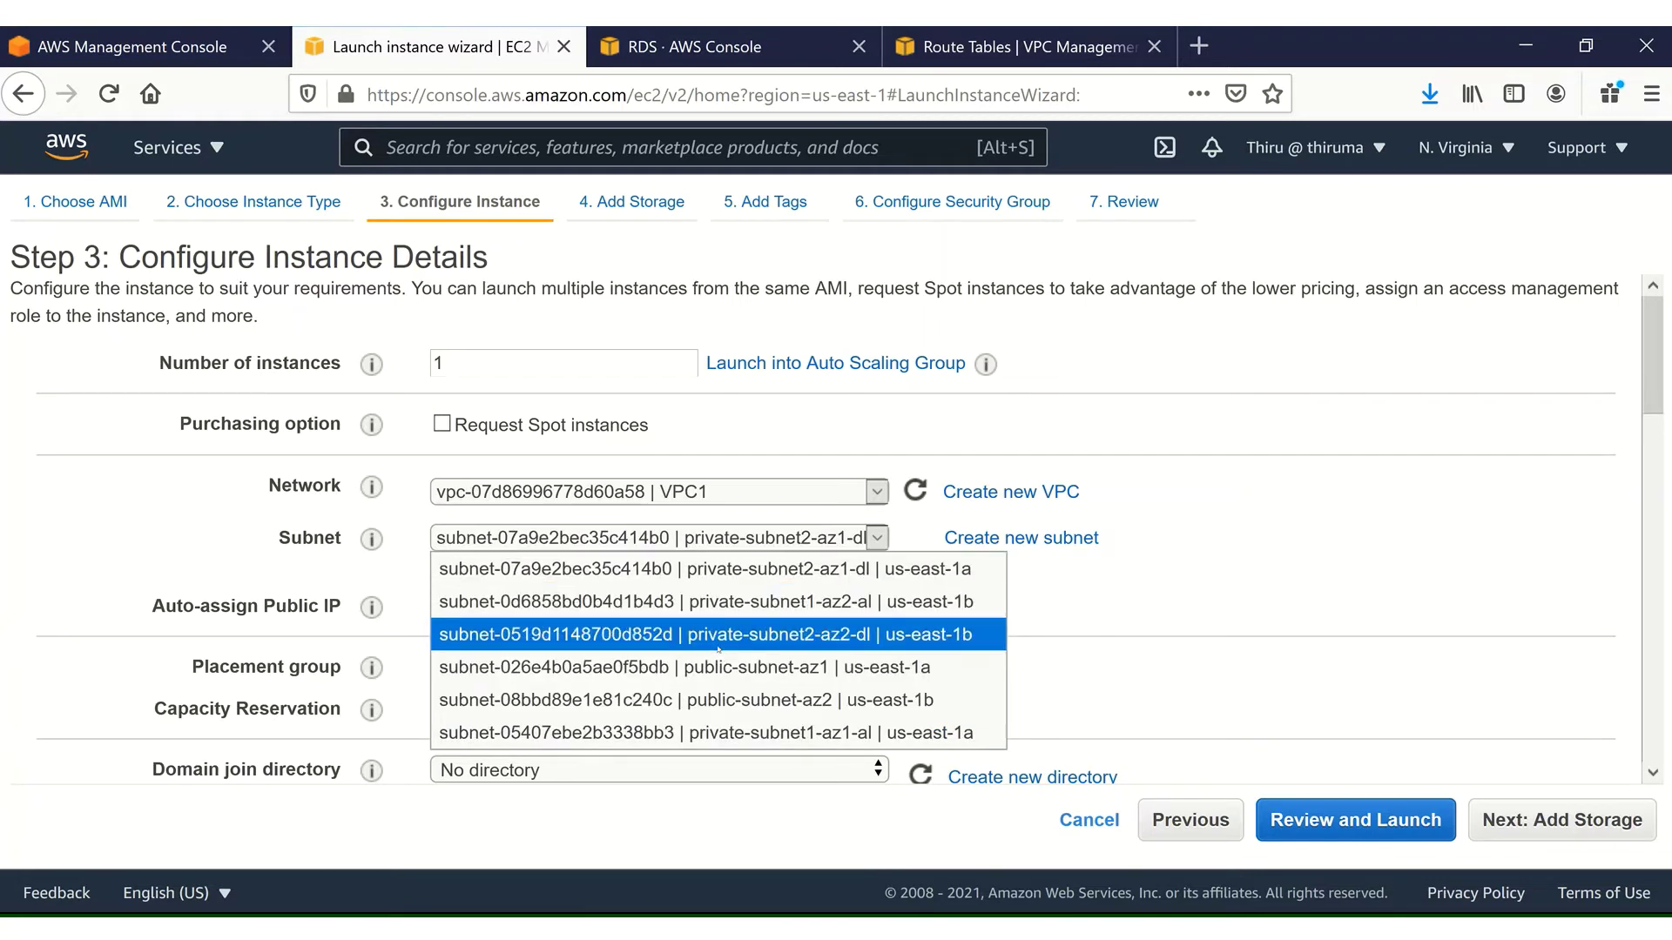
click(741, 667)
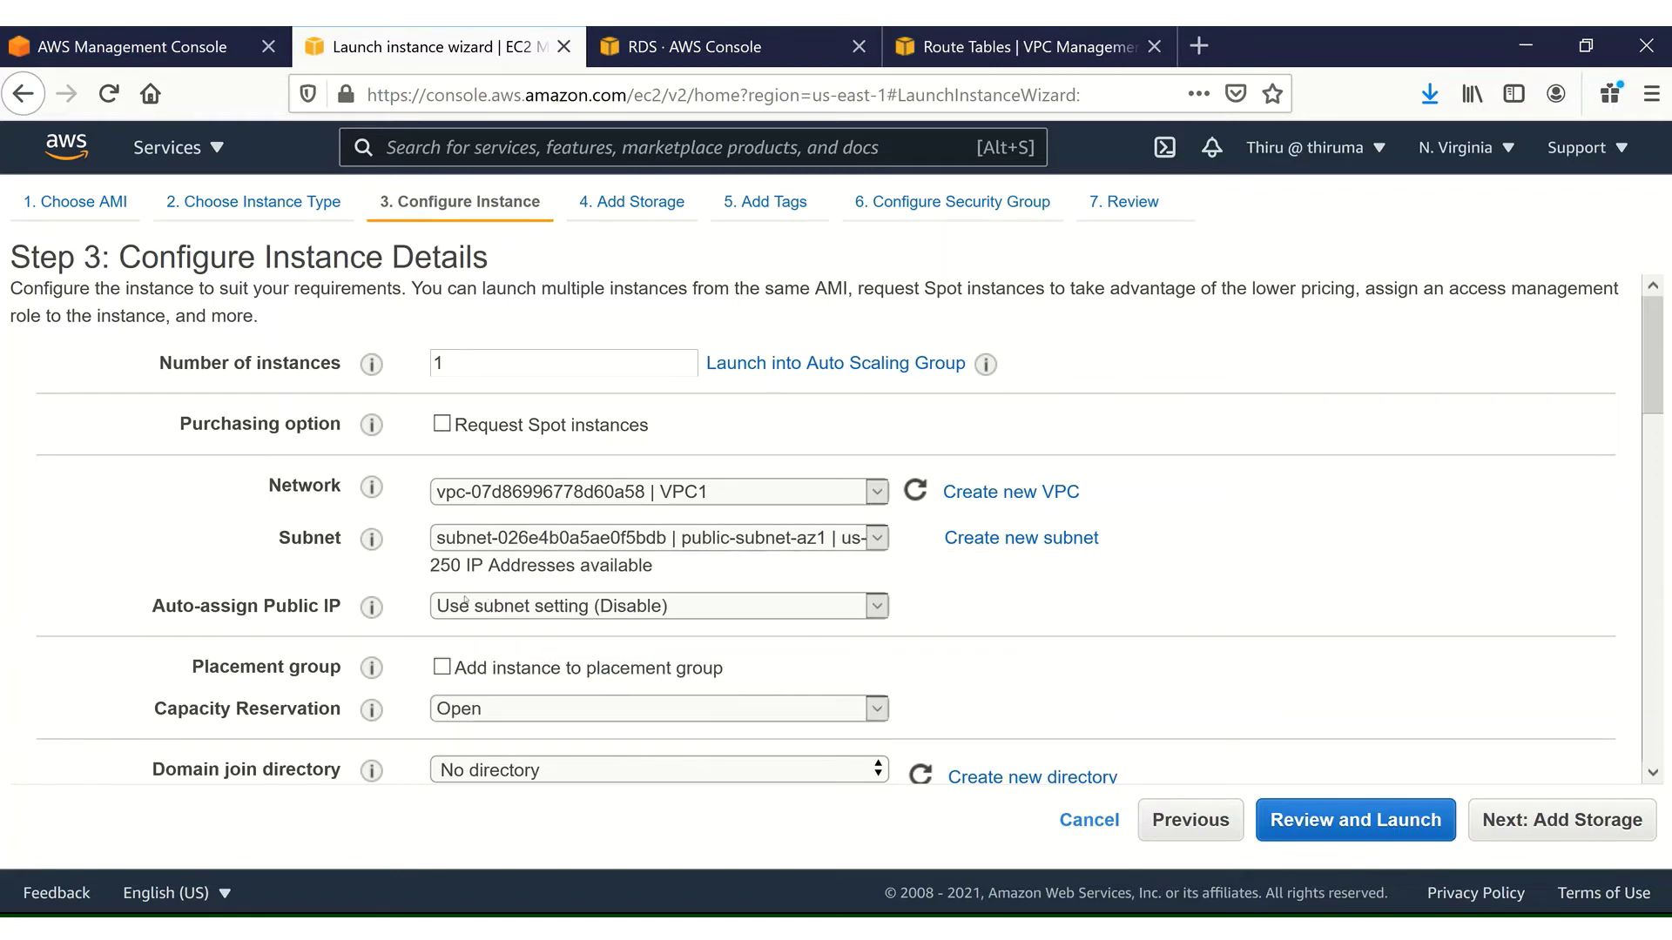
click(495, 607)
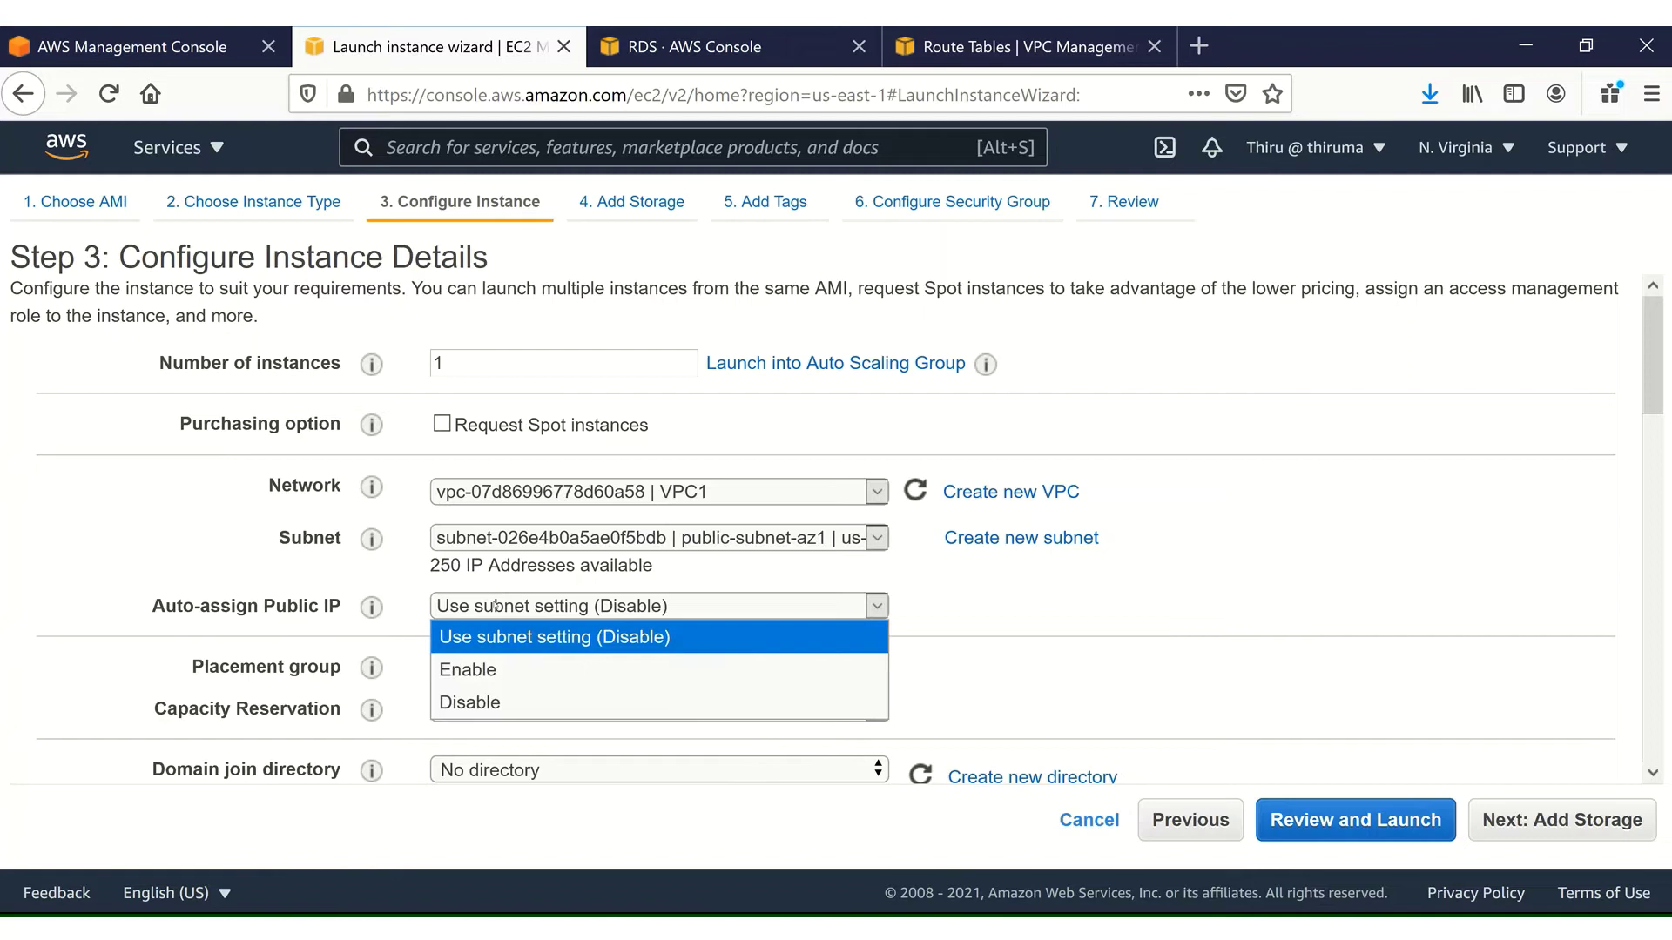
click(472, 669)
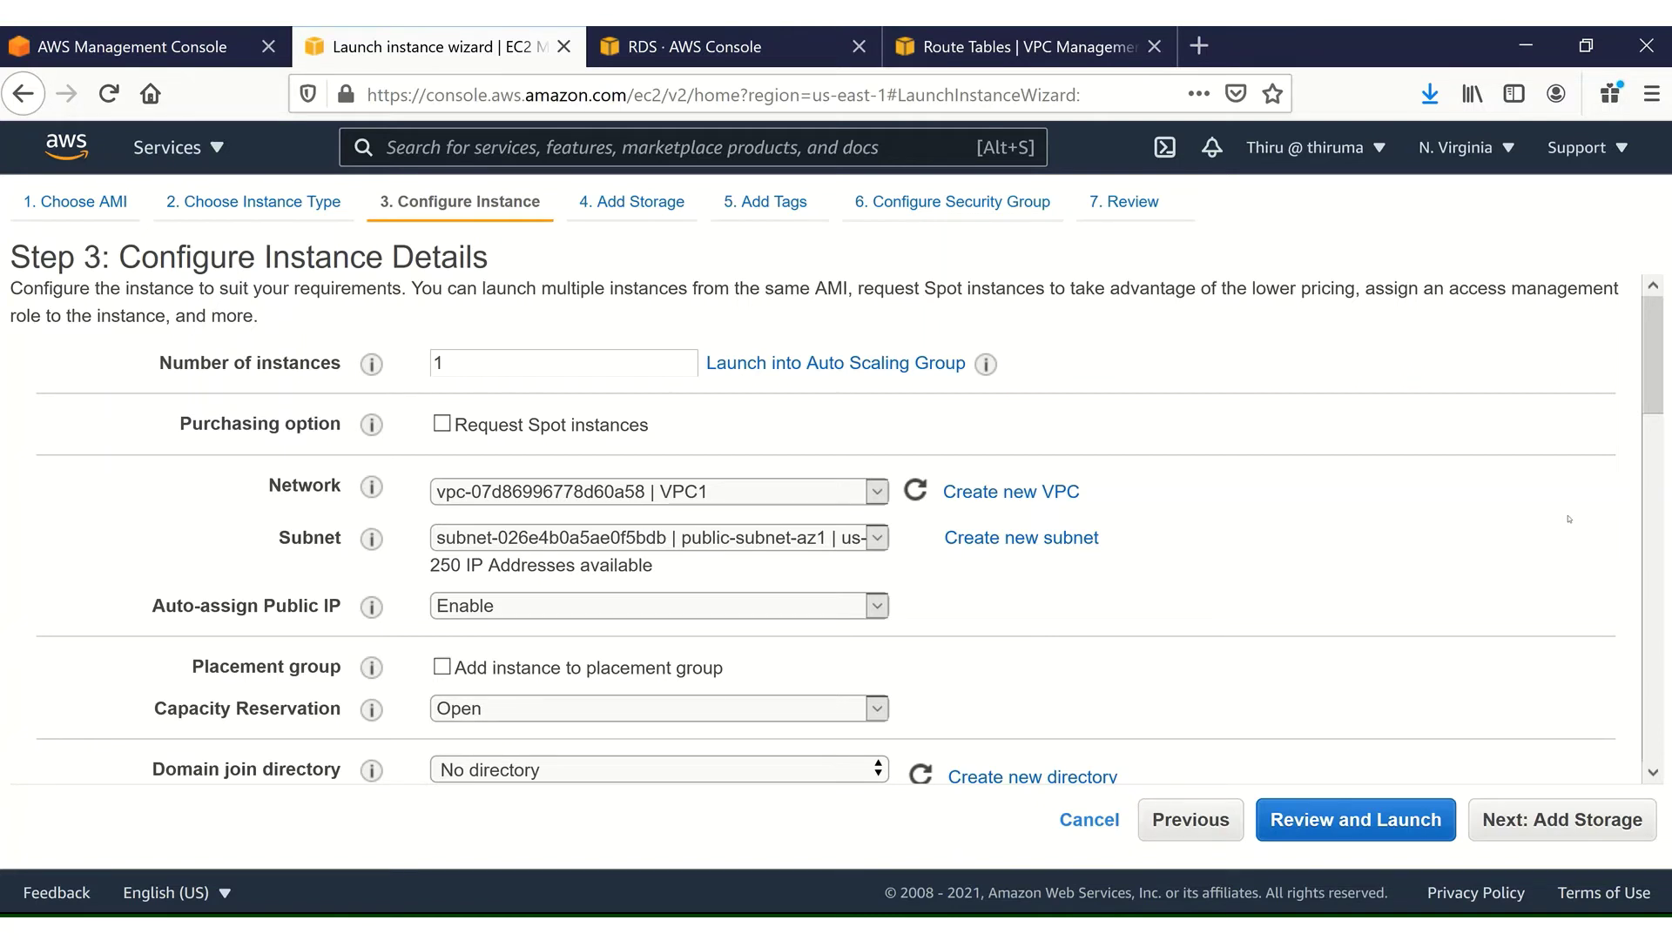
Keep the remaining instance details at their defaults and set the root volume size to 20 GiB
scroll(1649, 420, down, 1)
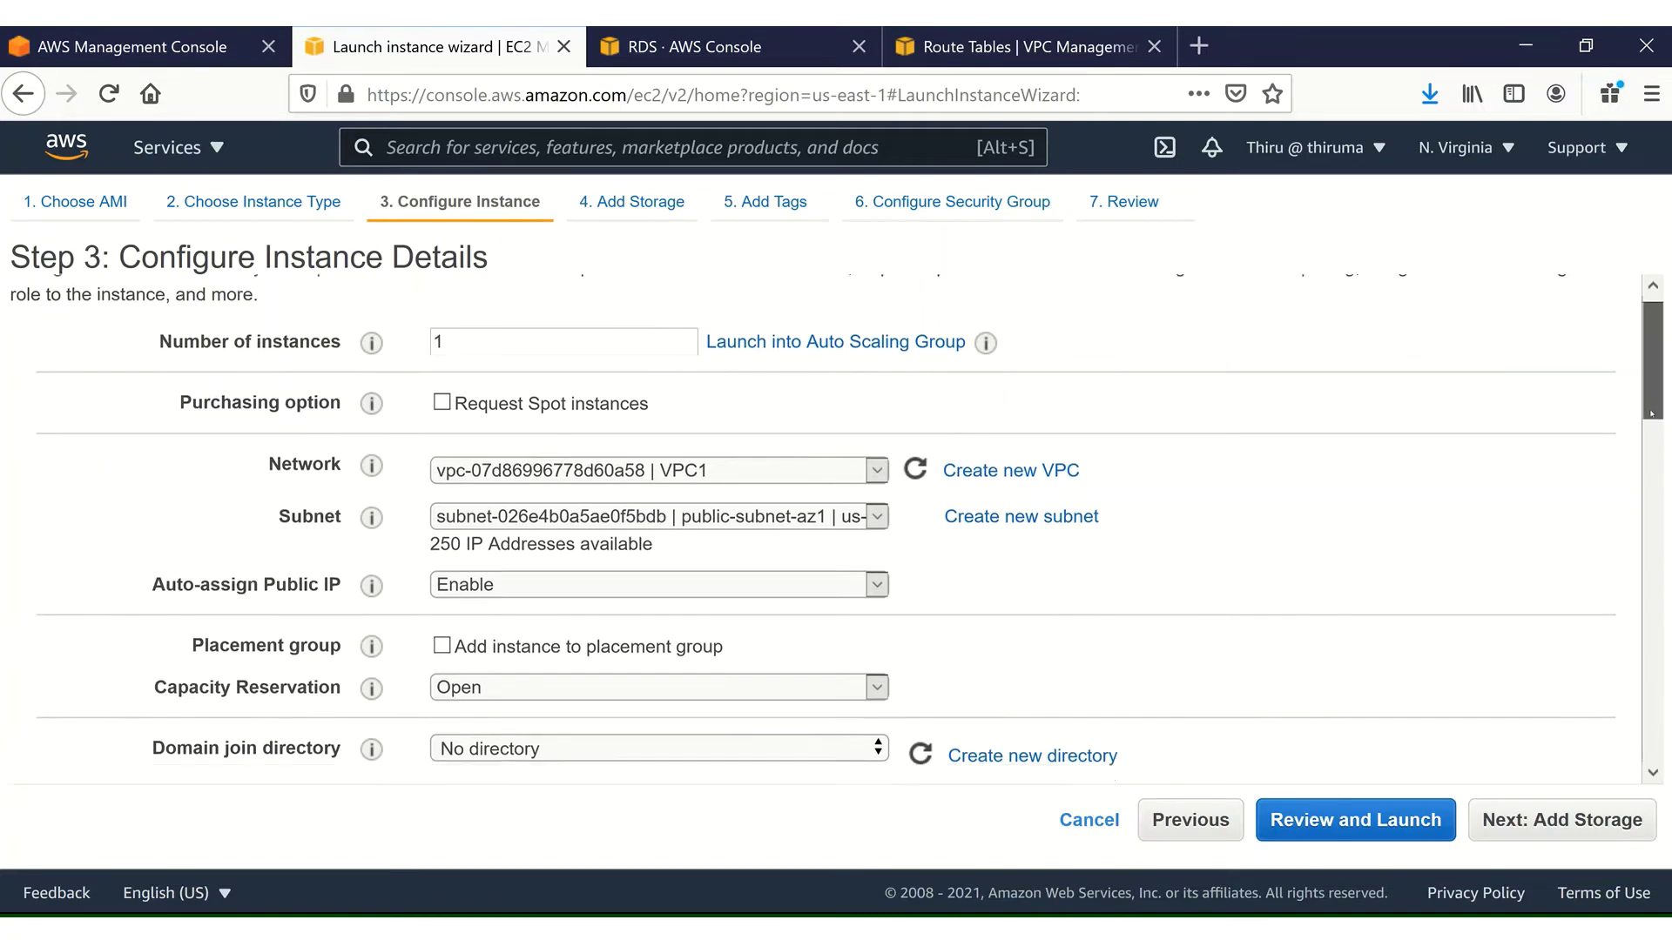
scroll(1649, 420, down, 12)
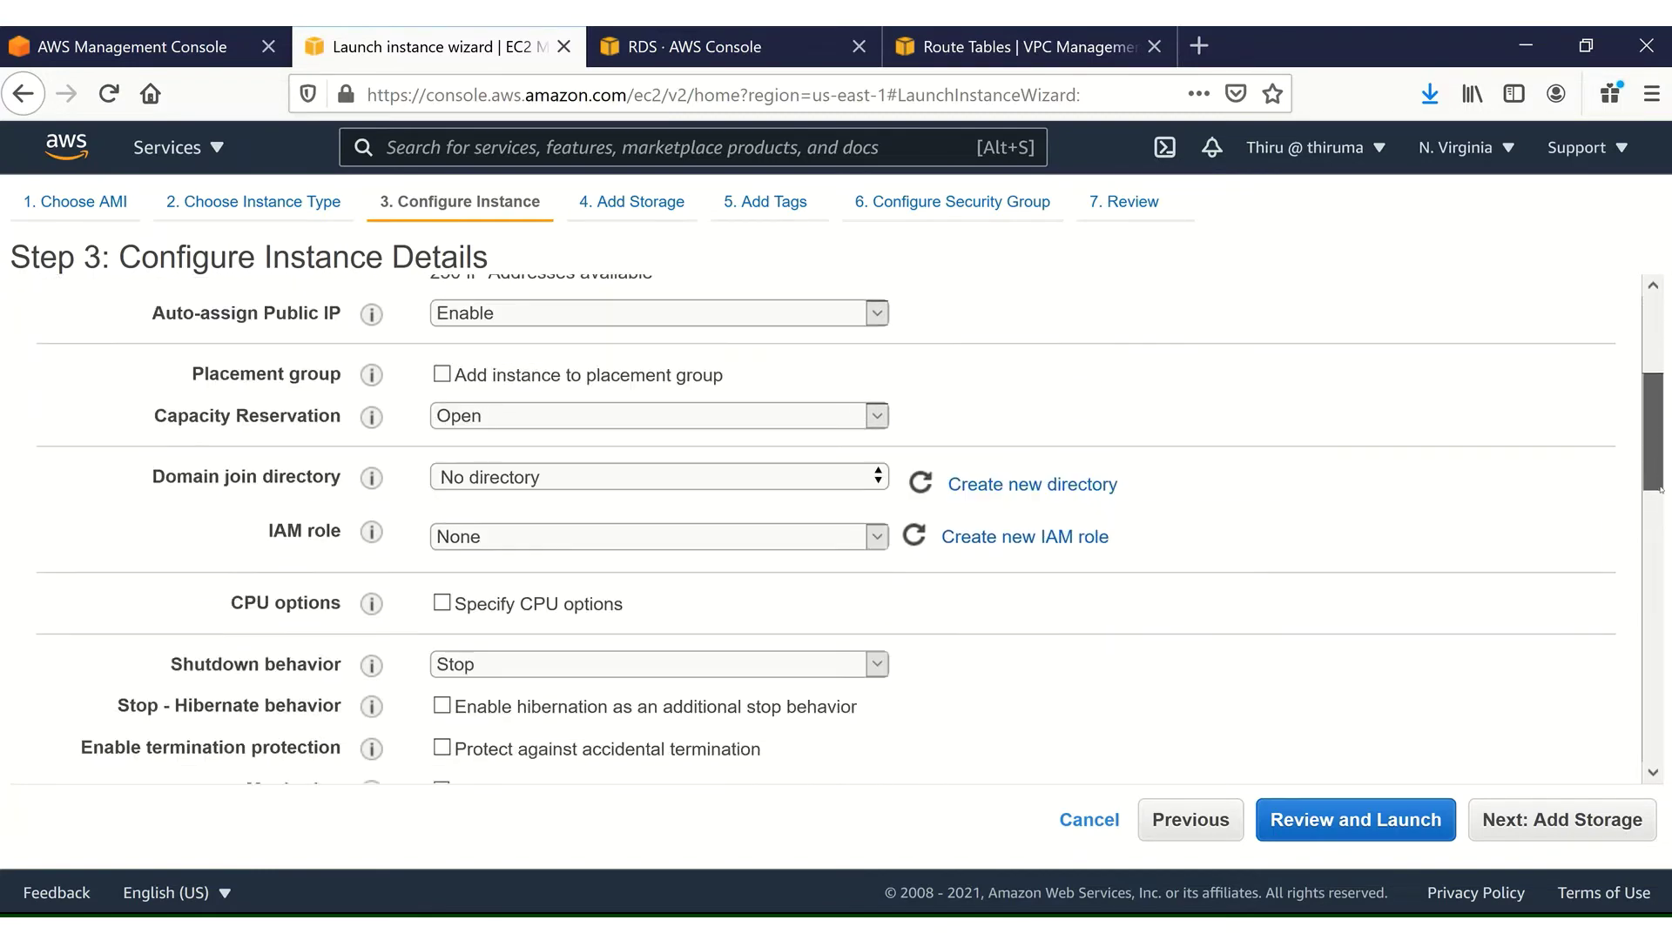
scroll(1649, 420, down, 10)
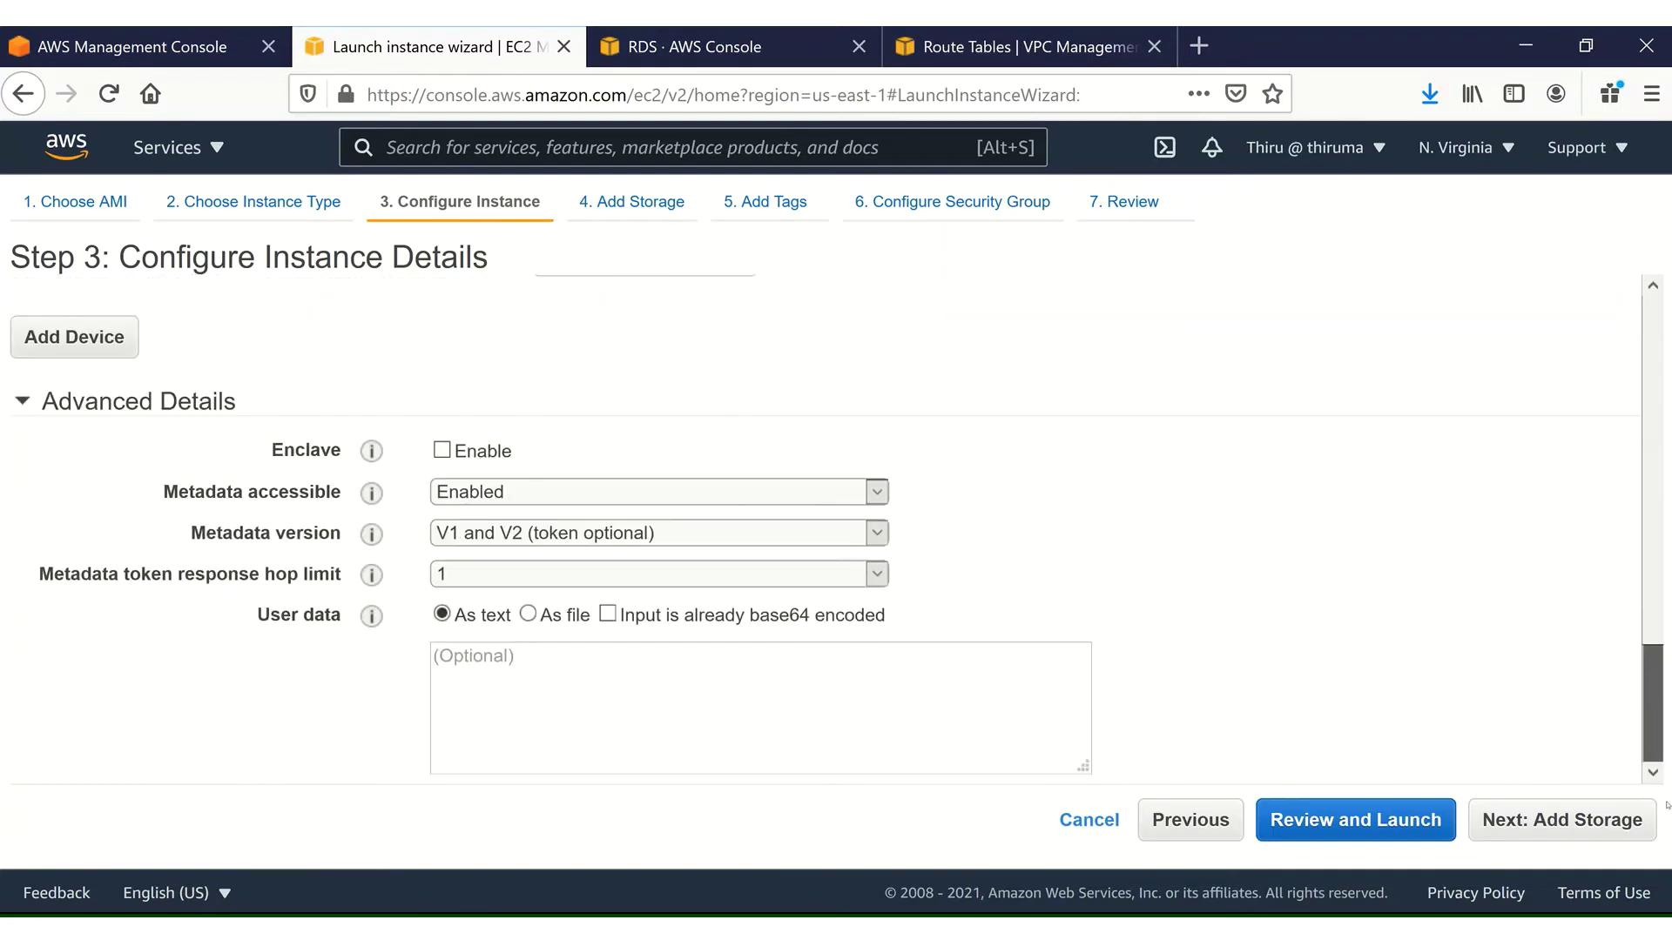
click(1610, 821)
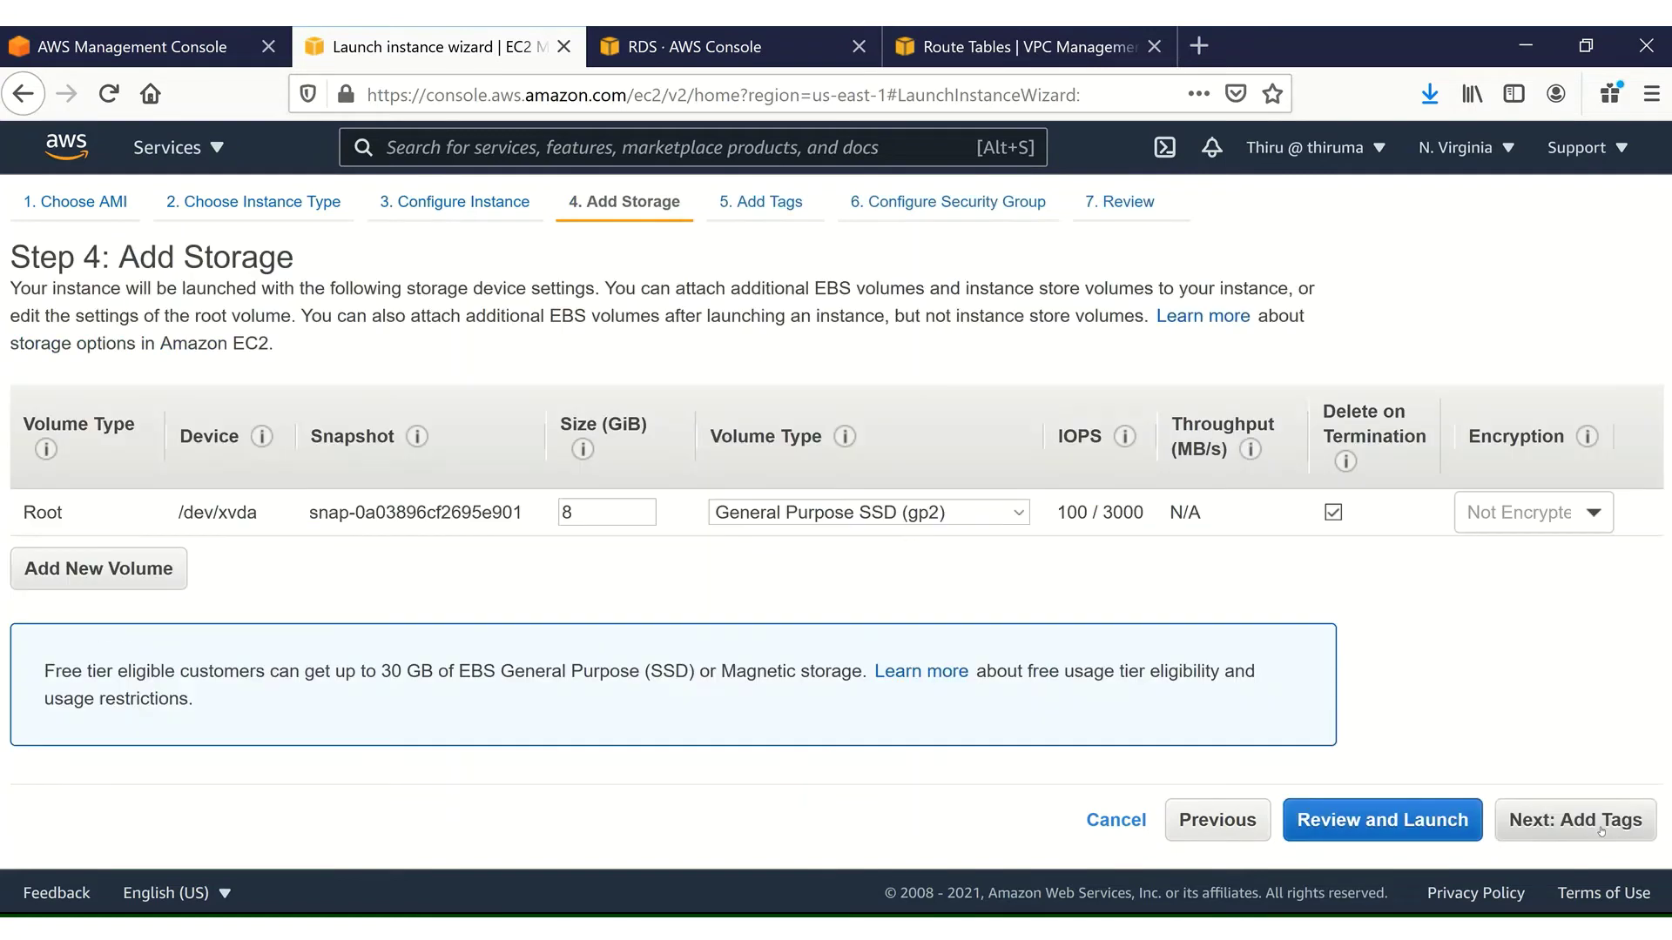
double_click(623, 512)
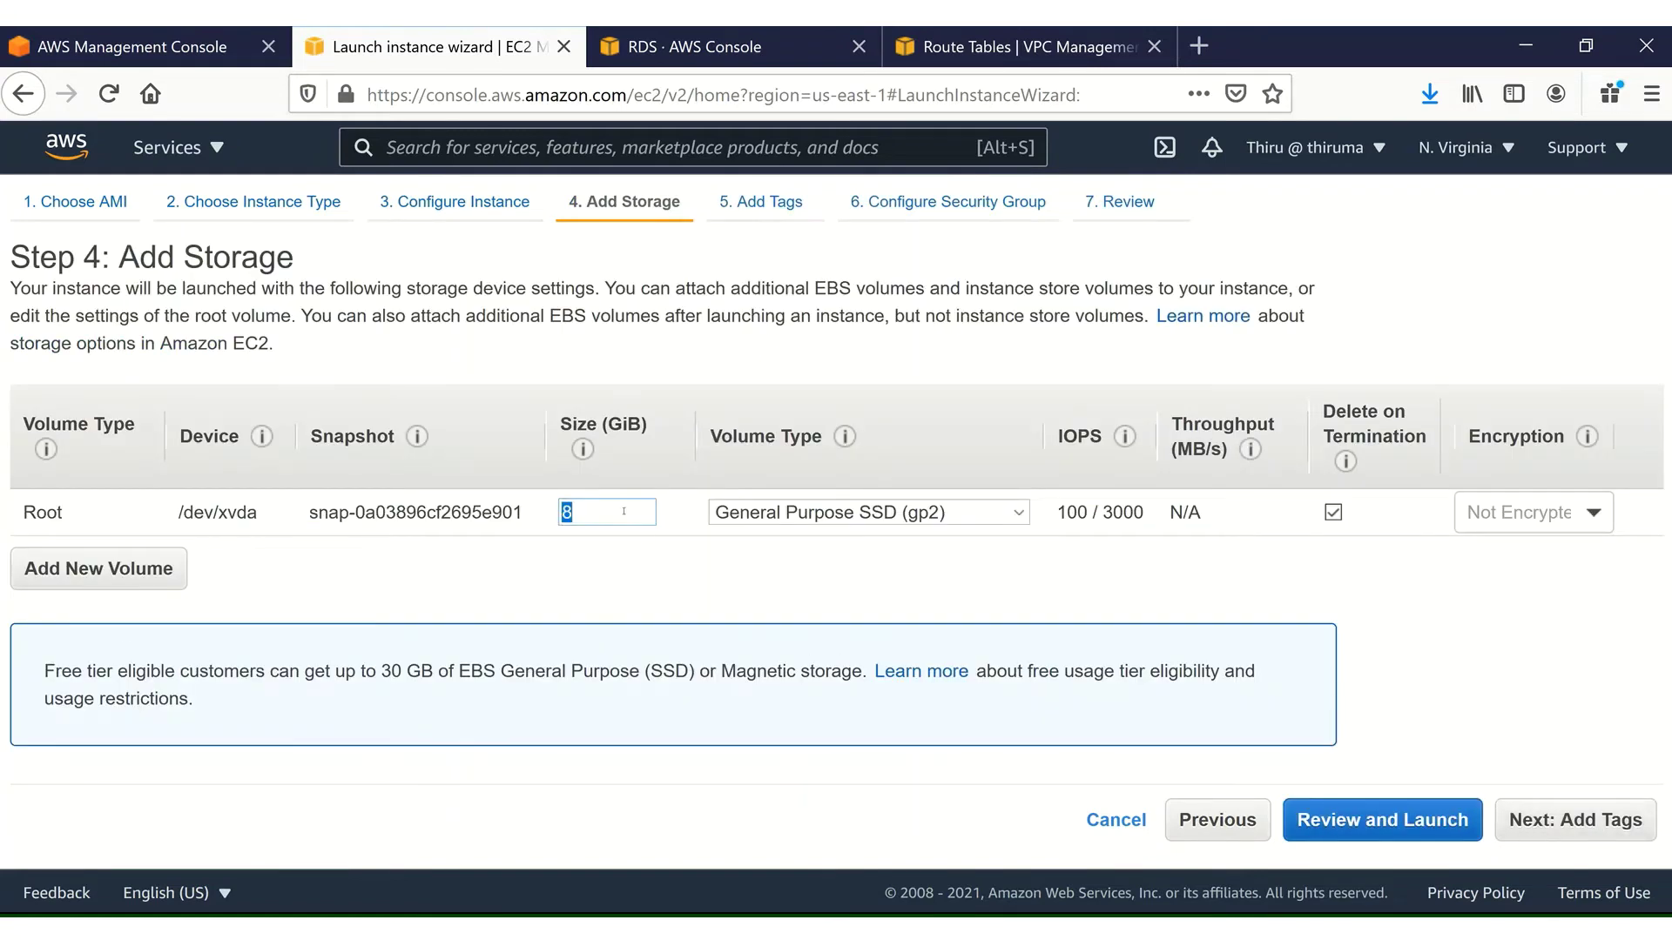
text(20)
click(1562, 805)
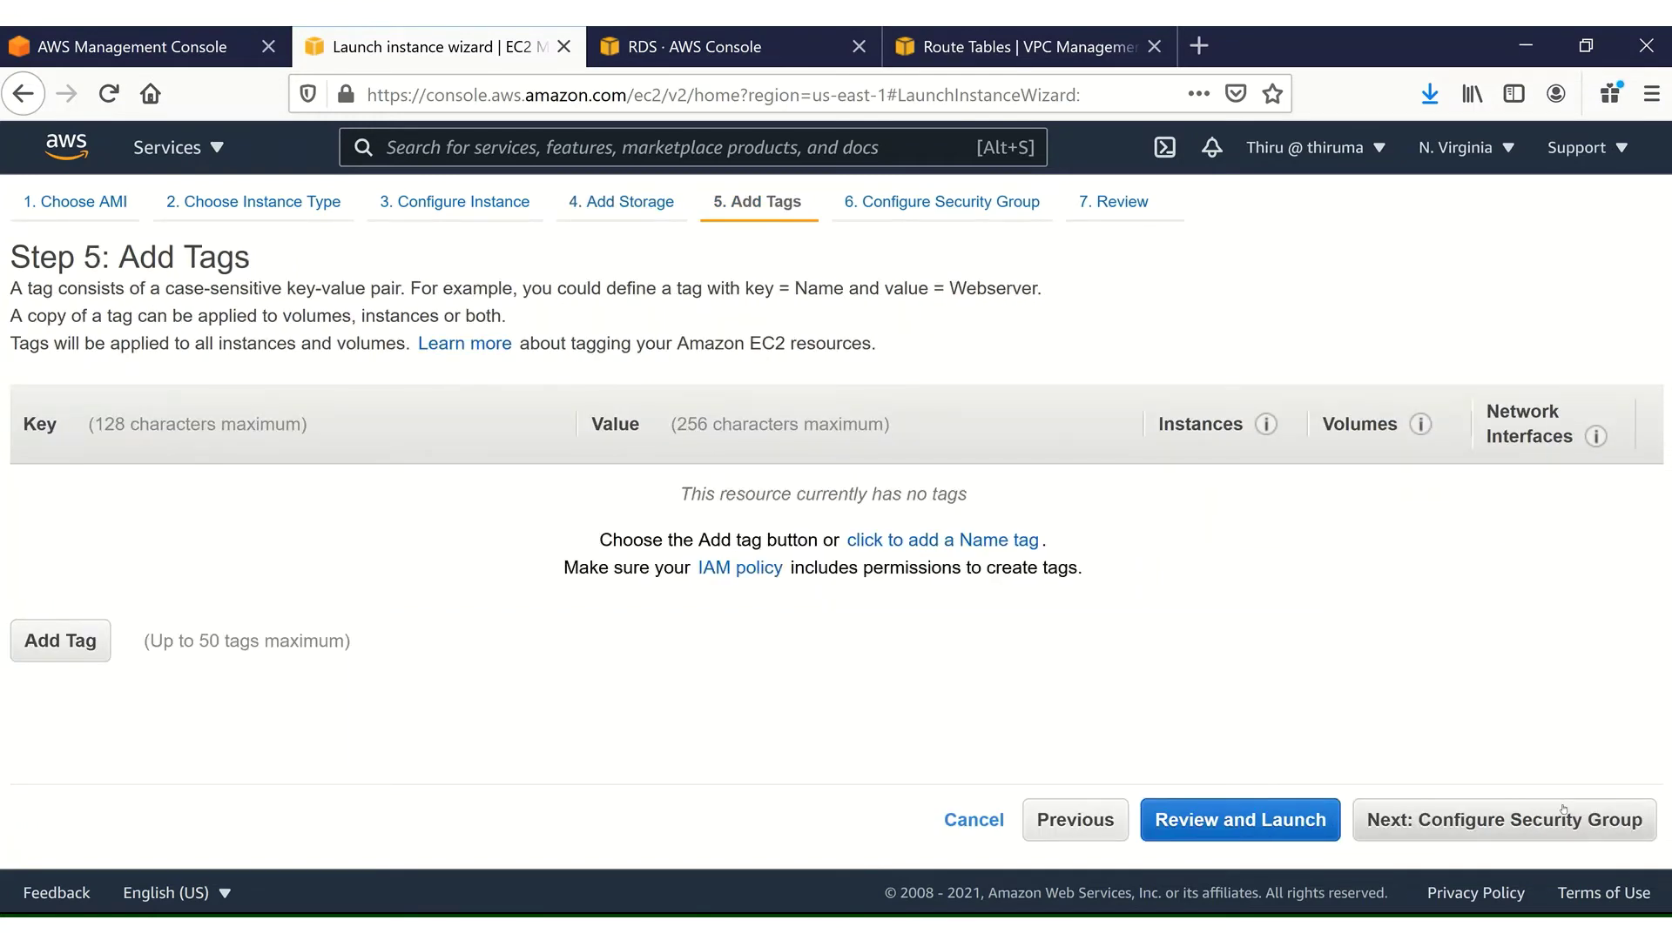
Leave the tags empty and create a new security group with public-ec2-sg as both its name and description
click(1562, 810)
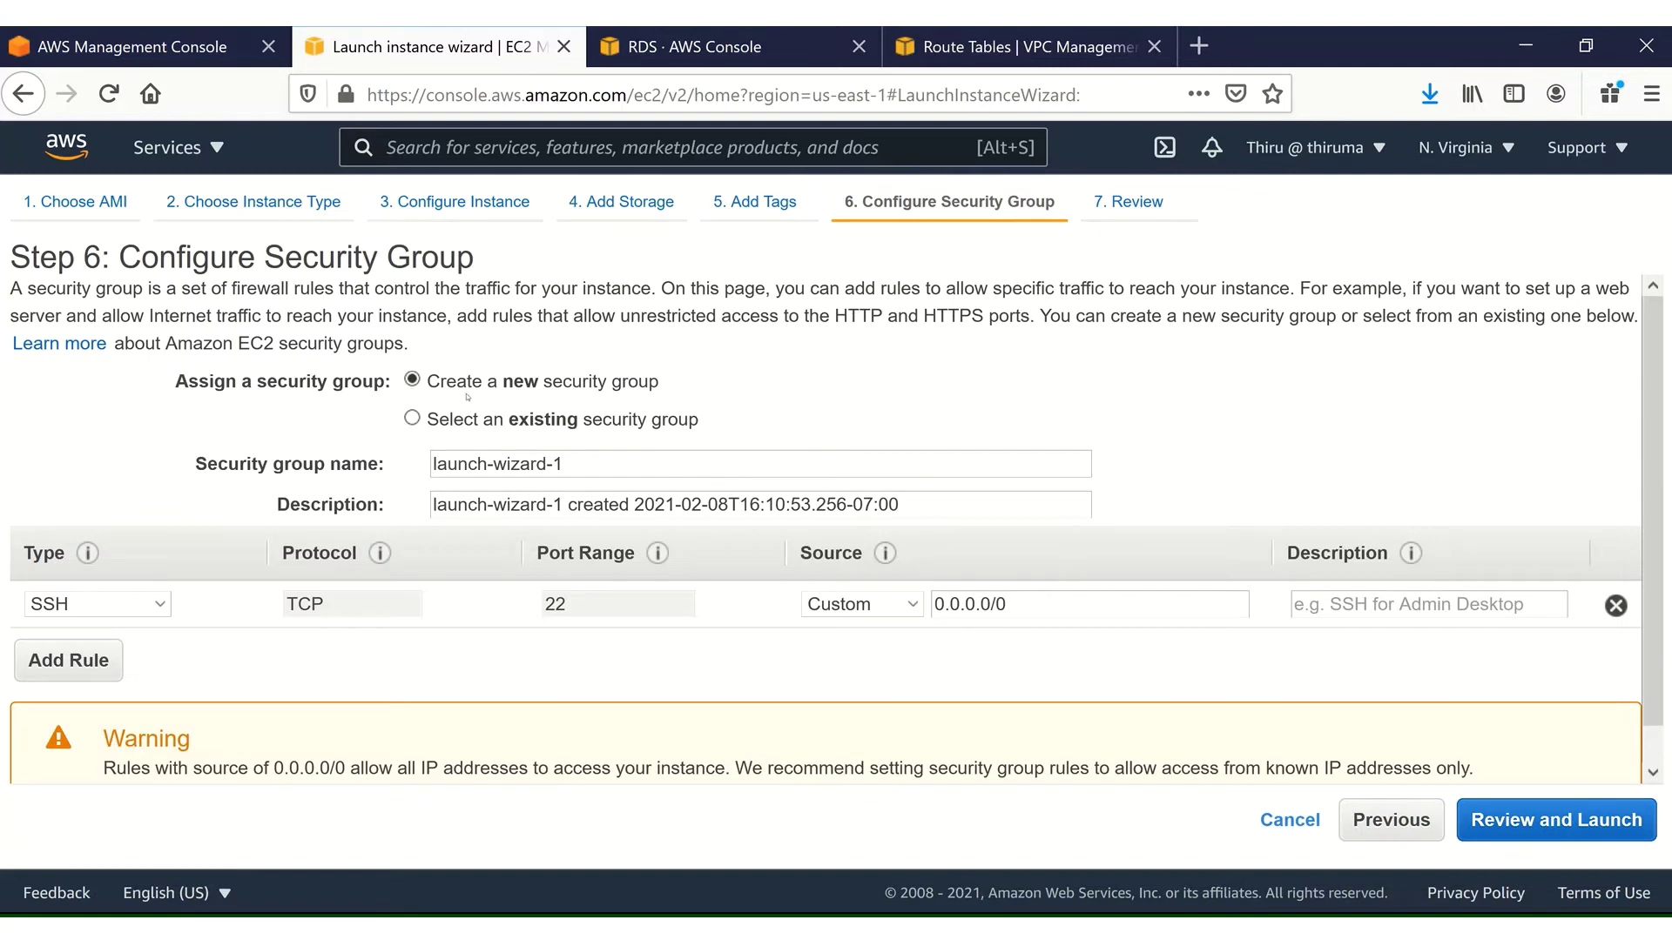
click(510, 463)
key(ctrl+a)
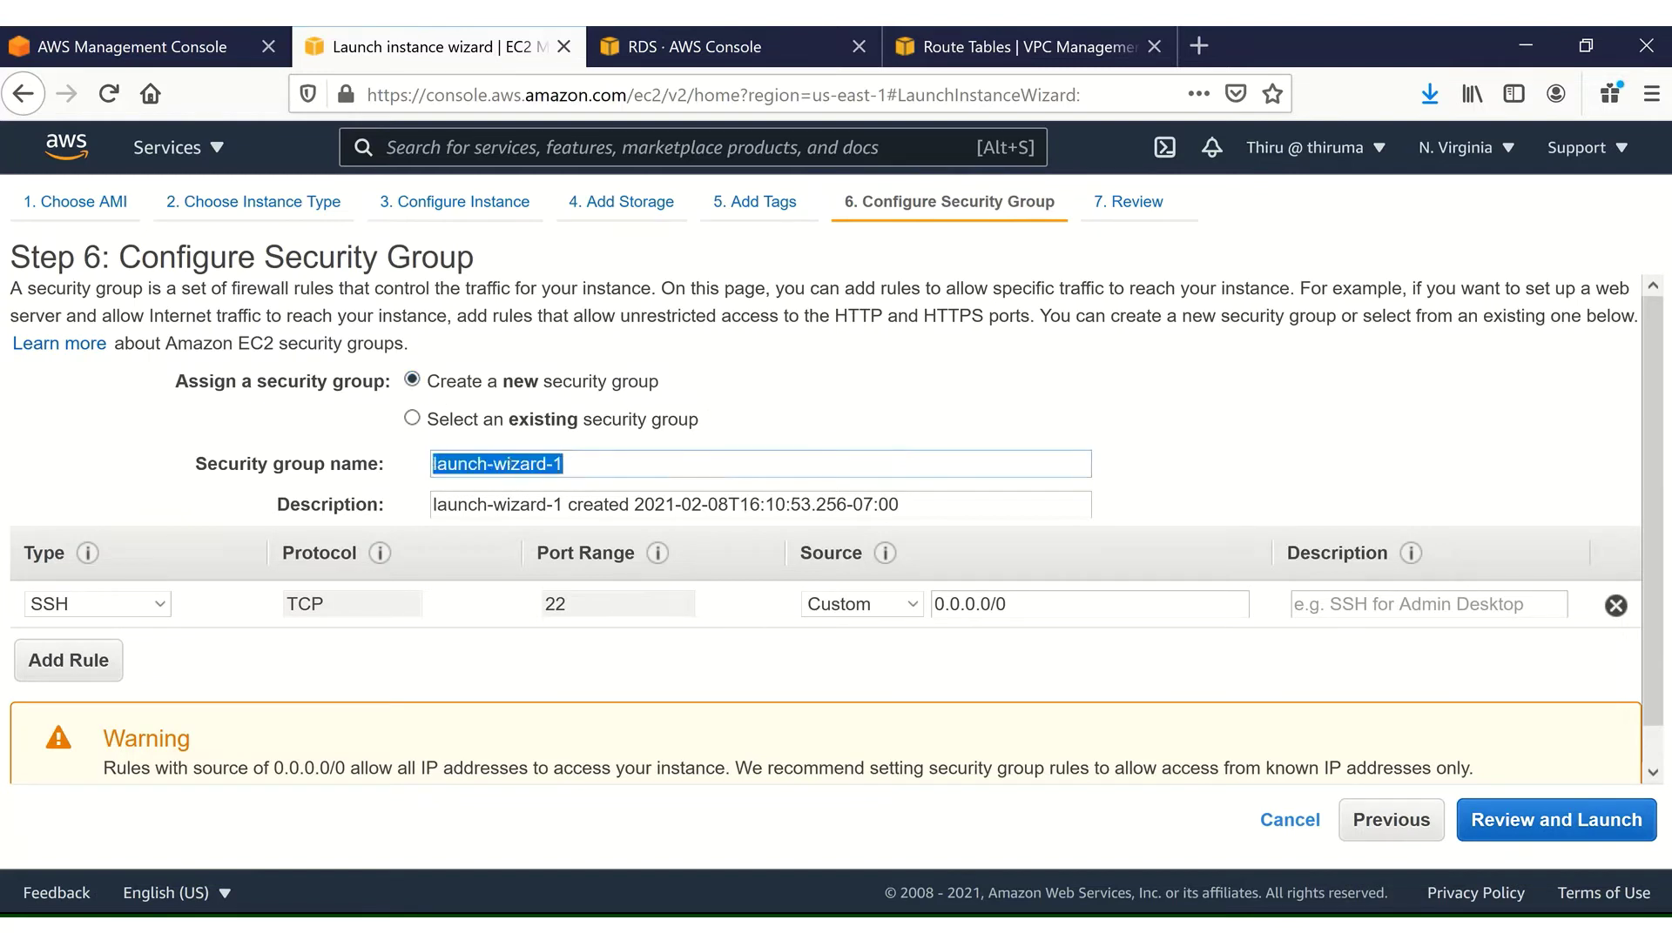
text(pub)
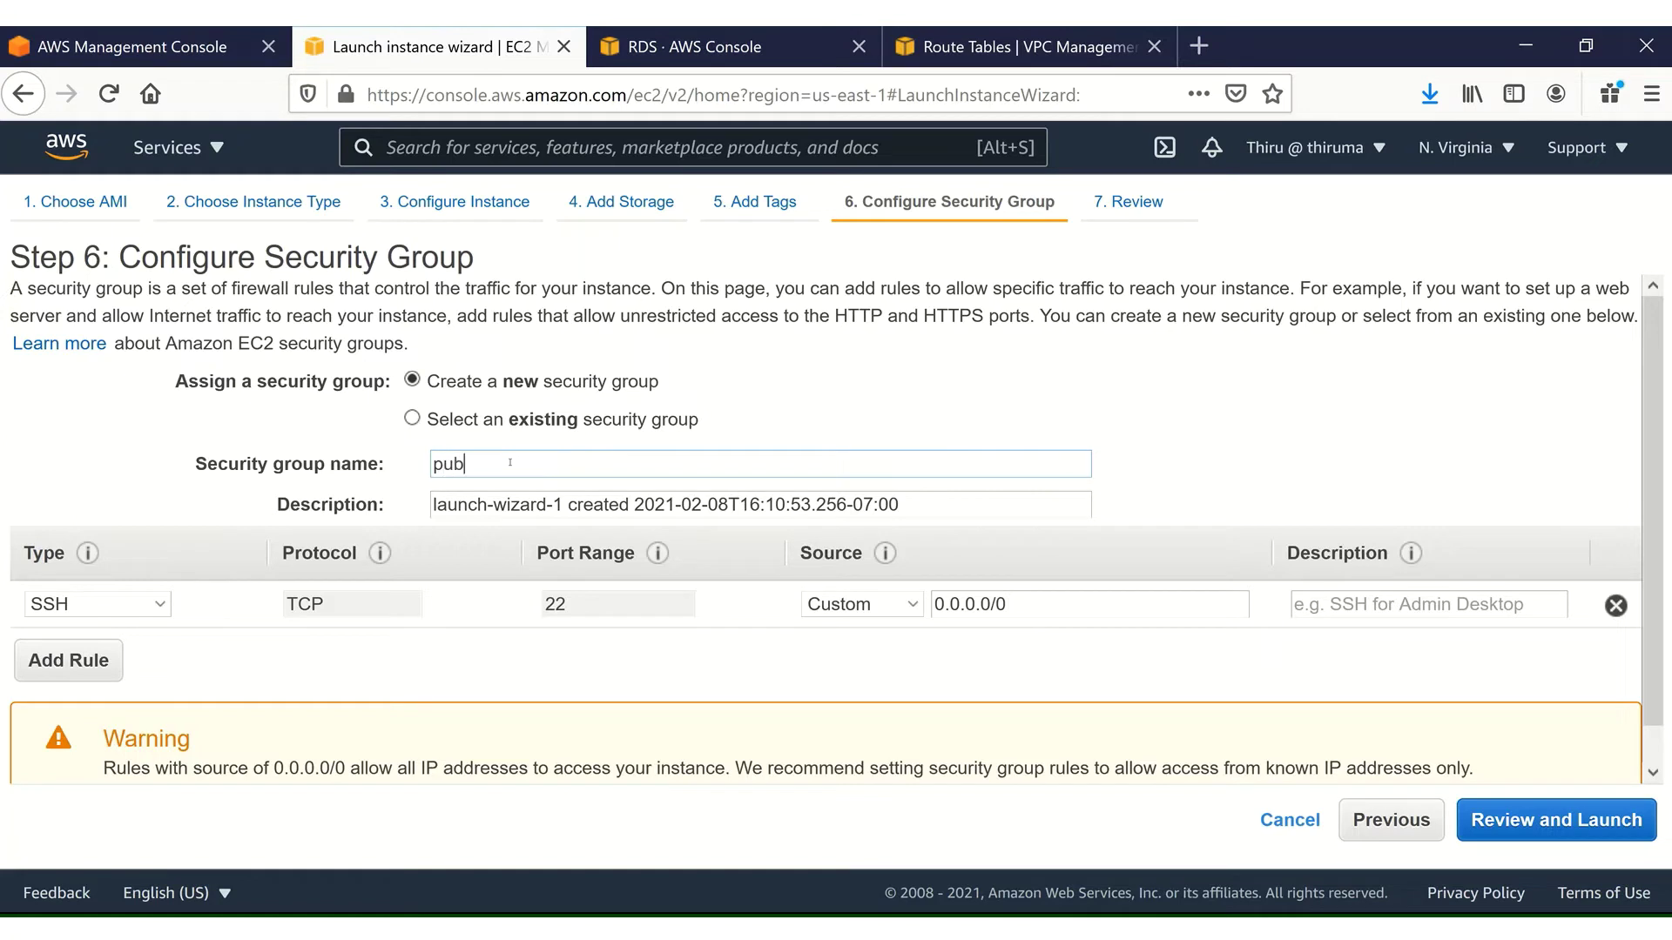
text(lic-sg)
key(Left)
key(Left)
text(ec2-)
drag(433, 464, 543, 465)
key(ctrl+c)
key(Tab)
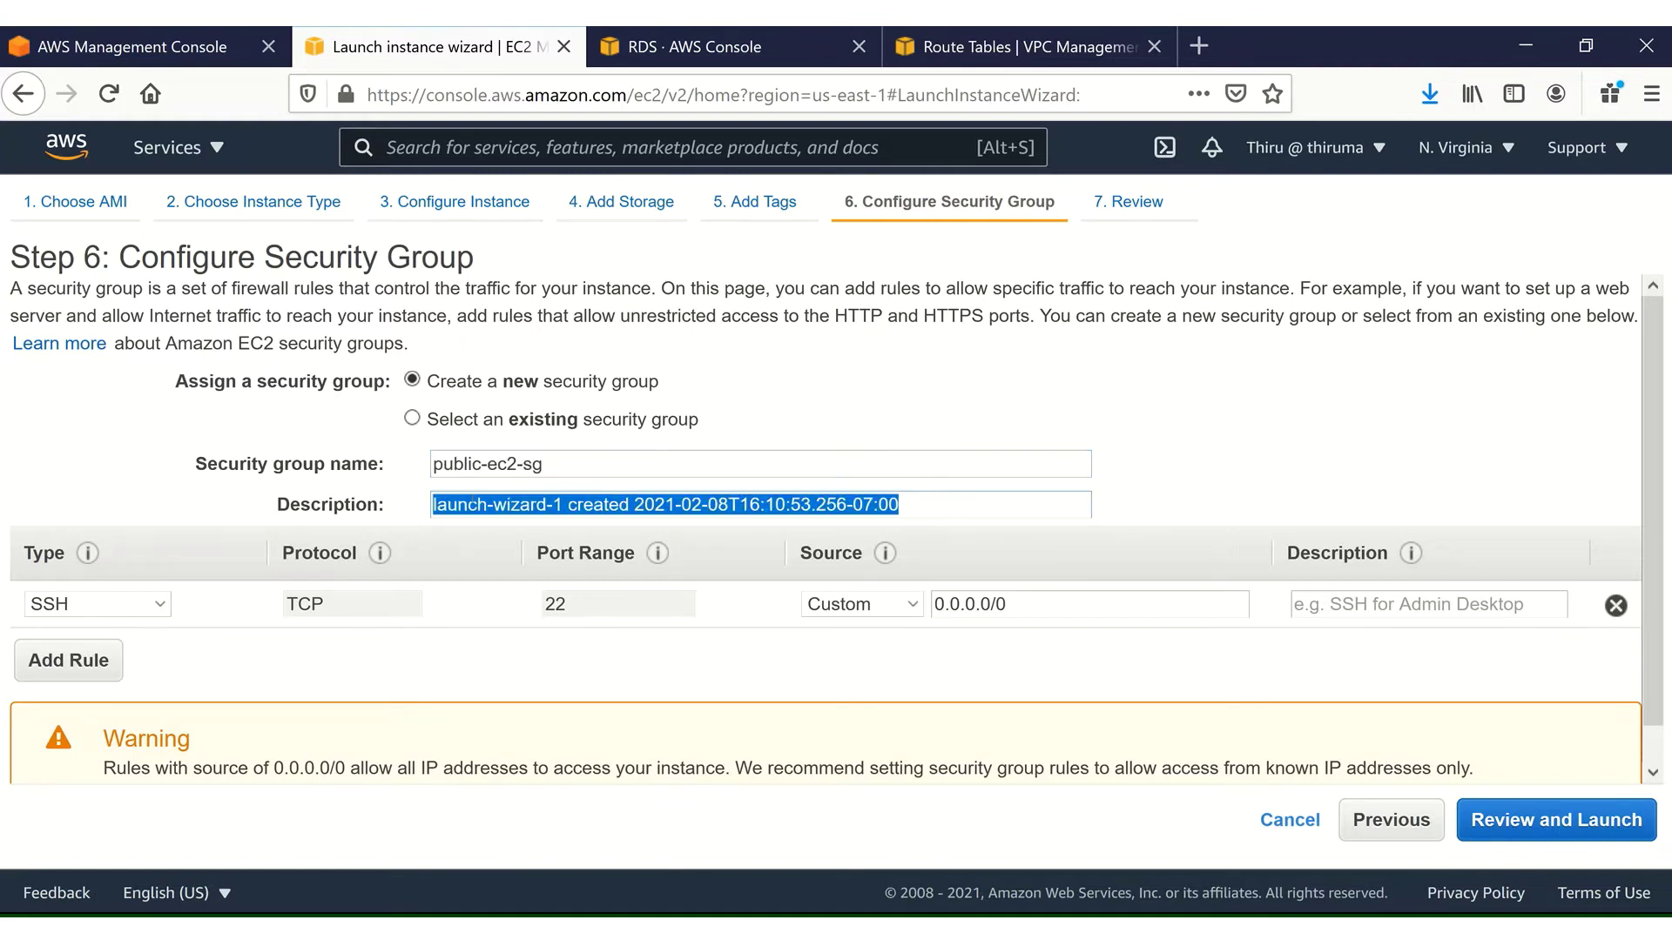
key(ctrl+v)
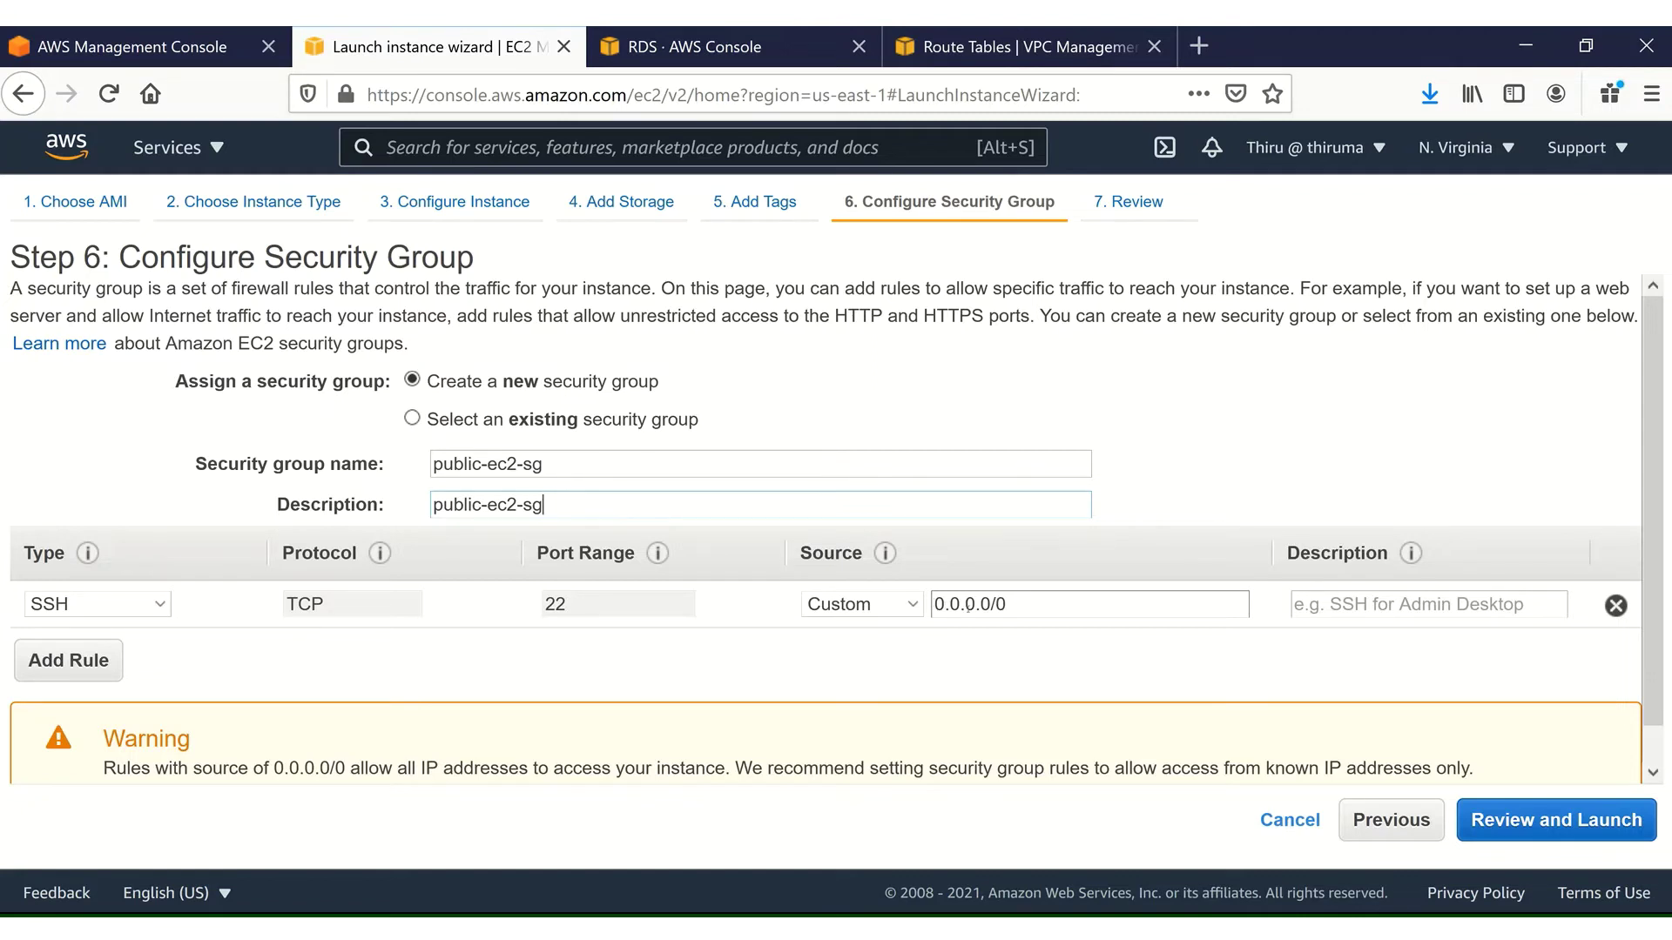
Restrict the SSH rule's source to My IP and proceed to the launch review
click(910, 604)
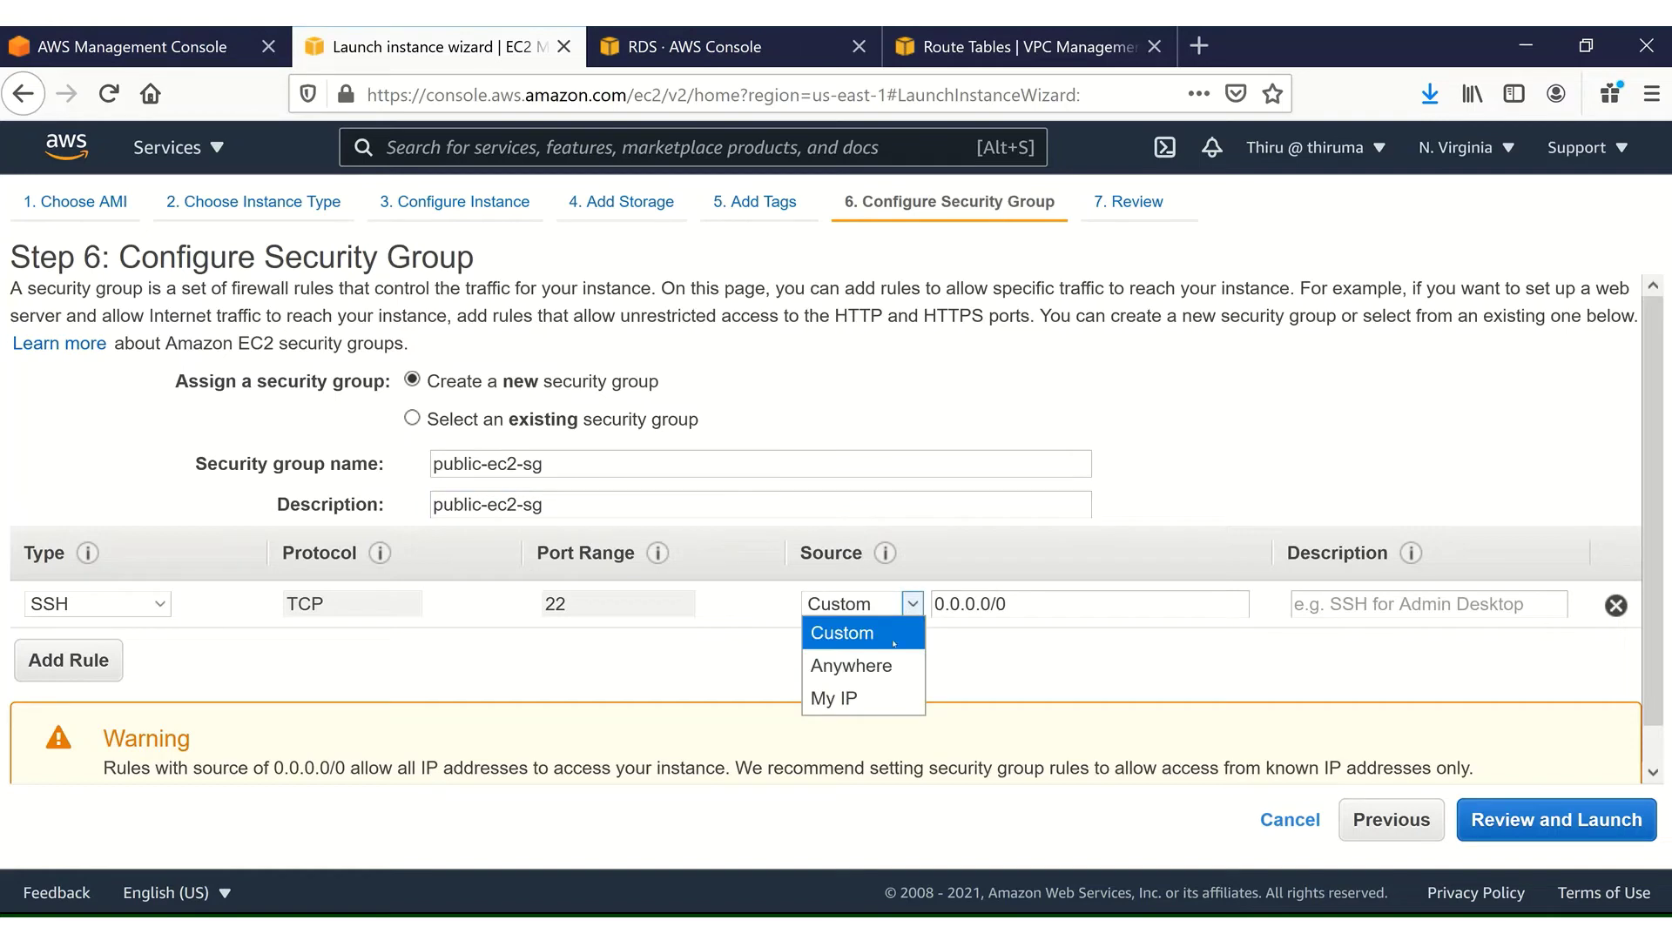
click(862, 696)
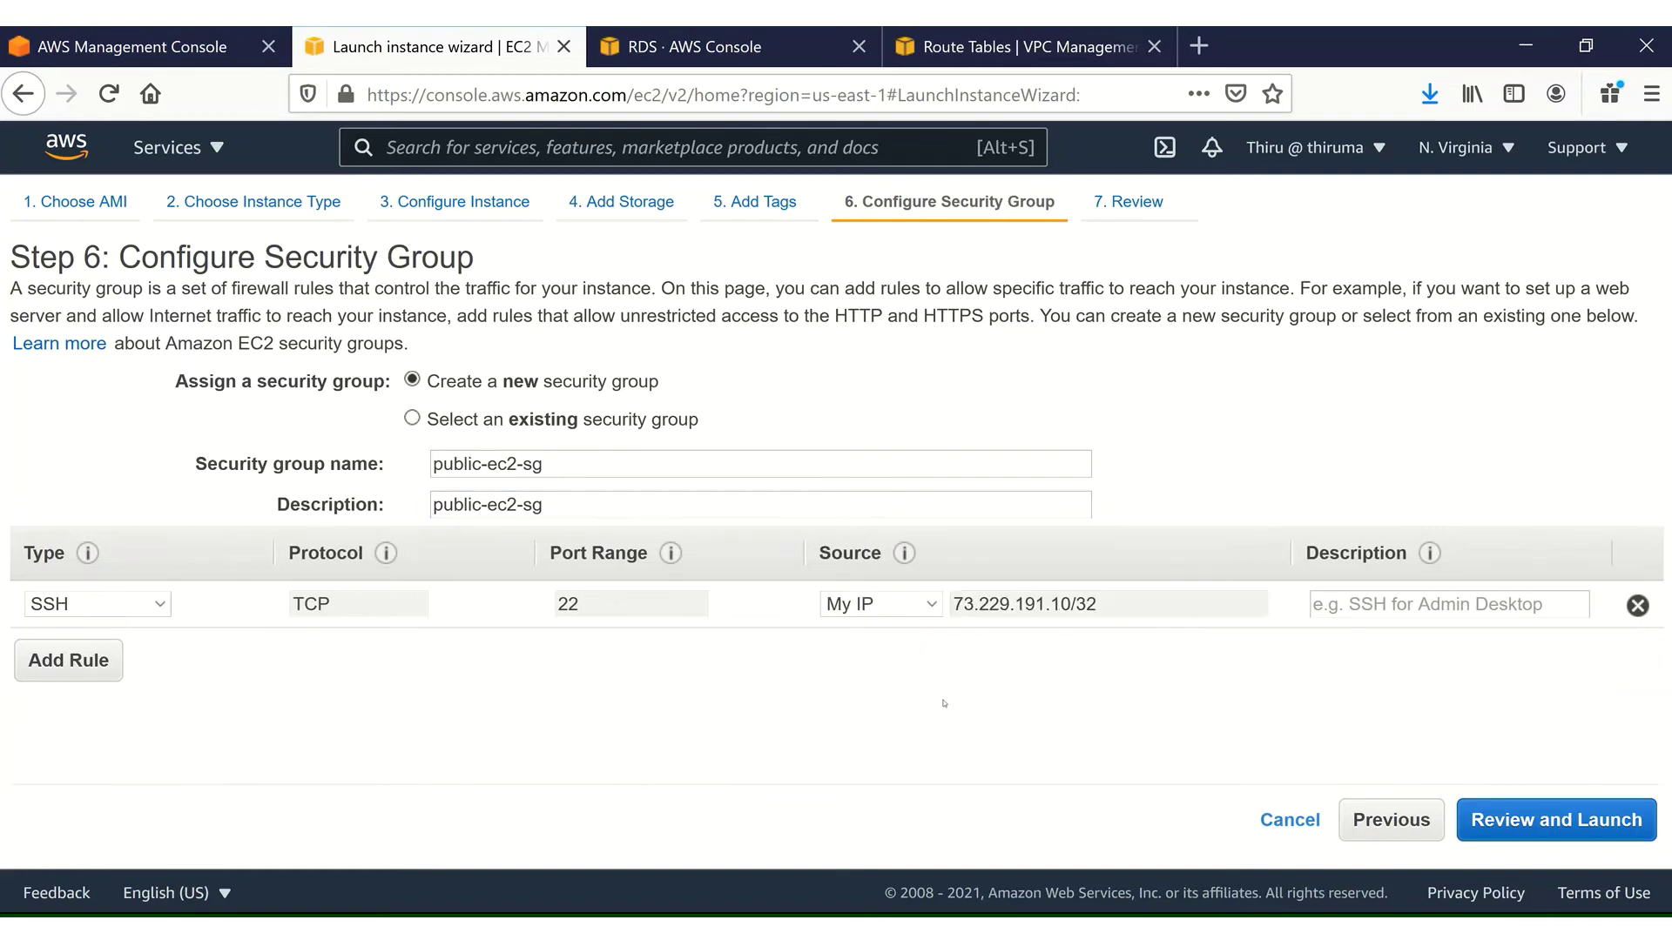
click(1522, 815)
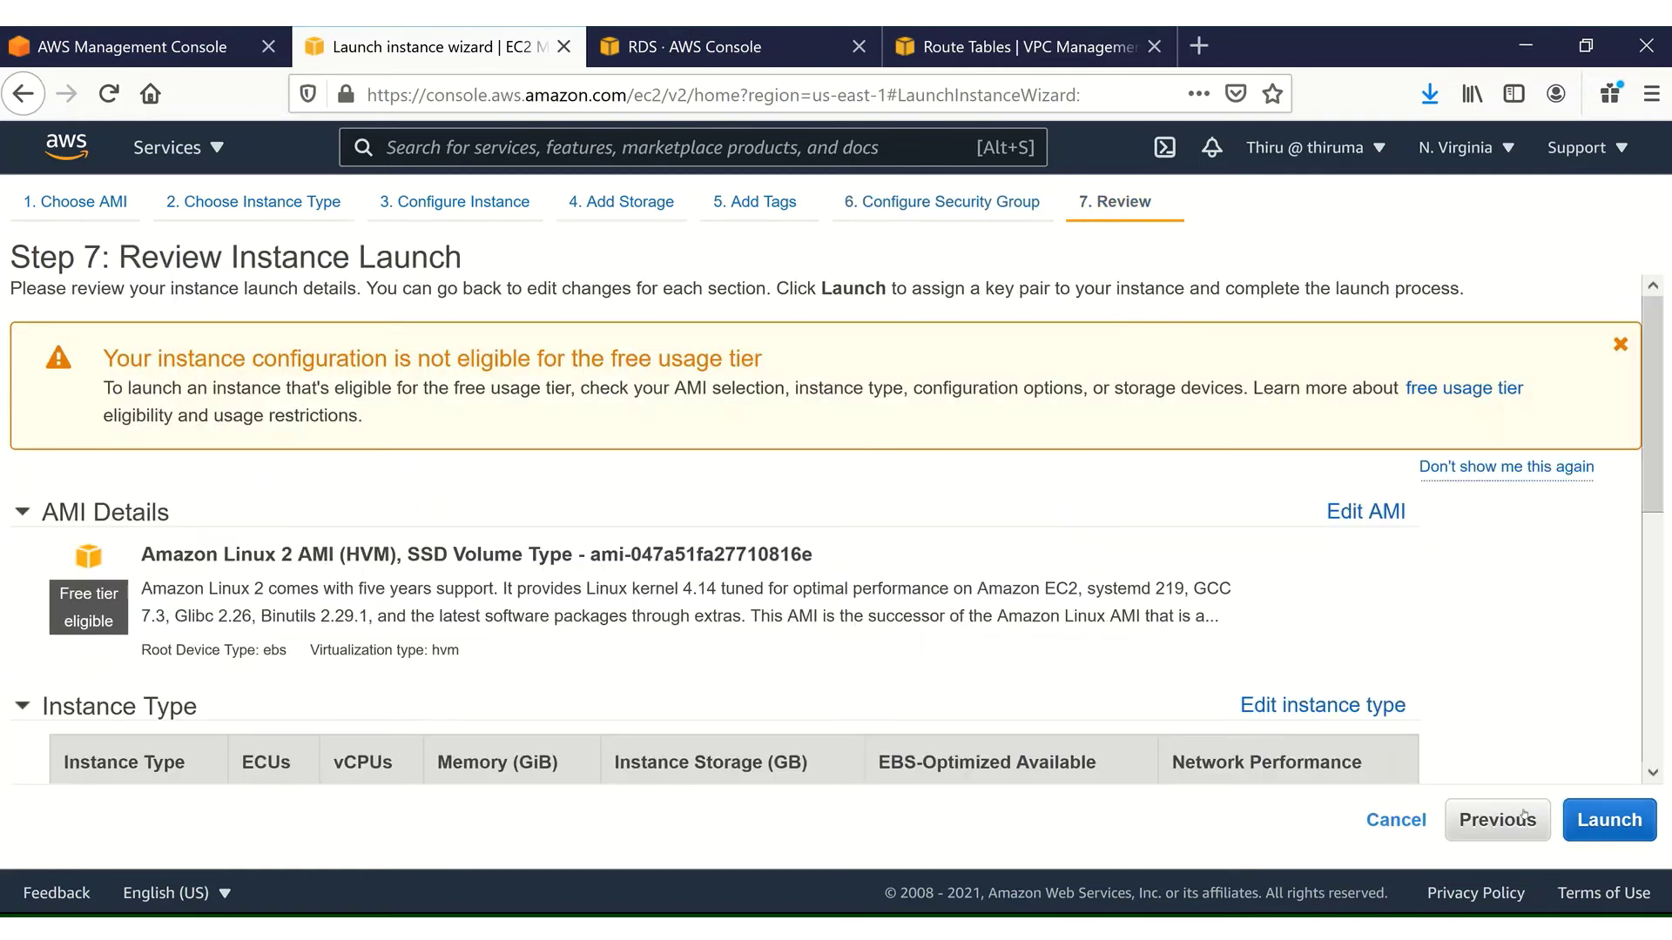
Create a new key pair named ec2-new-kp for the instance and download and save its private key file
click(1602, 819)
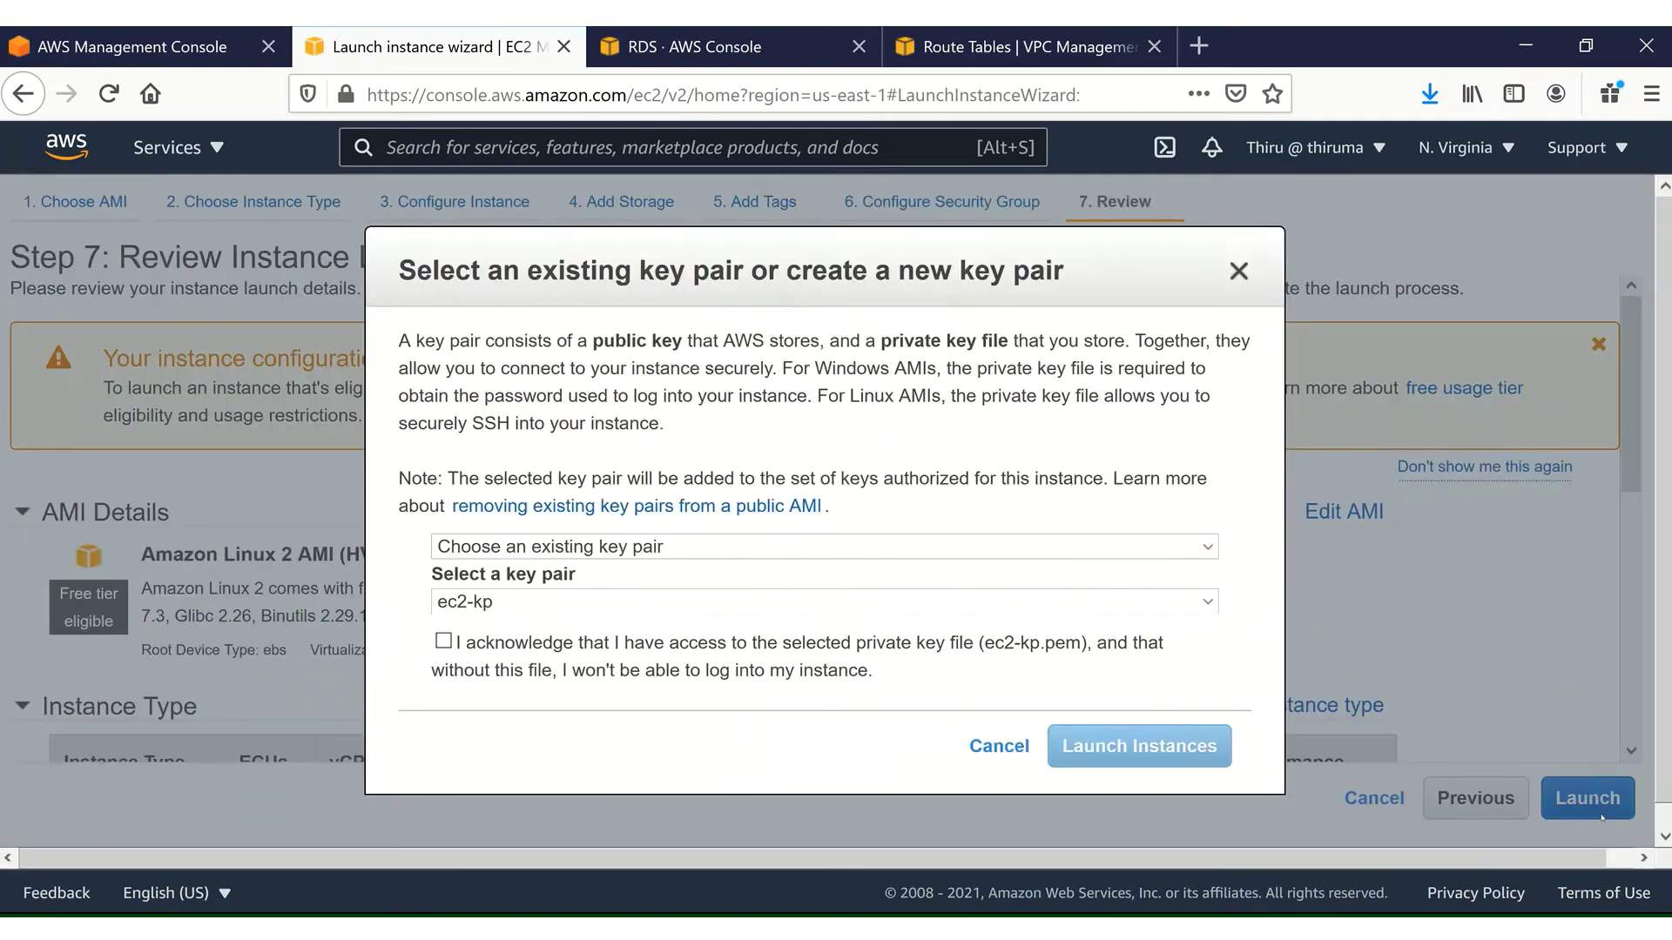
click(685, 546)
click(572, 605)
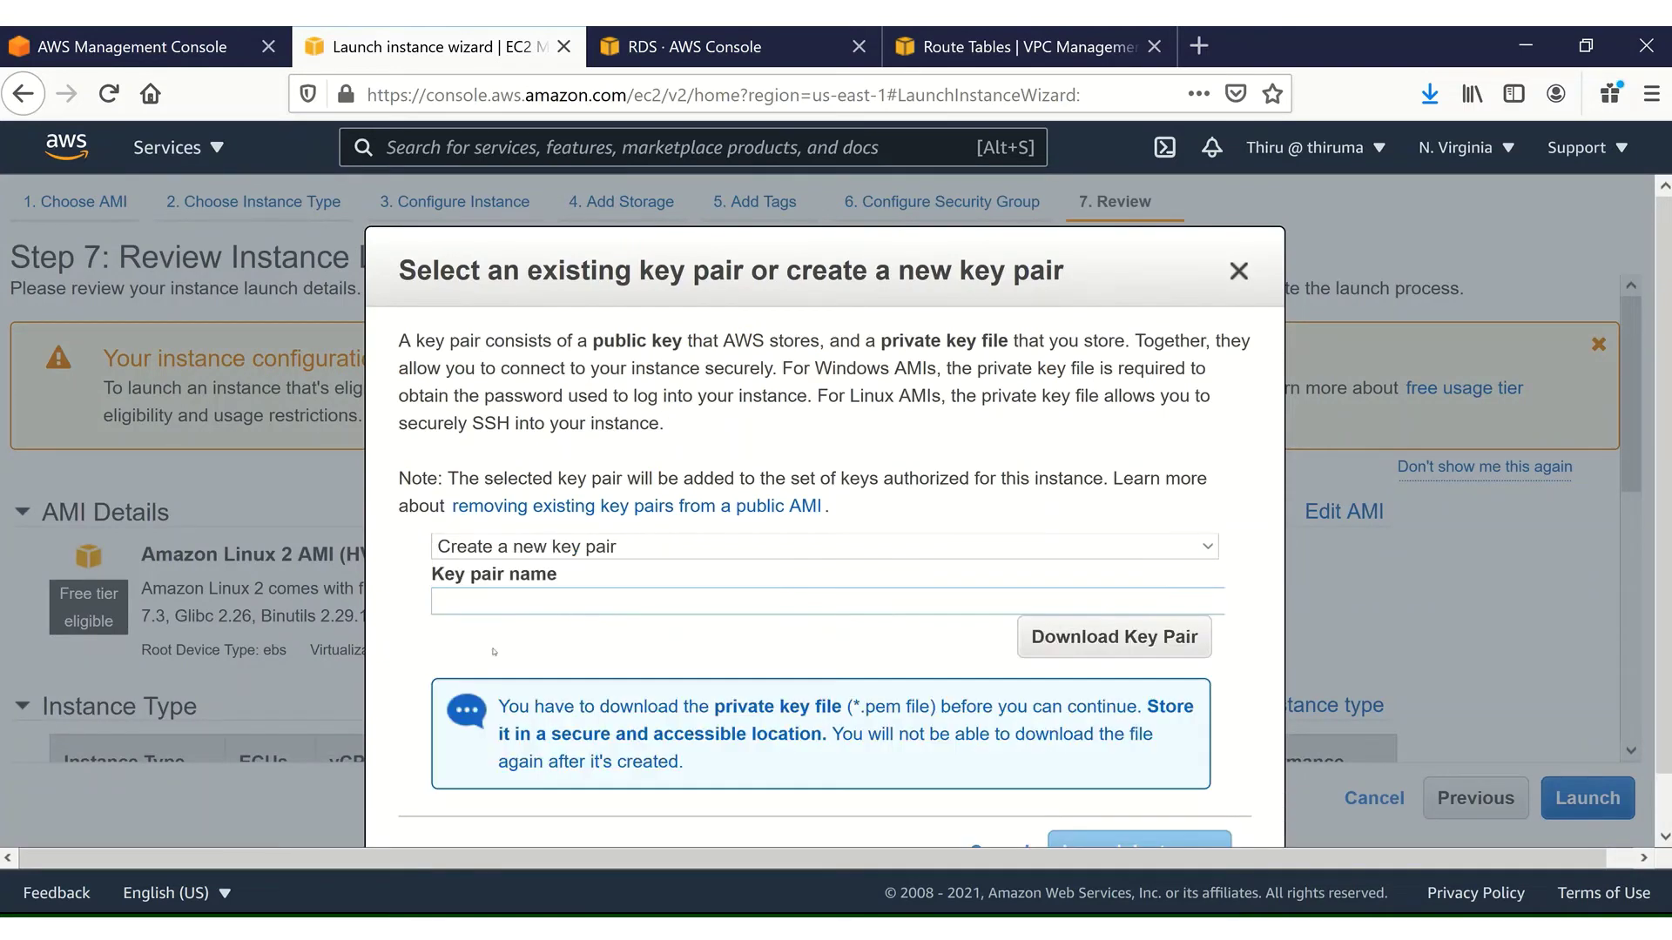
text(ec2-new-kp)
click(1086, 628)
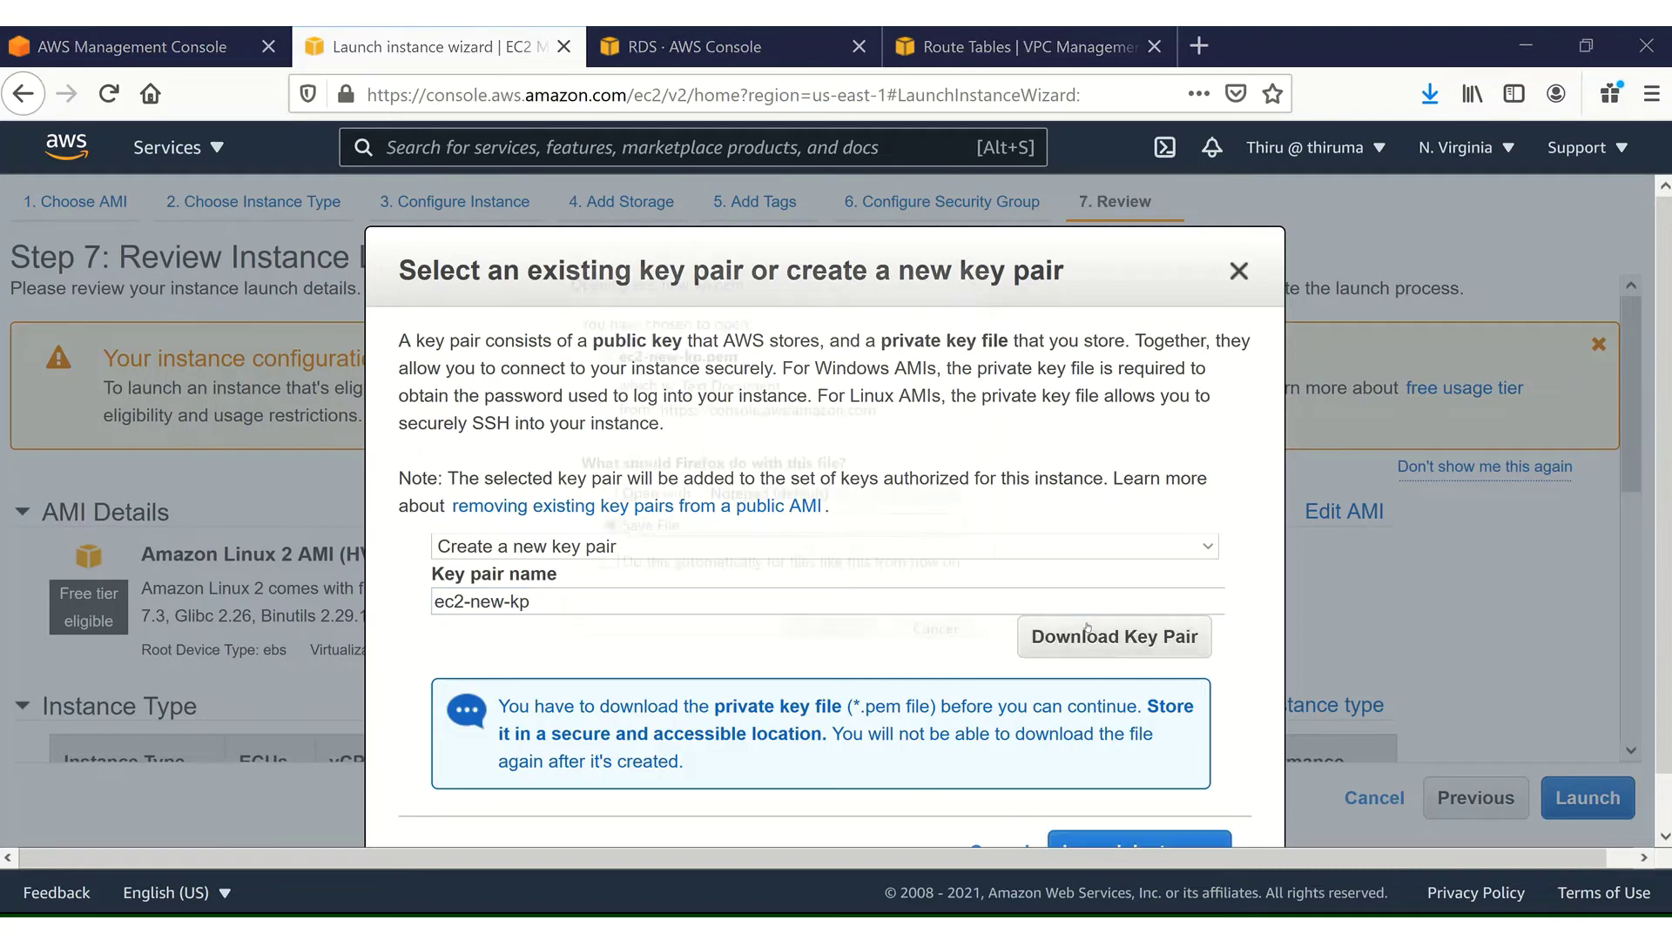
click(831, 634)
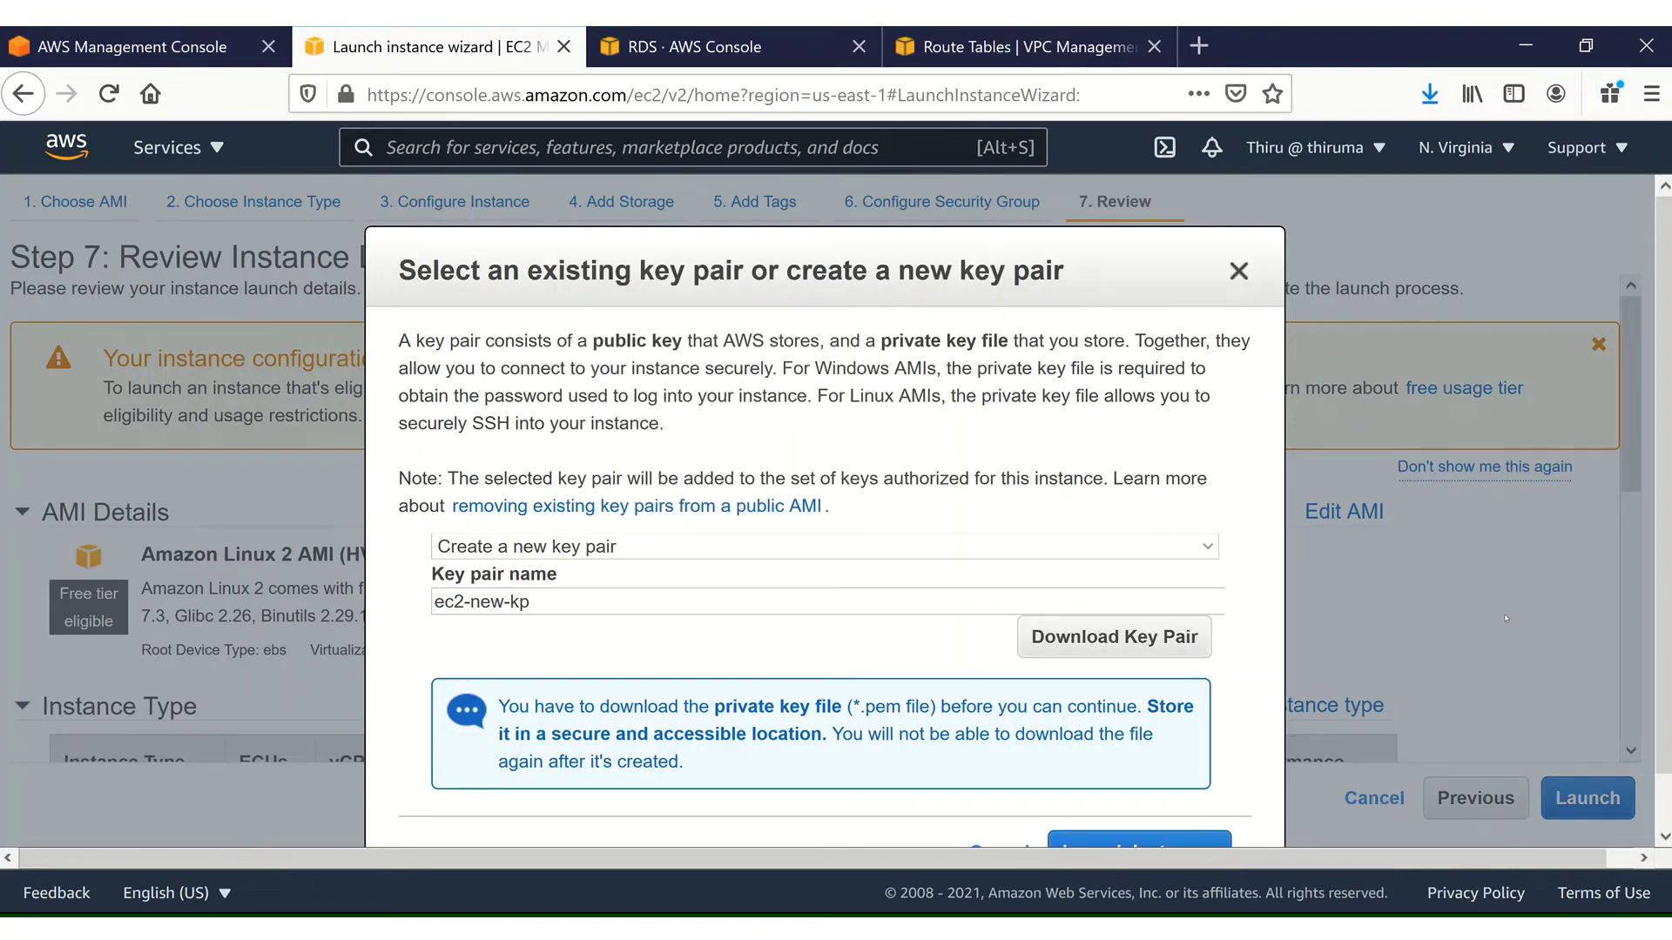
Launch the public instance and return to the instances list
scroll(1666, 429, down, 1)
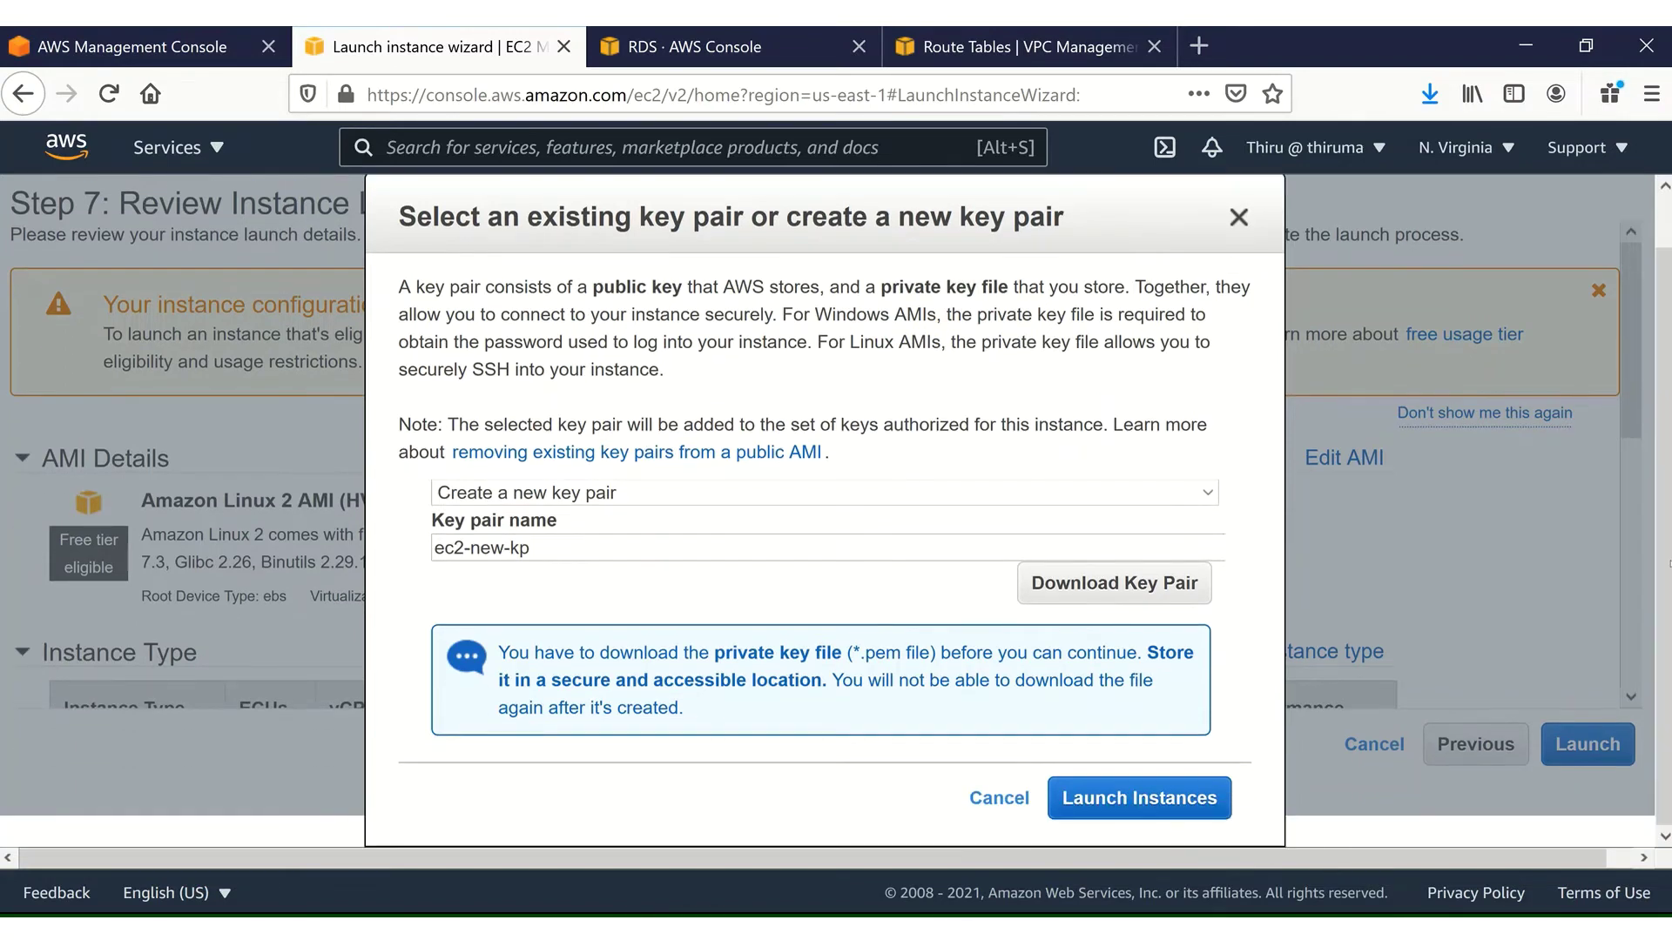
click(1158, 809)
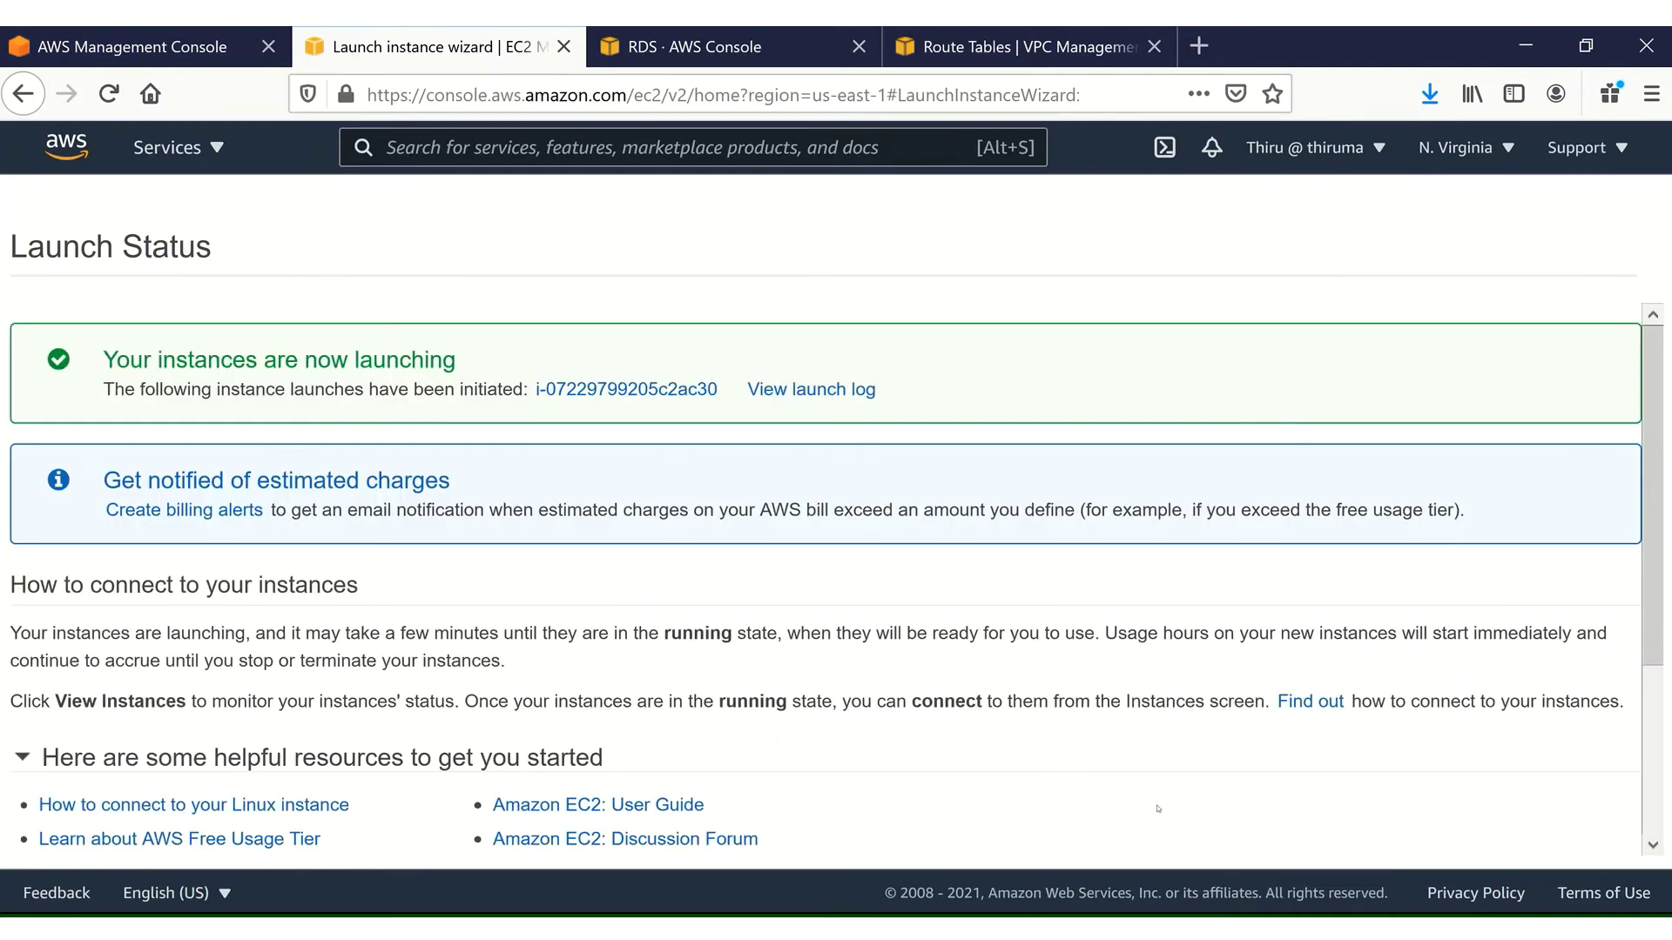
scroll(1031, 728, down, 3)
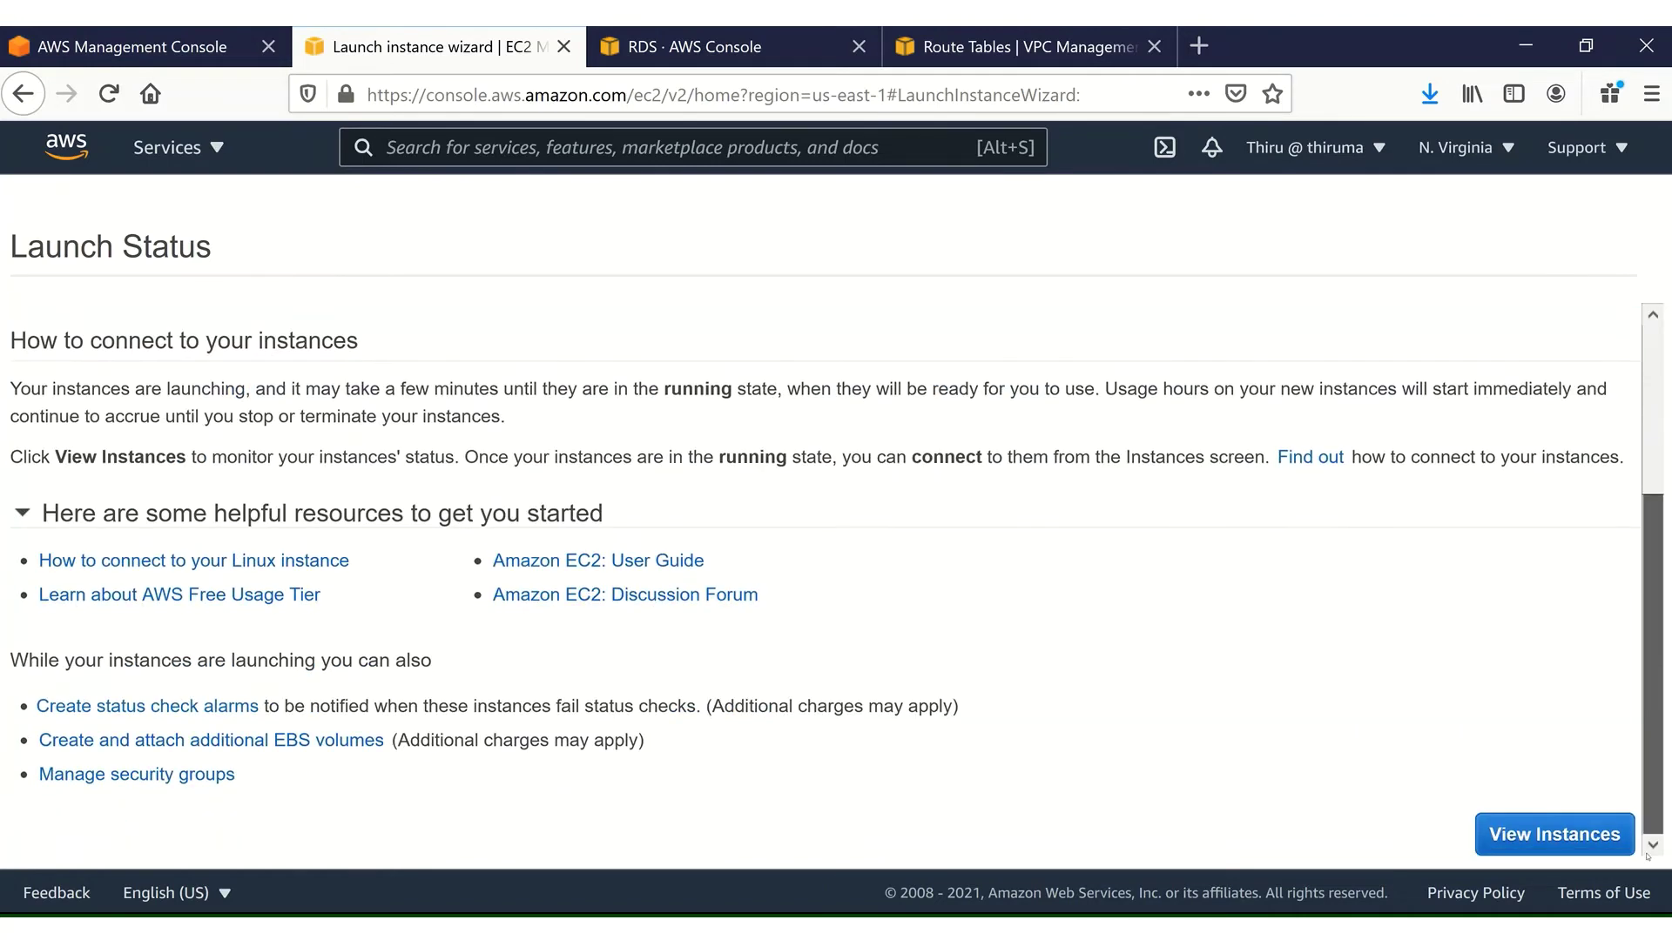
click(1593, 842)
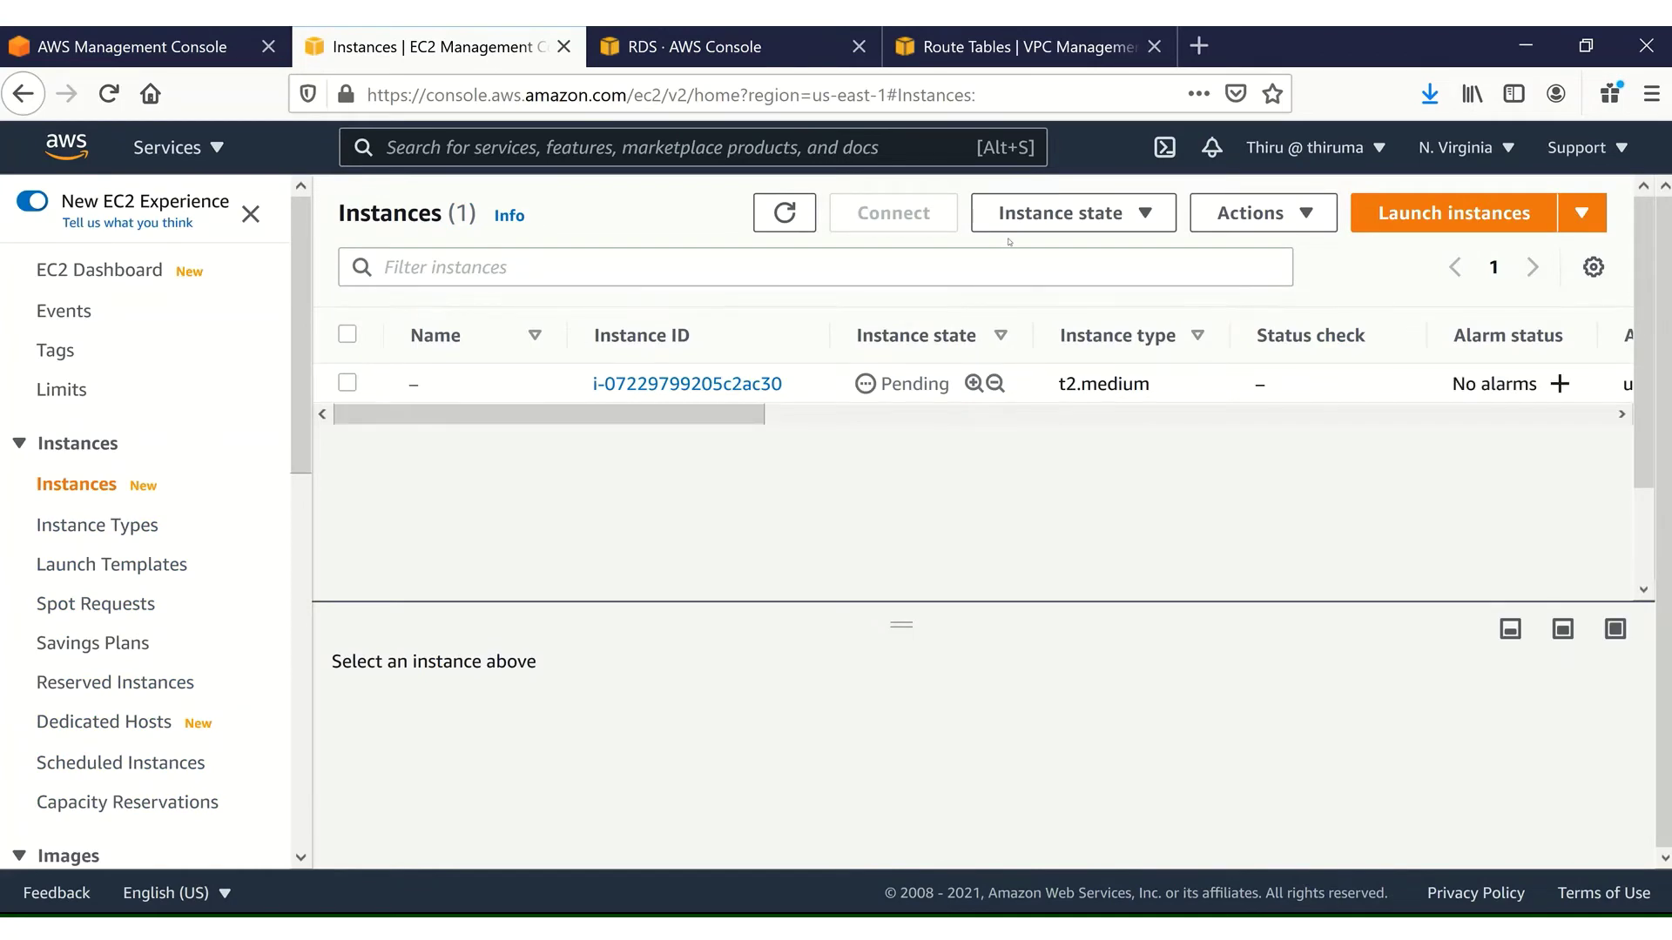
Start launching a second instance from the 64-bit (x86) Amazon Linux 2 AMI with the t2.medium type
click(1419, 210)
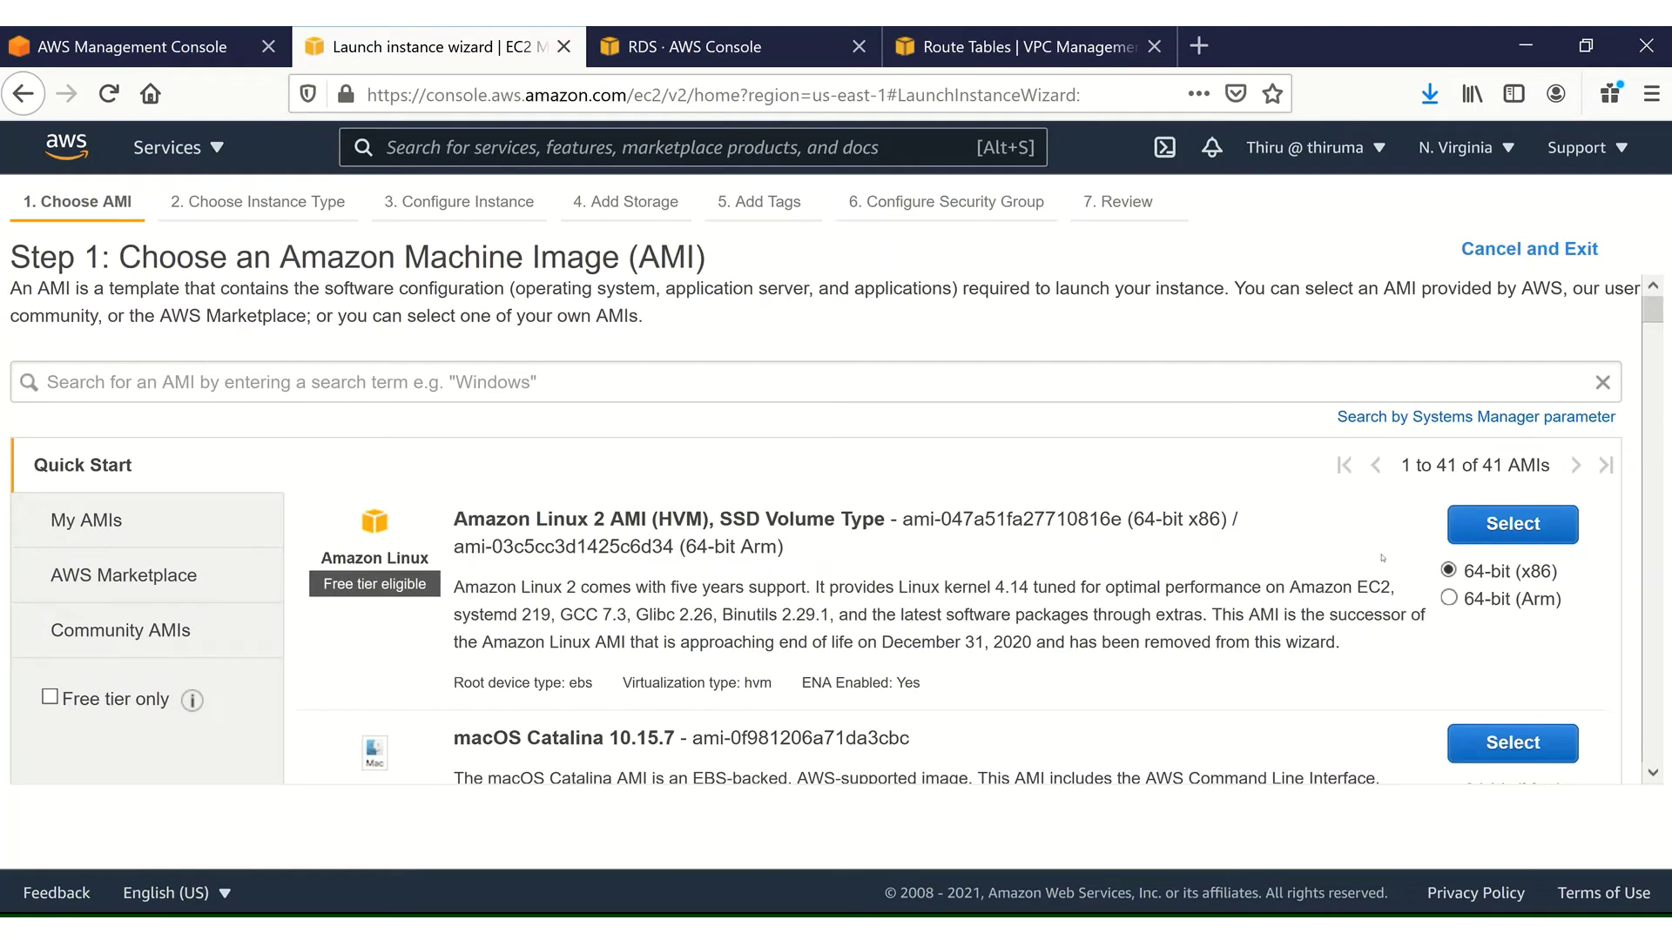
click(1494, 532)
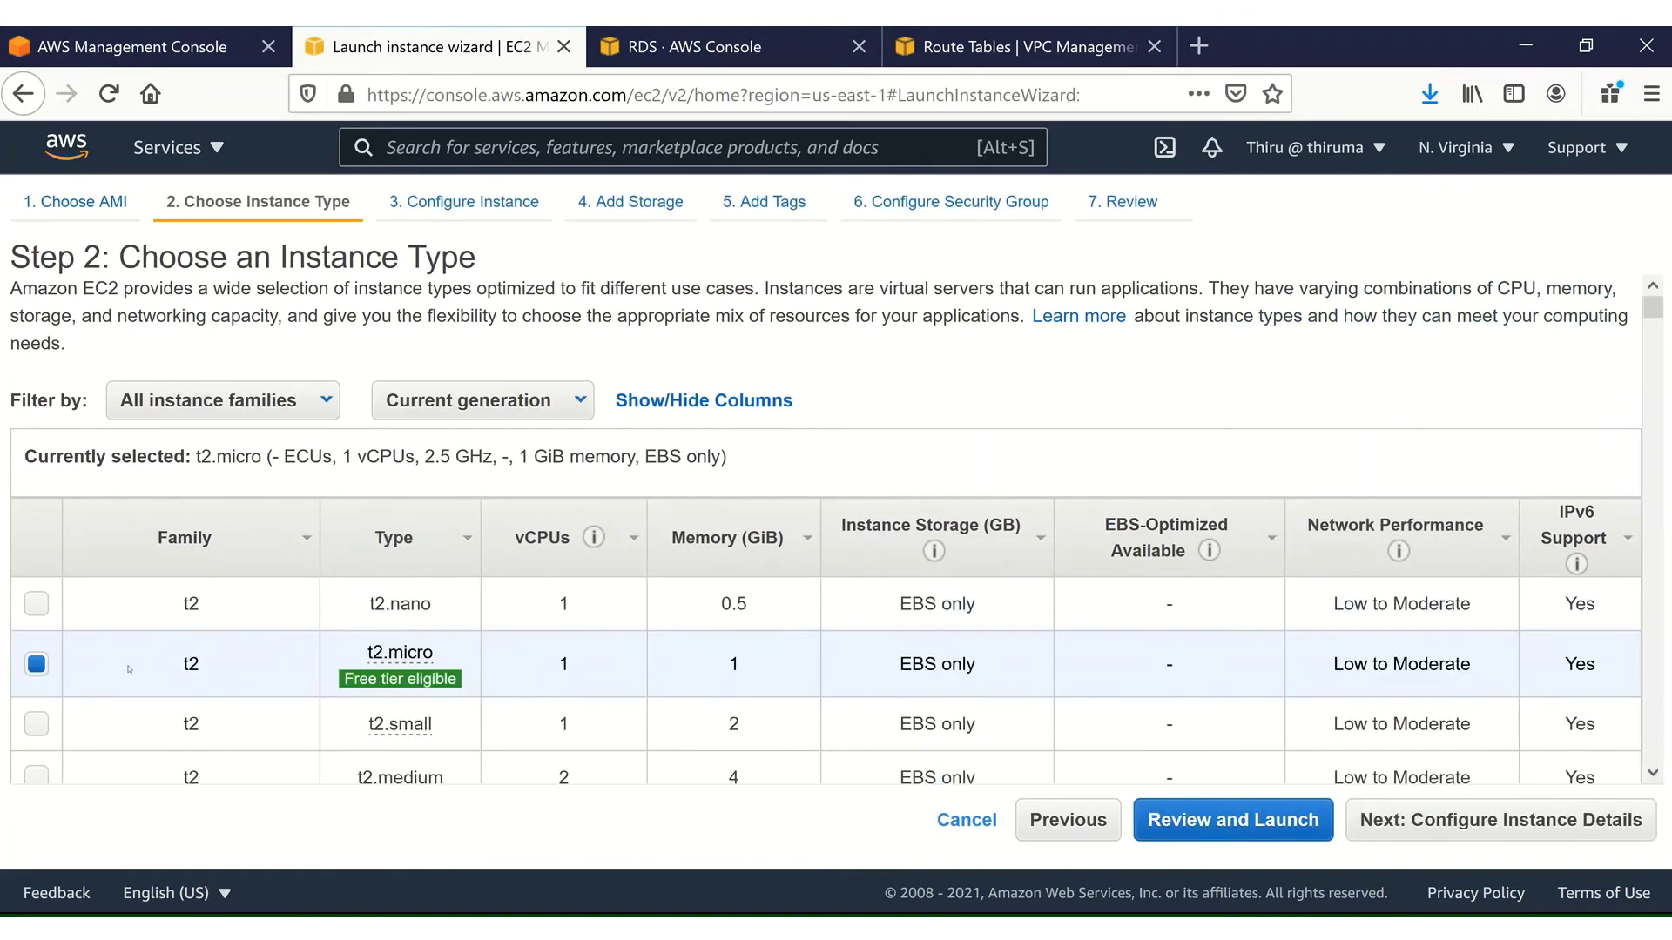
click(29, 776)
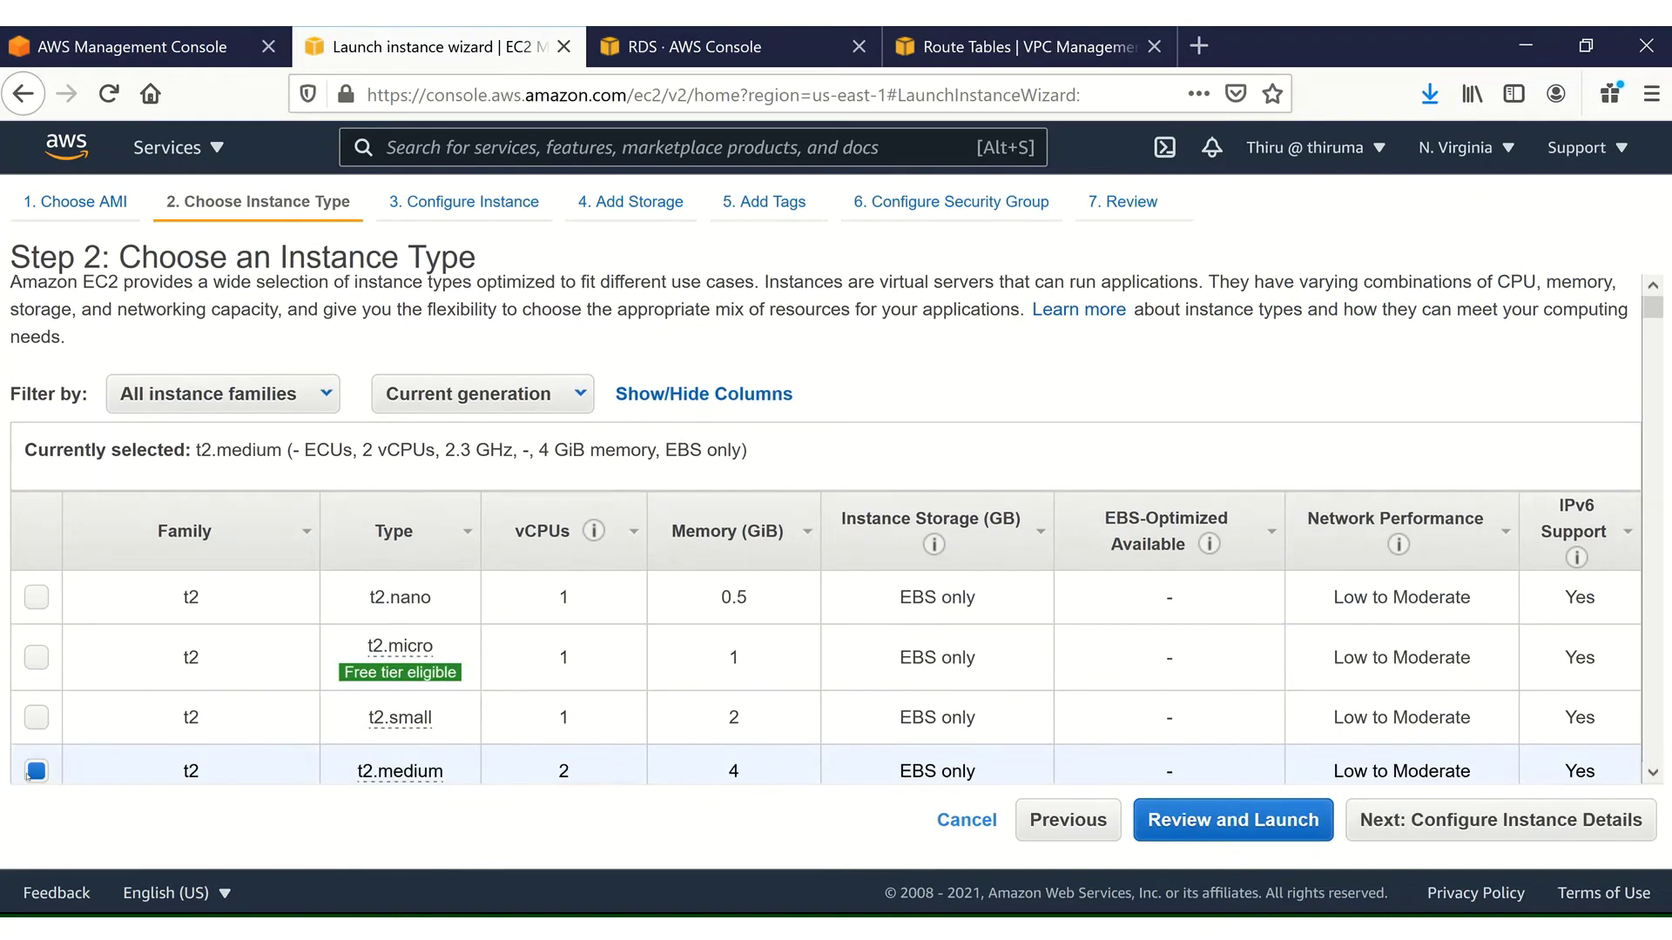
click(1433, 819)
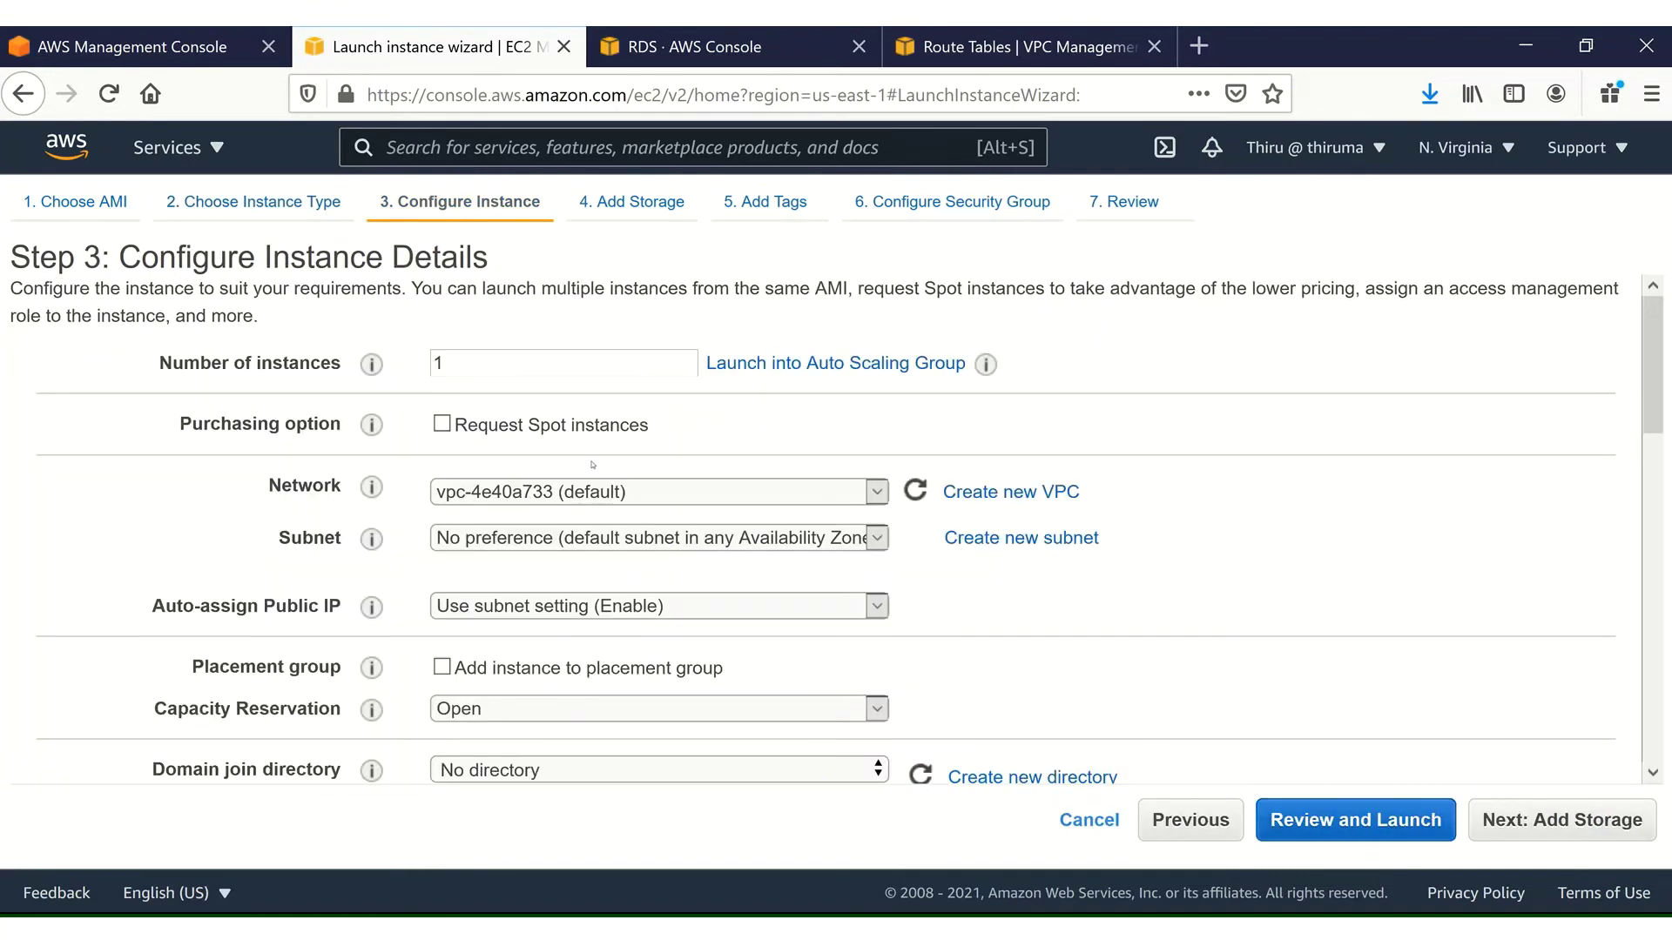
Place the second instance in VPC1 on subnet private-subnet1-az1-al and disable auto-assignment of a public IP
click(488, 494)
click(483, 555)
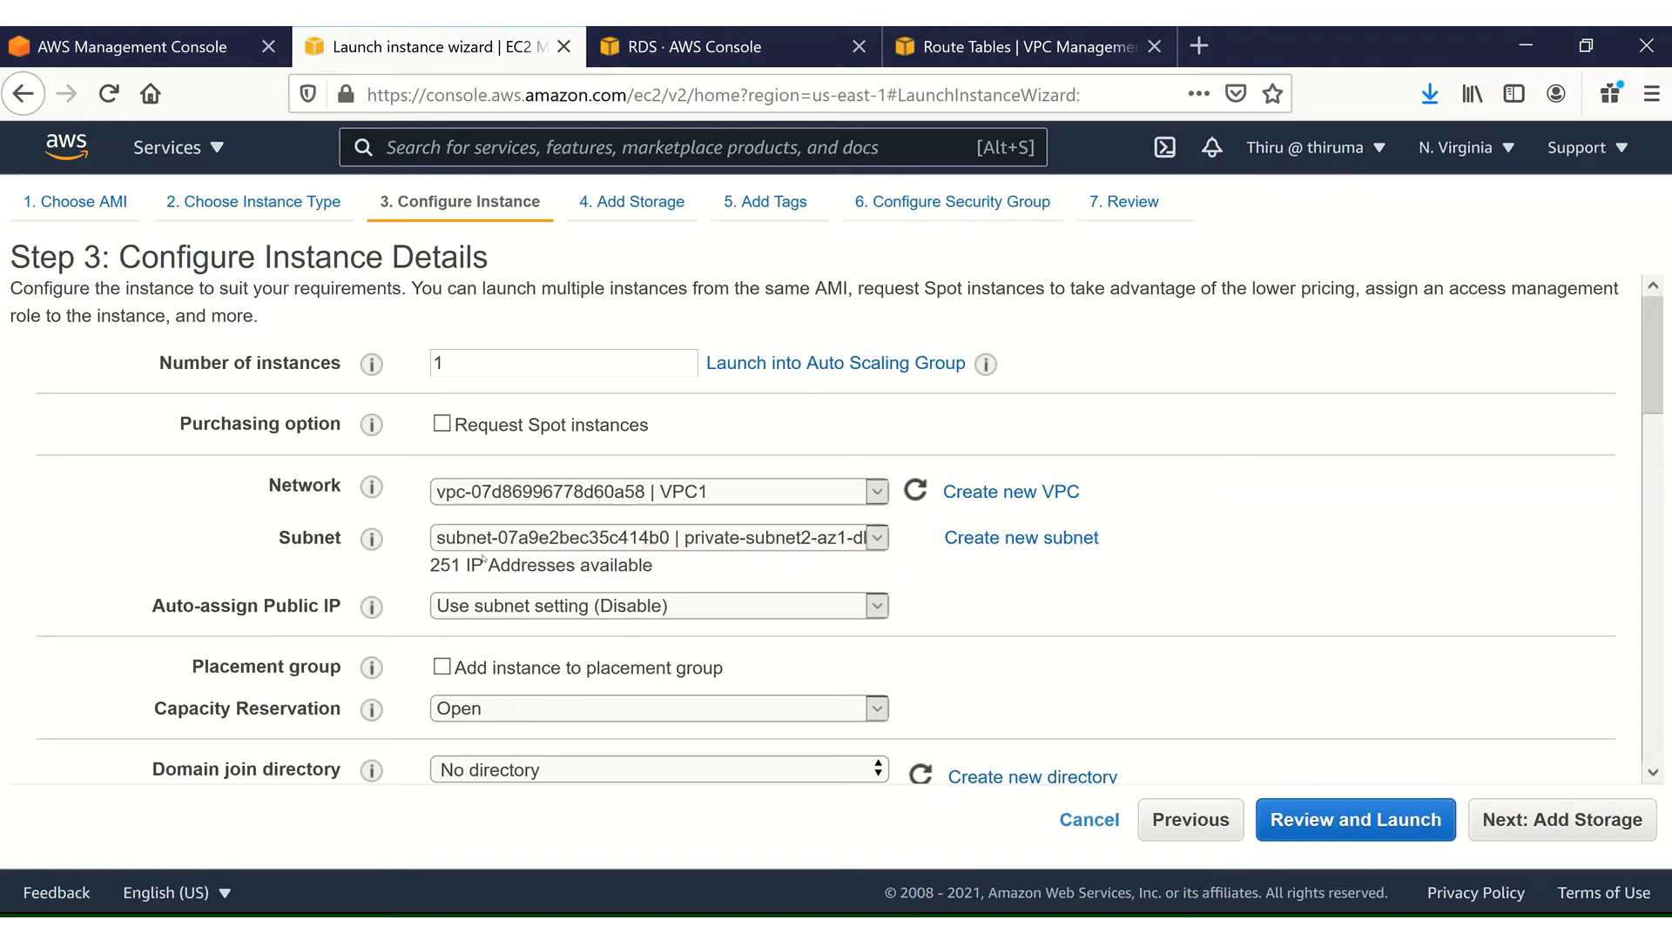
click(509, 539)
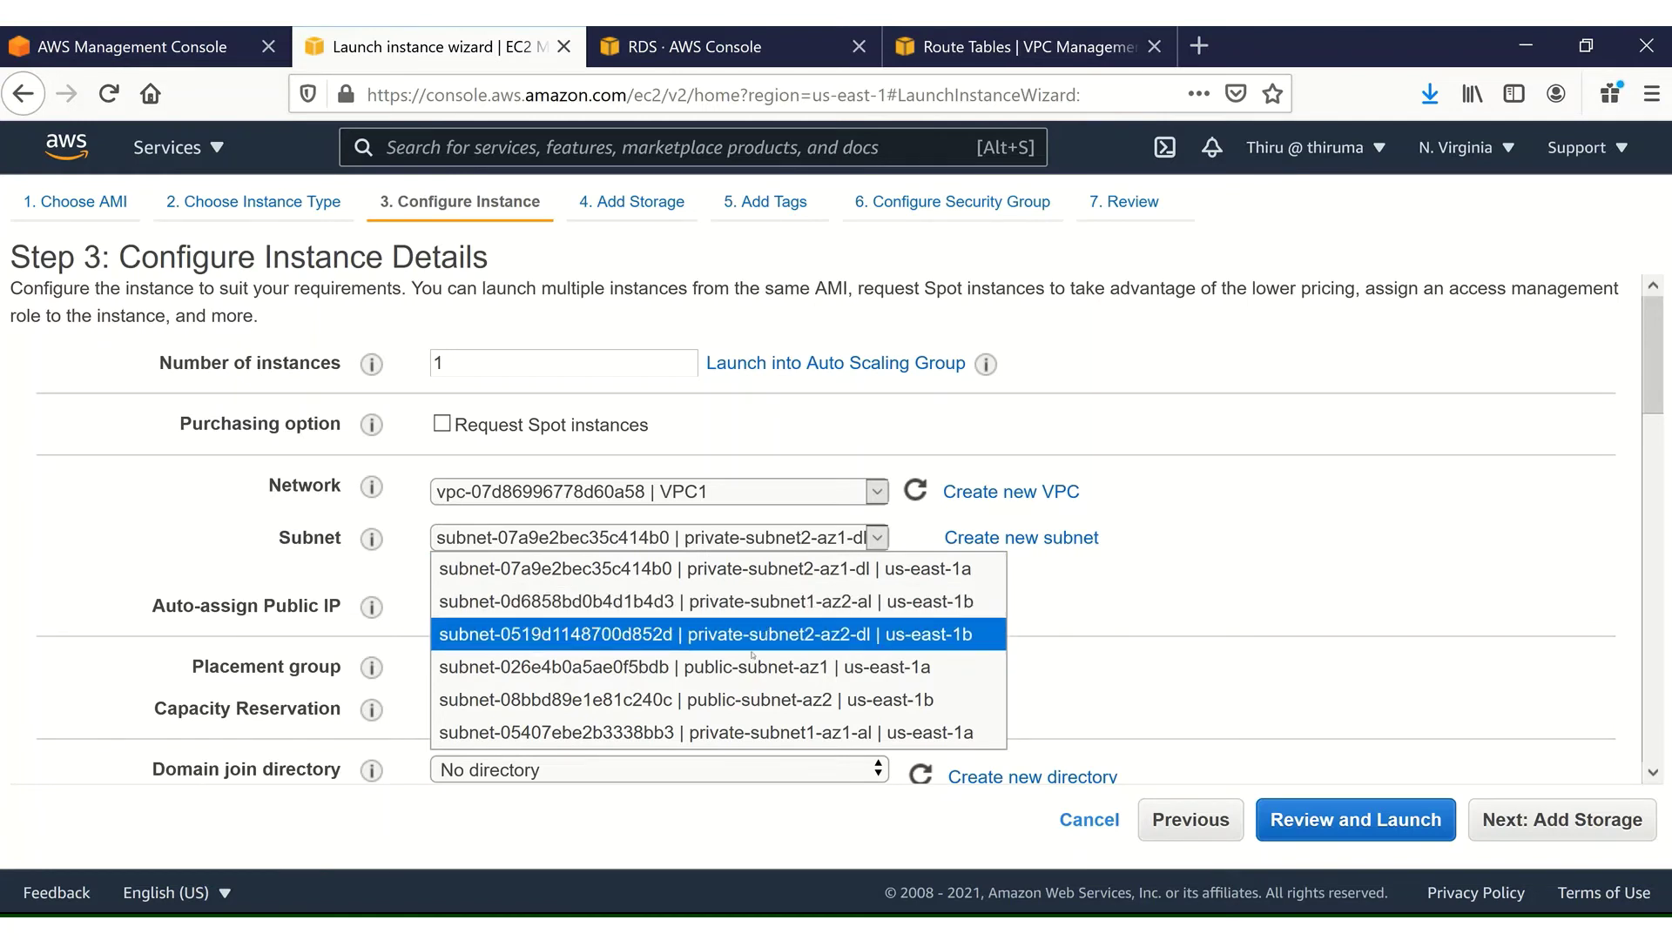
click(712, 733)
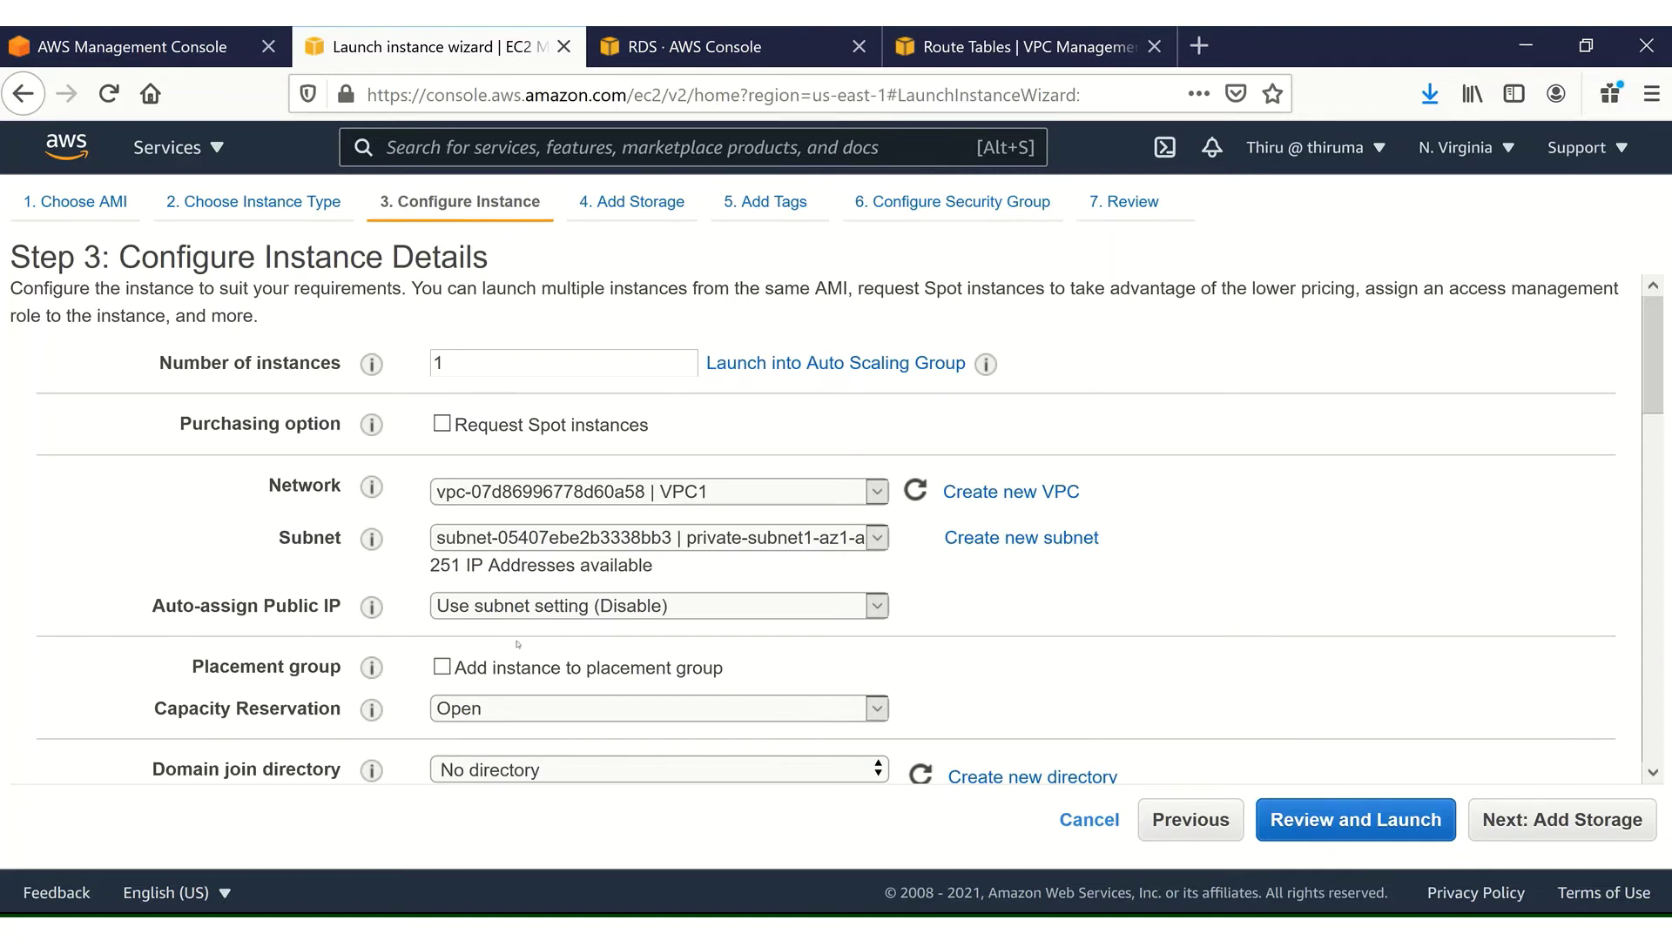
click(659, 606)
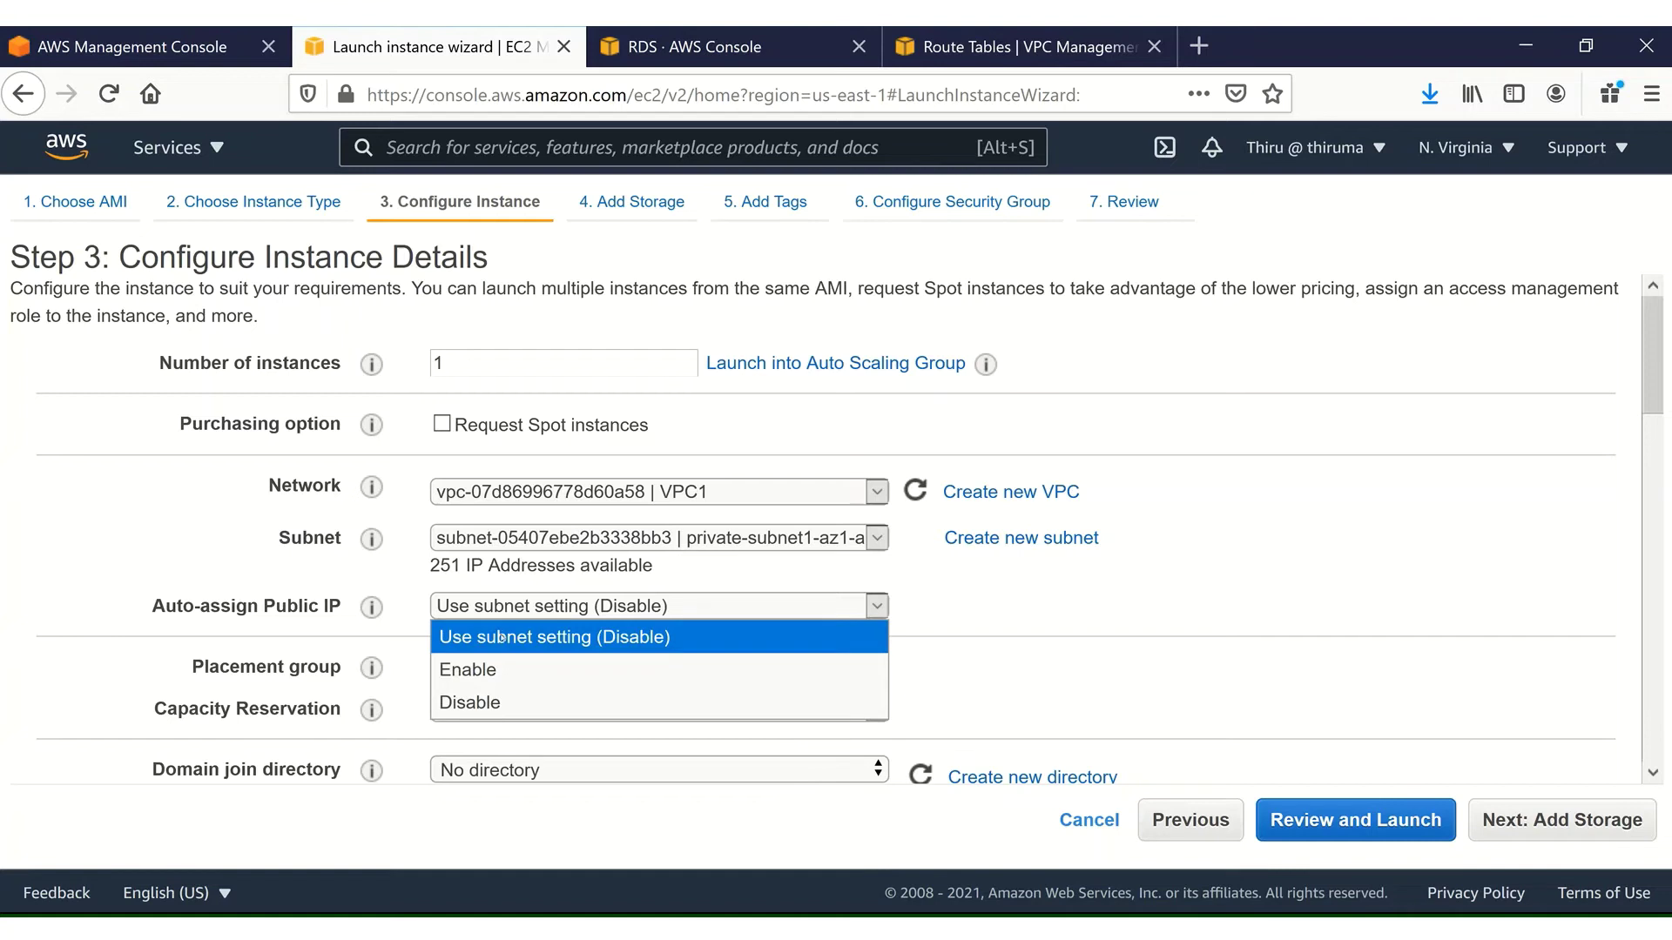
click(470, 704)
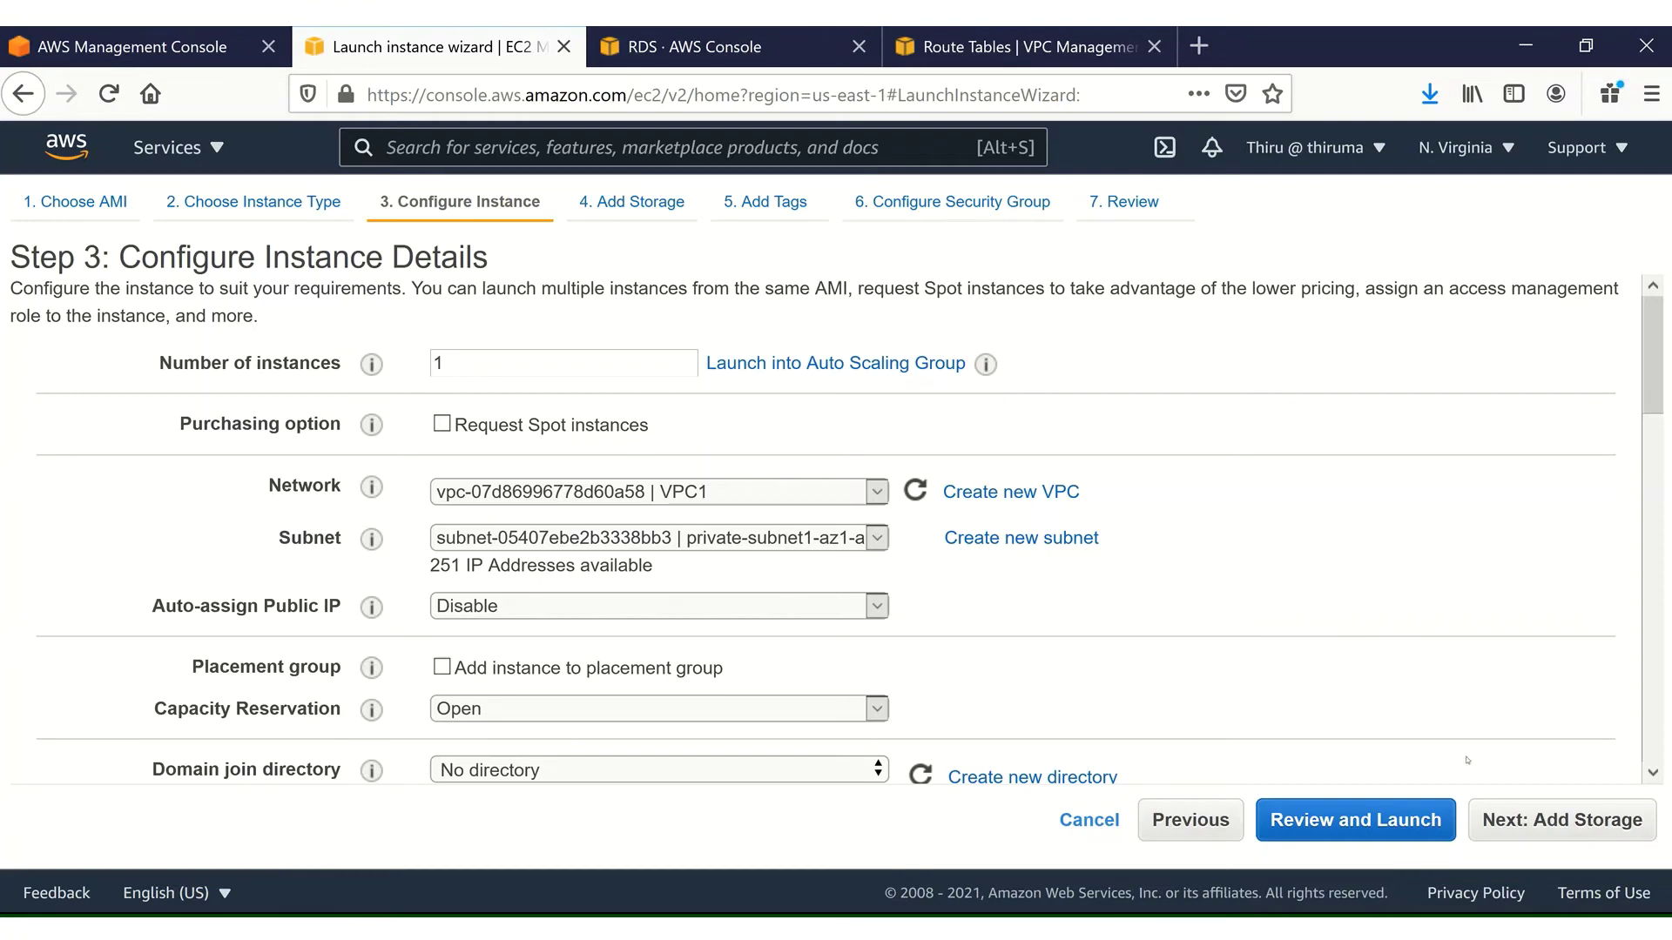
Set the second instance's root volume size to 20 GiB and continue past the tags to the security group configuration
click(1550, 817)
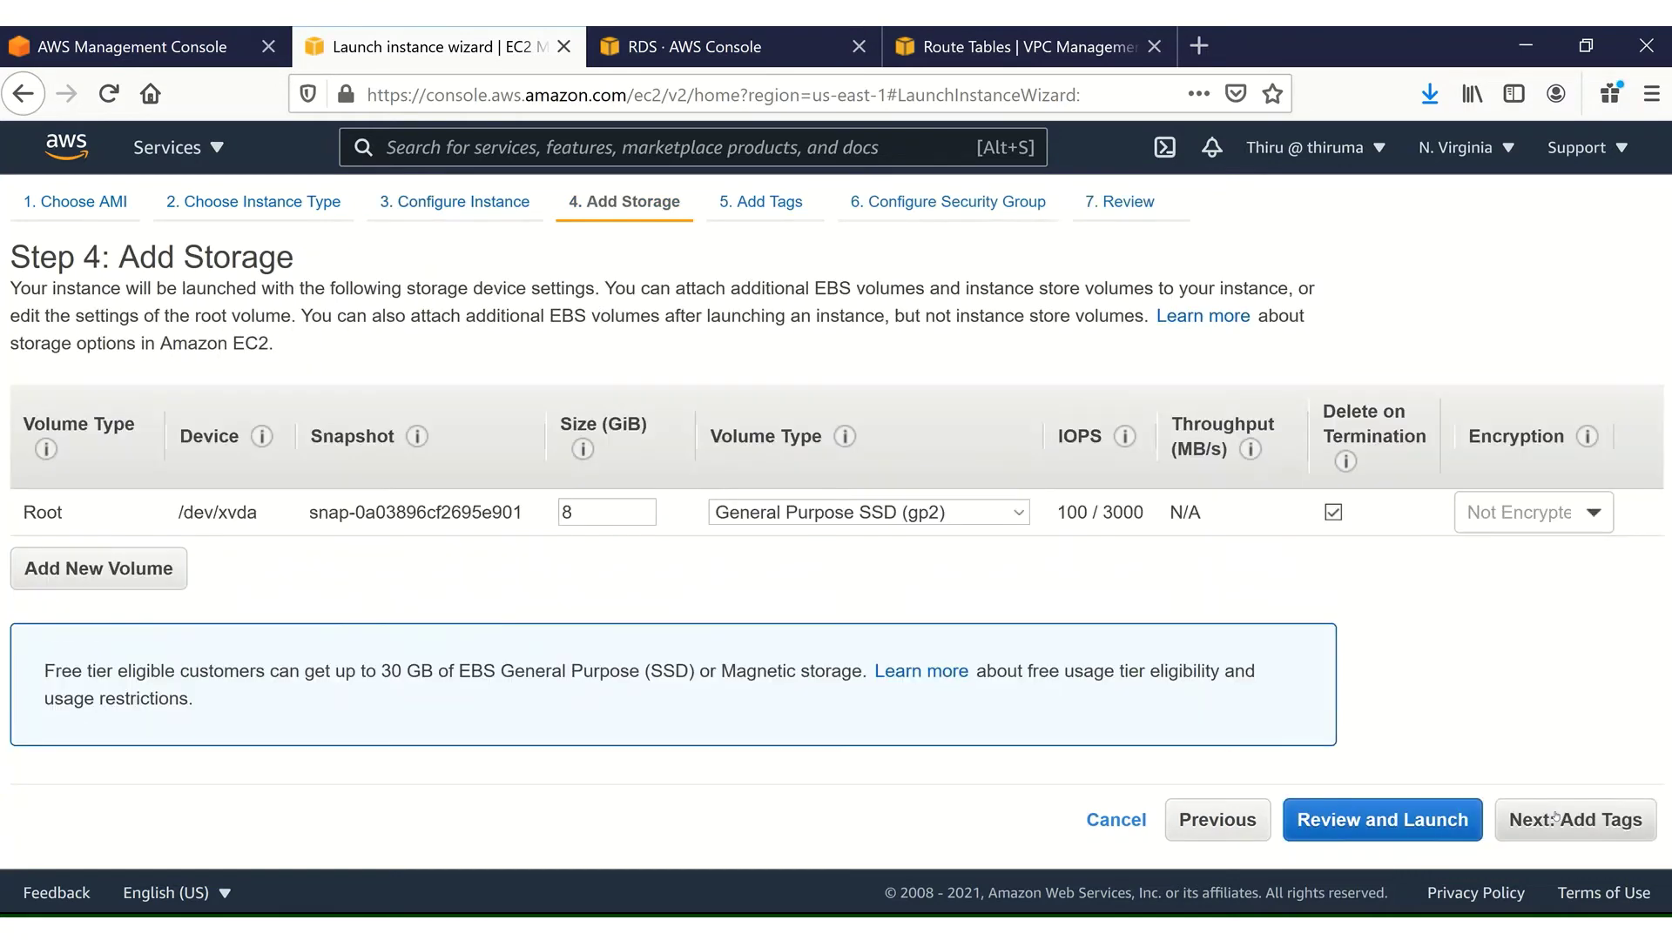
double_click(602, 513)
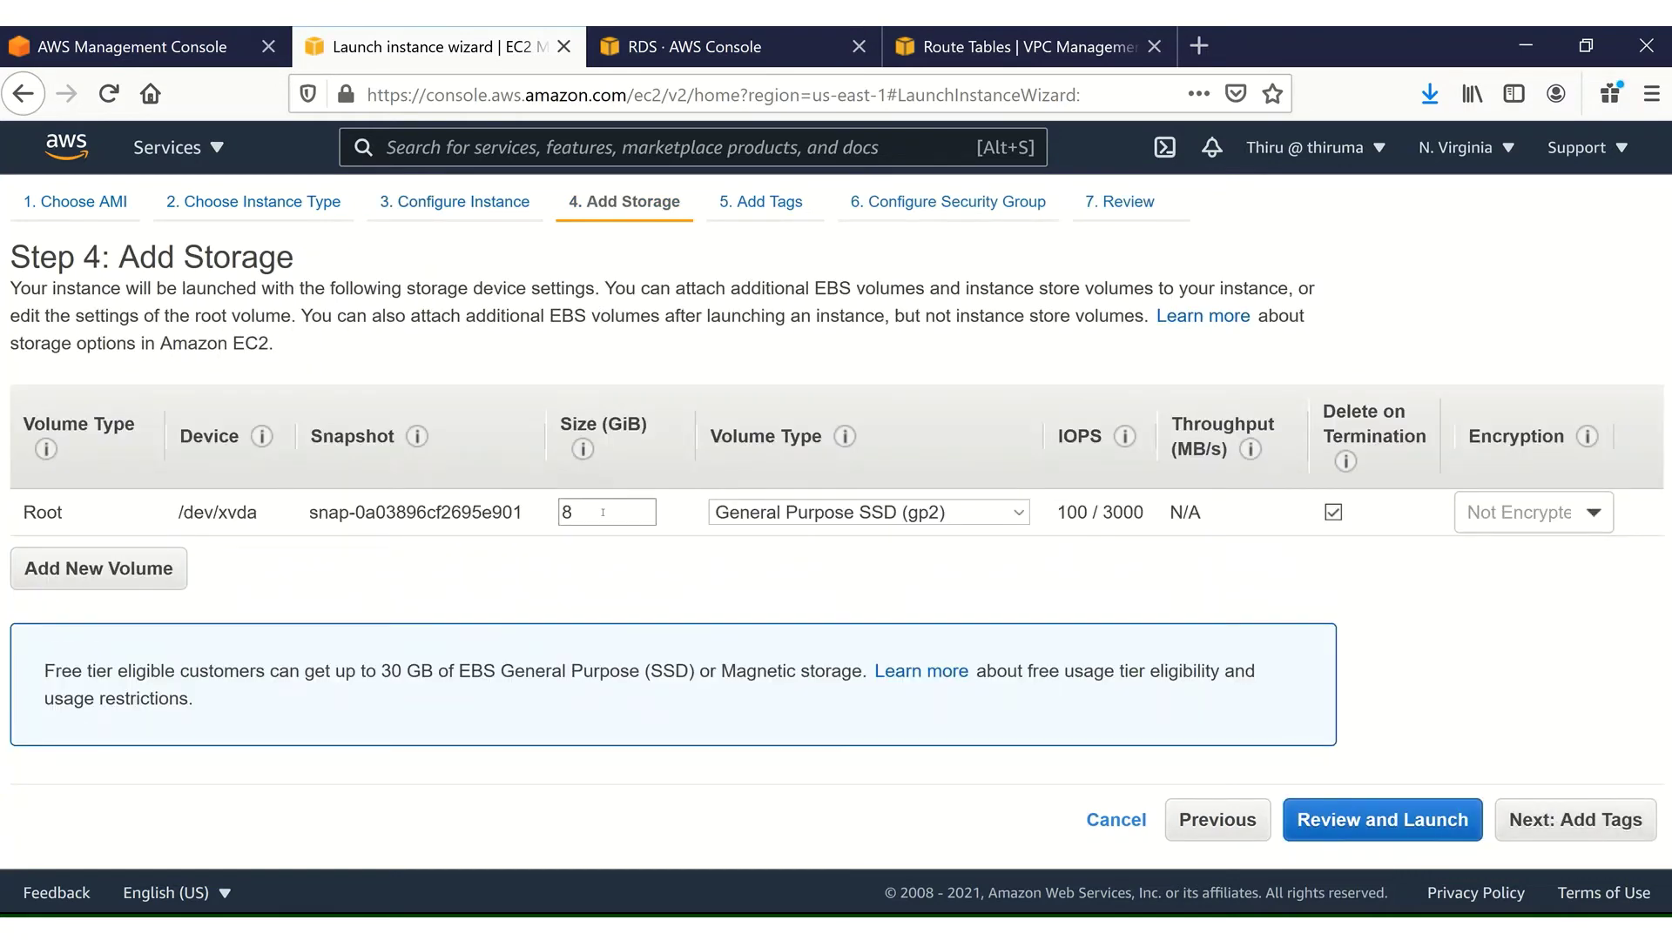
text(20)
click(1586, 817)
click(1585, 817)
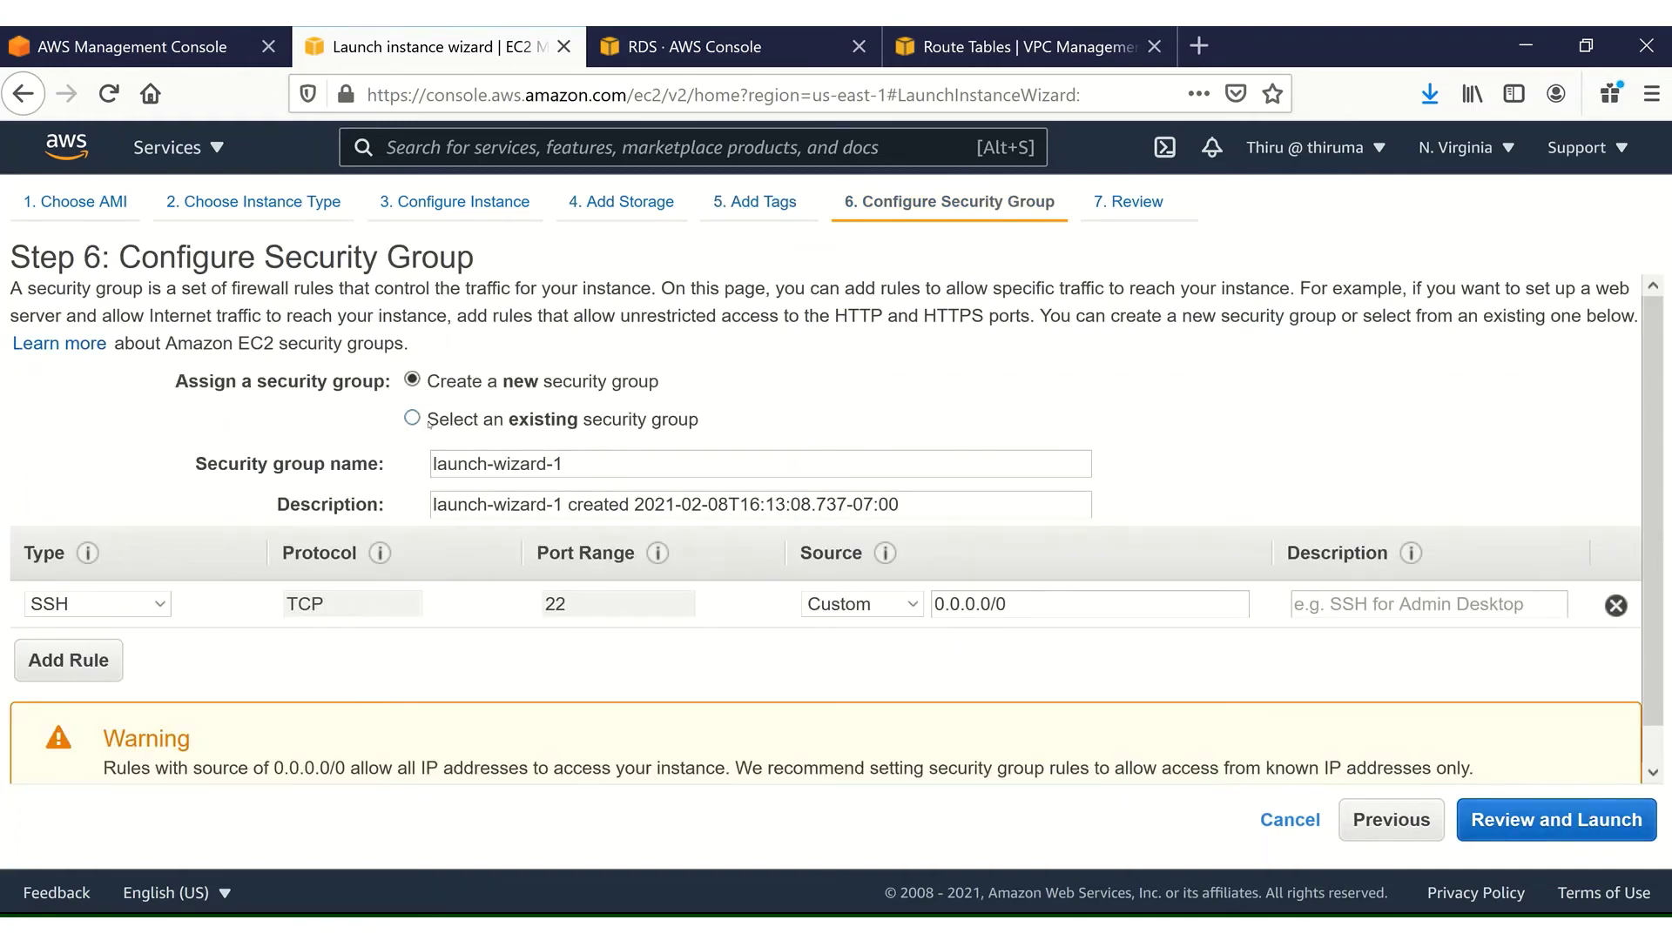
Enter private-ec2-sg as both the name and description of the second instance's new security group
click(444, 463)
key(ctrl+a)
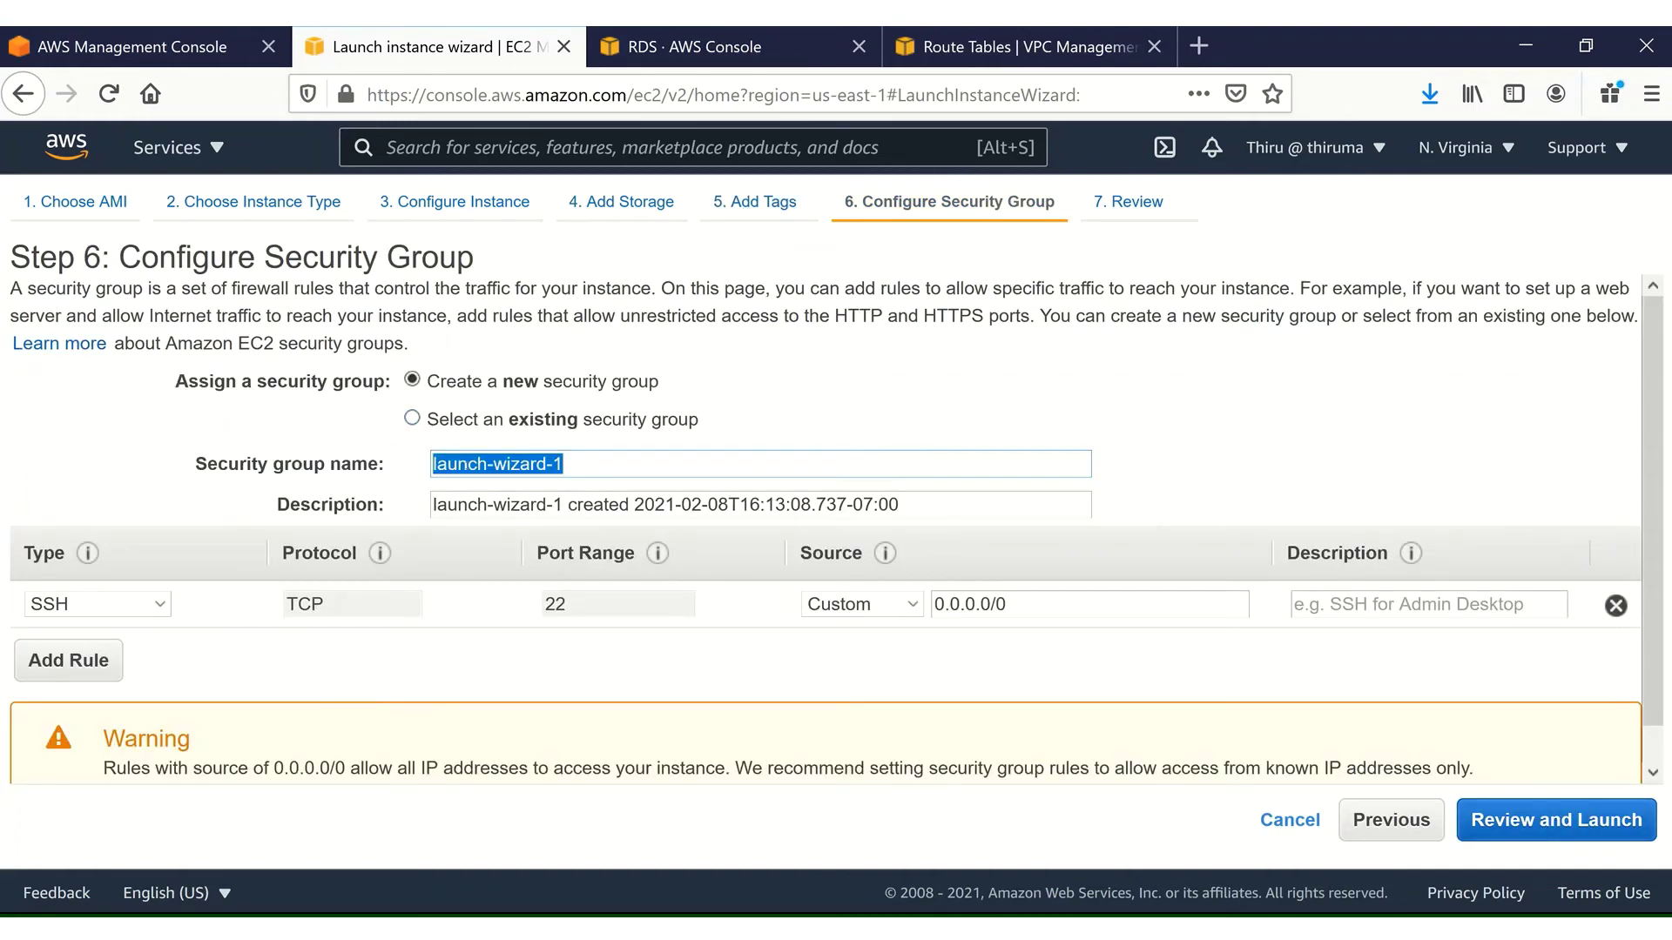
text(private)
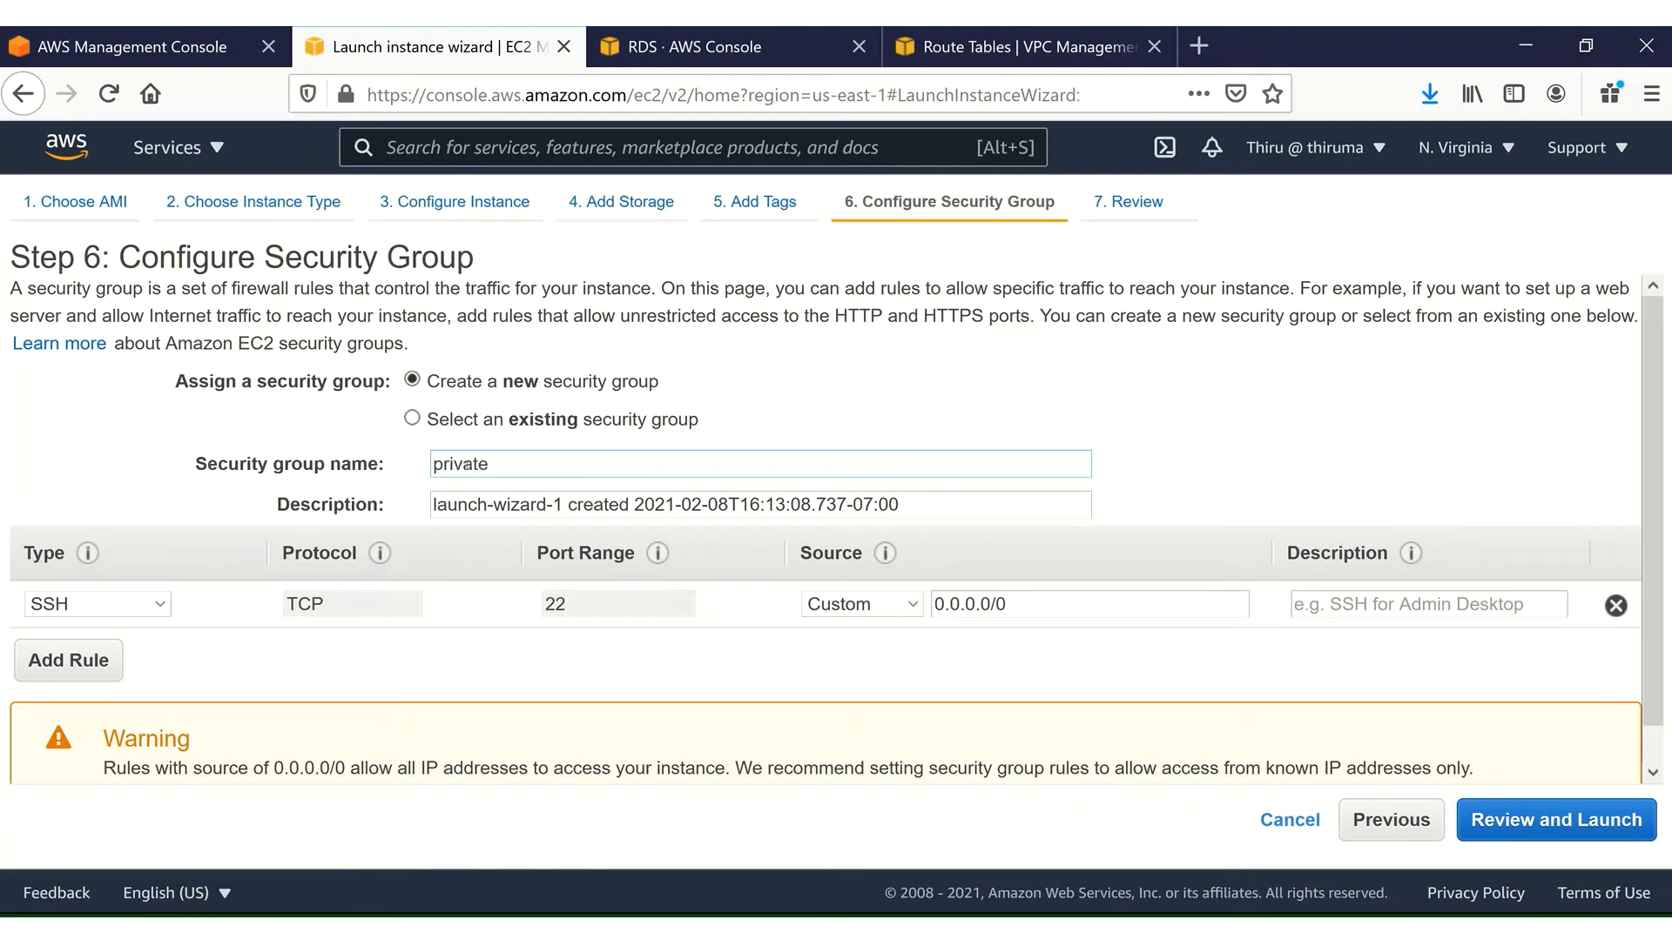
text(-ec2-sg)
key(ctrl+a)
key(ctrl+c)
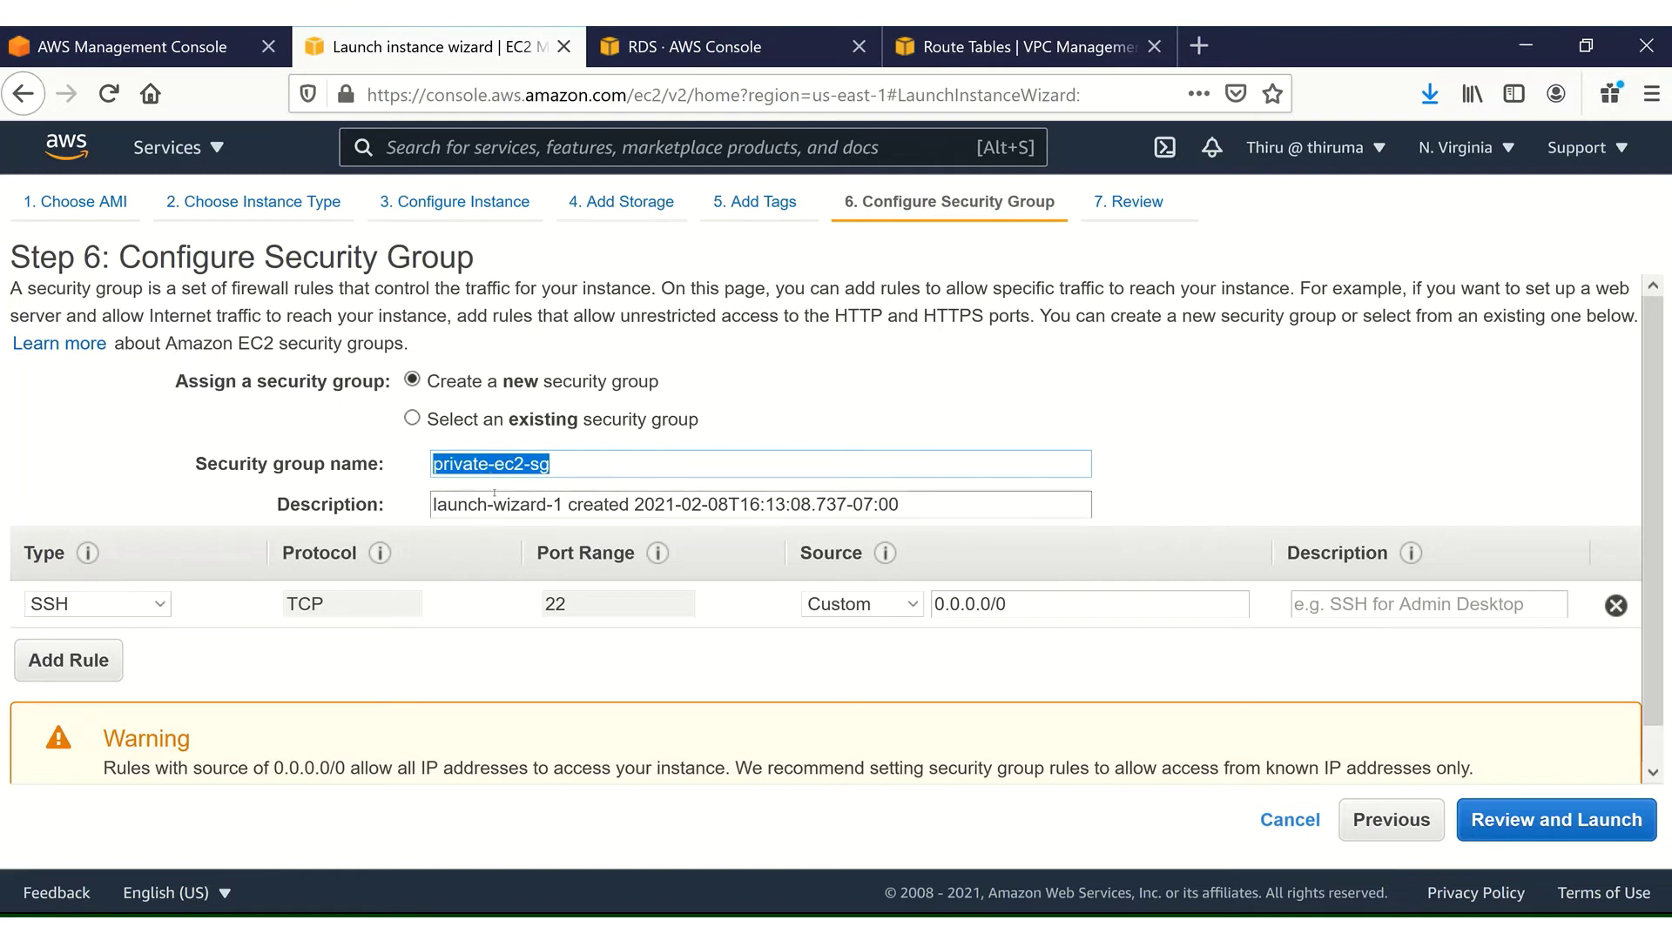
key(Tab)
key(ctrl+v)
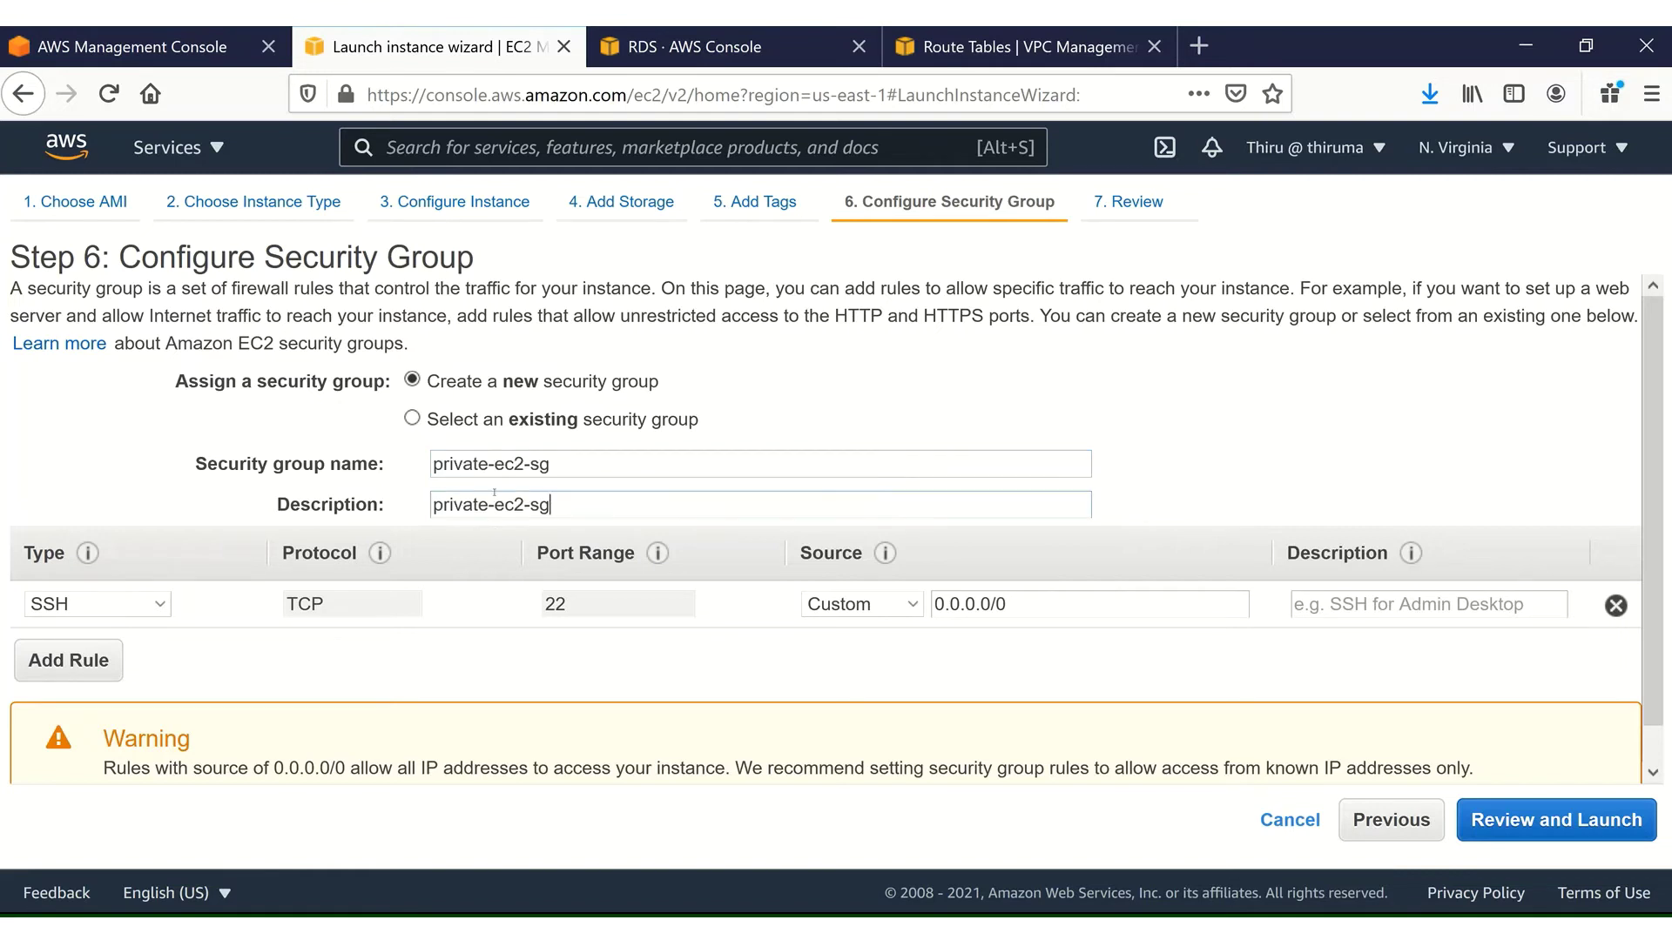
Set the private-ec2-sg inbound rule to All traffic with the public-ec2-sg security group as its custom source
click(157, 604)
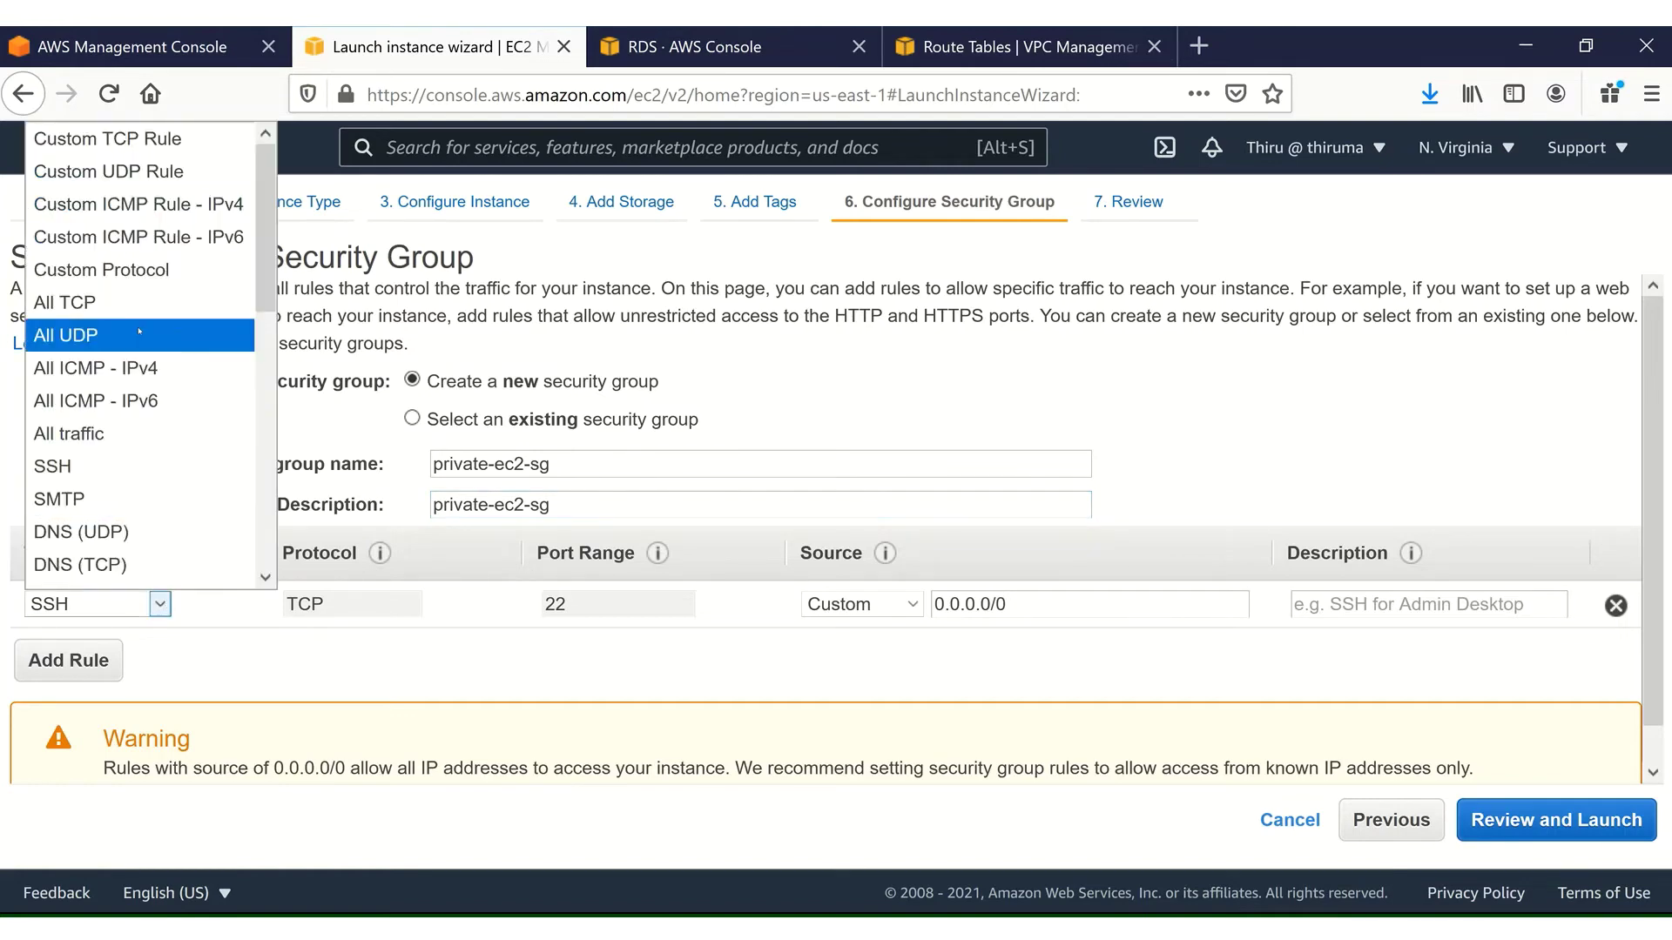
click(73, 436)
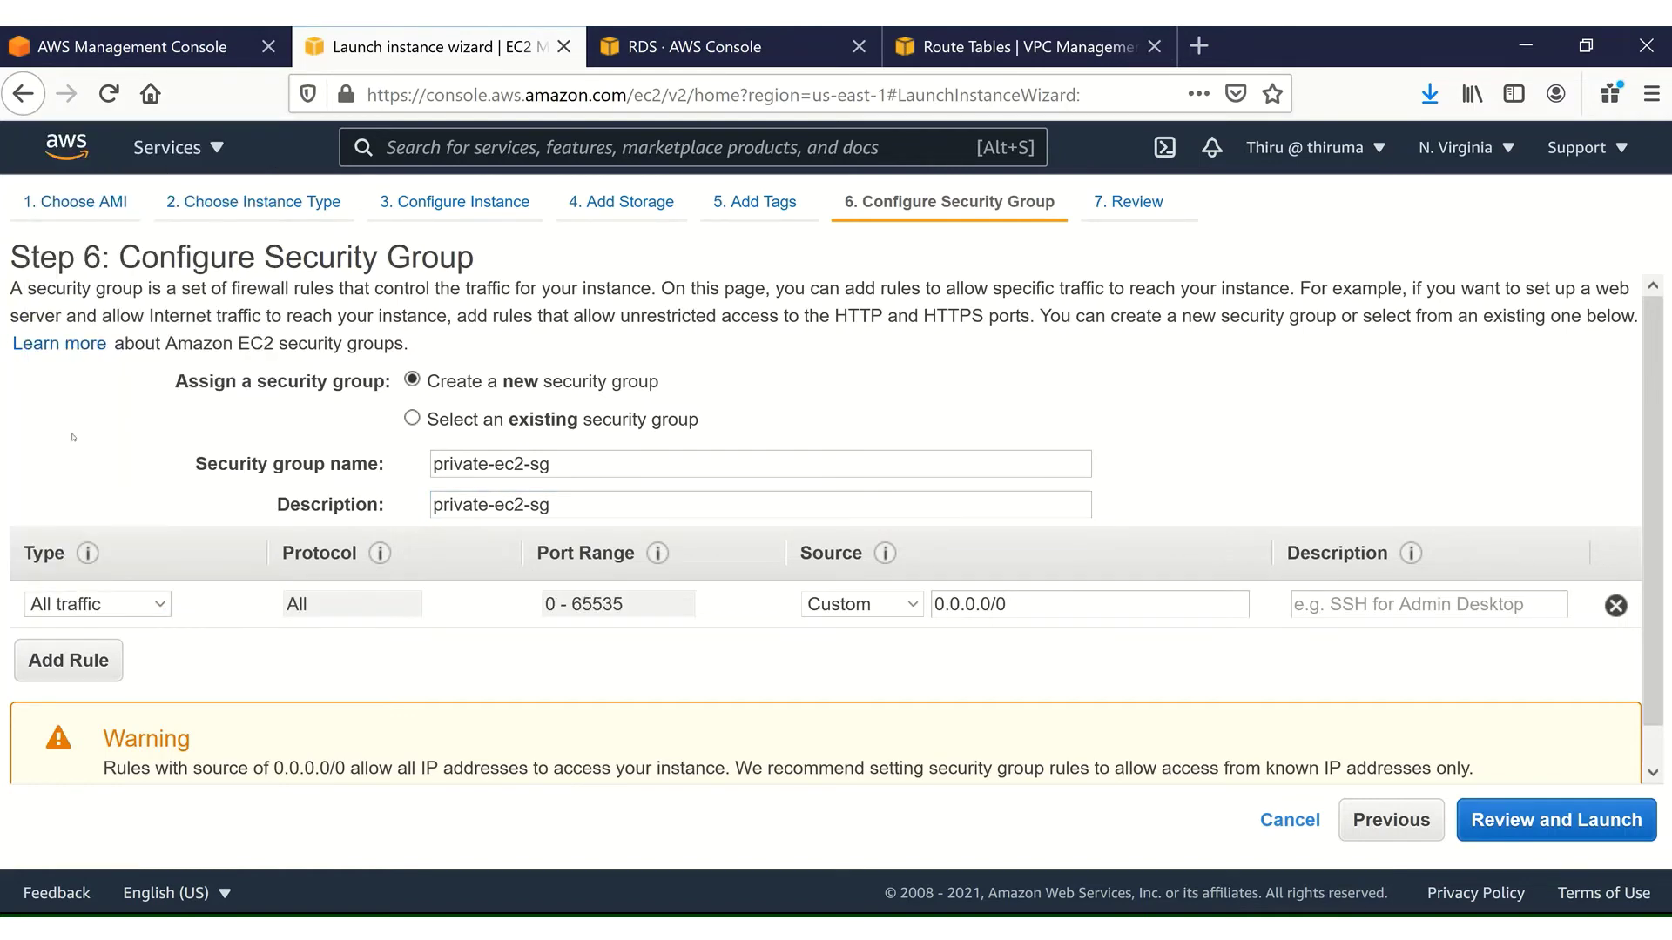
click(1026, 599)
key(shift+Home)
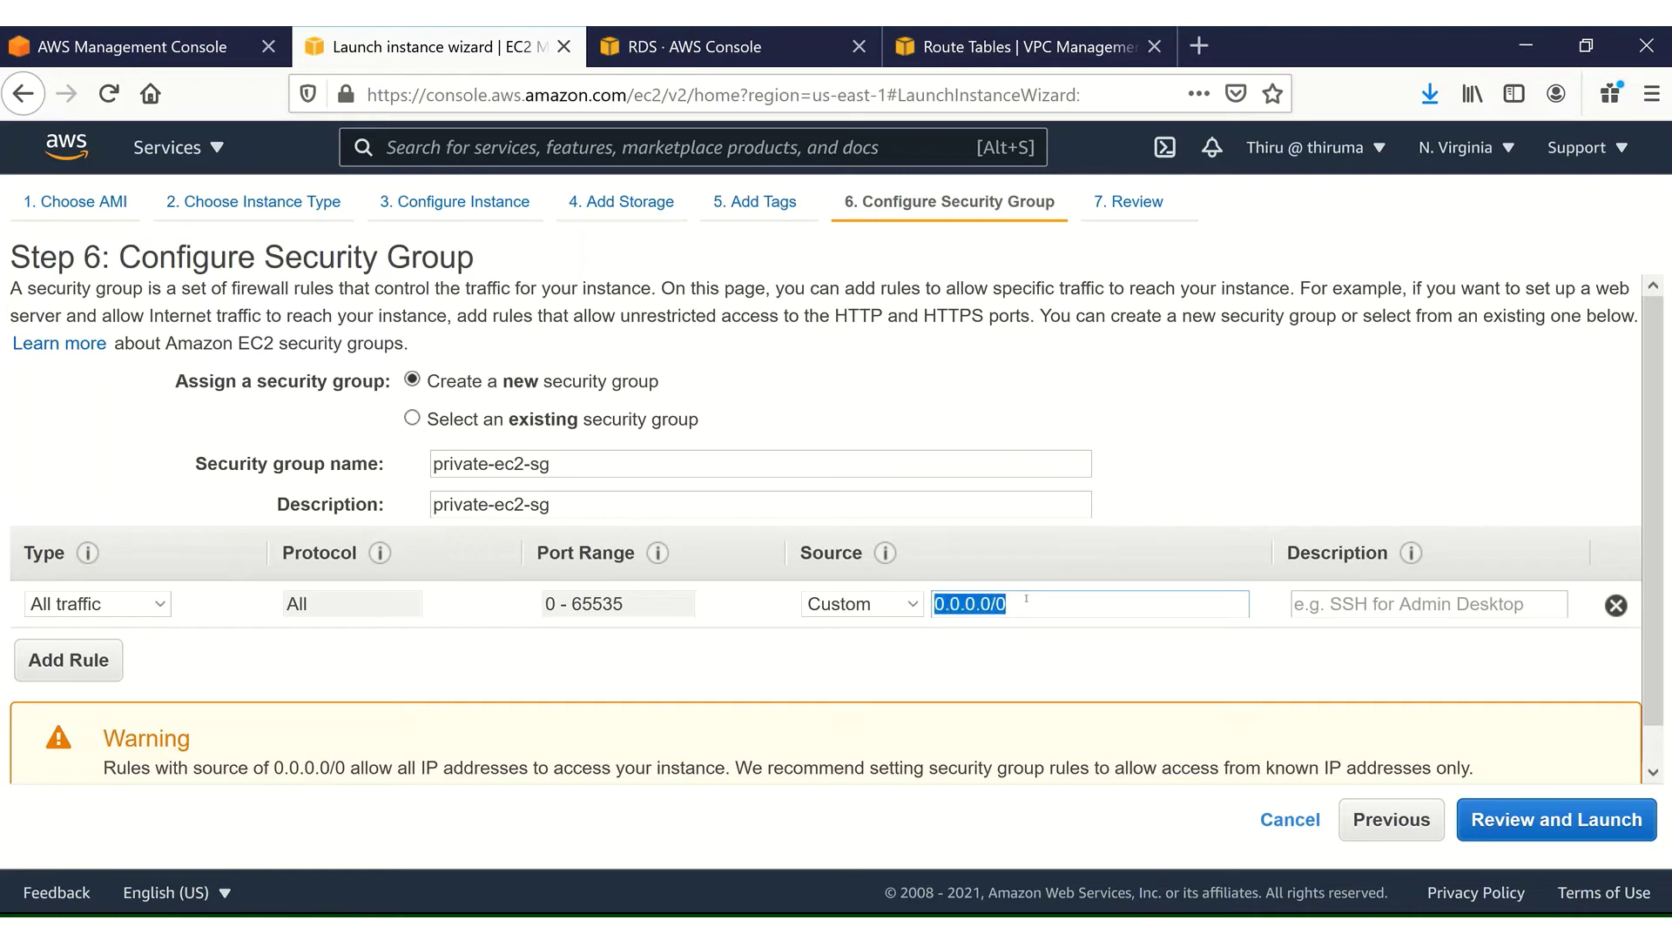
click(914, 605)
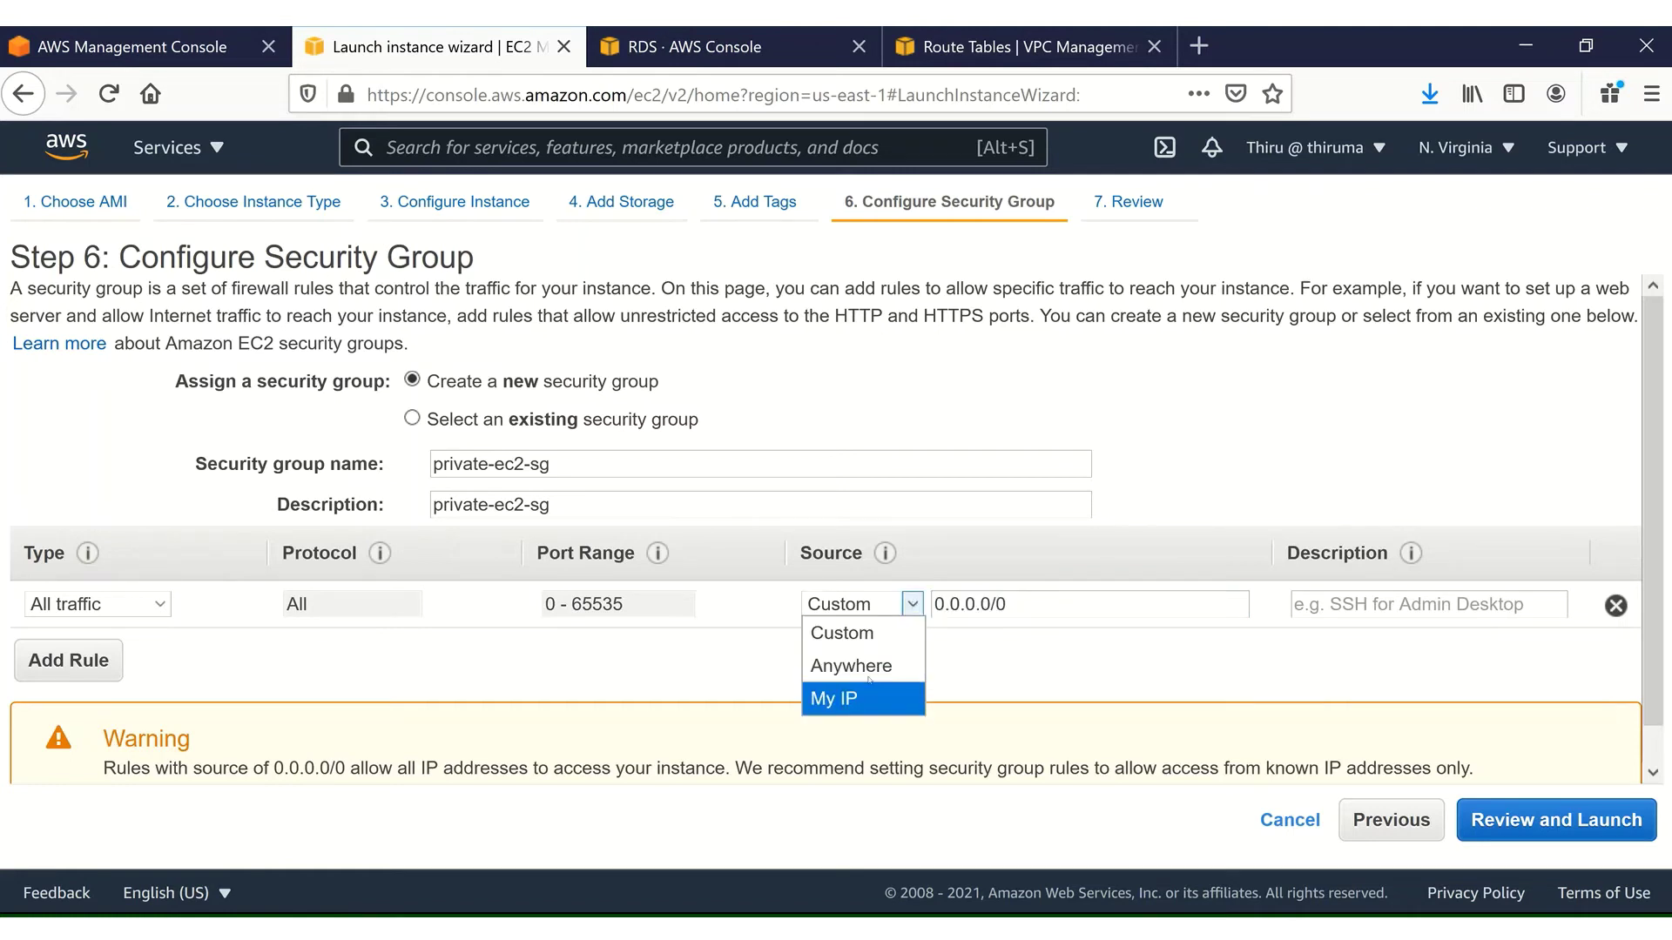
click(841, 633)
click(1039, 603)
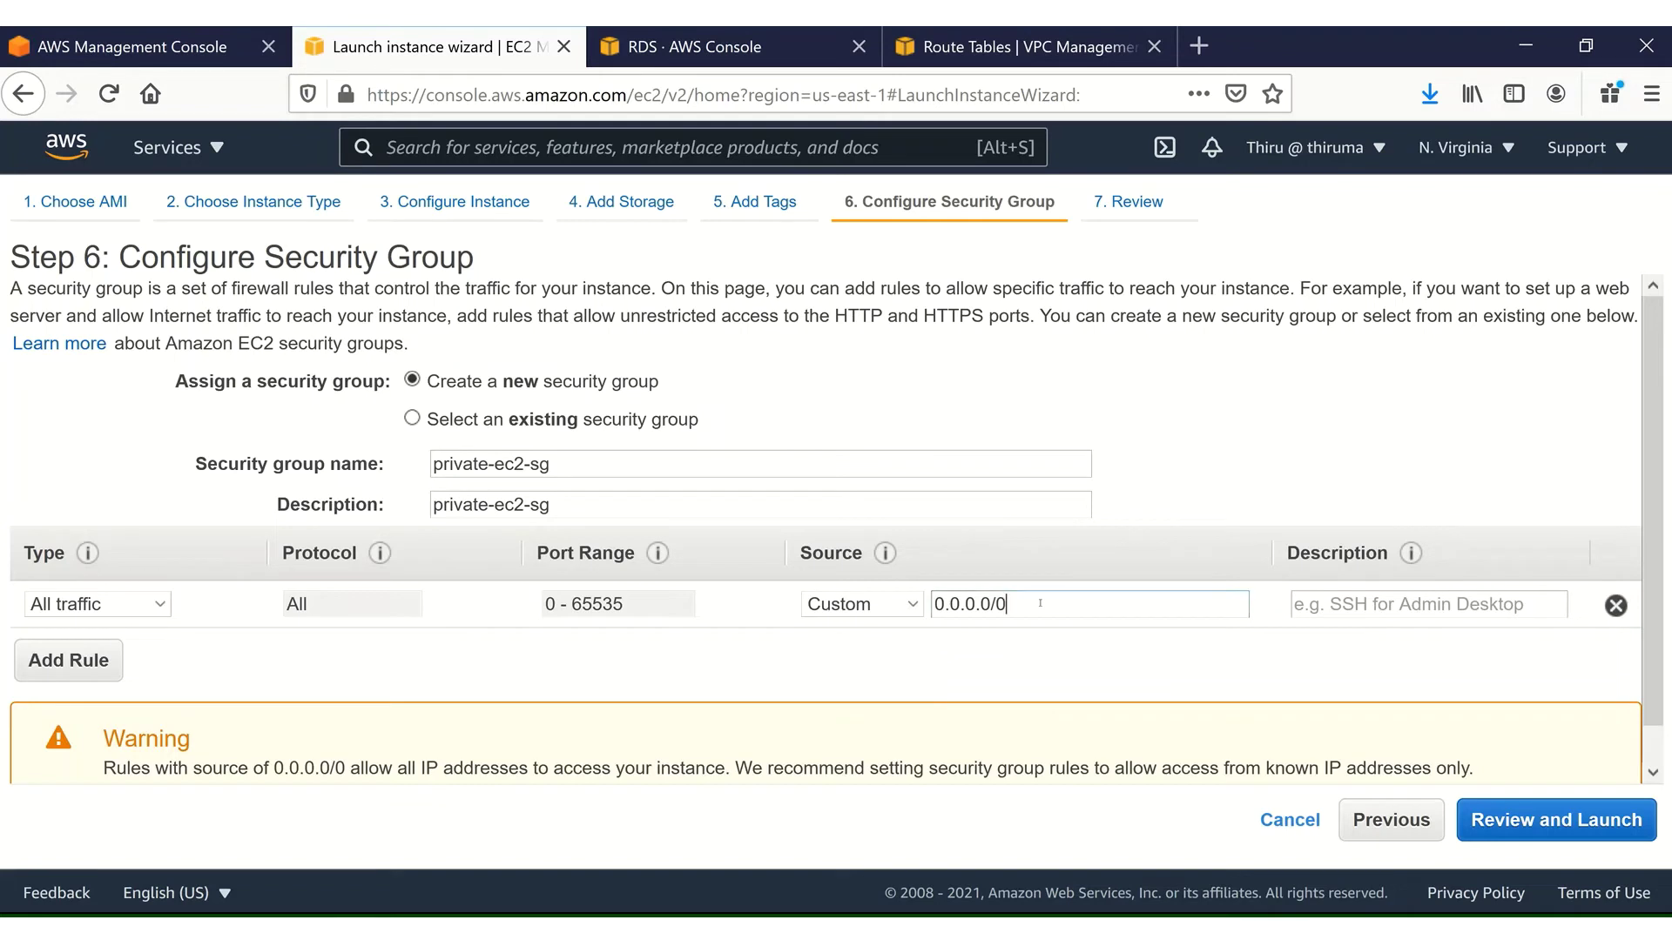
key(ctrl+a)
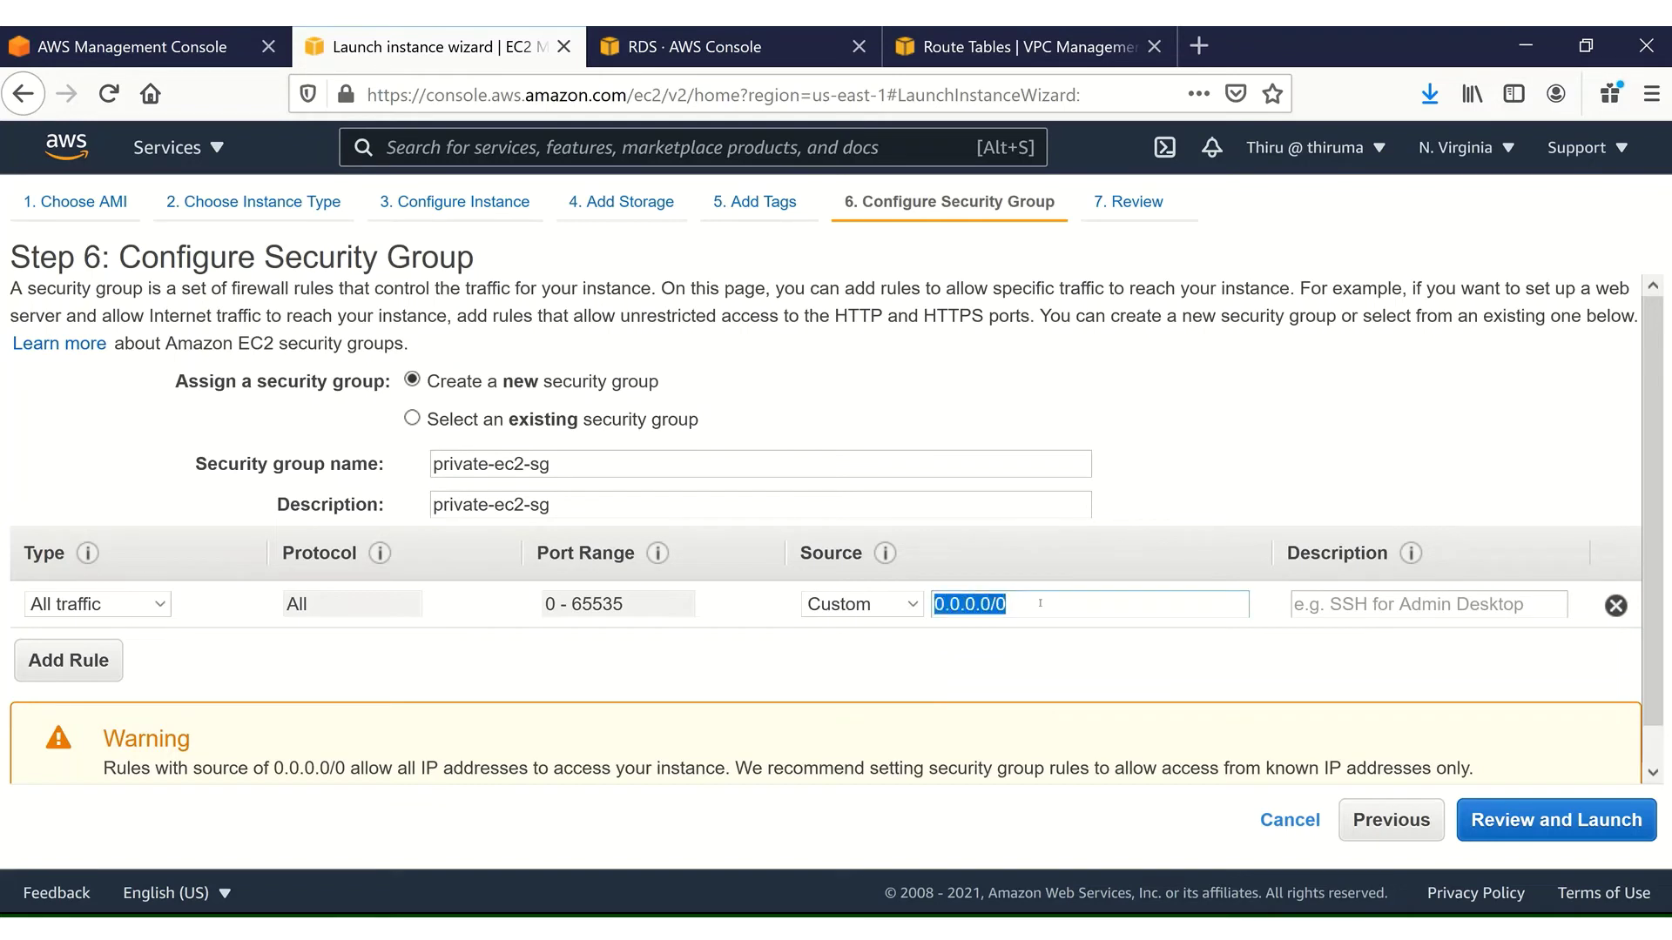
text(sg)
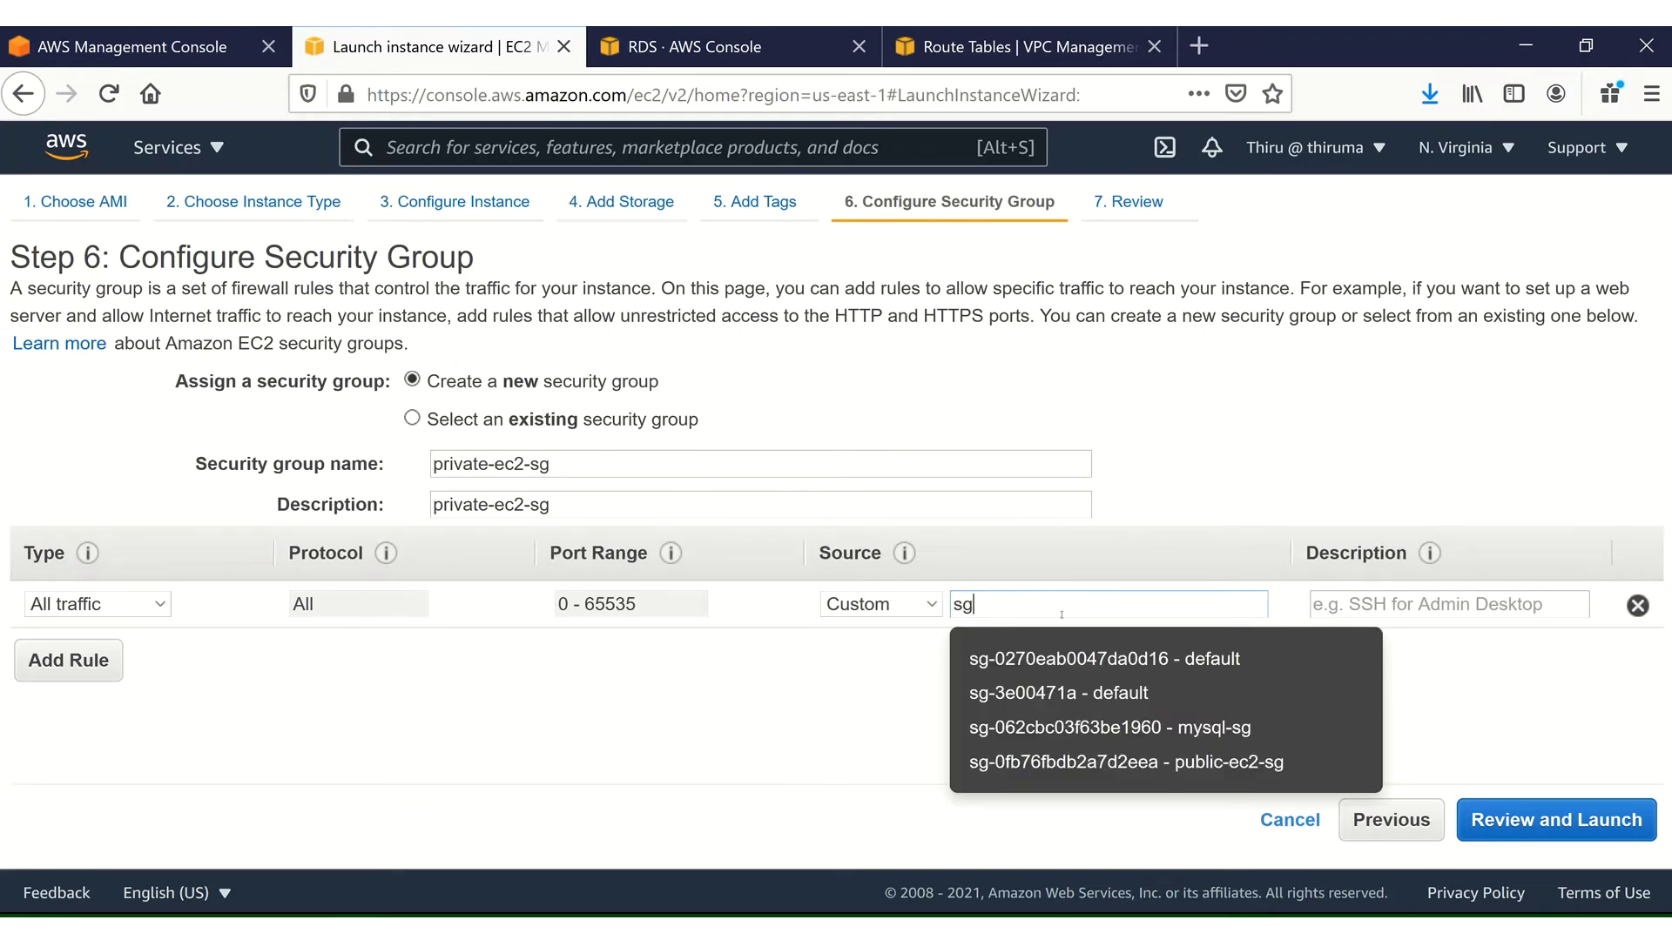
click(1250, 762)
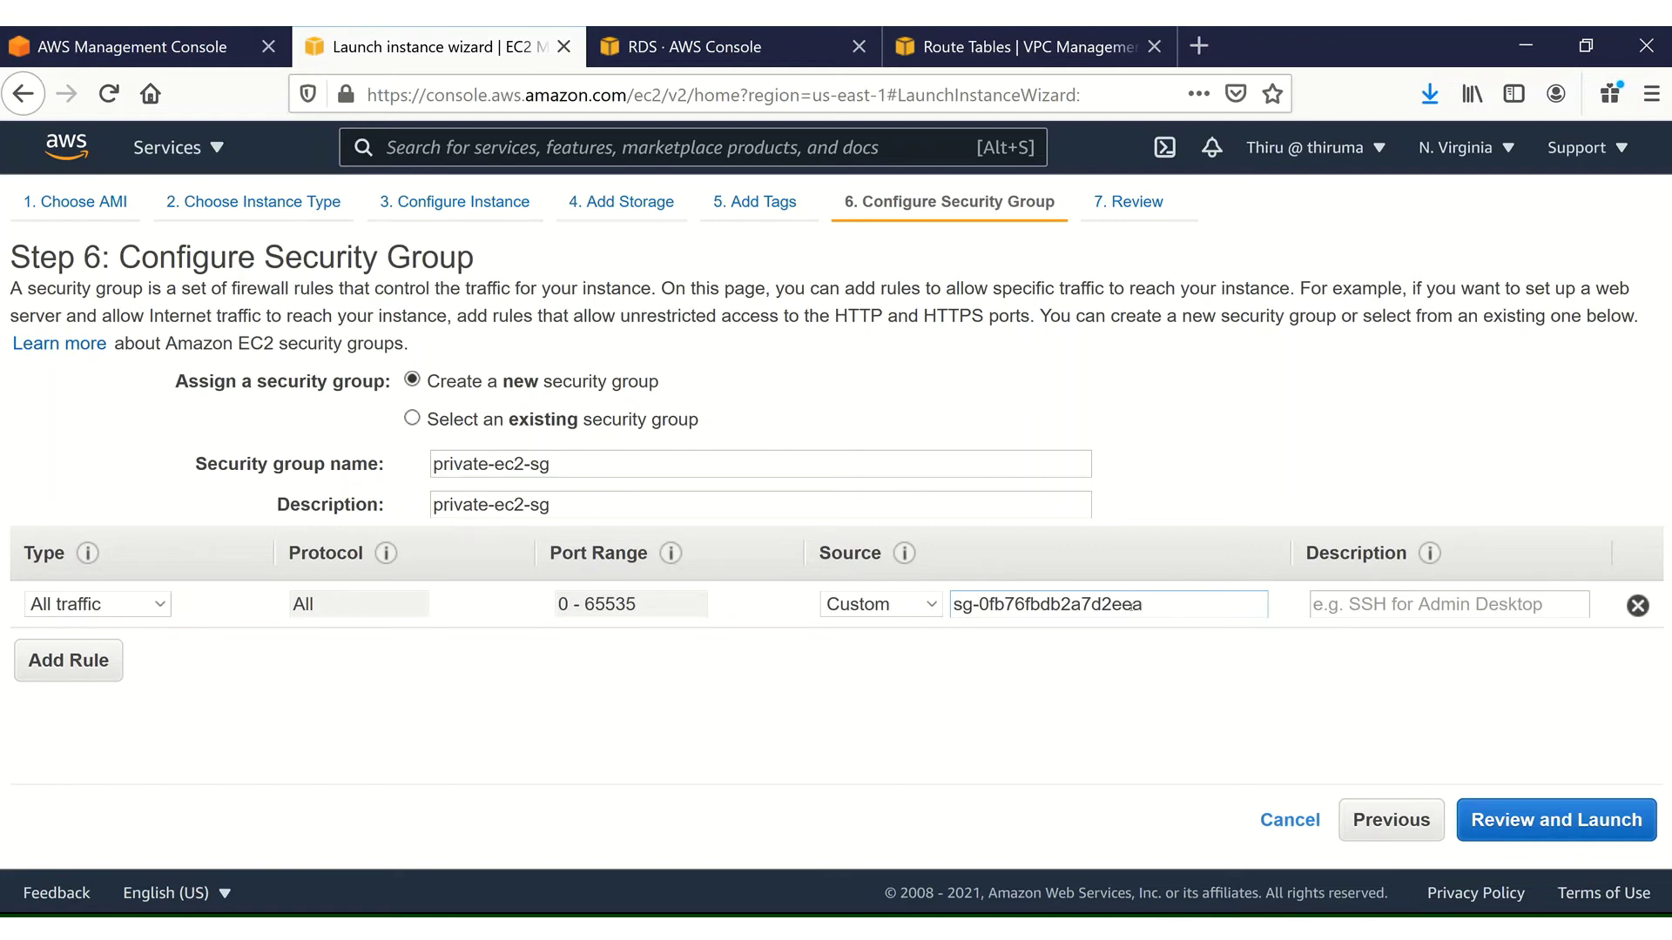
Review the second instance's configuration and launch it with the existing key pair ec2-new-kp, acknowledging access to the key file
click(1515, 816)
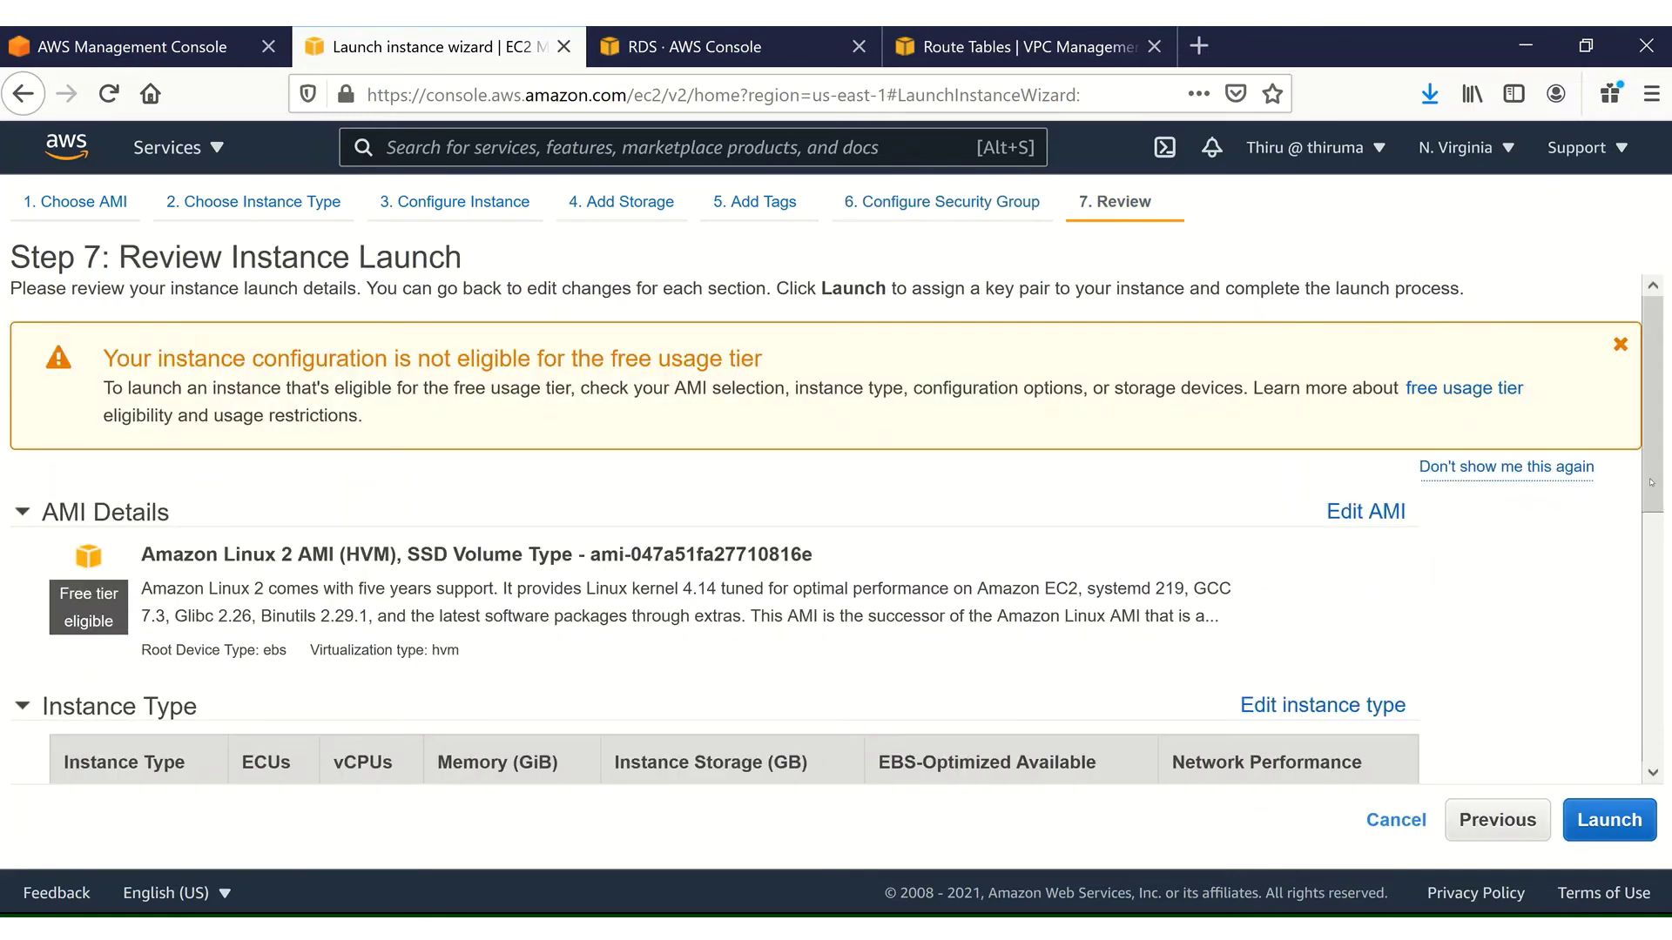
drag(1650, 481, 1668, 846)
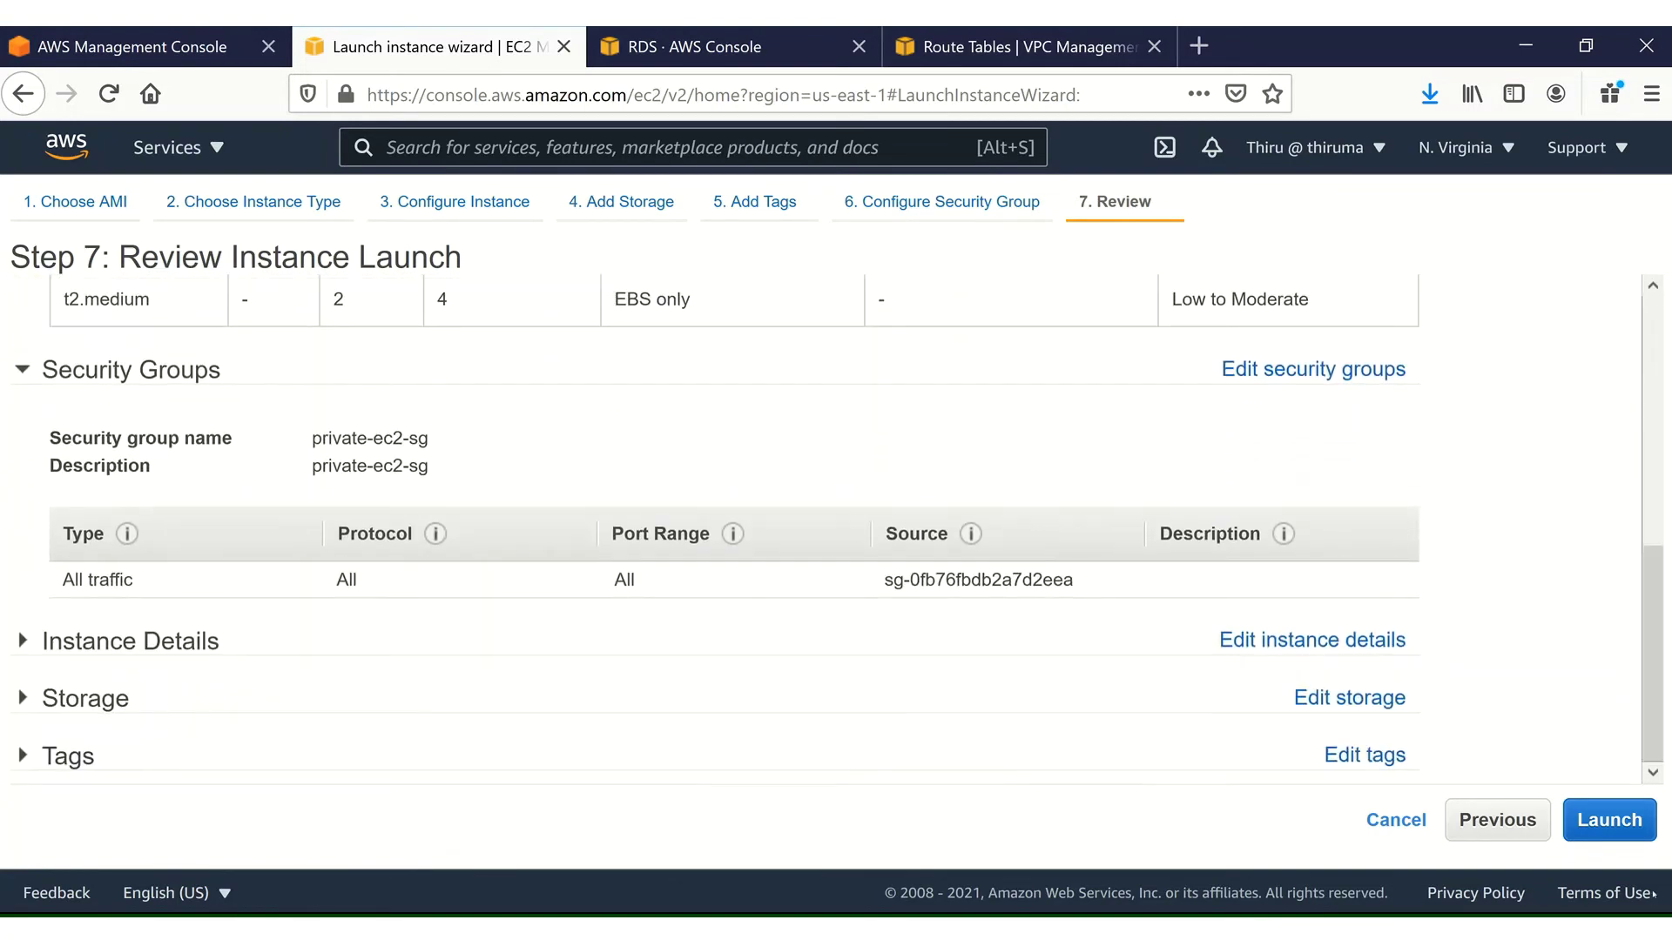
click(1638, 830)
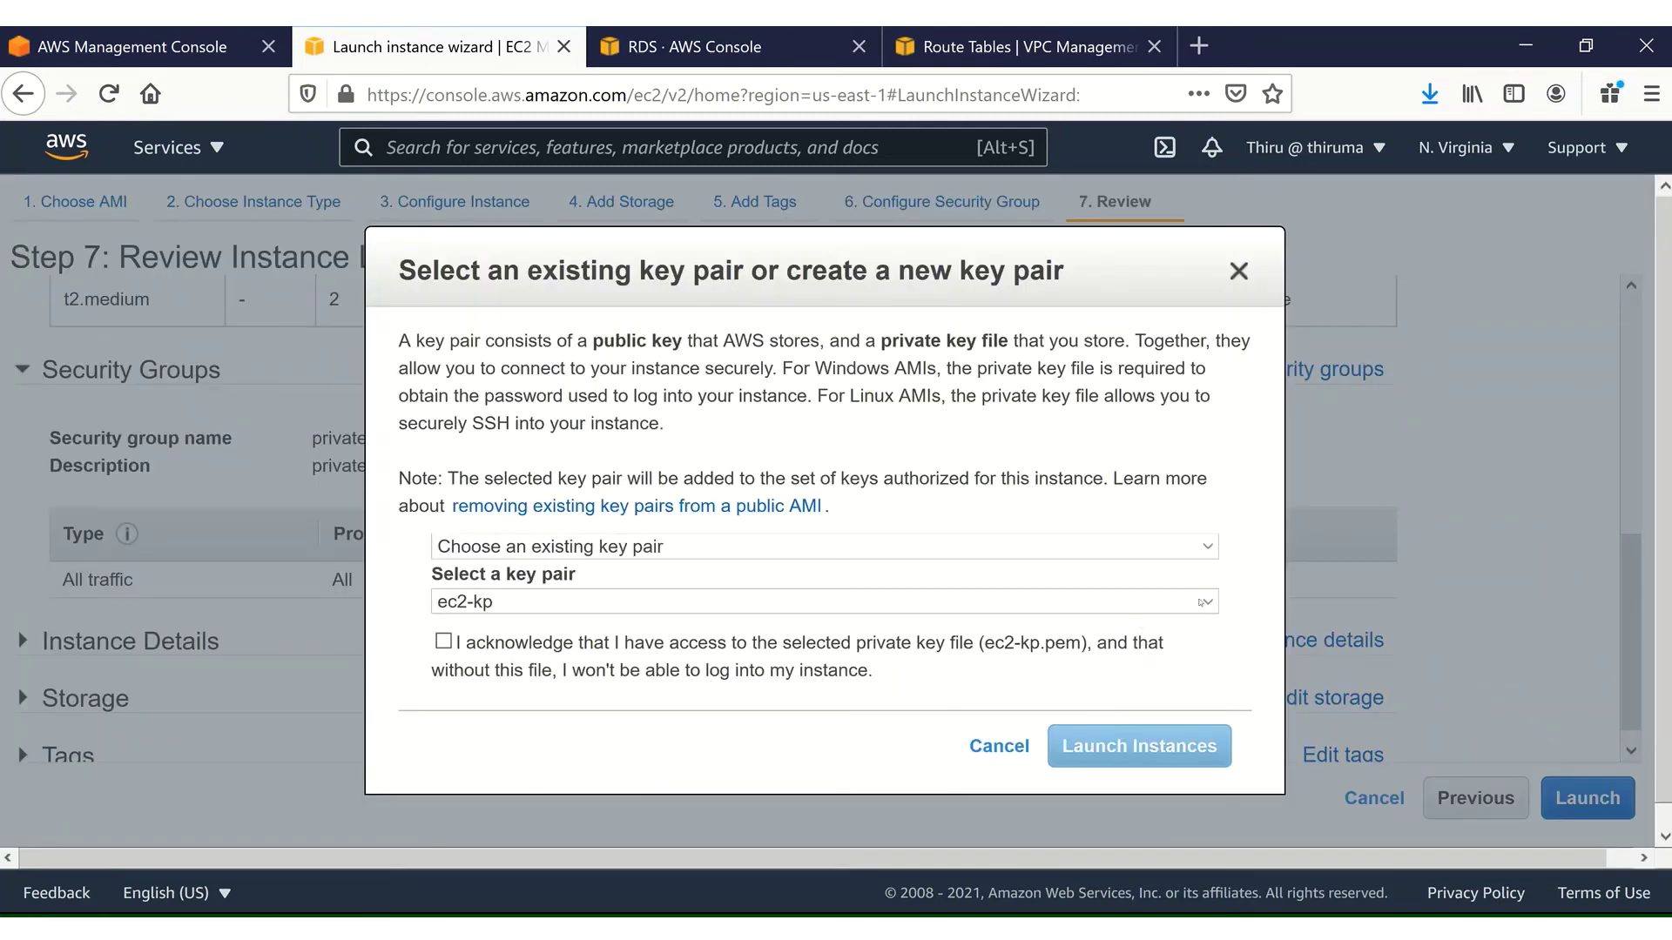
click(1202, 602)
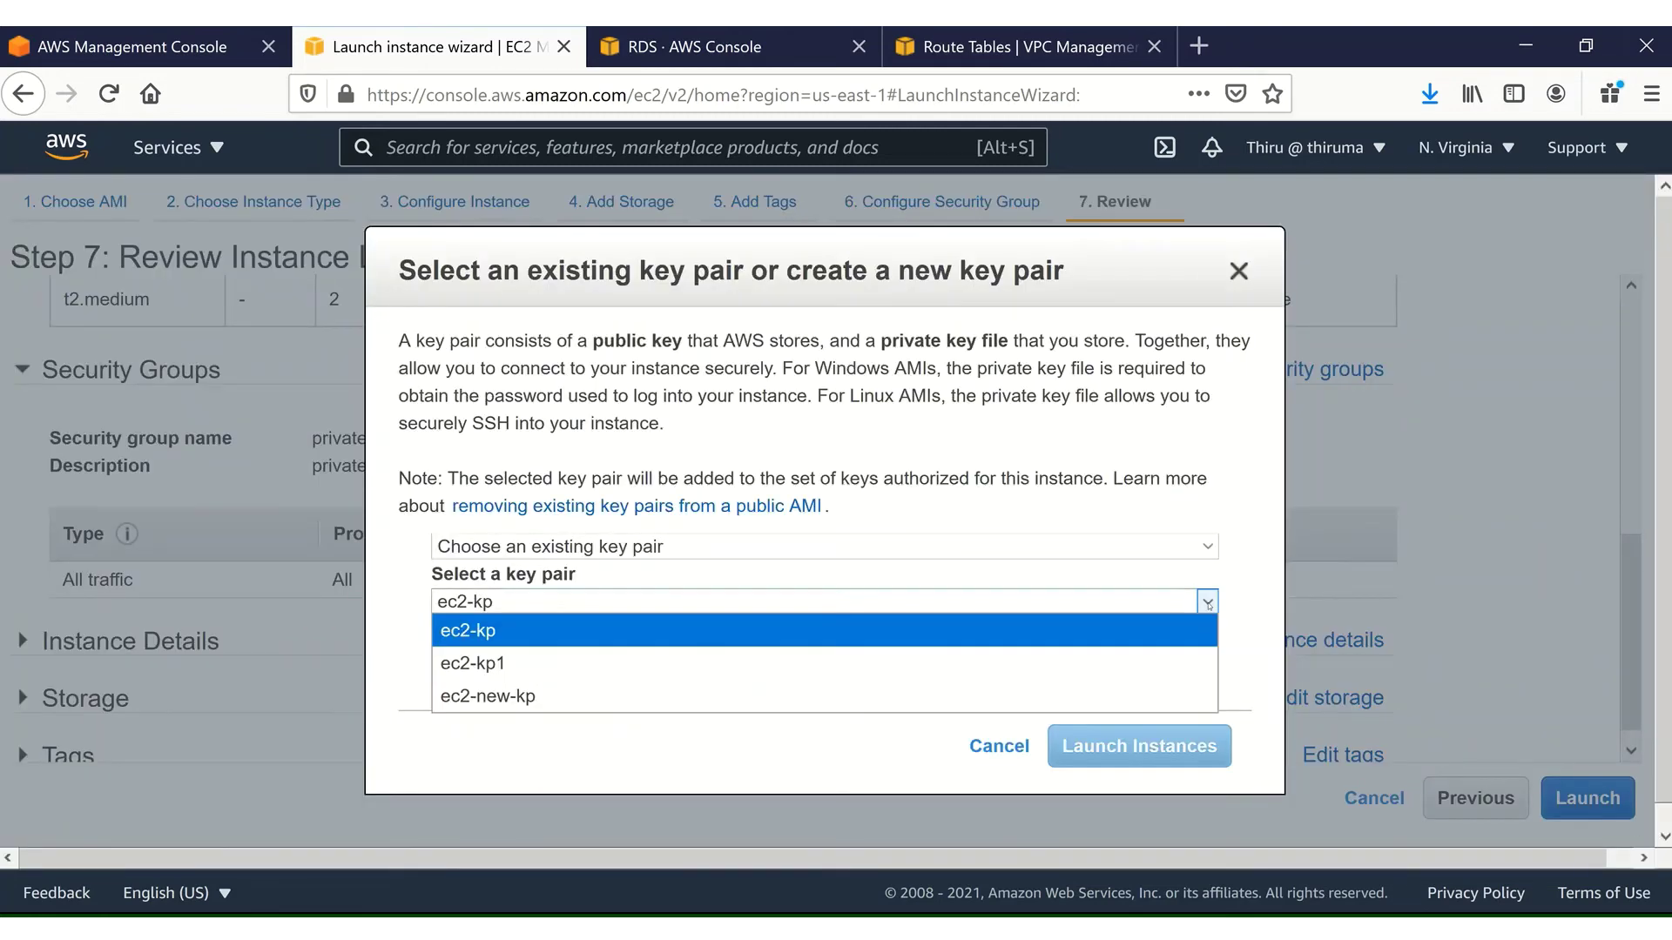
click(790, 694)
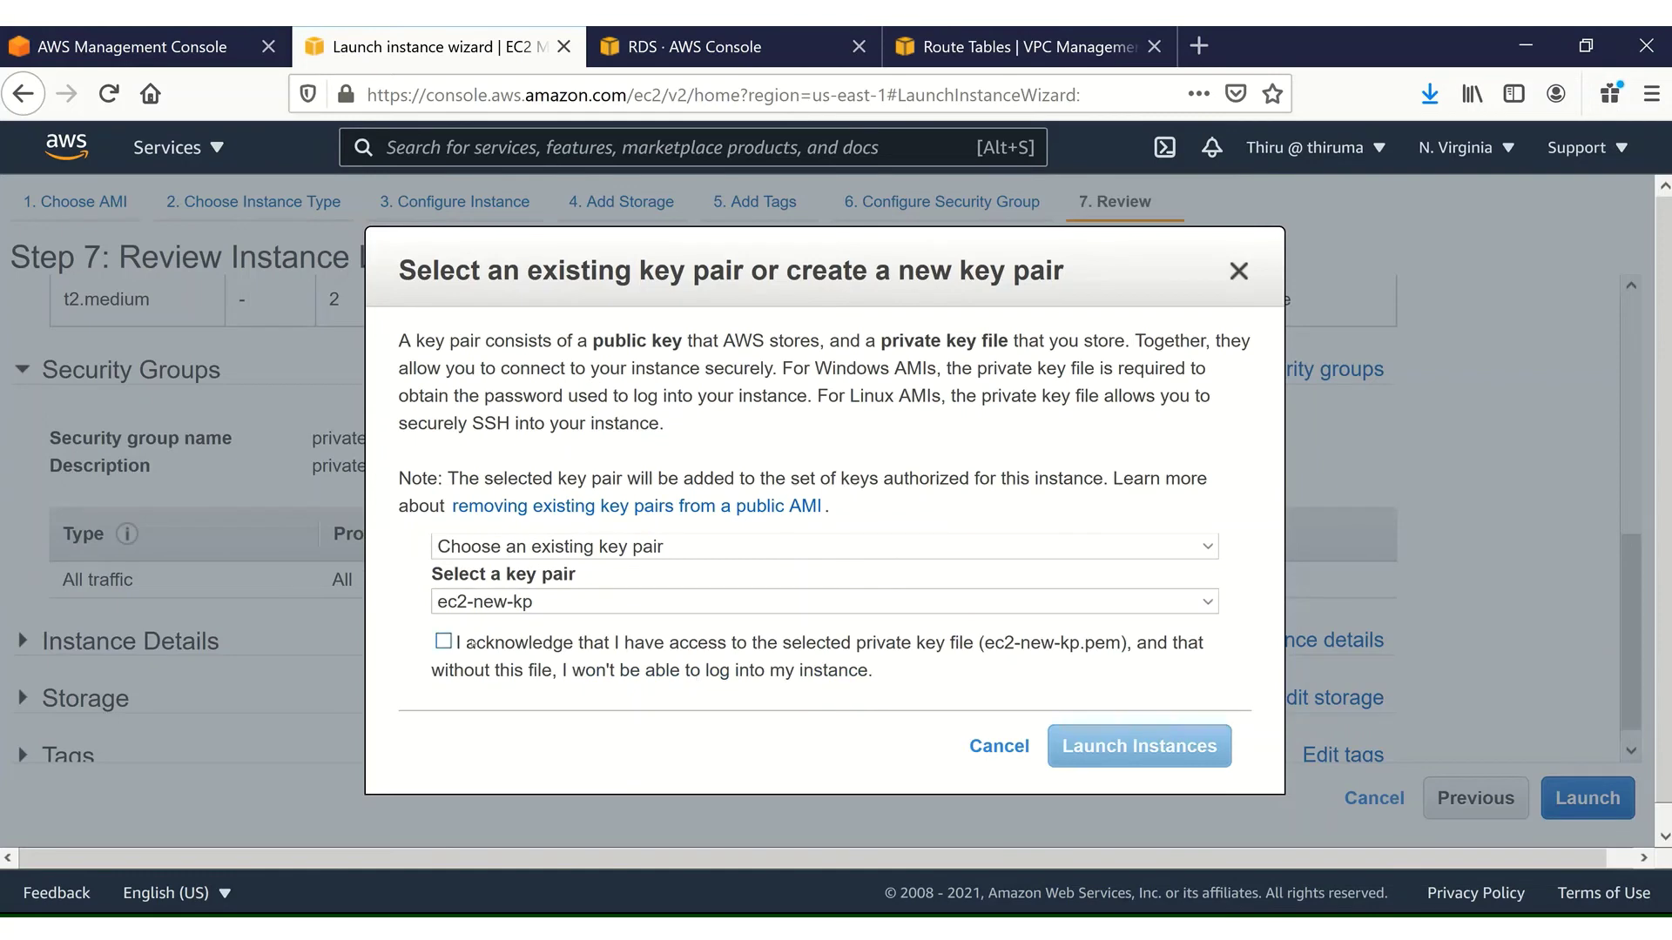
click(444, 642)
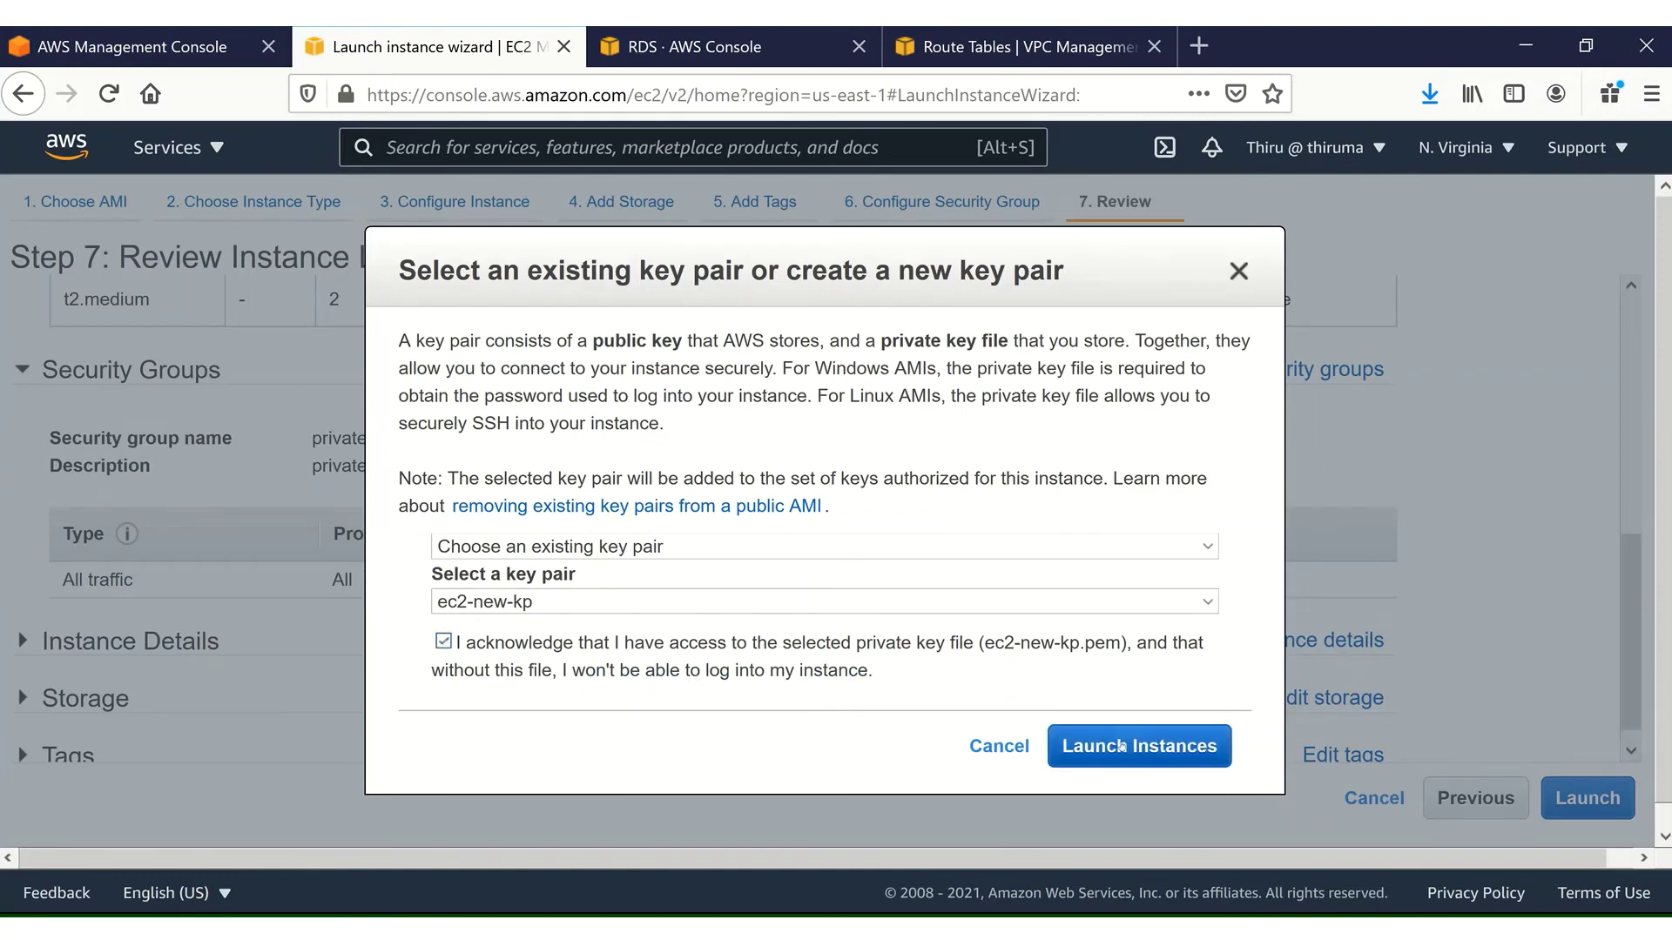
click(1129, 746)
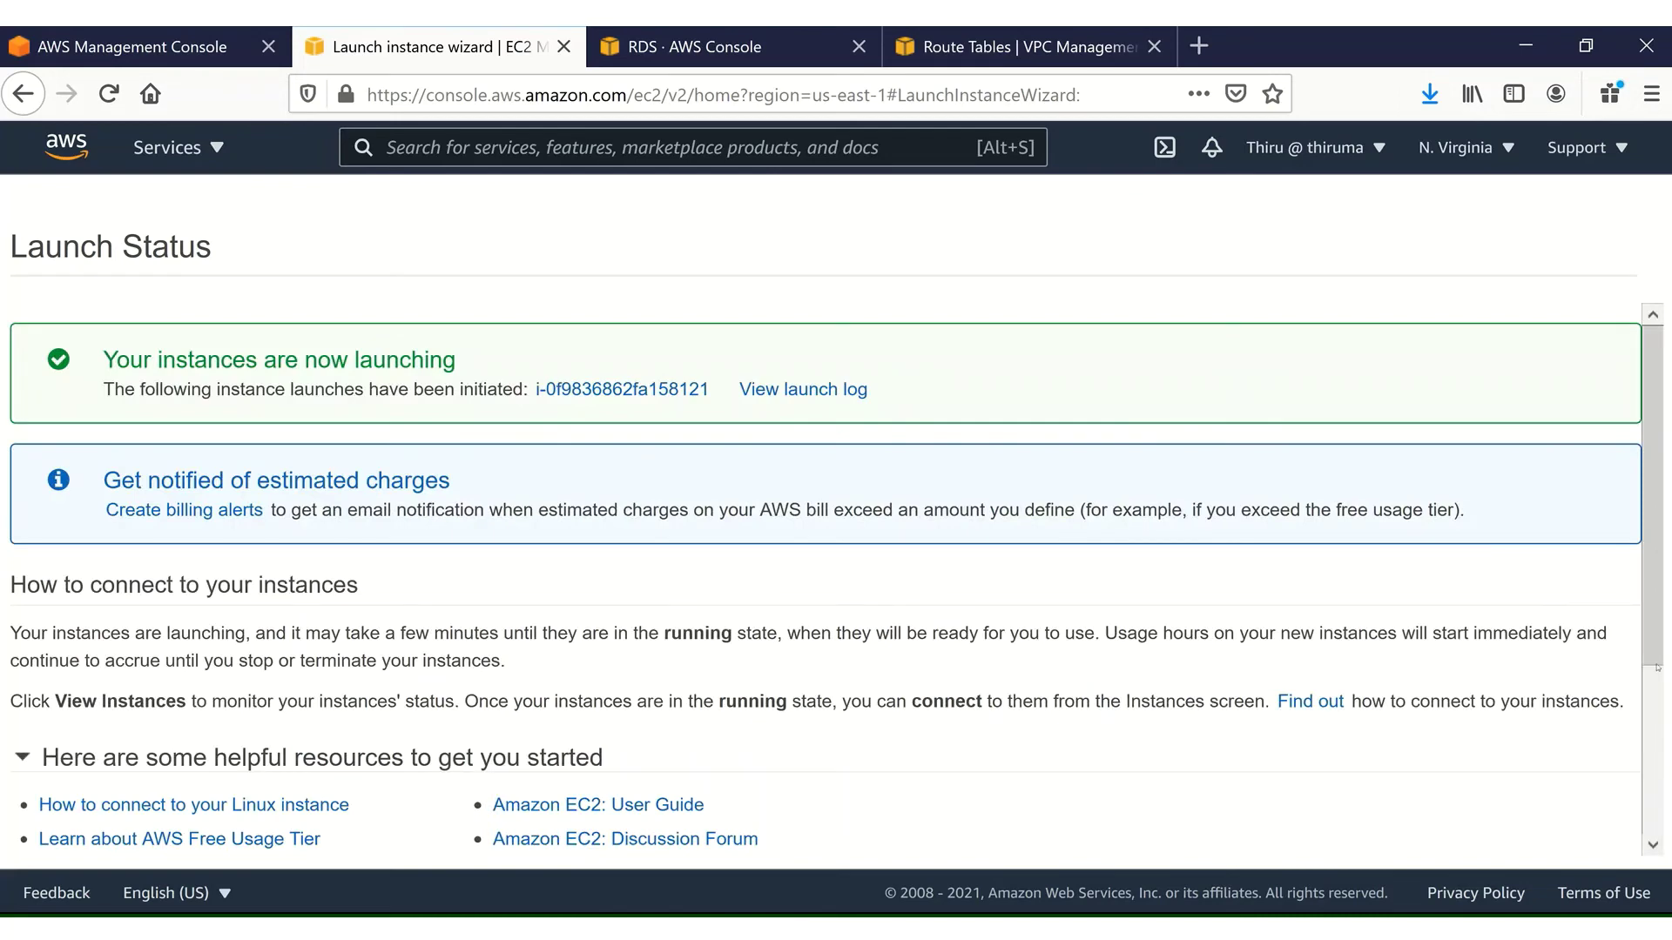
Go to the EC2 instances list and select the public instance to show its details
scroll(1653, 497, down, 3)
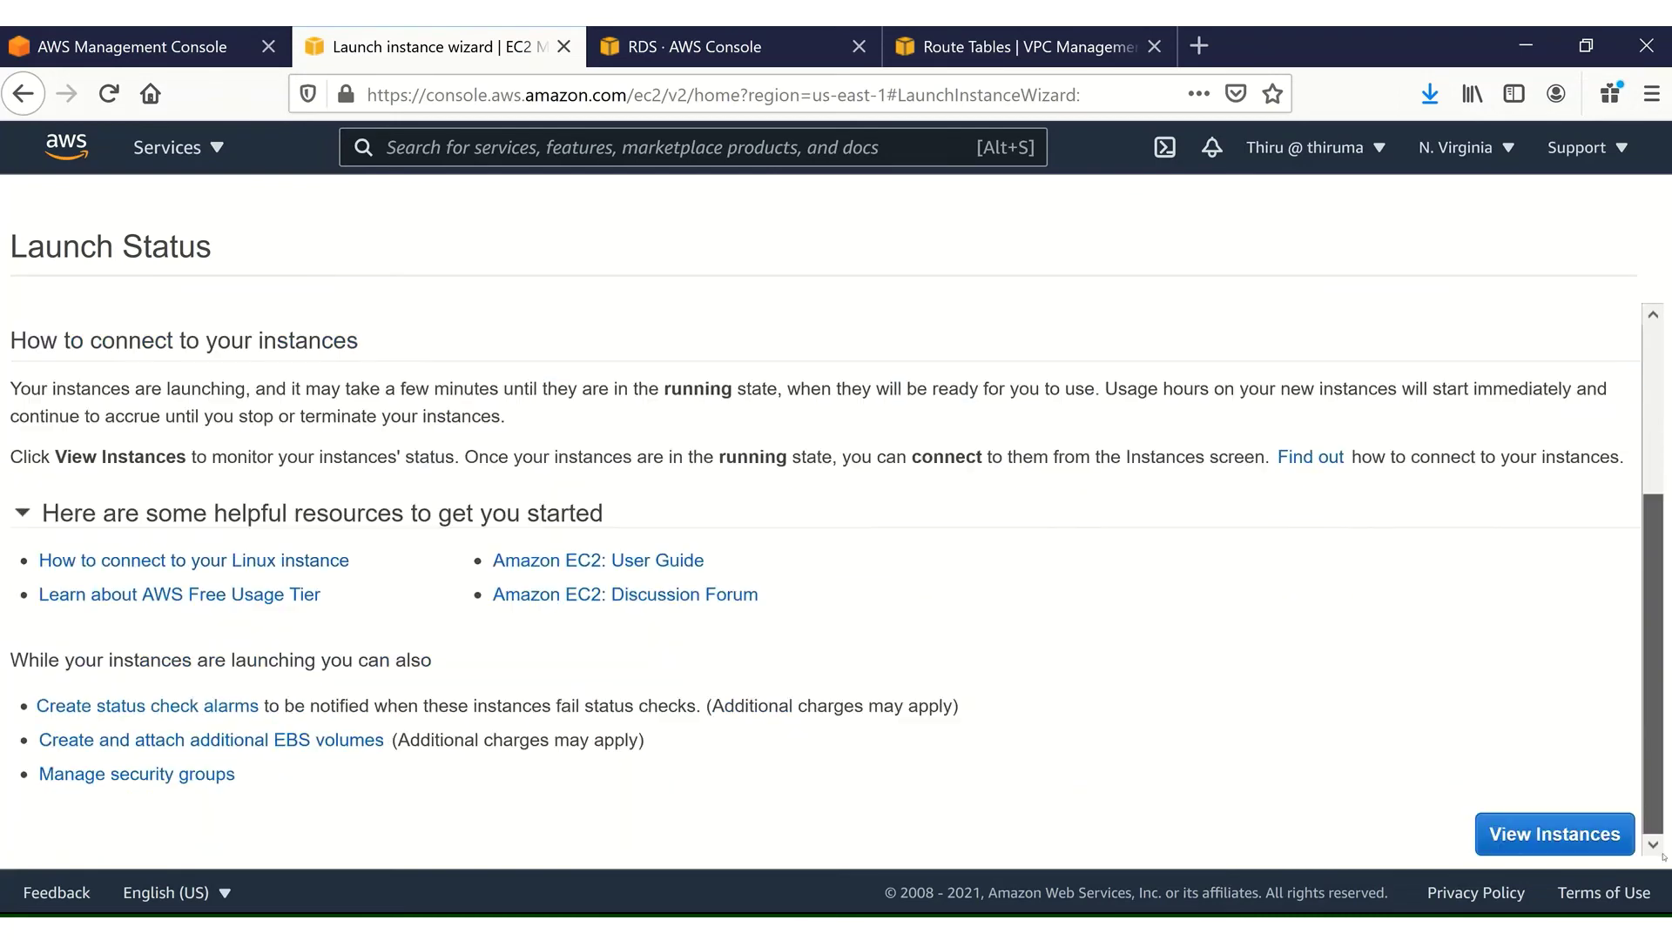
click(1598, 855)
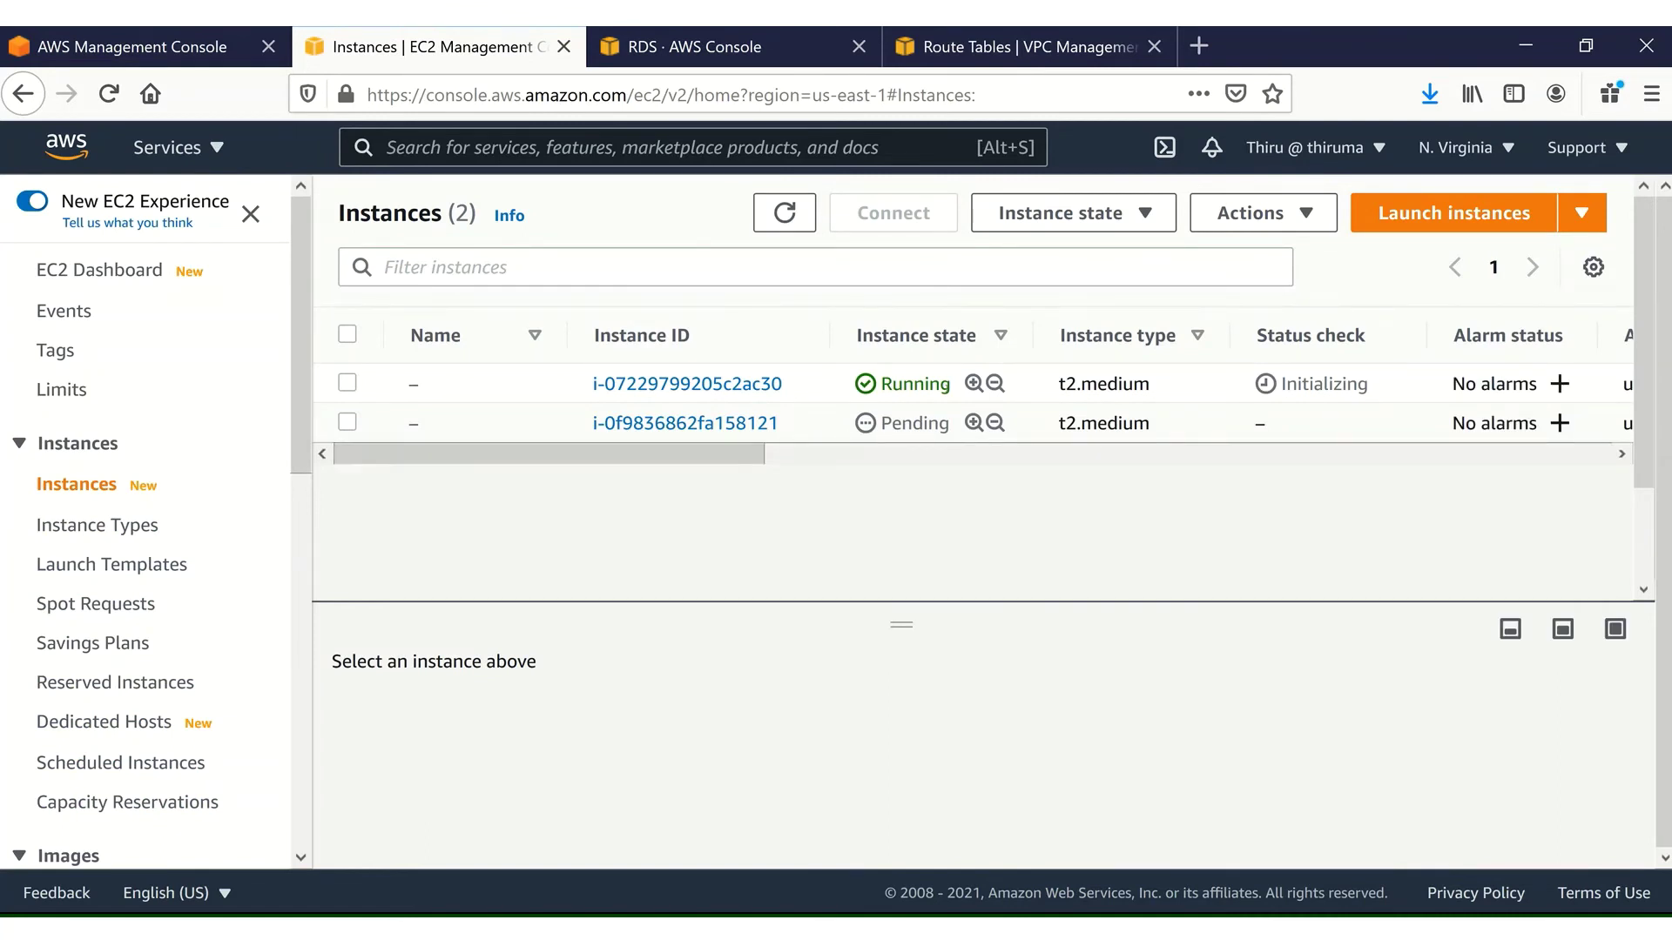
click(347, 384)
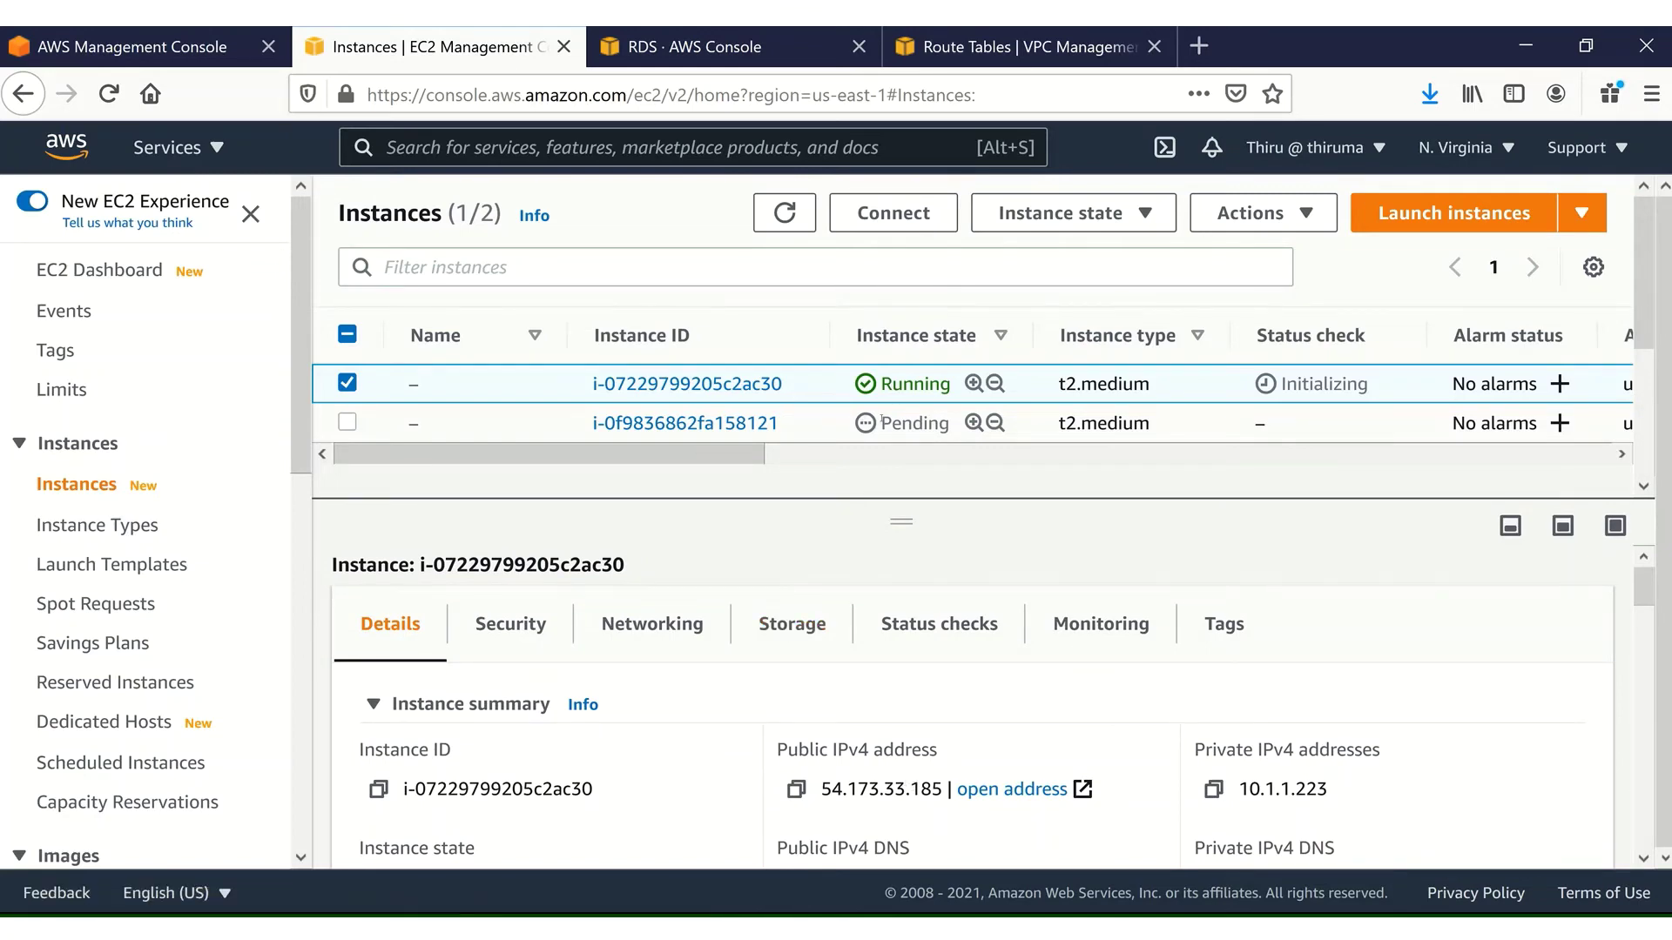
Check the status, VPC and Multi-AZ setting of my-mysql-db-1 in the RDS databases list
click(697, 46)
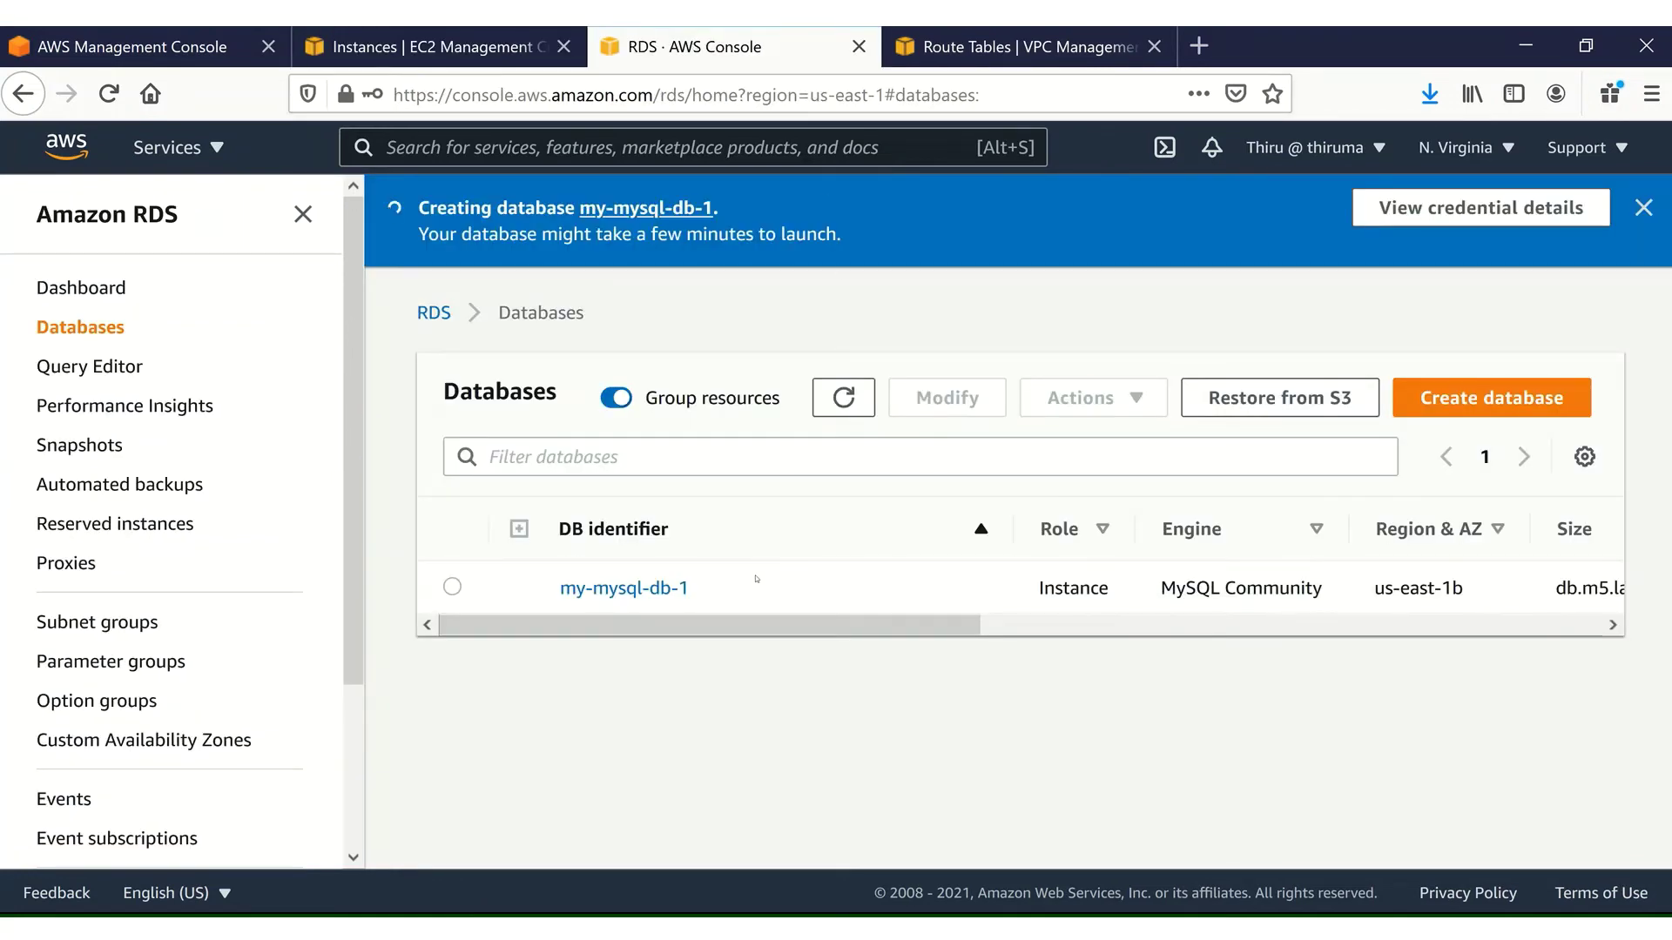
drag(695, 628, 599, 652)
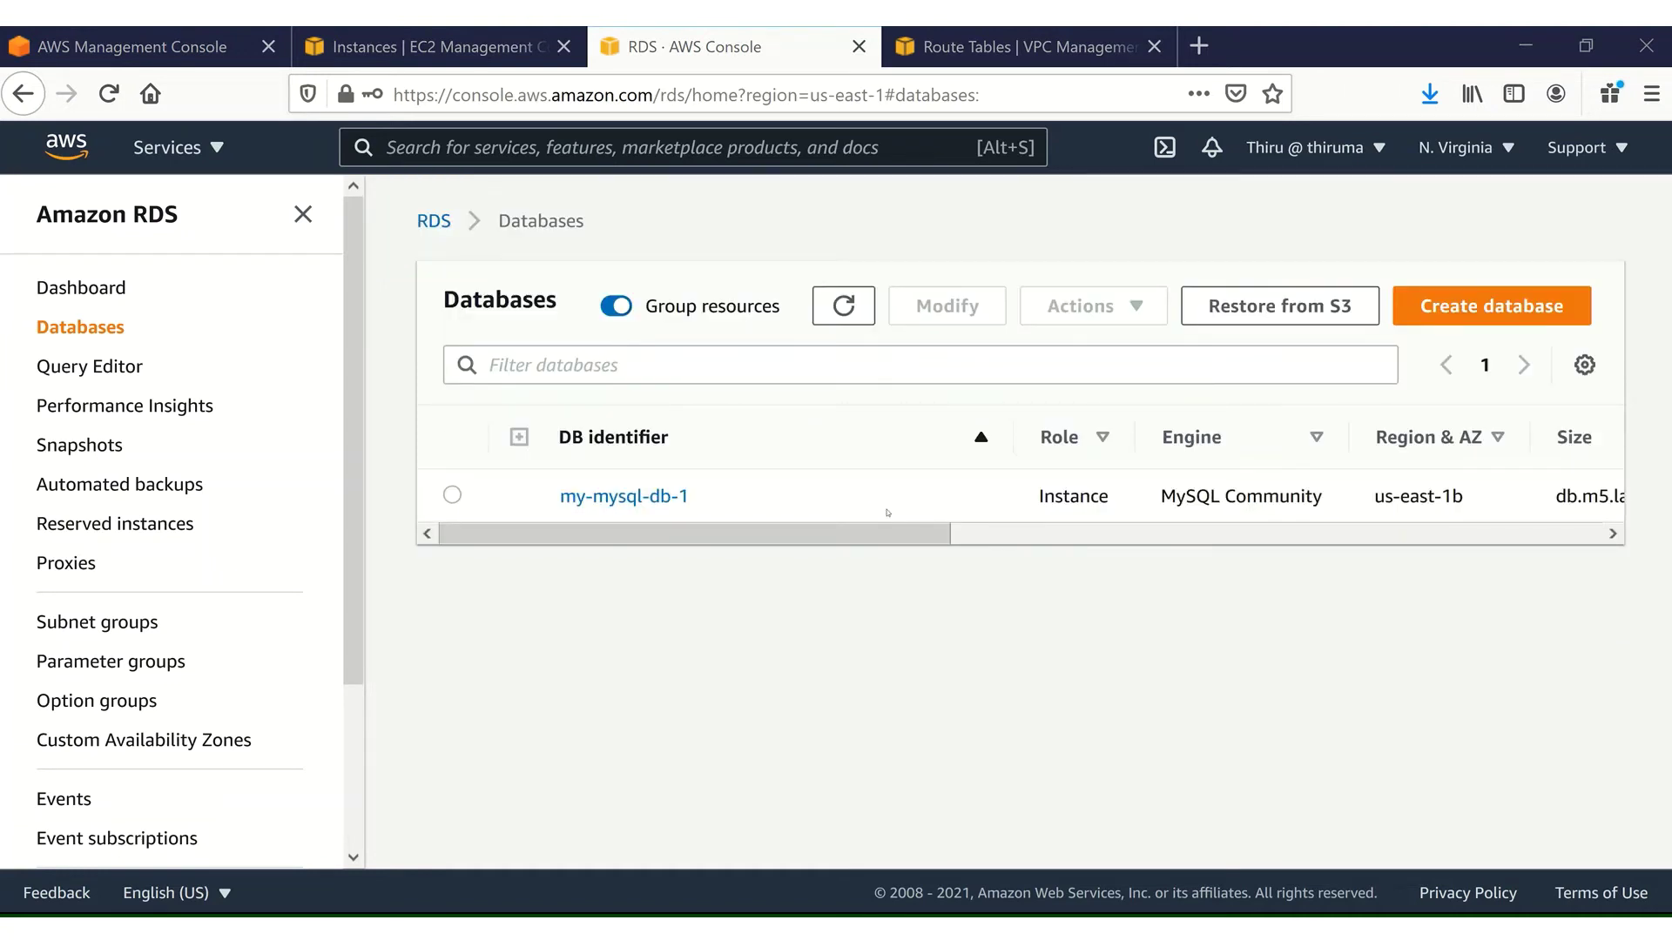
drag(874, 532, 1595, 562)
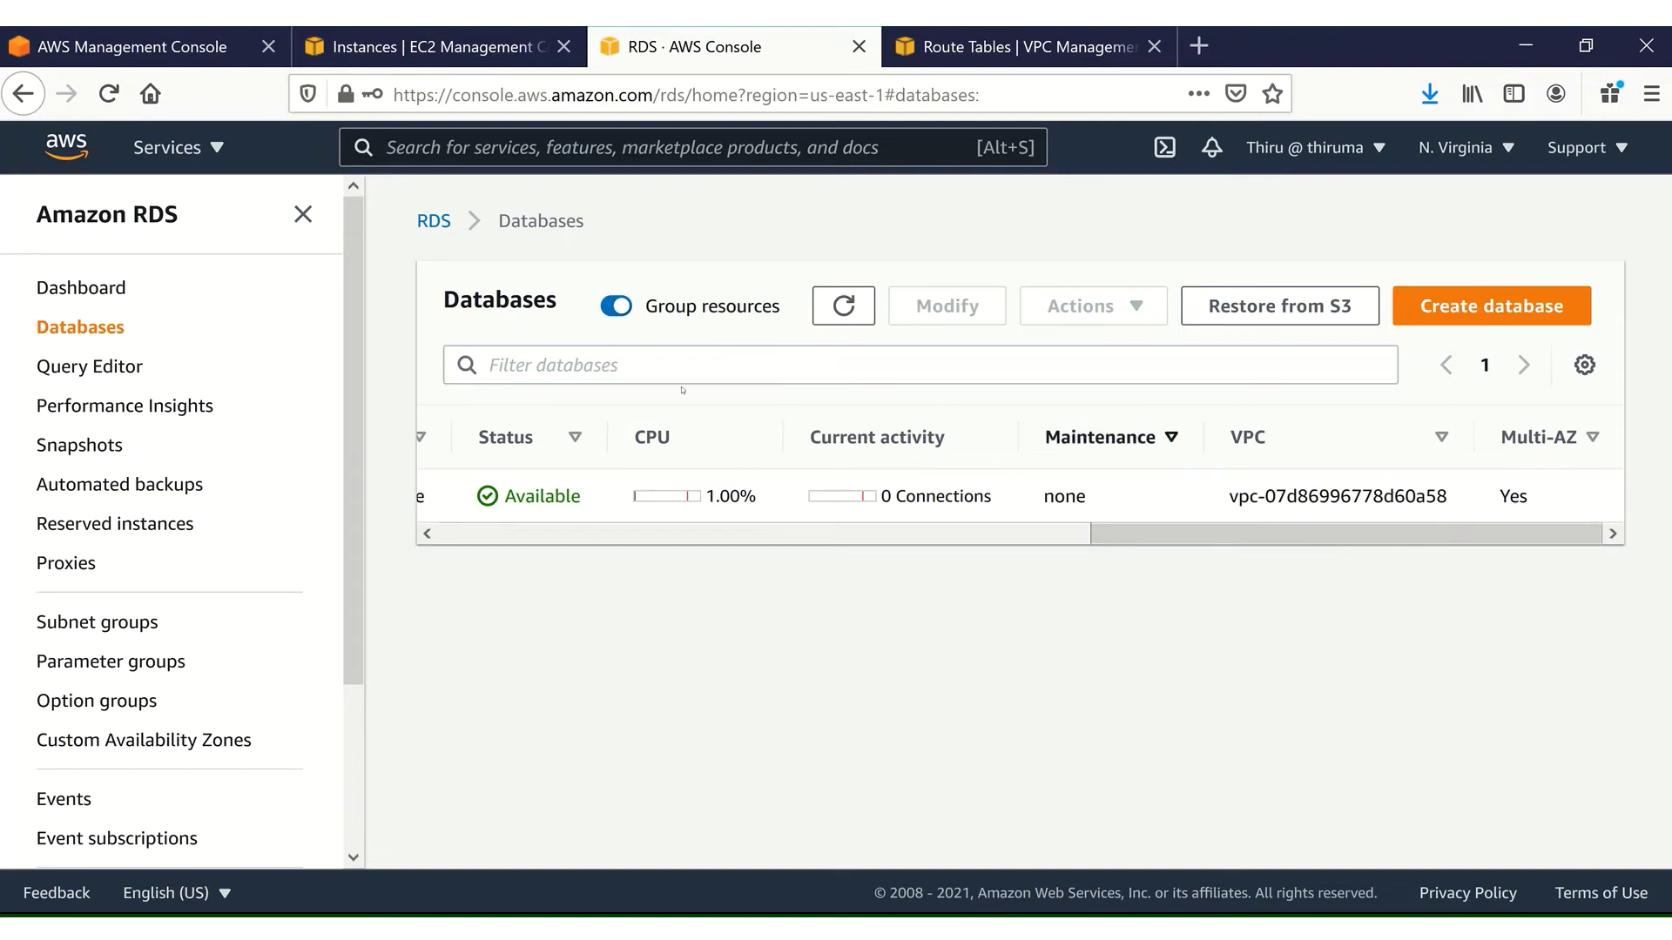
click(446, 535)
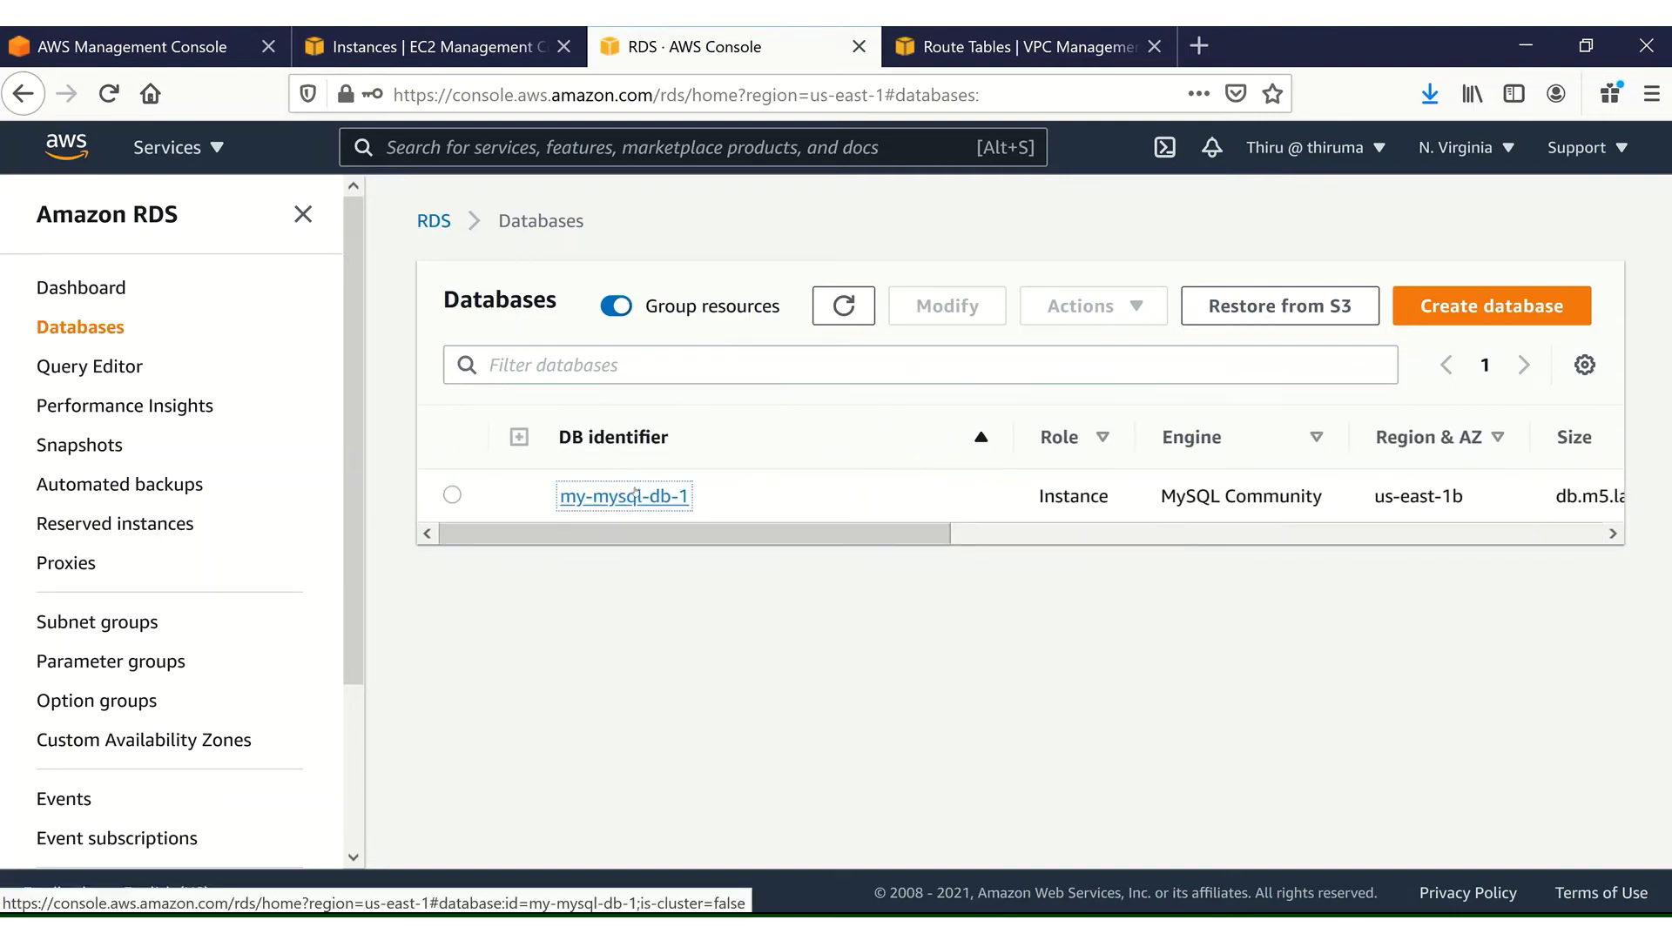
Open the my-mysql-db-1 details and highlight its endpoint in the connectivity and security information
click(634, 496)
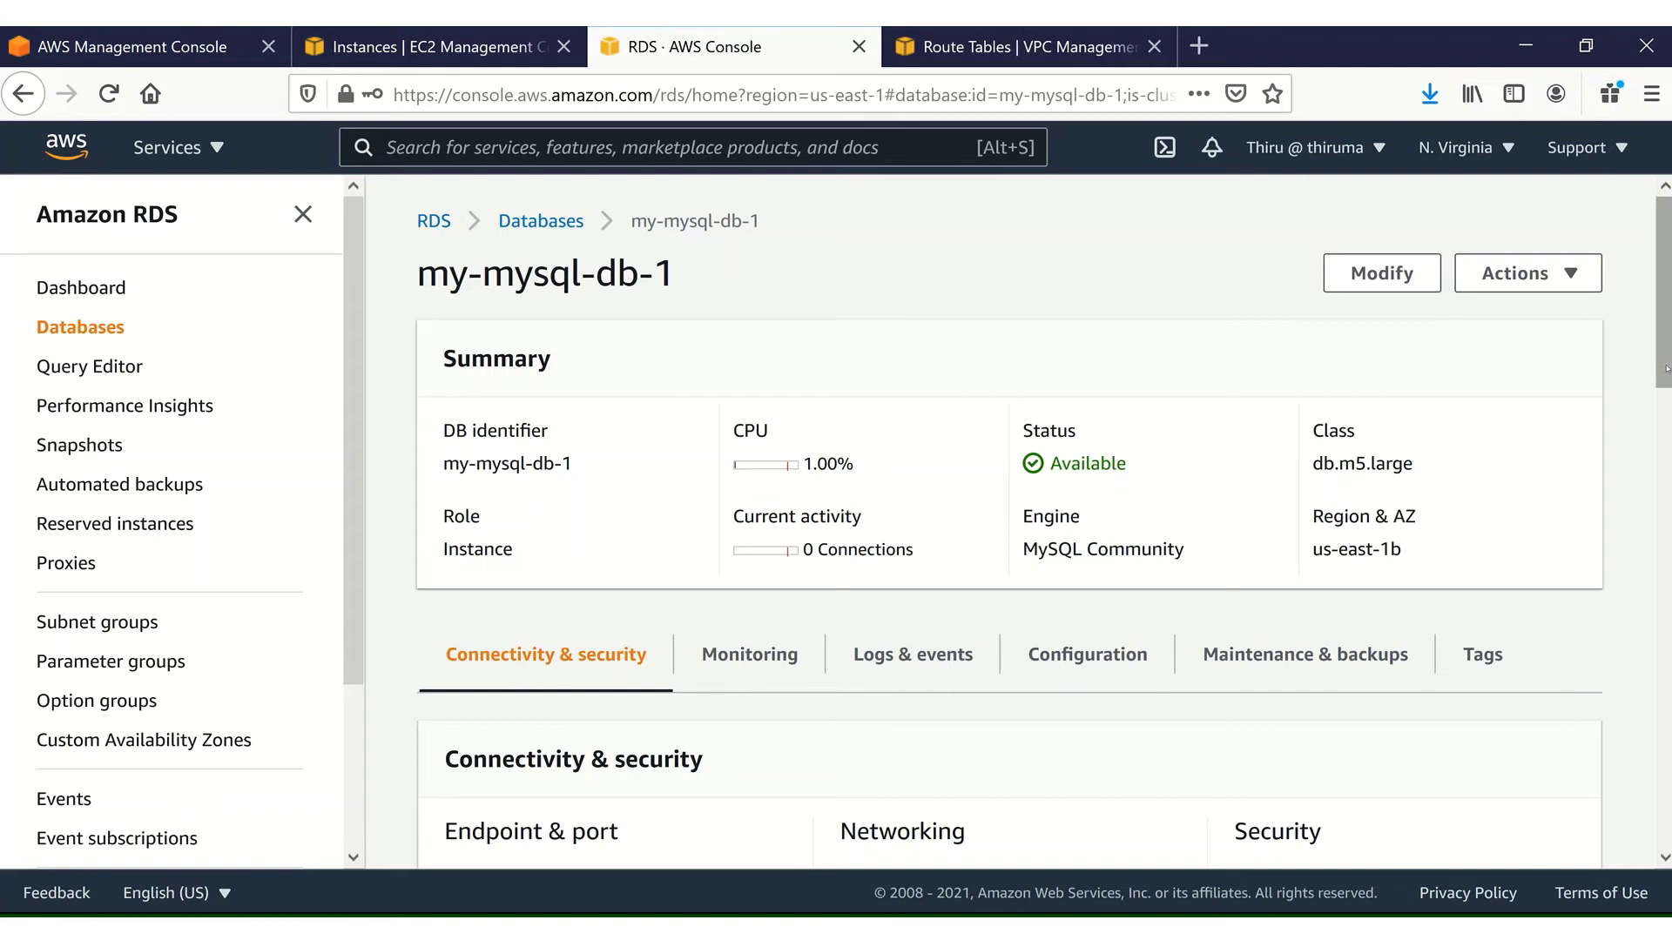
drag(1665, 369, 1665, 476)
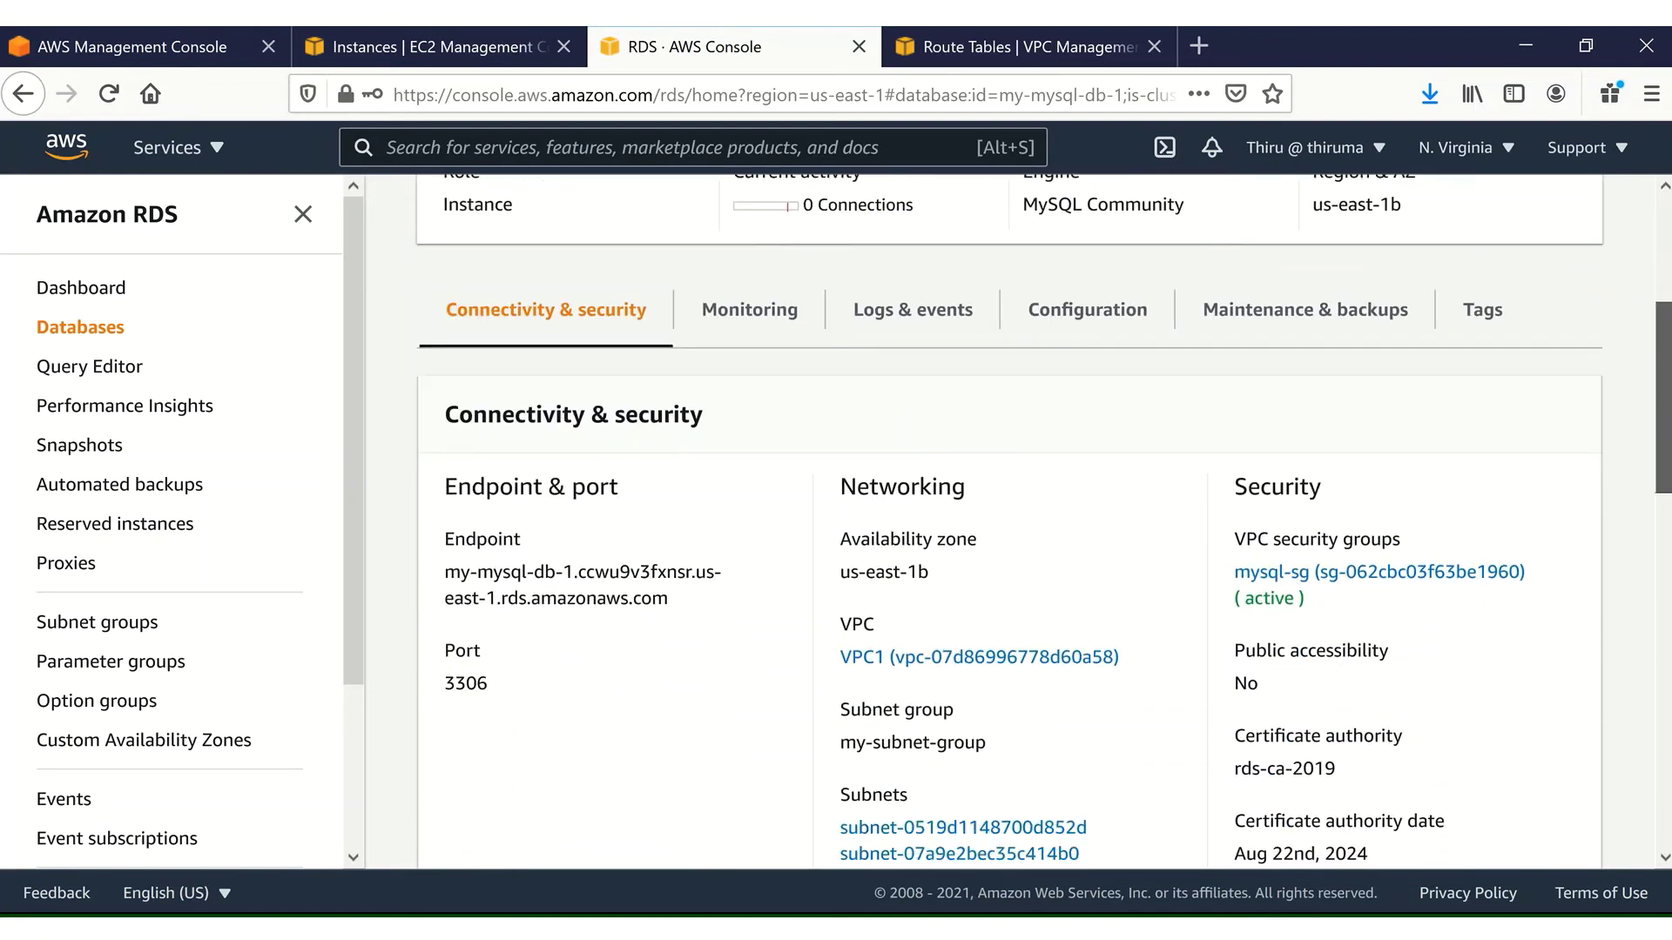
scroll(1249, 461, down, 2)
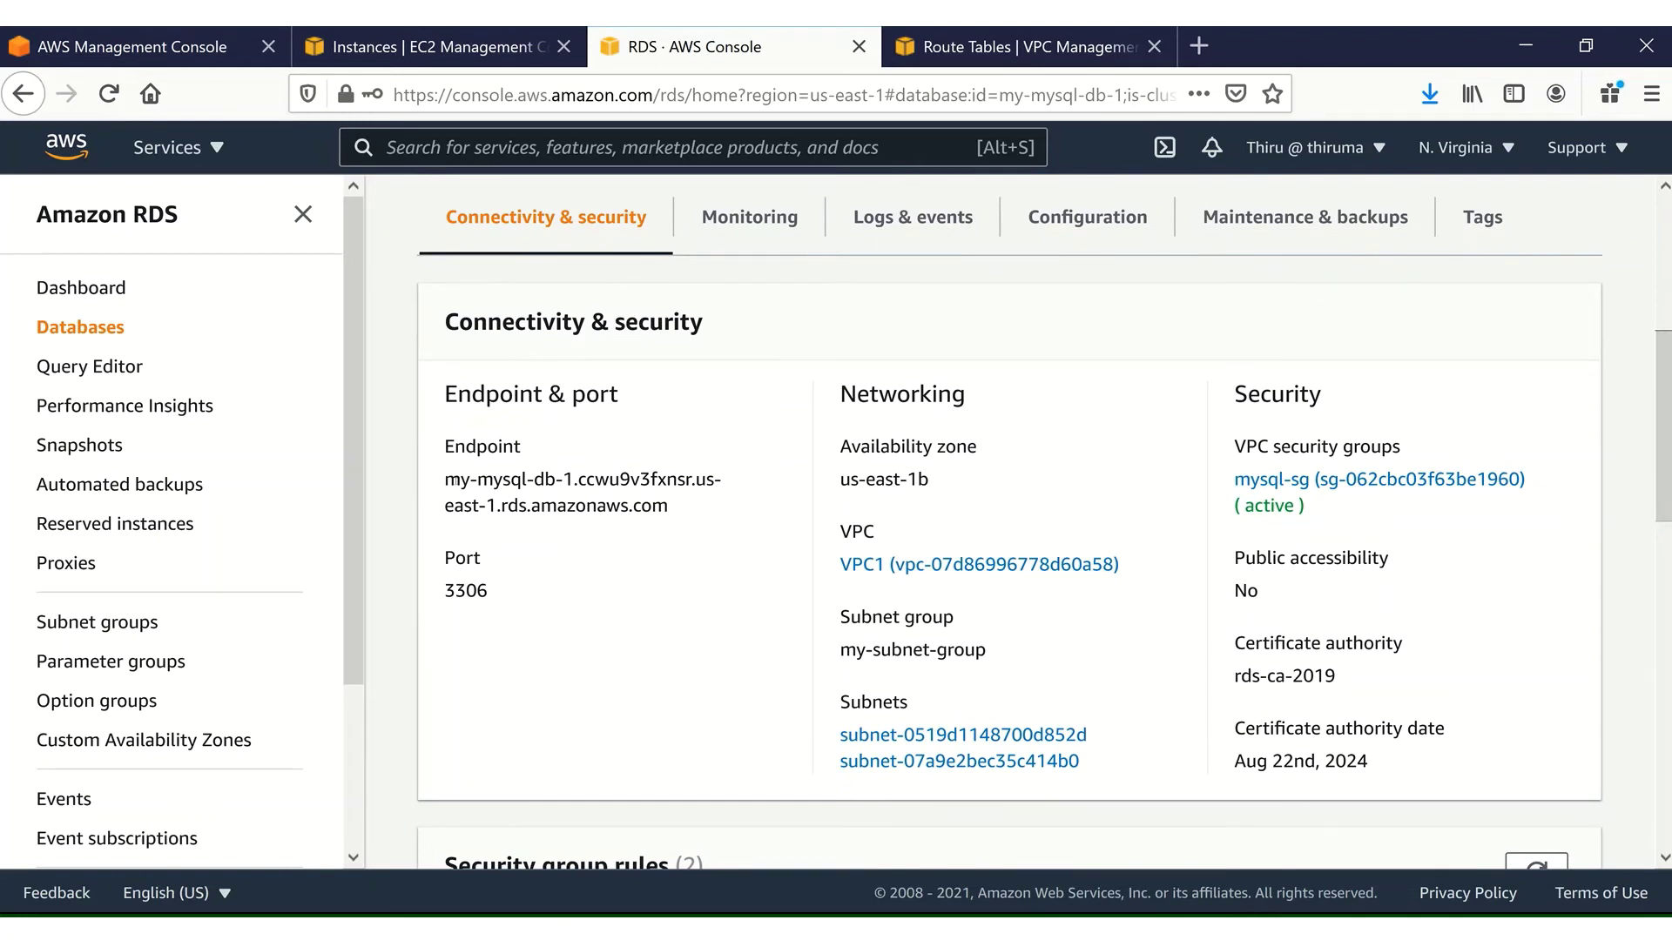
drag(445, 480, 676, 513)
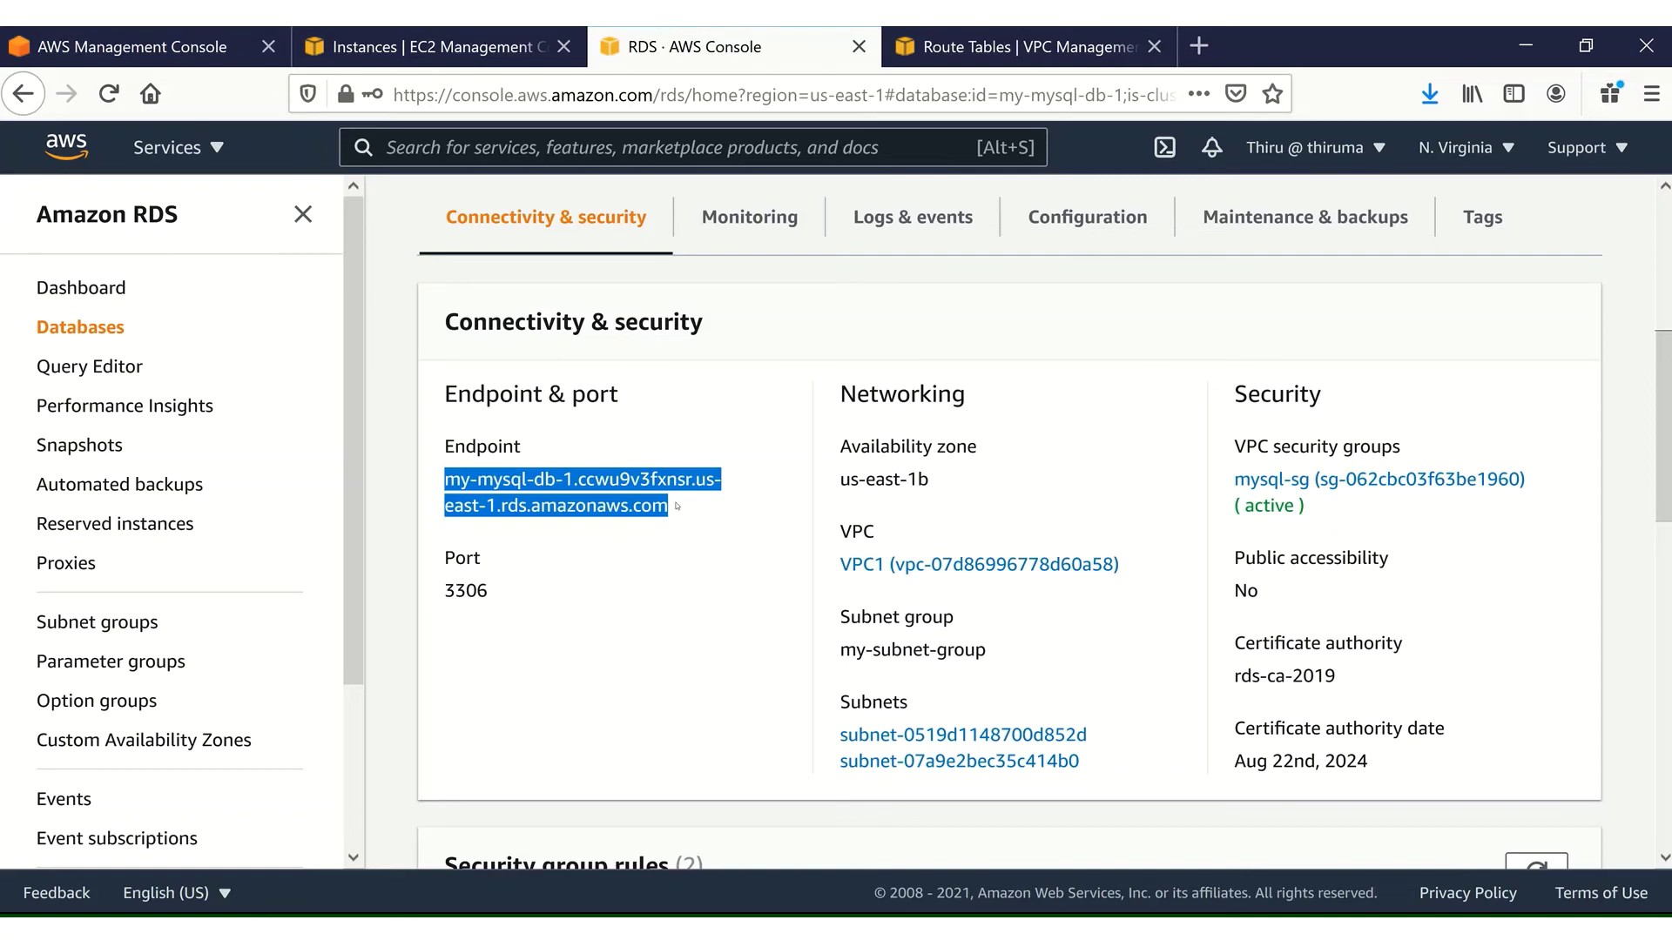
Refresh the EC2 instances list and open the SSH connection instructions for the public instance
click(396, 48)
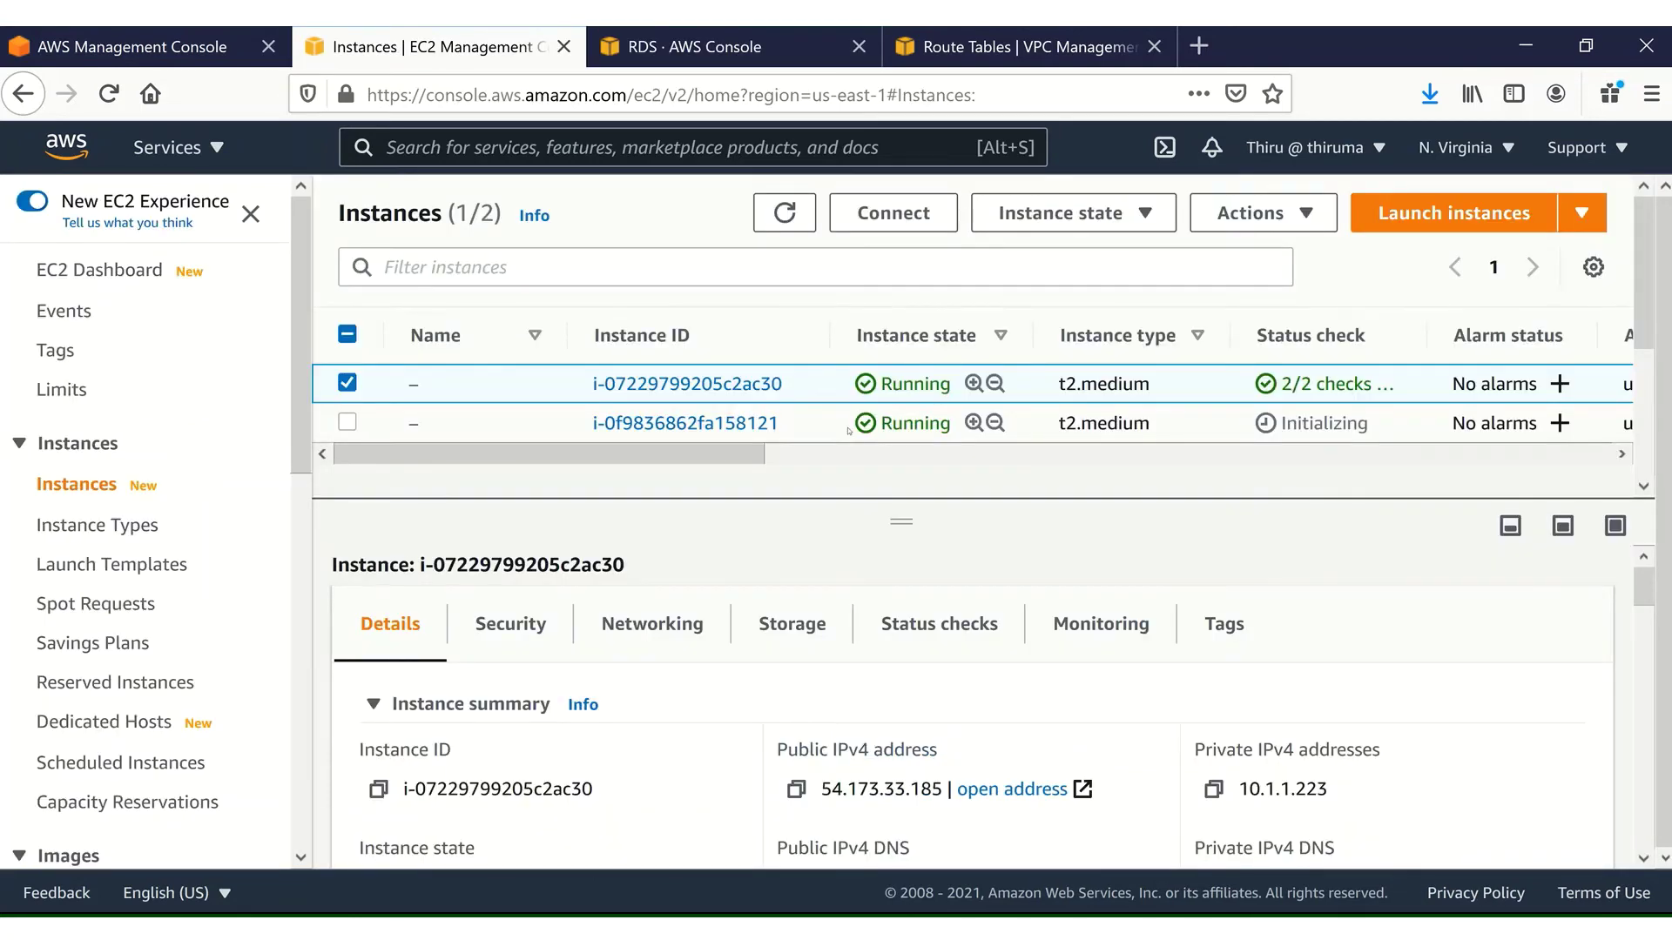
click(786, 218)
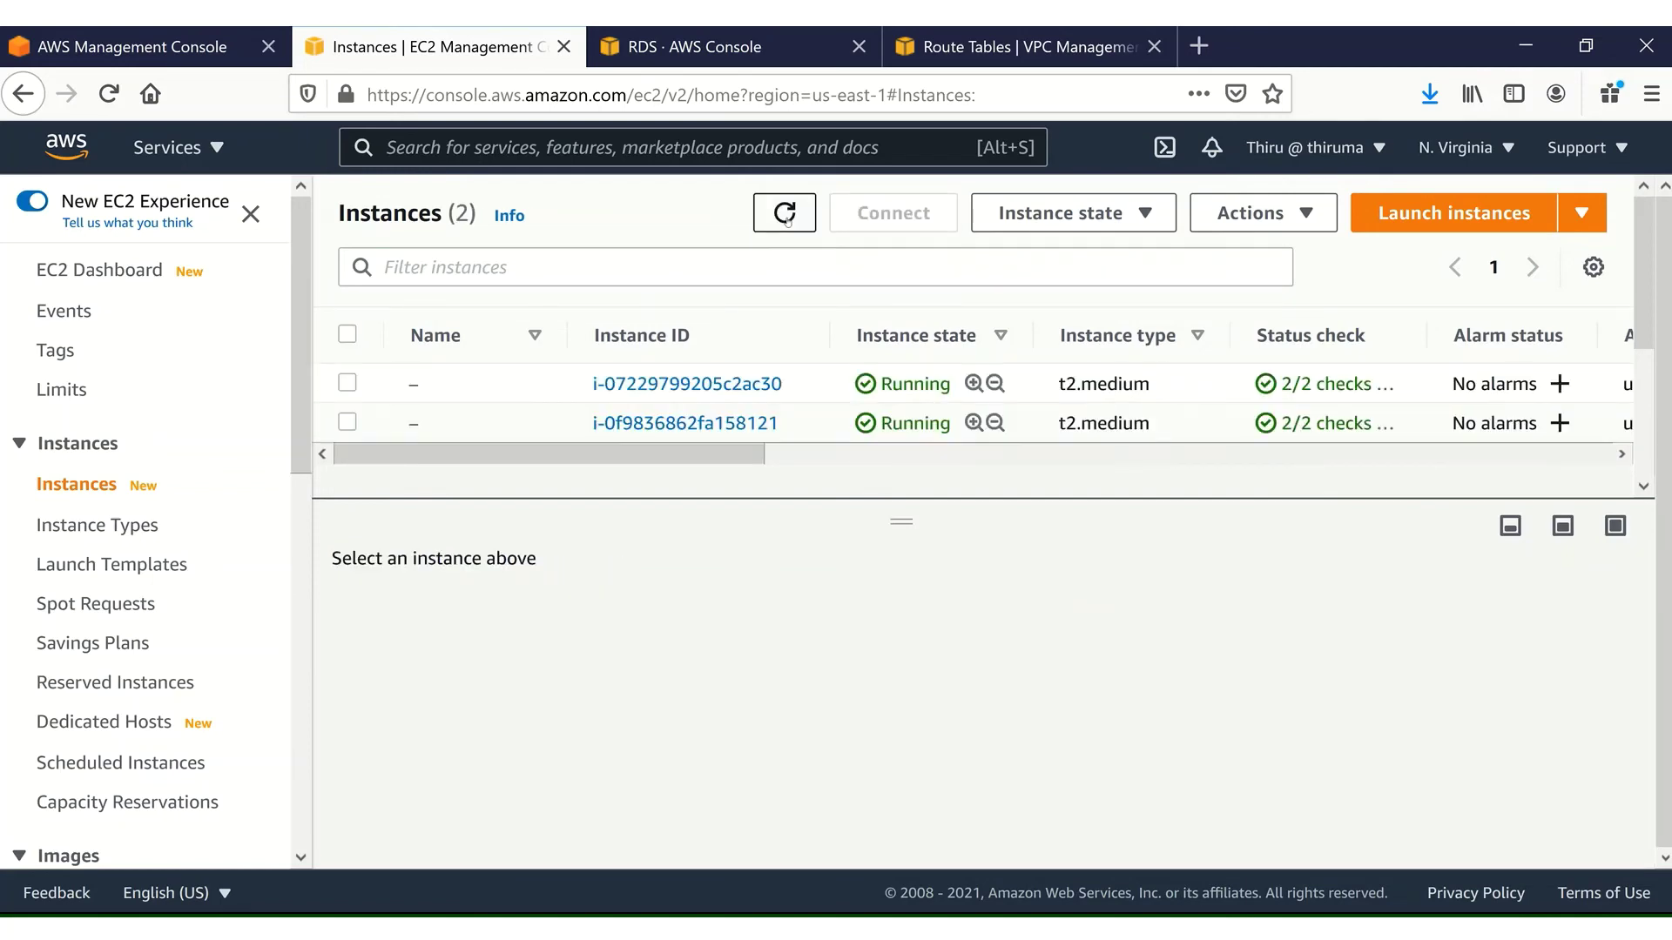
click(347, 383)
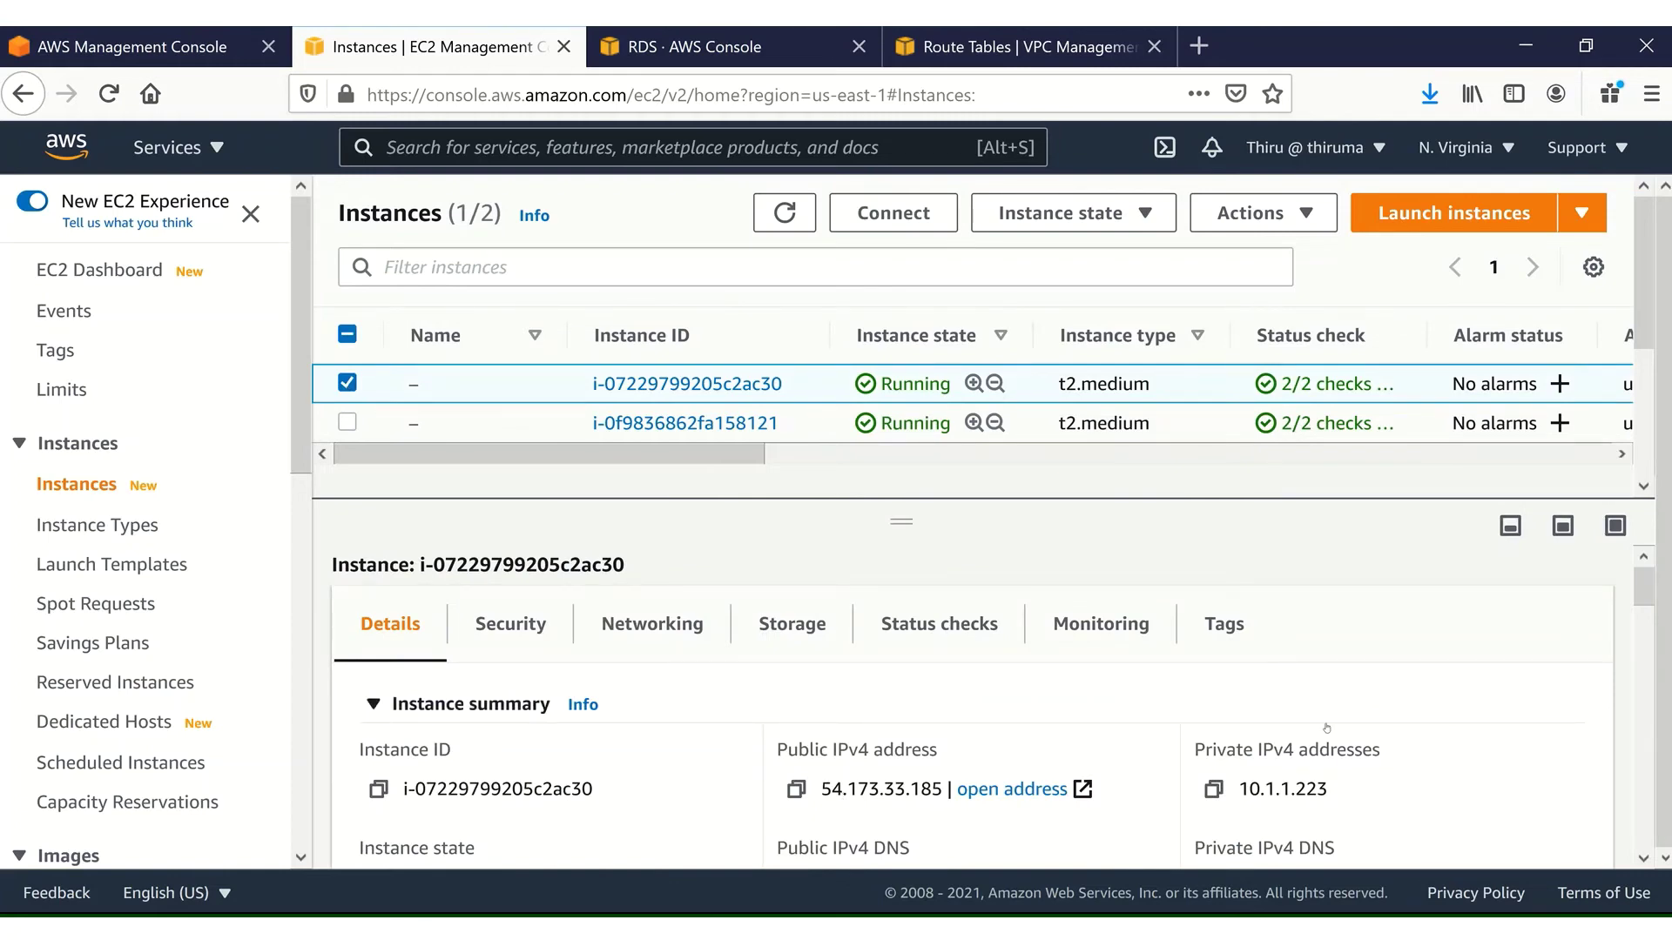
click(890, 218)
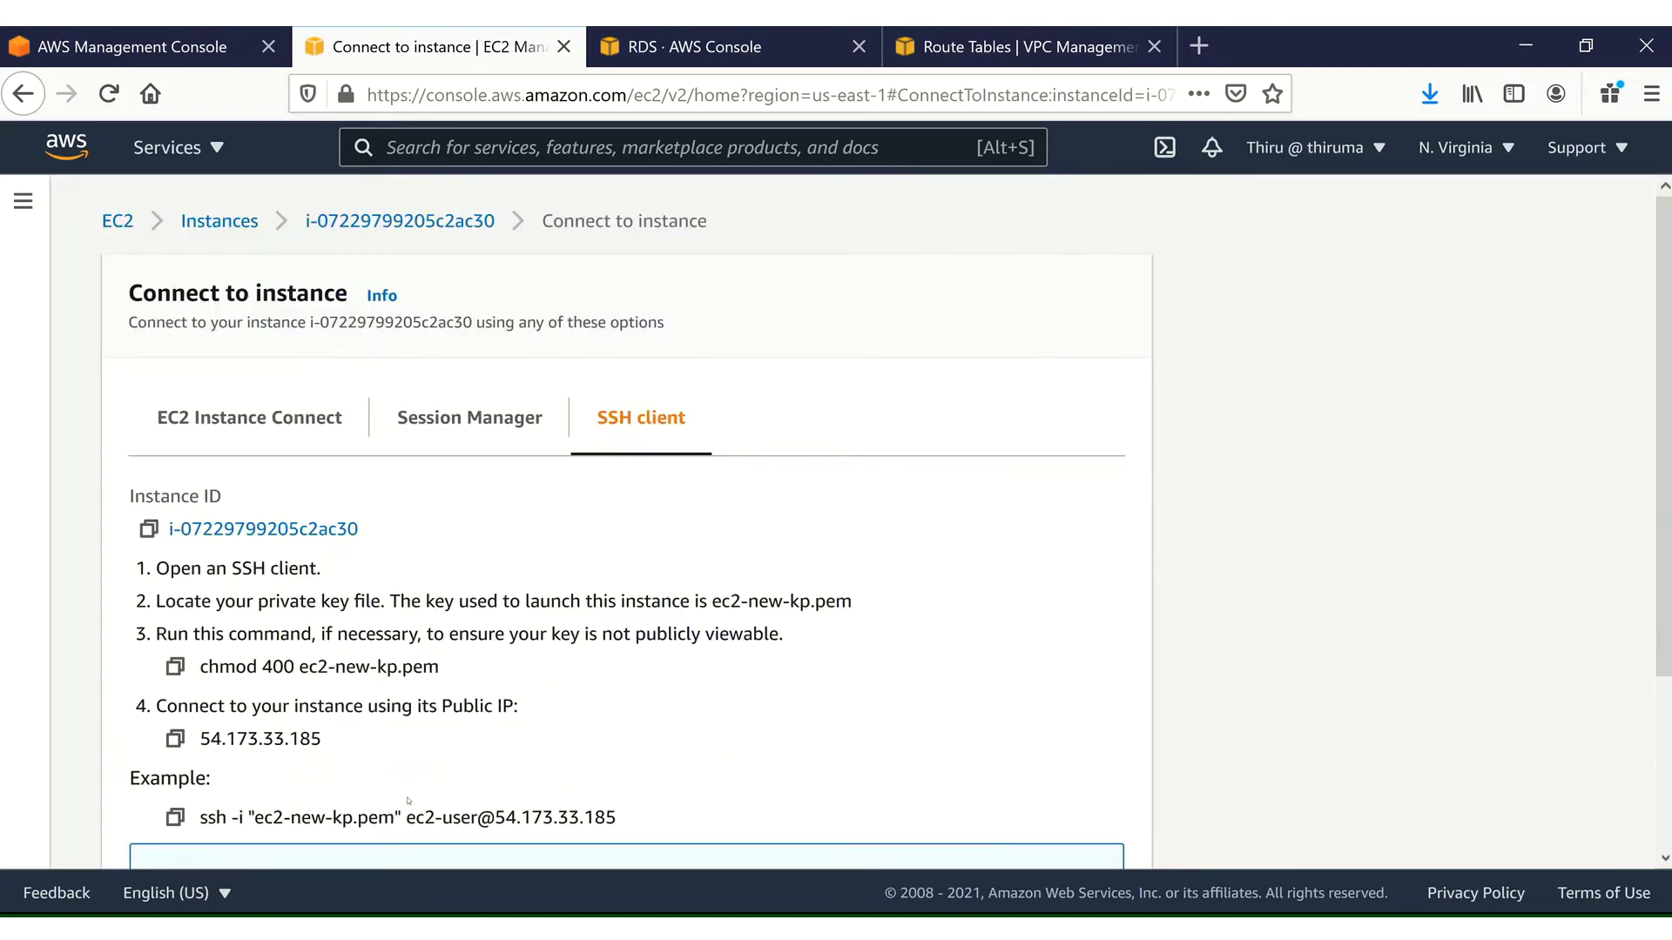
drag(407, 818, 618, 823)
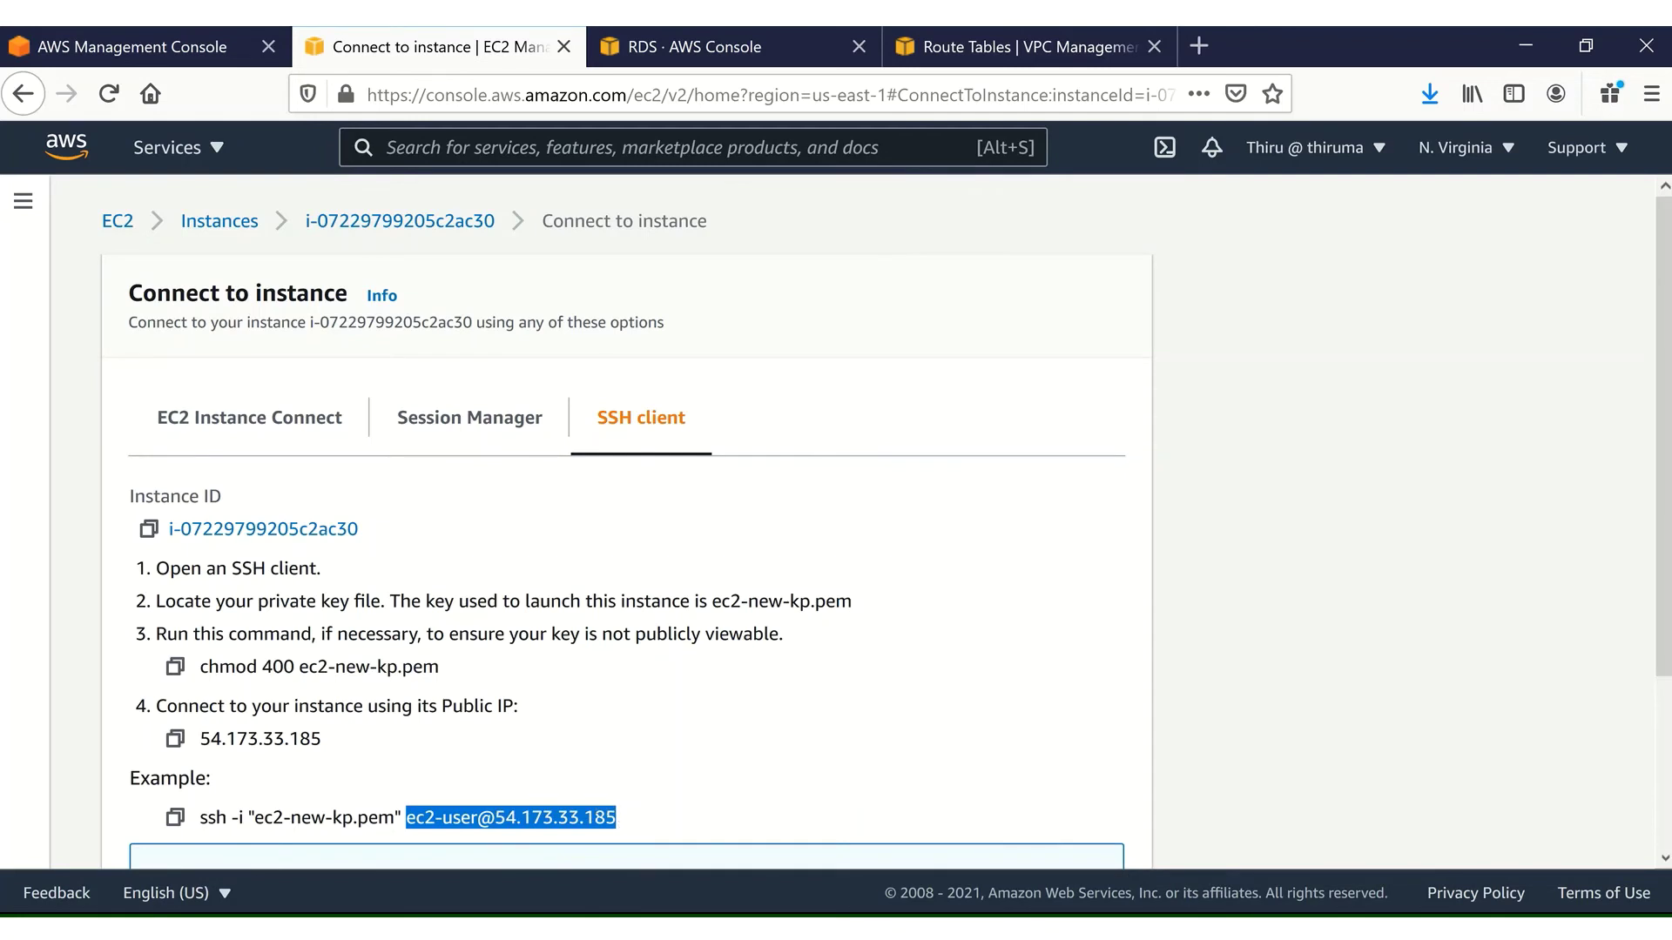
right_click(600, 814)
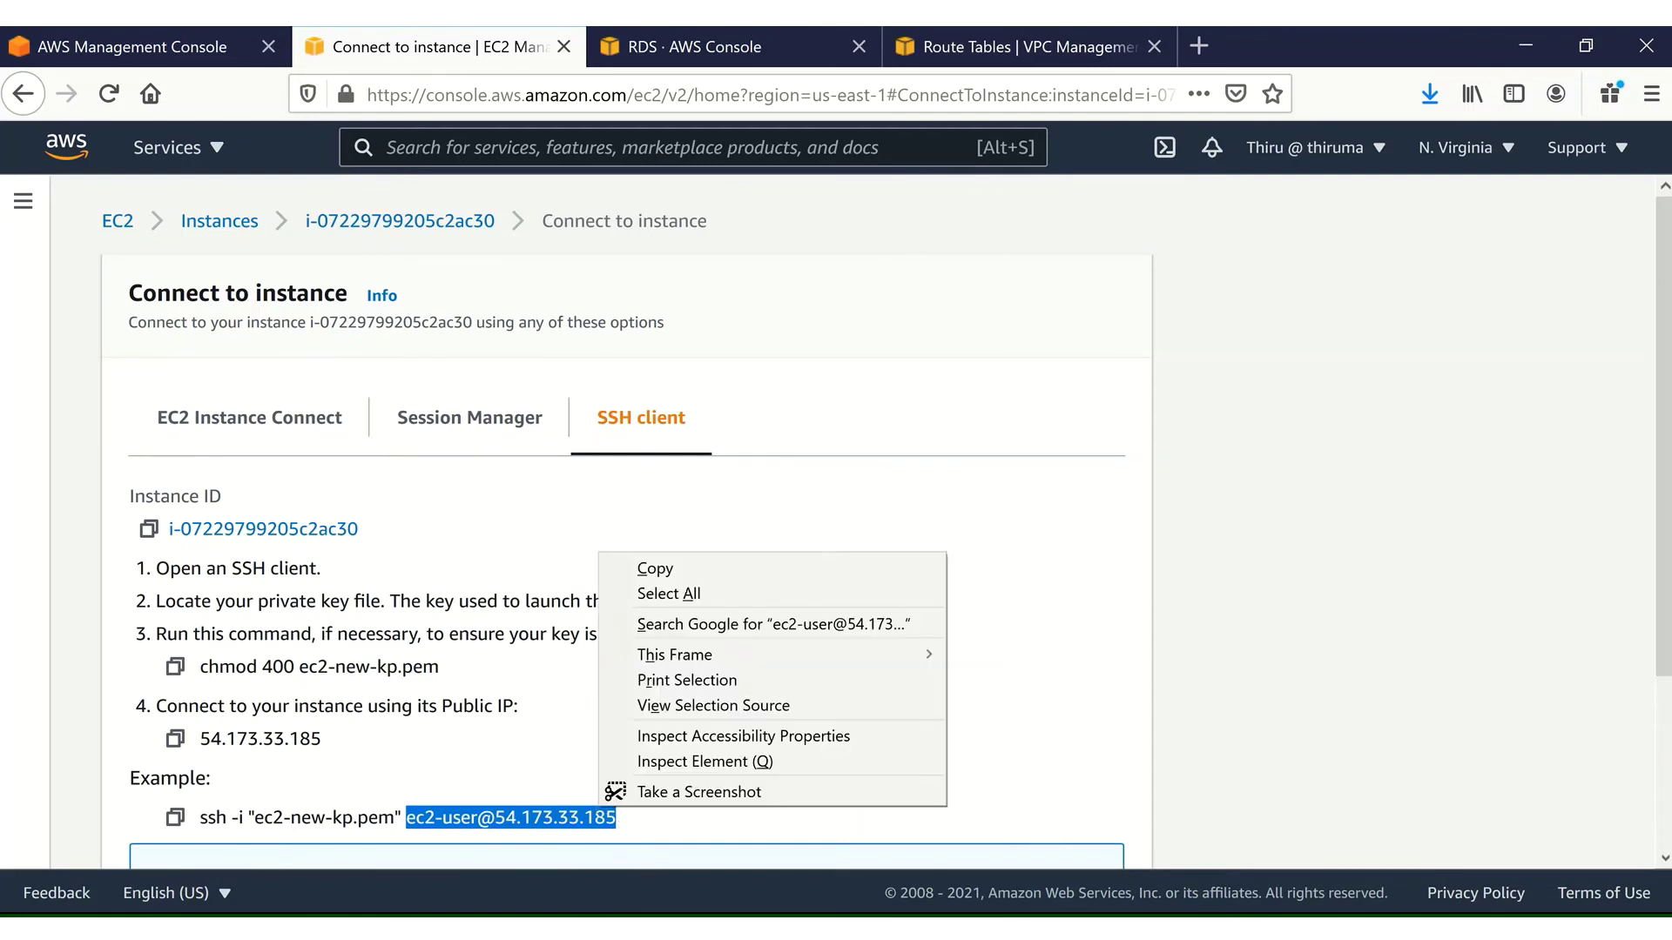
click(703, 576)
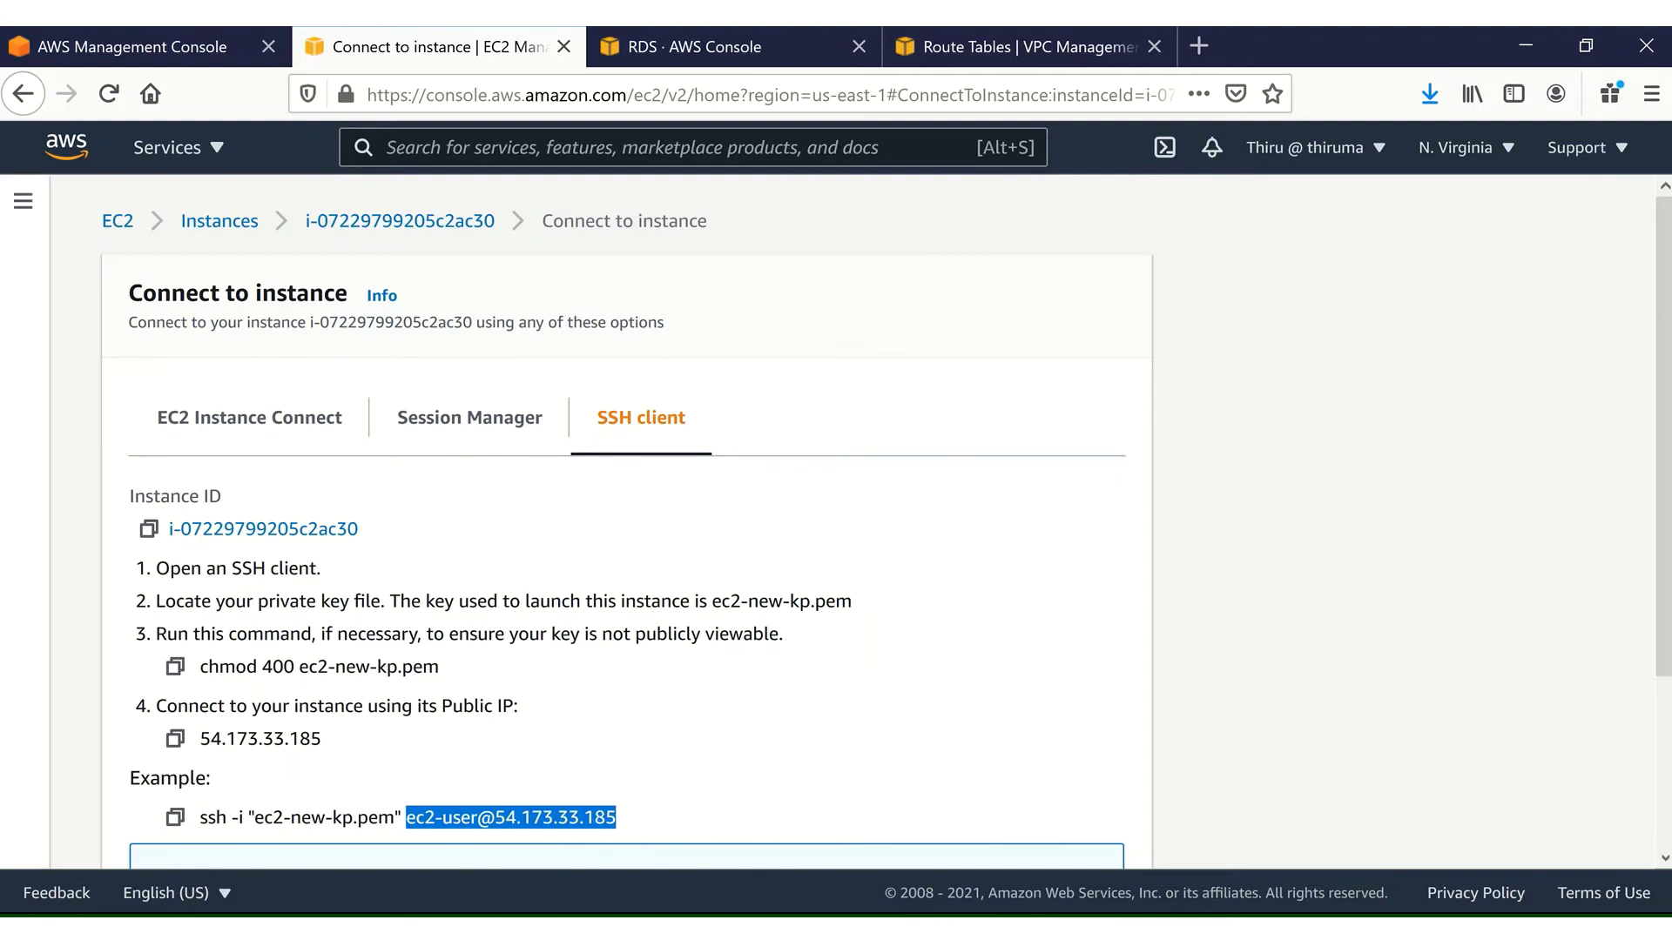
key(alt+Tab)
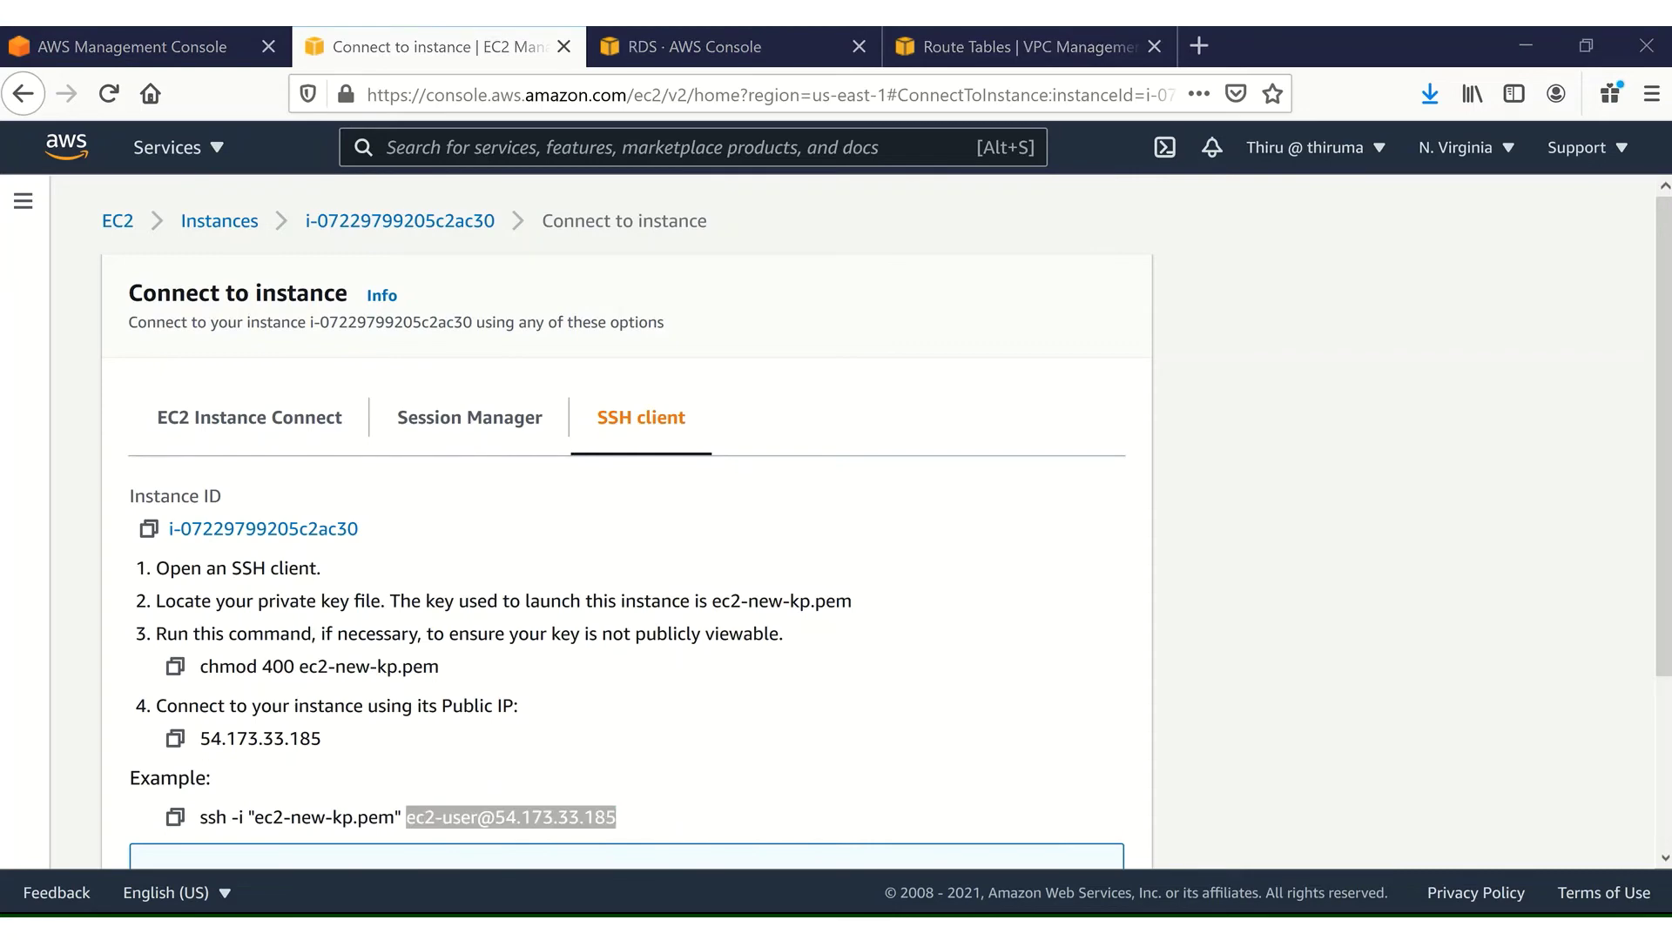
drag(0, 182, 577, 183)
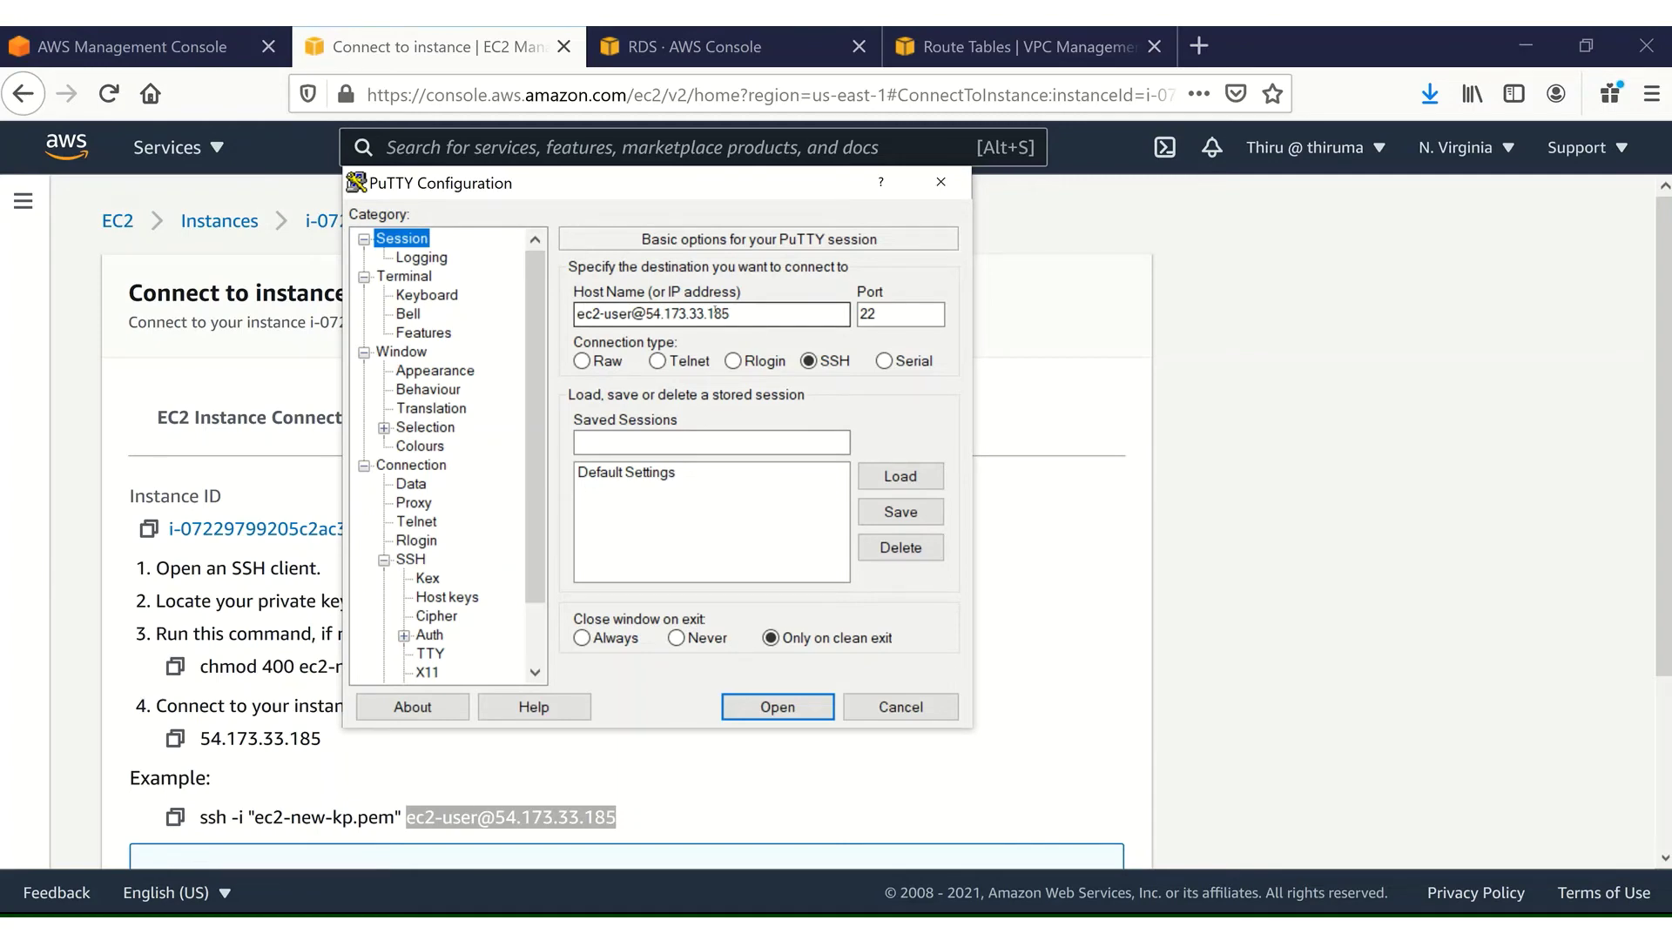
click(754, 709)
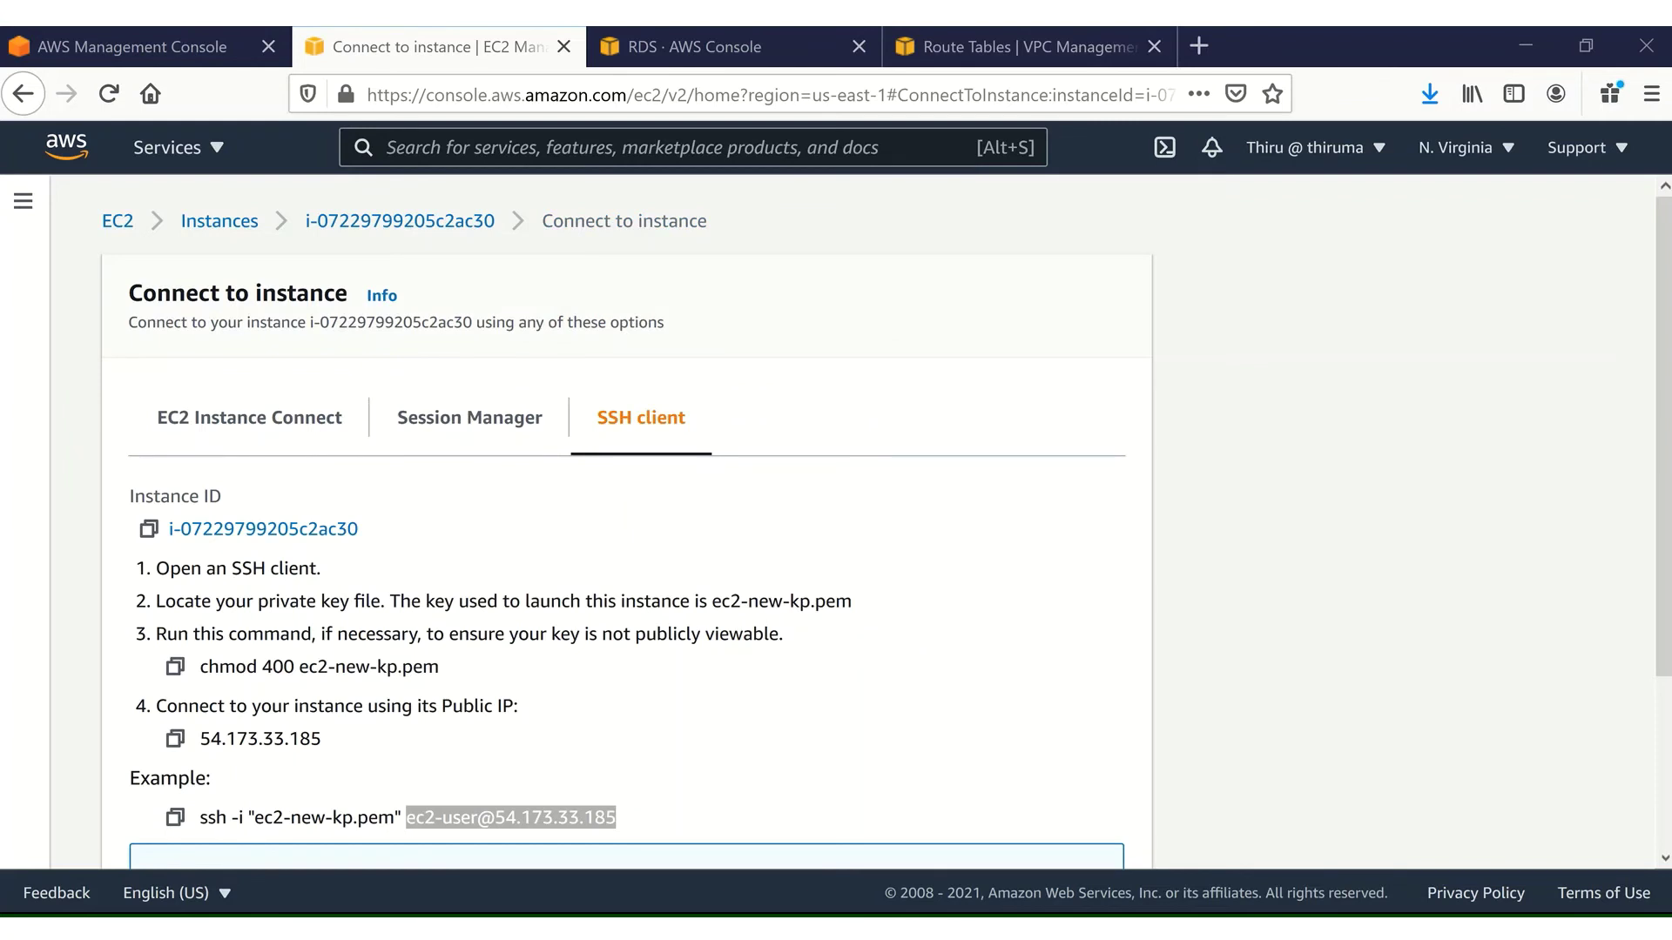
drag(0, 159, 415, 160)
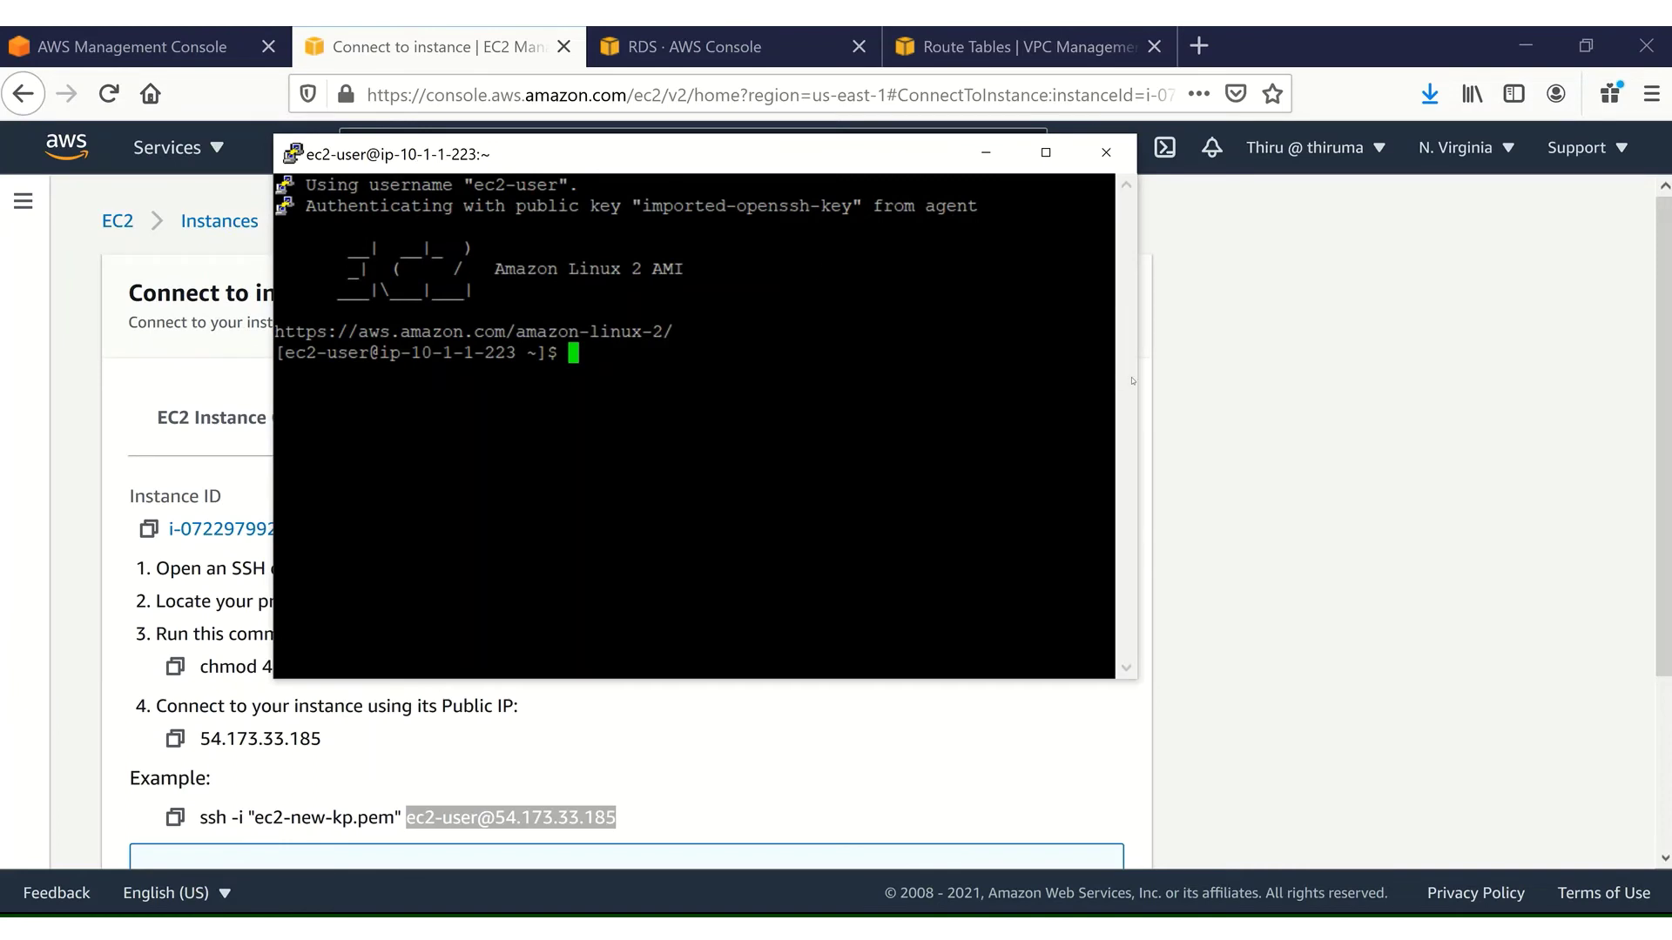
drag(1136, 380, 1618, 398)
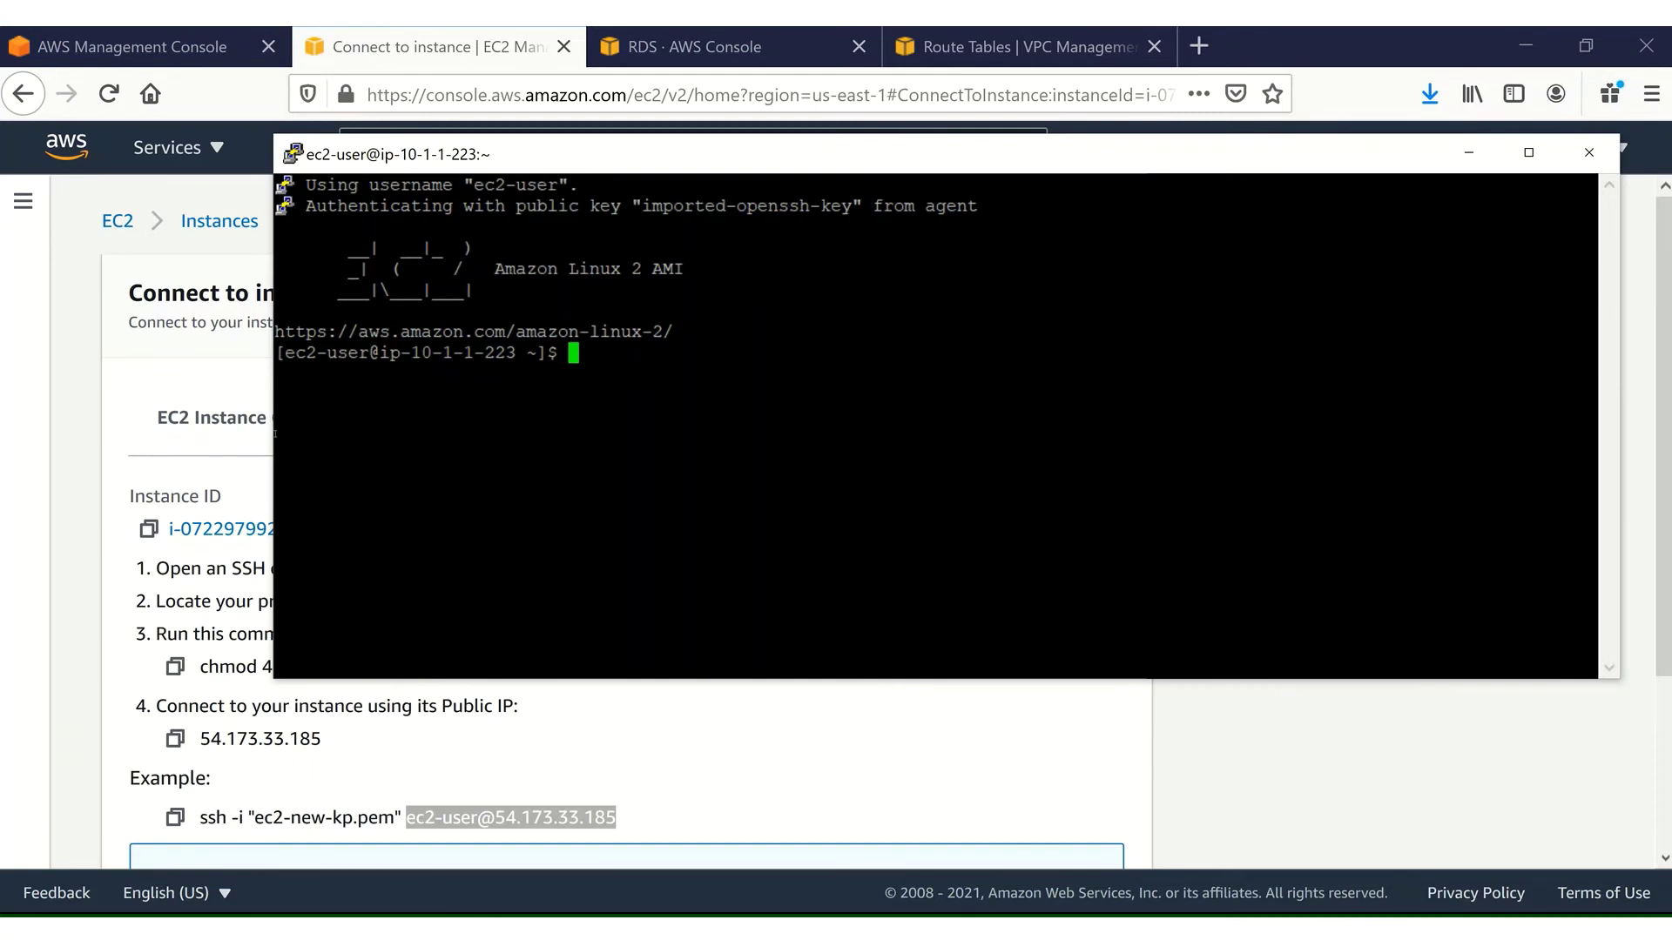
drag(268, 433, 46, 450)
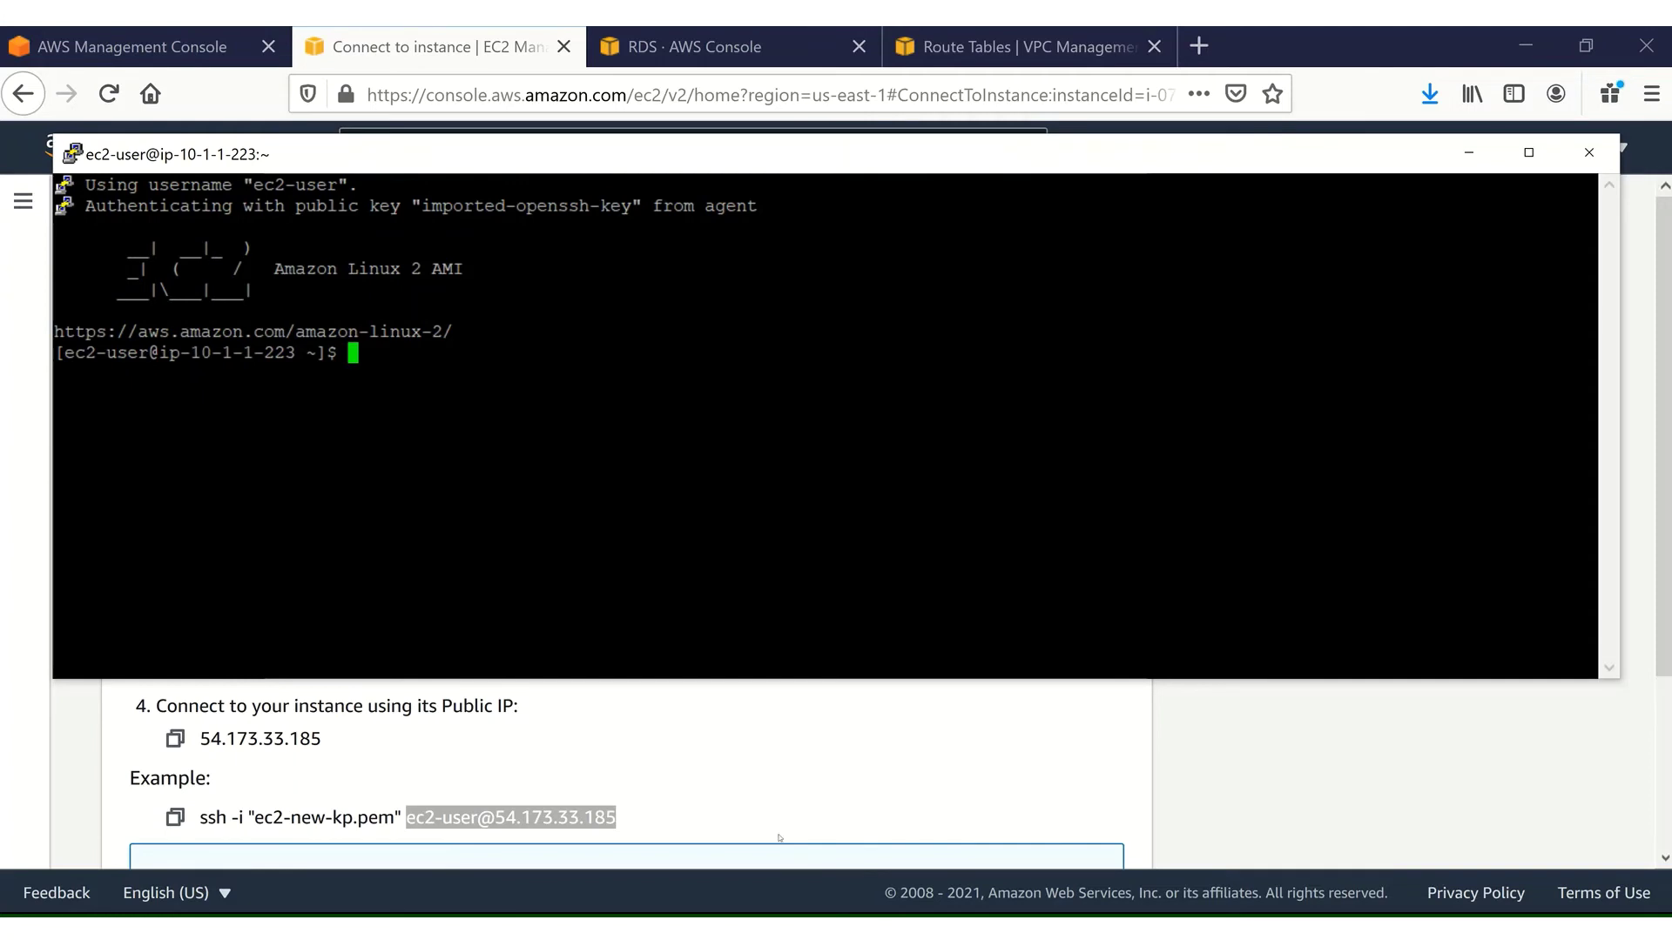
click(914, 750)
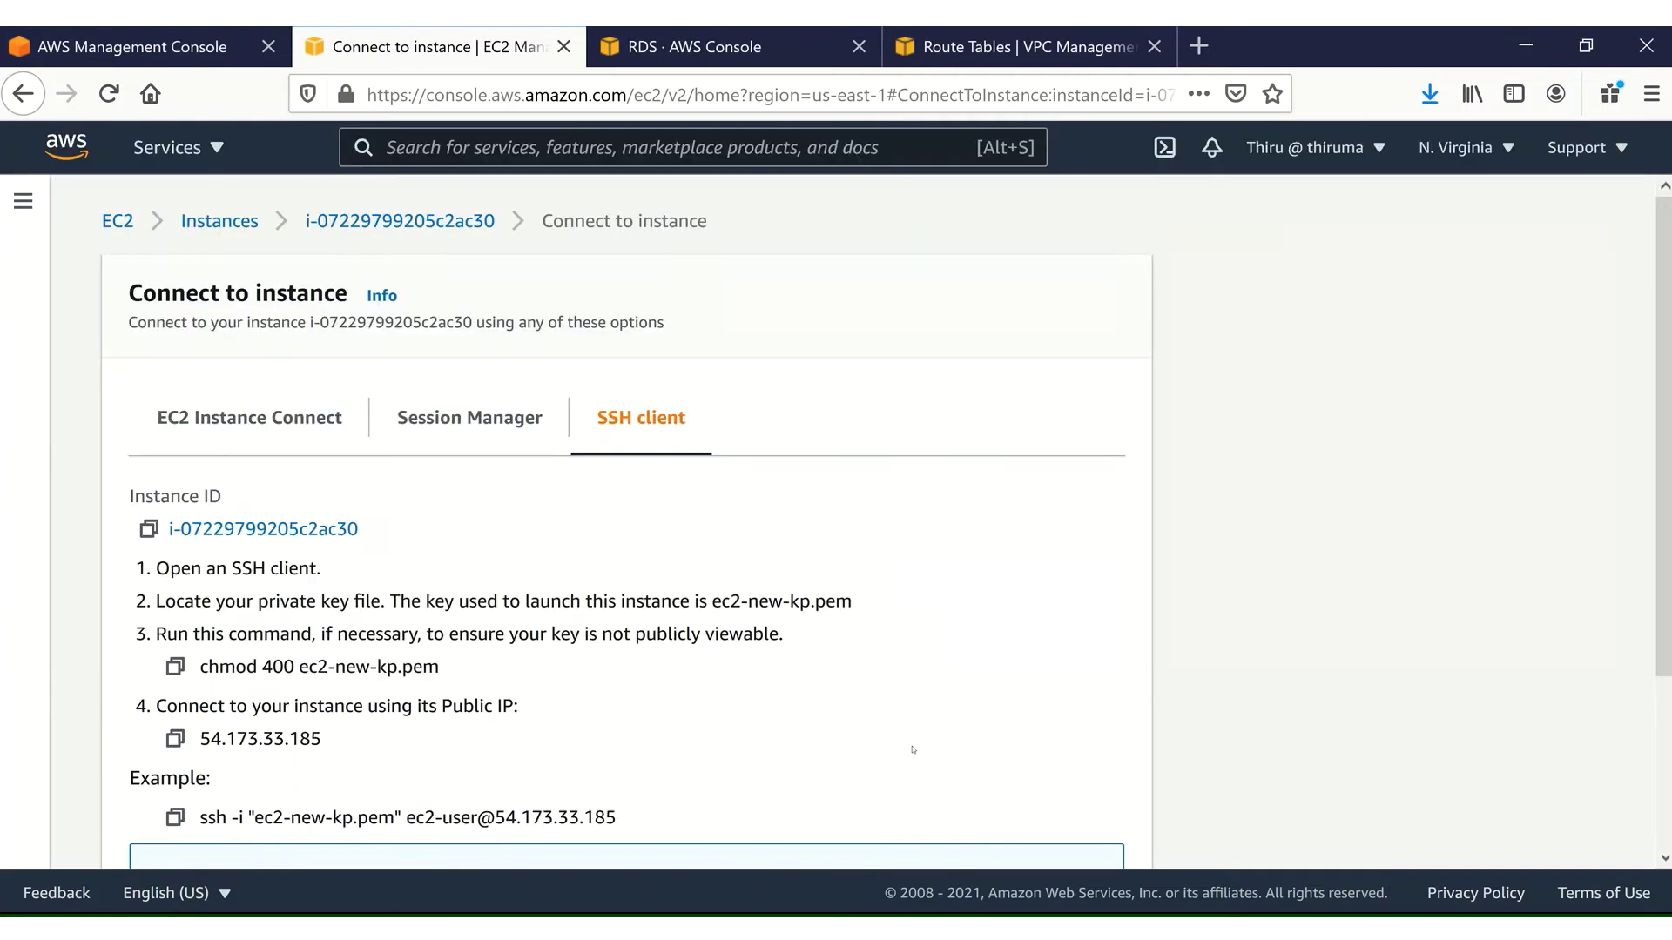
click(233, 224)
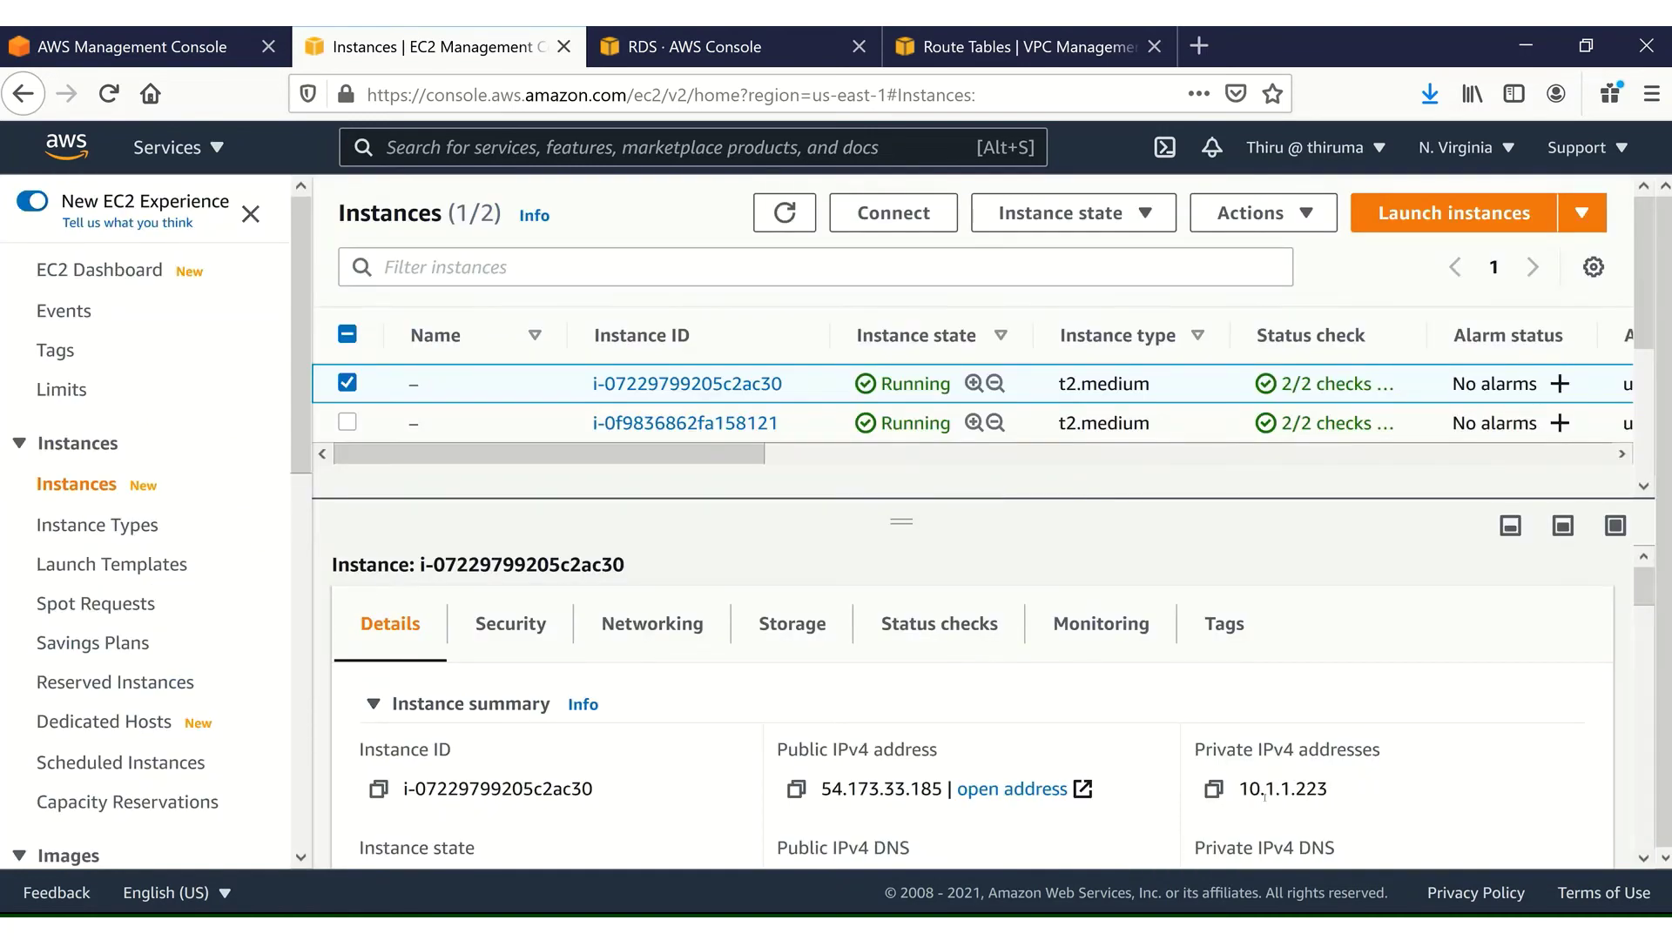
click(347, 384)
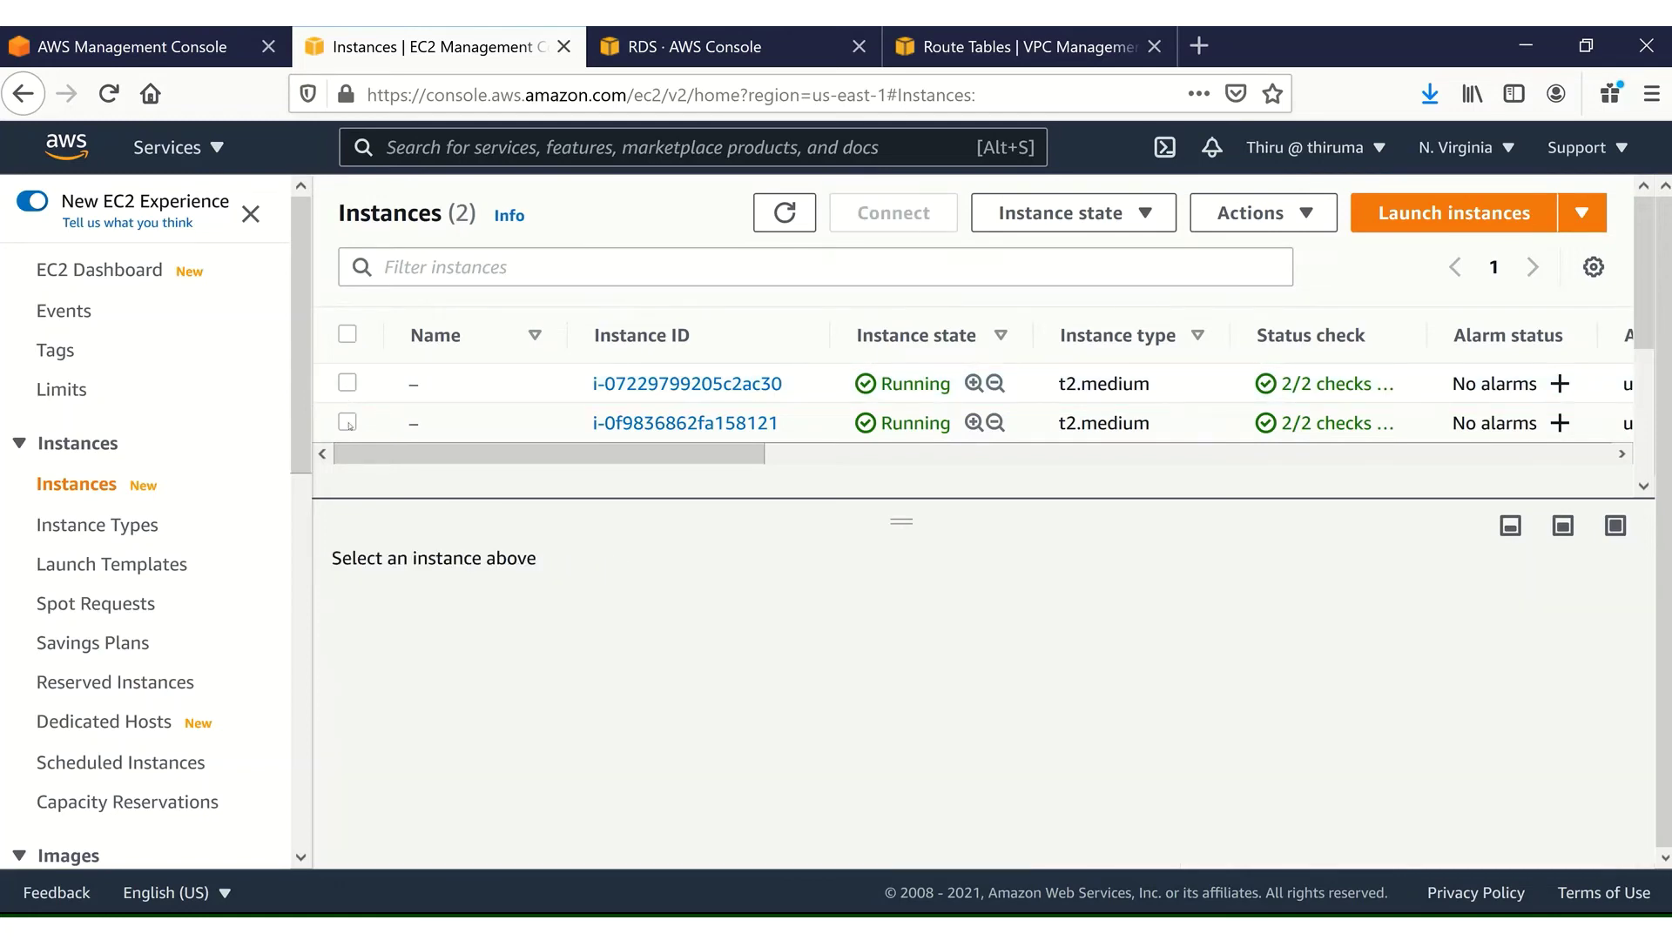
click(348, 424)
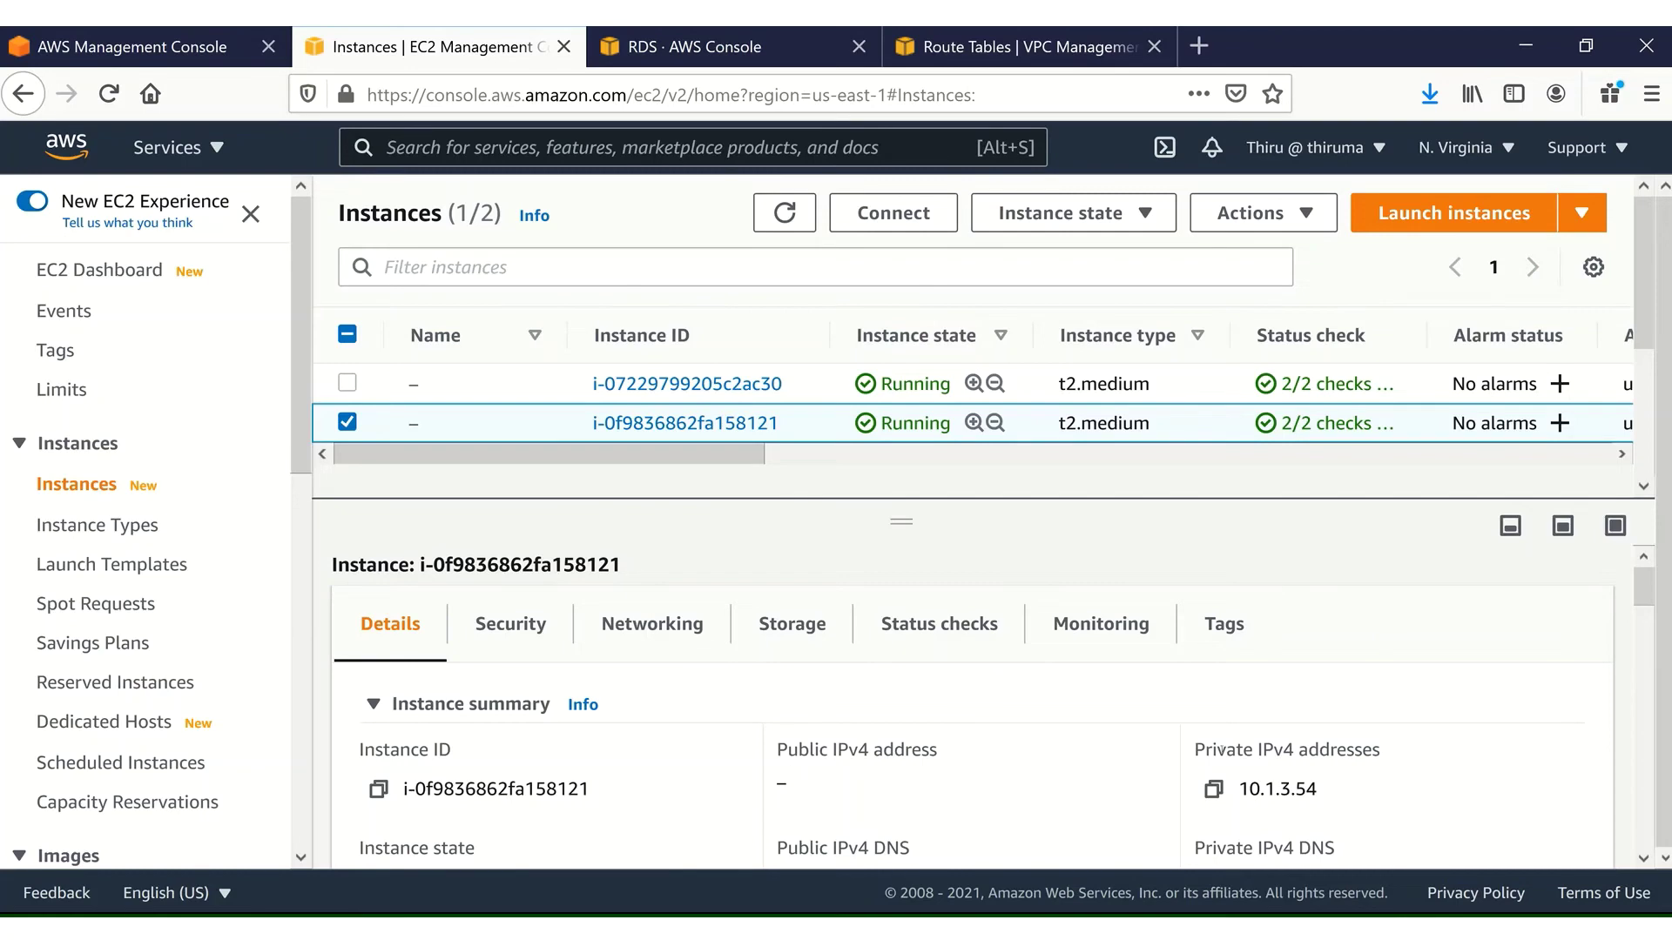
click(890, 219)
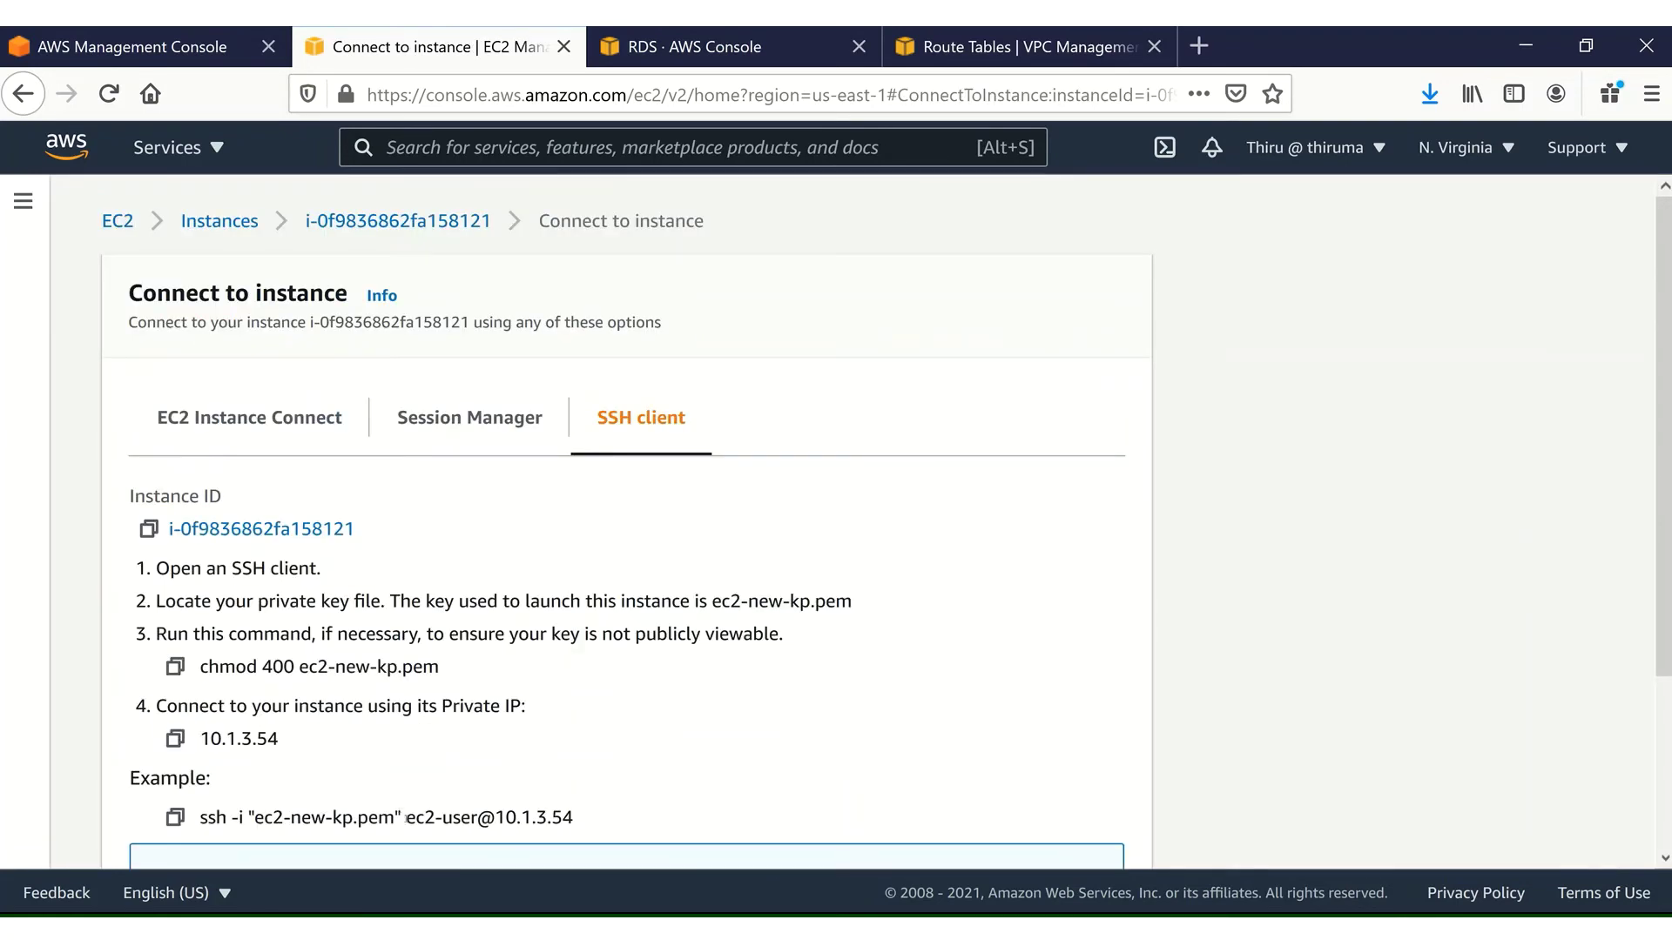
drag(406, 818, 581, 819)
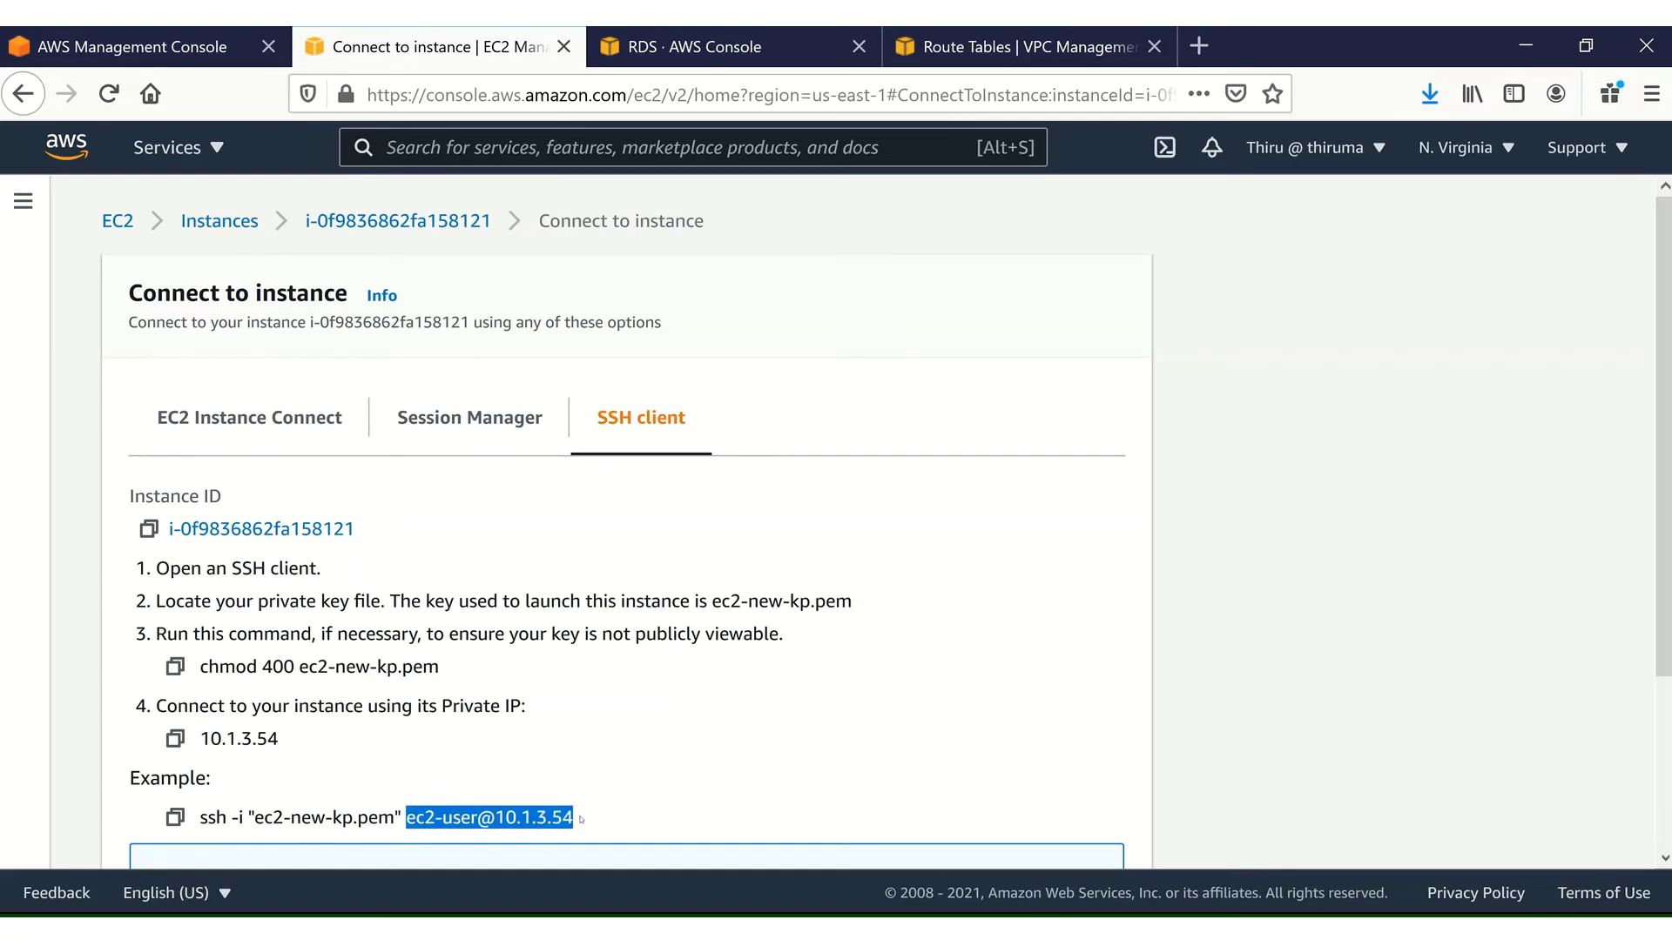
right_click(548, 558)
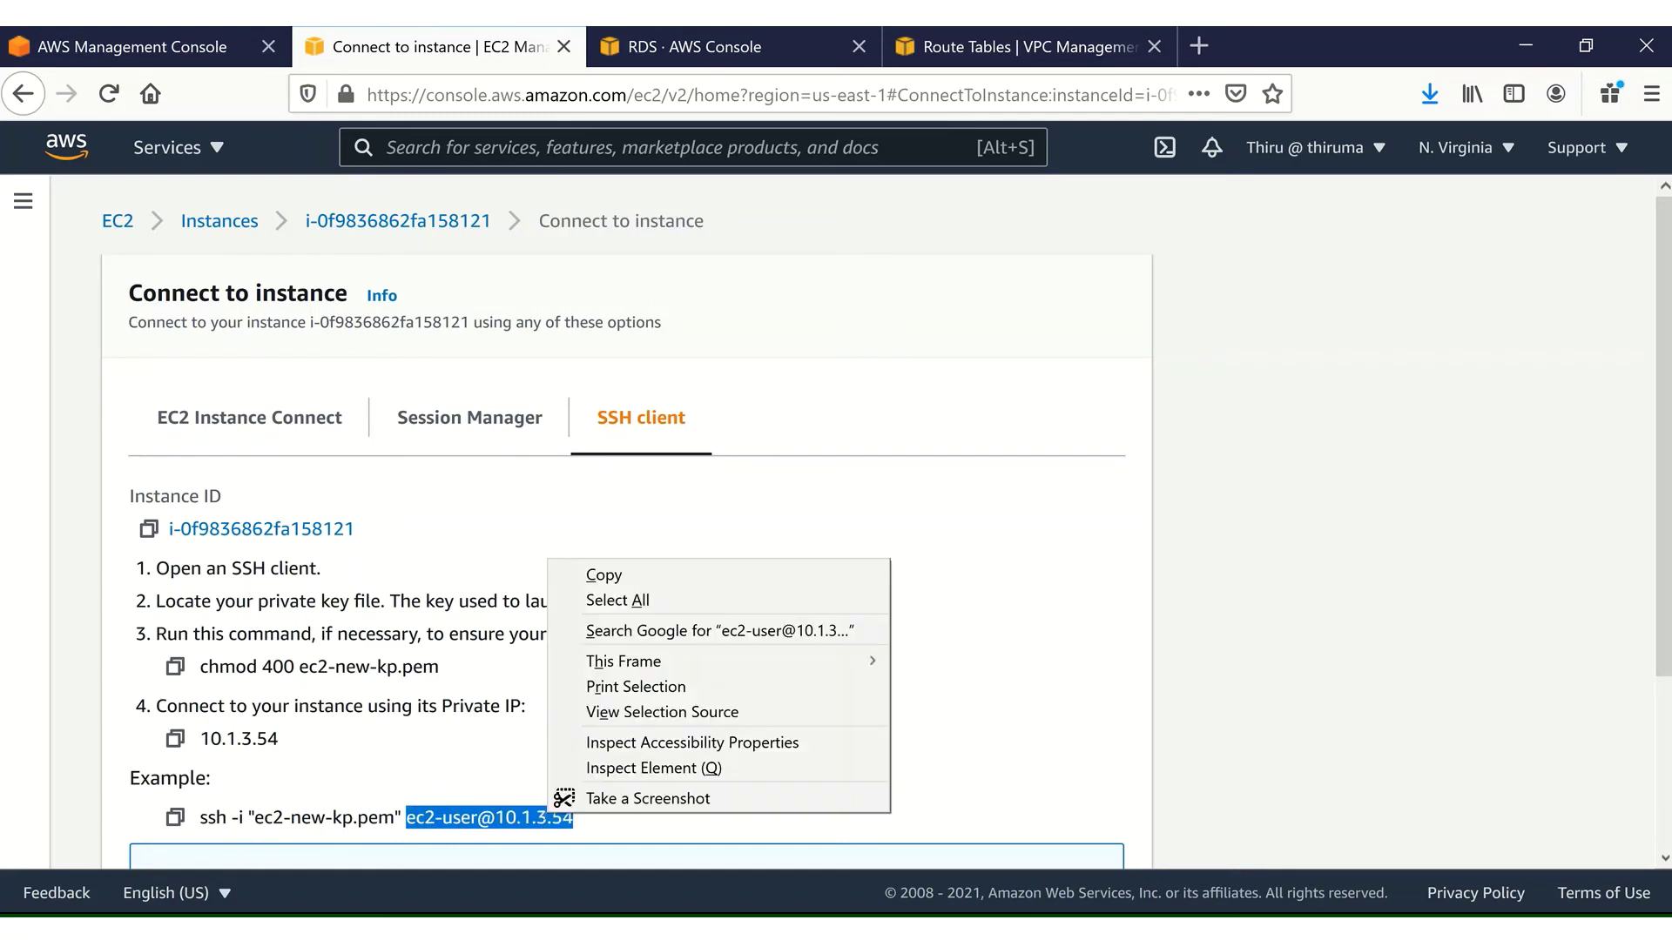
click(659, 572)
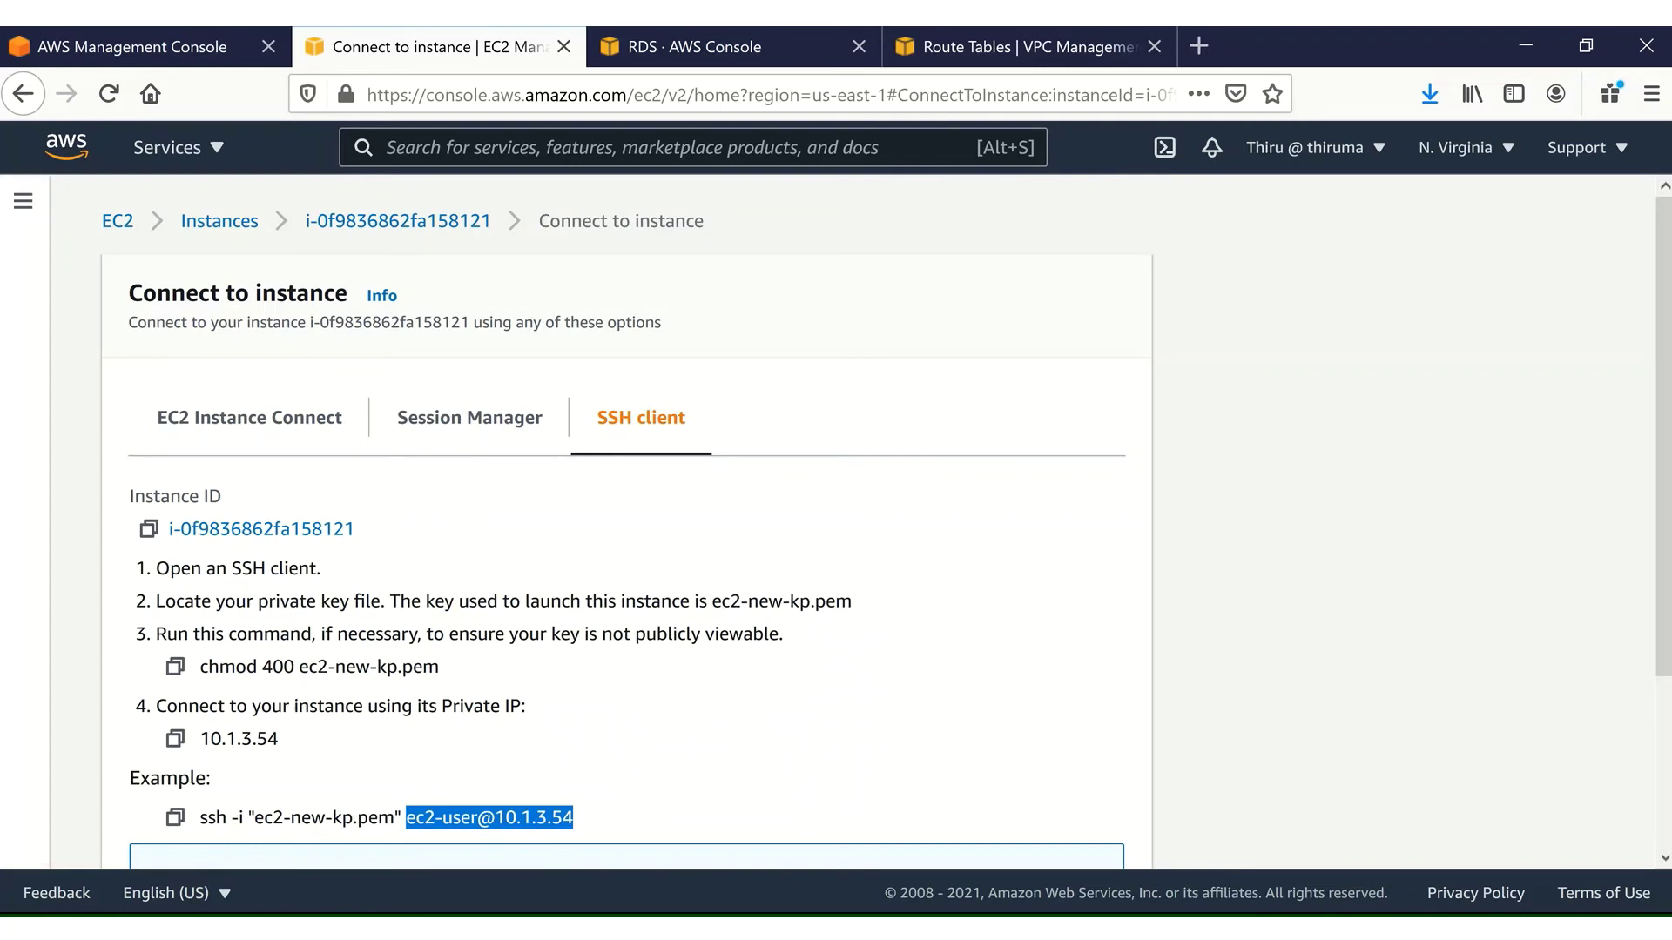
key(alt+Tab)
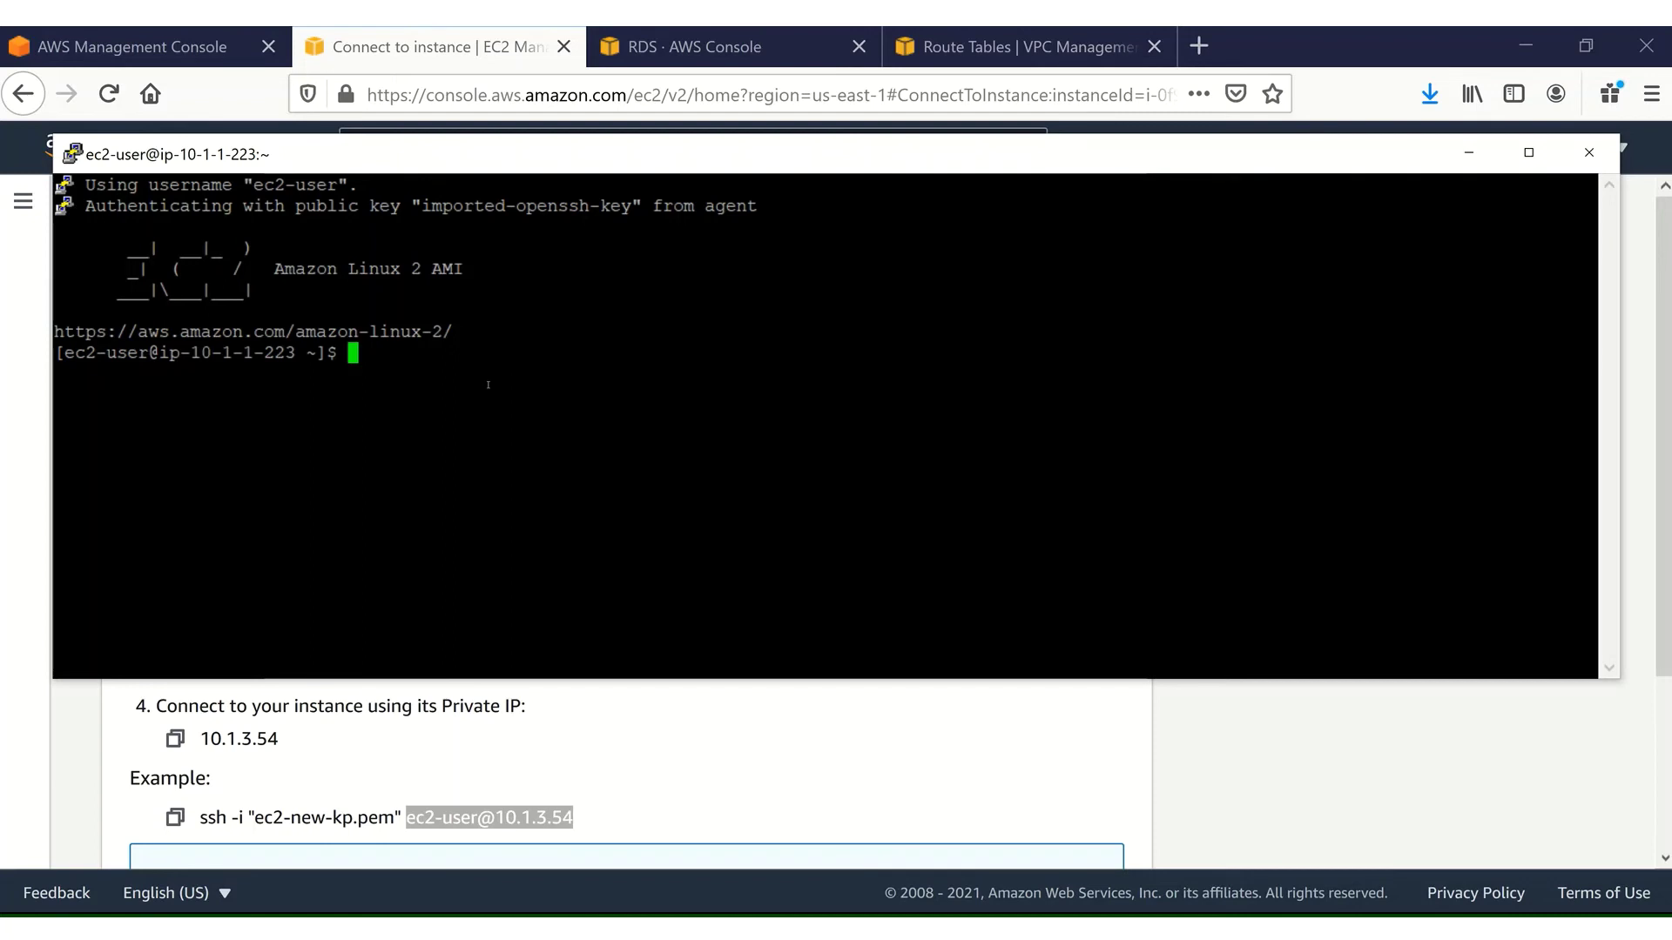
text(ssh)
right_click(488, 385)
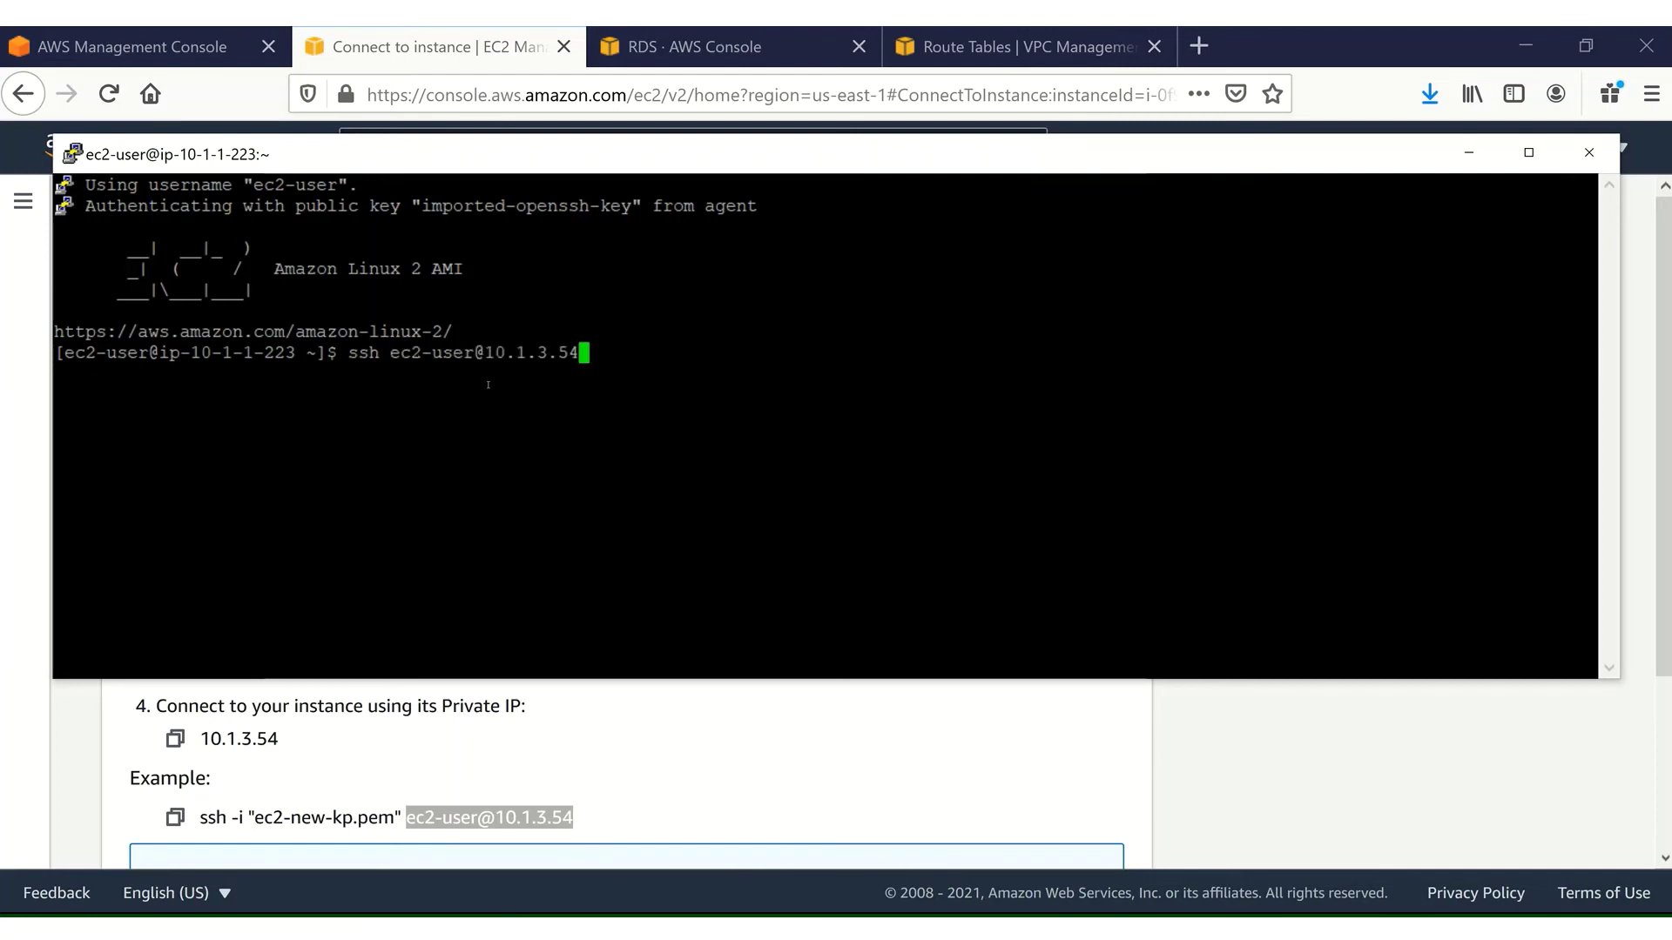
key(Return)
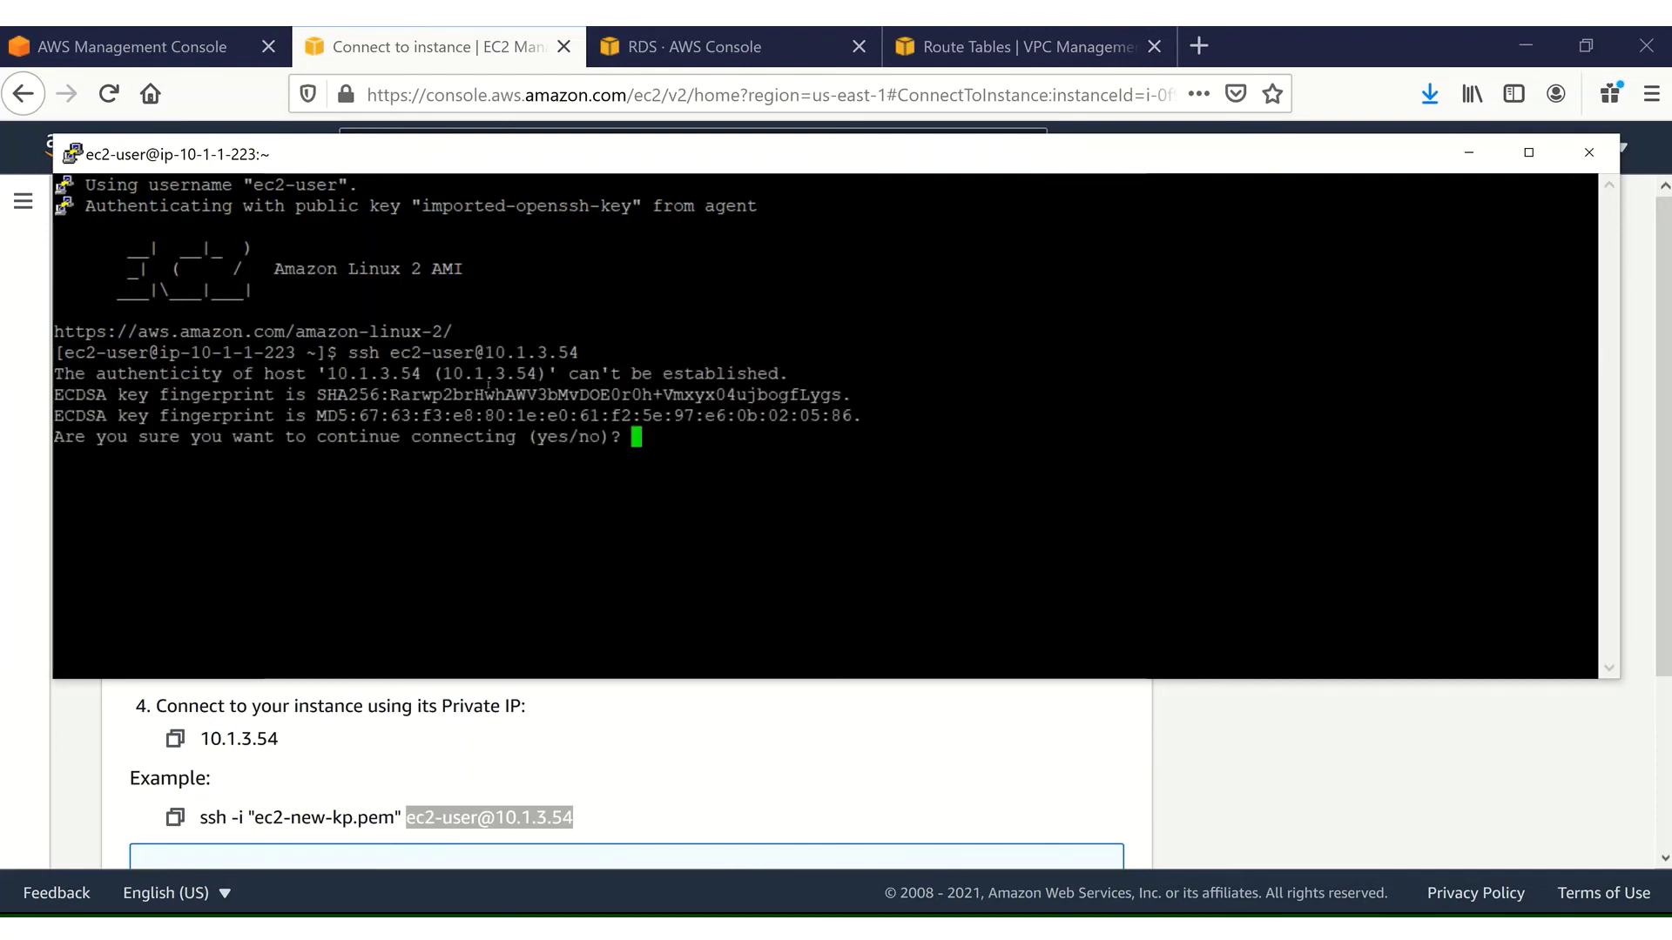
text(yes)
key(Return)
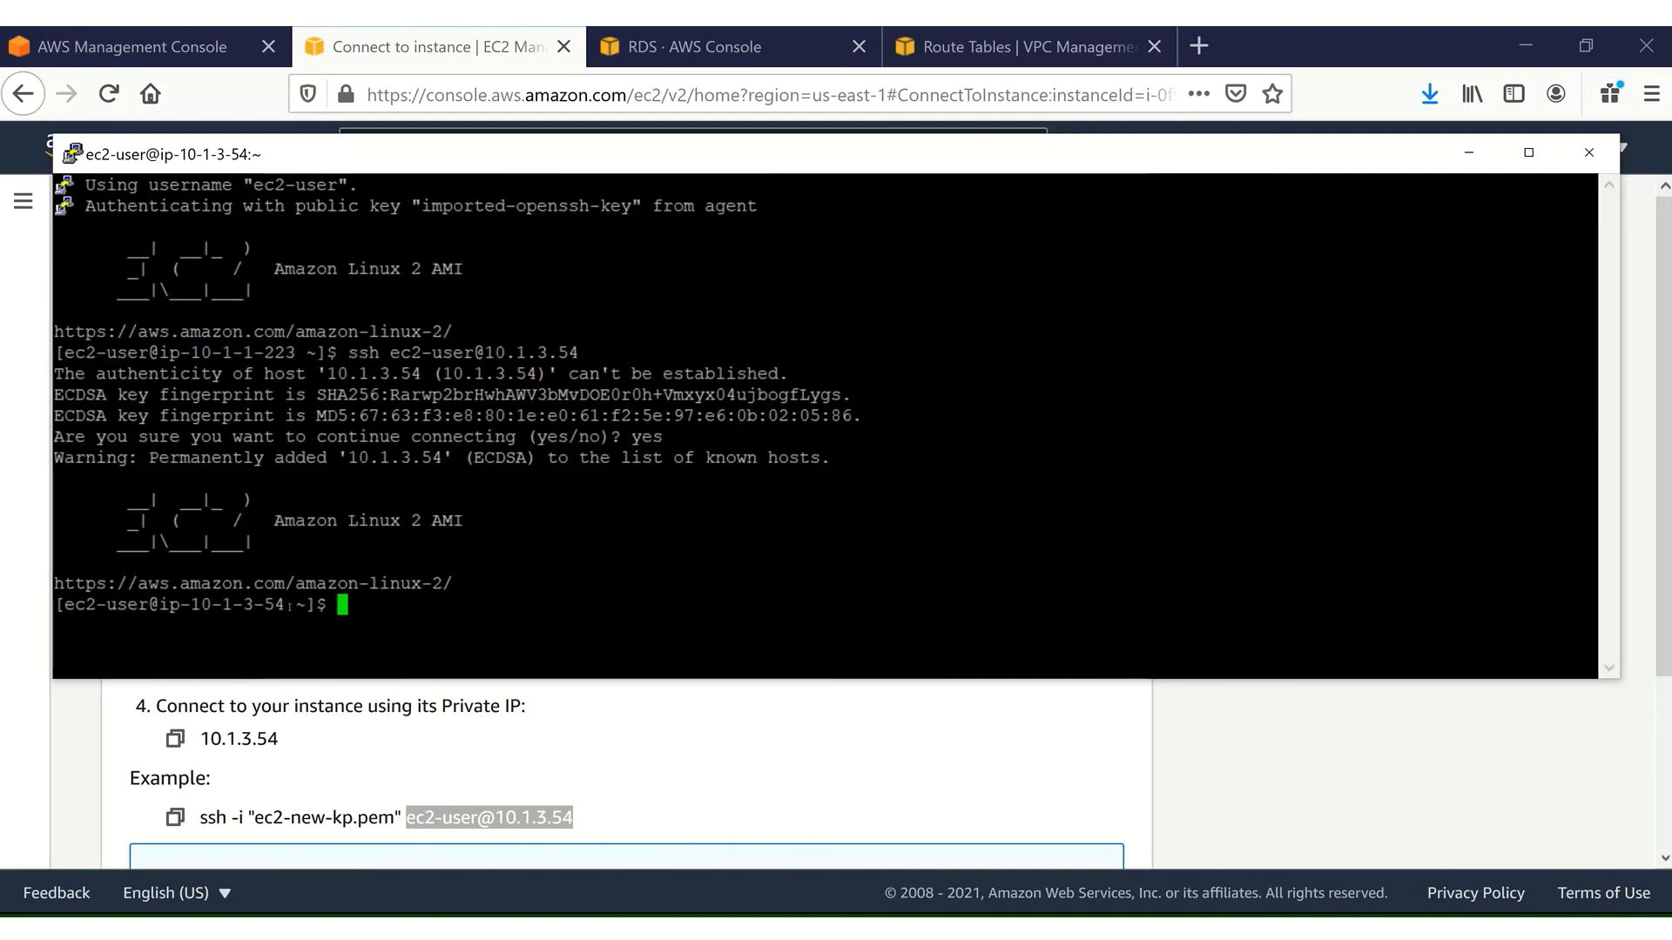
Switch to root with sudo su - and install the MySQL client with yum install mysql, approving the installation
text(sudo su -)
key(Return)
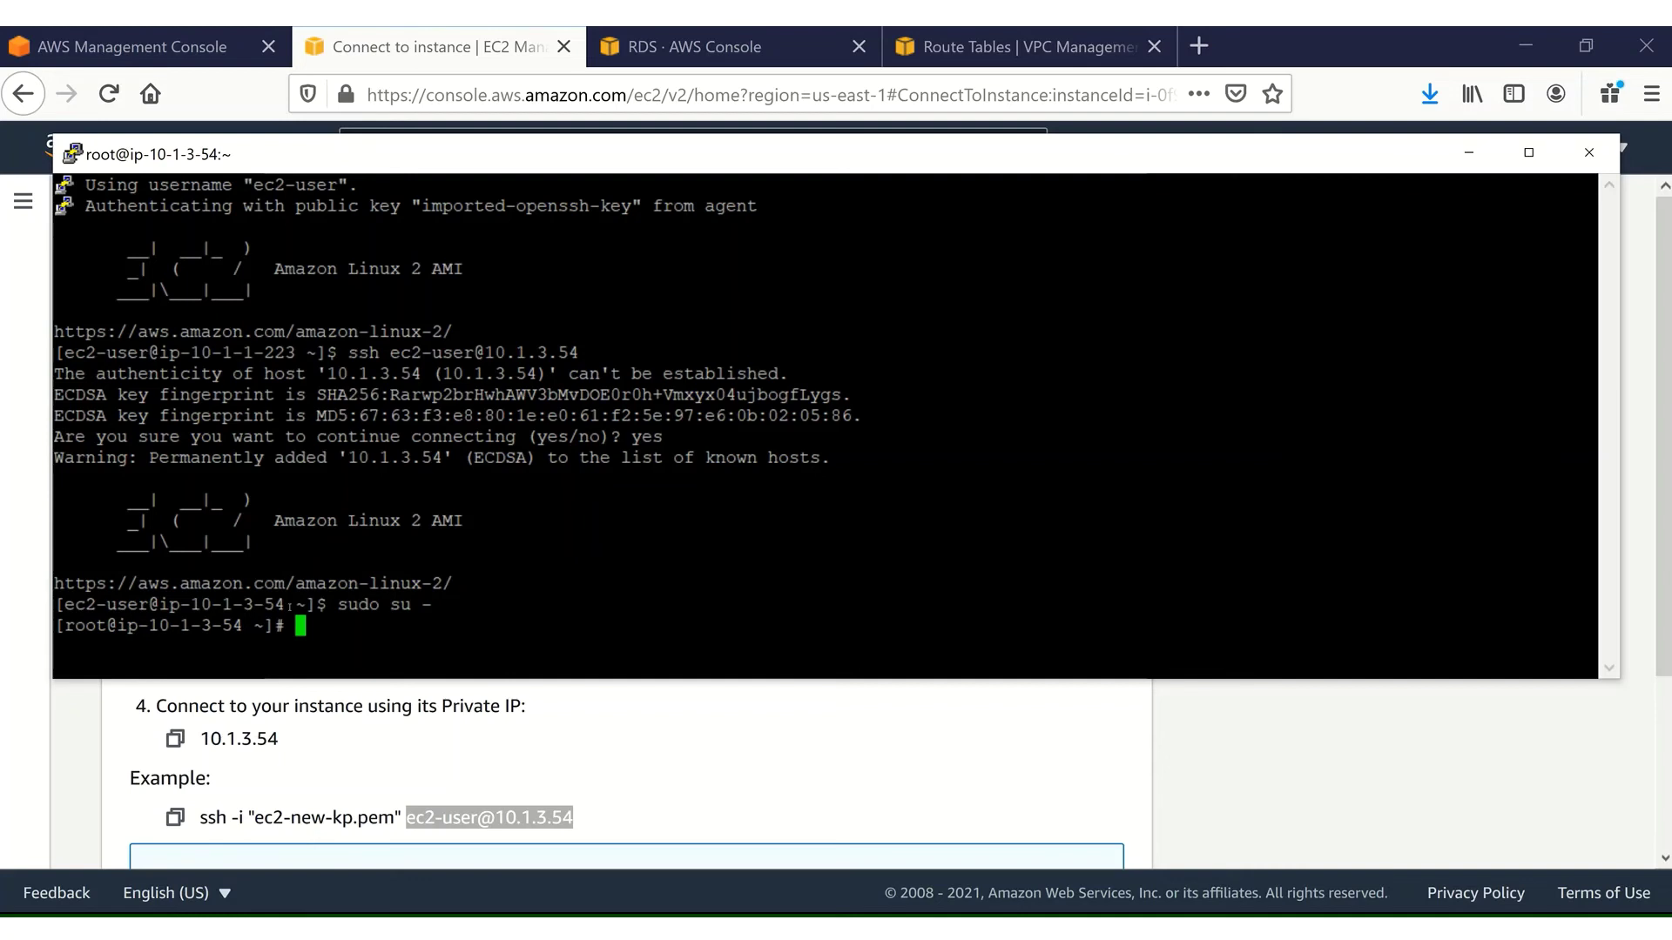
text(yum install mysql)
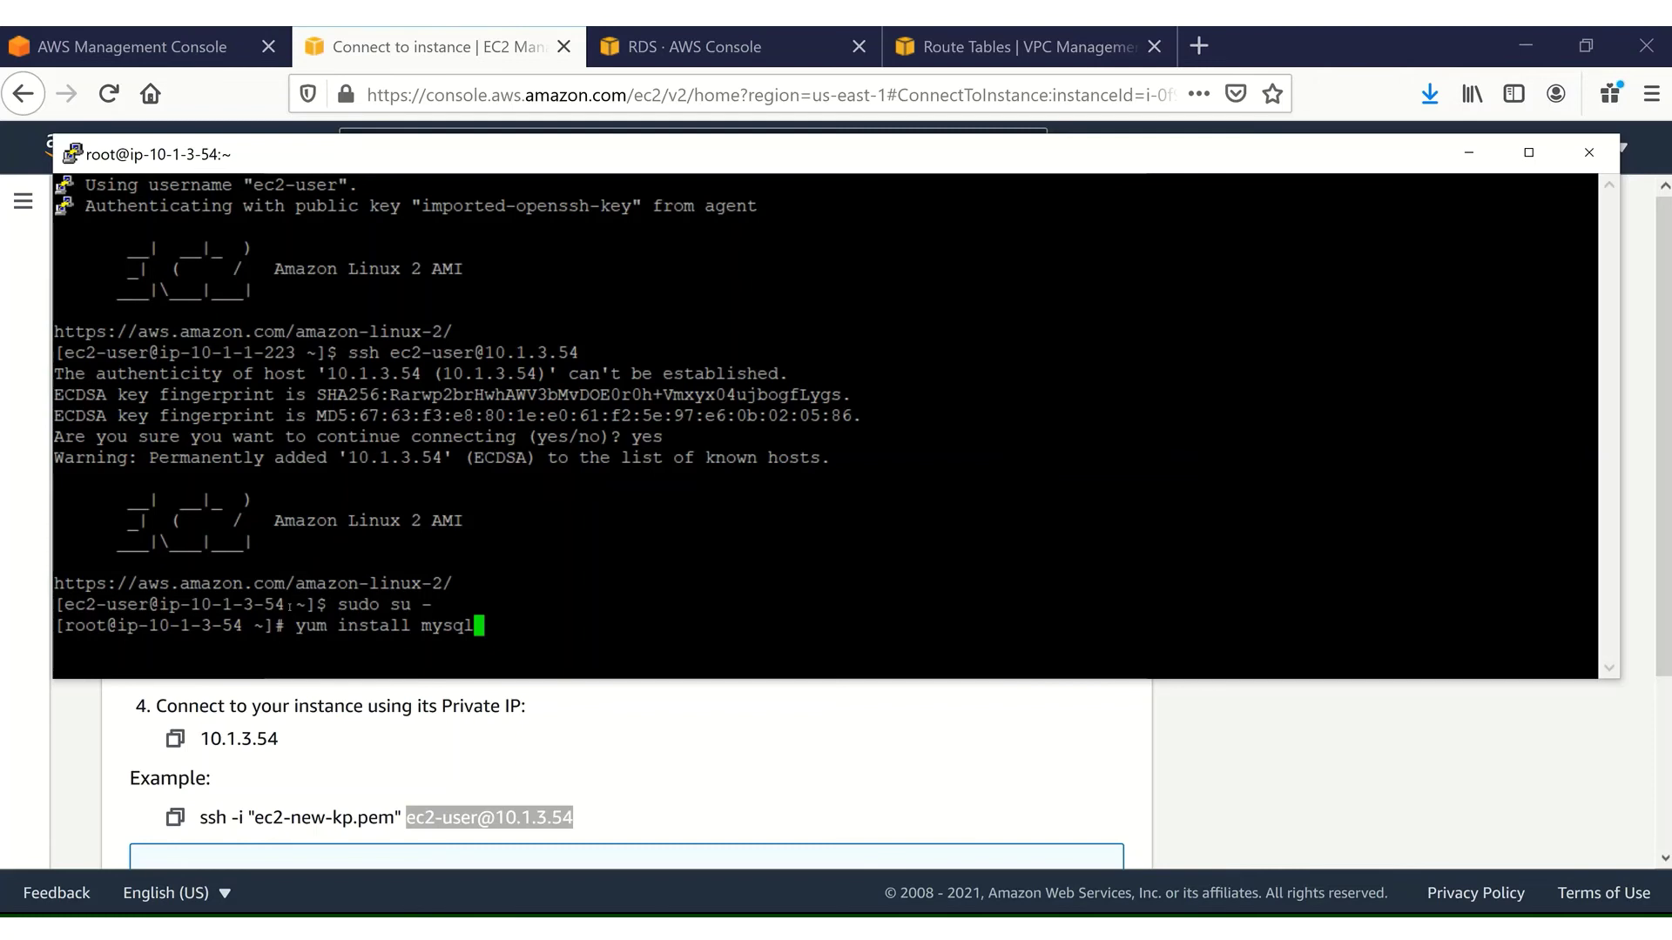
key(Return)
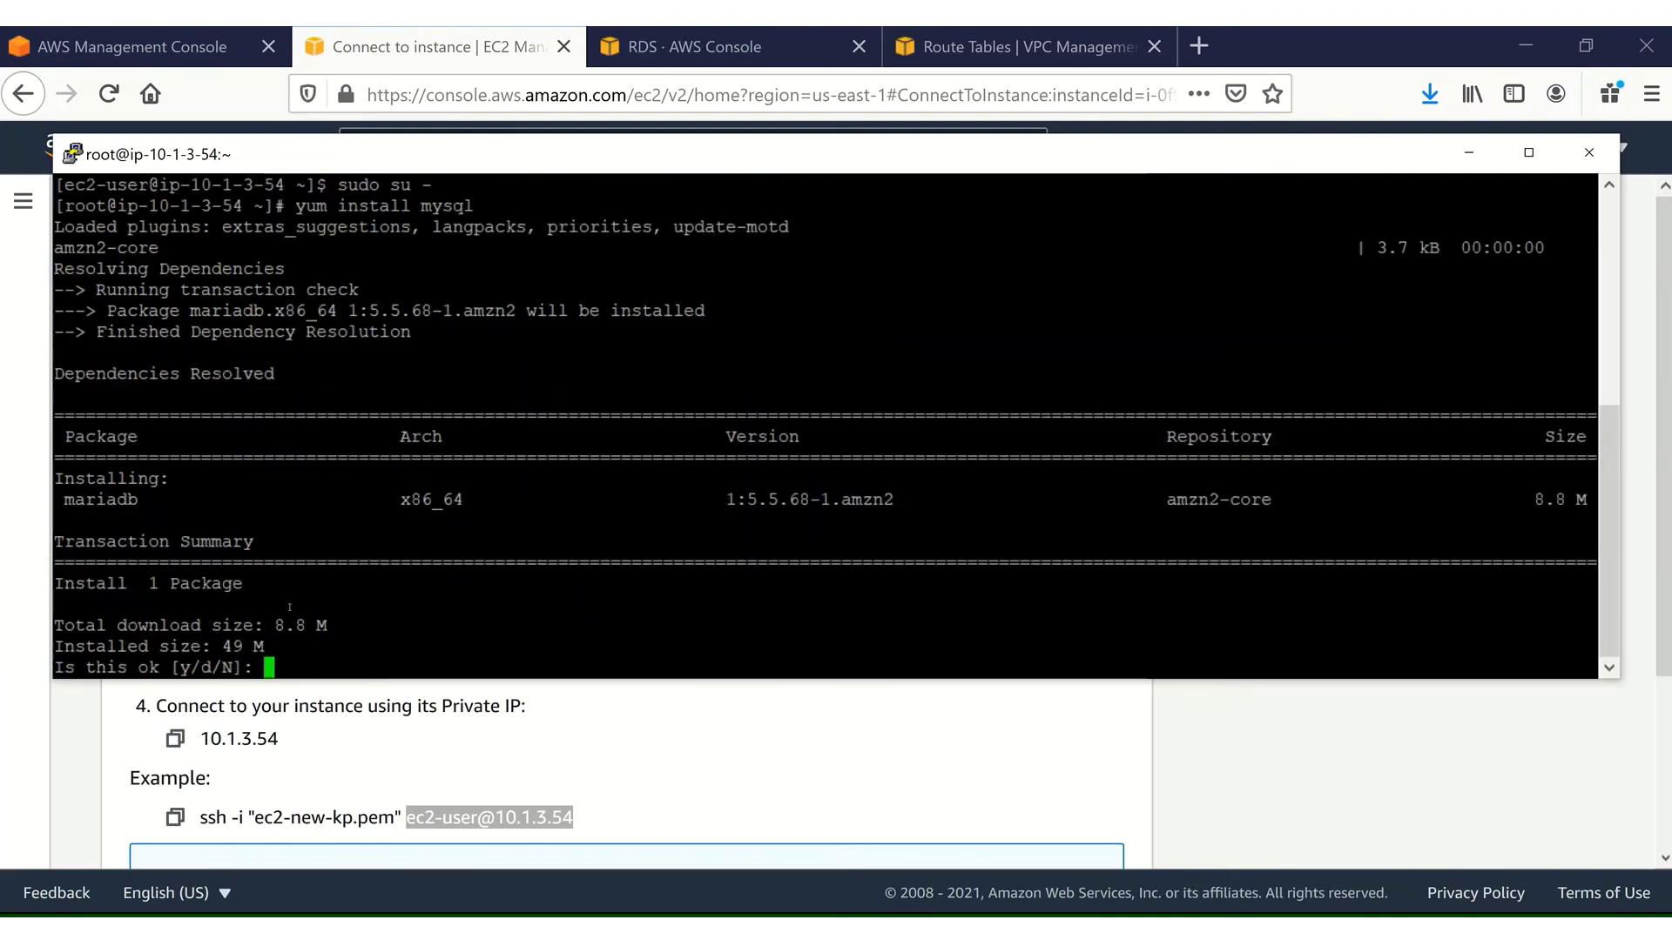
text(y)
key(Return)
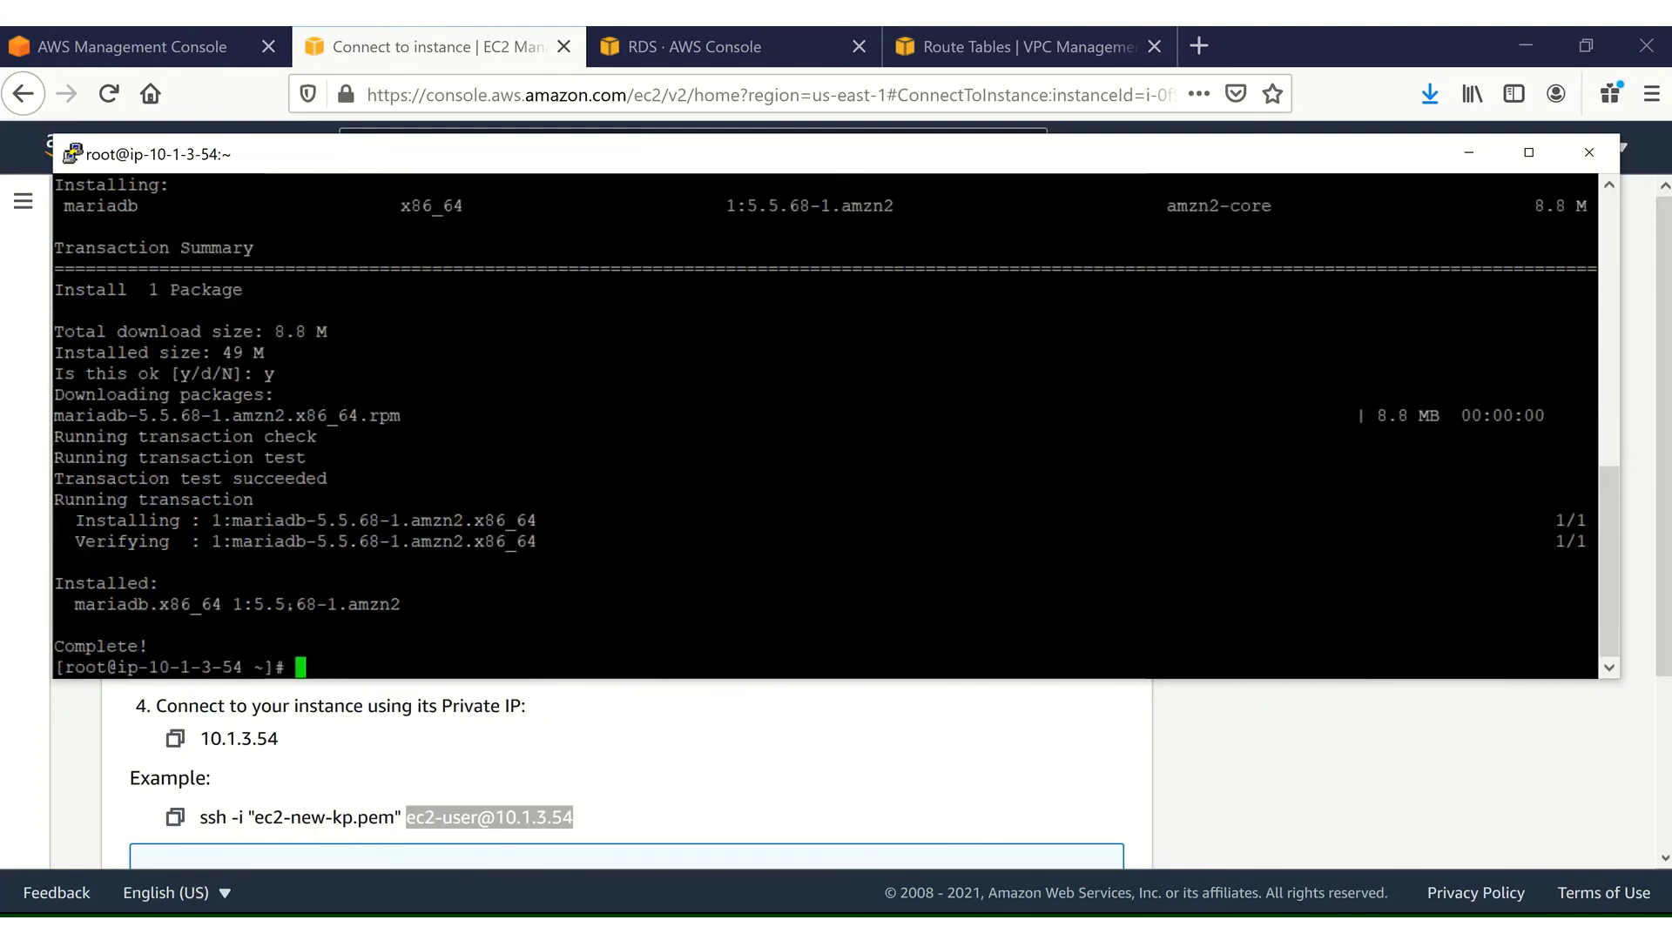
Try to connect with mysql -h, the copied my-mysql-db-1 endpoint and -P 3306 -u admin -p, enter the database password, and interrupt the attempt
text(mysql -h)
click(664, 54)
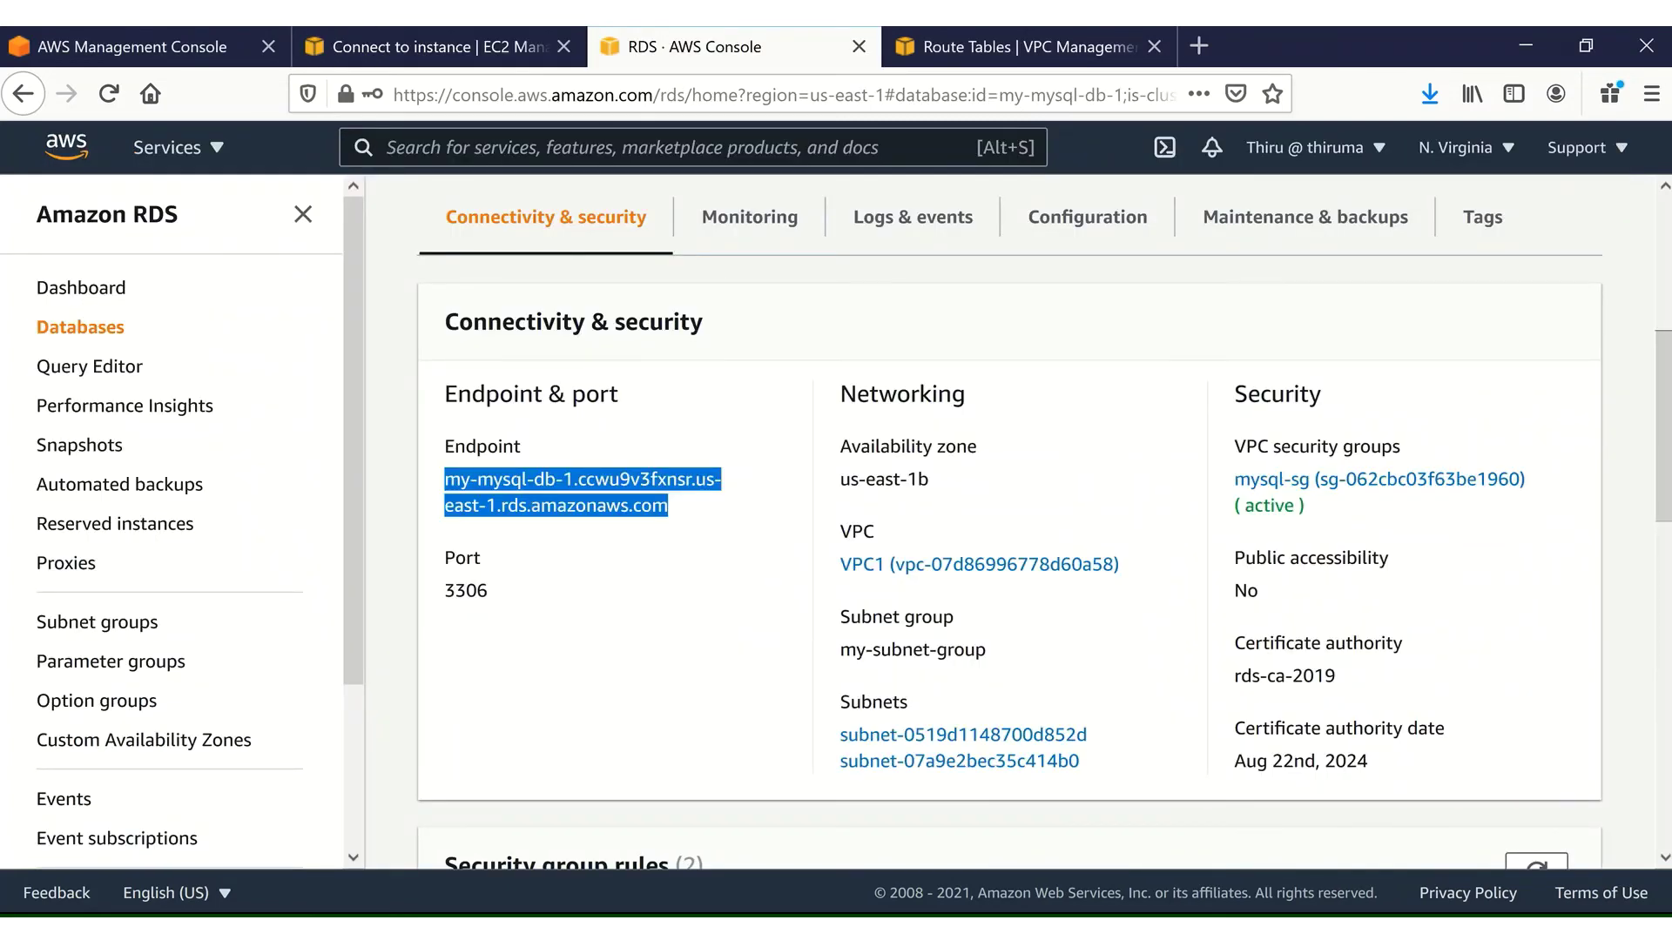
right_click(520, 486)
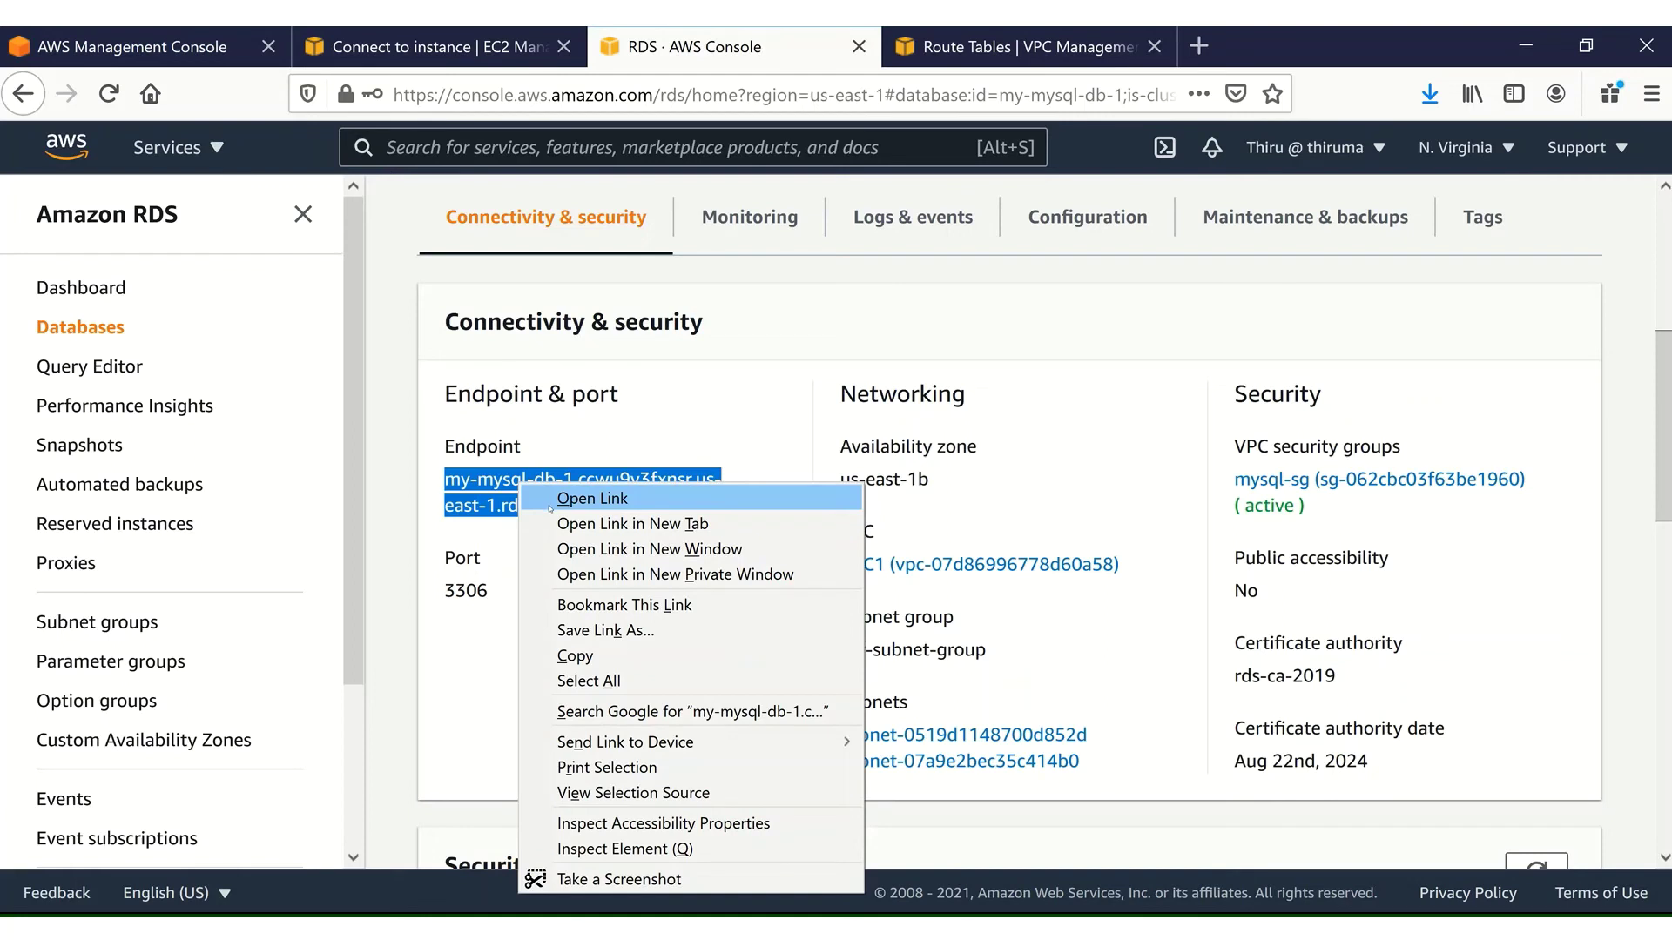
click(574, 658)
key(alt+Tab)
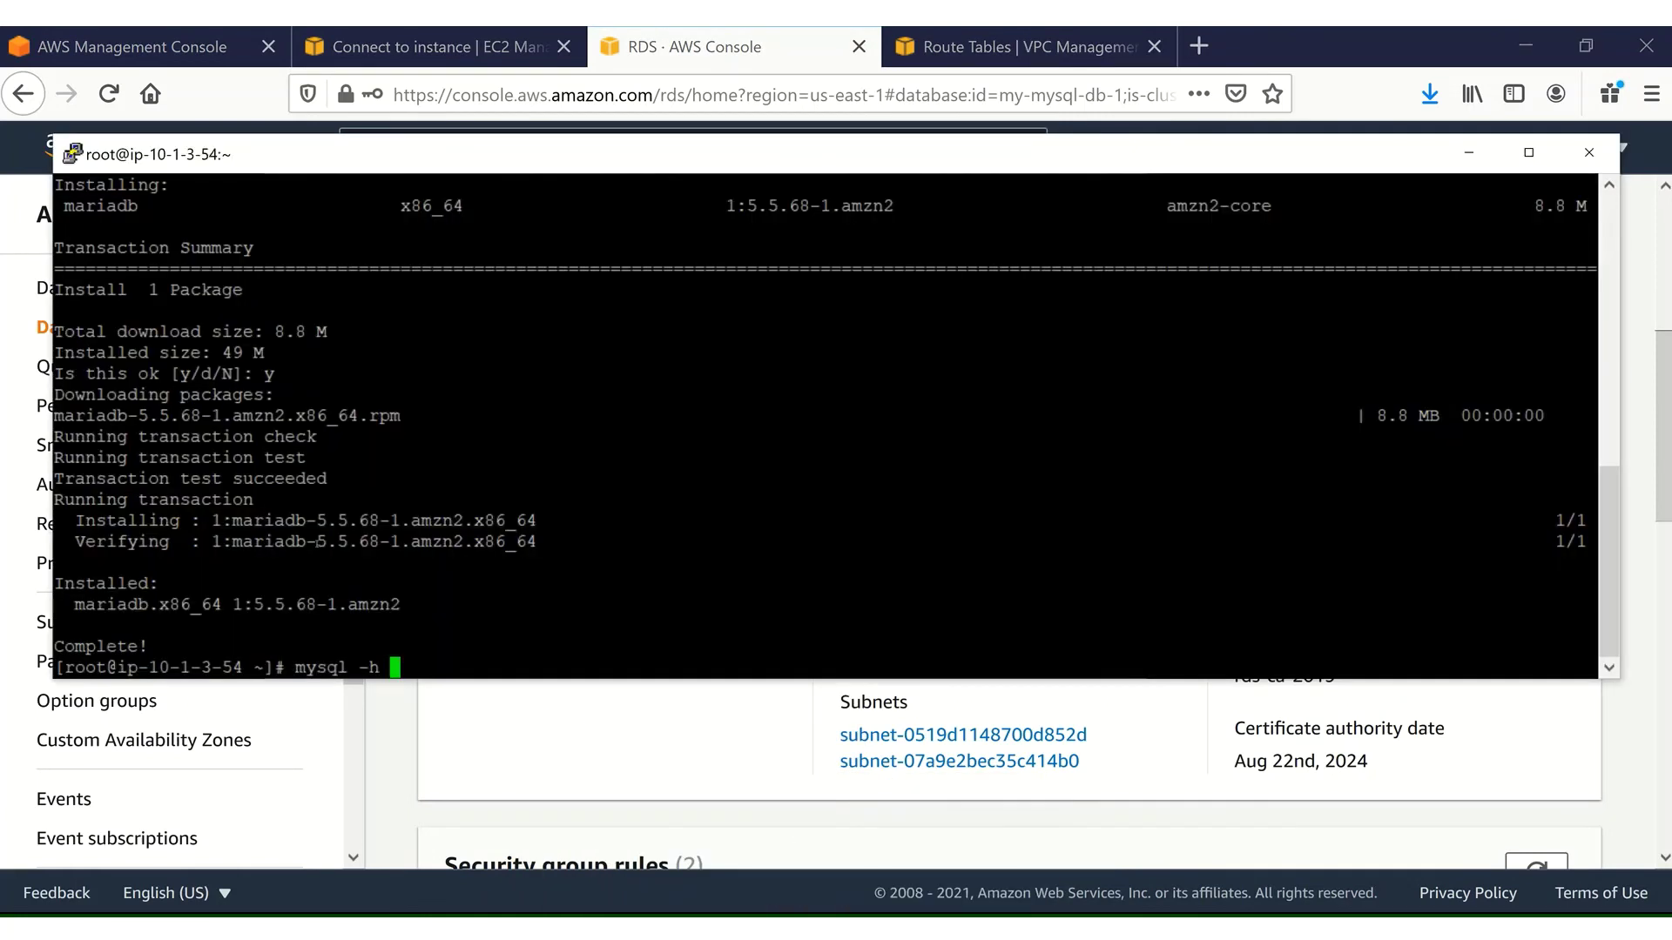
text(mysql -h)
key(shift+Insert)
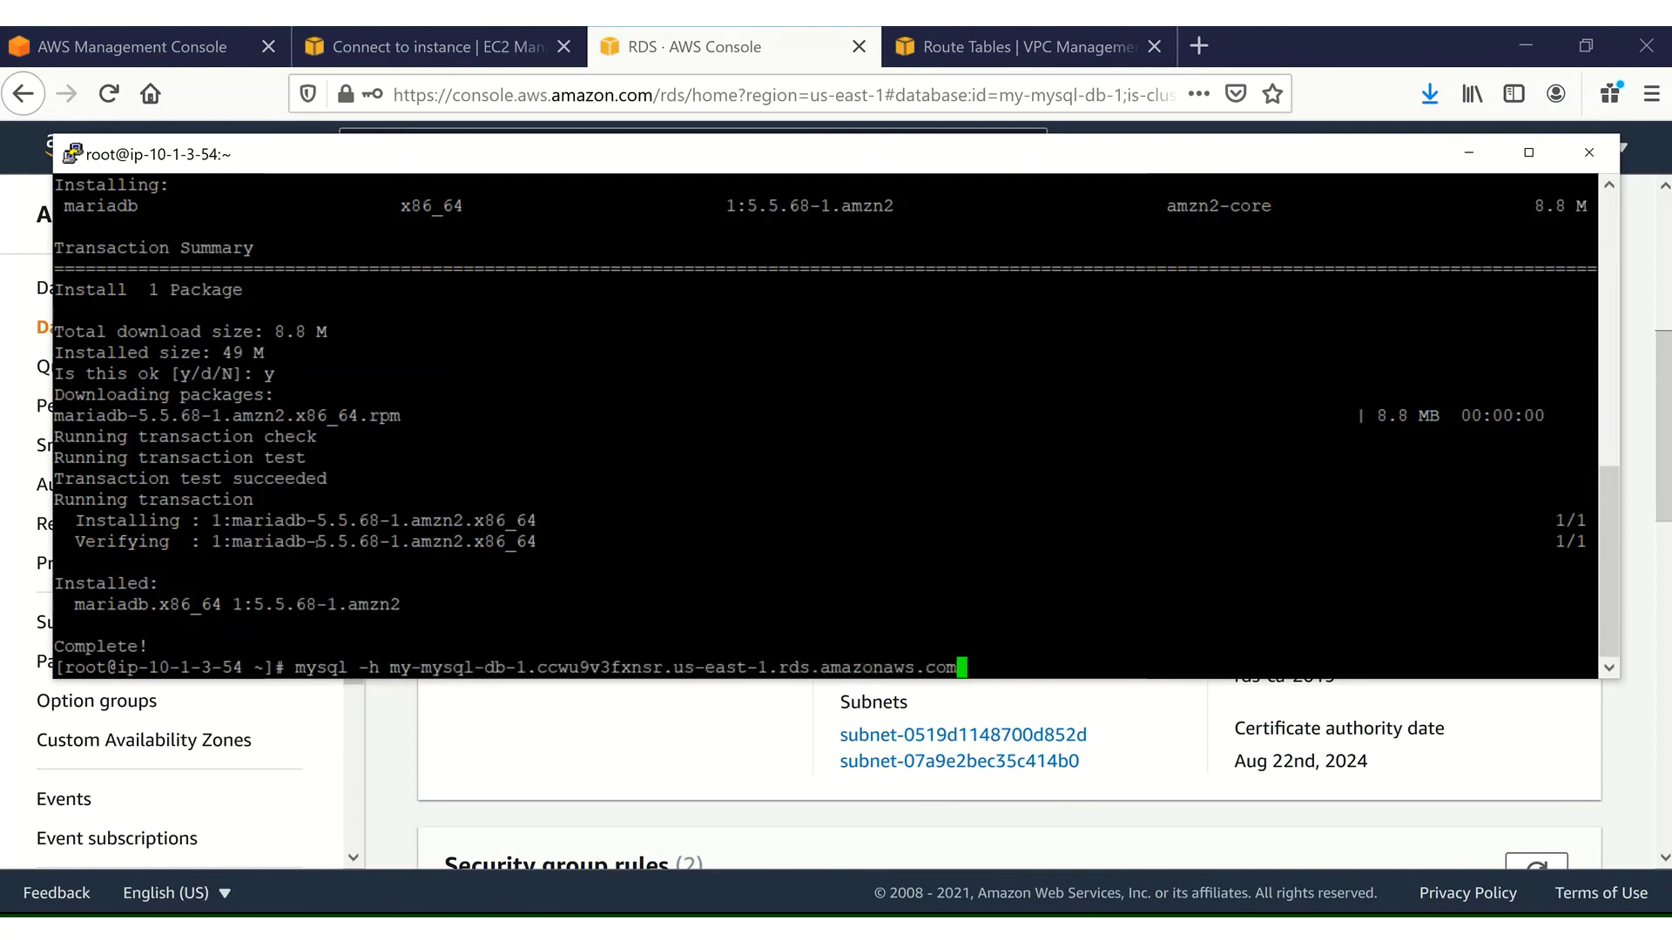
text(-P 3306 -u admin -p)
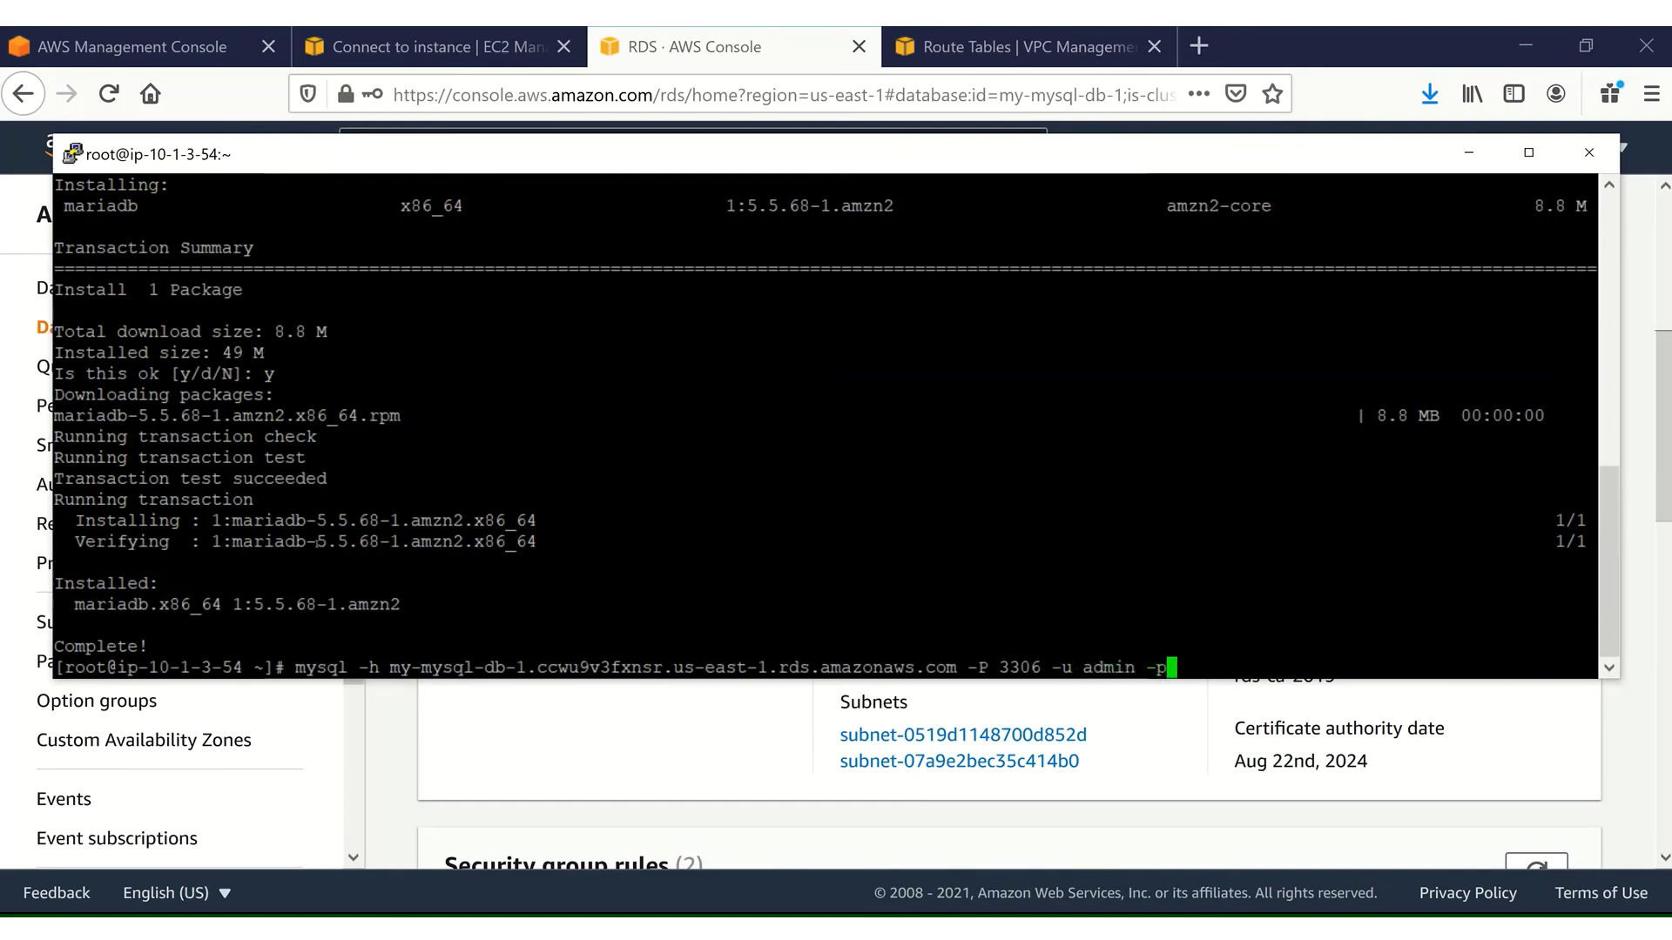
key(Return)
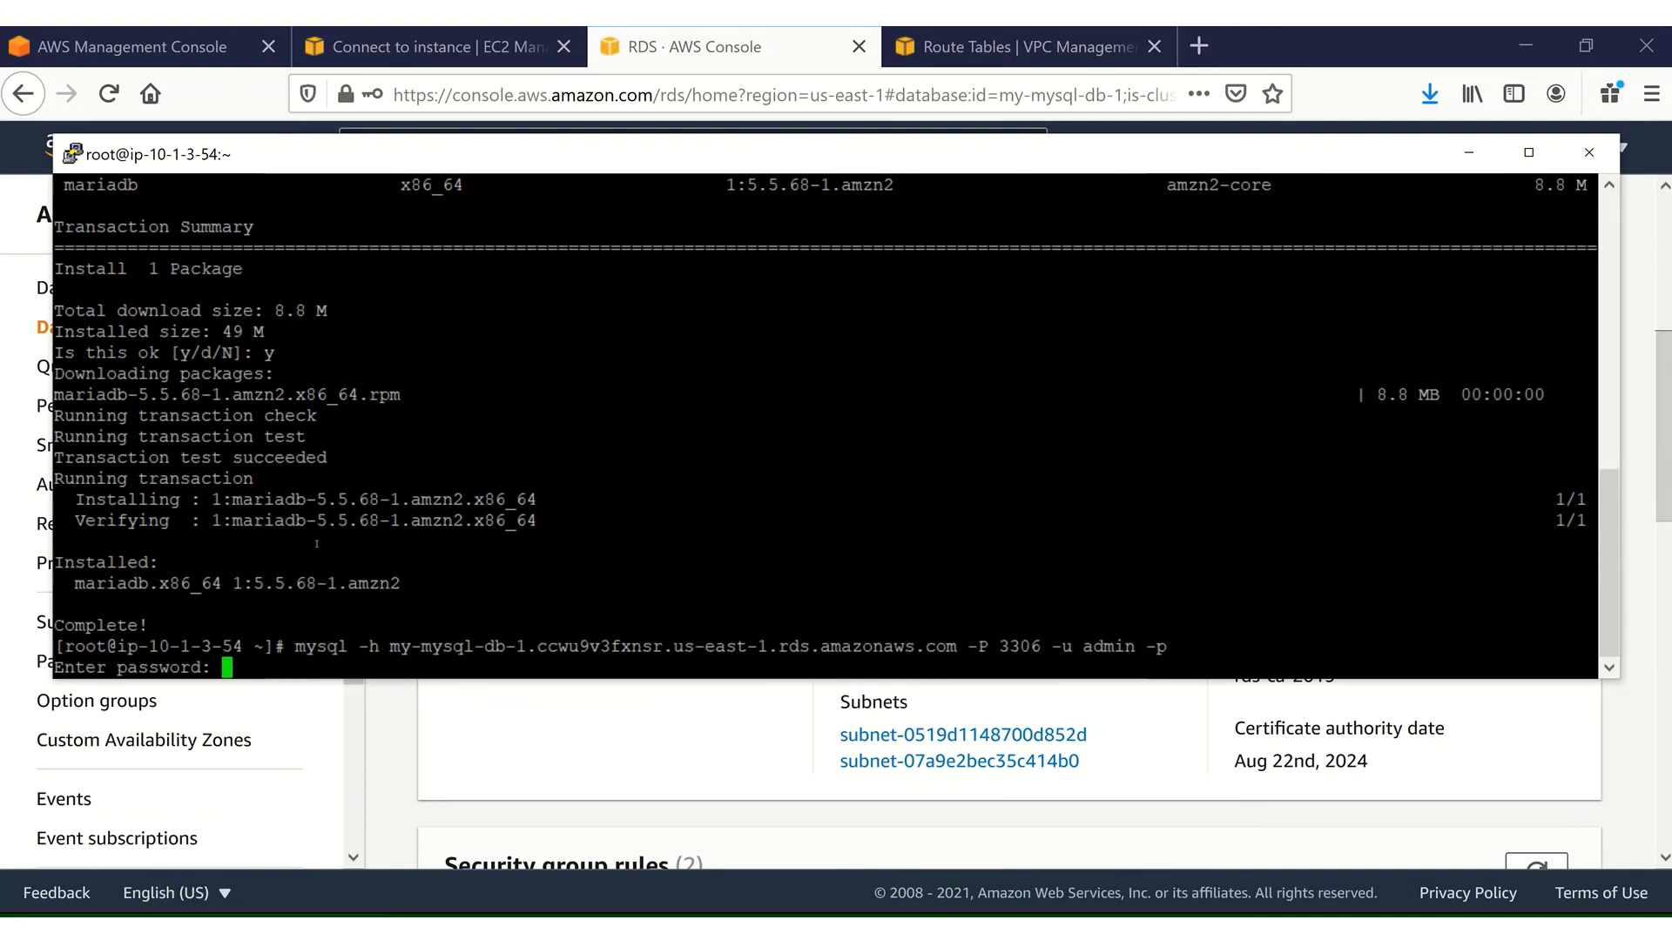
key(Return)
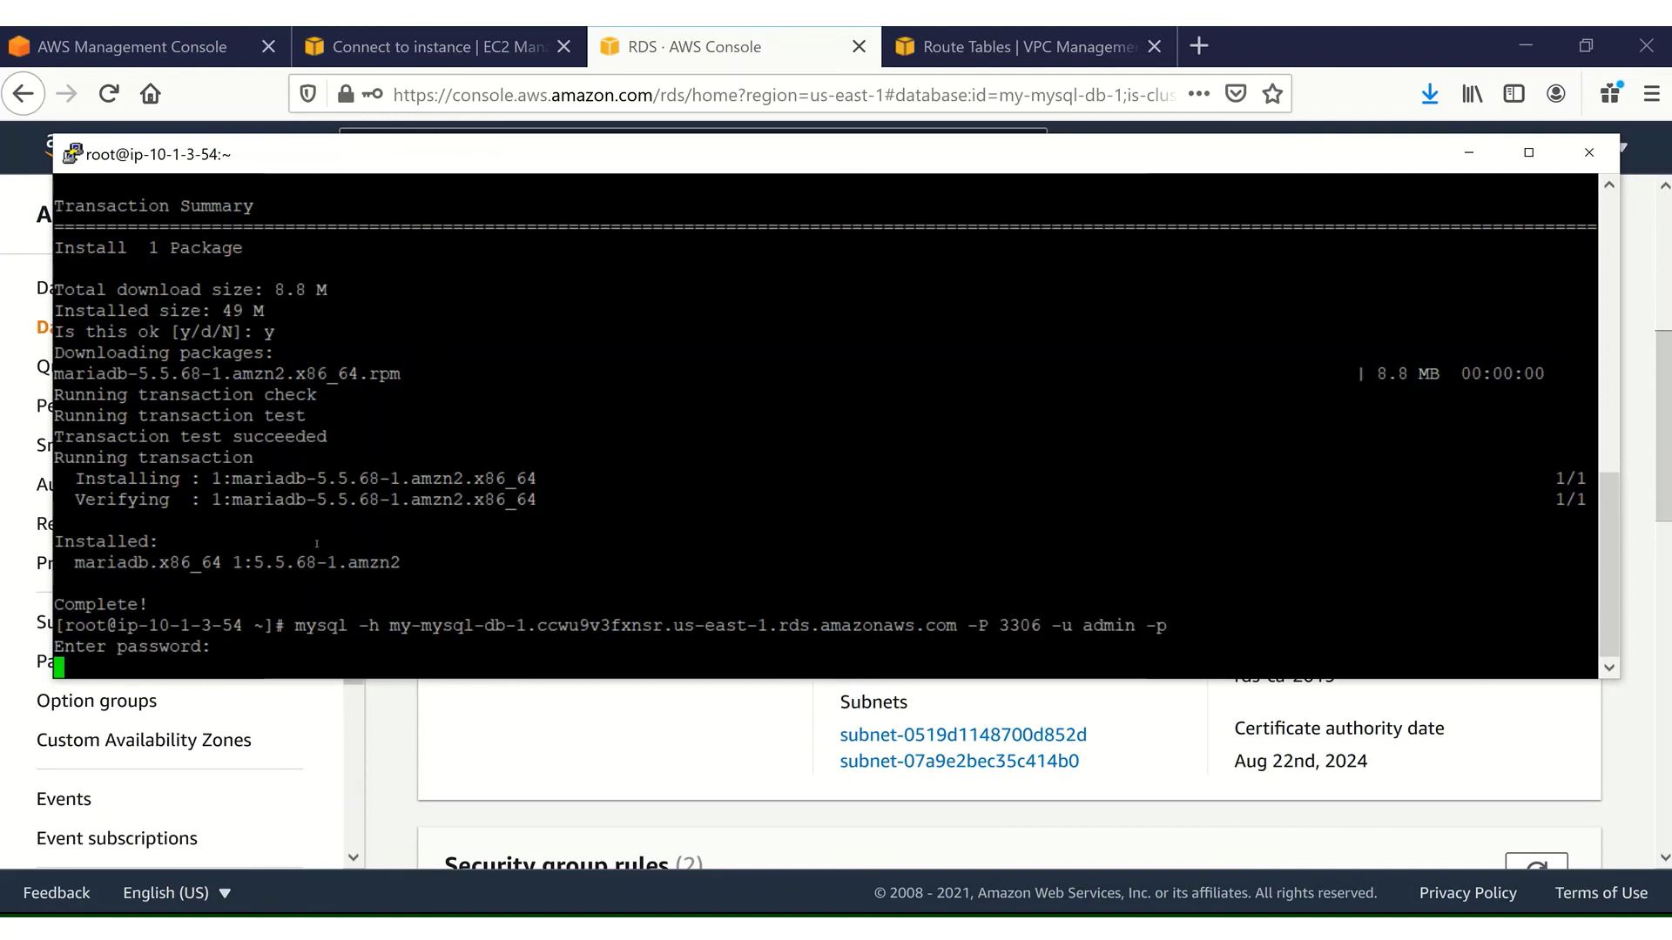
key(ctrl+c)
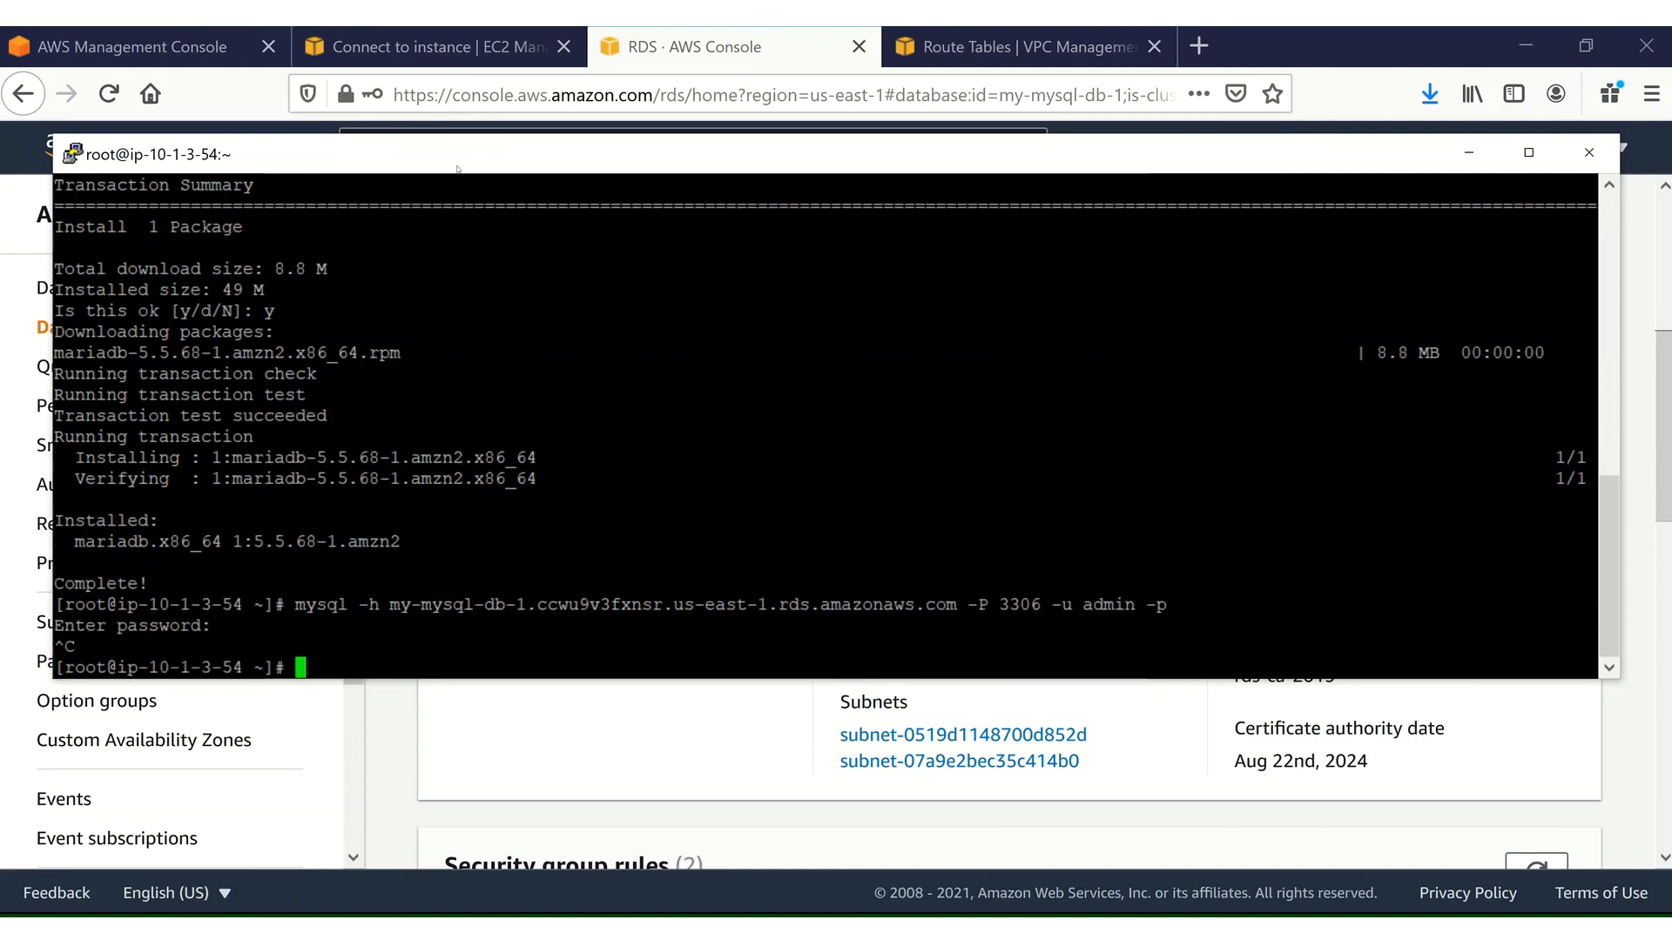
Switch to the EC2 console and review the inbound rules of the mysql-sg security group
click(438, 47)
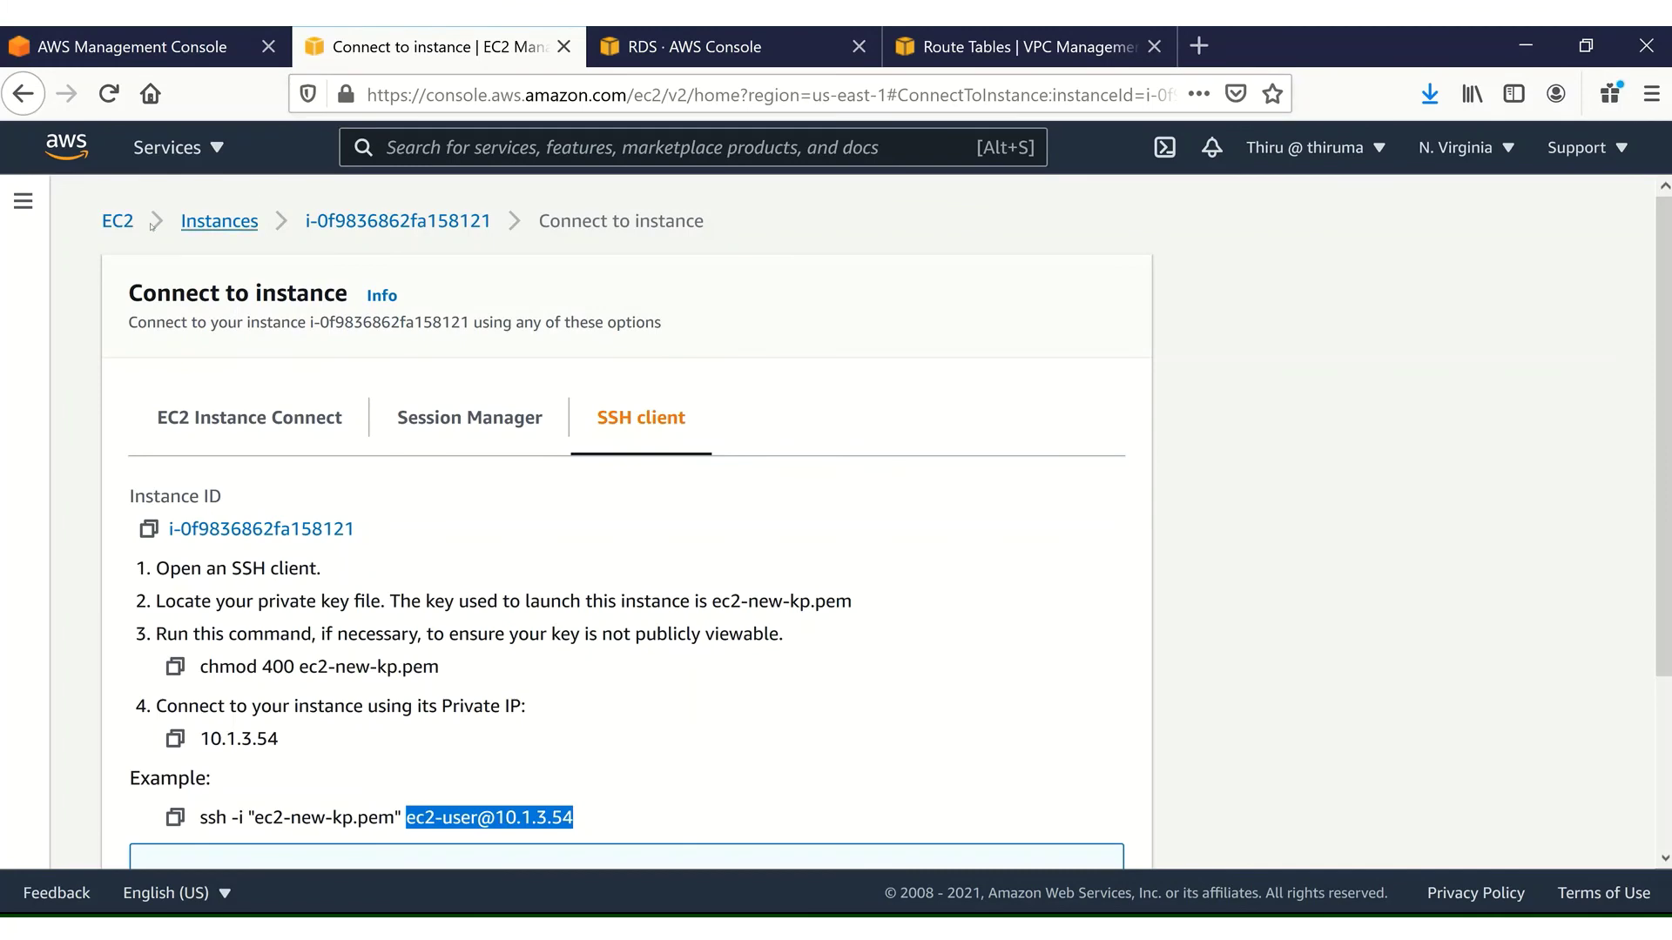
click(118, 222)
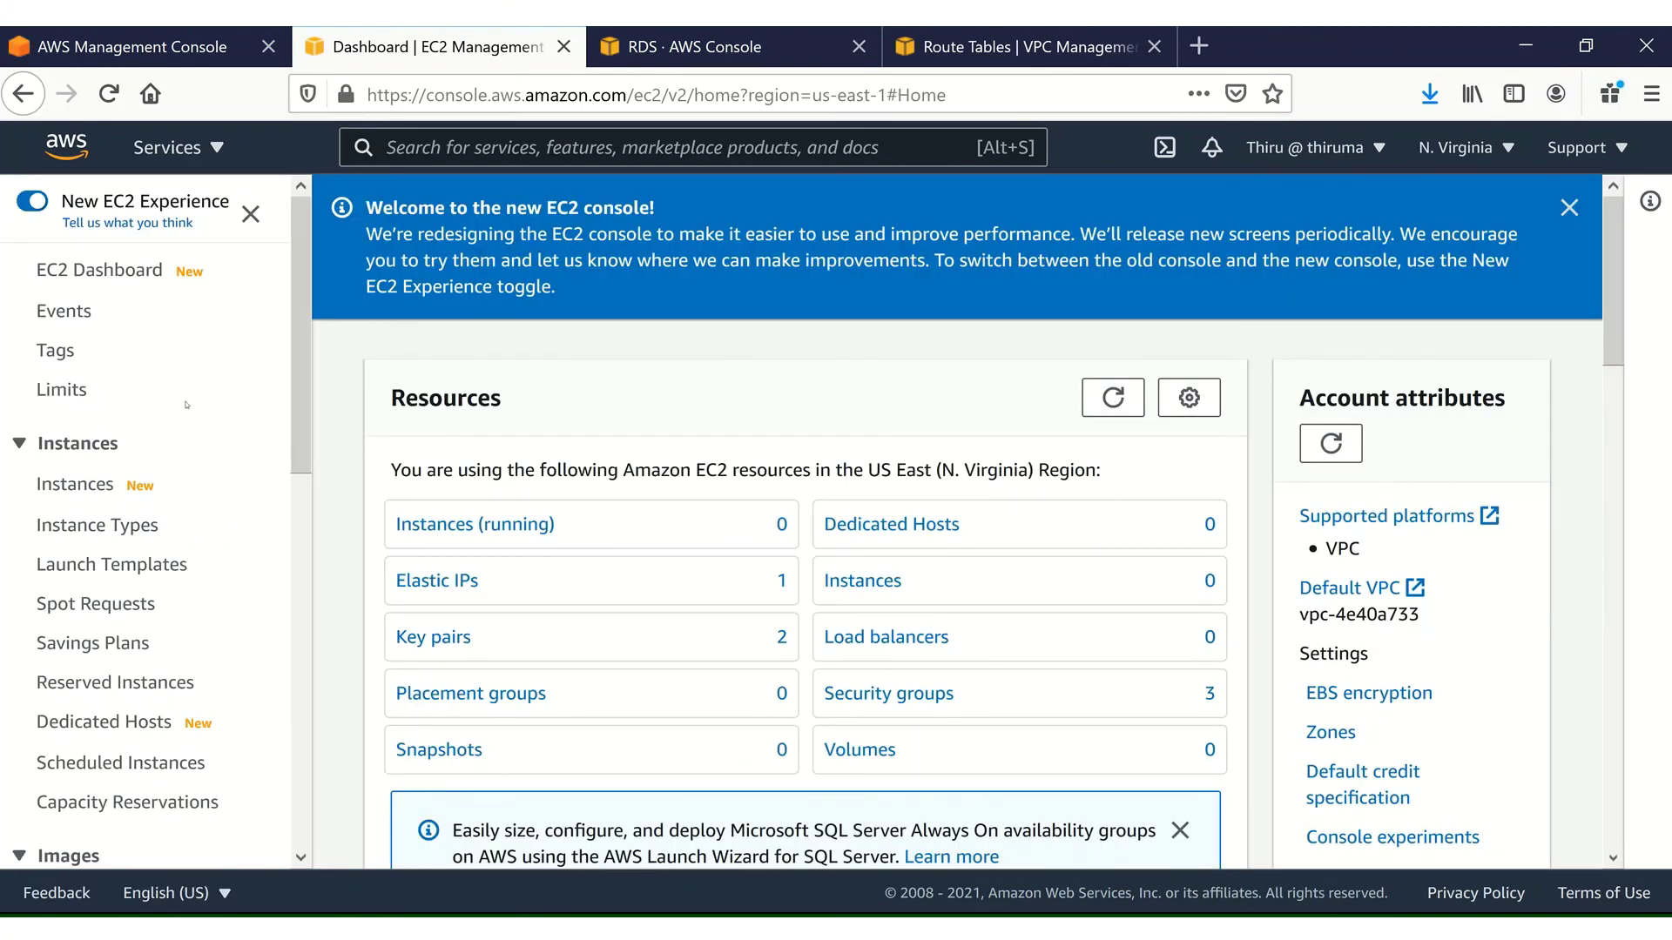
drag(305, 434, 339, 661)
scroll(110, 551, down, 3)
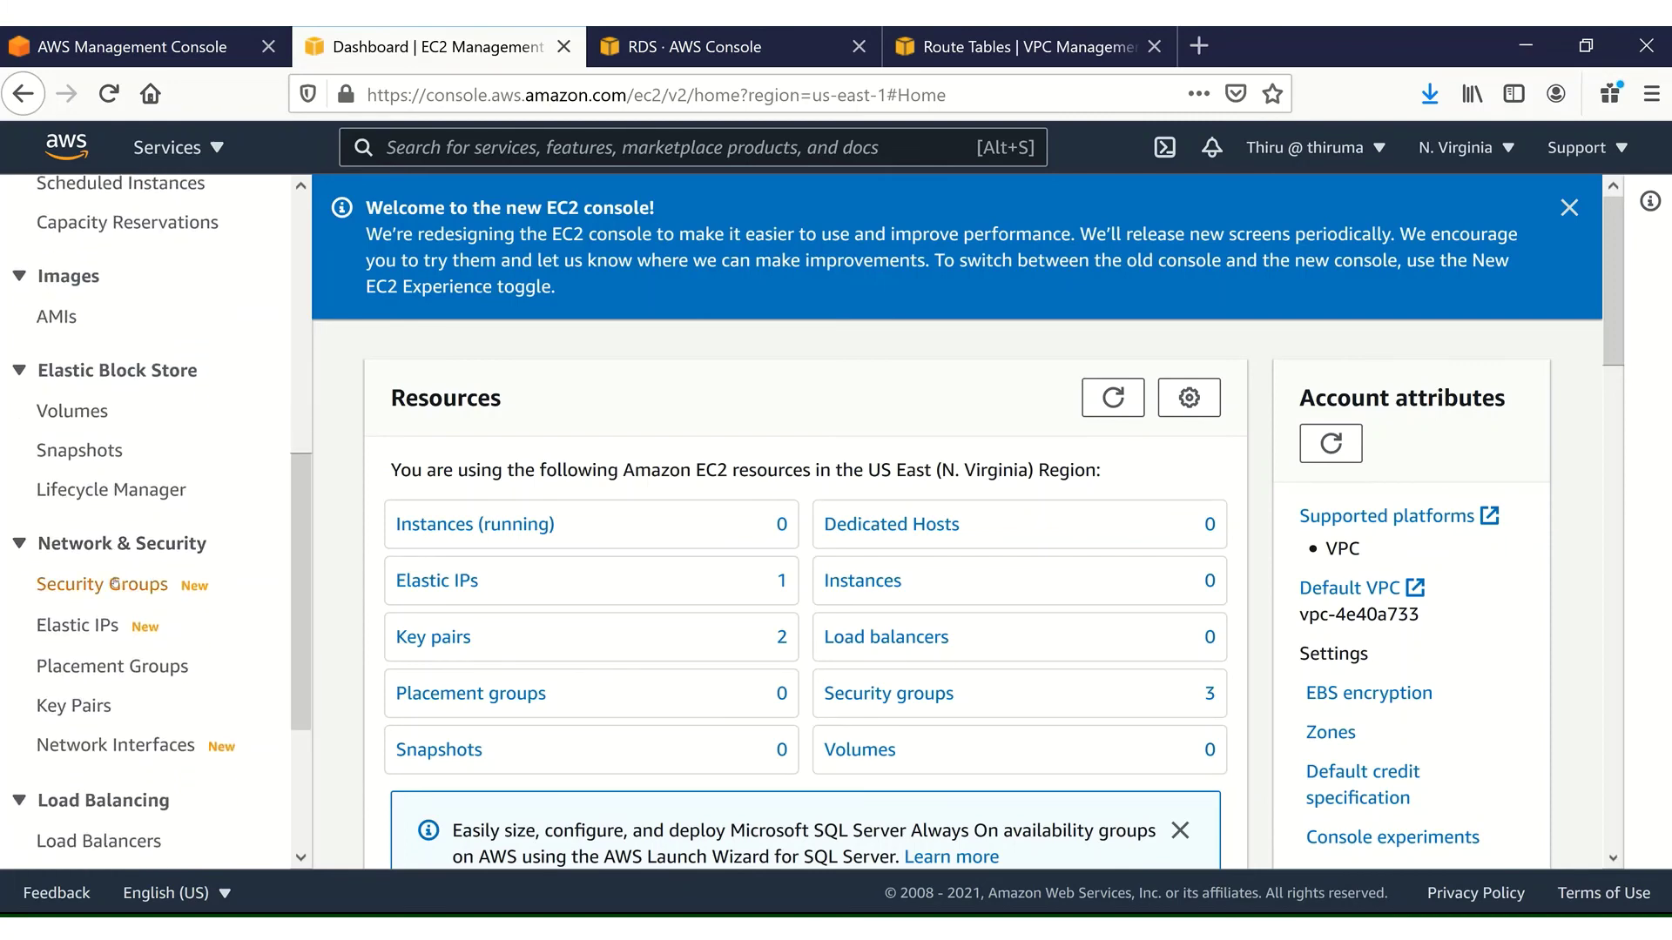
click(116, 585)
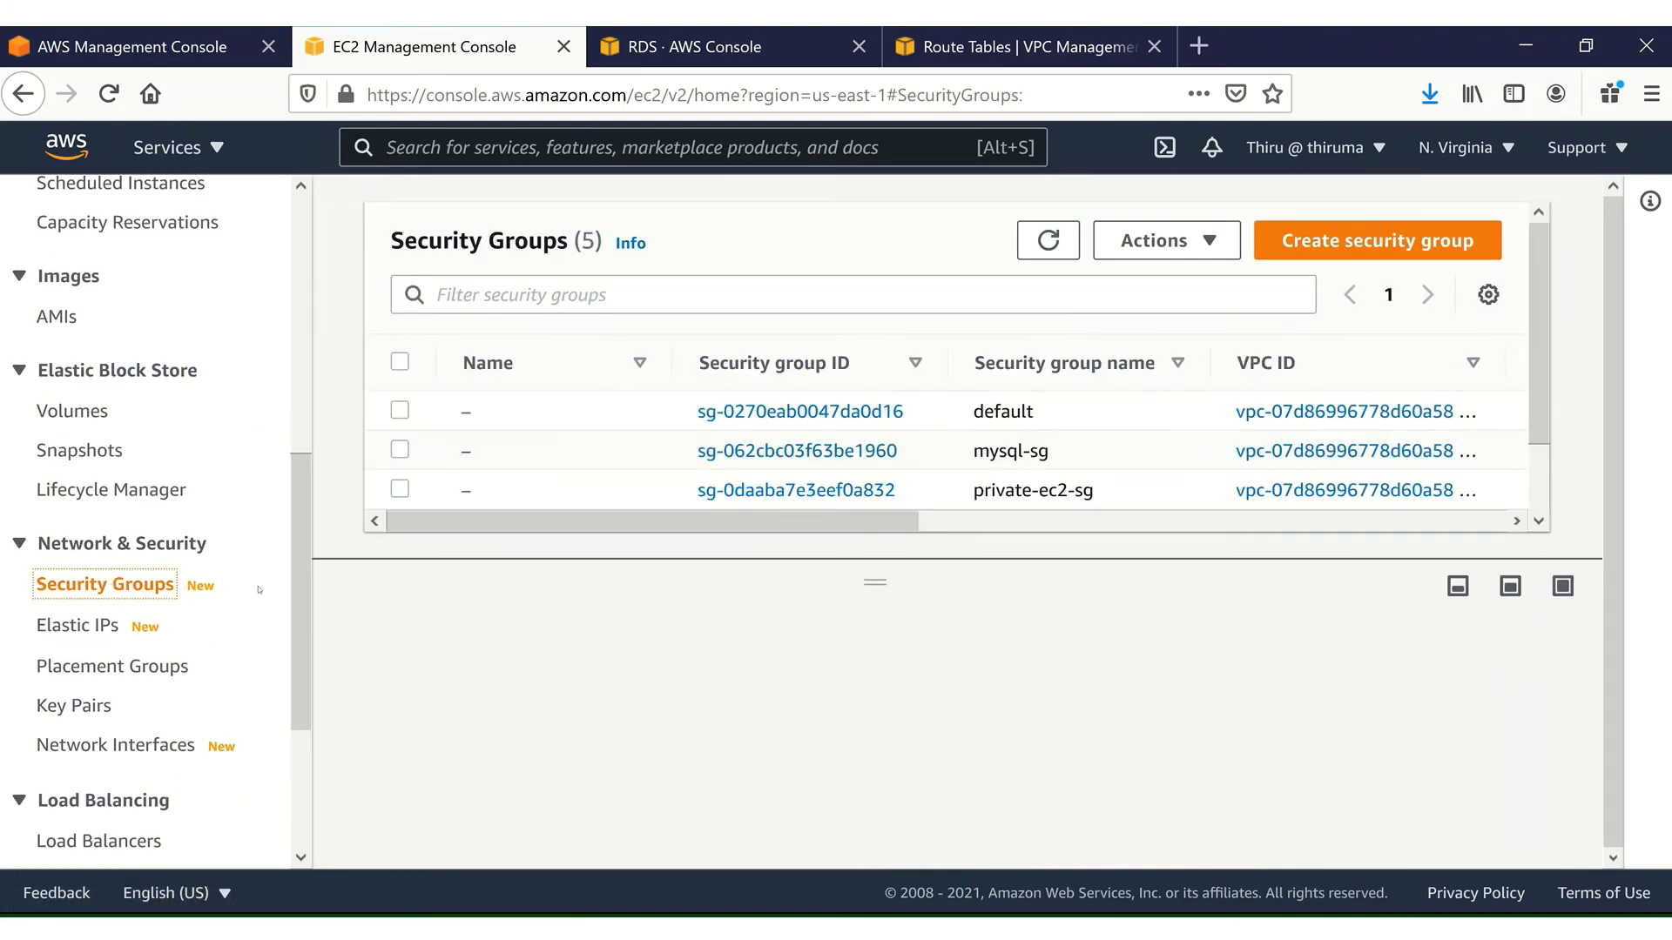
click(403, 450)
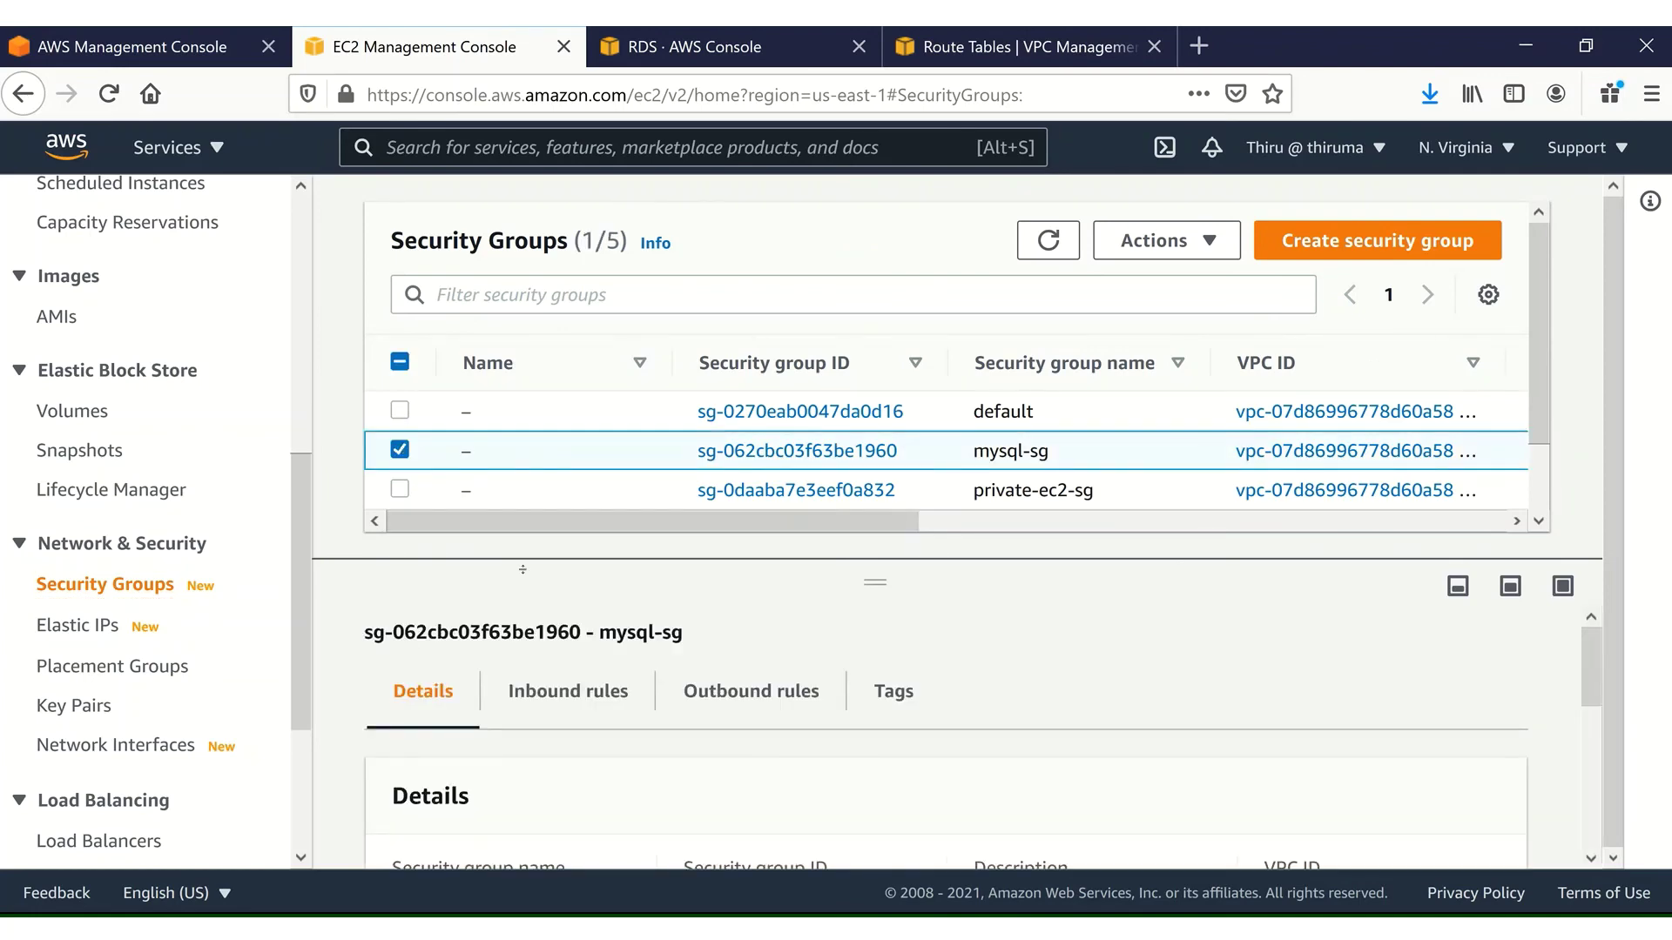
click(568, 692)
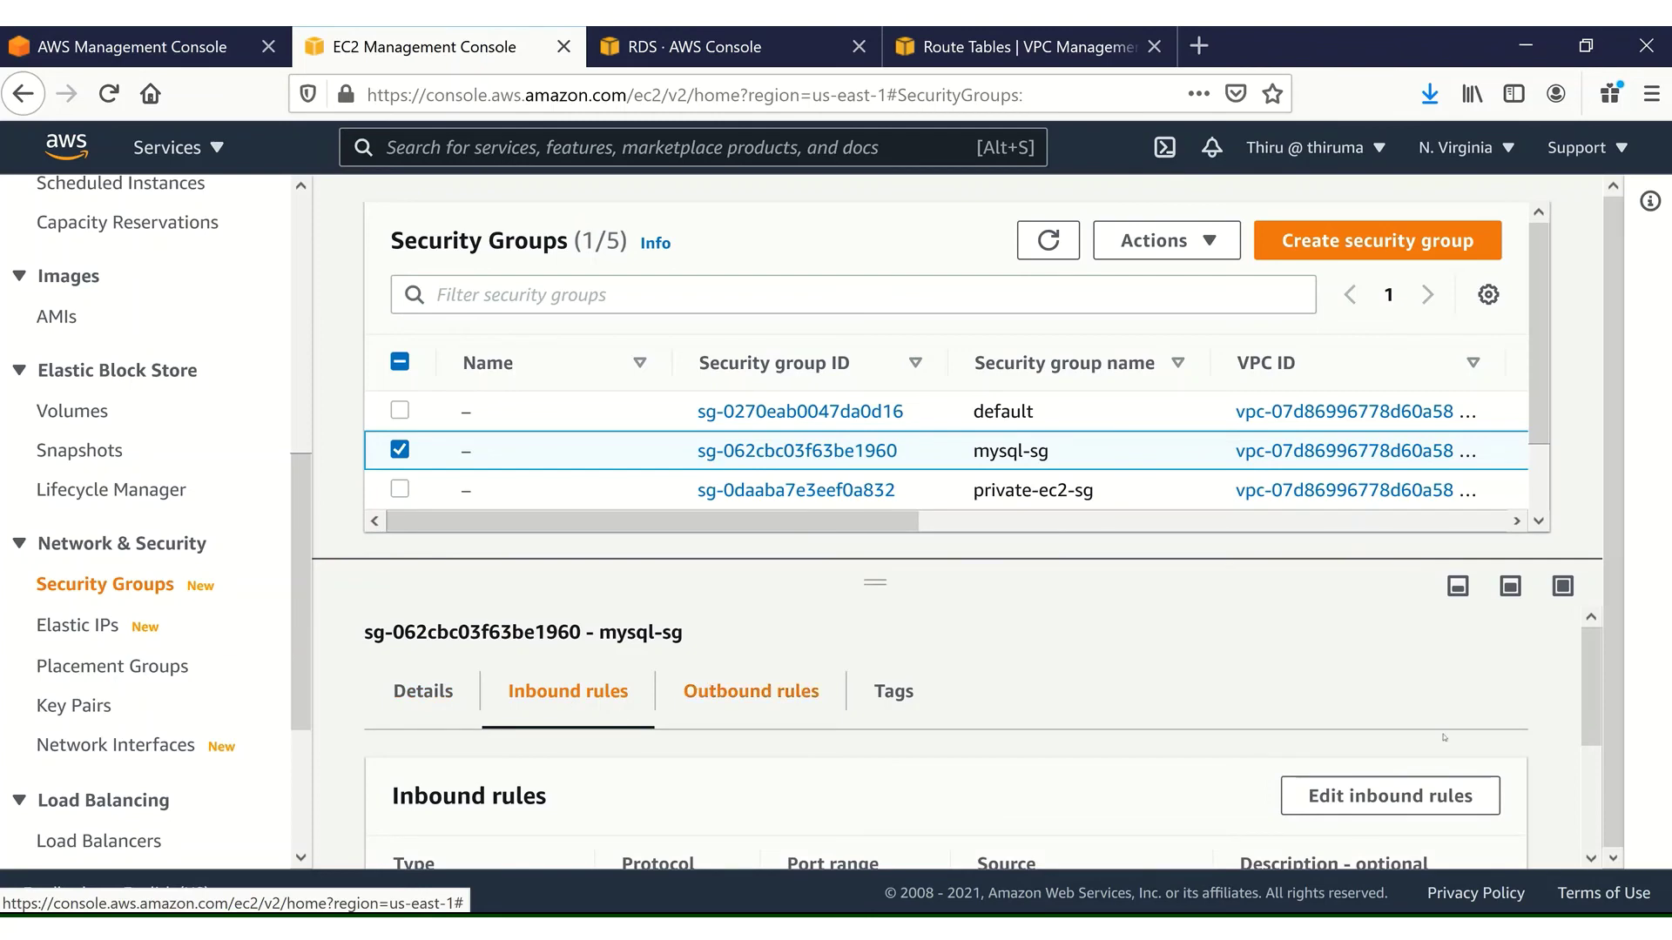
drag(1593, 671, 1604, 774)
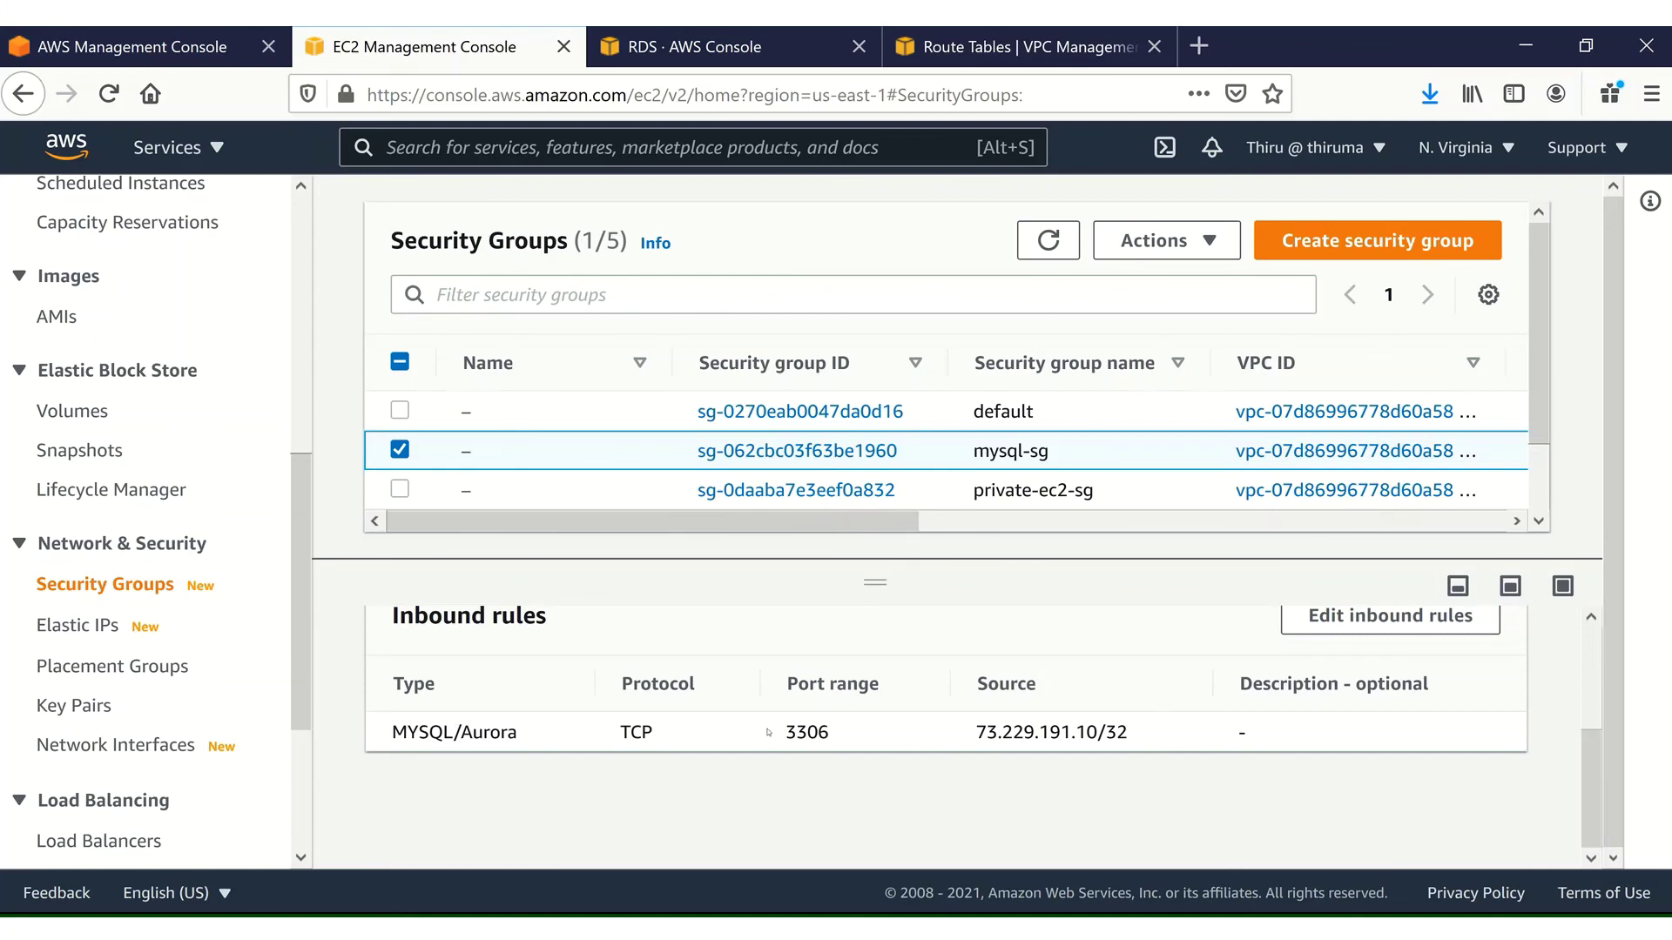
Edit the mysql-sg inbound rule to allow All traffic, replacing its IP source with the private-ec2-sg security group
click(1327, 615)
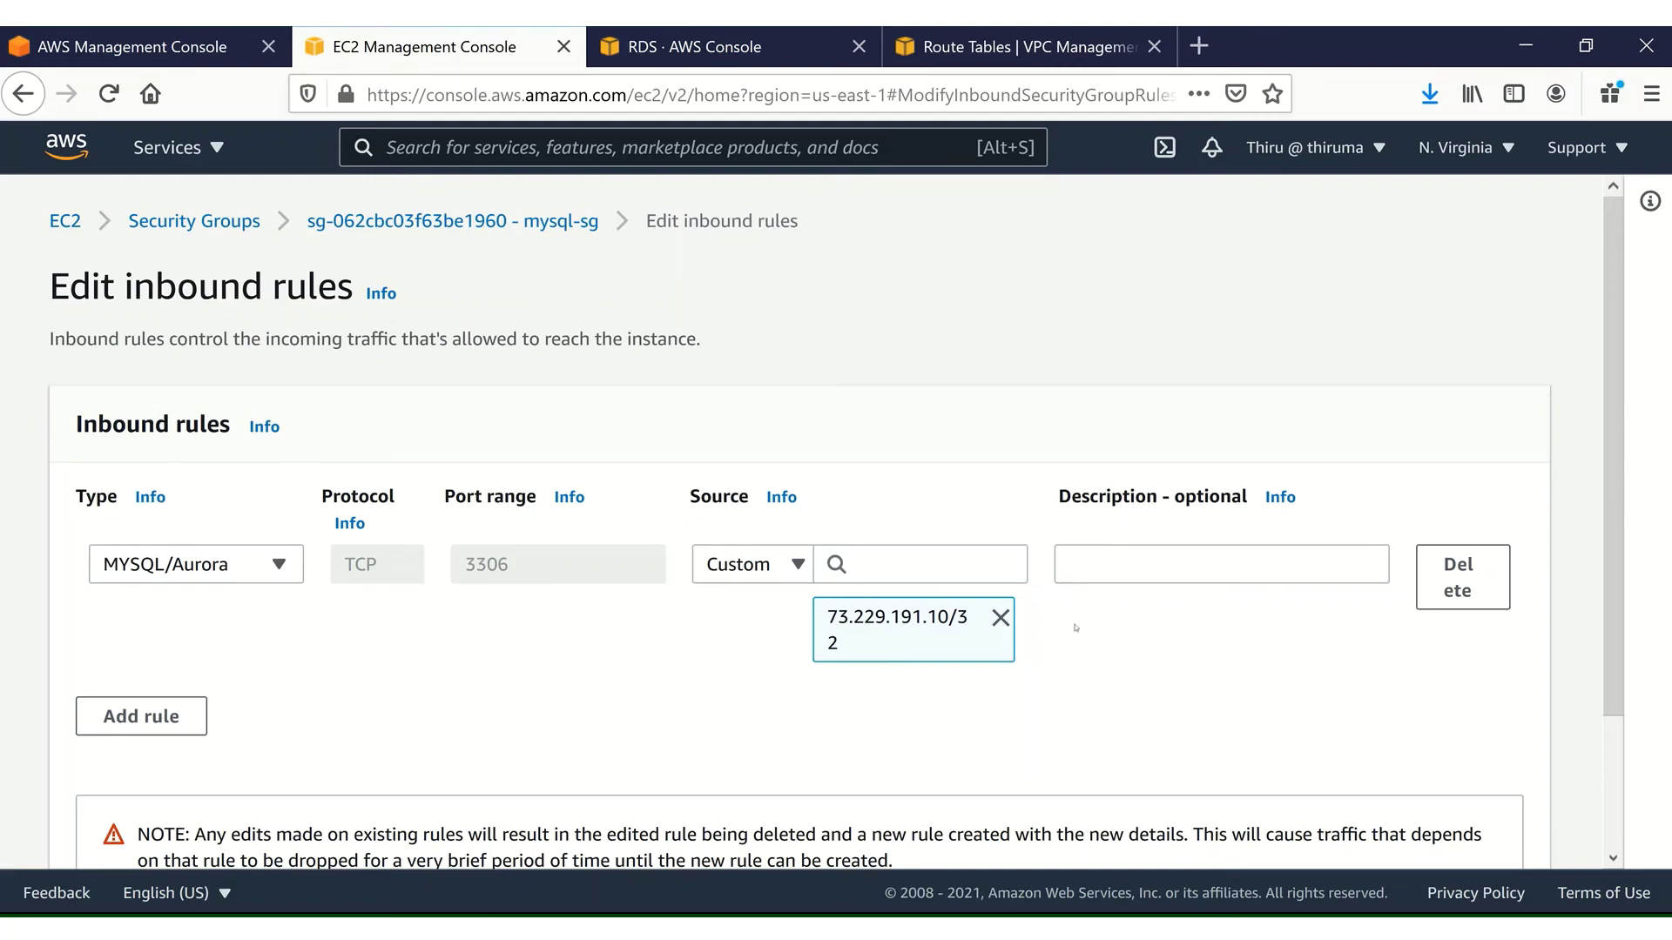
click(1003, 619)
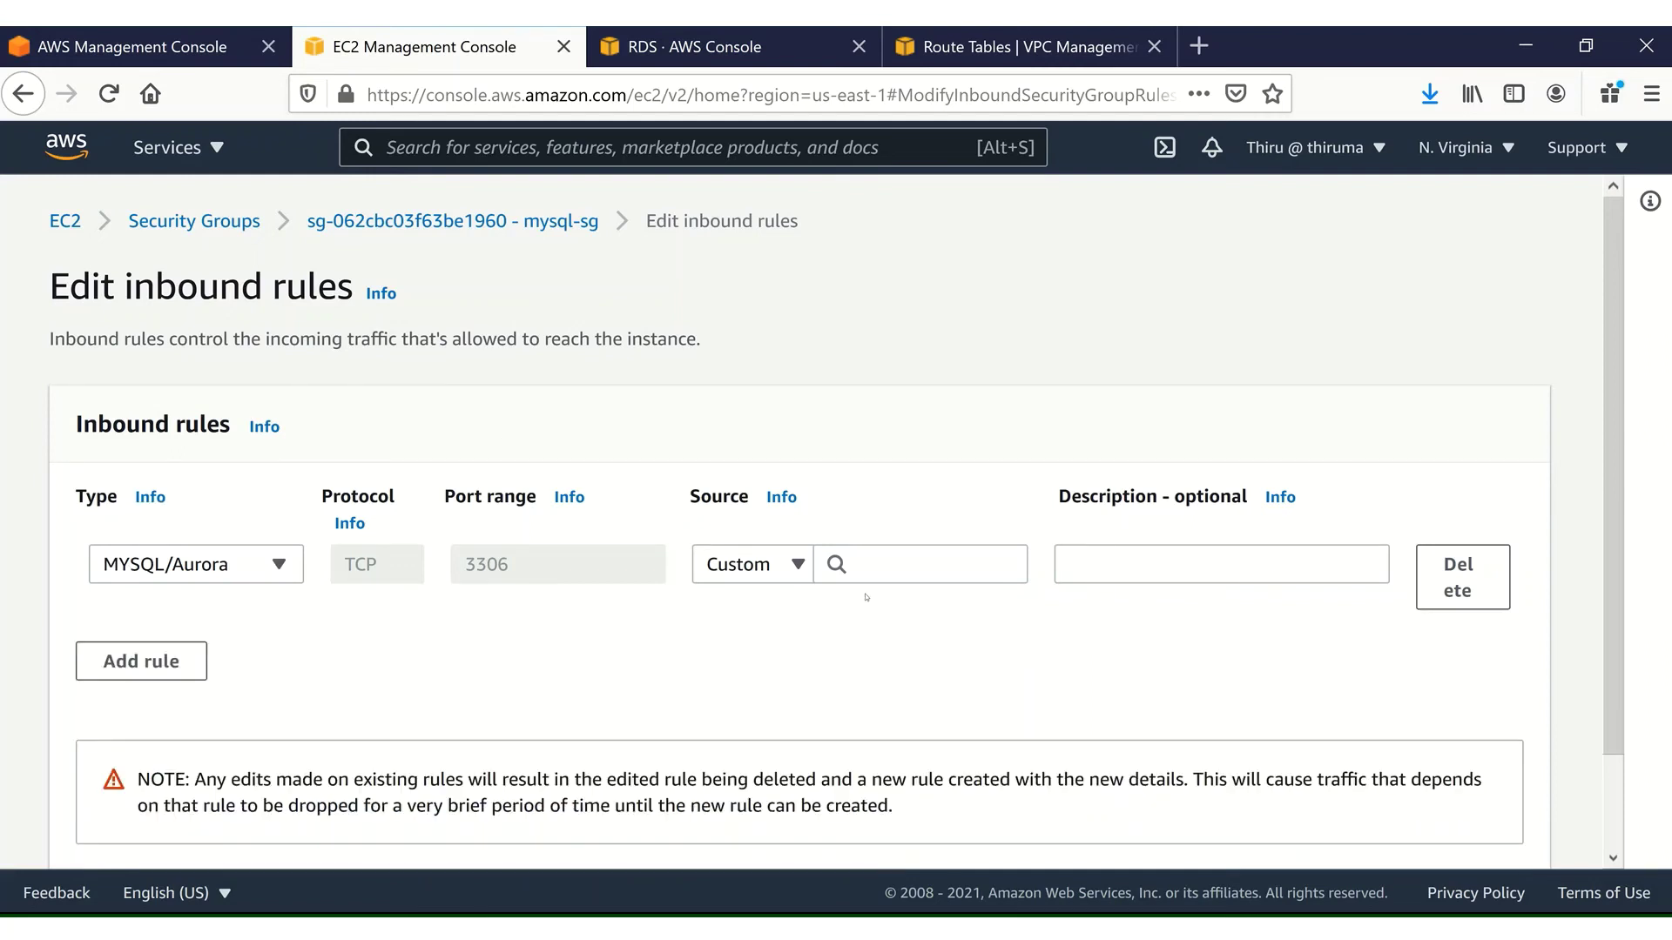
click(275, 567)
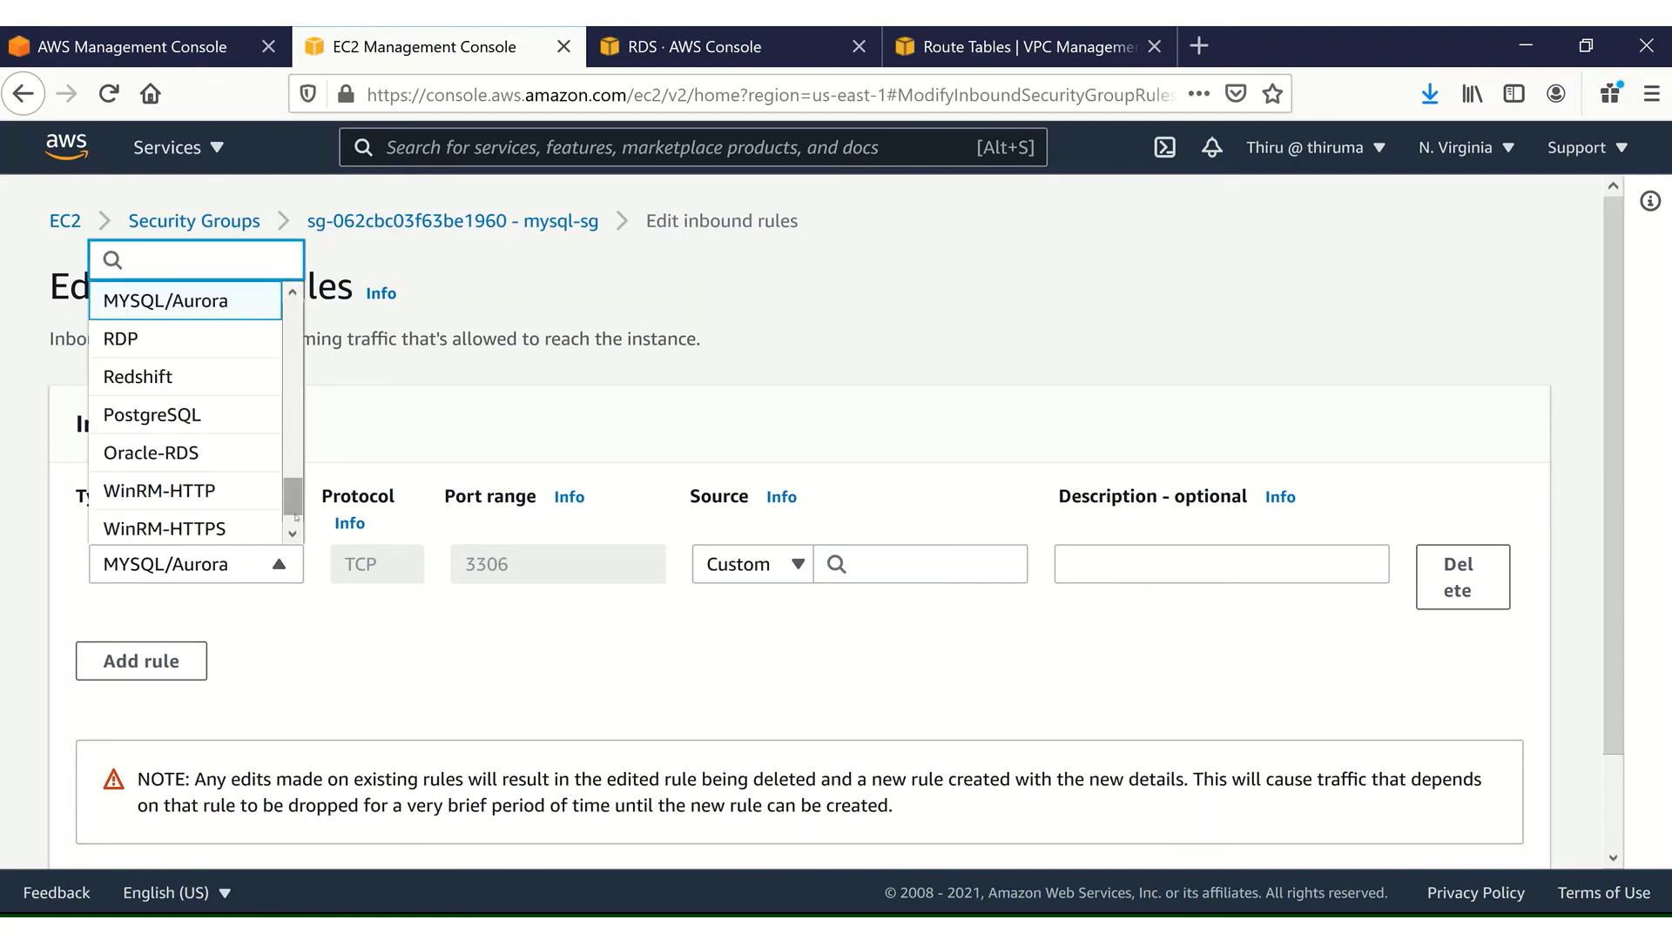
drag(296, 517, 298, 368)
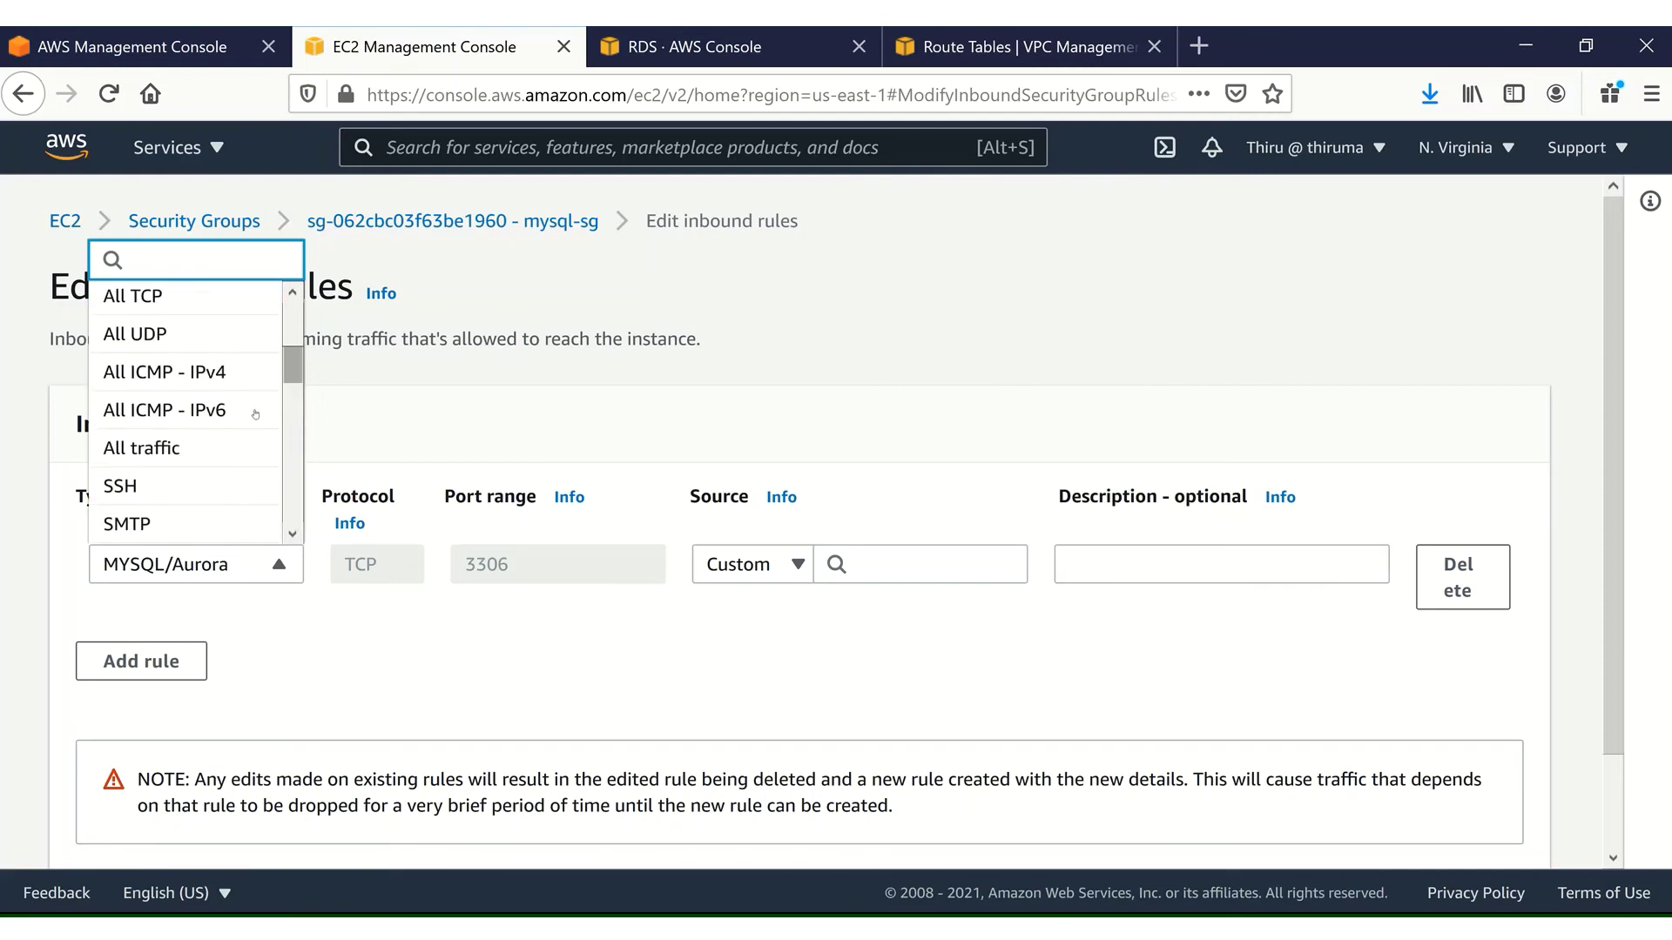
click(176, 444)
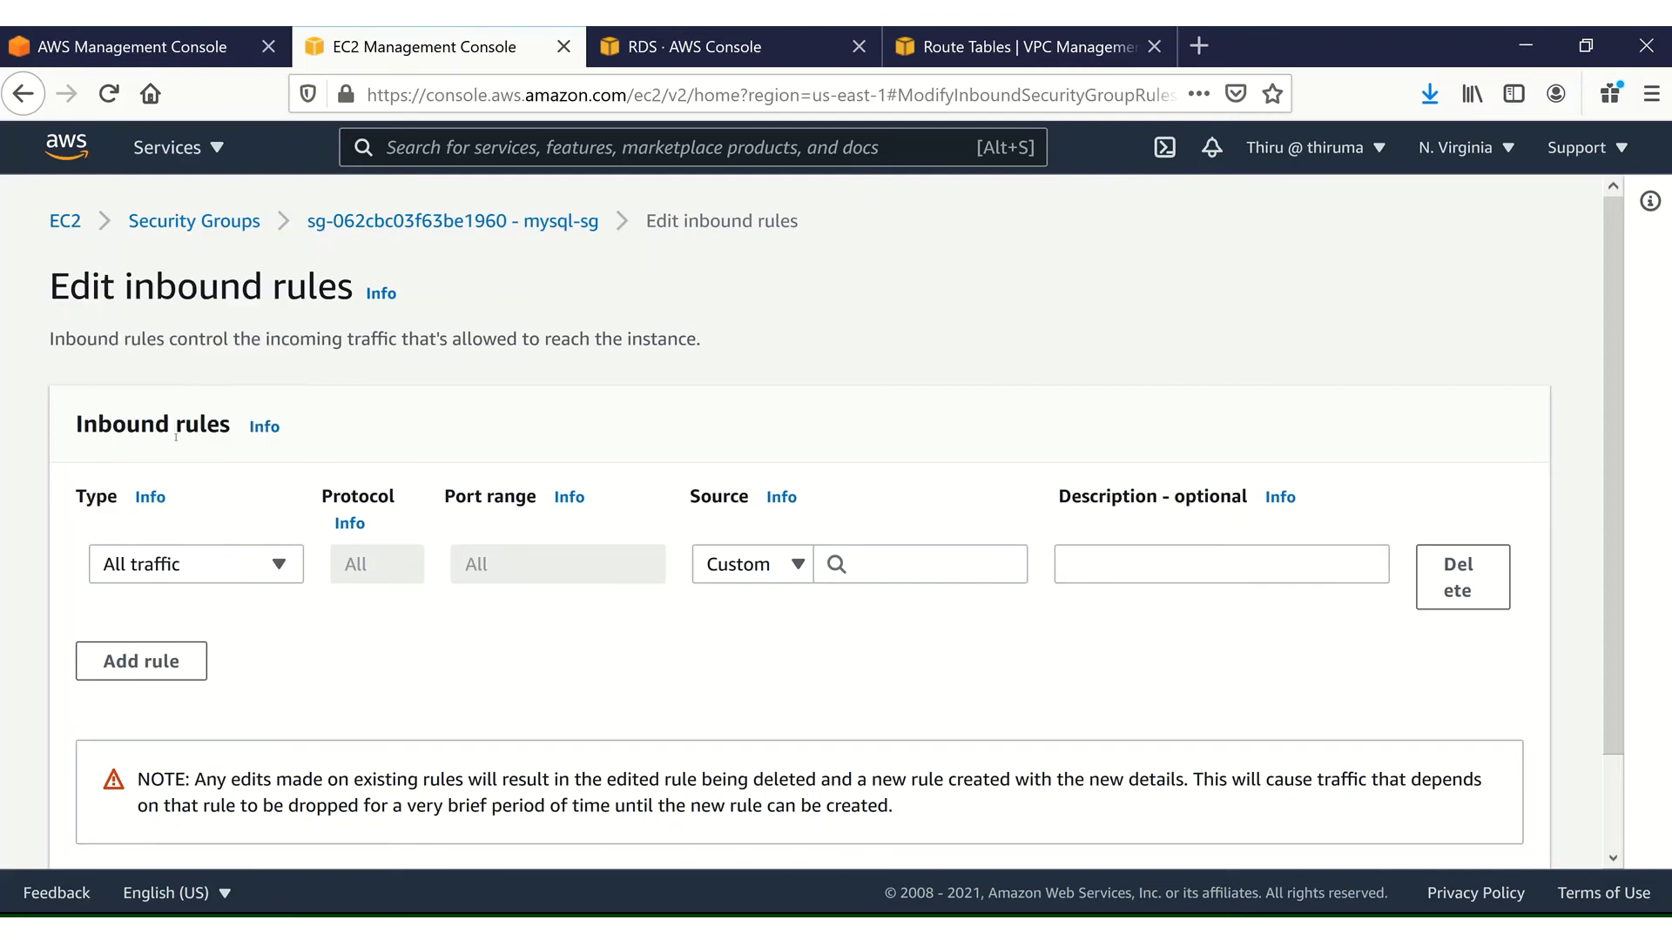
click(871, 560)
text(sg)
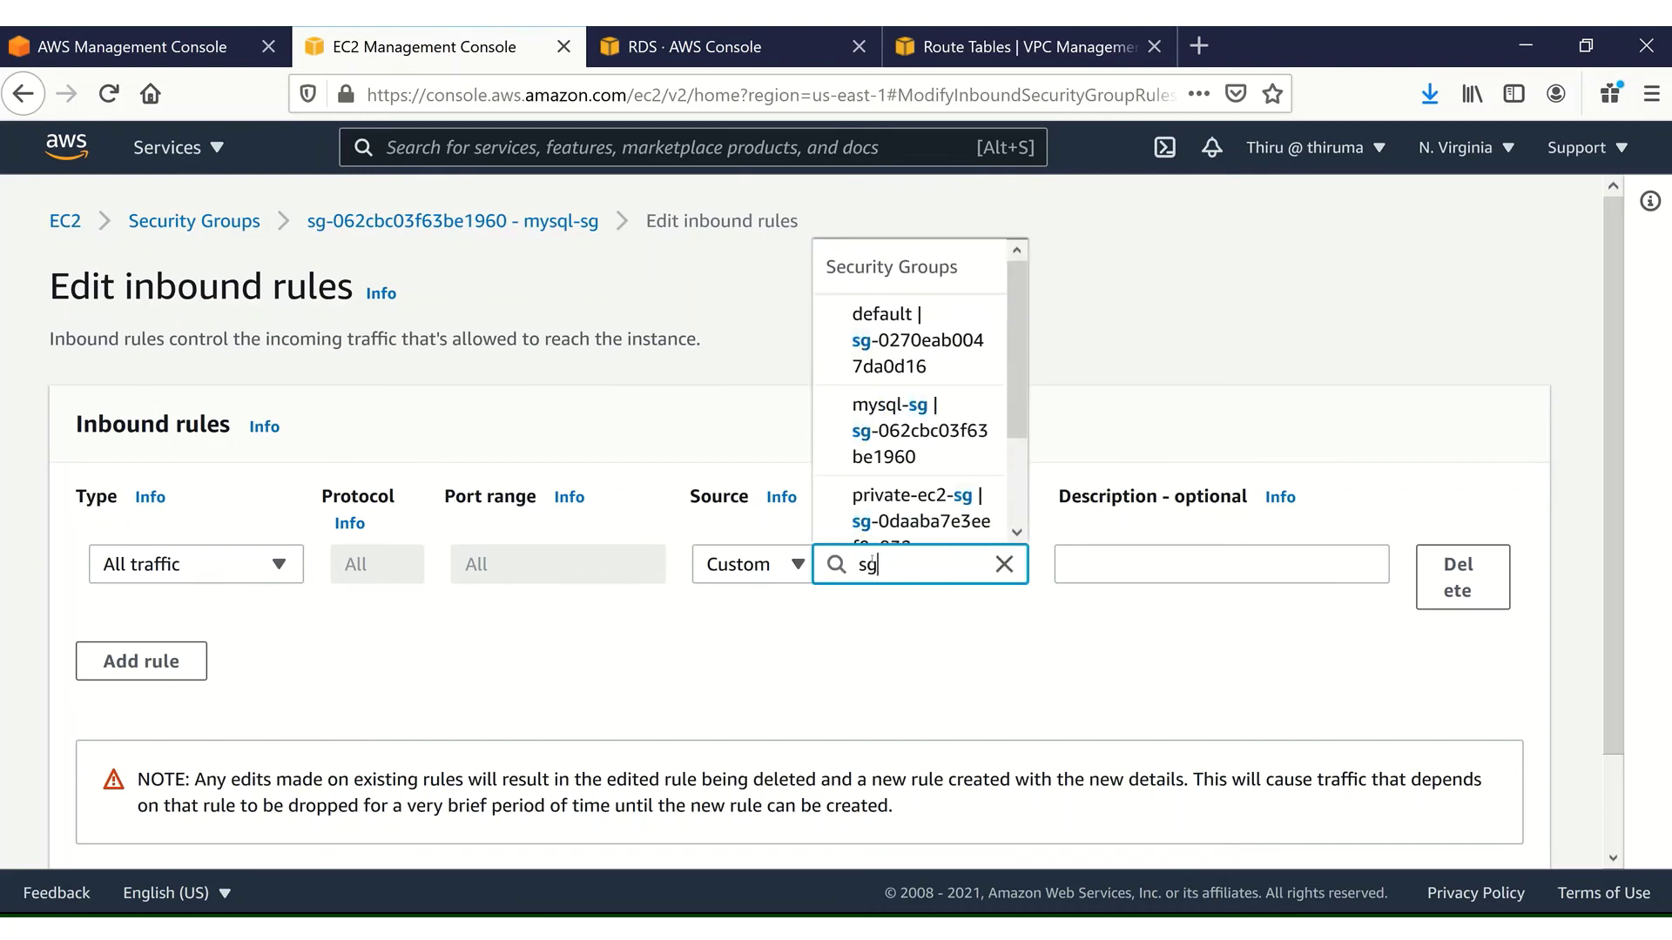
drag(1016, 418, 1024, 487)
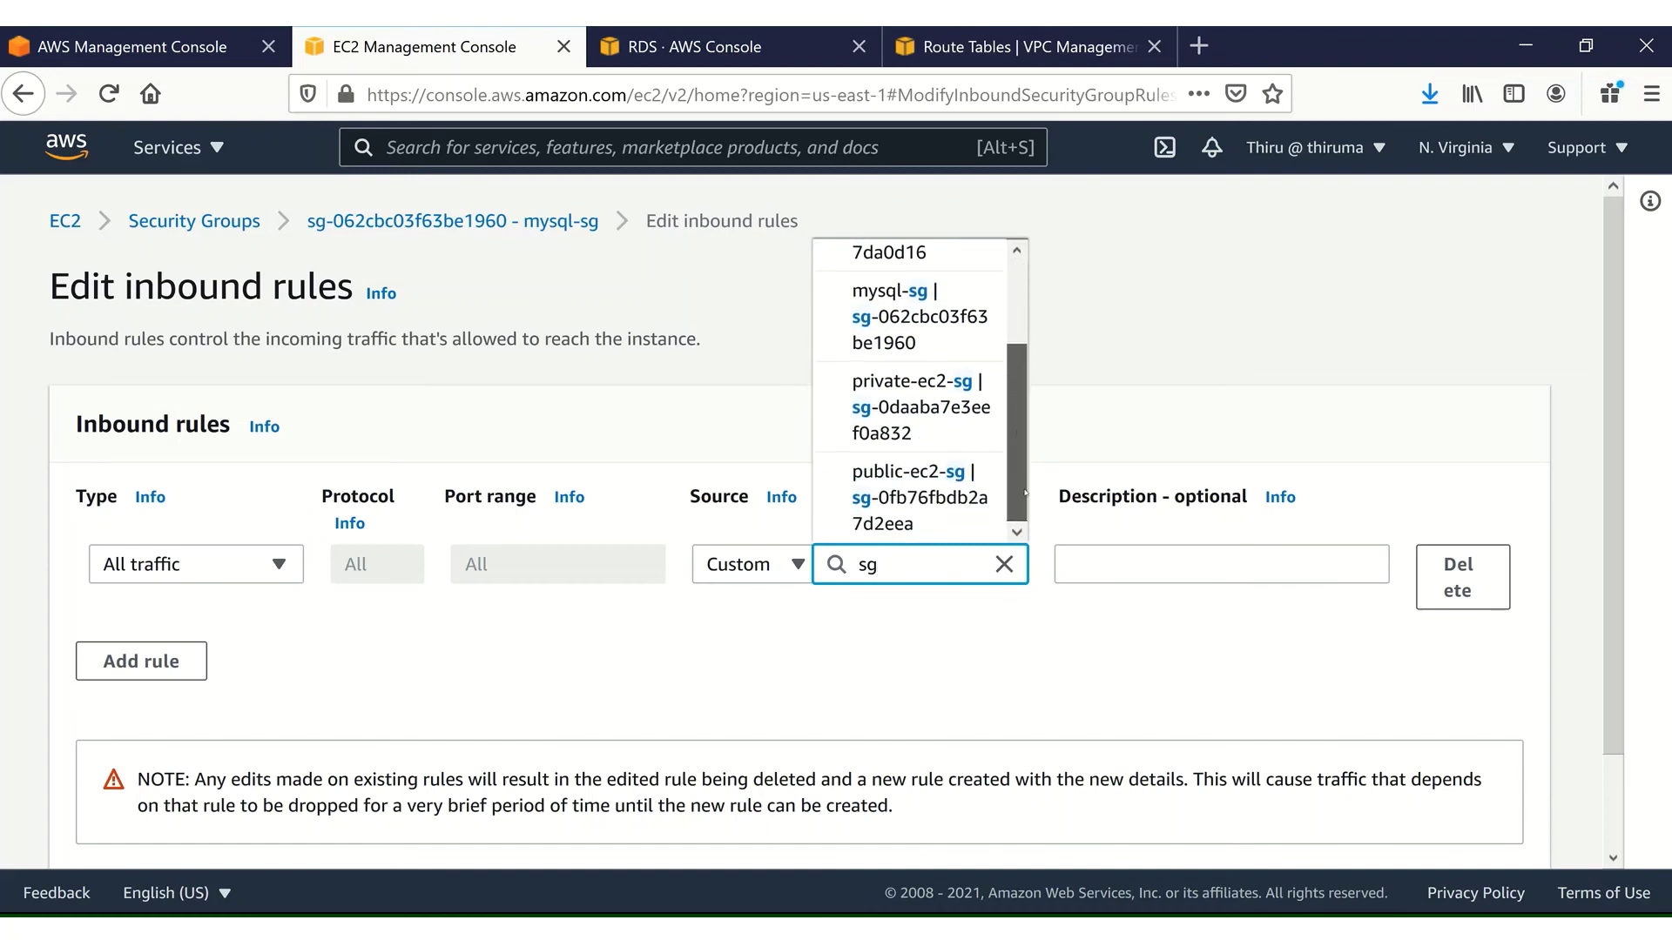
click(912, 398)
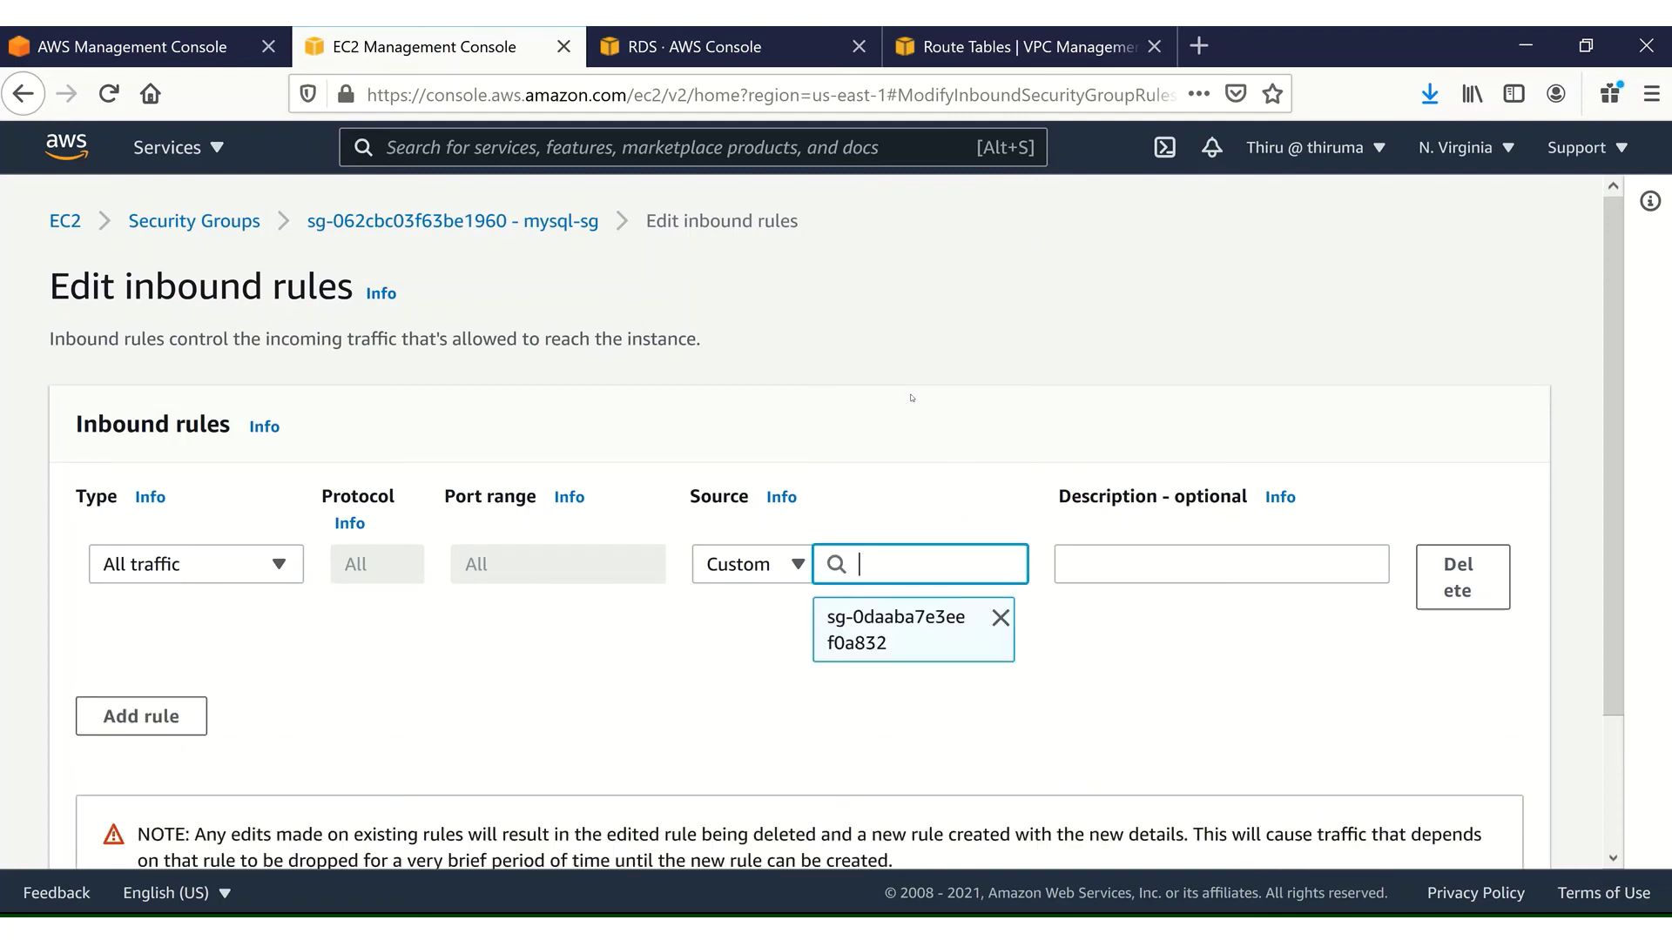
Add a second inbound rule allowing All traffic from the mysql-sg security group itself, and save the rules
click(148, 716)
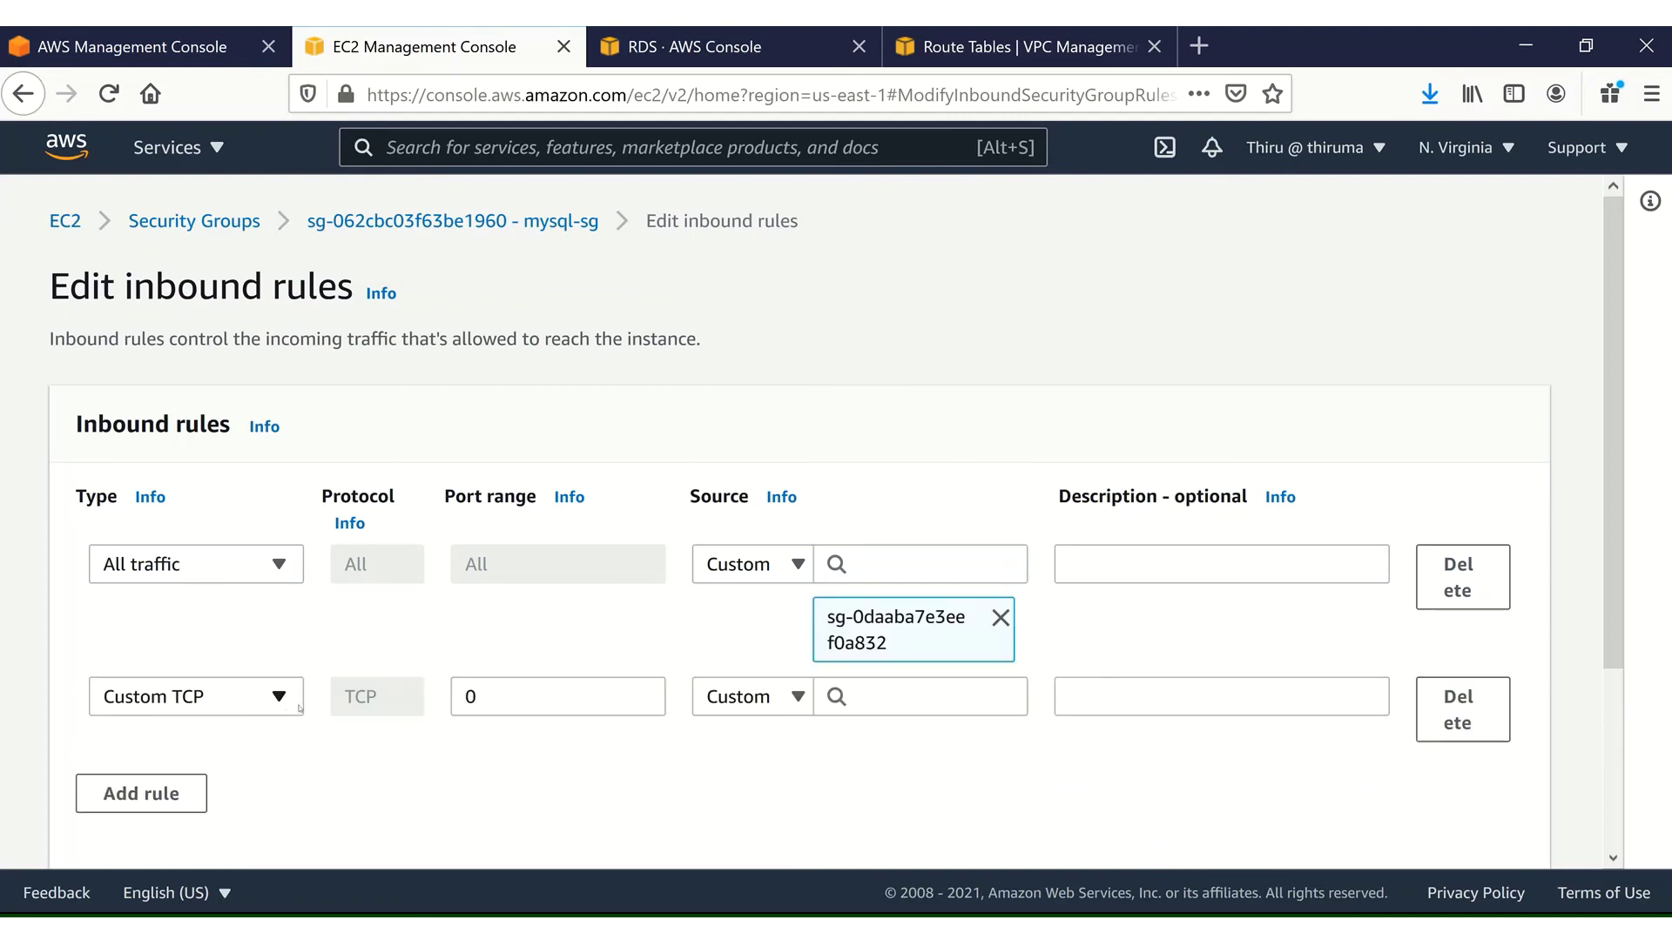
click(300, 707)
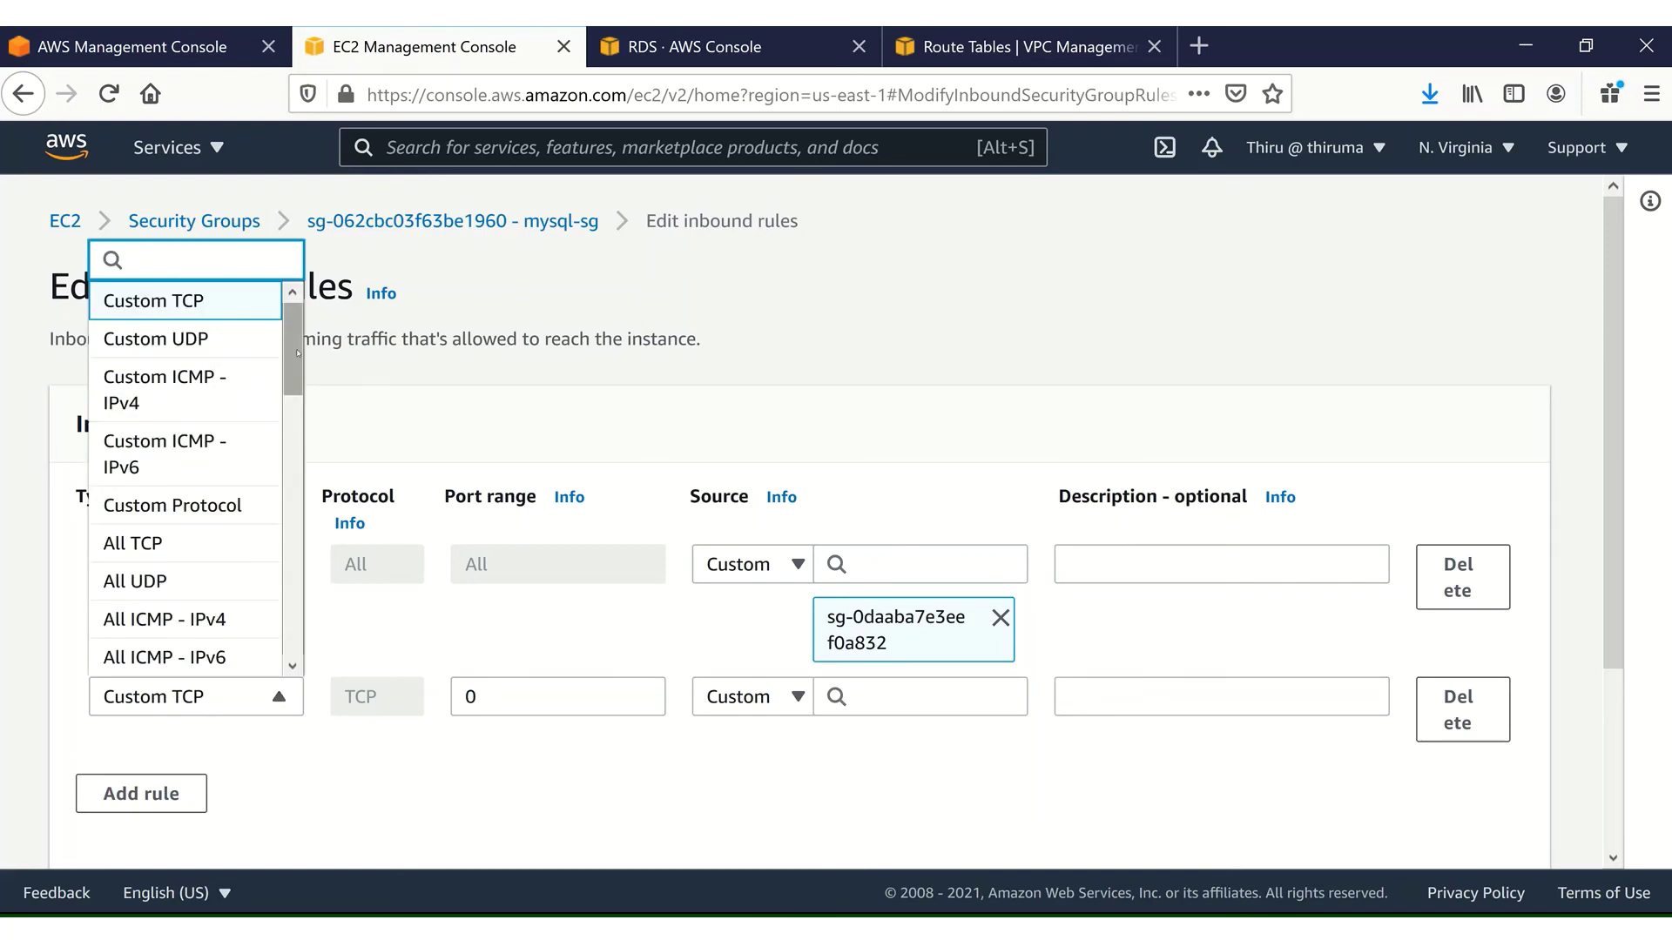
scroll(298, 353, down, 3)
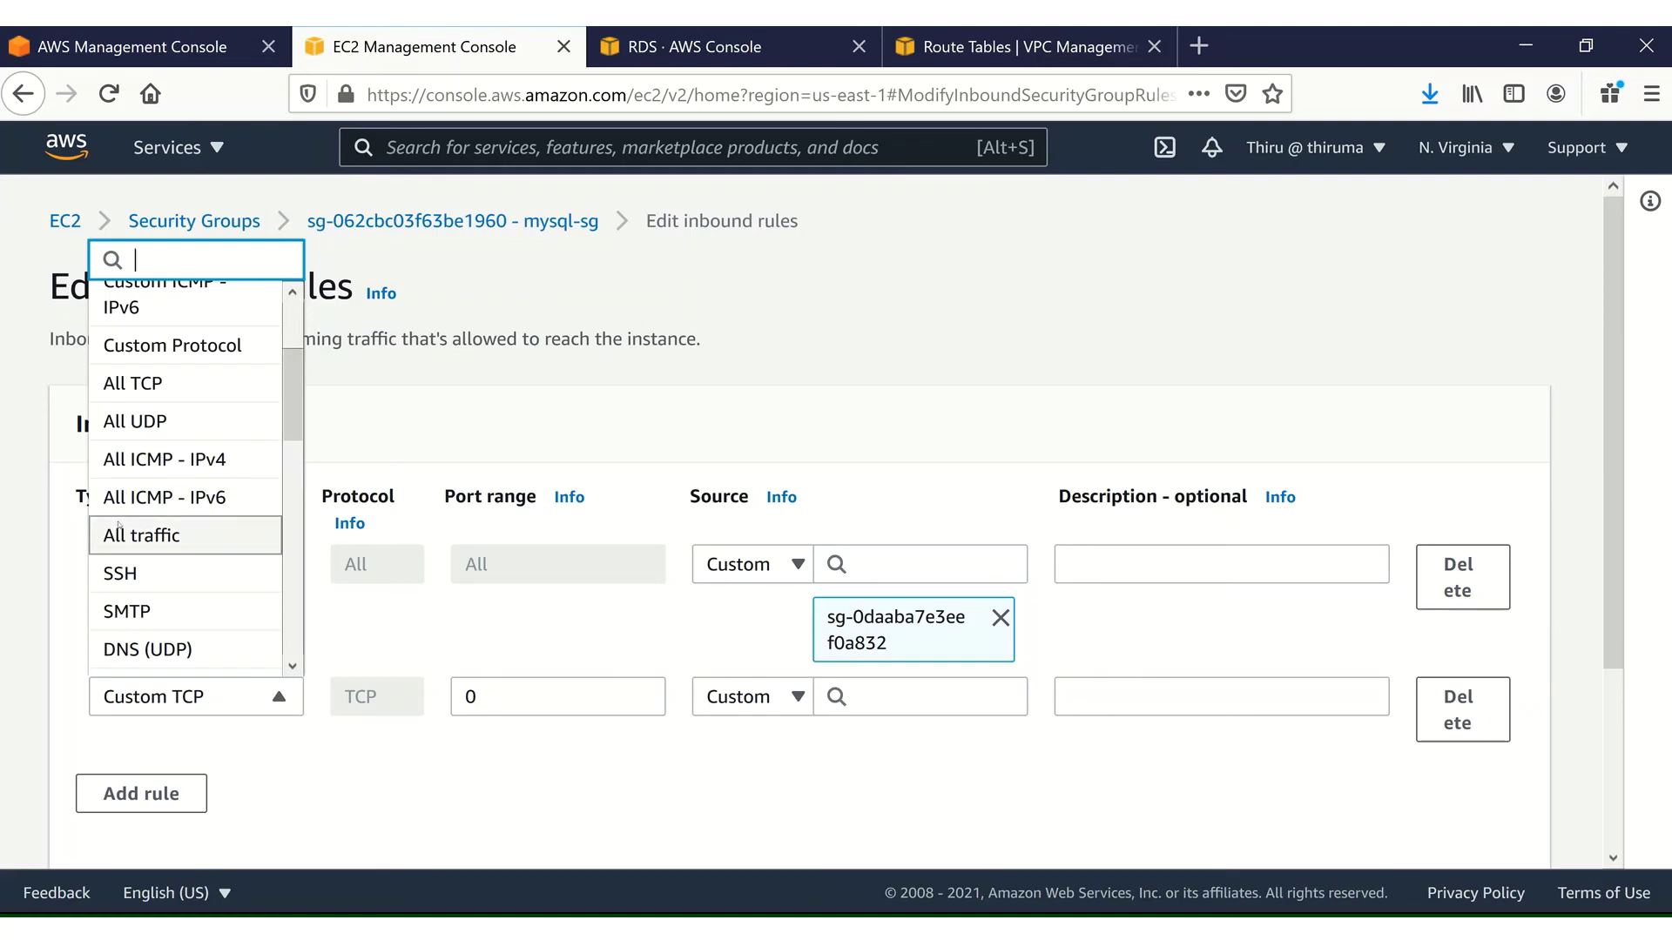
click(122, 534)
click(861, 700)
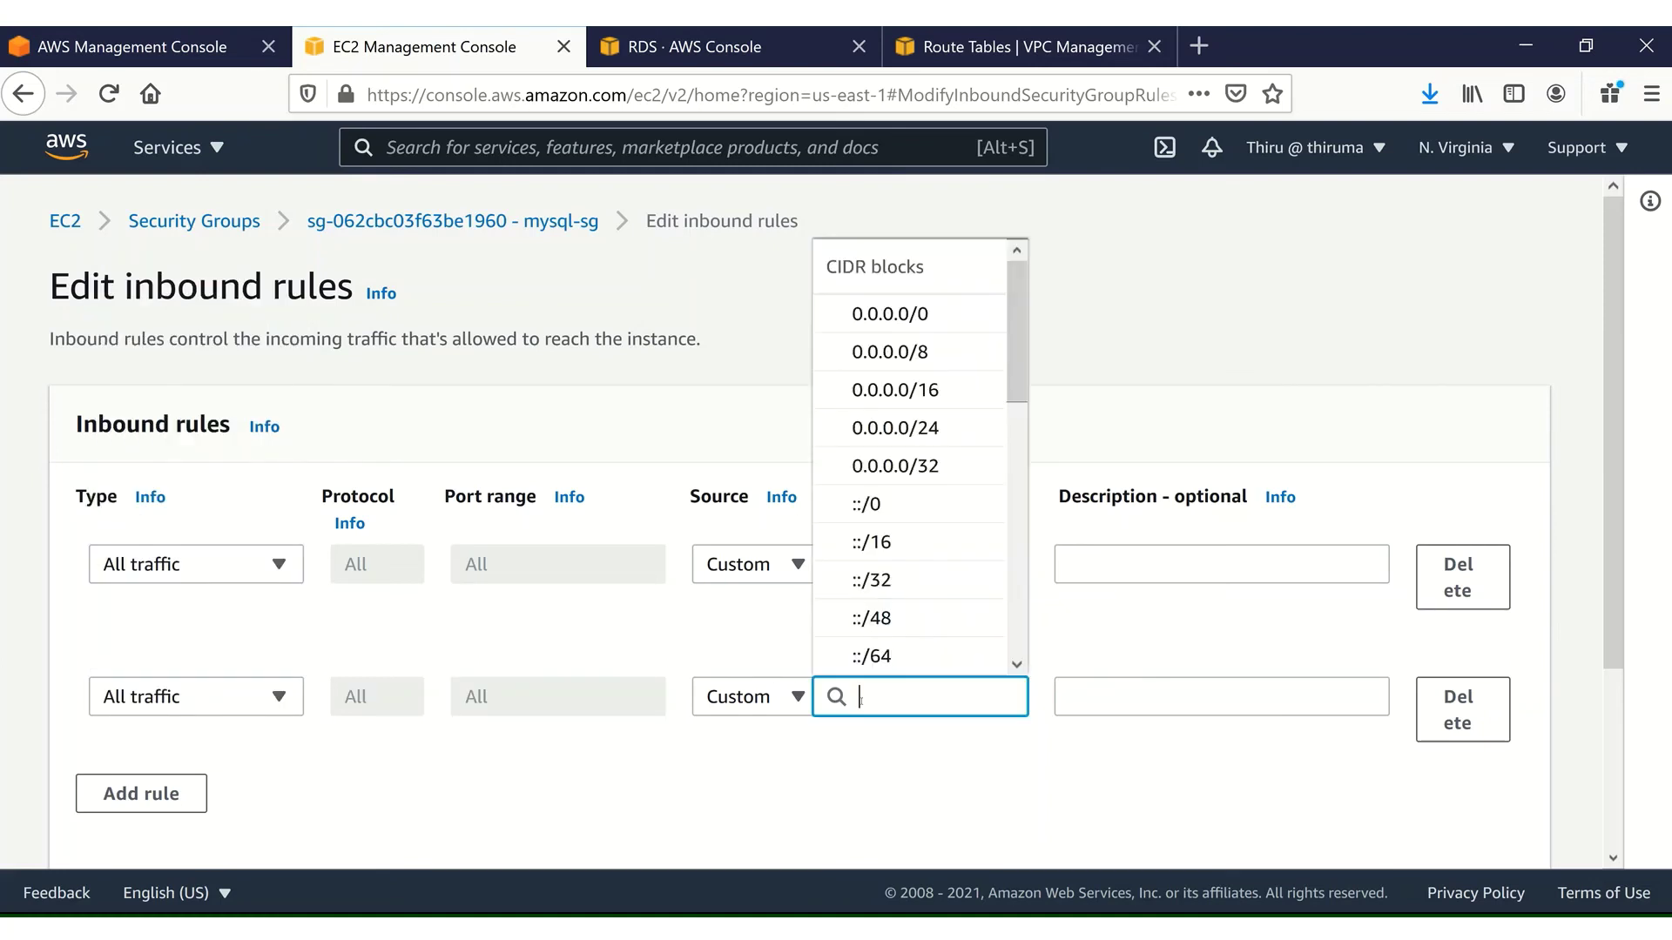
text(sg)
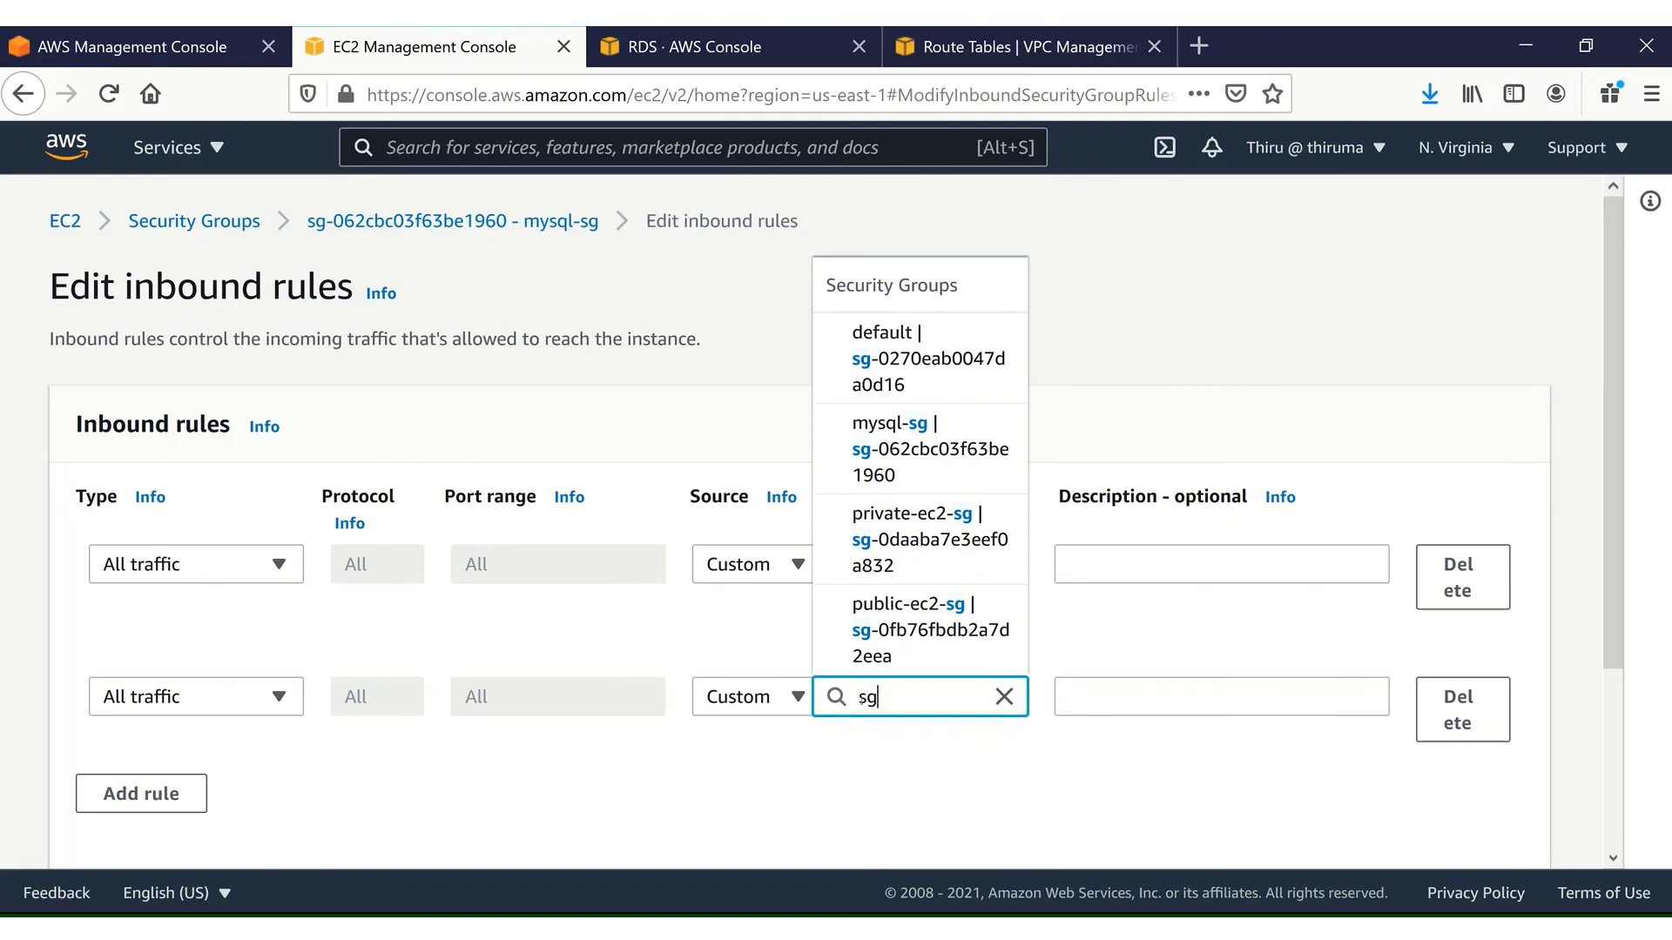
click(928, 427)
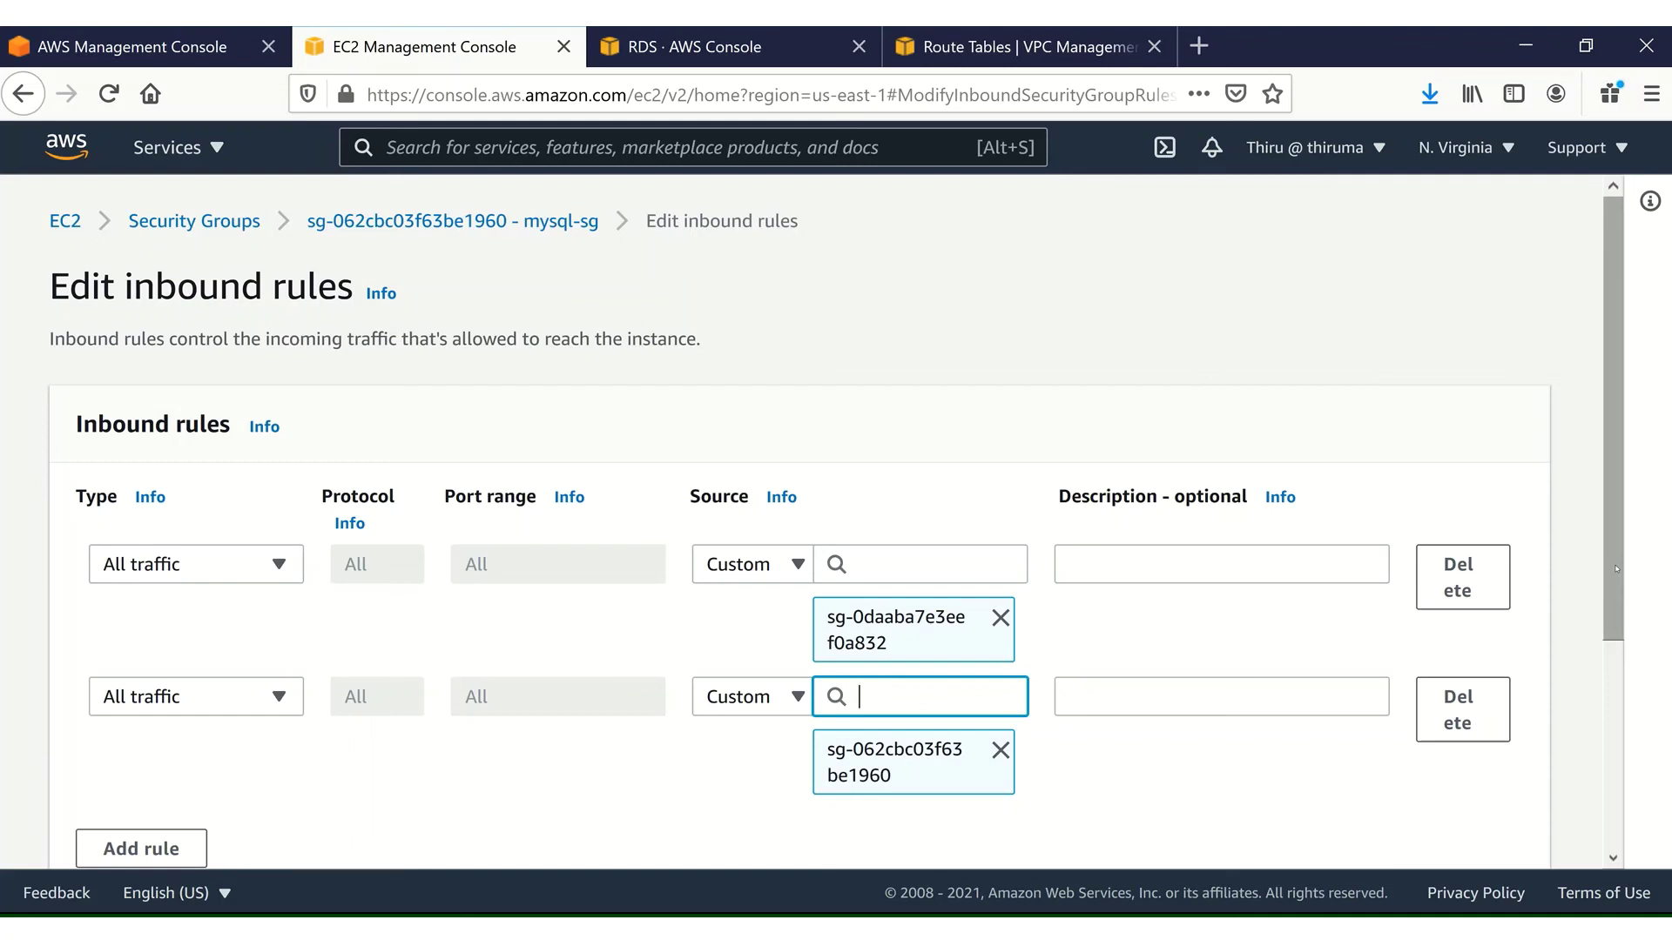
drag(1616, 569, 1635, 809)
click(1519, 832)
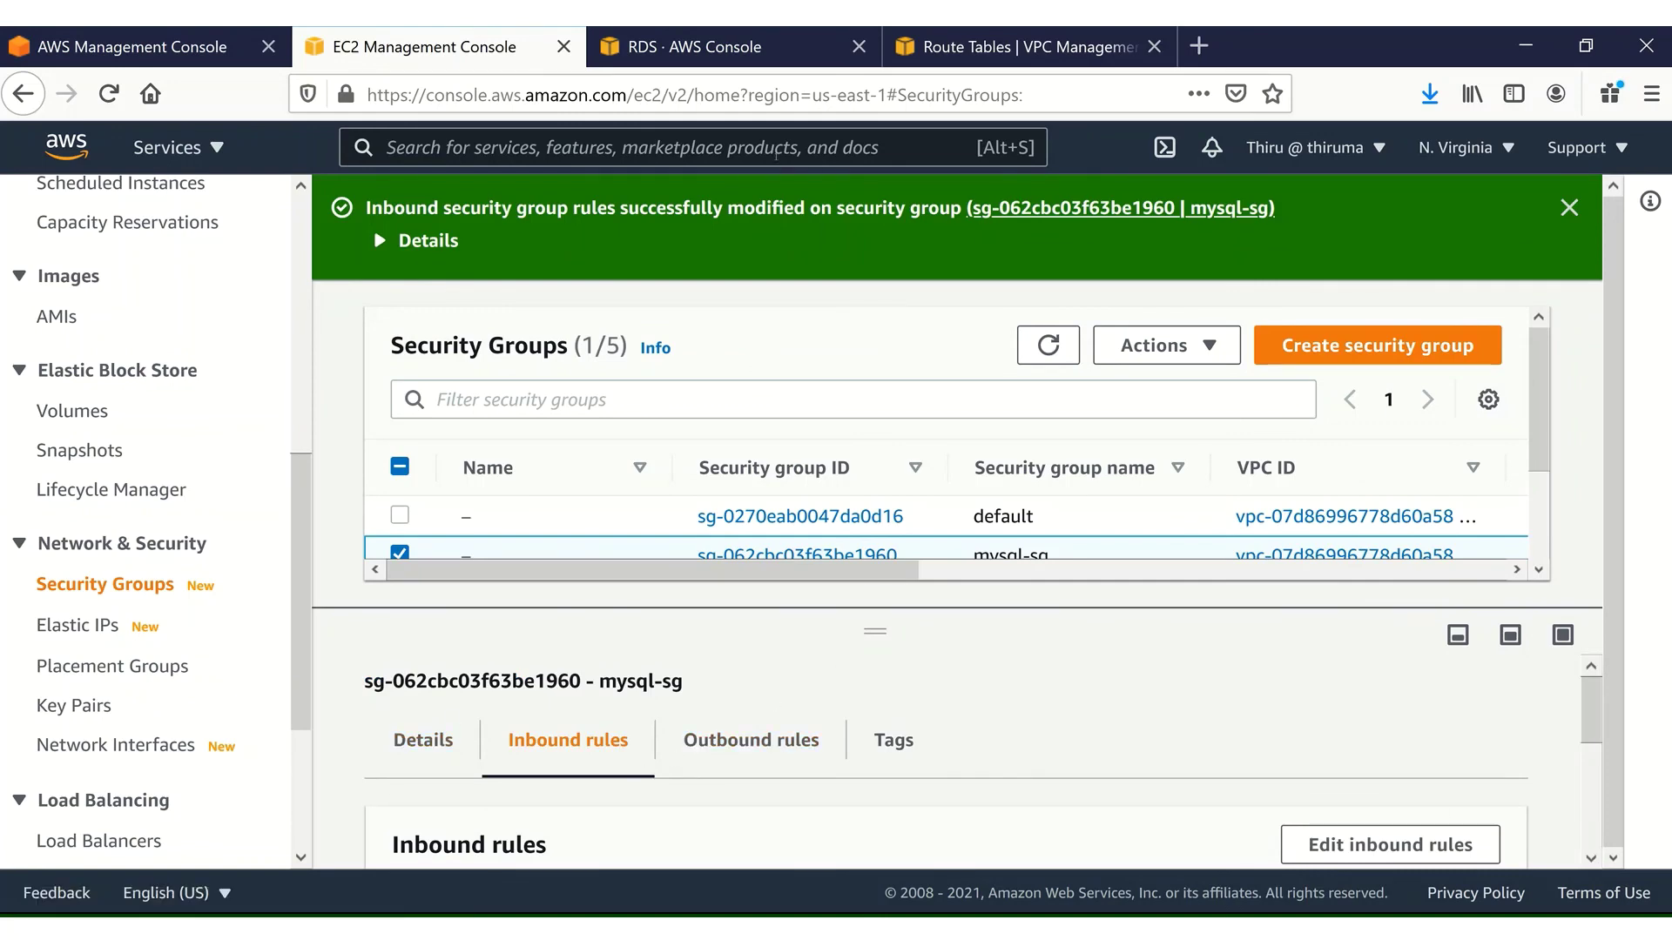
Switch to the PuTTY terminal, rerun the previous mysql connection command for my-mysql-db-1 and enter the database password
key(alt+Tab)
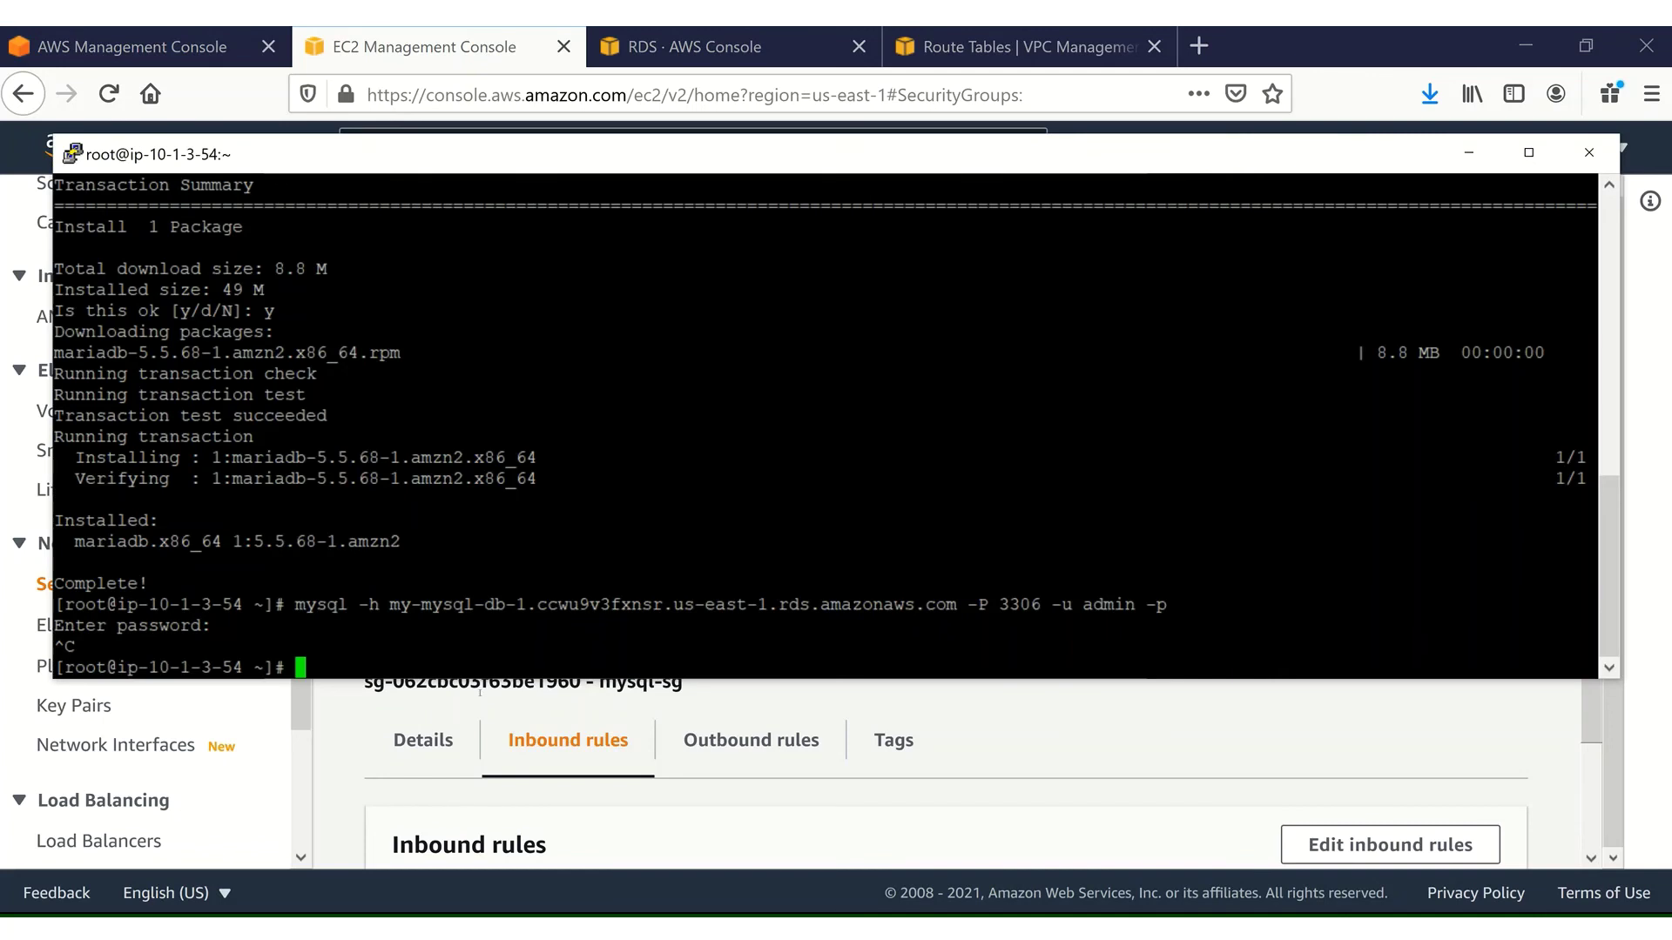
key(Up)
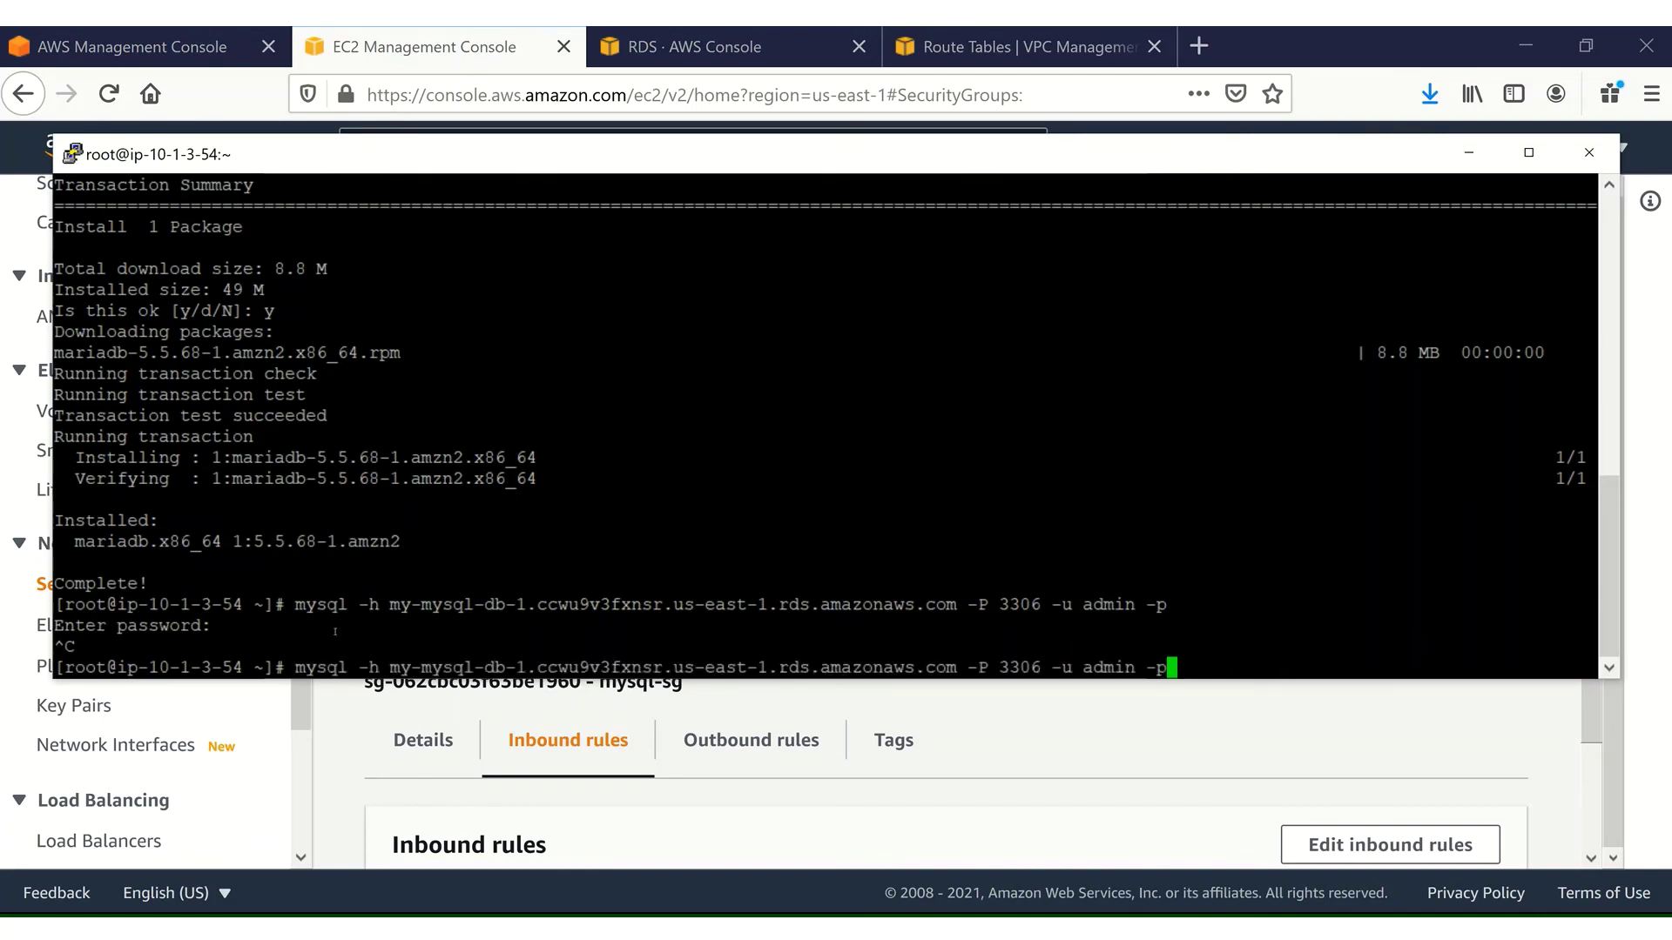
key(Return)
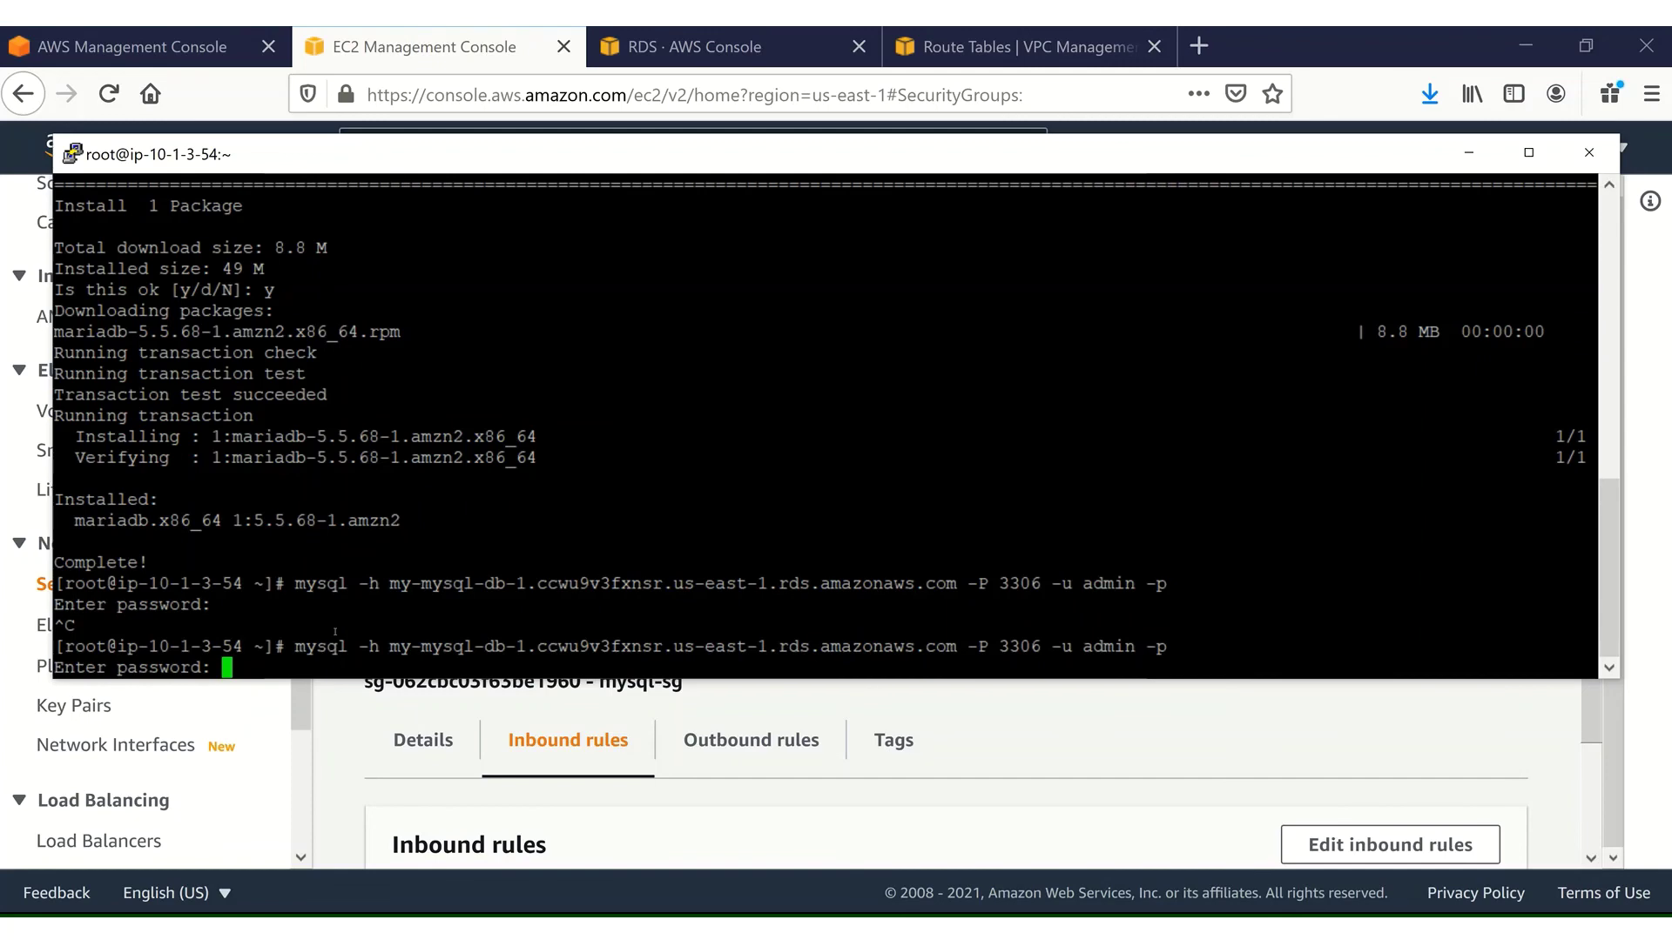
key(Return)
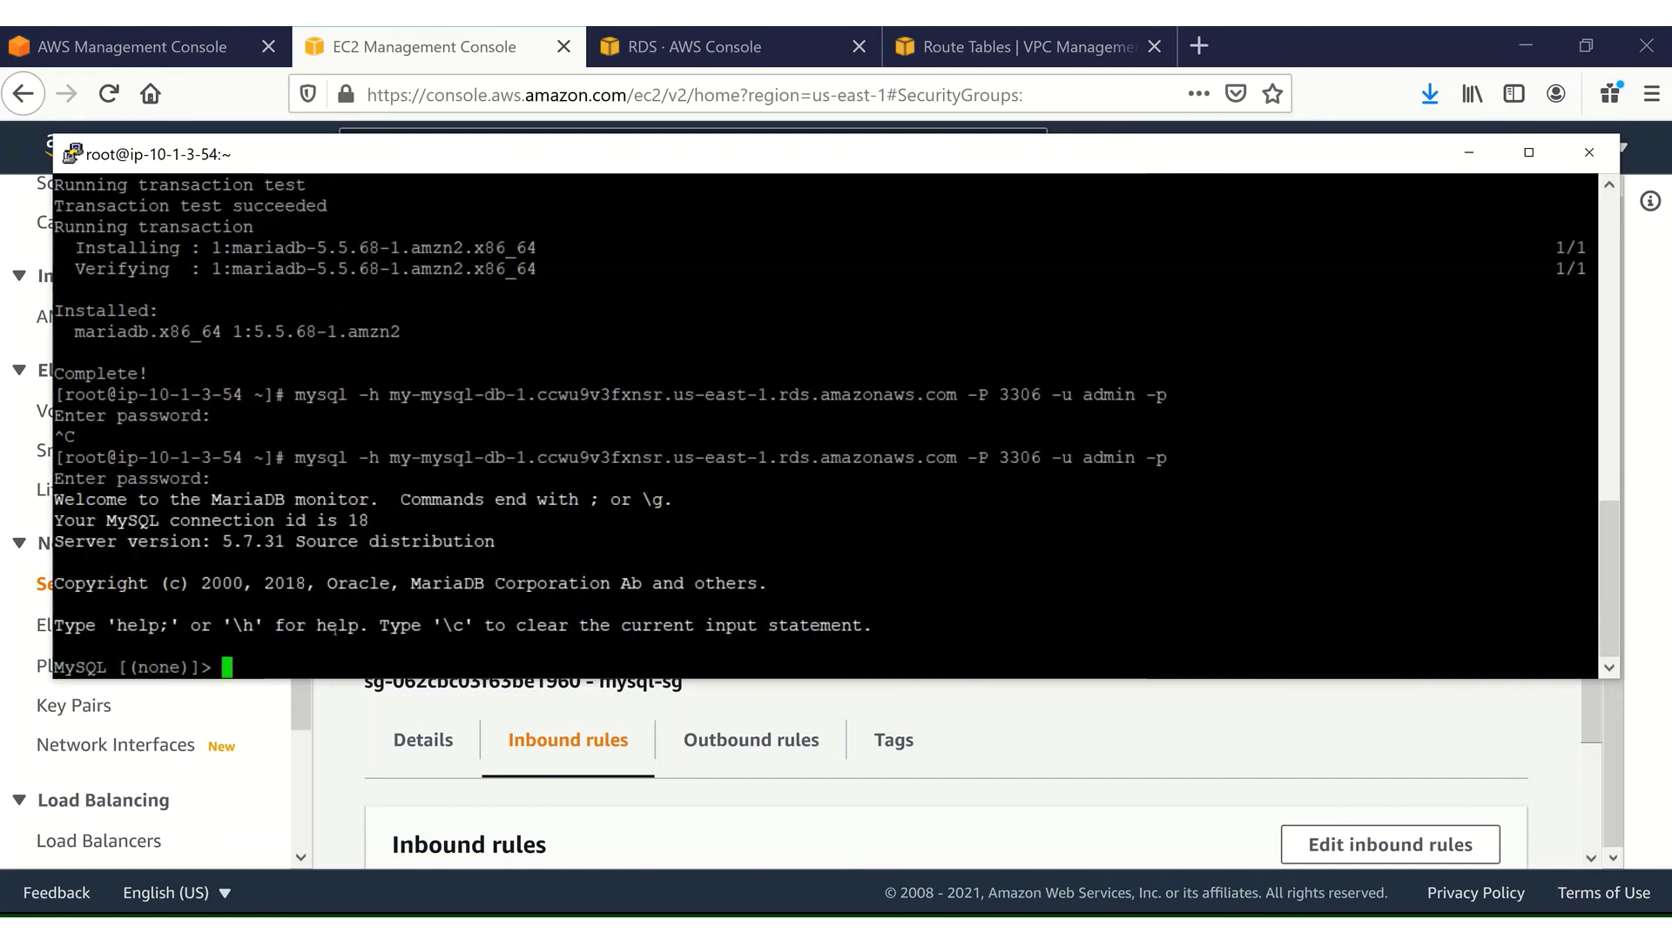
List the databases on the MySQL server with show databases;
text(show databses;)
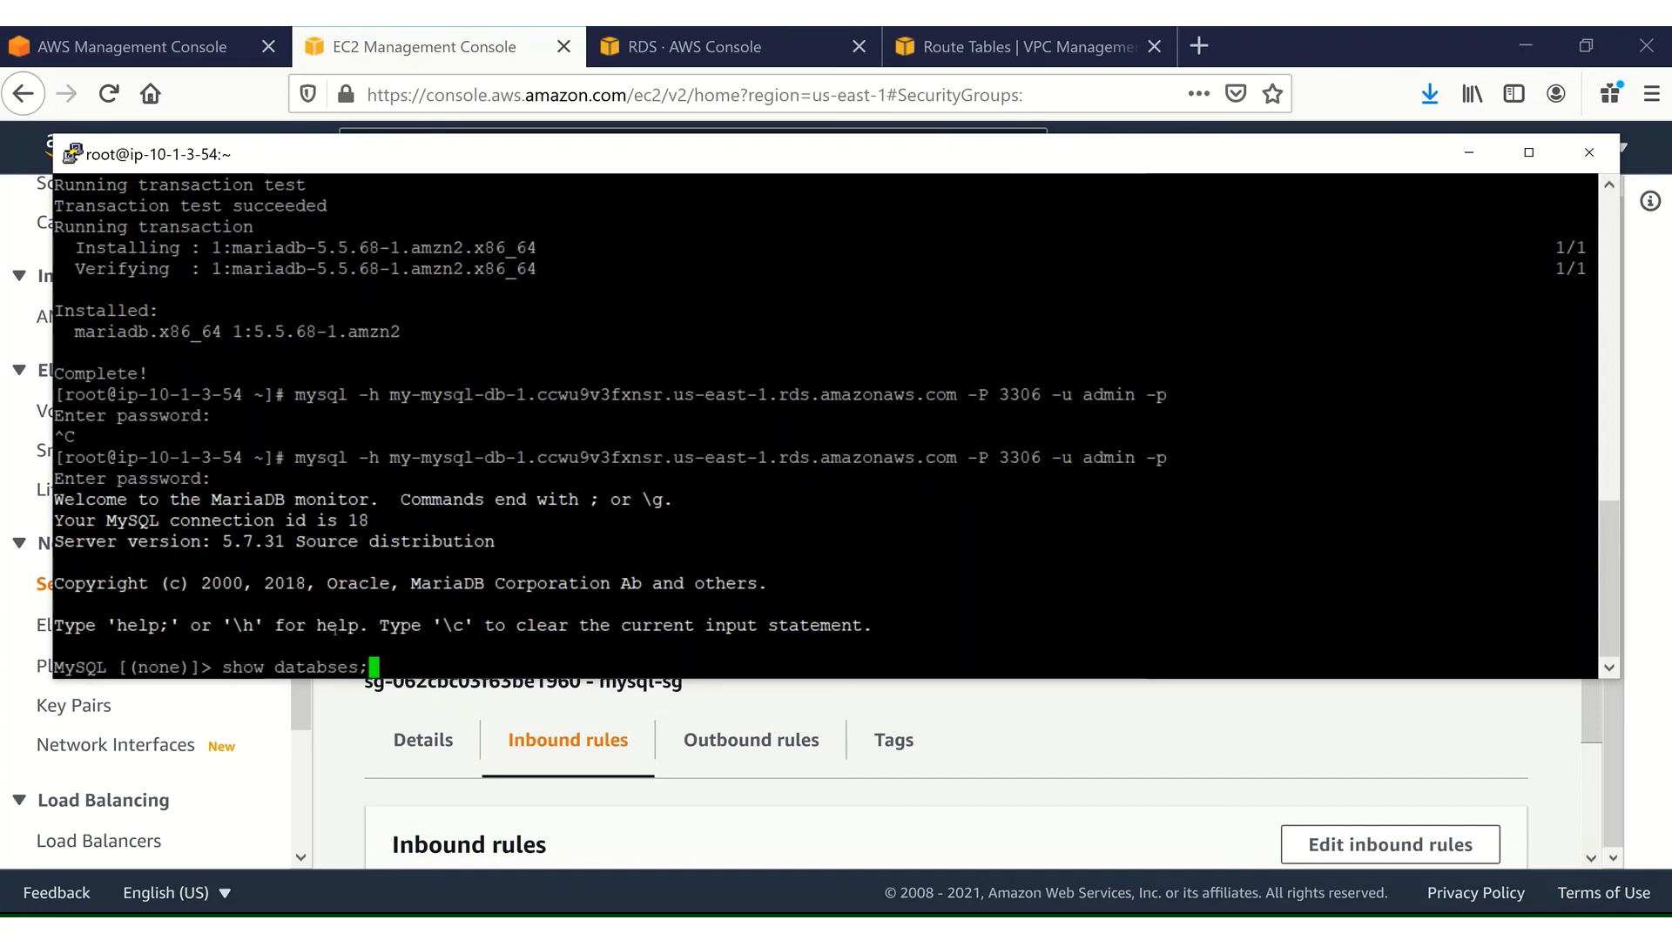
key(BackSpace)
key(BackSpace)
key(BackSpace)
key(BackSpace)
text(ases;)
key(Return)
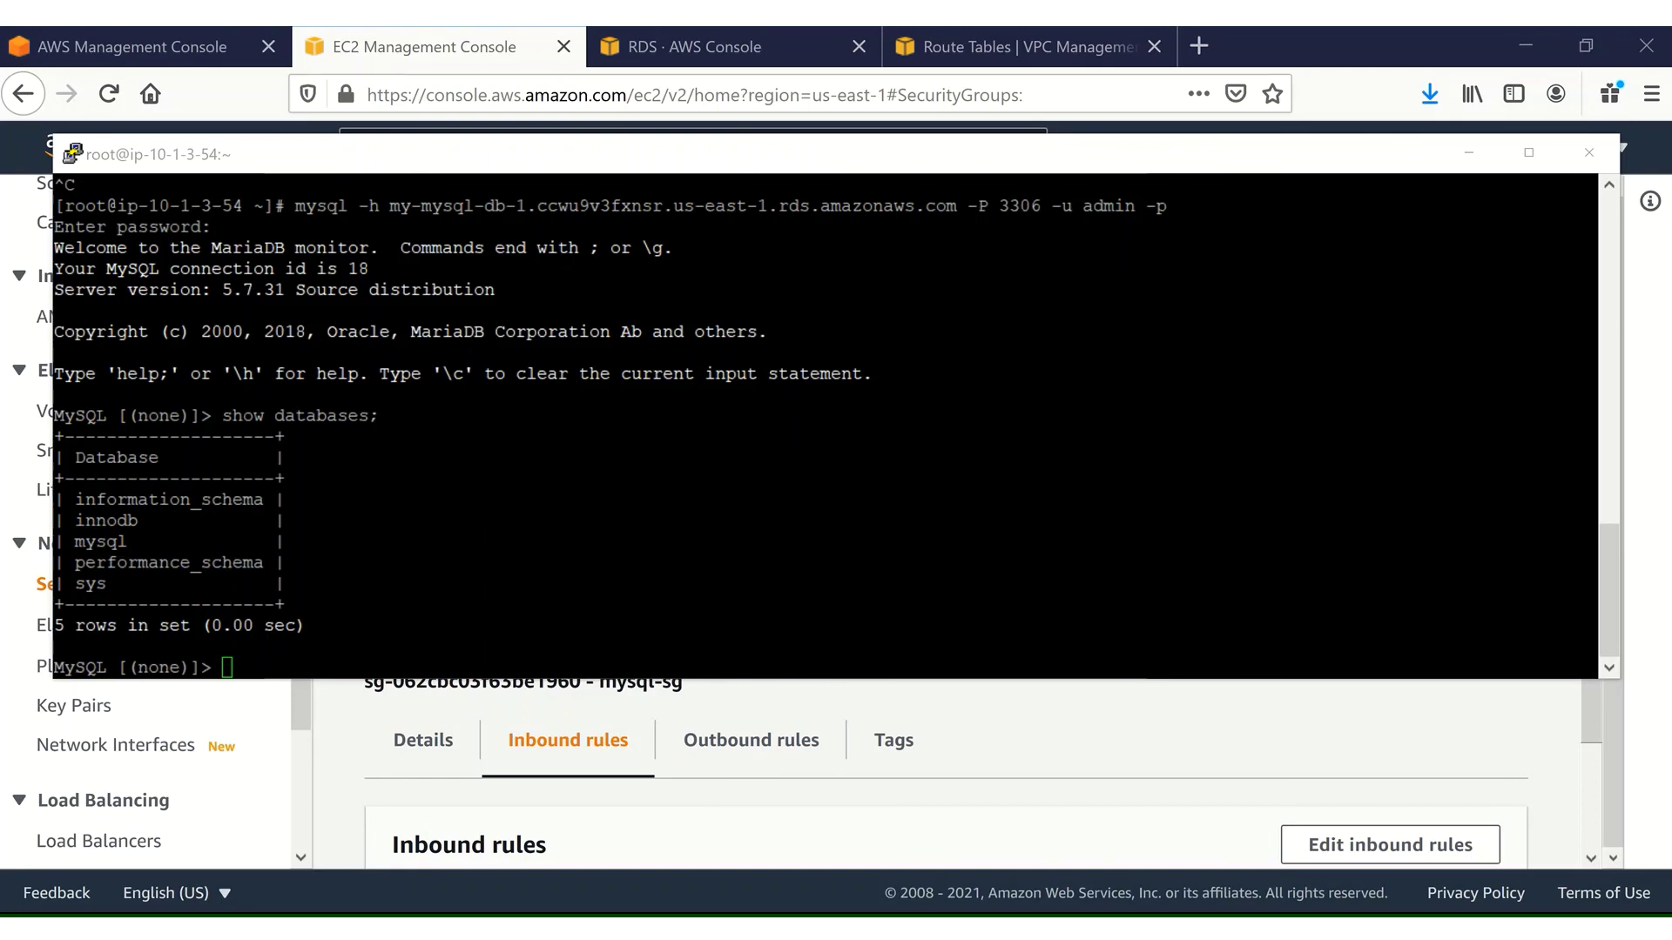
Run CREATE DATABASE IF NOT EXISTS mystoredb; and list the databases again with show databases;
click(839, 501)
right_click(638, 520)
key(Return)
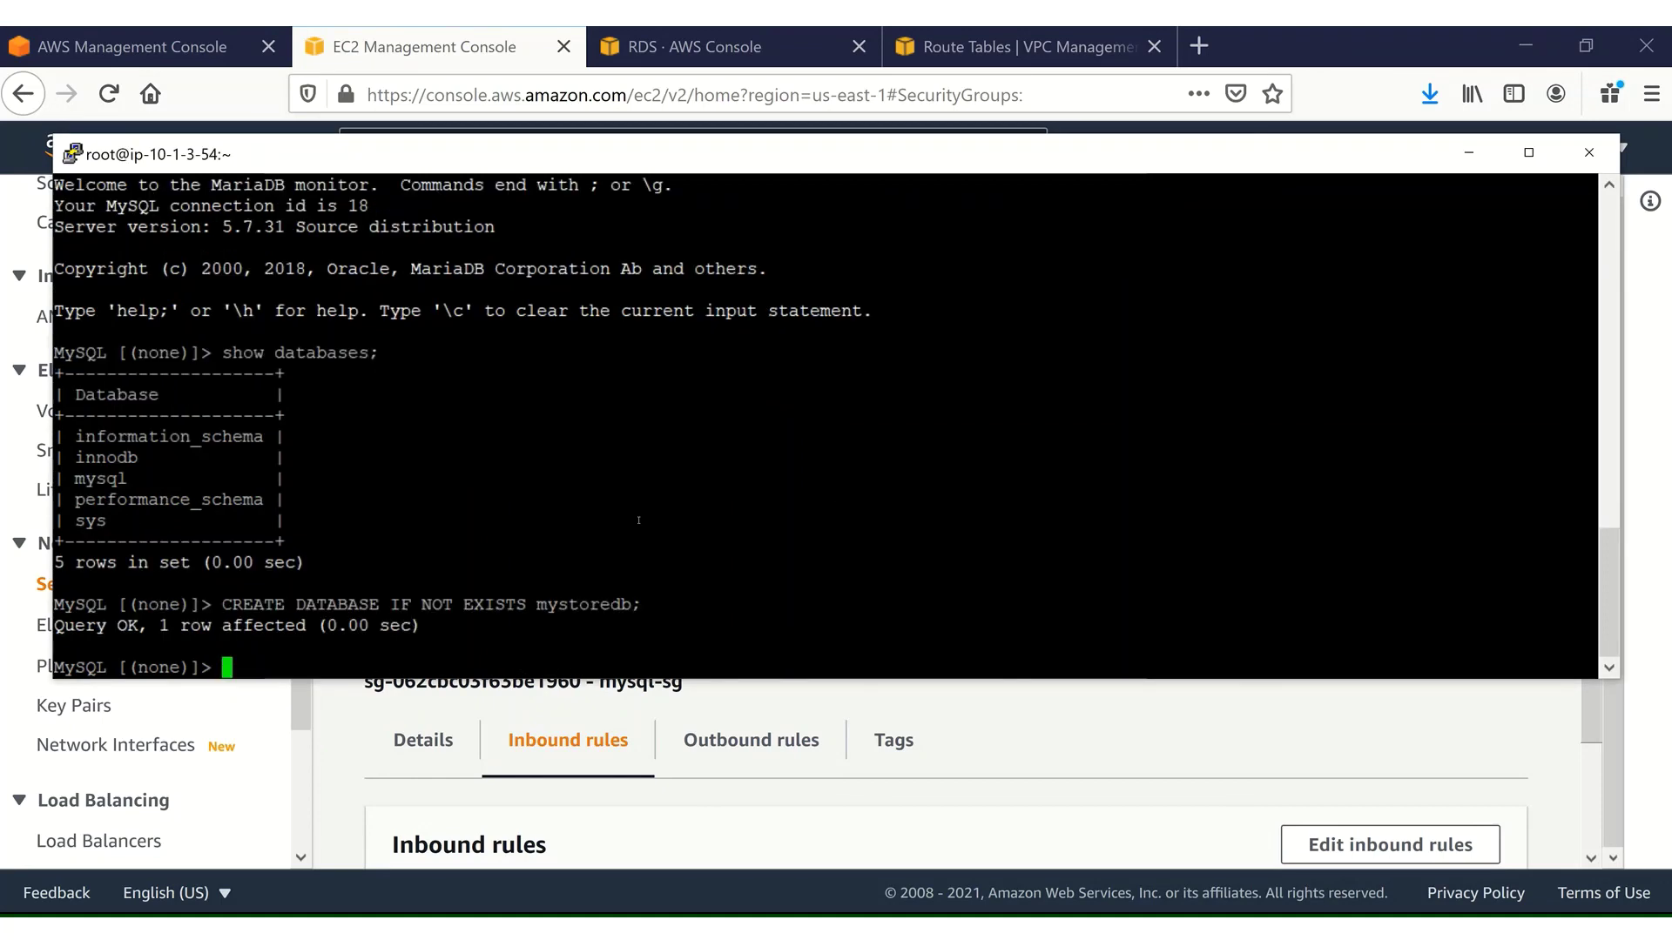
text(show databases;)
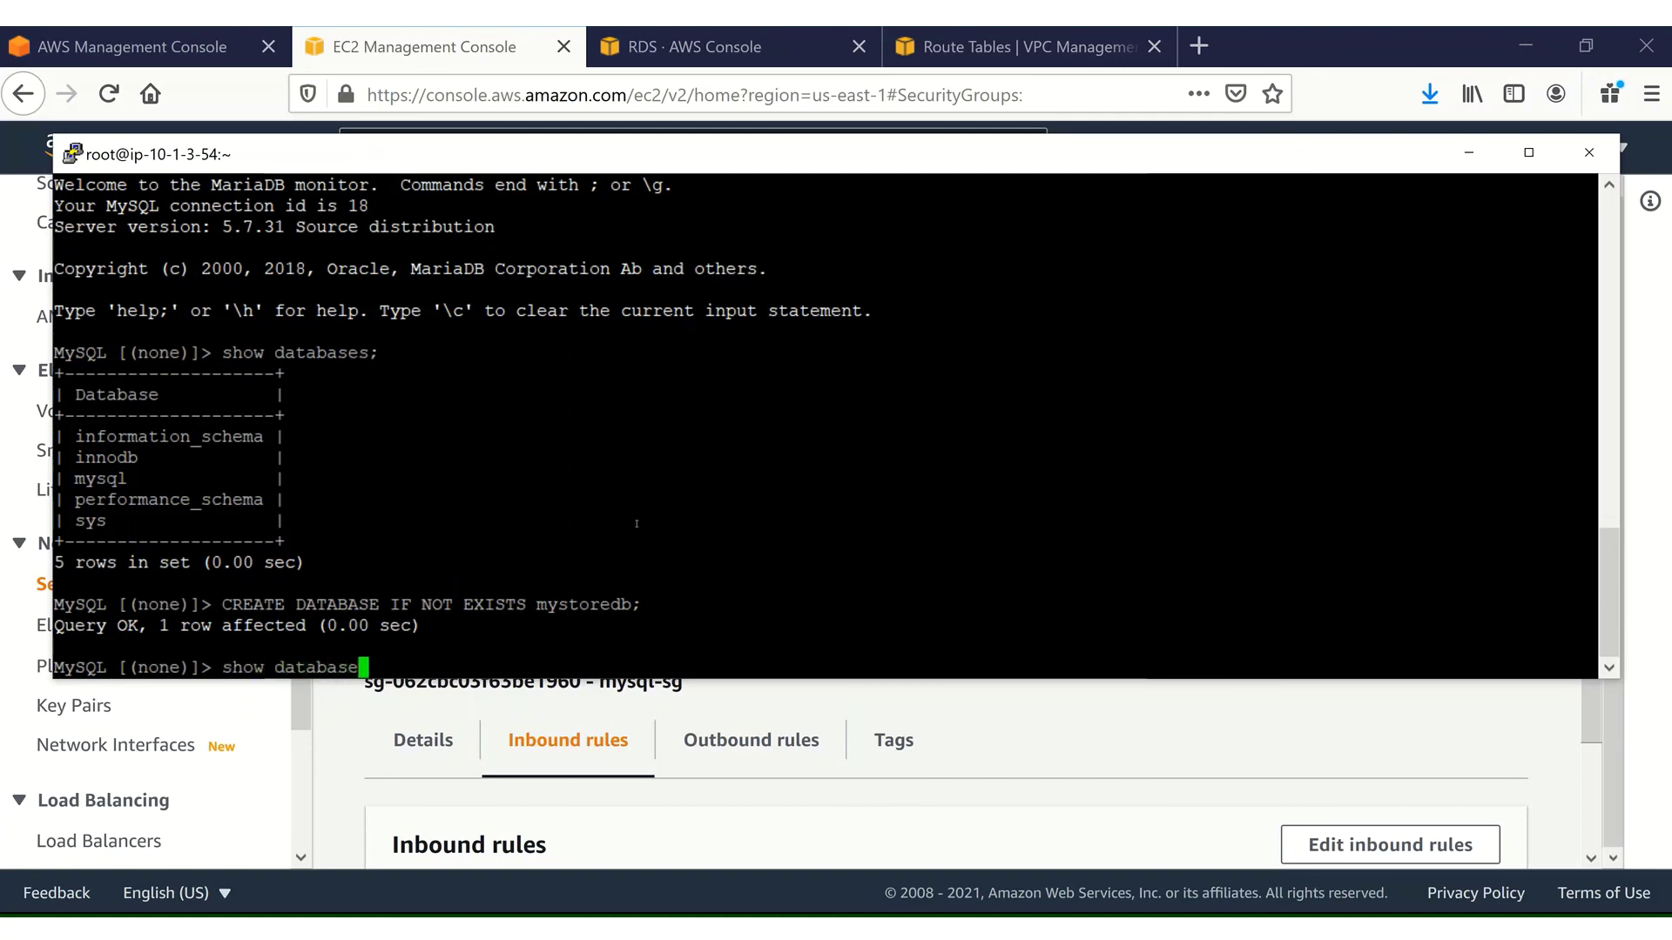
key(Return)
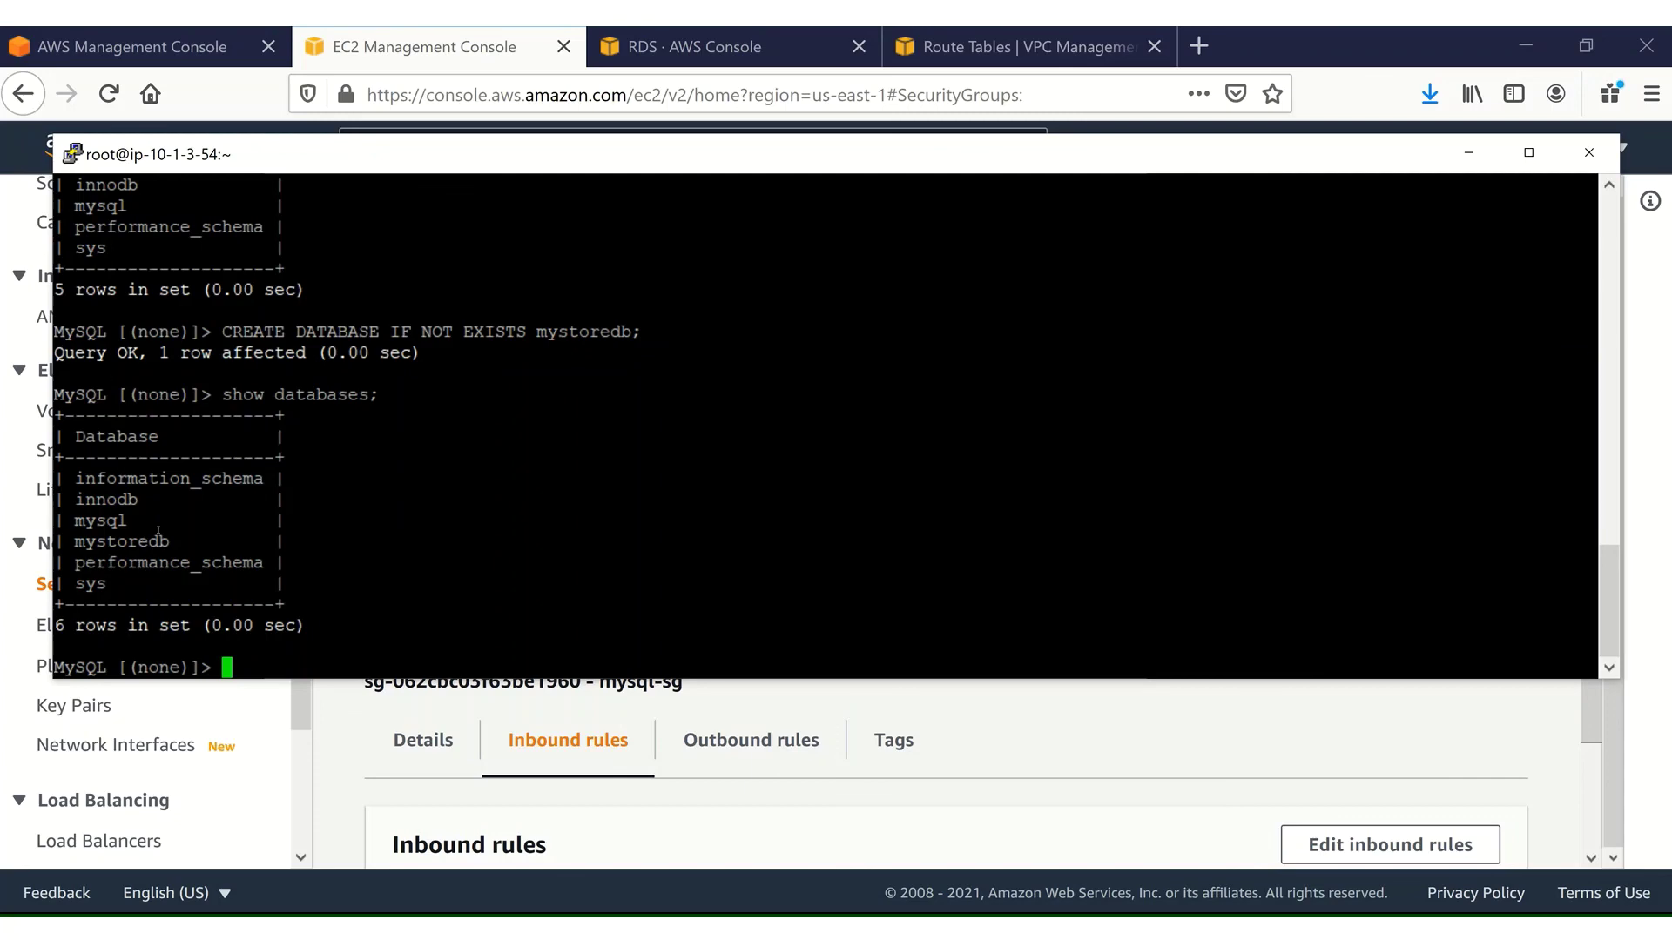
Select the new database with use mystoredb; and list its tables with show tables;
double_click(122, 541)
text(use)
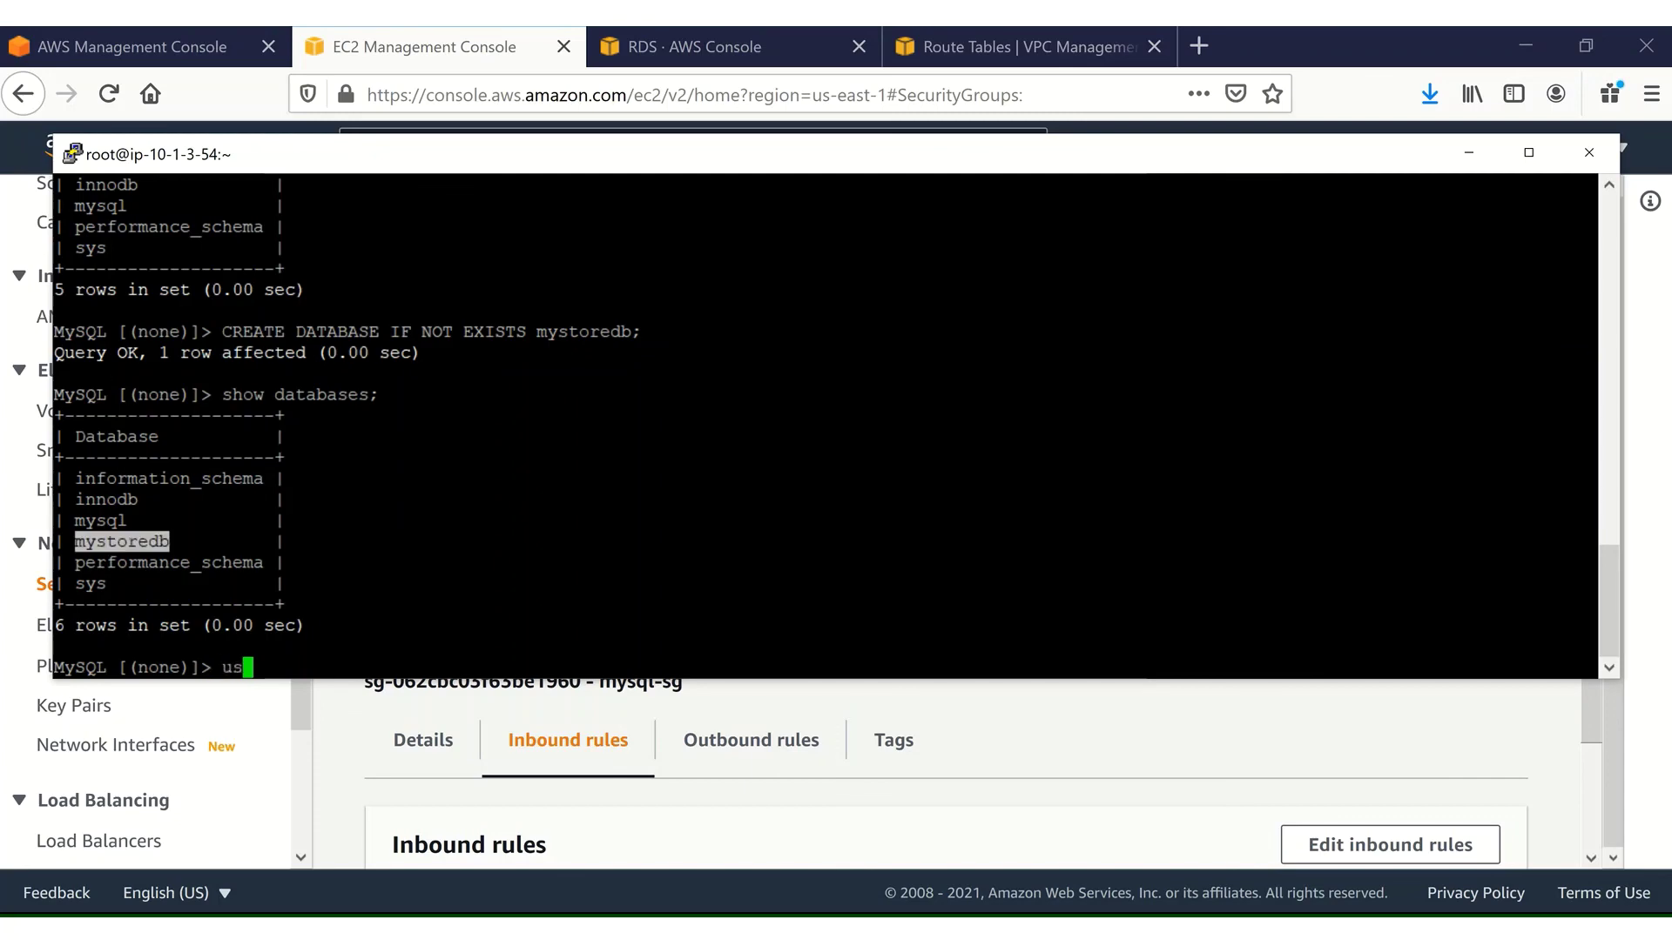
right_click(368, 566)
text(;)
key(Return)
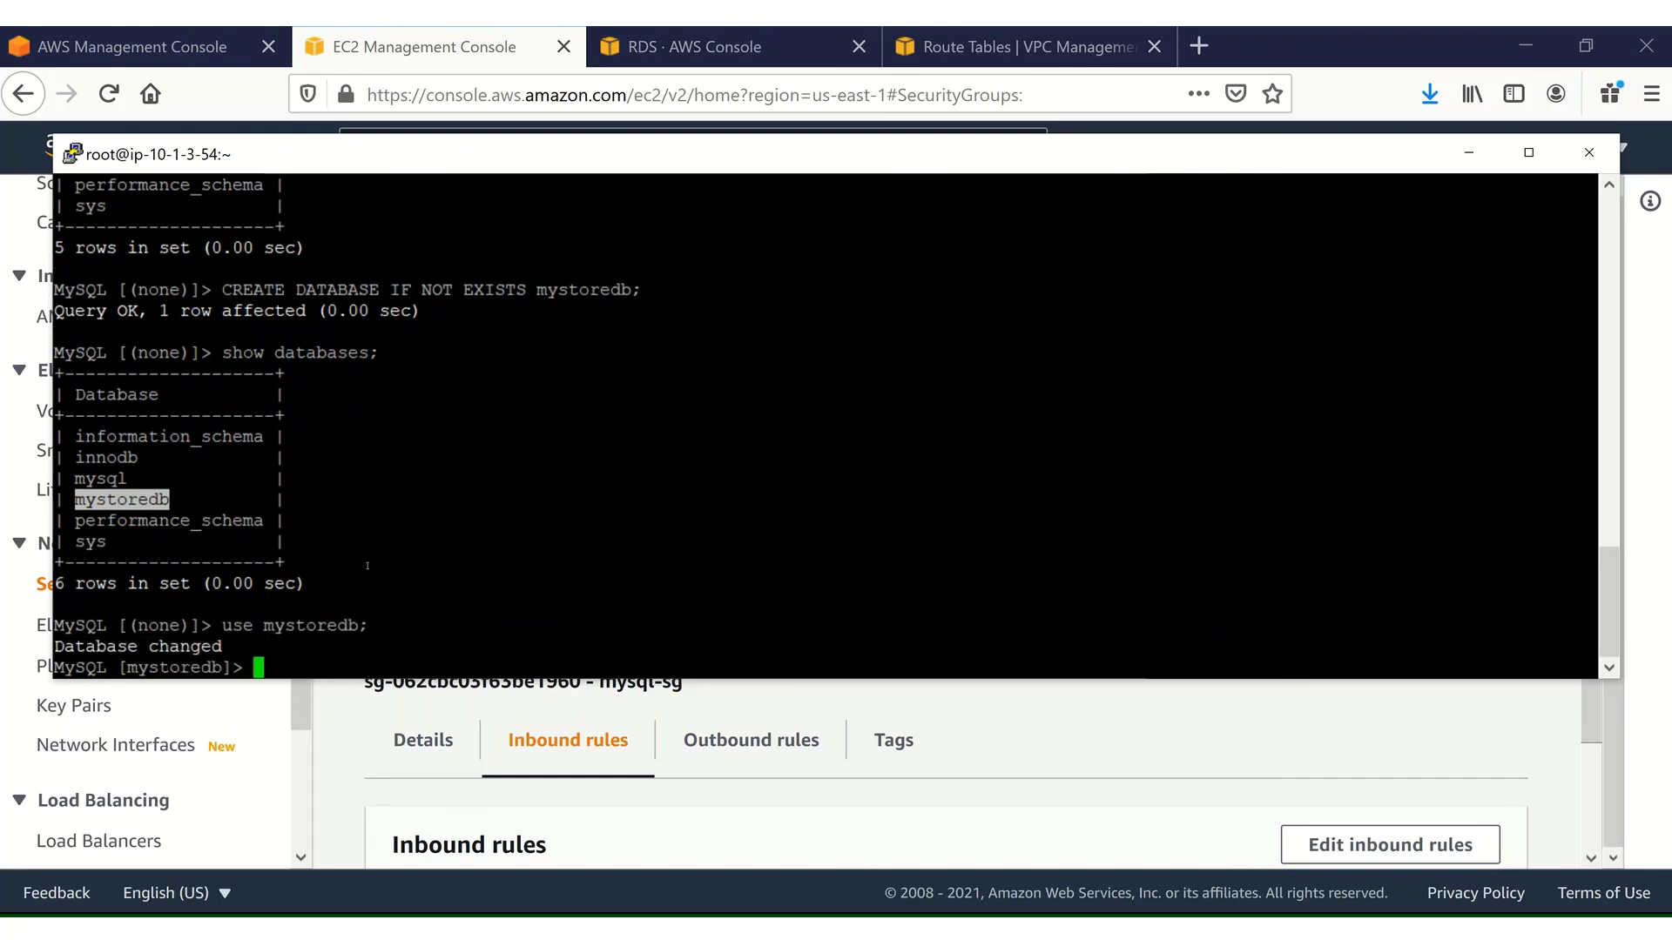
text(show tables;)
key(Return)
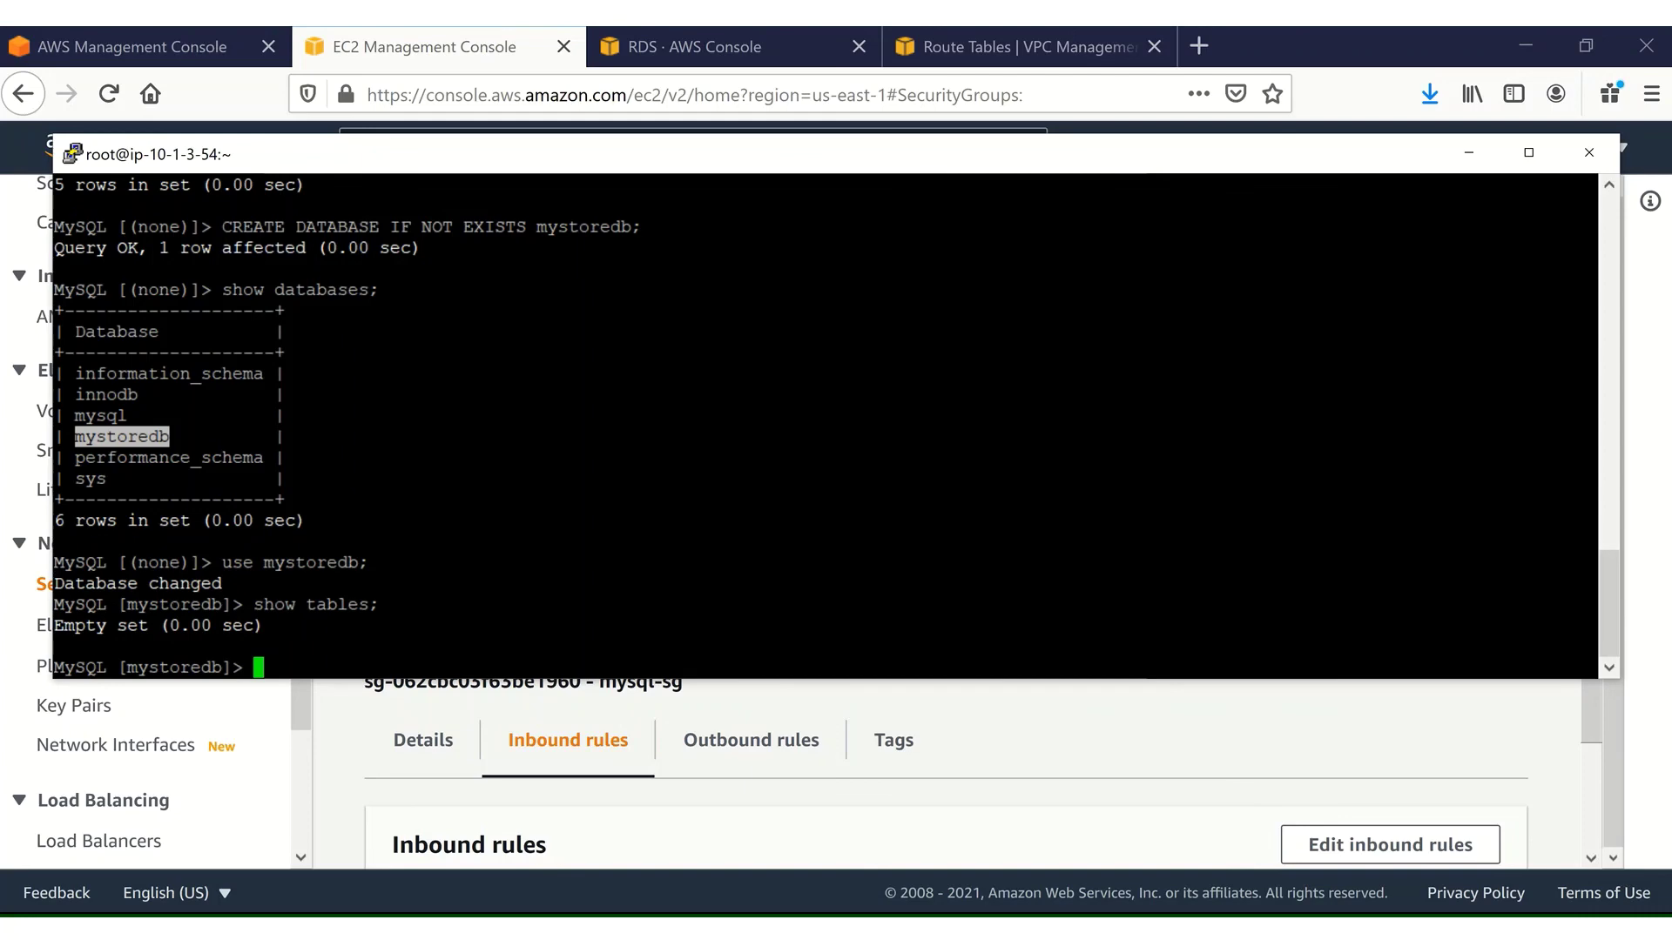
Paste and run the prepared CREATE TABLE statement for products with productID, productCode, name, quantity and price columns, and list the tables with show tables;
key(alt+Tab)
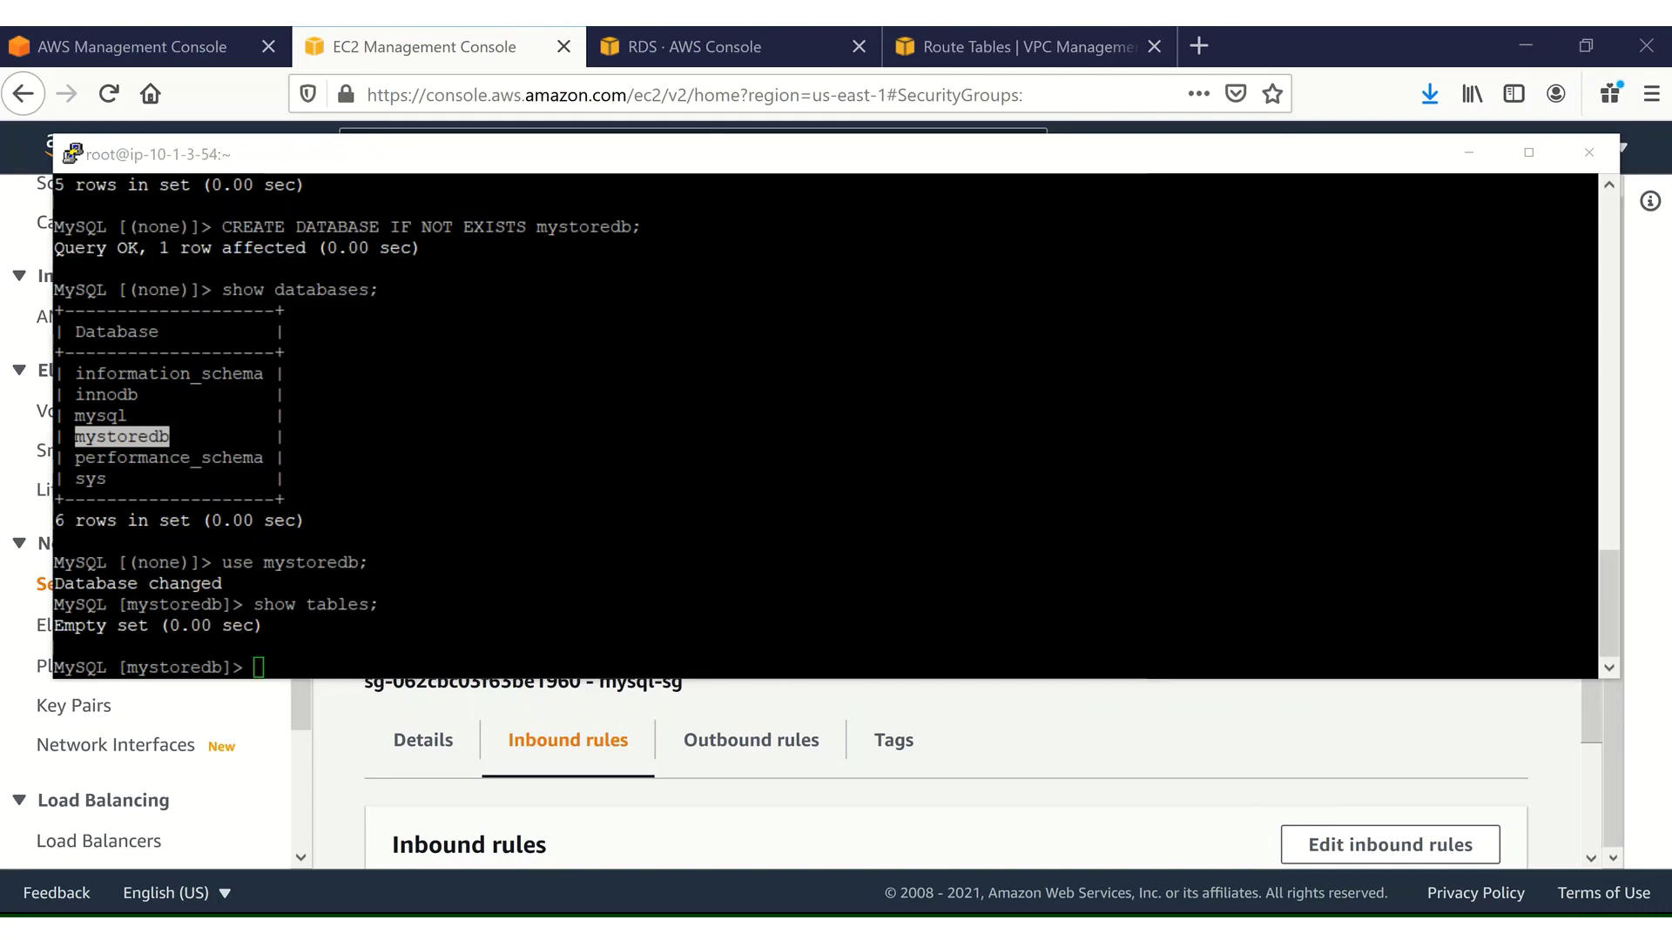
key(ctrl+c)
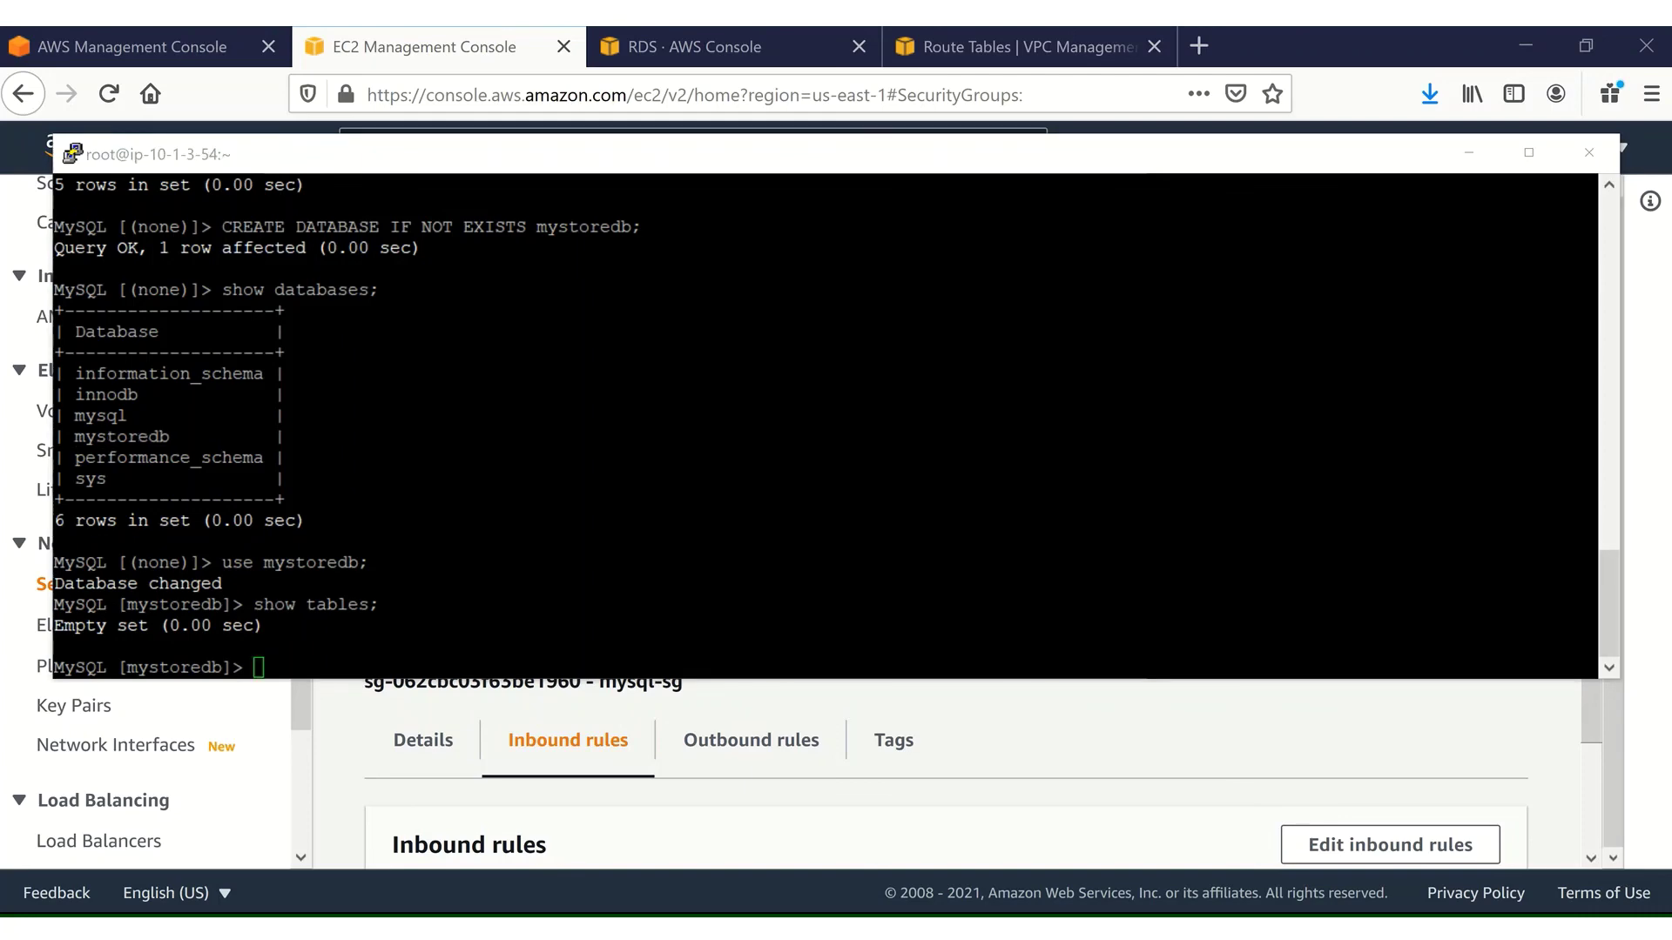
click(386, 545)
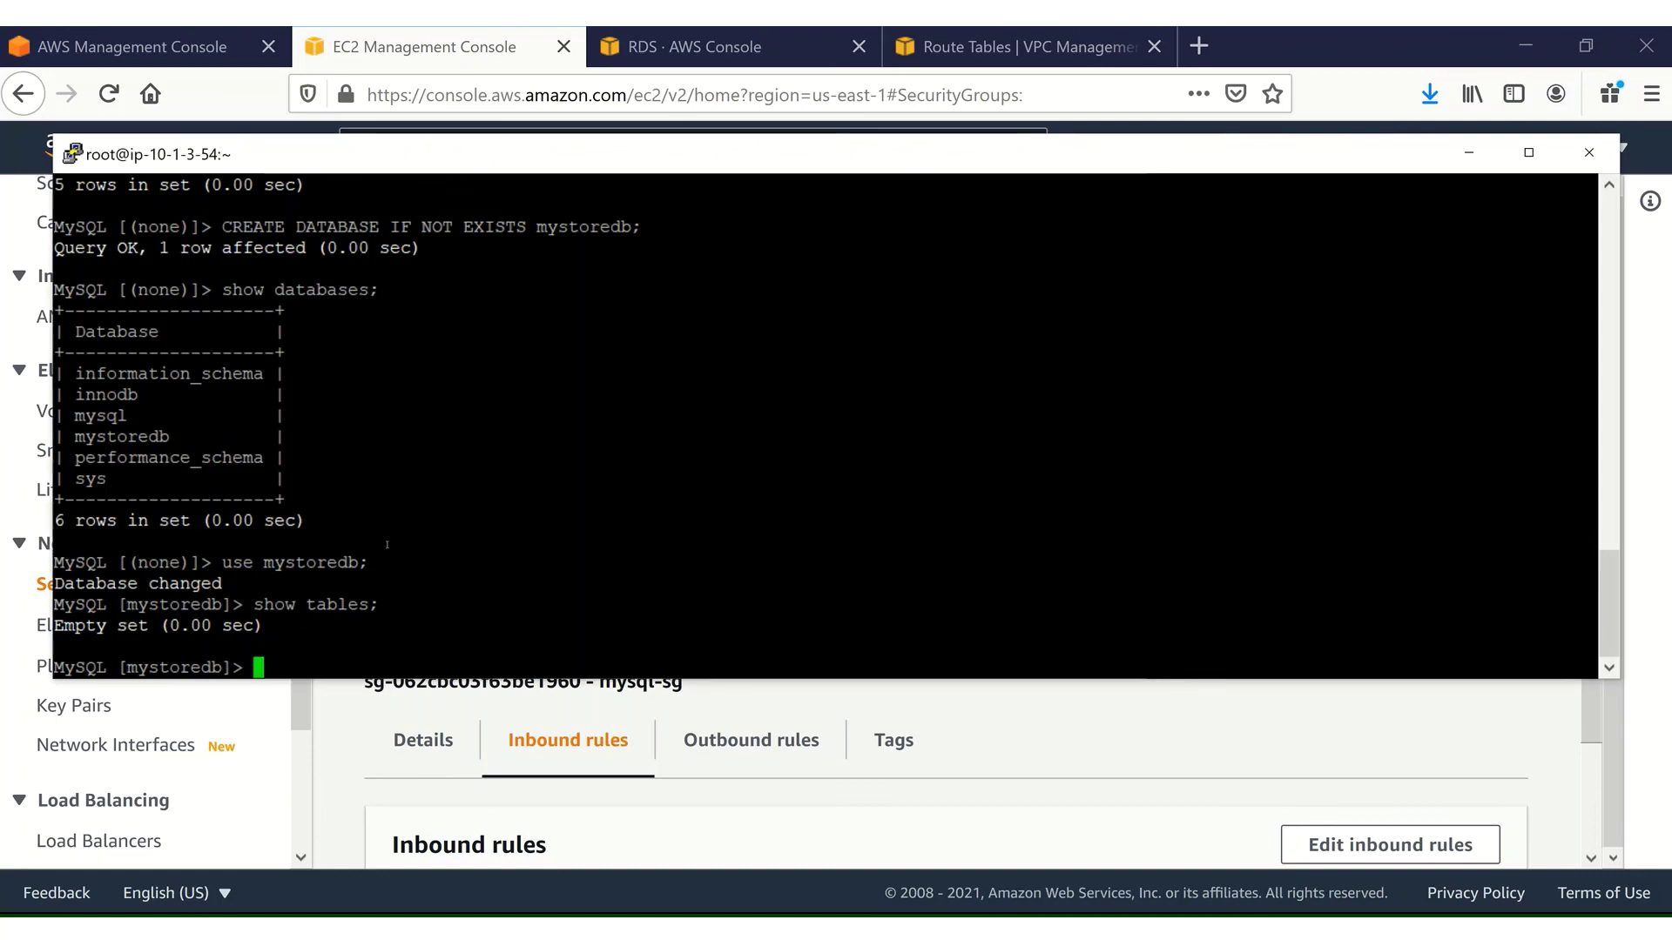
right_click(386, 545)
key(Return)
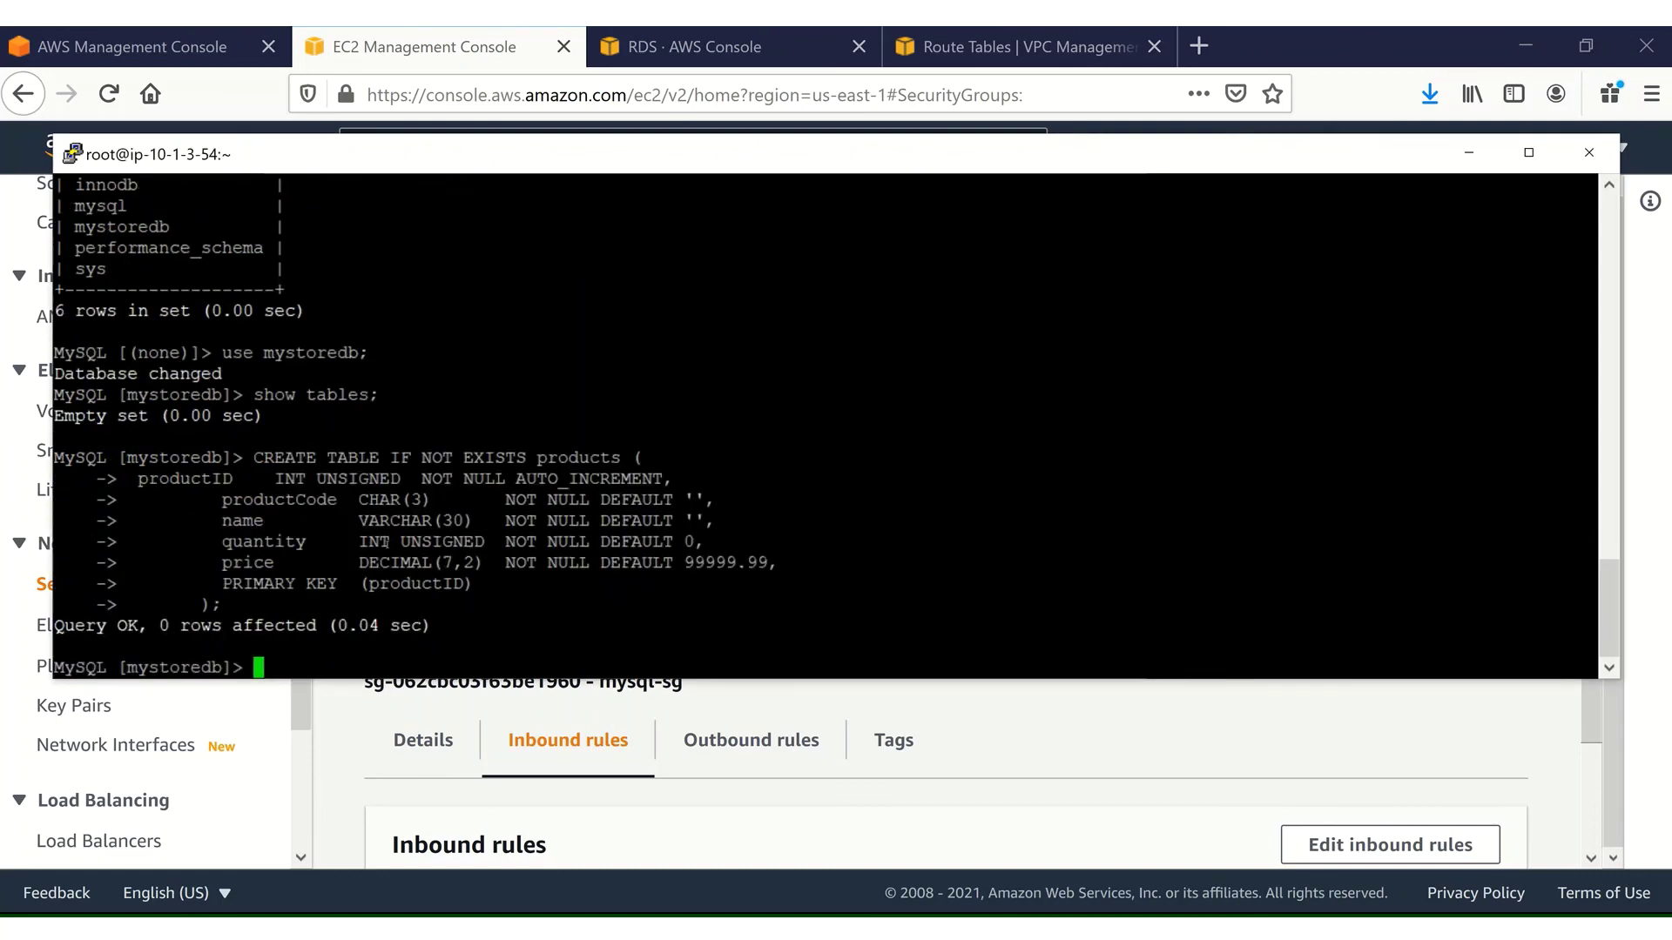
text(show tables;)
key(Return)
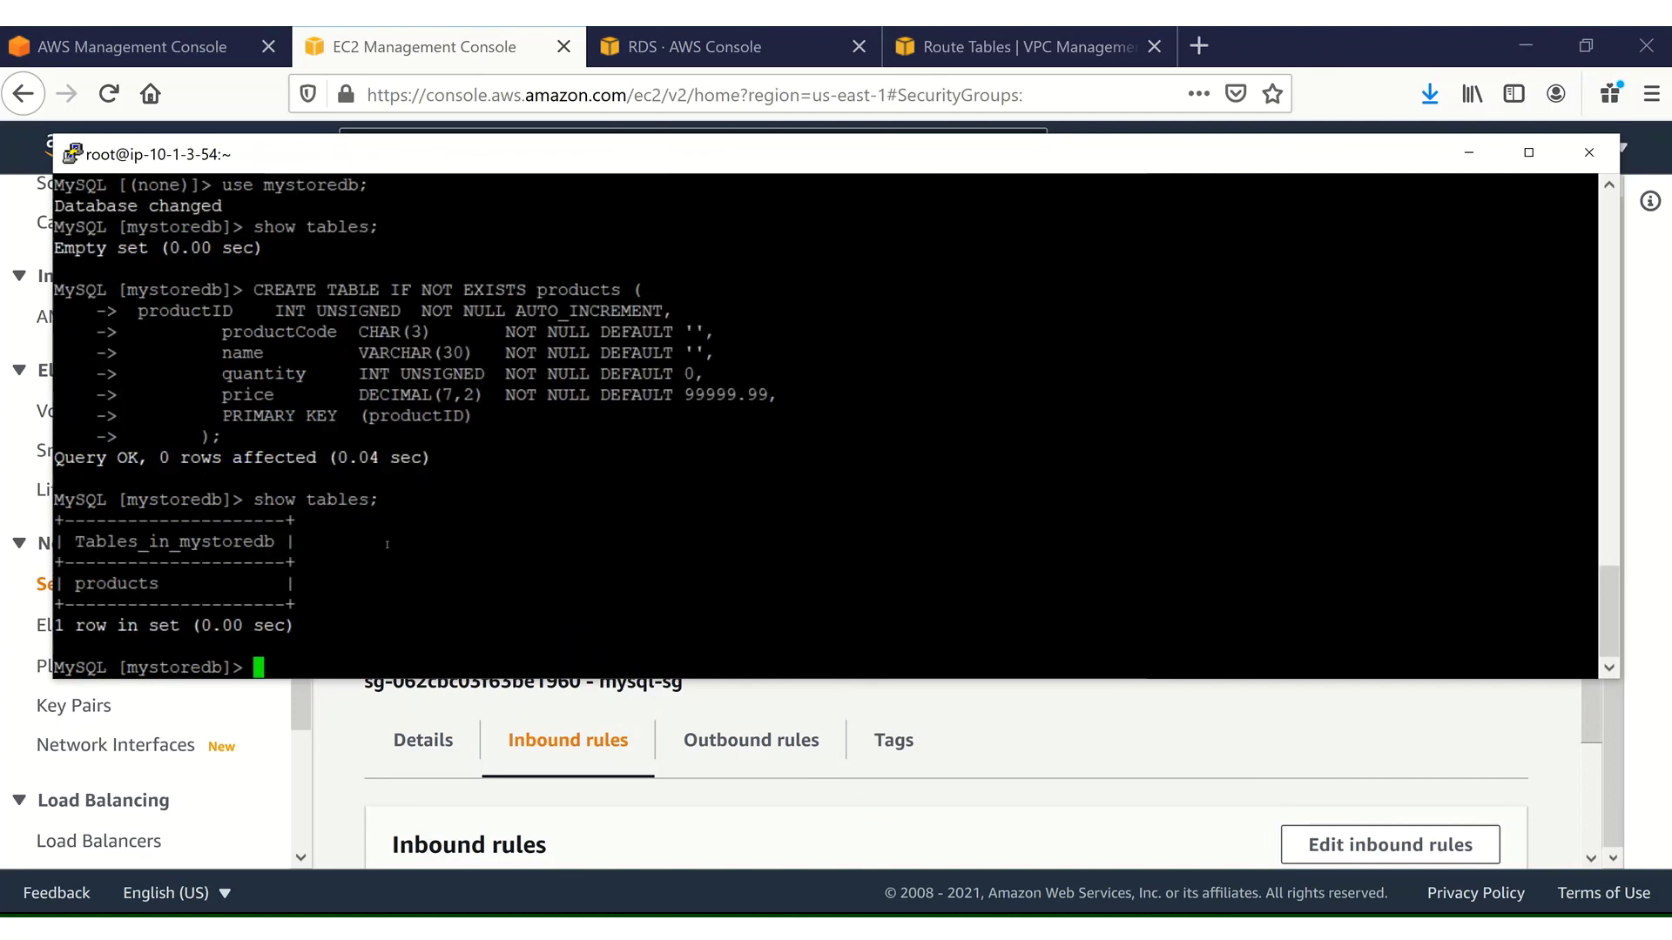
Paste and run DESCRIBE products; to examine the table's structure
double_click(130, 585)
click(130, 585)
key(alt+Tab)
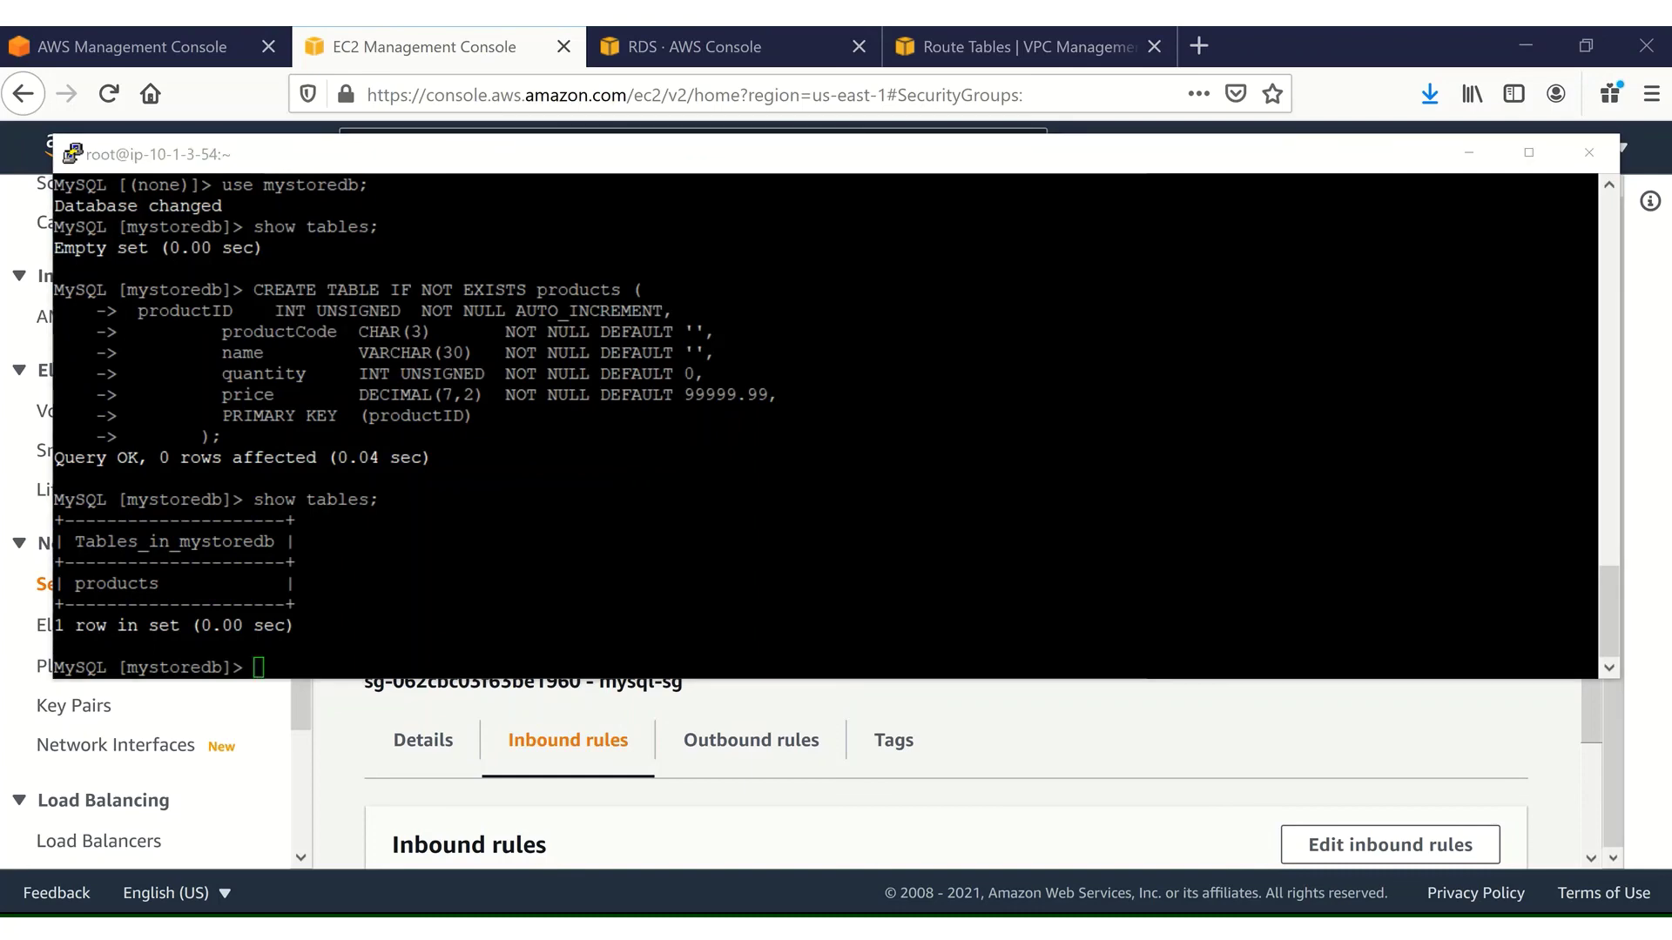
click(347, 395)
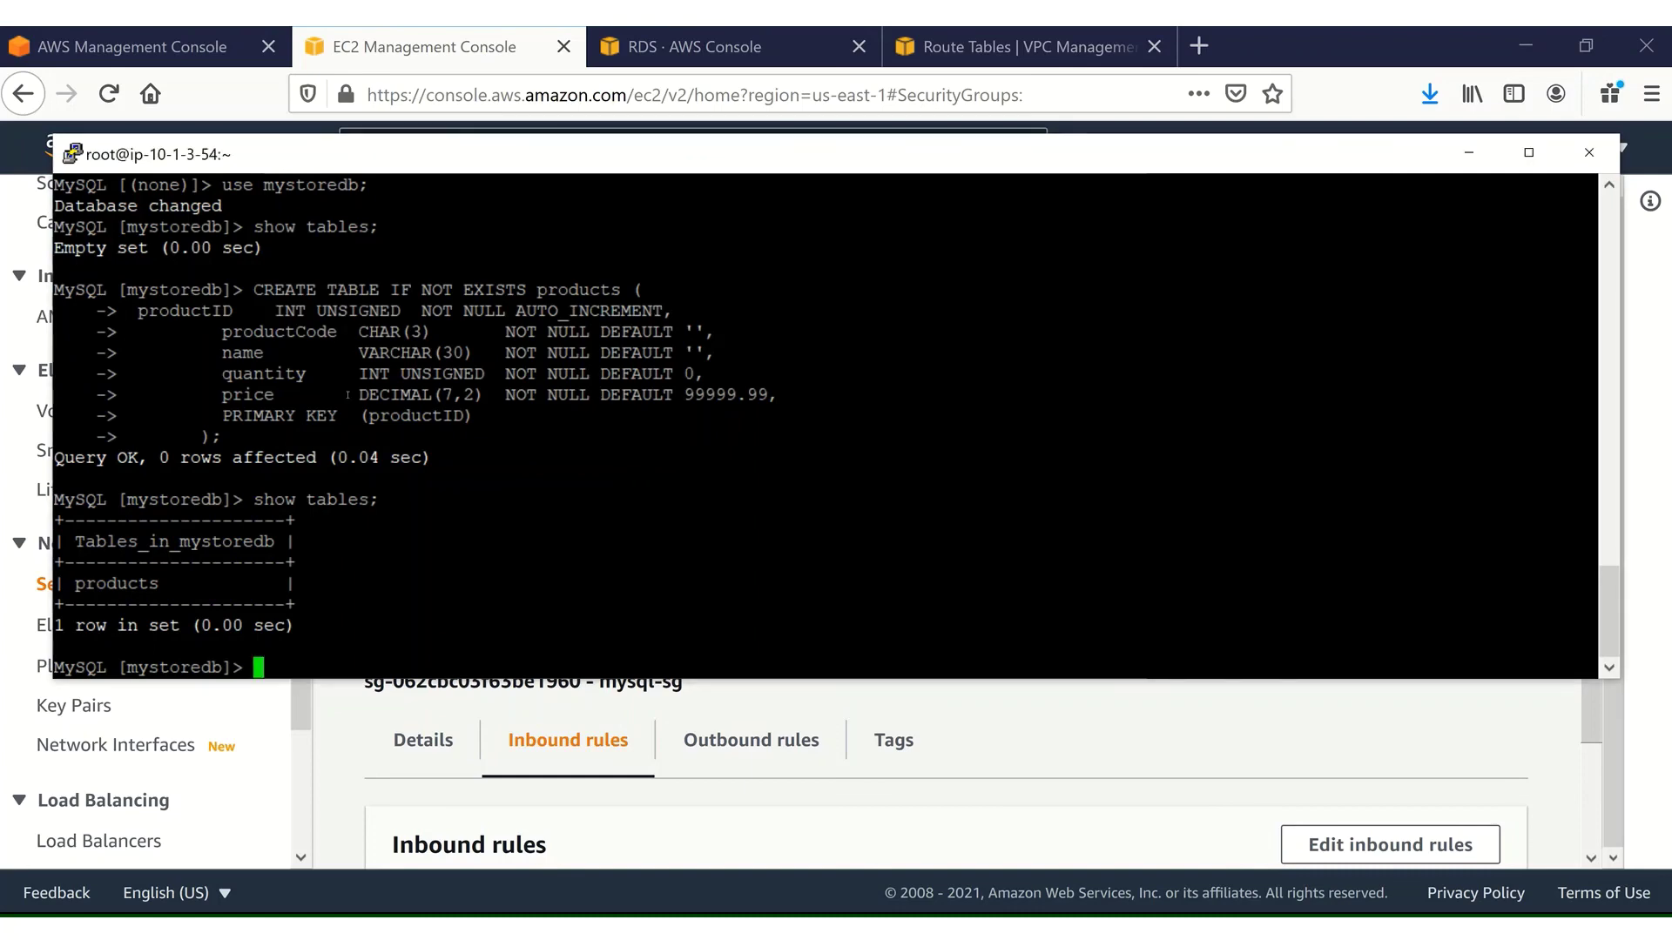
right_click(350, 624)
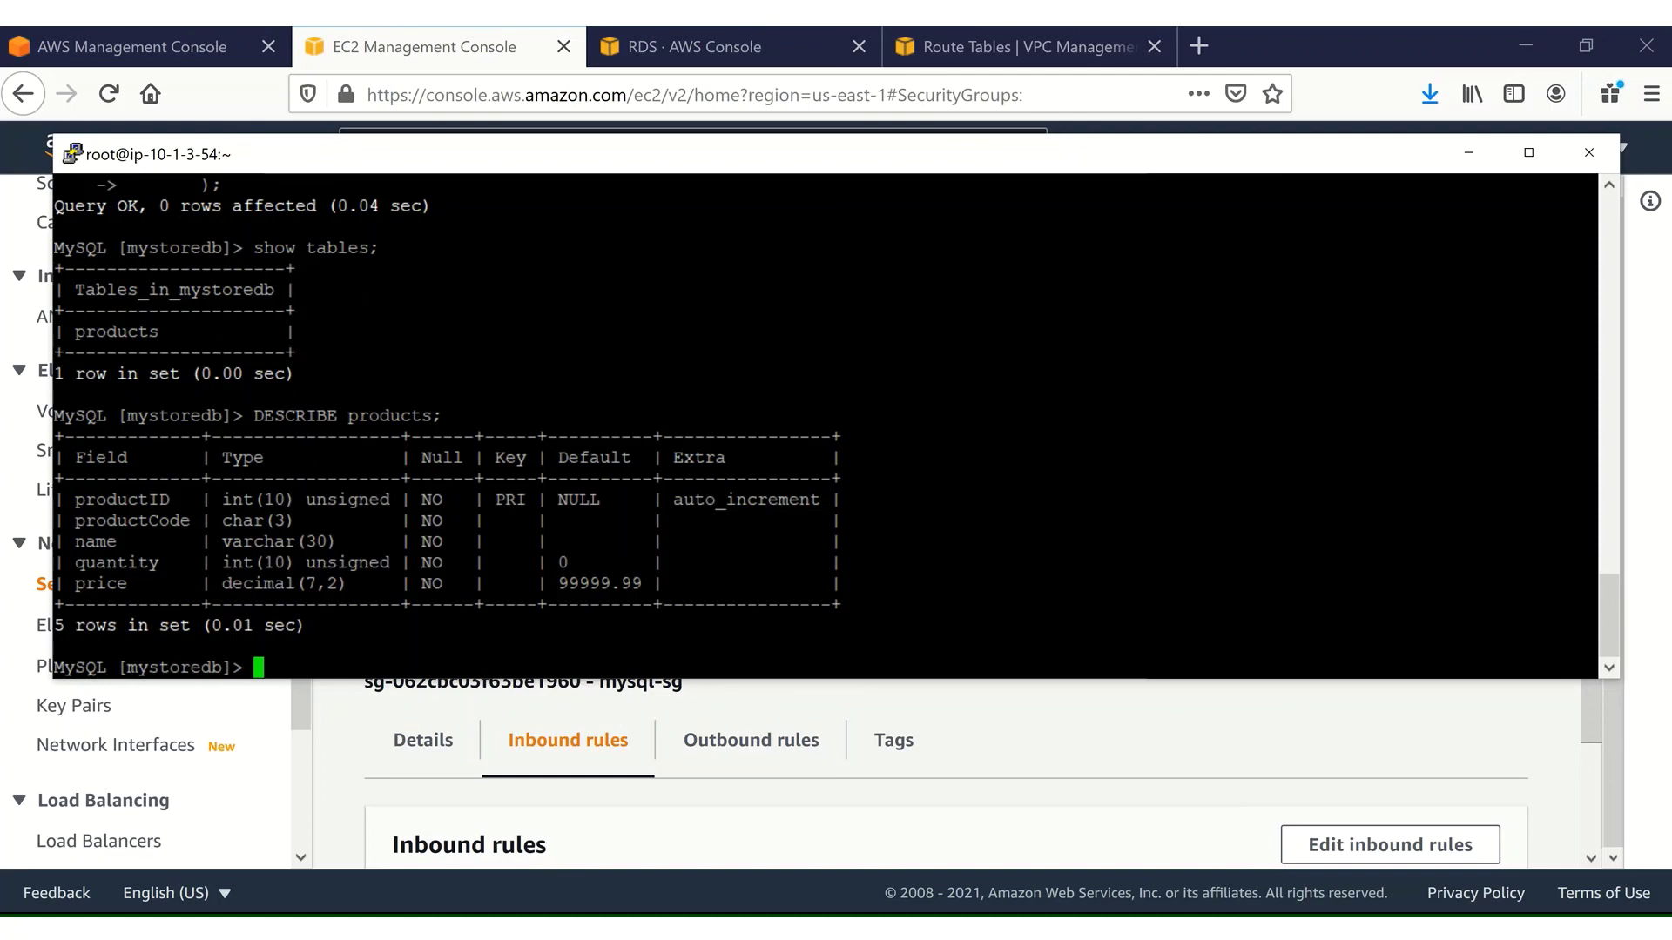
Paste and run the prepared INSERT INTO products statement adding PEN rows Pen Blue (8000, 1.25) and Pen Black (2000, 1.25)
key(alt+Tab)
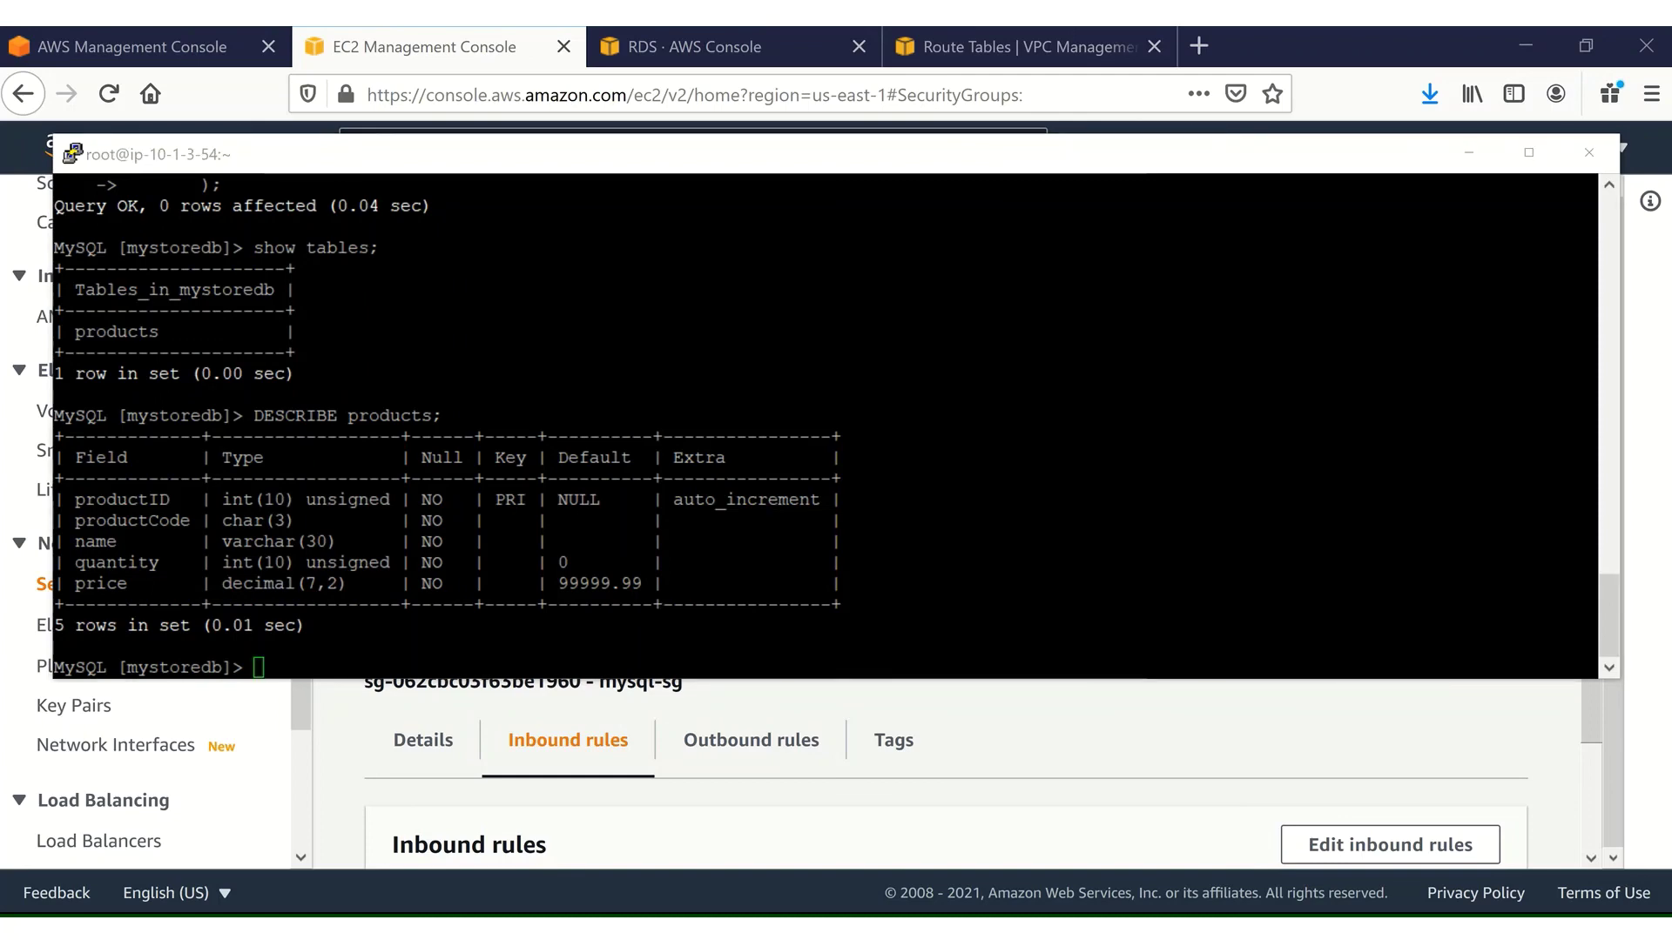
right_click(413, 541)
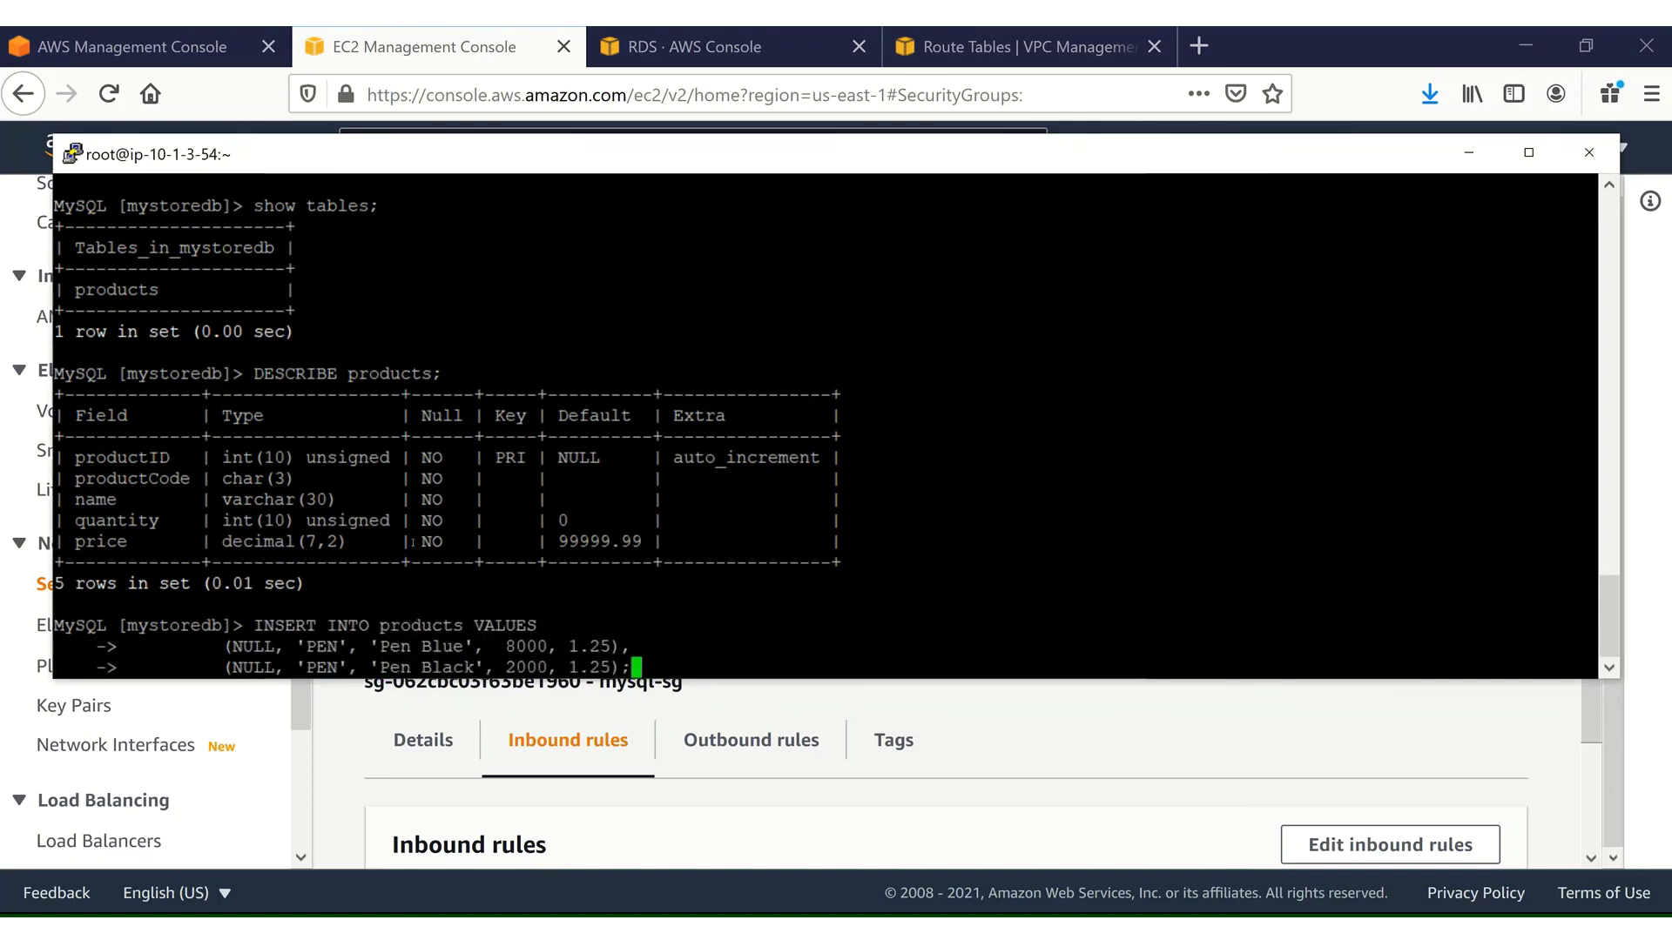
key(Return)
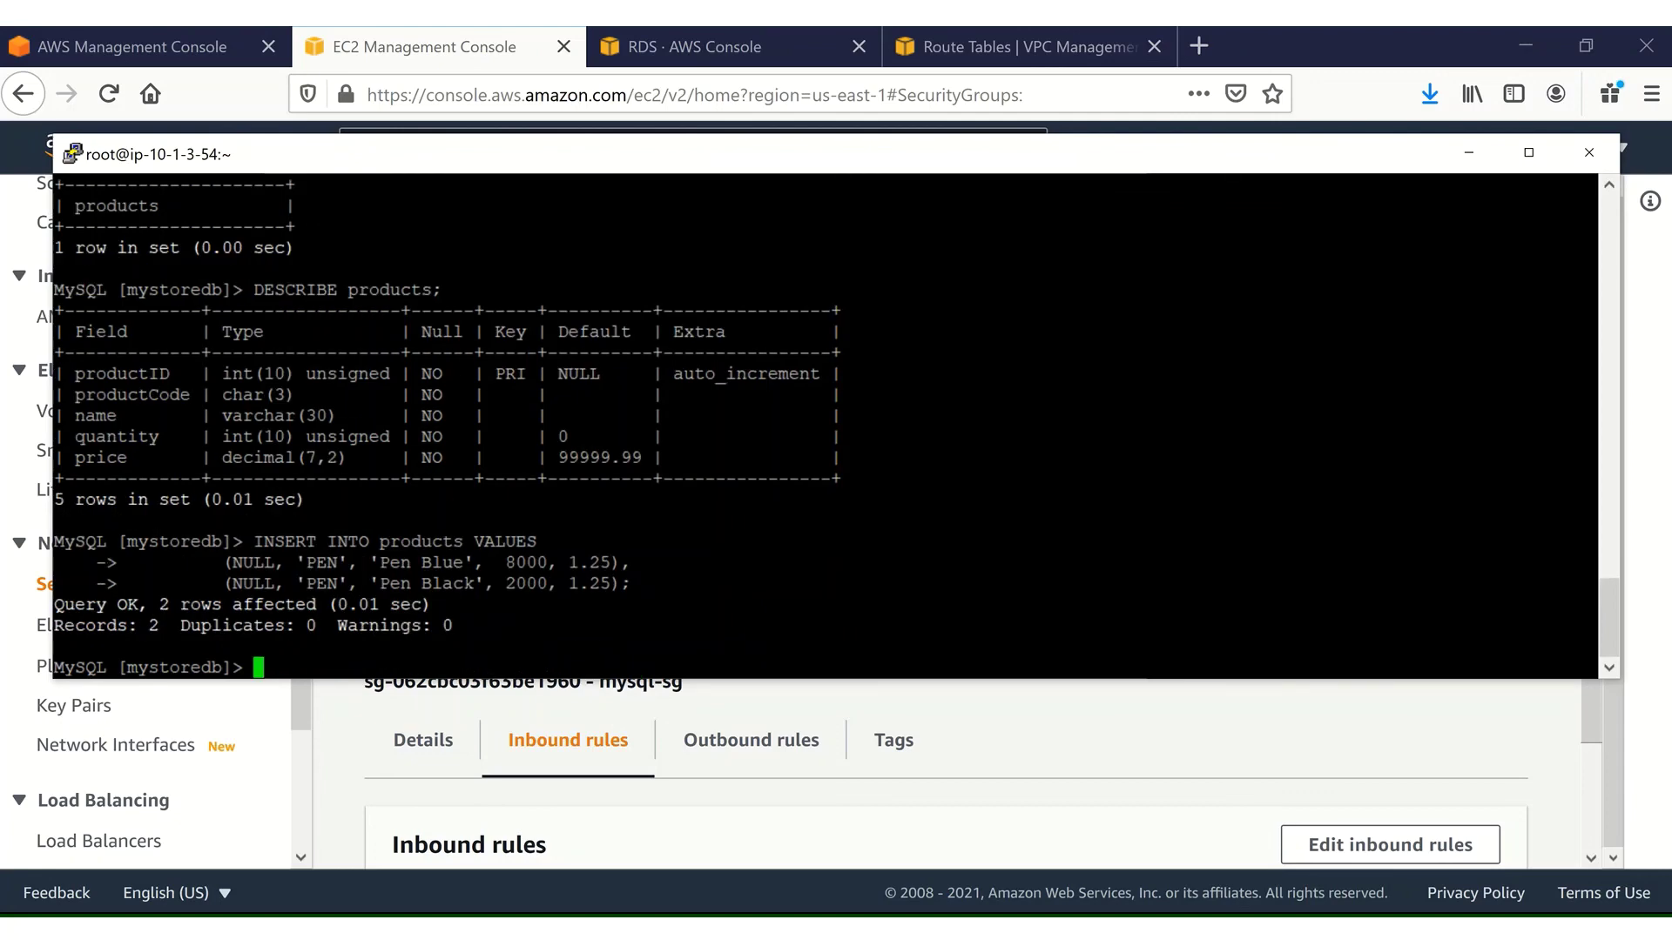
Paste and run the prepared INSERT with named columns, adding PEC rows Pencil 2B (10000, 0.48) and Pencil 2H (8000, 0.49) to products
key(alt+Tab)
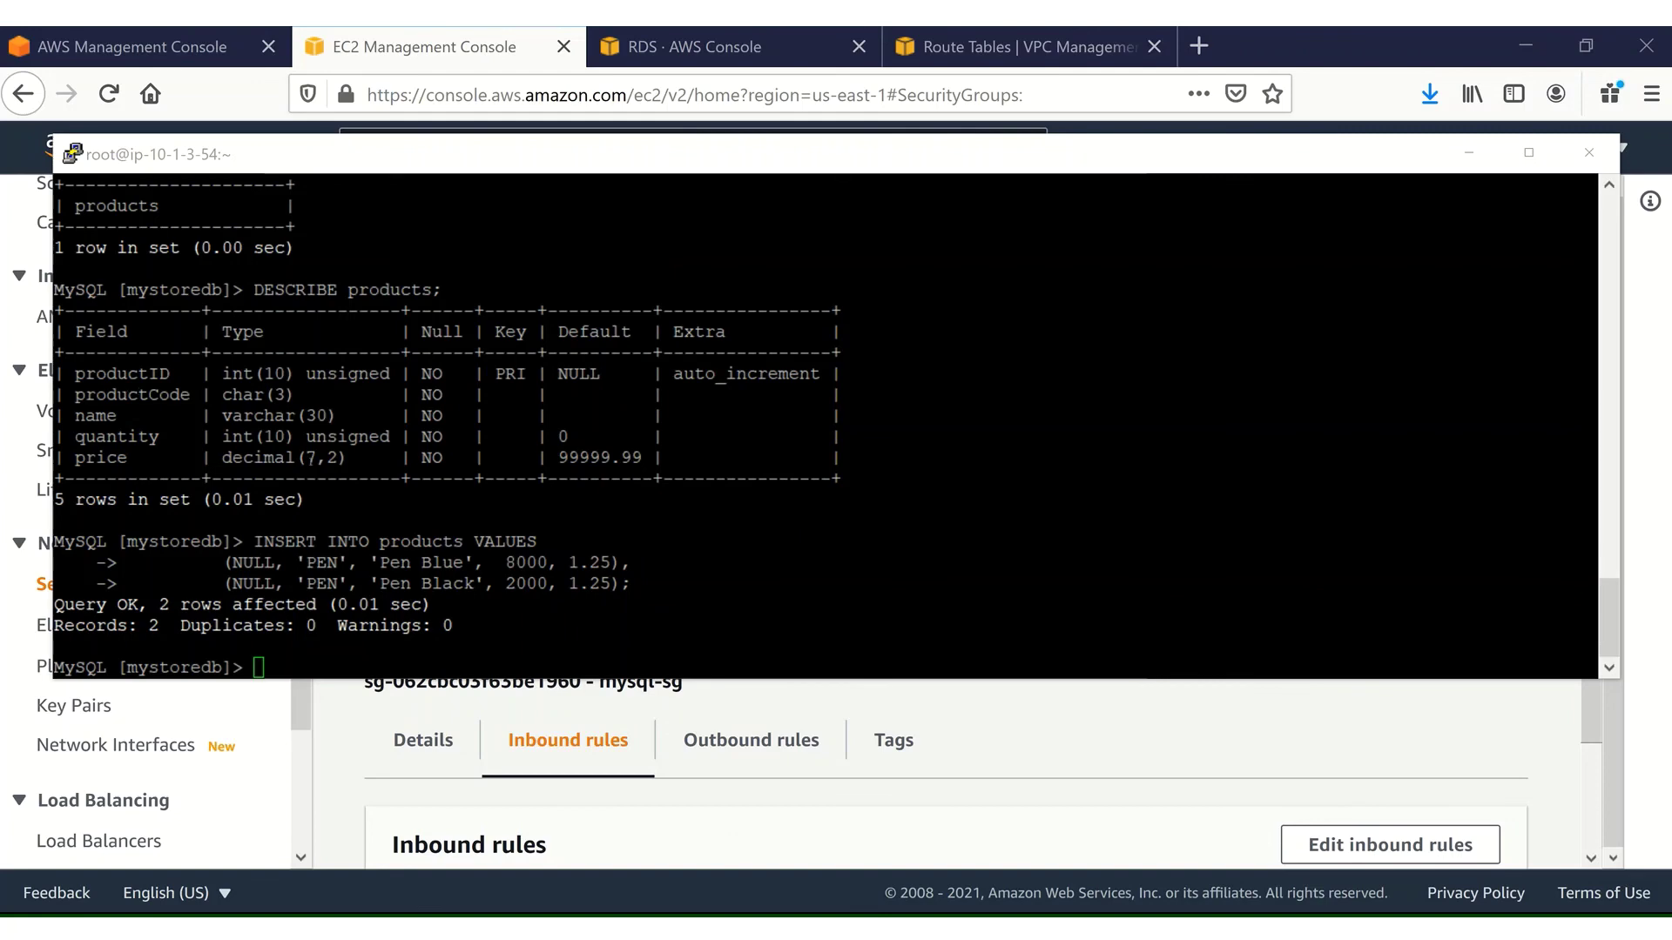
right_click(344, 495)
key(Return)
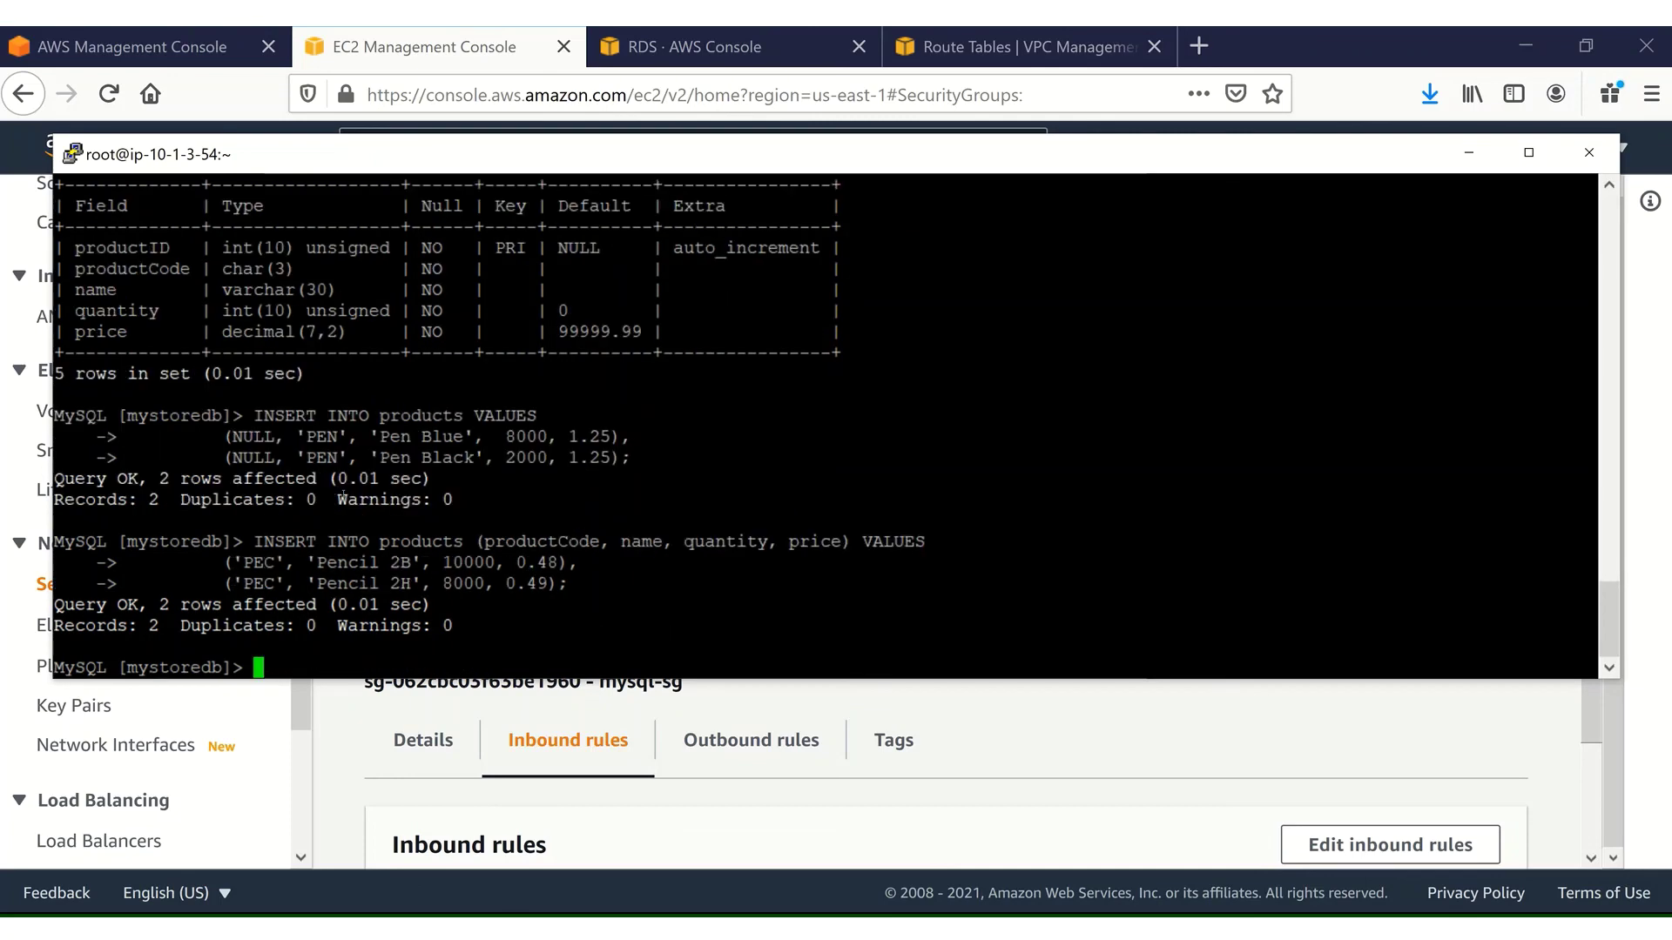
Query all rows of the products table with select * from products;
text(select * from pro)
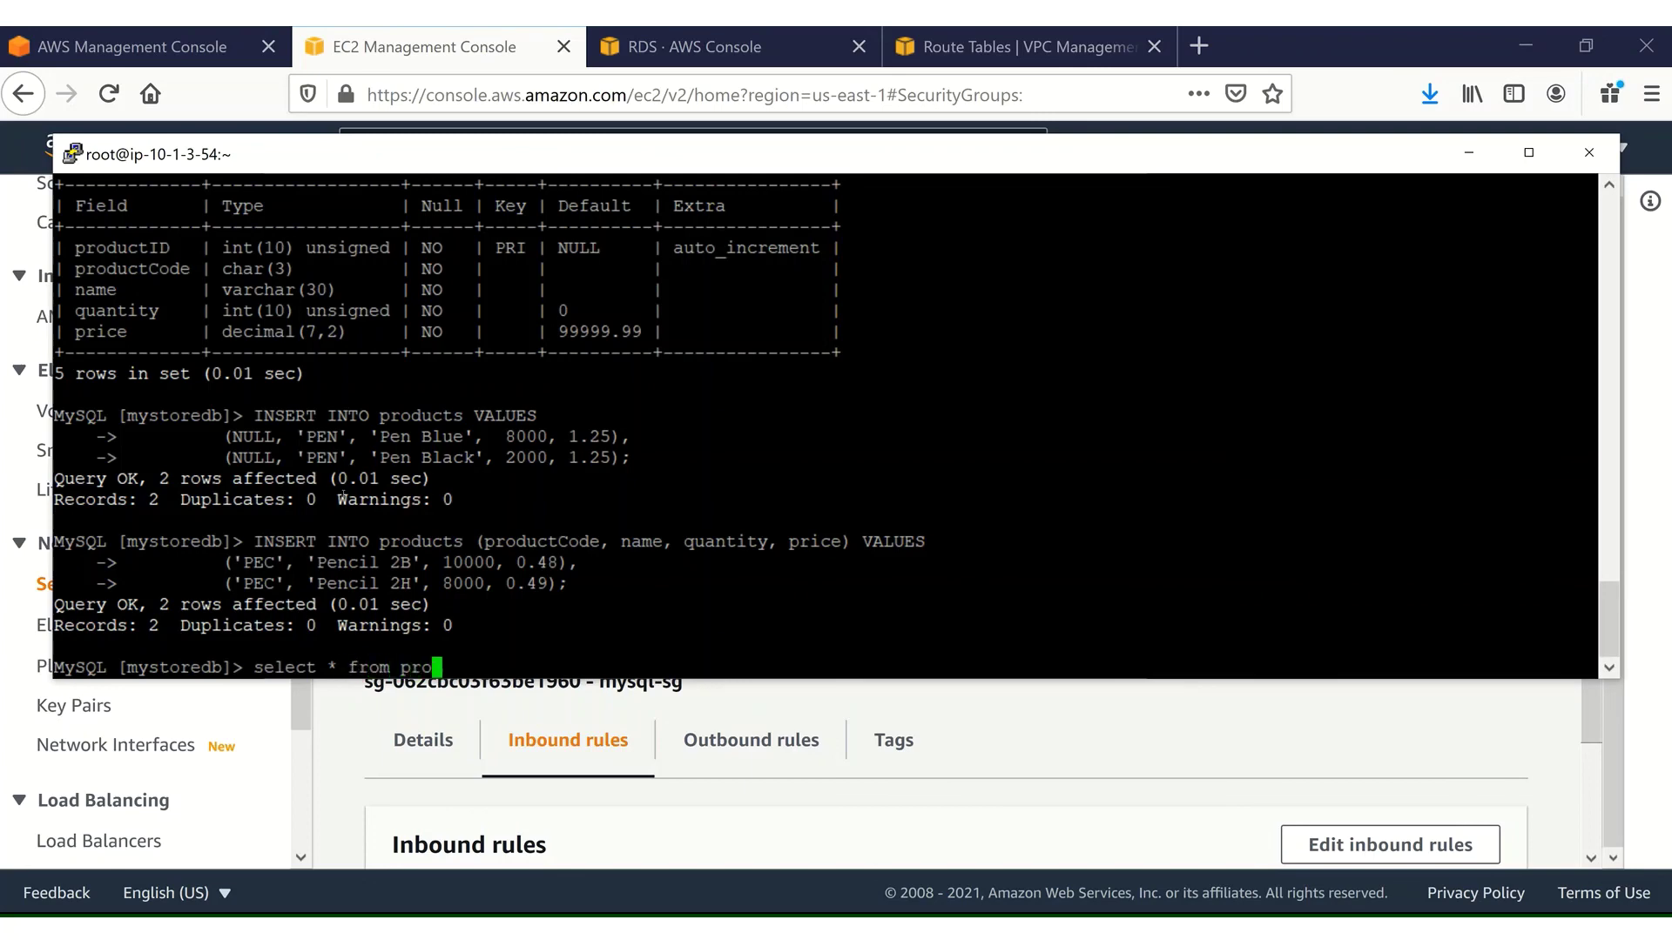
text(ducts;)
key(Return)
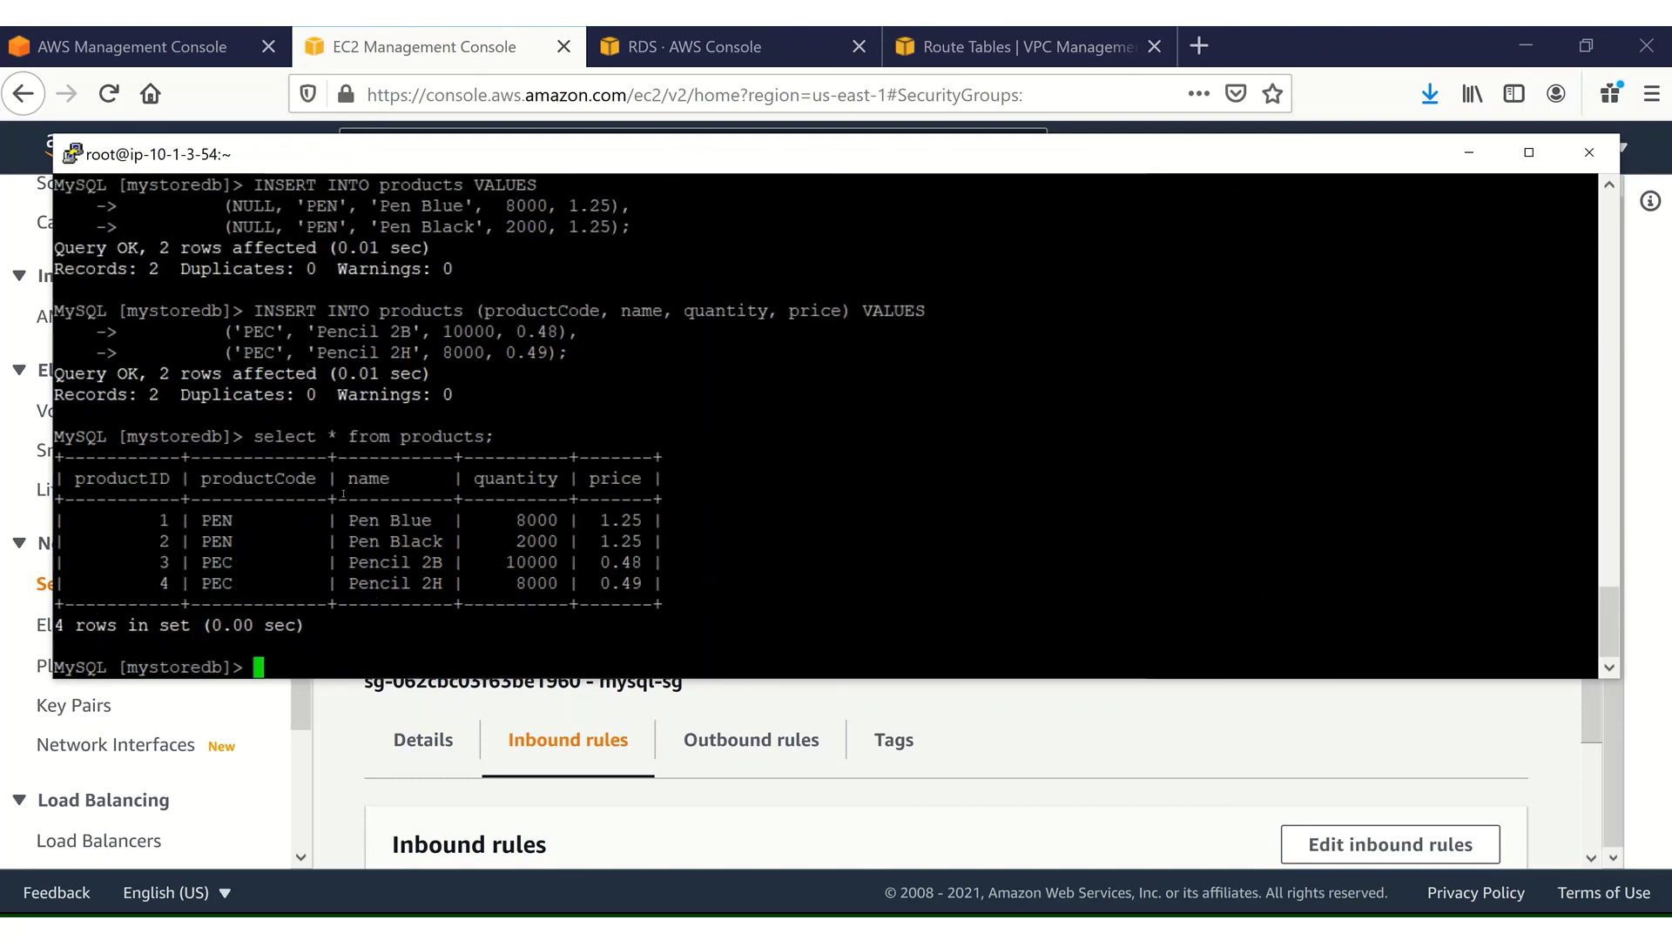